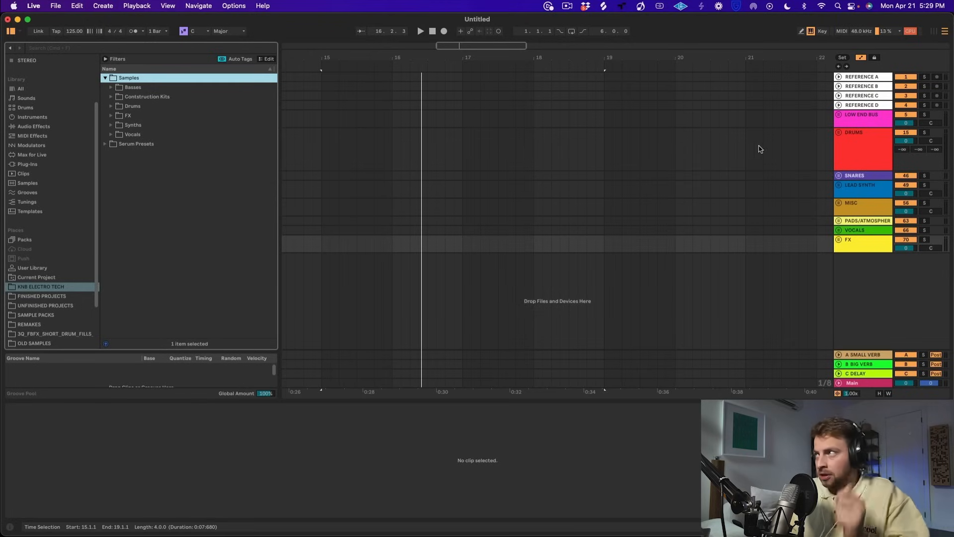
# - Expand the Drums sample folder and check the audio device settings, closing the settings window unchanged
pyautogui.click(130, 106)
pyautogui.click(33, 5)
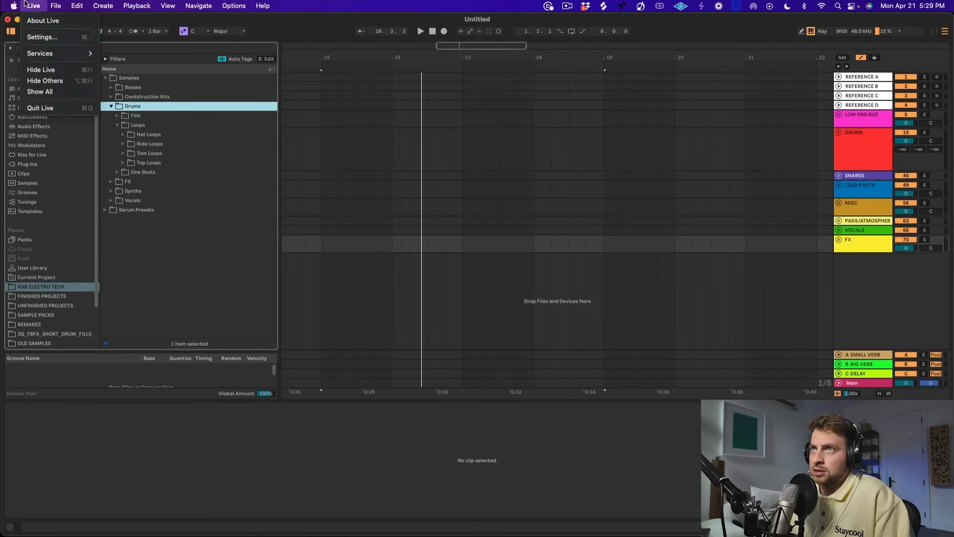
pyautogui.click(40, 36)
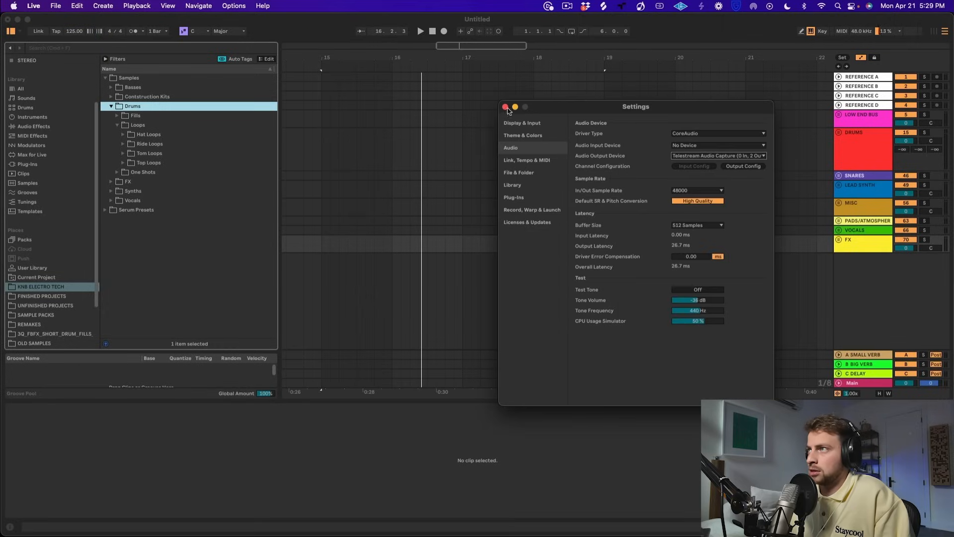
pyautogui.click(505, 107)
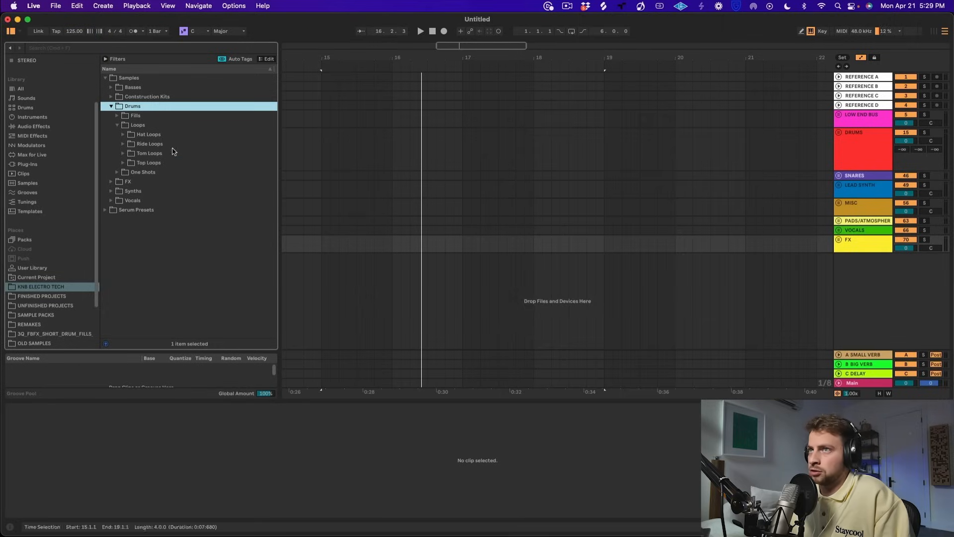
# - Expand the One Shots, Kicks and Dirty Kicks sample folders
pyautogui.click(139, 172)
pyautogui.click(146, 163)
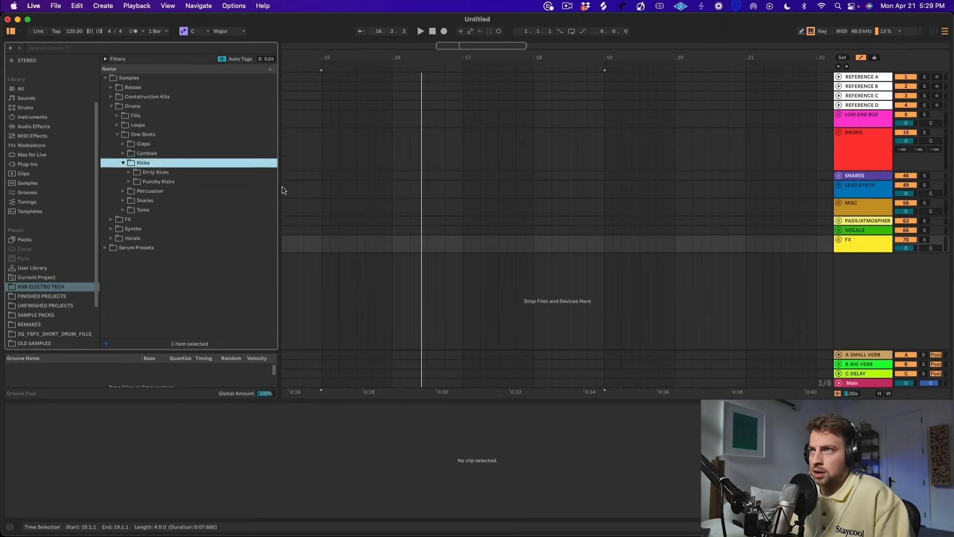
pyautogui.click(162, 173)
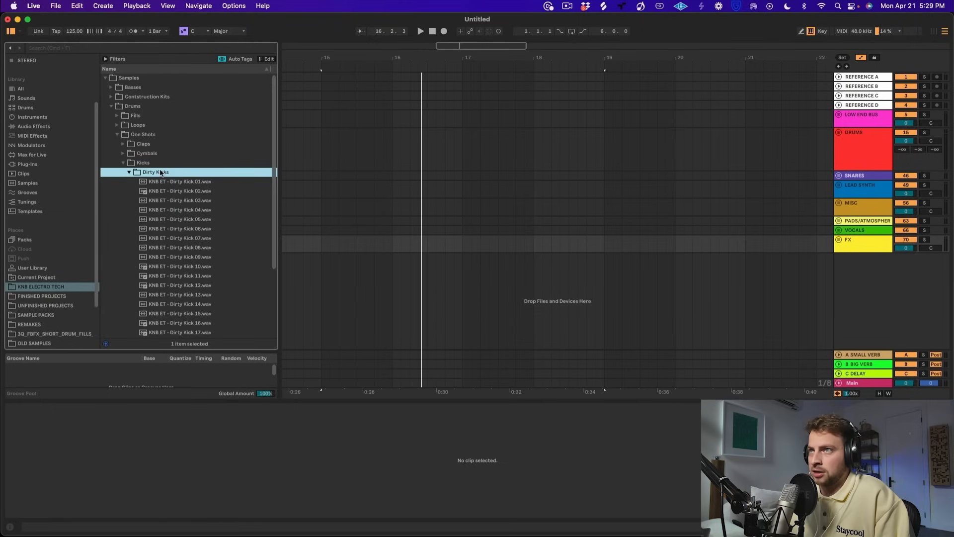
# - Audition the Dirty Kick samples starting from Dirty Kick 02 and select Dirty Kick 07
pyautogui.click(179, 192)
pyautogui.press('Down')
pyautogui.press('Down')
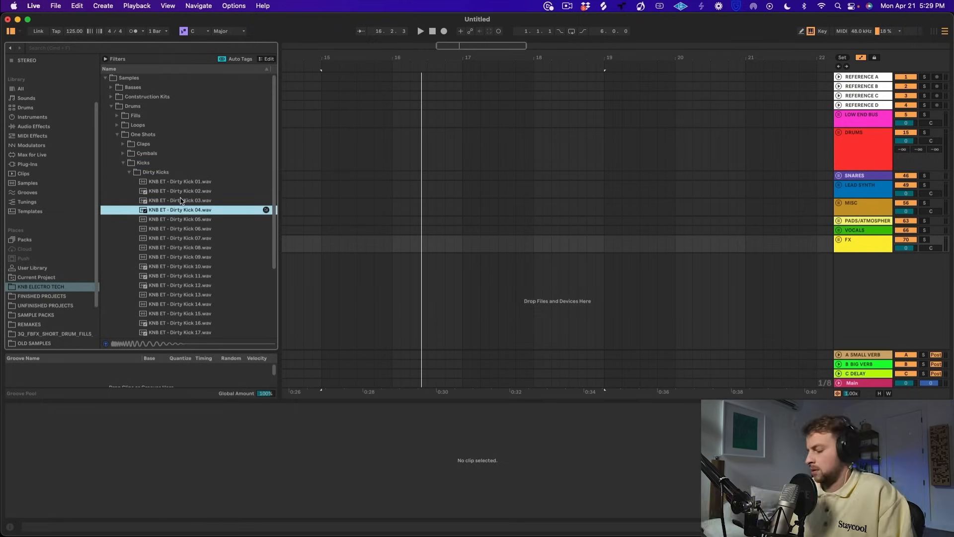
pyautogui.press('Down')
pyautogui.press('Down')
pyautogui.press('Down')
pyautogui.press('Down')
pyautogui.press('Down')
pyautogui.press('Up')
pyautogui.press('Up')
pyautogui.press('Down')
pyautogui.press('Up')
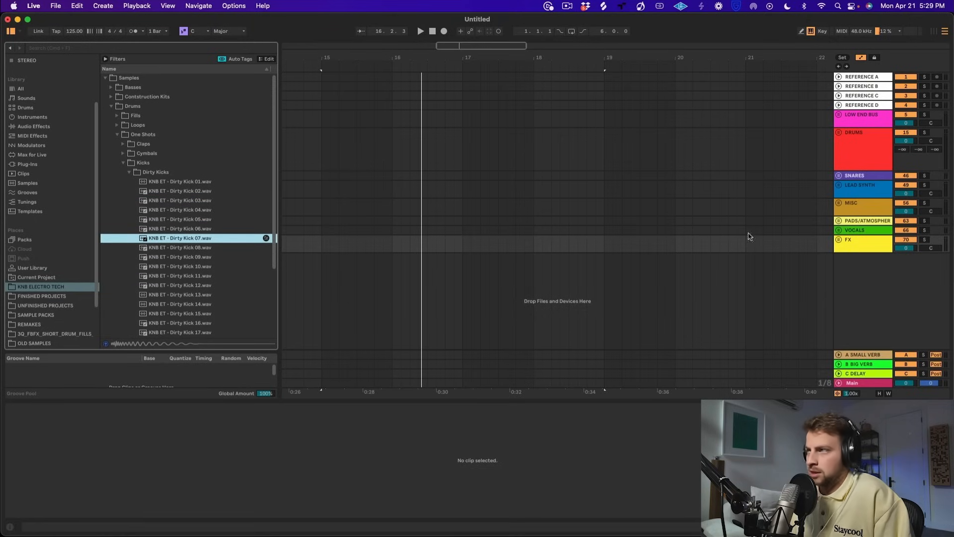
# - Unfold the DRUMS, LOW END BUS and KICK groups and place Dirty Kick 07 on the LOW track at bar 17
pyautogui.click(839, 133)
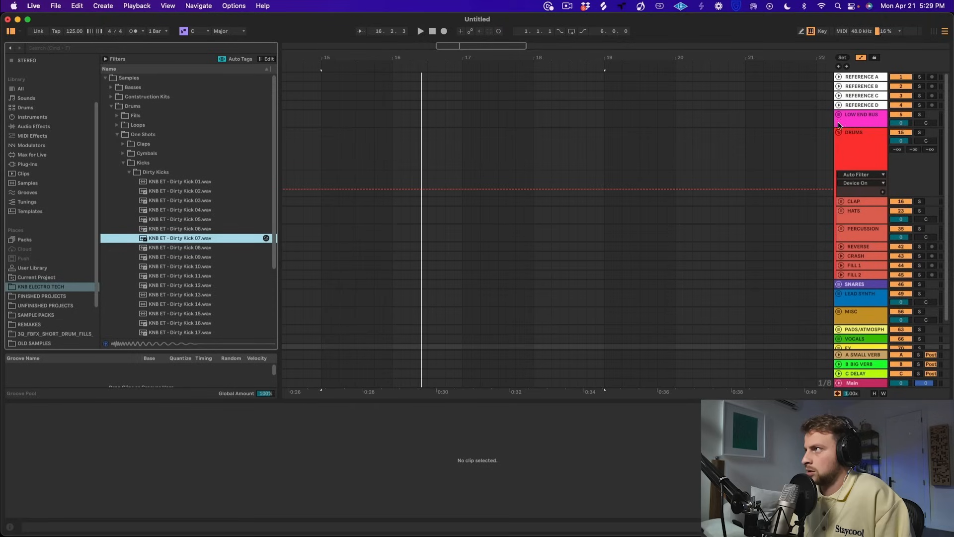
pyautogui.click(839, 118)
pyautogui.click(841, 158)
pyautogui.click(843, 197)
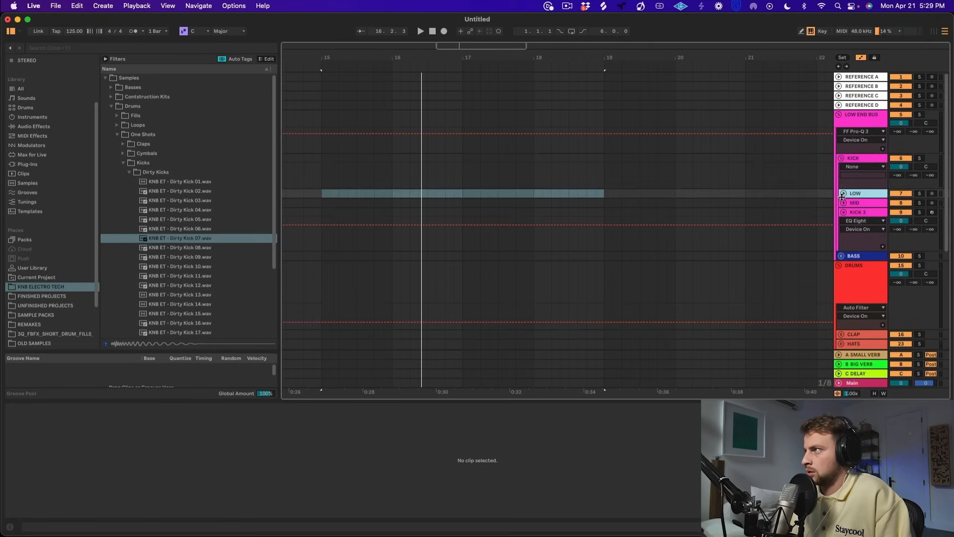
pyautogui.click(845, 195)
pyautogui.moveTo(192, 238); pyautogui.dragTo(468, 199)
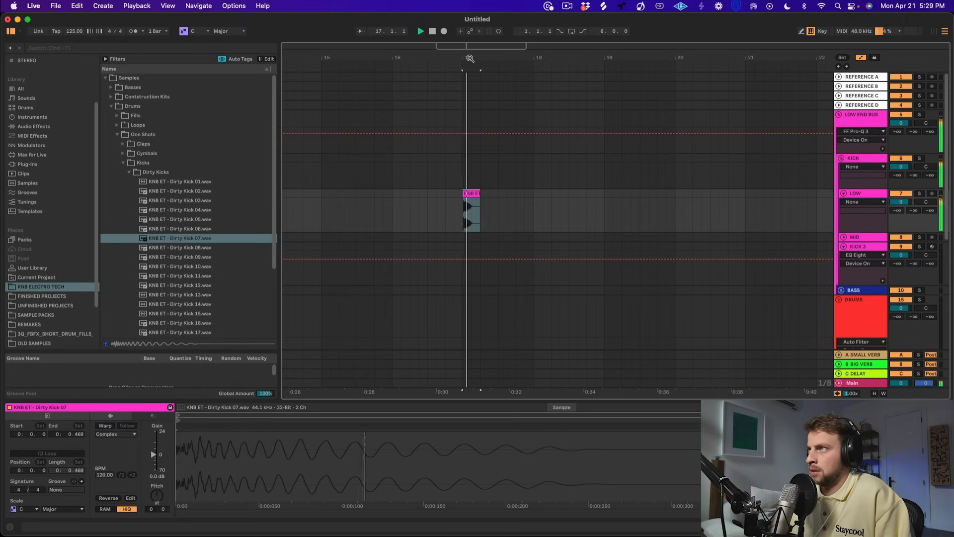
pyautogui.moveTo(468, 51)
pyautogui.mouseDown()
pyautogui.moveTo(468, 79)
pyautogui.moveTo(468, 62)
pyautogui.mouseUp()
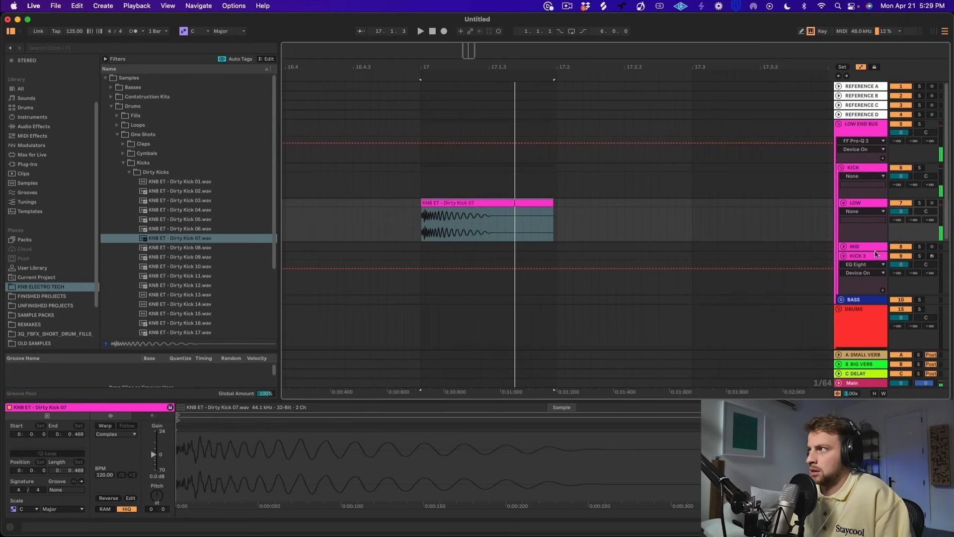
# - Open SPAN on the LOW track, set its mode to HIGH RES and examine the kick's held spectrum during playback
pyautogui.click(871, 209)
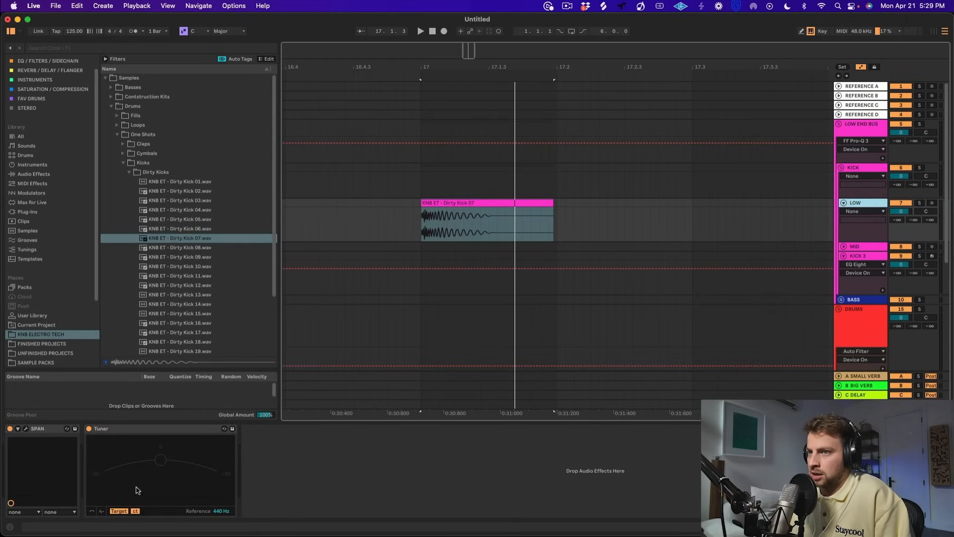
pyautogui.press('space')
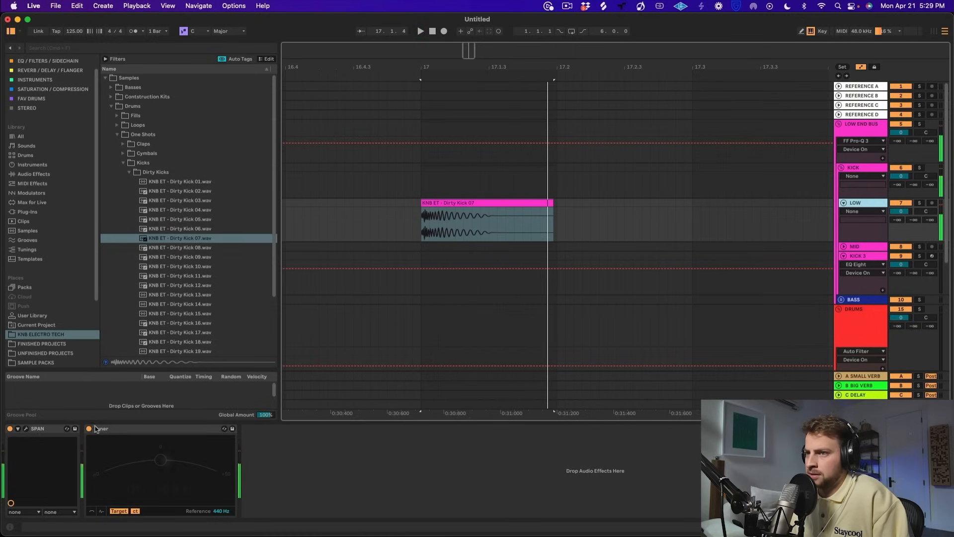
pyautogui.click(25, 429)
pyautogui.click(395, 105)
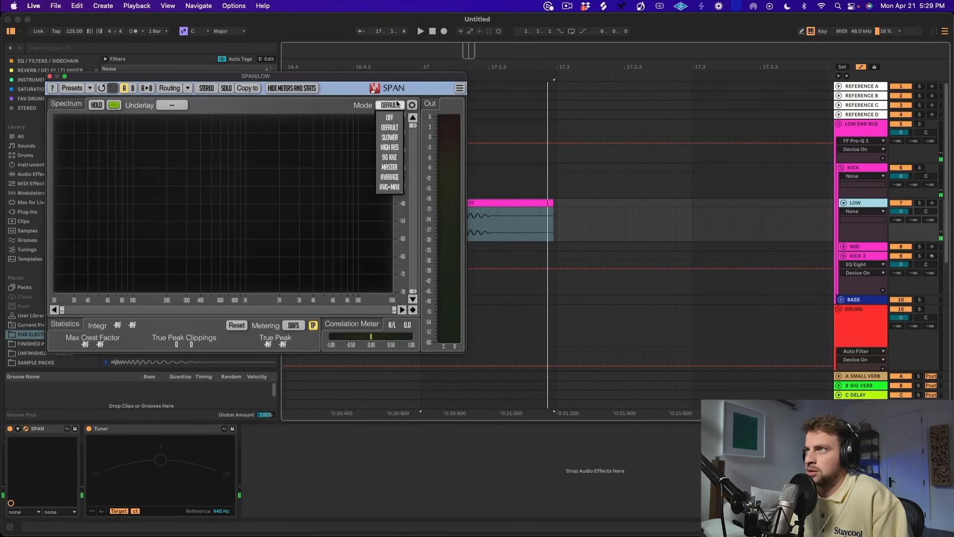
pyautogui.click(389, 147)
pyautogui.press('space')
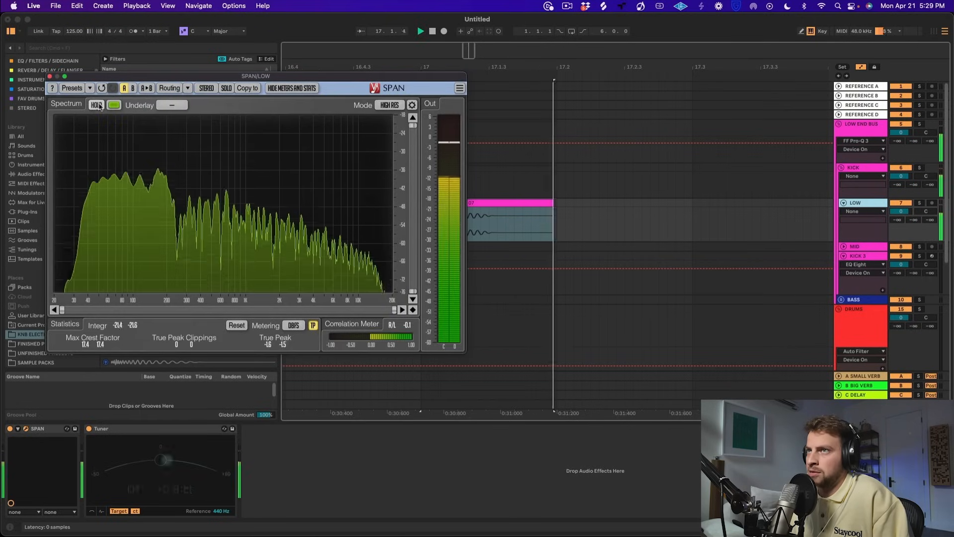
pyautogui.moveTo(92, 170)
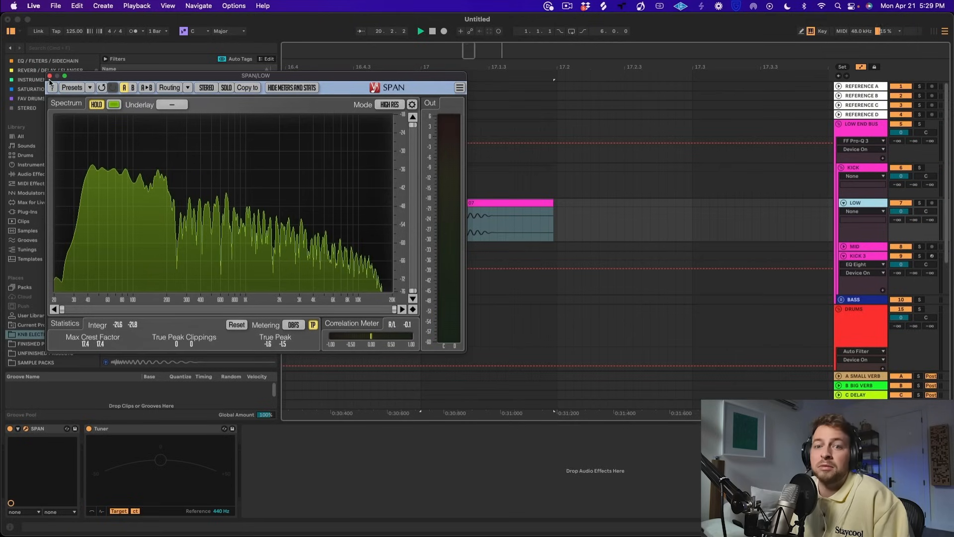
# - Close the SPAN window and consolidate the kick on the LOW track into a one-beat clip from 17.1.1 to 17.2.1
pyautogui.click(625, 184)
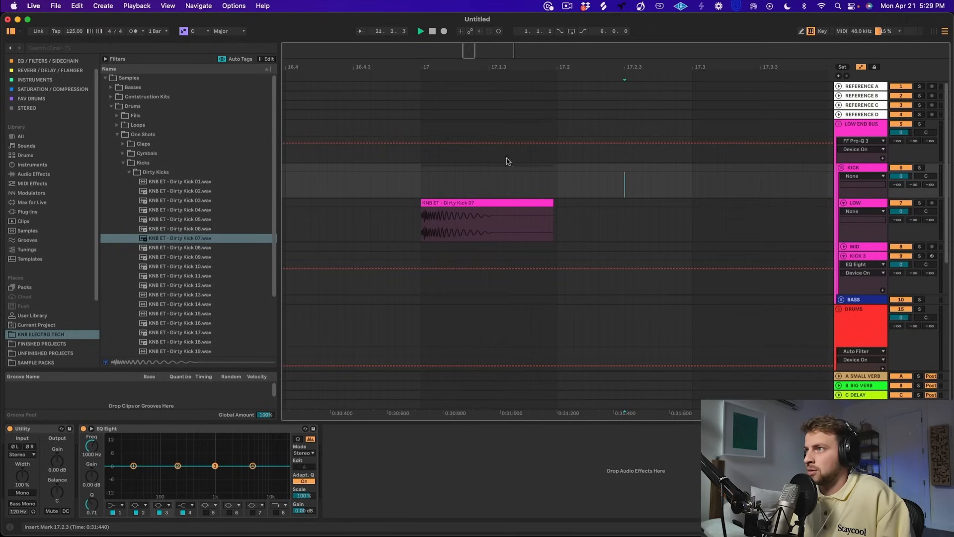
pyautogui.moveTo(423, 62); pyautogui.dragTo(426, 34)
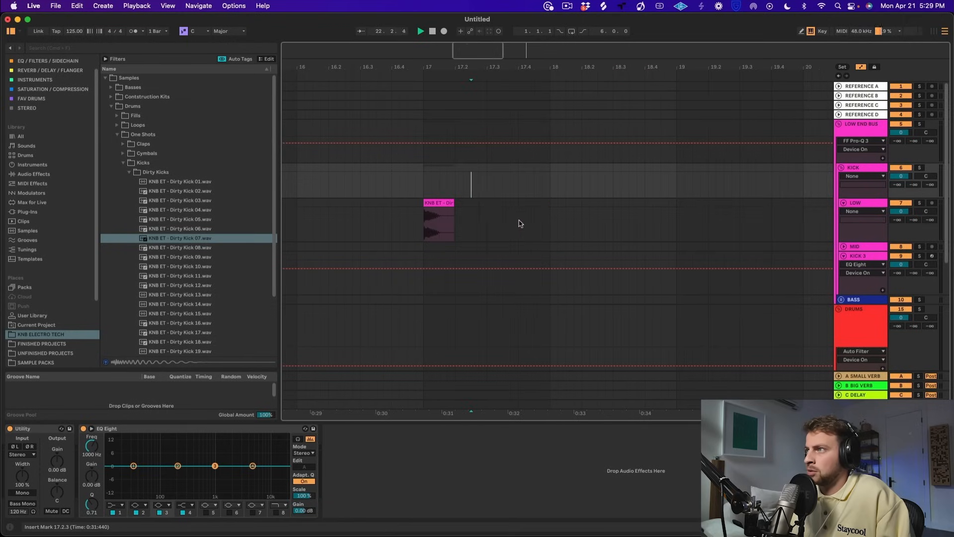
pyautogui.click(418, 209)
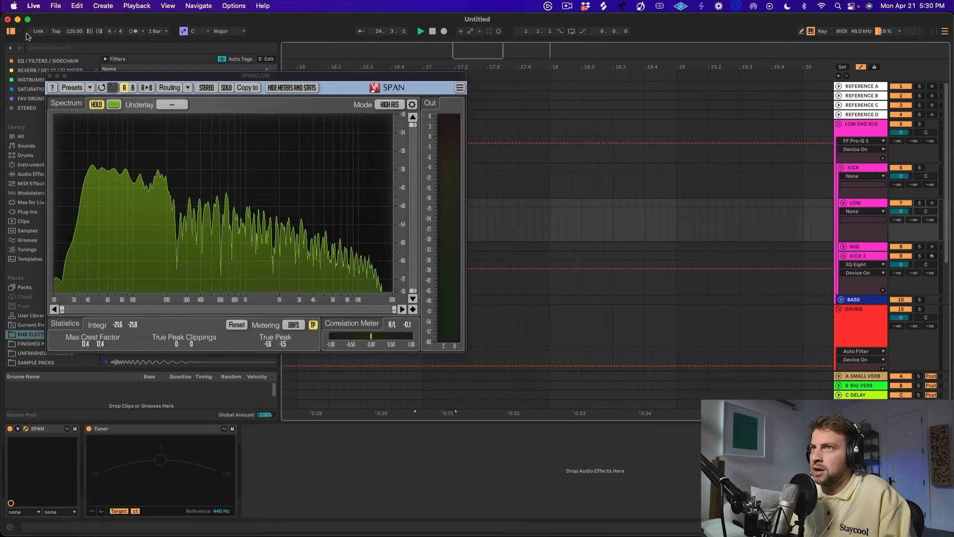
pyautogui.click(49, 75)
pyautogui.click(459, 208)
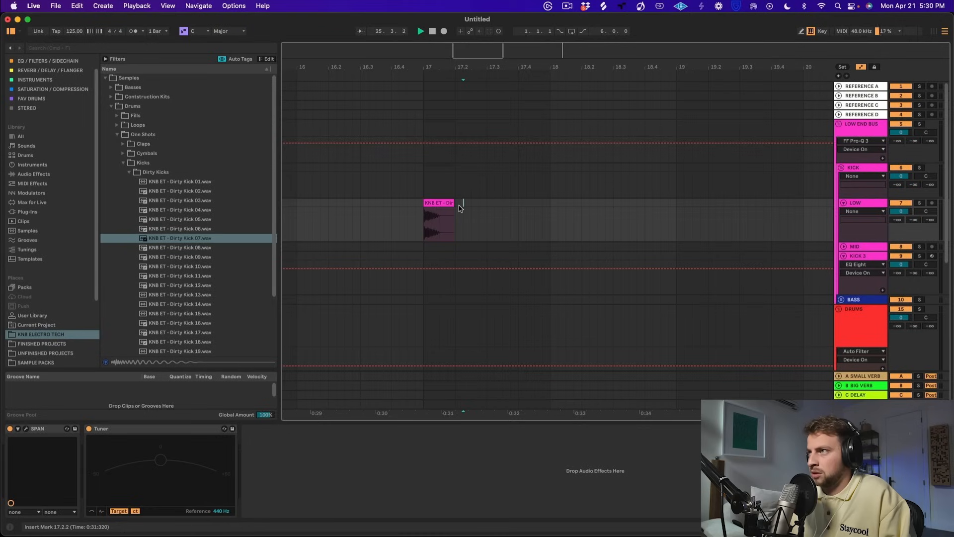
pyautogui.moveTo(455, 207); pyautogui.dragTo(422, 207)
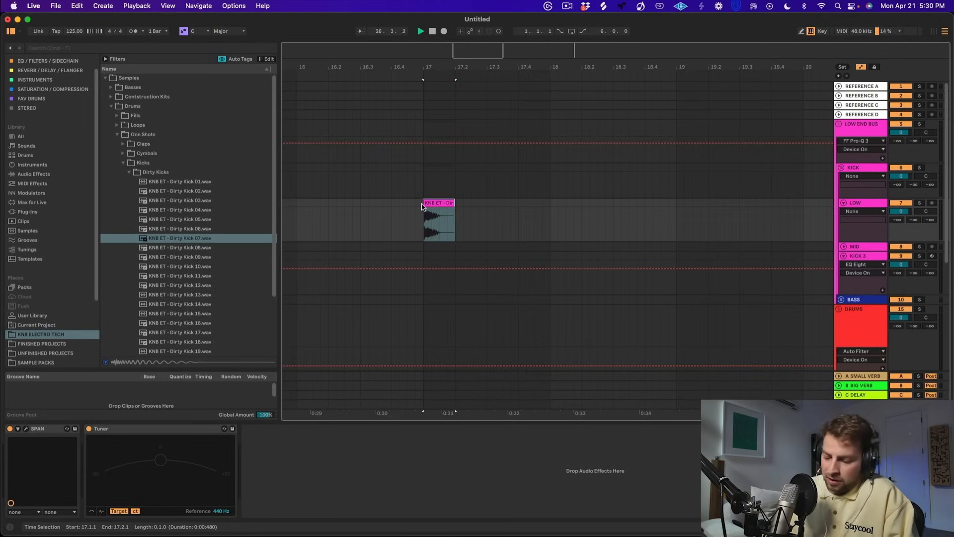
pyautogui.press('super+j')
pyautogui.press('Return')
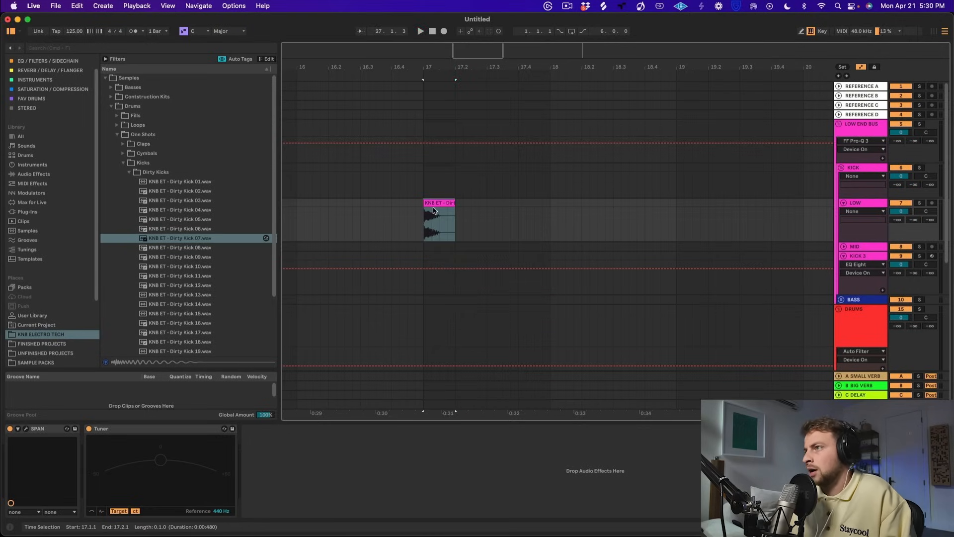
# - Duplicate the one-beat kick clip eight times in a row along the LOW track
pyautogui.press('super+d')
pyautogui.moveTo(472, 59); pyautogui.dragTo(462, 52)
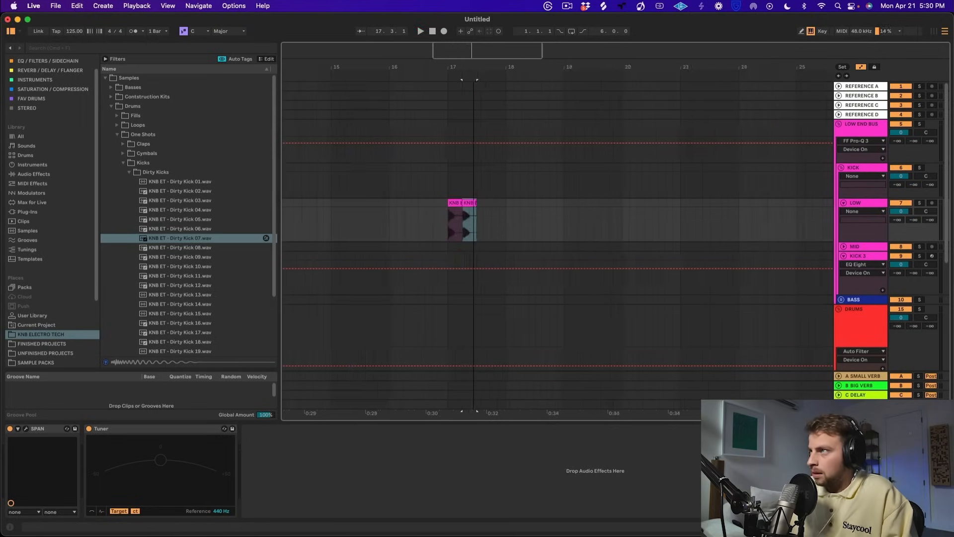
pyautogui.press('super+d')
pyautogui.press('super+d')
pyautogui.press('super+d')
pyautogui.press('super+d')
pyautogui.press('super+d')
pyautogui.press('super+d')
pyautogui.press('super+d')
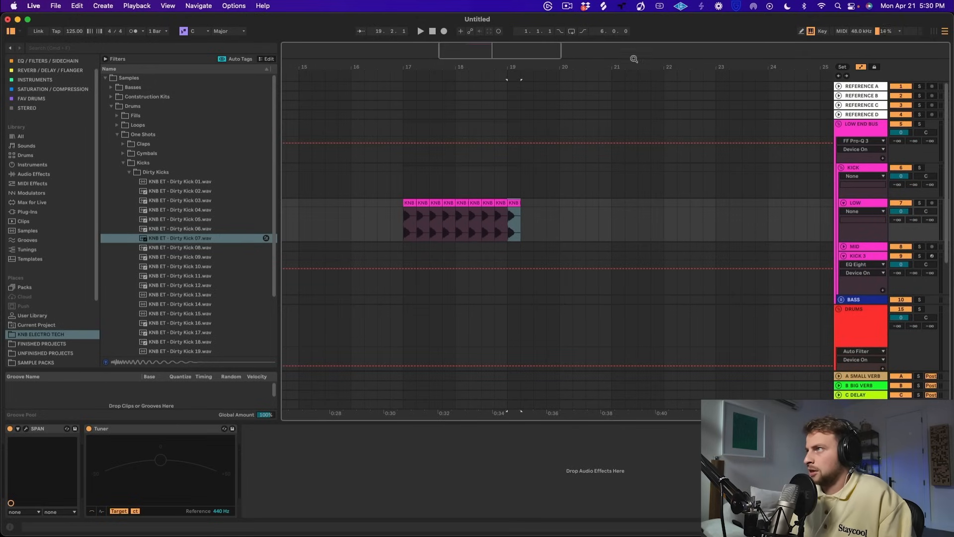
# - Duplicate the kick clips in blocks to fill the LOW track from bar 17 up to the start of bar 25
pyautogui.keyDown('shift'); pyautogui.click(430, 204); pyautogui.keyUp('shift')
pyautogui.press('super+d')
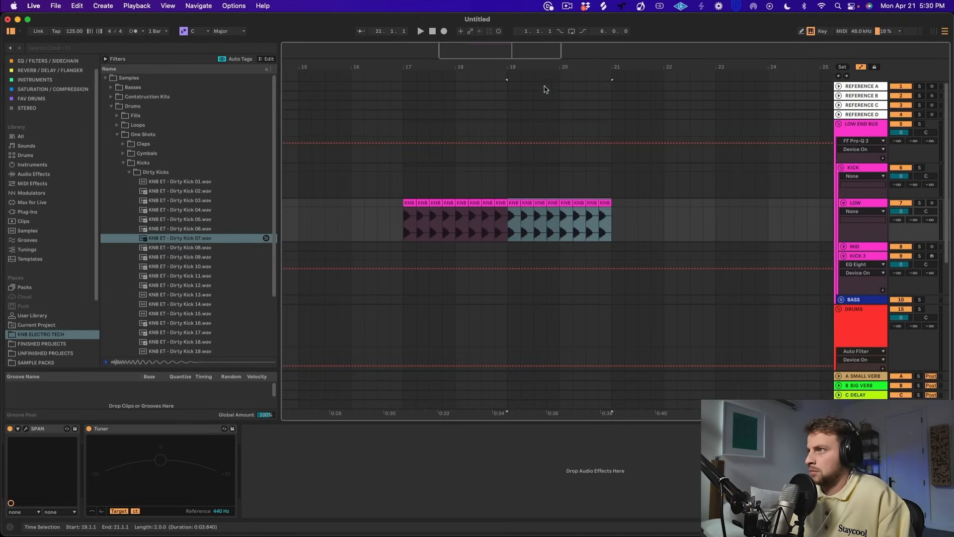
pyautogui.moveTo(567, 68); pyautogui.dragTo(567, 60)
pyautogui.keyDown('shift'); pyautogui.click(498, 219); pyautogui.keyUp('shift')
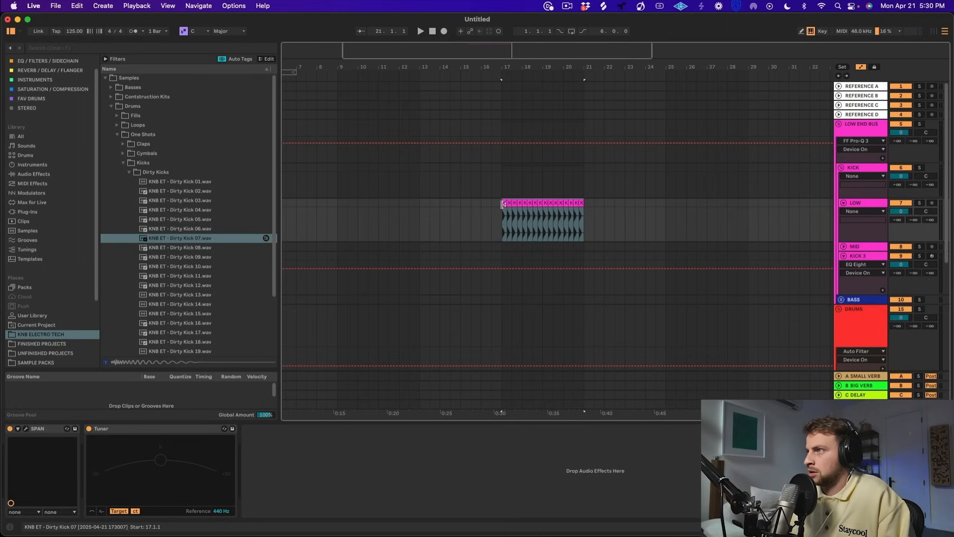
pyautogui.press('super+d')
# - Select the kick clips and loop the eight bars starting at bar 17
pyautogui.click(503, 205)
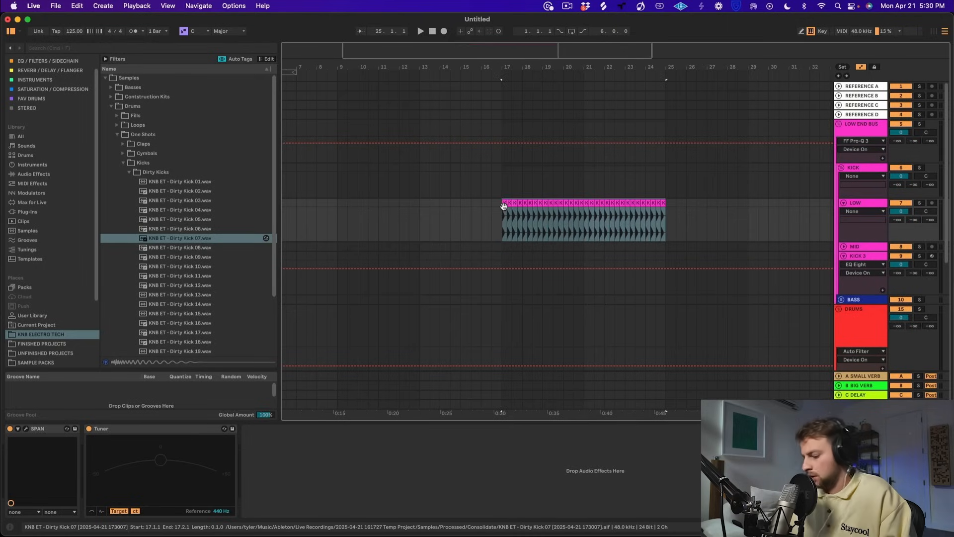
pyautogui.press('super+a')
pyautogui.press('super+l')
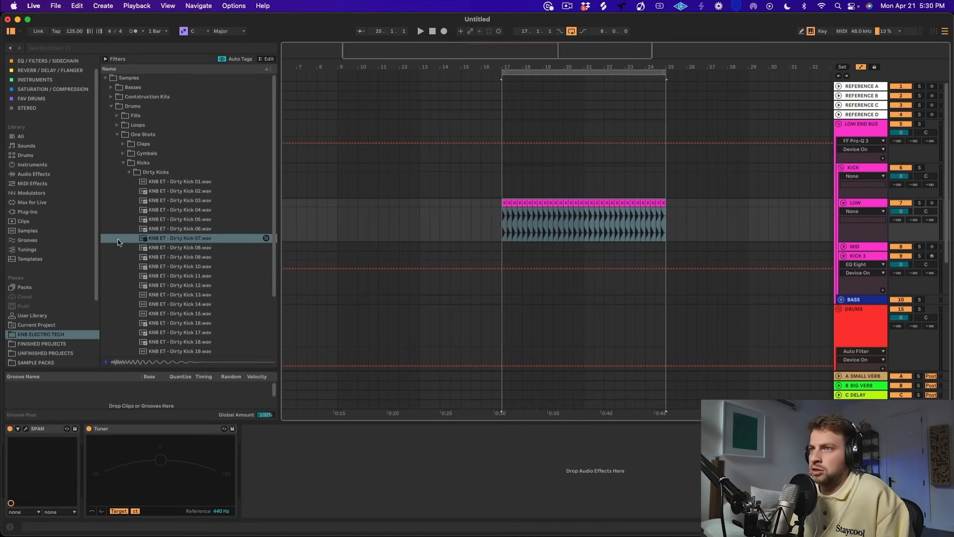
# - Play the kick loop briefly and set the project tempo to 128 BPM
pyautogui.scroll(-5, 848, 210)
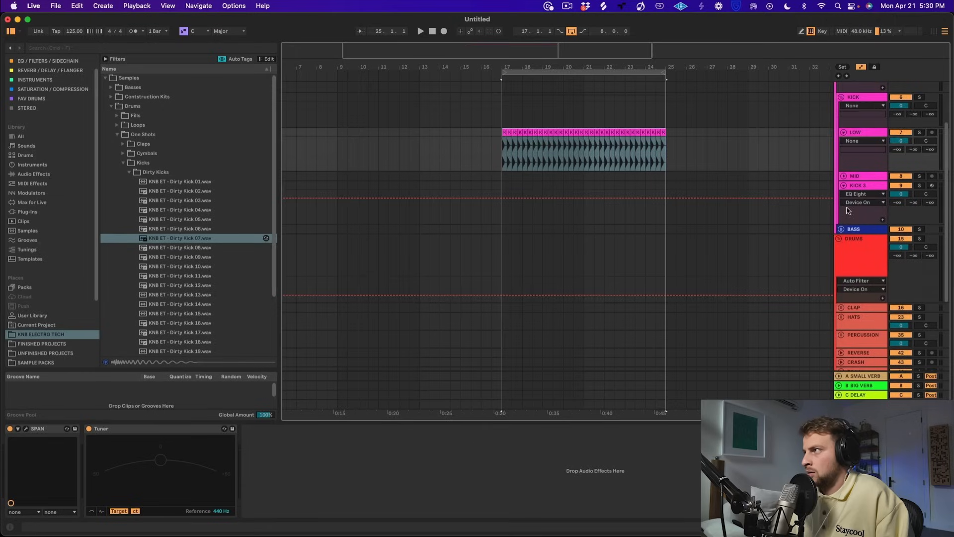
pyautogui.scroll(5, 709, 145)
pyautogui.press('space')
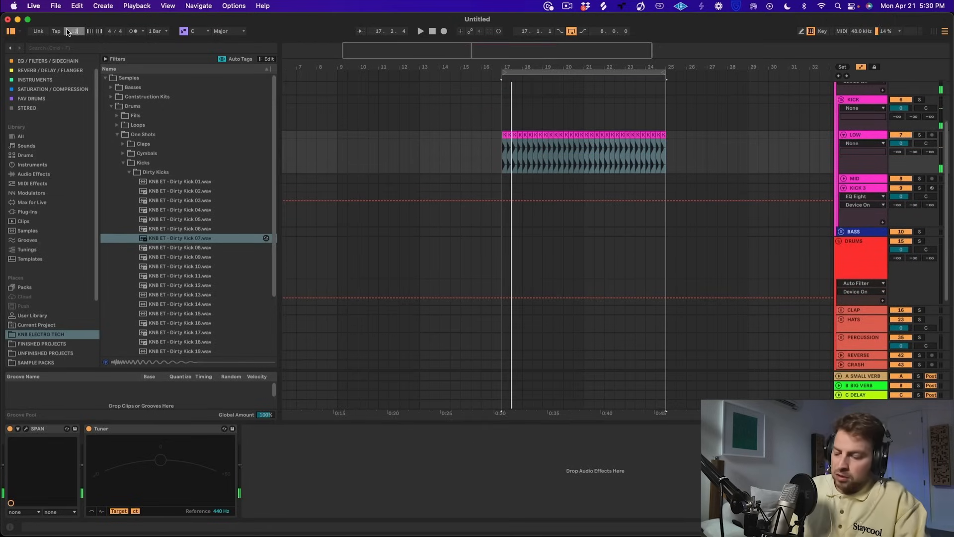
pyautogui.write('128')
pyautogui.press('Return')
# - Unfold the HATS group inside the DRUMS group
pyautogui.scroll(-3, 882, 195)
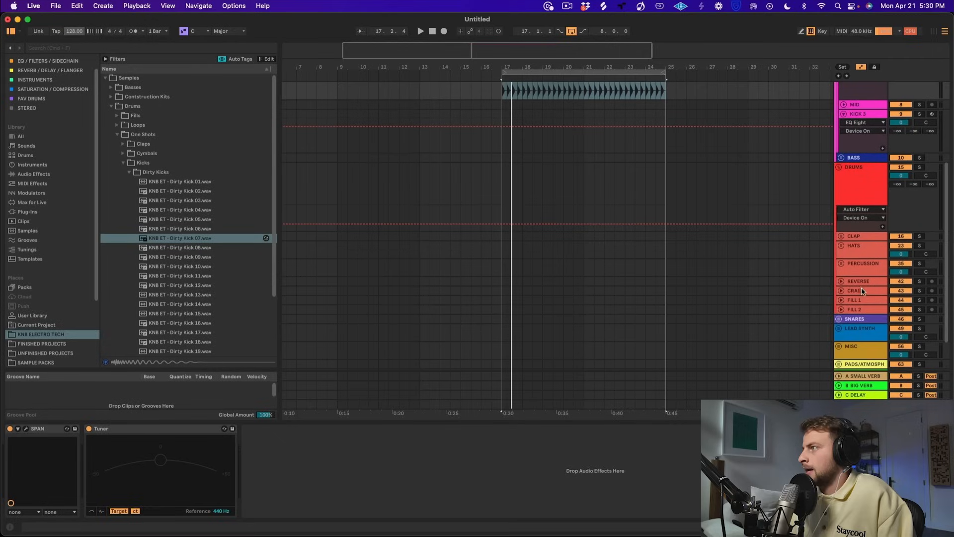
pyautogui.click(841, 246)
pyautogui.scroll(-3, 849, 251)
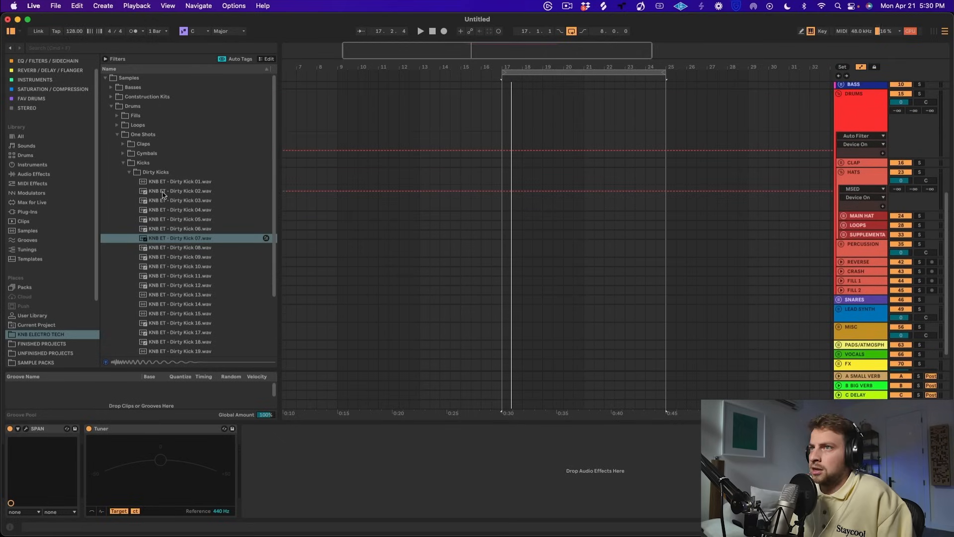
# - Audition the Closed Hats one-shots in the Cymbals folder and select KNB ET - Closed Hat 19.wav
pyautogui.click(122, 162)
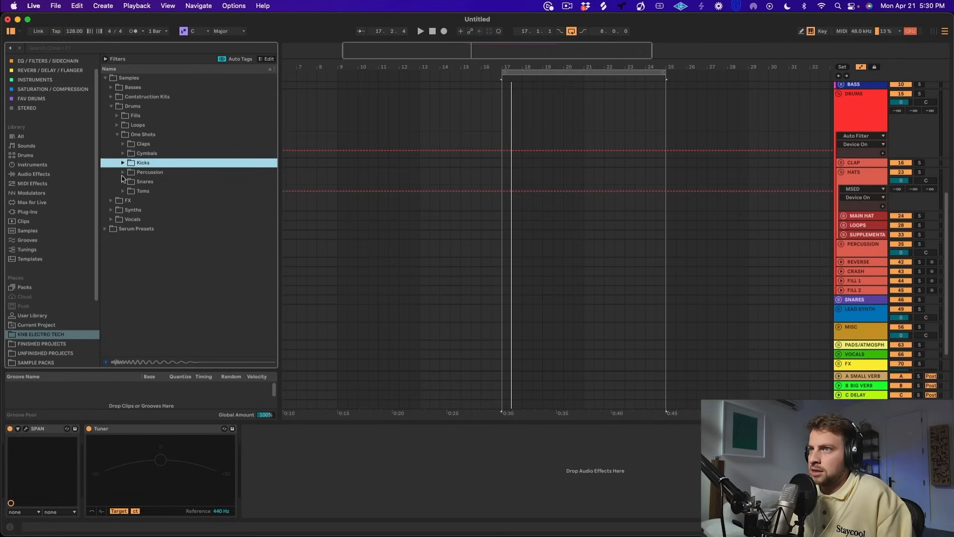
pyautogui.click(122, 153)
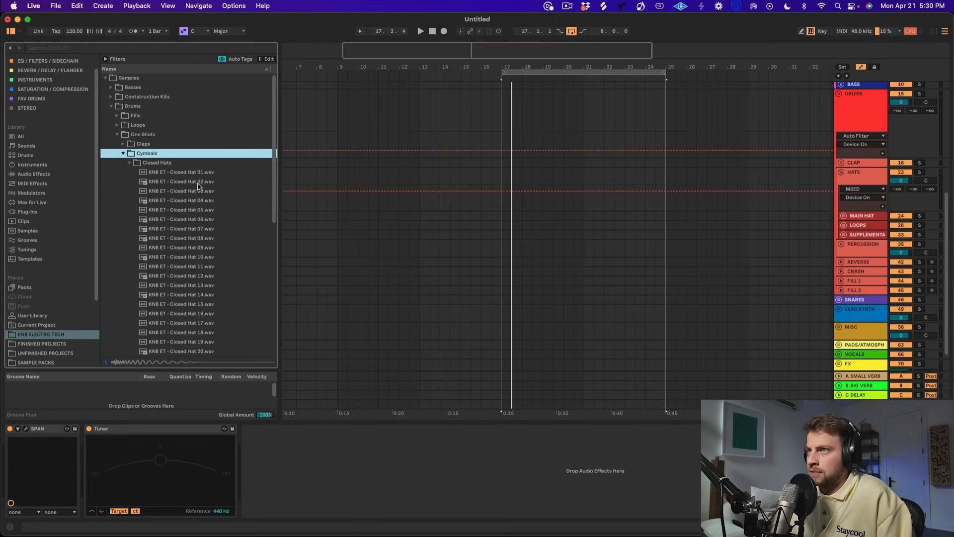
pyautogui.click(208, 257)
pyautogui.press('Down')
pyautogui.press('Down')
pyautogui.press('Down')
pyautogui.press('Down')
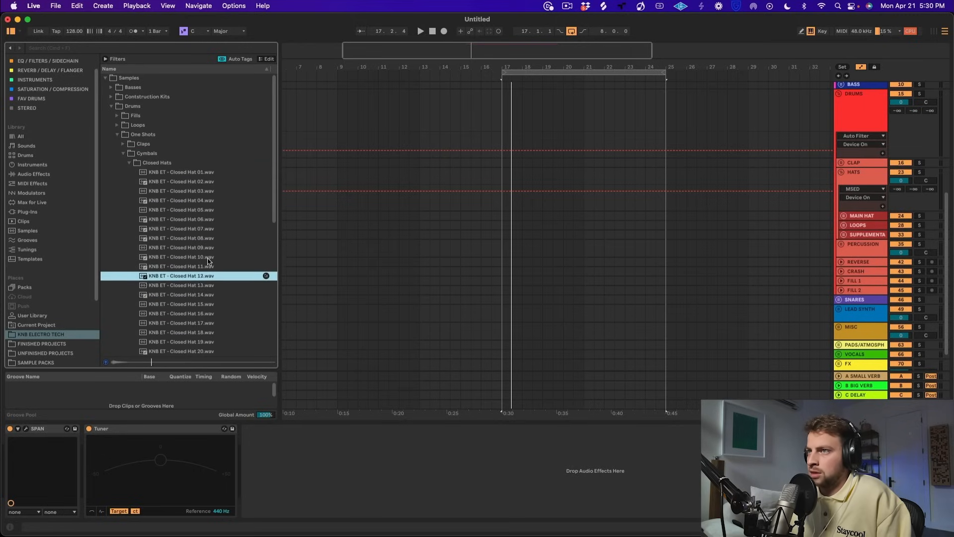
pyautogui.press('Down')
pyautogui.press('Down')
pyautogui.press('Down')
pyautogui.press('Down')
pyautogui.press('Down')
pyautogui.press('Down')
pyautogui.press('Down')
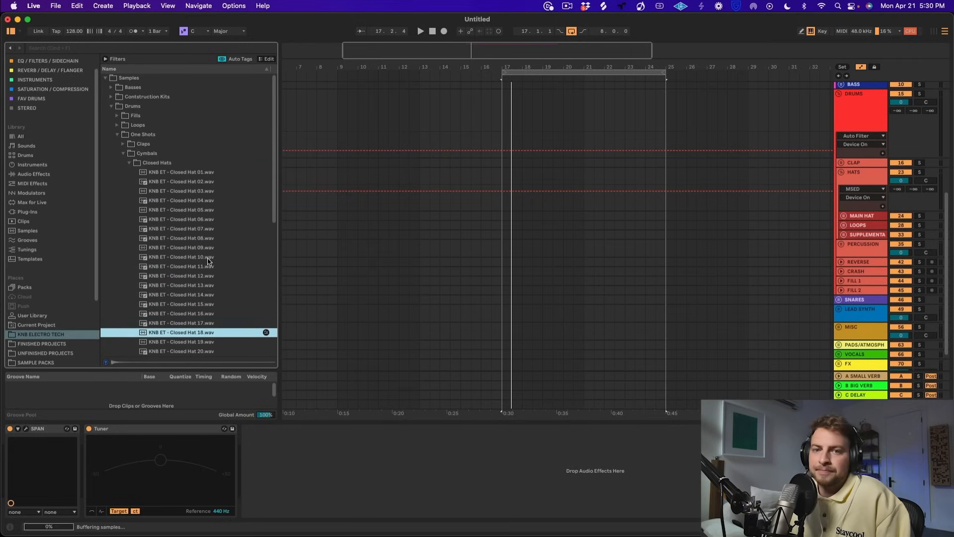
pyautogui.press('Up')
pyautogui.press('Down')
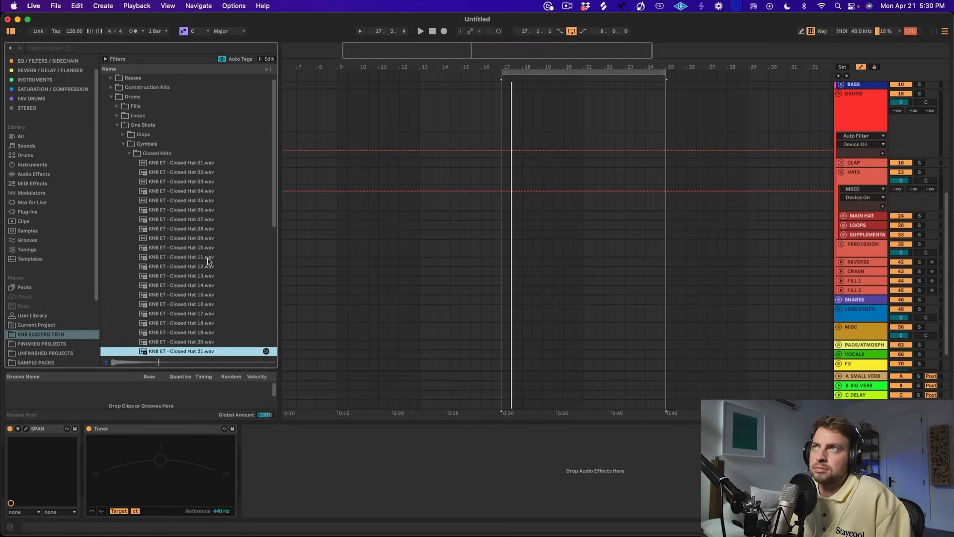
pyautogui.press('Up')
pyautogui.press('Up')
pyautogui.press('Down')
pyautogui.press('Up')
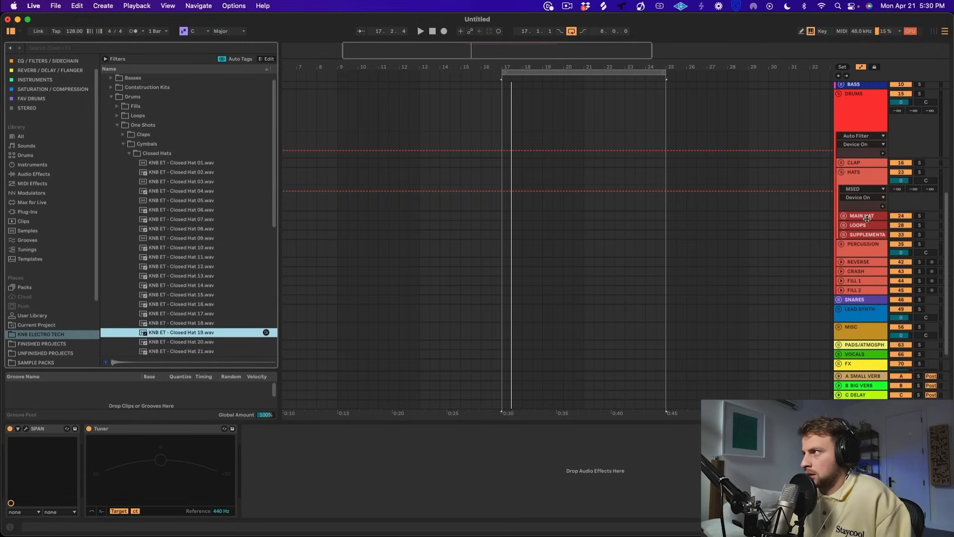
# - Unfold the MAIN HAT group and the transient layer track, and place Closed Hat 19 on that track at 17.3.1
pyautogui.click(843, 216)
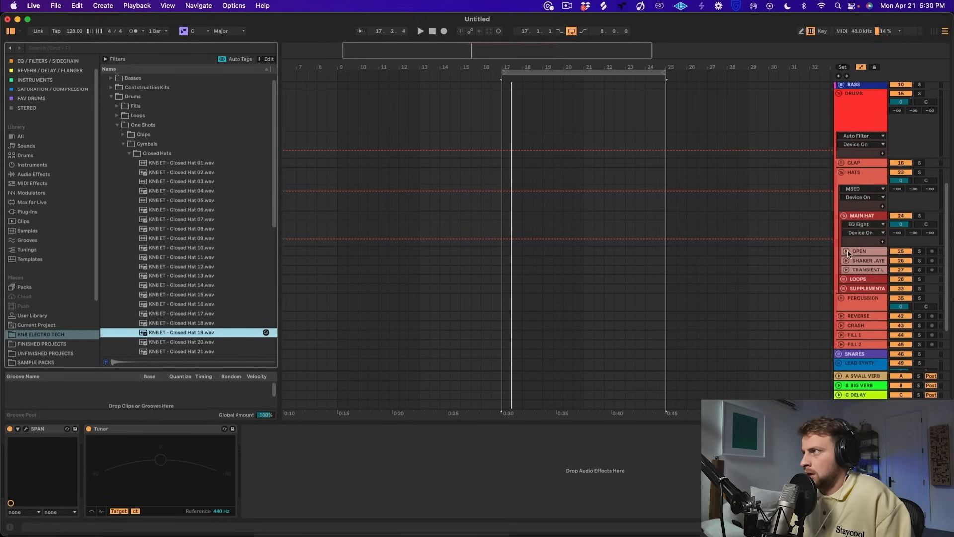
pyautogui.click(846, 270)
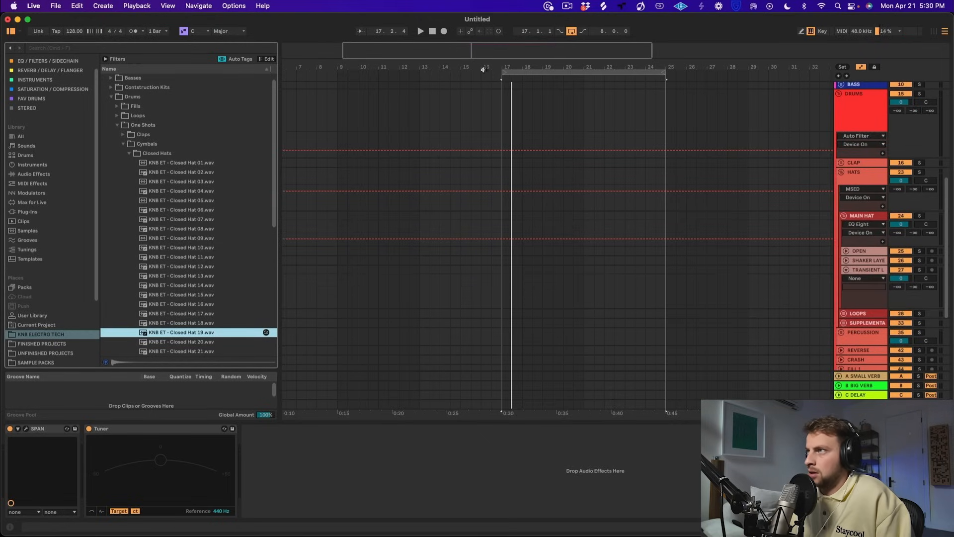
pyautogui.moveTo(519, 66); pyautogui.dragTo(483, 124)
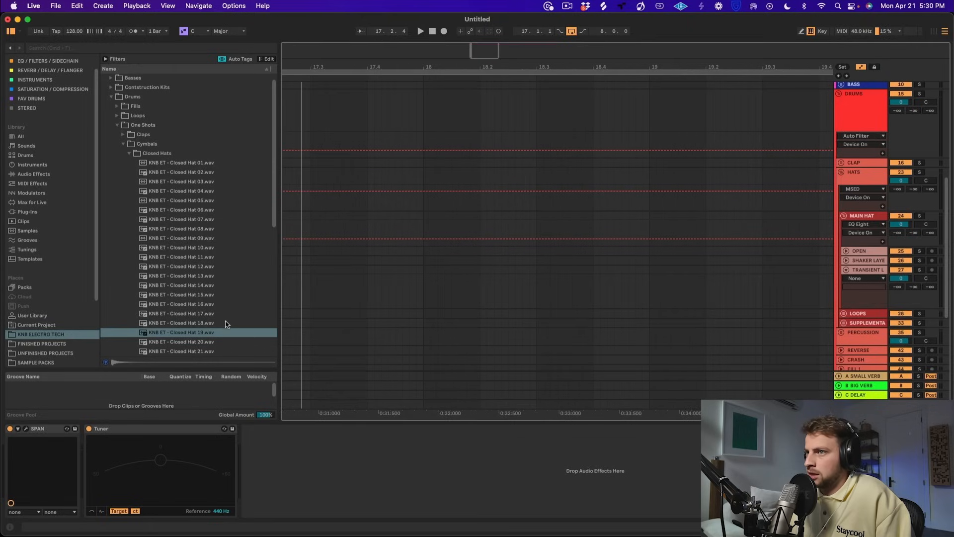
pyautogui.moveTo(201, 336)
pyautogui.mouseDown()
pyautogui.moveTo(315, 284)
pyautogui.moveTo(320, 298)
pyautogui.moveTo(334, 272)
pyautogui.mouseUp()
pyautogui.click(323, 287)
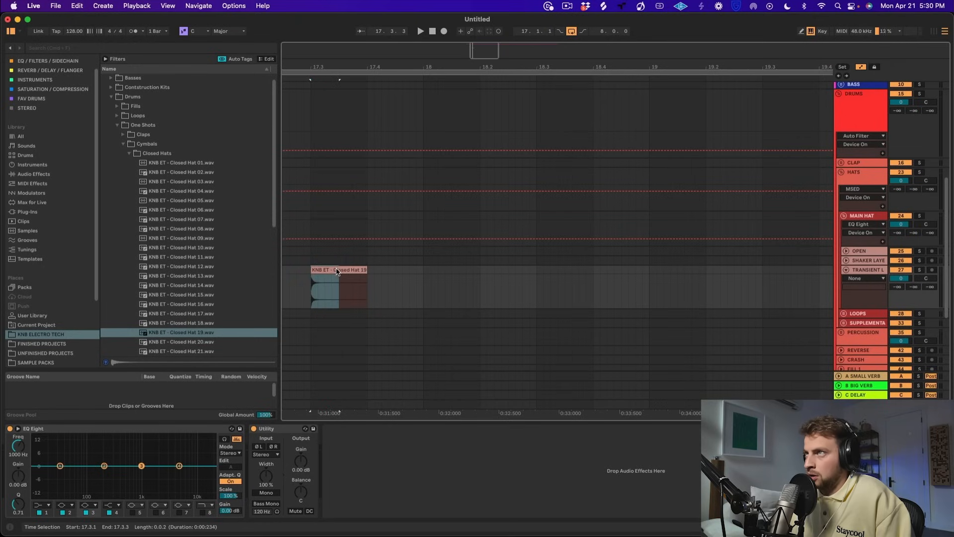
# - Try repeating the half-beat hat hit along the transient track and duplicating a shortened version of the first clip
pyautogui.press('super+d')
pyautogui.press('super+d')
pyautogui.press('super+d')
pyautogui.press('super+d')
pyautogui.press('super+d')
pyautogui.press('super+d')
pyautogui.click(419, 272)
pyautogui.moveTo(338, 270); pyautogui.dragTo(332, 270)
pyautogui.press('super+d')
pyautogui.press('super+d')
pyautogui.press('super+z')
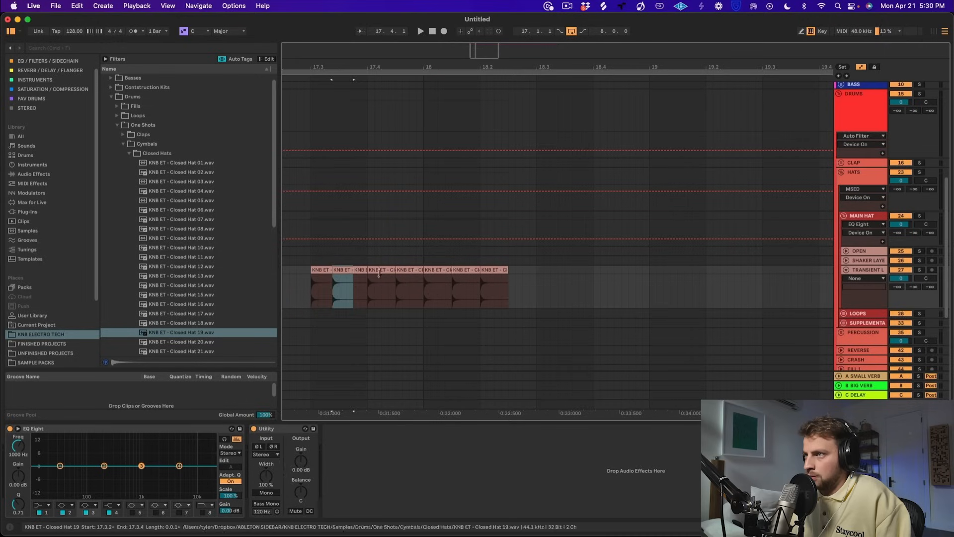
# - Duplicate the unevenly cut hat clips between 17.3 and bar 18 twice, up to bar 19
pyautogui.click(416, 273)
pyautogui.keyDown('shift'); pyautogui.click(328, 272); pyautogui.keyUp('shift')
pyautogui.press('super+d')
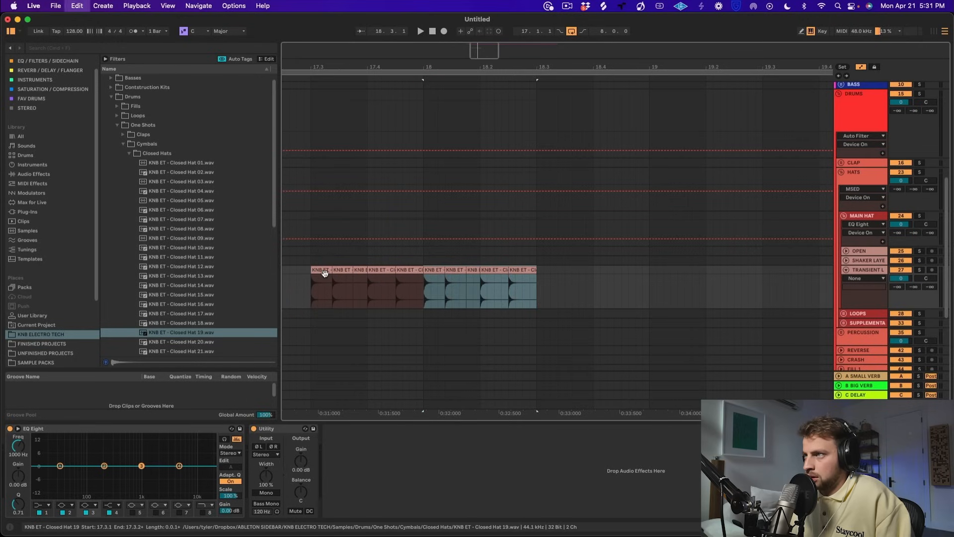
pyautogui.press('super+d')
pyautogui.click(331, 277)
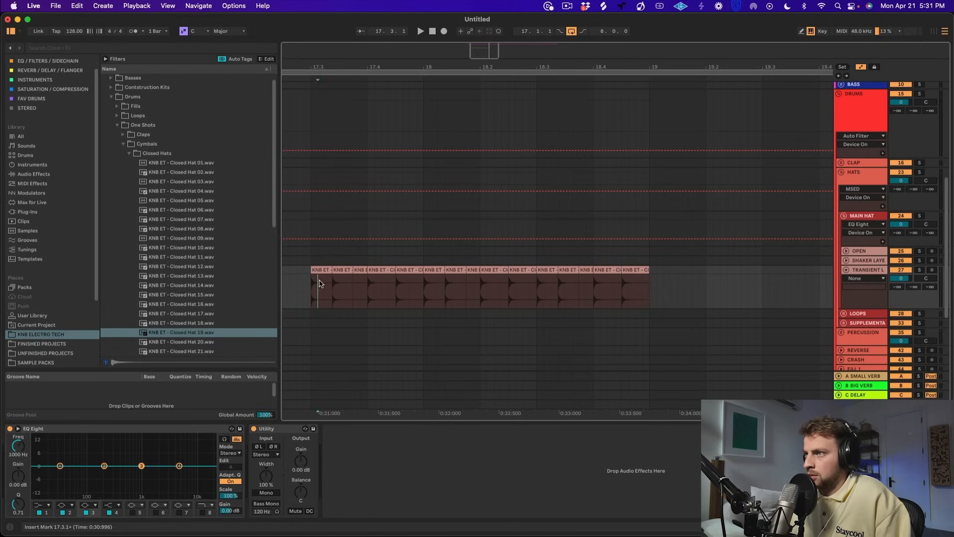
# - Delete the second hat clip following the hit at 17.3.1
pyautogui.click(347, 270)
pyautogui.click(353, 271)
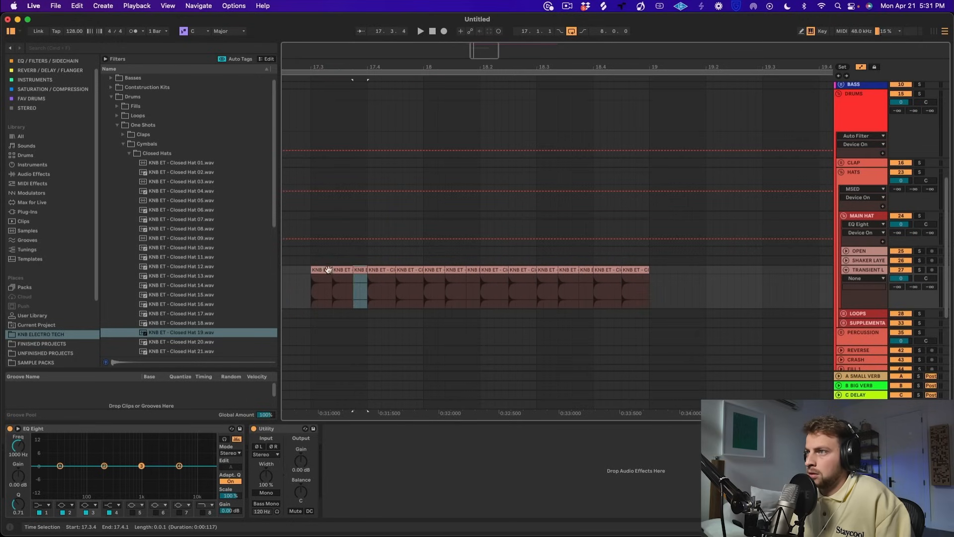
pyautogui.click(331, 269)
pyautogui.click(347, 278)
pyautogui.click(347, 270)
pyautogui.press('Delete')
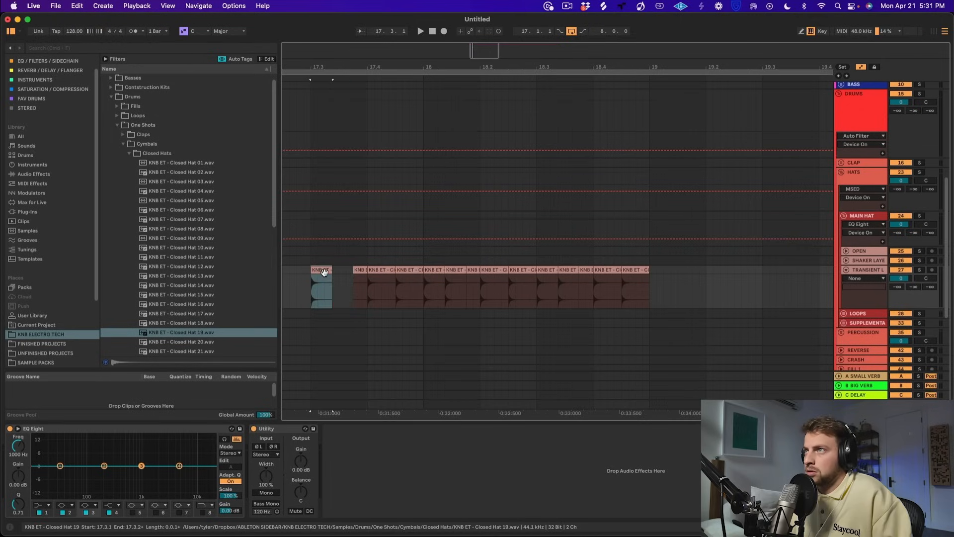
# - Consolidate the hat at 17.3.1 into a half-beat clip ending at 17.3.3 and duplicate it four times
pyautogui.click(332, 277)
pyautogui.moveTo(340, 272); pyautogui.dragTo(315, 271)
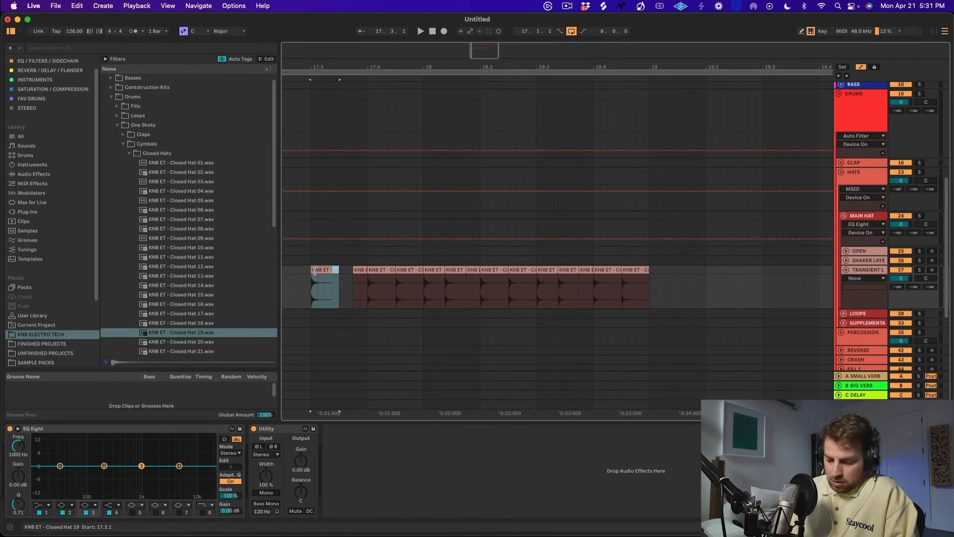
pyautogui.press('super+d')
pyautogui.press('super+d')
pyautogui.press('super+d')
pyautogui.press('super+d')
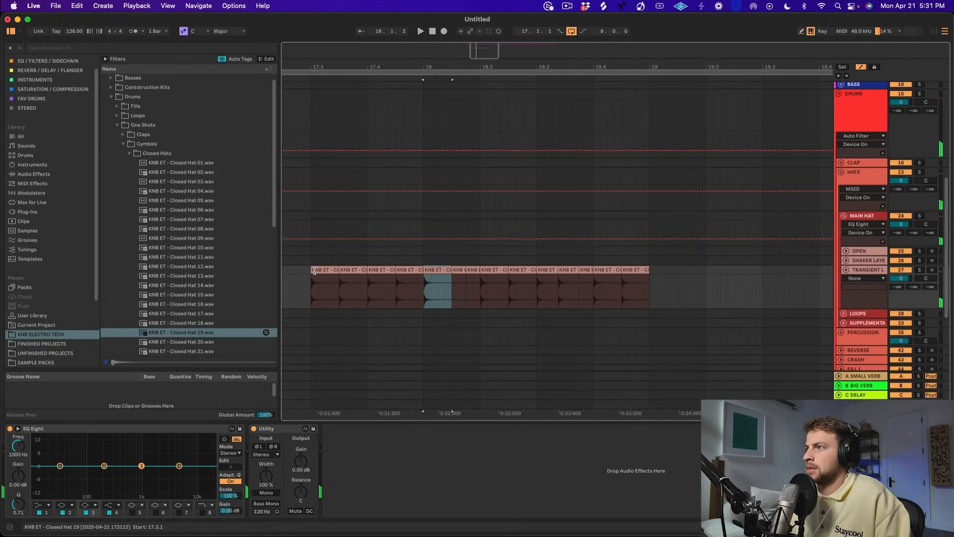
# - Duplicate the four half-beat hat clips between 17.3 and bar 18 twice to fill the track up to bar 19
pyautogui.click(403, 270)
pyautogui.keyDown('shift'); pyautogui.click(306, 271); pyautogui.keyUp('shift')
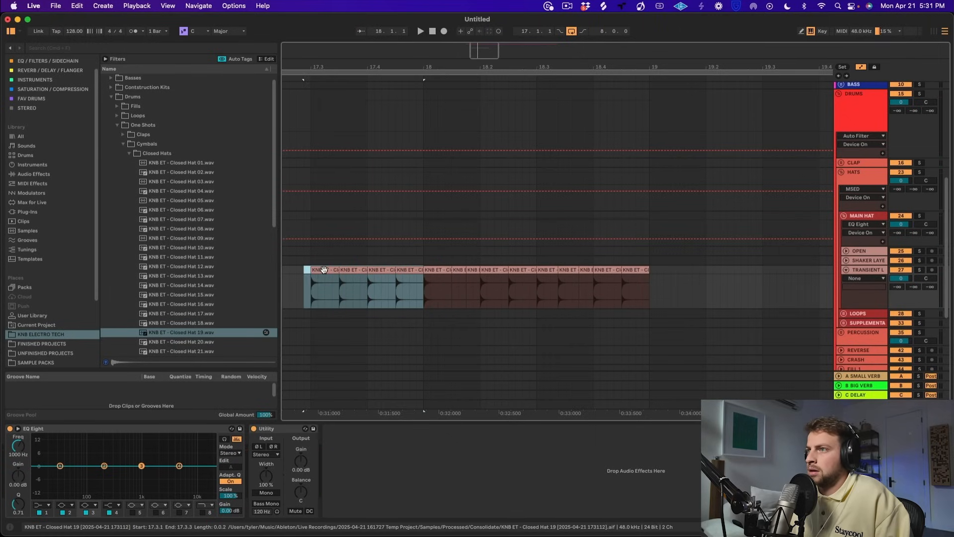
pyautogui.click(318, 272)
pyautogui.keyDown('shift'); pyautogui.click(415, 272); pyautogui.keyUp('shift')
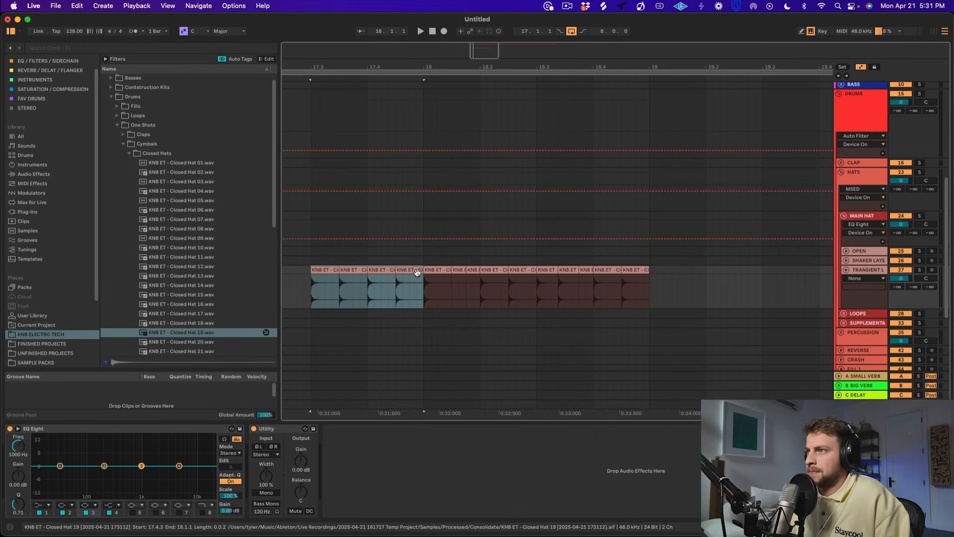
pyautogui.press('super+d')
pyautogui.press('super+d')
# - Play the hats and lower the transient layer track's volume to -12.1 dB
pyautogui.press('space')
pyautogui.click(323, 284)
pyautogui.press('space')
pyautogui.press('space')
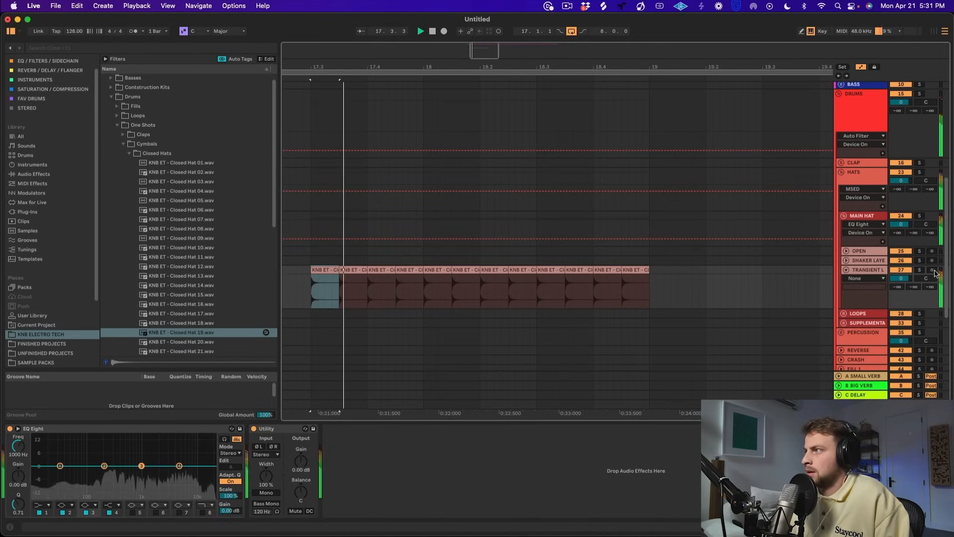
pyautogui.moveTo(901, 279); pyautogui.dragTo(901, 298)
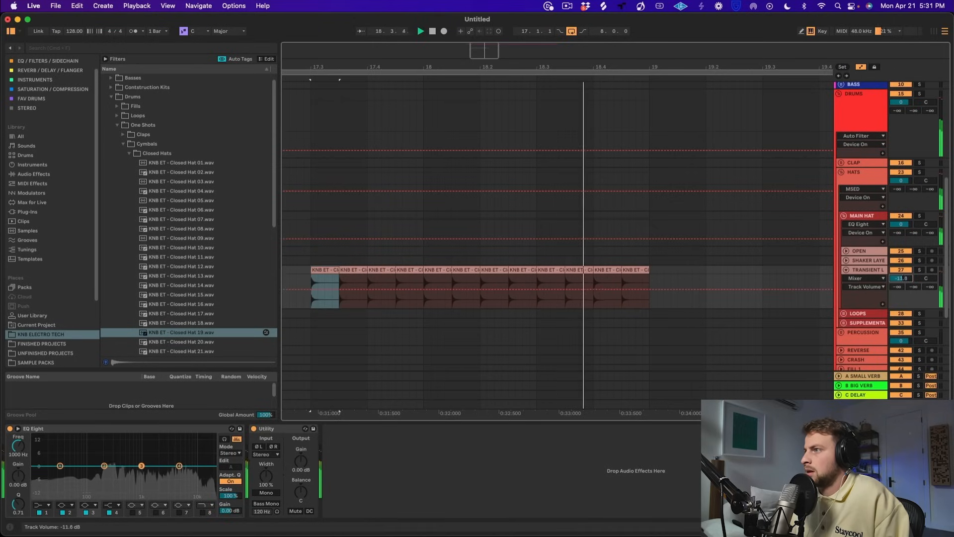
pyautogui.press('space')
# - Copy the whole run of hat clips to the start of bar 17 and duplicate it three times up to bar 23
pyautogui.moveTo(572, 68); pyautogui.dragTo(572, 35)
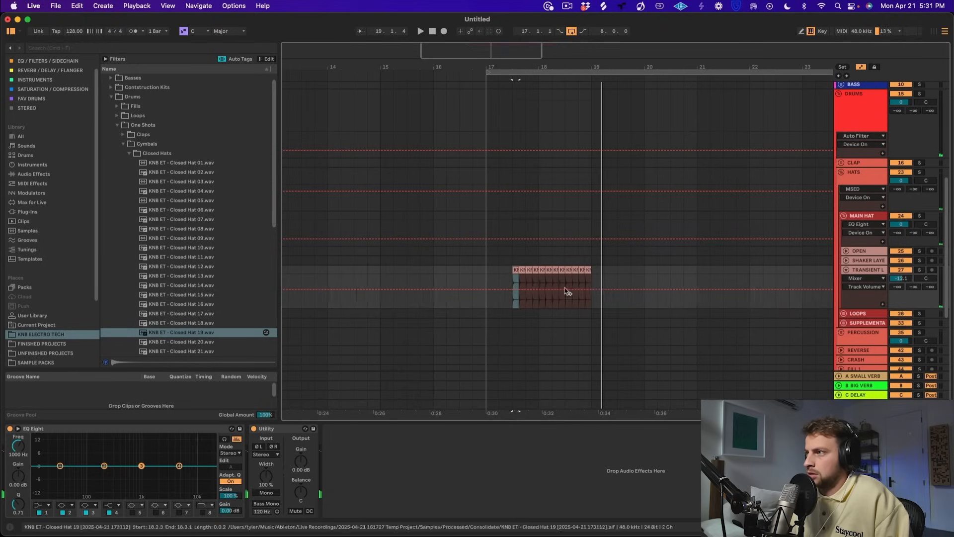
pyautogui.click(589, 270)
pyautogui.keyDown('shift'); pyautogui.click(515, 271); pyautogui.keyUp('shift')
pyautogui.click(489, 271)
pyautogui.press('super+v')
pyautogui.press('super+d')
pyautogui.press('super+d')
pyautogui.press('super+d')
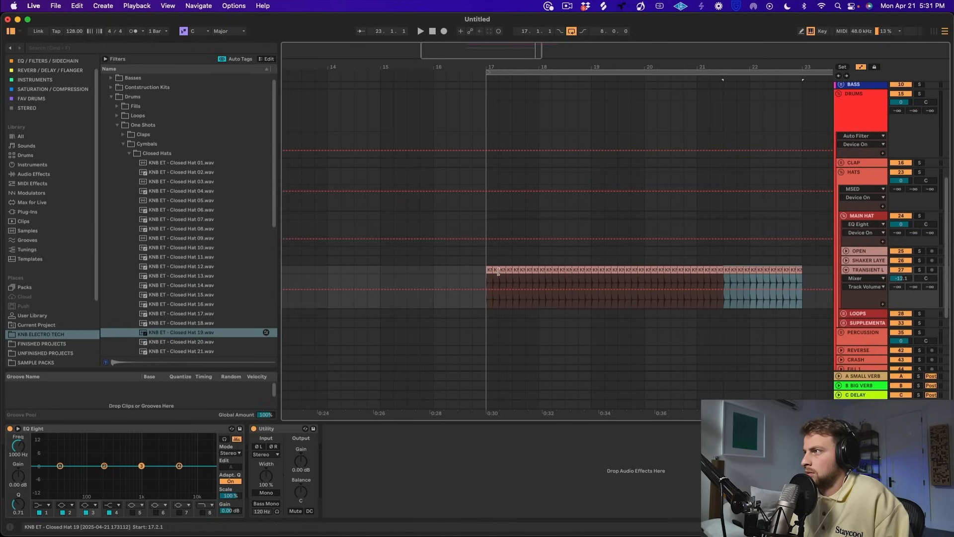
# - Consolidate the hat clips from bar 17 up to bar 21 into one four-bar clip
pyautogui.click(495, 276)
pyautogui.keyDown('shift'); pyautogui.click(587, 270); pyautogui.keyUp('shift')
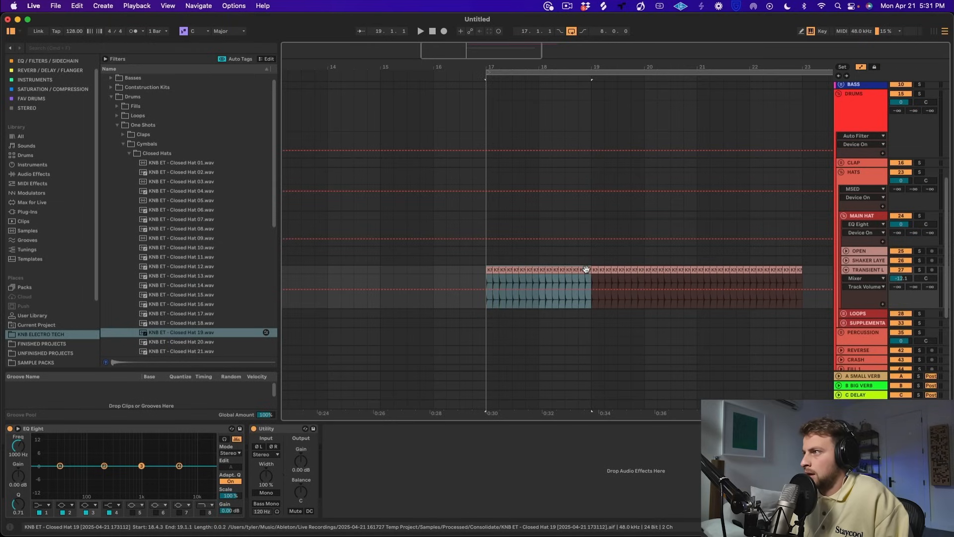
pyautogui.keyDown('shift'); pyautogui.click(694, 271); pyautogui.keyUp('shift')
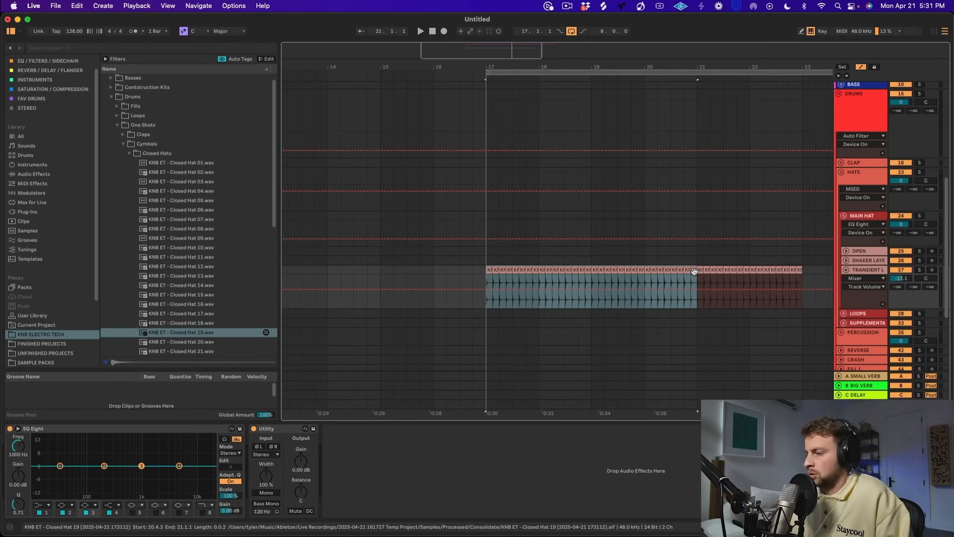
pyautogui.press('super+j')
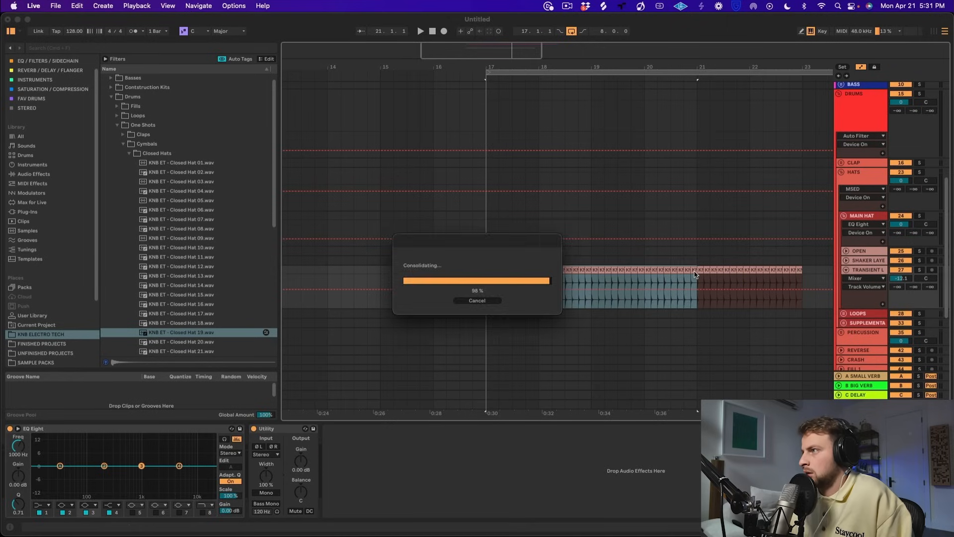
# - In the hat track's EQ Eight, set a 12 dB high-pass at about 1.11 kHz and boost band 4 by 1.61 dB at 7.26 kHz
pyautogui.press('space')
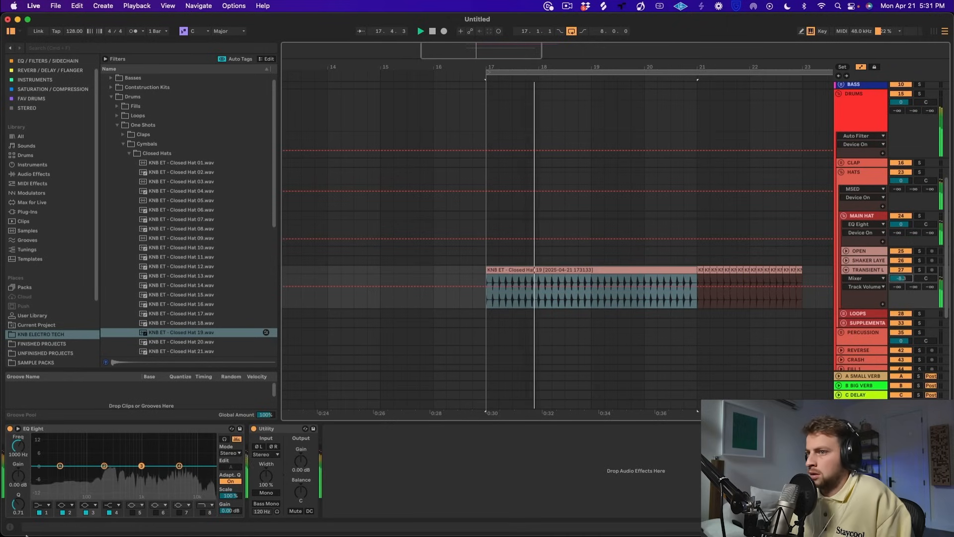
pyautogui.press('space')
pyautogui.click(42, 505)
pyautogui.click(43, 453)
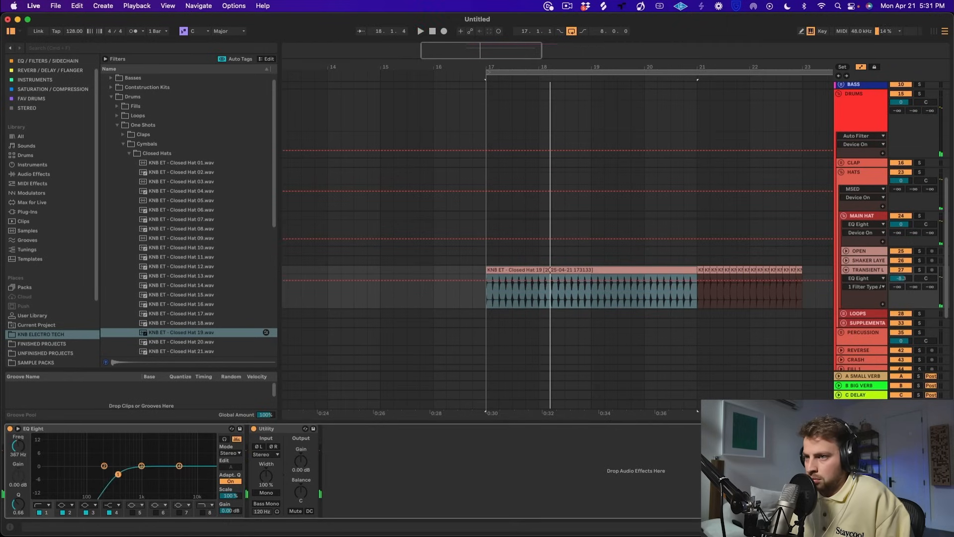
pyautogui.moveTo(119, 474); pyautogui.dragTo(144, 473)
pyautogui.press('space')
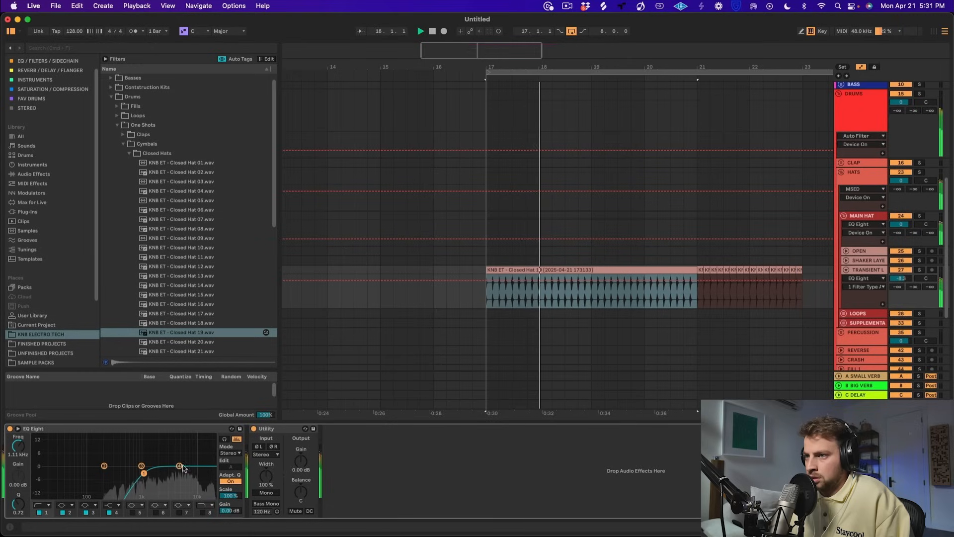
pyautogui.moveTo(182, 467); pyautogui.dragTo(188, 464)
pyautogui.press('space')
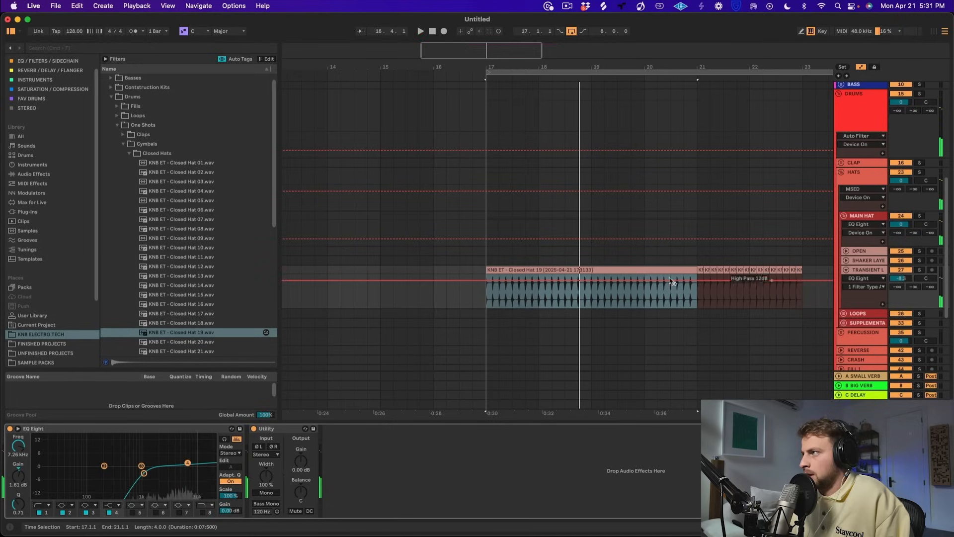
# - Assign the Swing Logic 8ths 52 groove to the consolidated four-bar hat clip
pyautogui.doubleClick(647, 269)
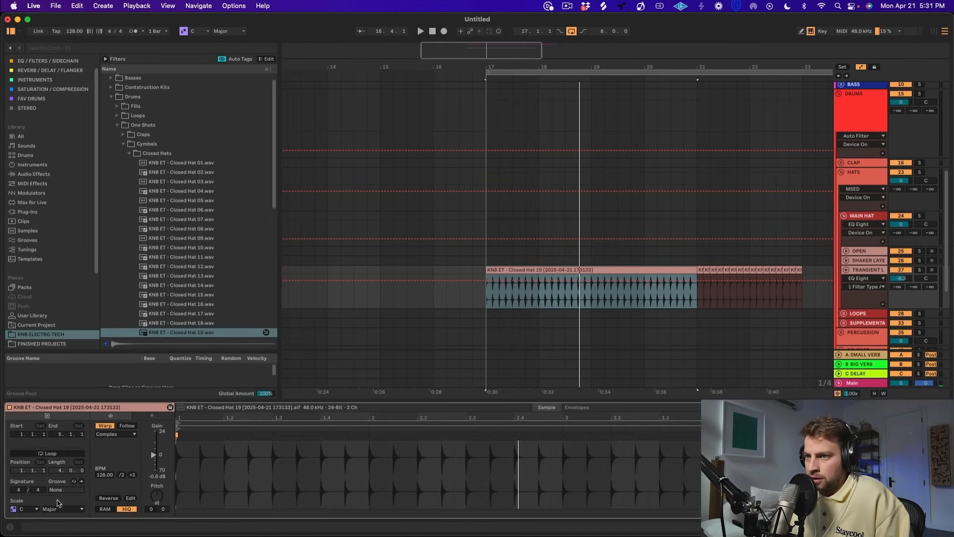
pyautogui.click(74, 482)
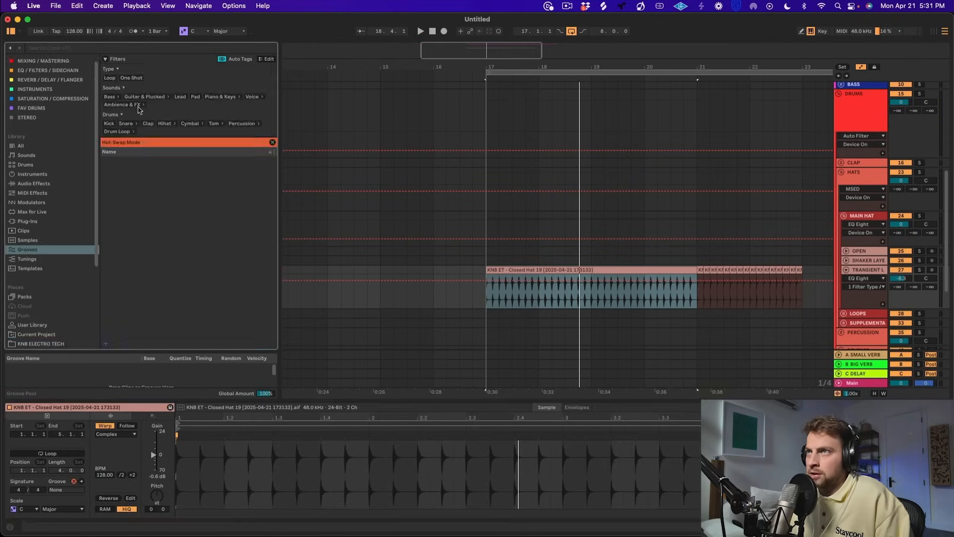
pyautogui.scroll(-20, 208, 197)
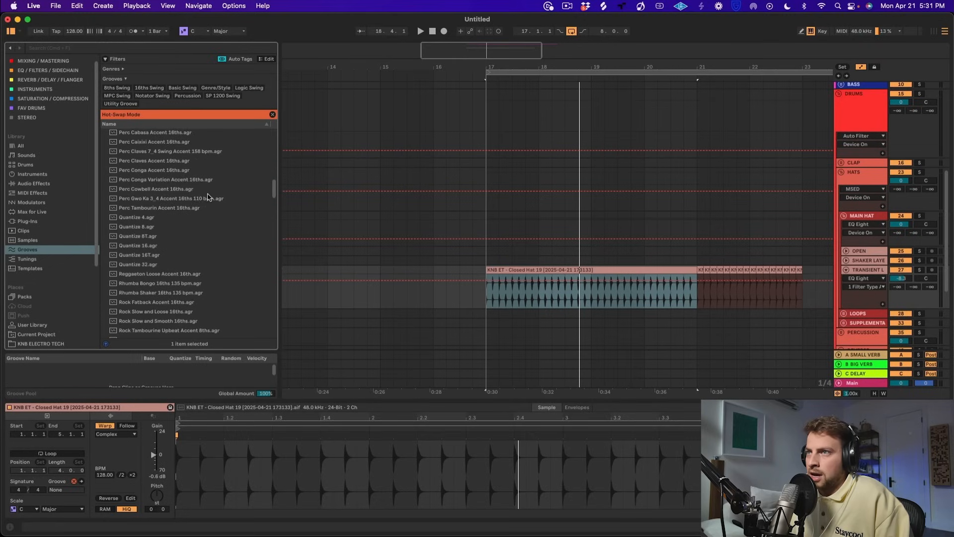
pyautogui.scroll(-15, 207, 196)
pyautogui.scroll(9, 208, 197)
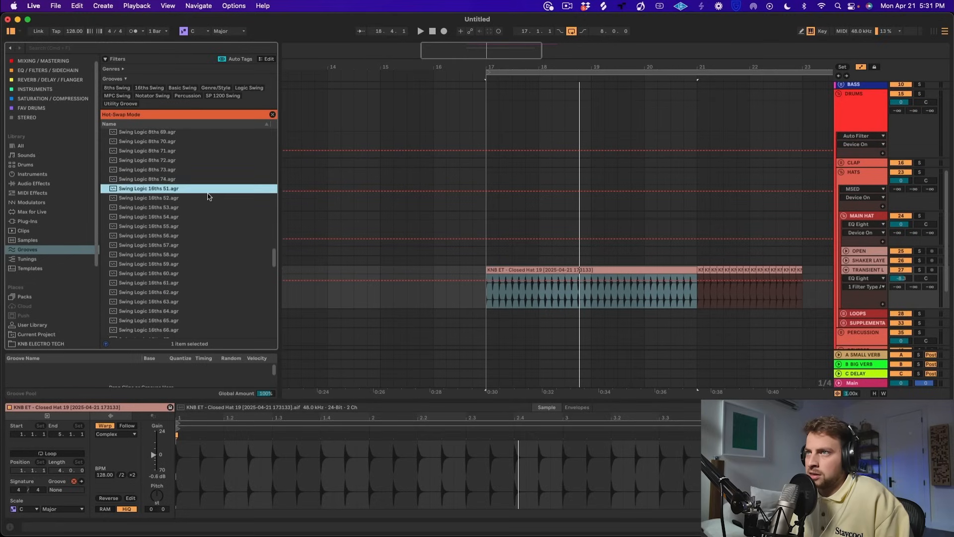
pyautogui.scroll(3, 162, 184)
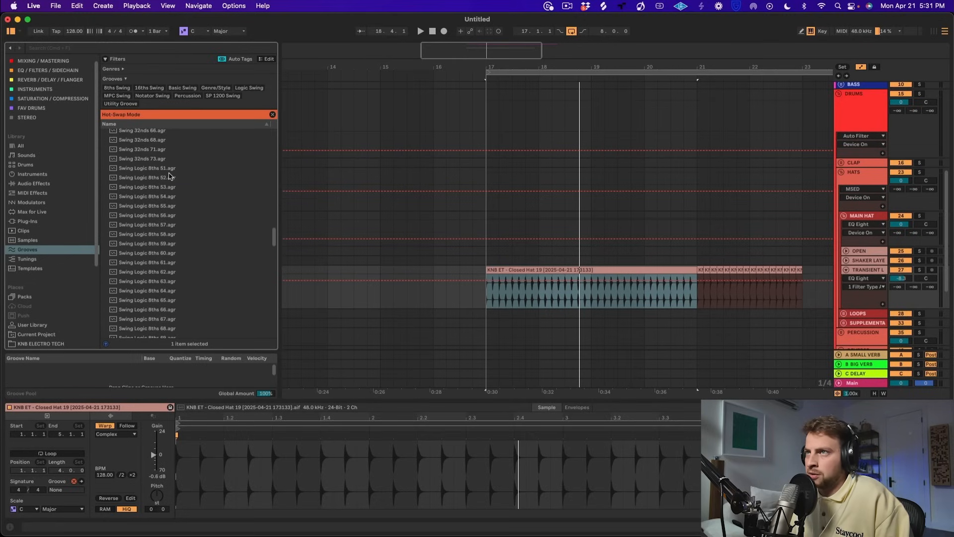
pyautogui.click(169, 177)
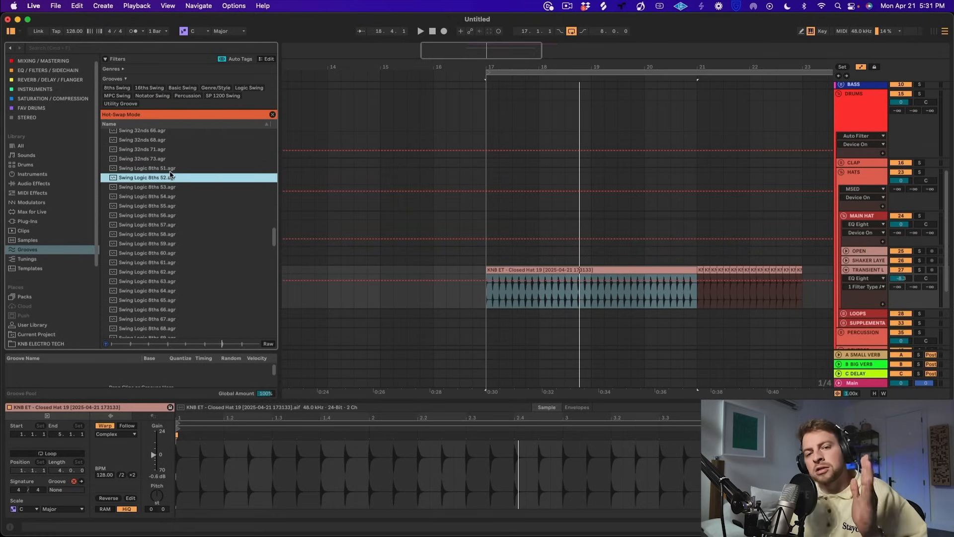
pyautogui.click(171, 273)
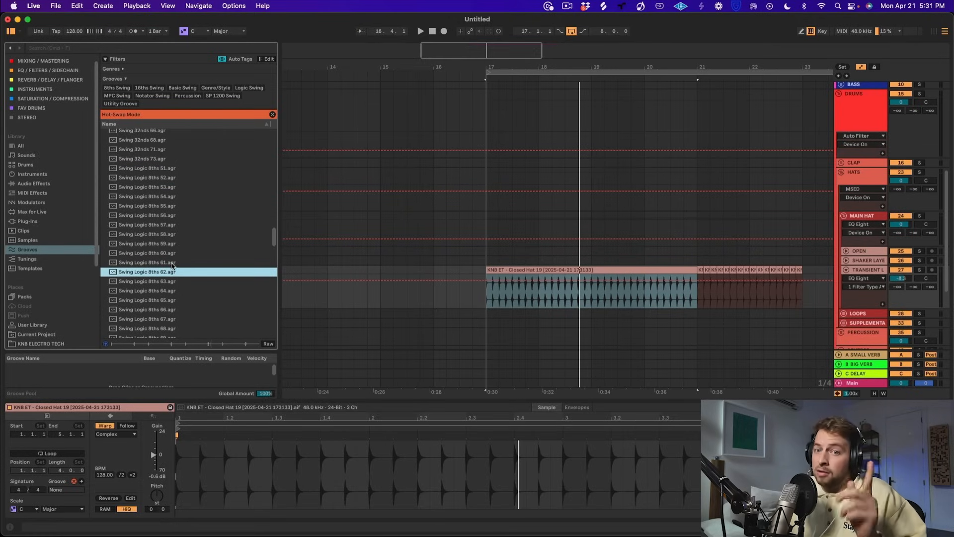
pyautogui.click(175, 170)
pyautogui.click(182, 180)
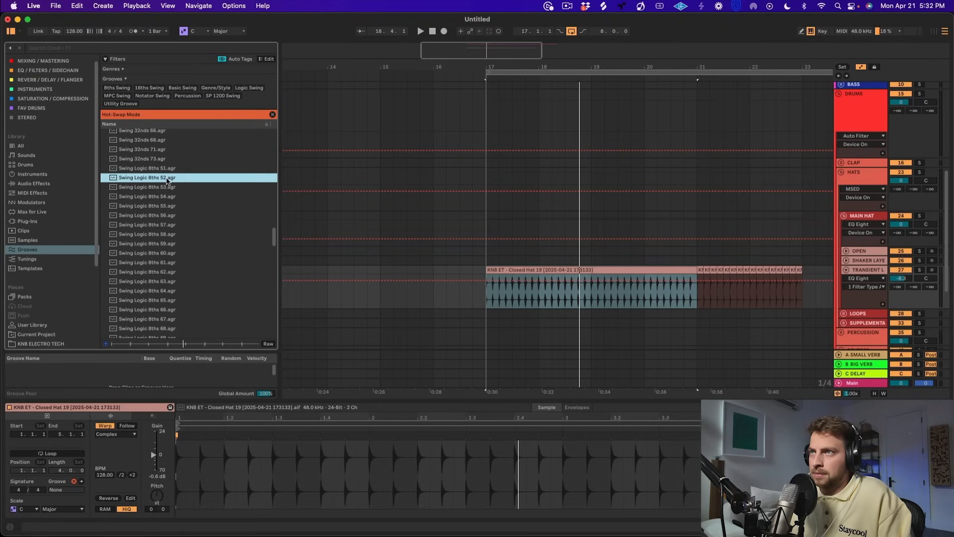
pyautogui.doubleClick(167, 178)
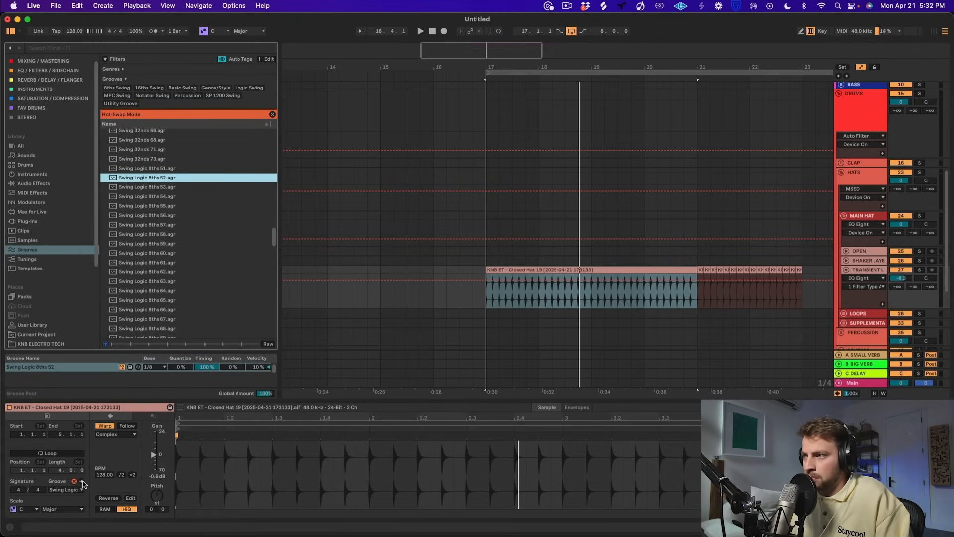
# - Commit the groove to the hat clip and inspect the timing shift of a swung hit
pyautogui.click(82, 482)
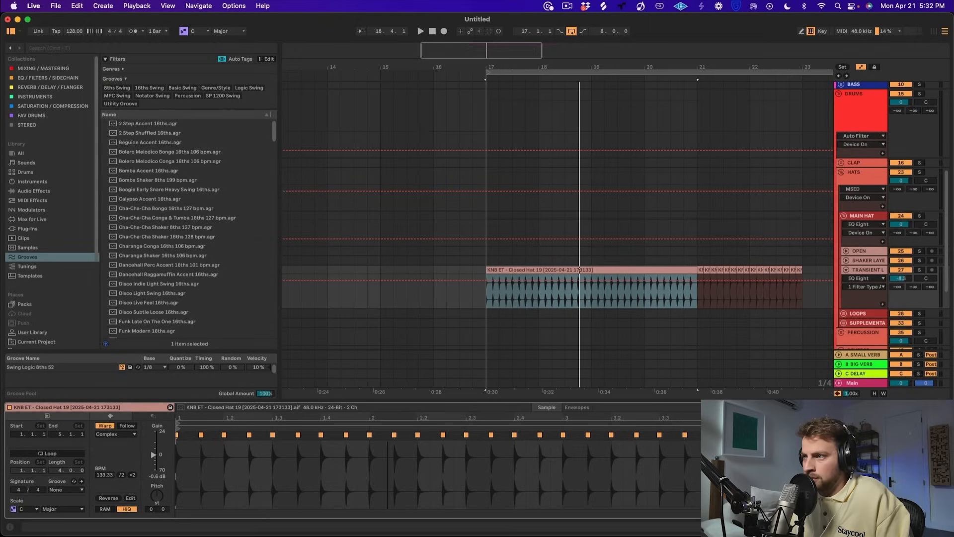
pyautogui.scroll(10, 388, 472)
pyautogui.moveTo(485, 447)
pyautogui.mouseDown()
pyautogui.moveTo(484, 477)
pyautogui.moveTo(485, 450)
pyautogui.moveTo(497, 458)
pyautogui.mouseUp()
# - Play the swung hats and set the transient layer track's volume to -10.1 dB
pyautogui.press('space')
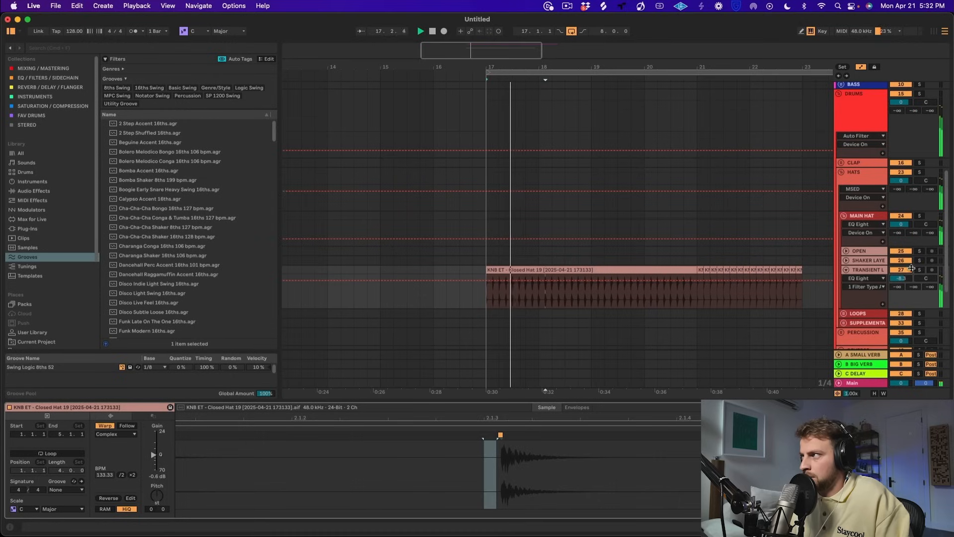
pyautogui.moveTo(908, 280); pyautogui.dragTo(907, 291)
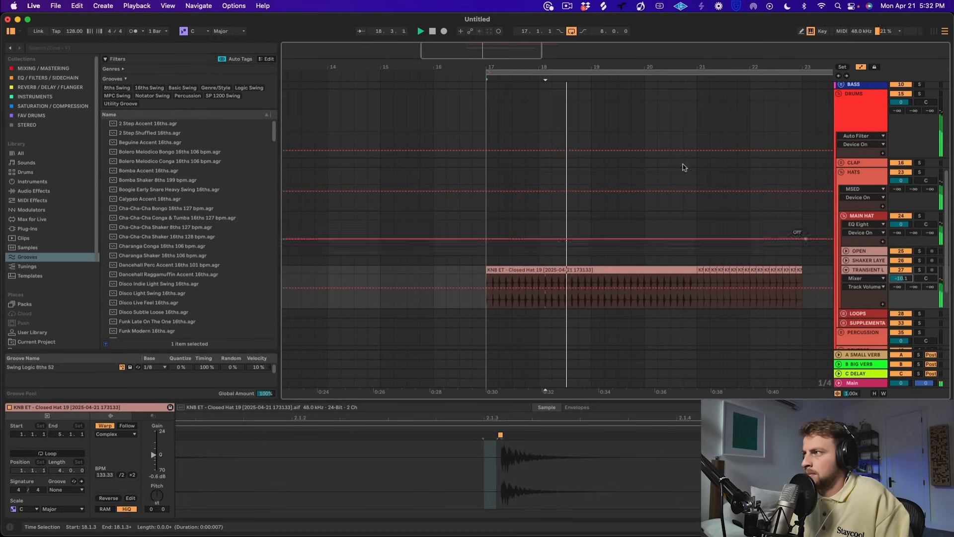
# - Duplicate the swung four-bar hat clip to fill bars 21 to 25 and fold the transient layer track
pyautogui.moveTo(651, 64); pyautogui.dragTo(537, 64)
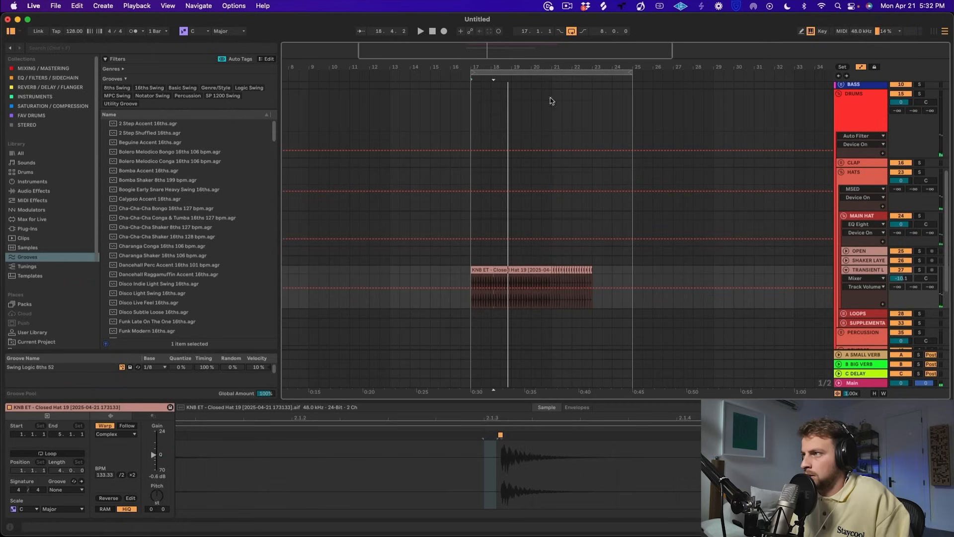
pyautogui.click(540, 269)
pyautogui.press('super+d')
pyautogui.scroll(-3, 850, 213)
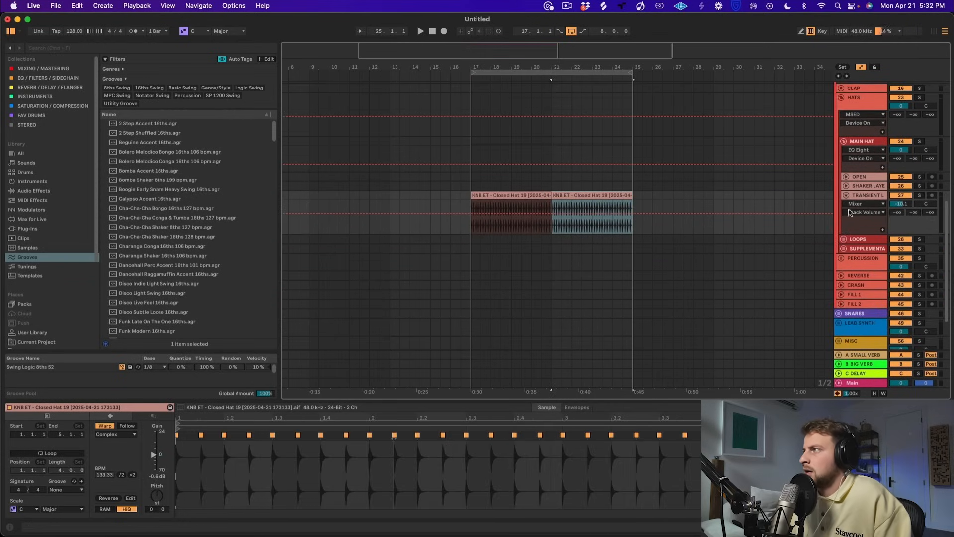
pyautogui.click(847, 196)
# - Unfold the CLAP group, its MAIN CLAP subgroup and the CENTER track
pyautogui.scroll(5, 755, 130)
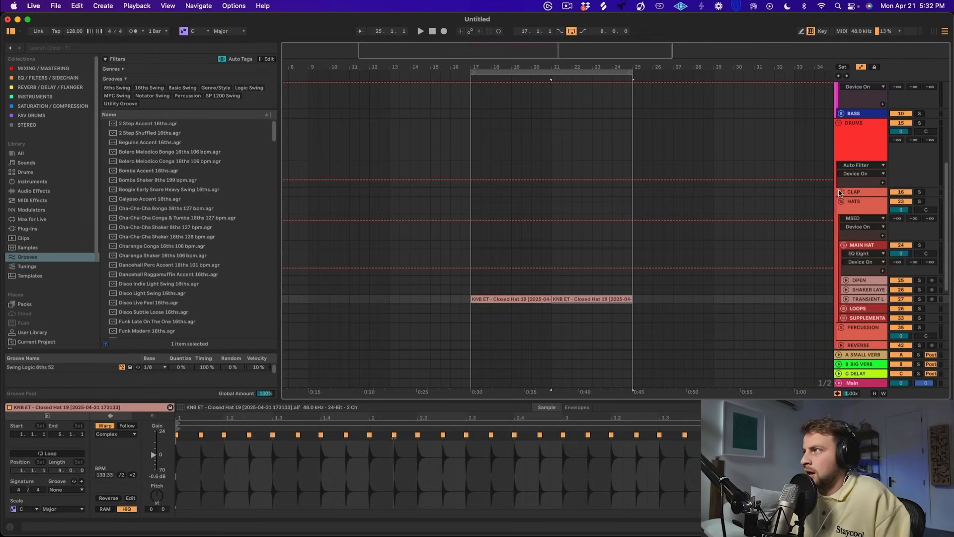
pyautogui.click(840, 192)
pyautogui.click(844, 228)
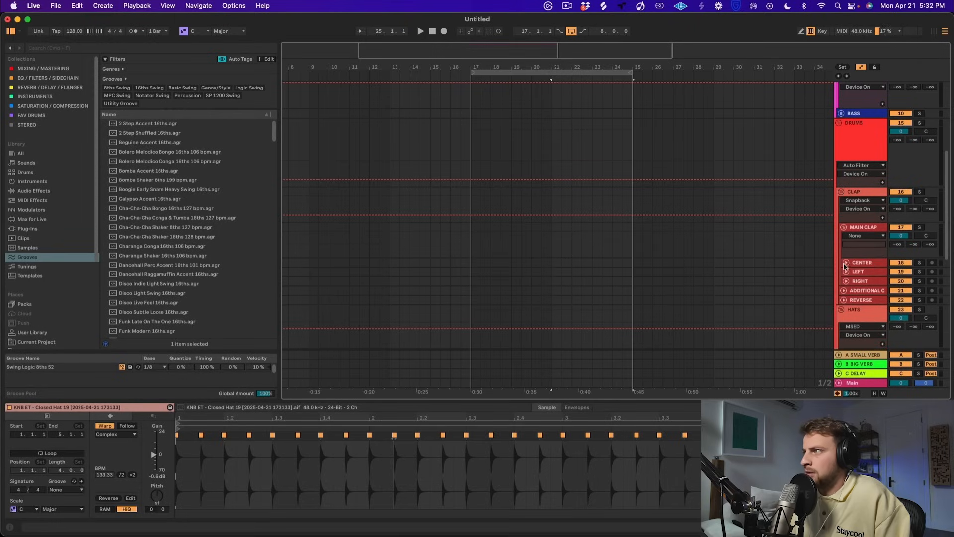
pyautogui.click(845, 262)
# - Open the Single Claps folder among the KNB Electro Tech drum one-shots
pyautogui.scroll(-6, 172, 263)
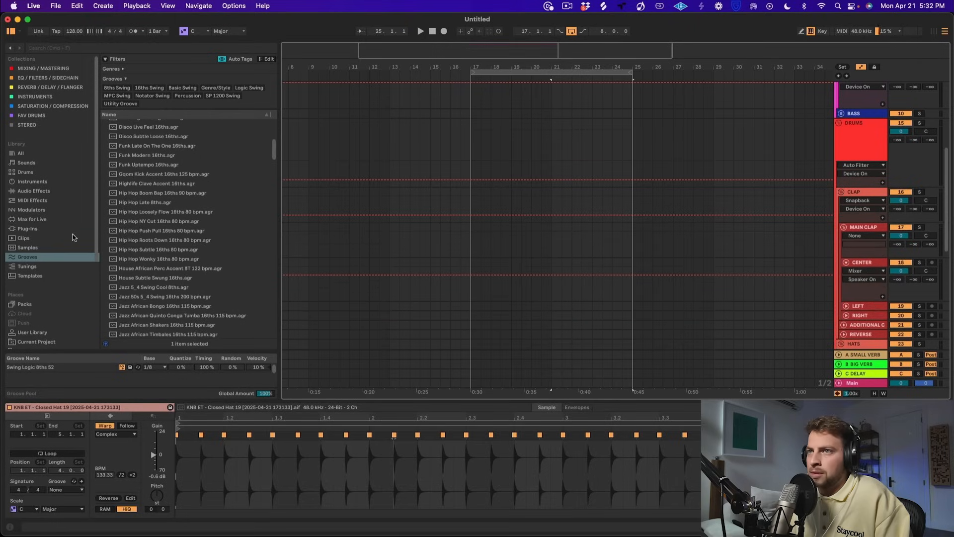
pyautogui.scroll(-3, 71, 283)
pyautogui.click(31, 321)
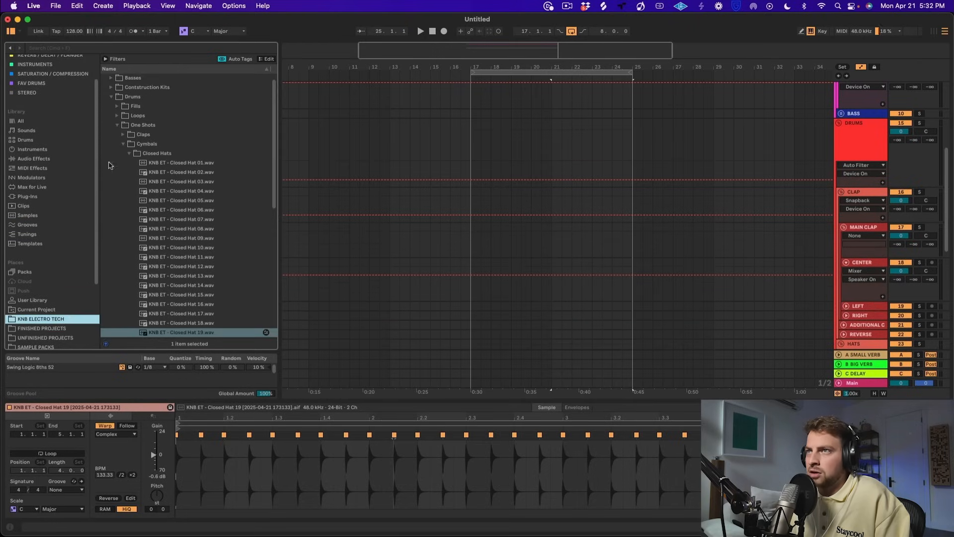
pyautogui.click(125, 144)
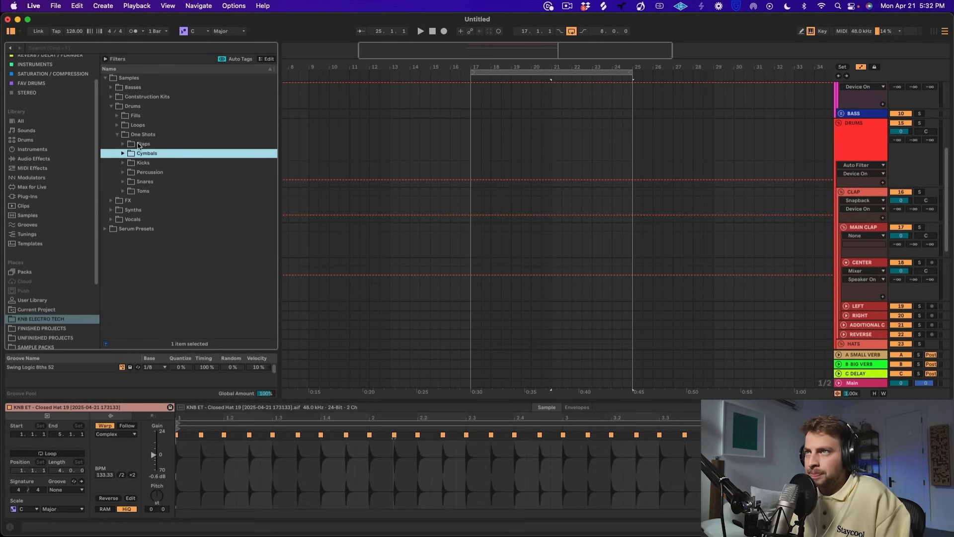
pyautogui.click(138, 144)
pyautogui.click(159, 163)
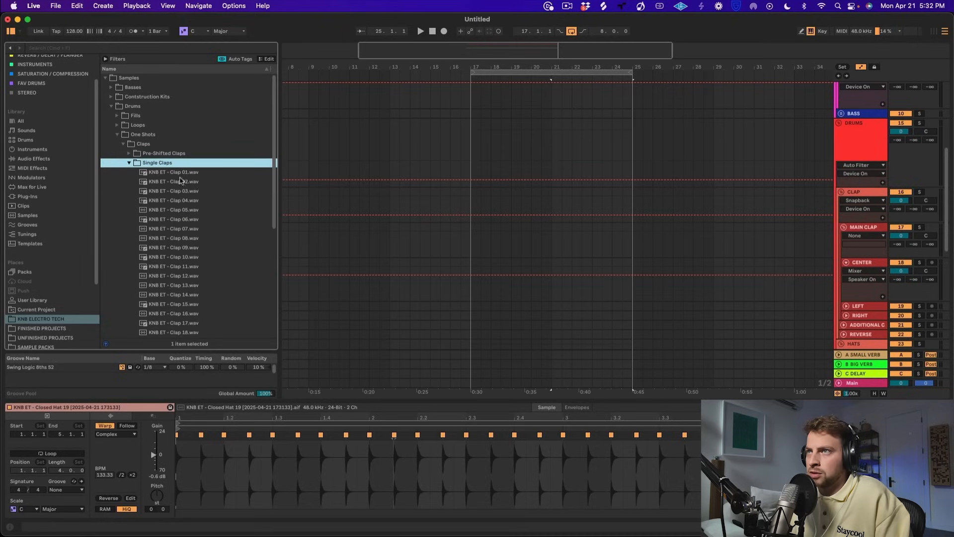
# - Audition the single clap samples around Clap 09 to Clap 19, ending on Clap 18
pyautogui.click(206, 248)
pyautogui.press('Down')
pyautogui.press('Down')
pyautogui.press('Down')
pyautogui.press('Down')
pyautogui.press('Down')
pyautogui.press('Down')
pyautogui.press('Down')
pyautogui.press('Down')
pyautogui.press('Down')
pyautogui.press('Down')
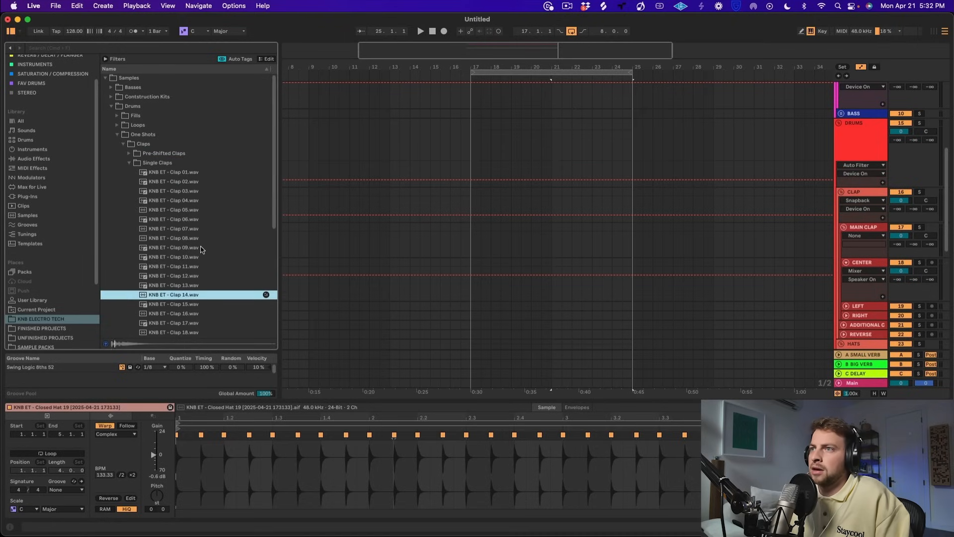
pyautogui.press('Up')
pyautogui.press('Up')
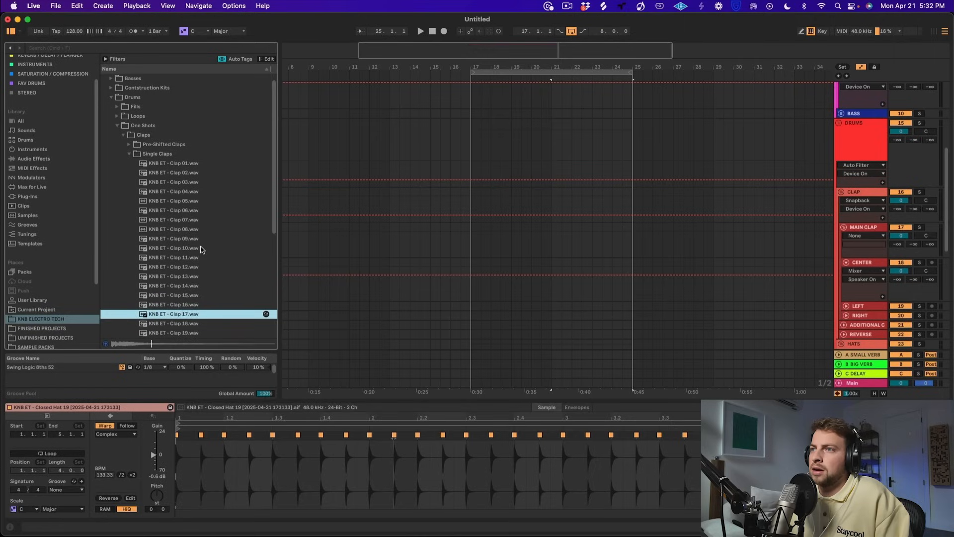
pyautogui.press('Down')
pyautogui.press('Down')
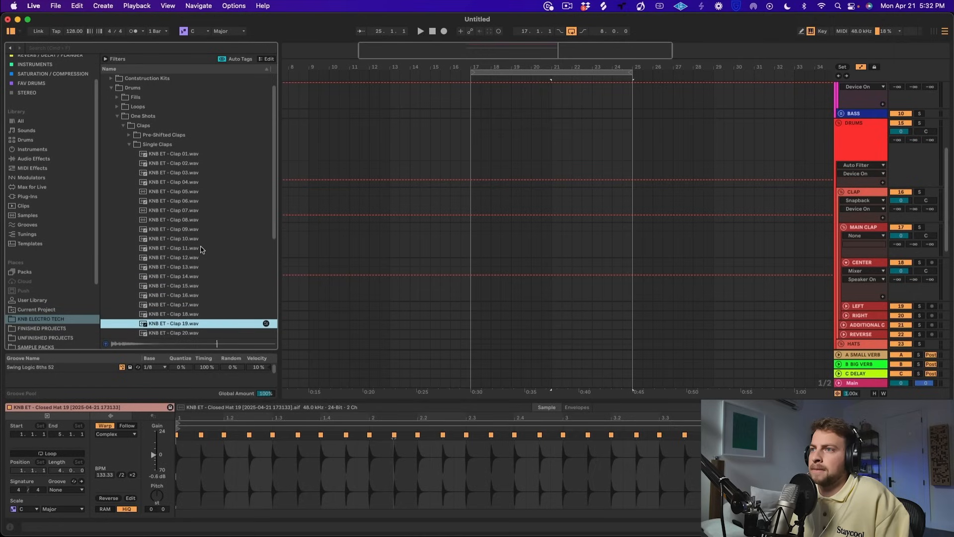
pyautogui.press('Up')
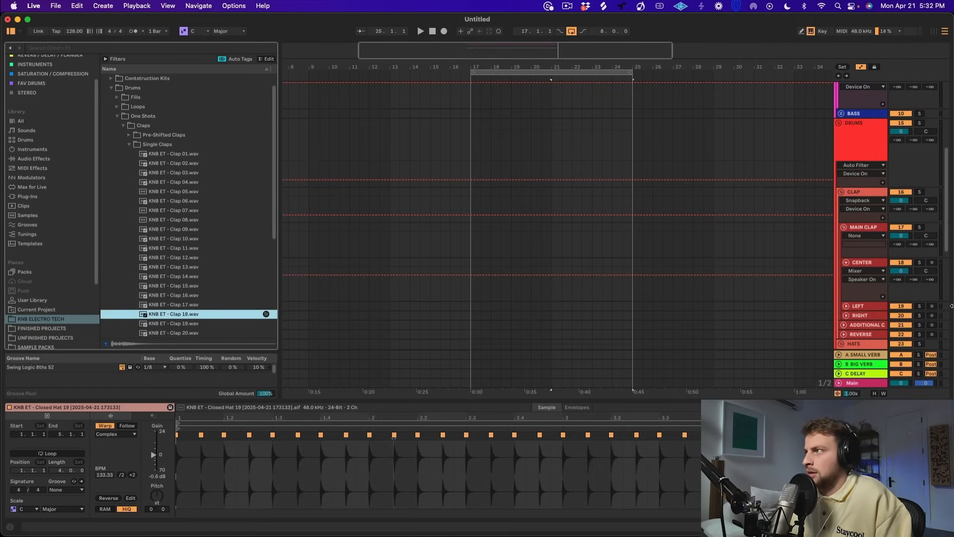
# - Place KNB ET - Clap 18 on the CENTER track at 17.2 and play it against the groove
pyautogui.moveTo(465, 67); pyautogui.dragTo(463, 284)
pyautogui.click(438, 265)
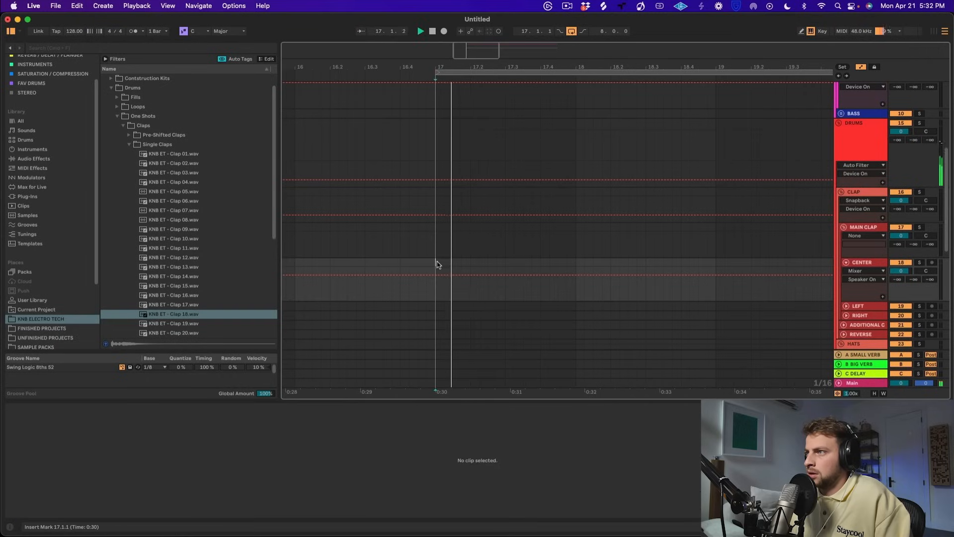
pyautogui.click(471, 266)
pyautogui.press('super+v')
pyautogui.click(508, 265)
pyautogui.press('space')
pyautogui.click(498, 262)
pyautogui.press('space')
pyautogui.press('space')
pyautogui.press('space')
pyautogui.press('space')
# - Hide the automation lanes in the arrangement around the Clap 18 clip
pyautogui.moveTo(477, 66); pyautogui.dragTo(477, 238)
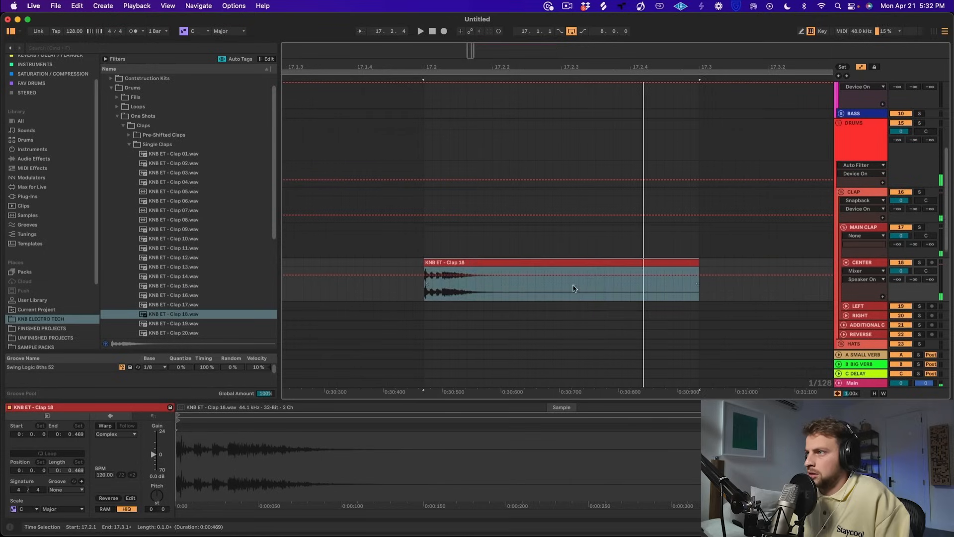
pyautogui.click(571, 285)
pyautogui.click(811, 31)
pyautogui.press('a')
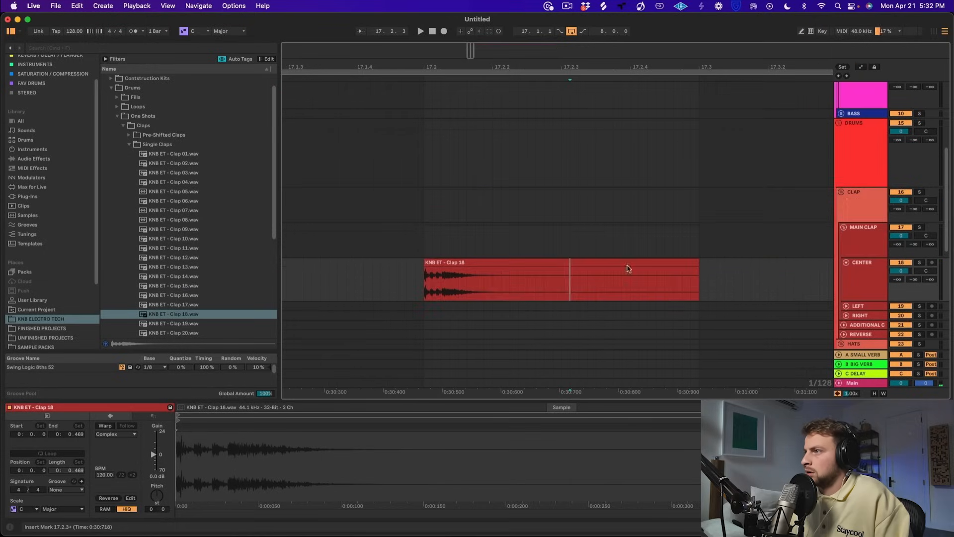
# - Shorten the Clap 18 clip to 0.190 s with a curved fade-out and listen to it
pyautogui.moveTo(695, 265); pyautogui.dragTo(536, 273)
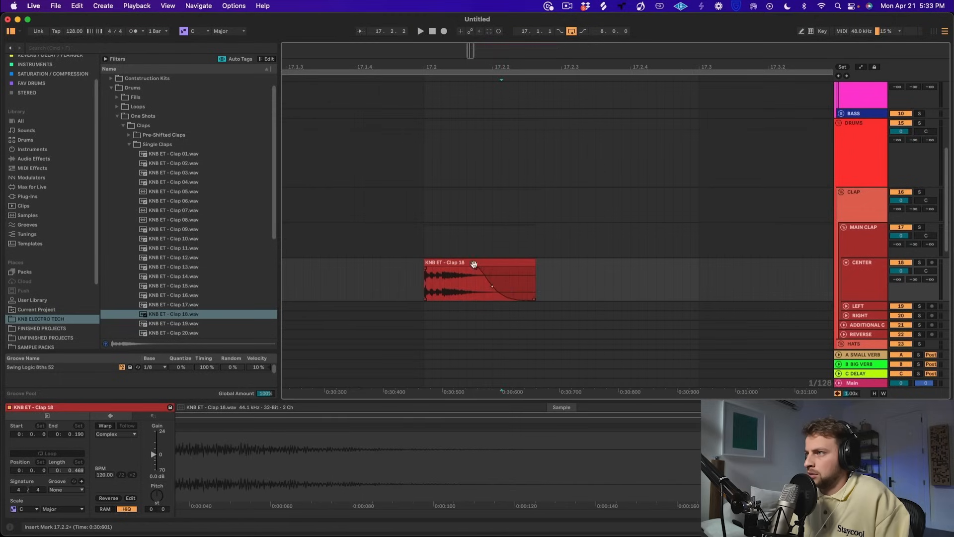
pyautogui.click(486, 288)
pyautogui.press('space')
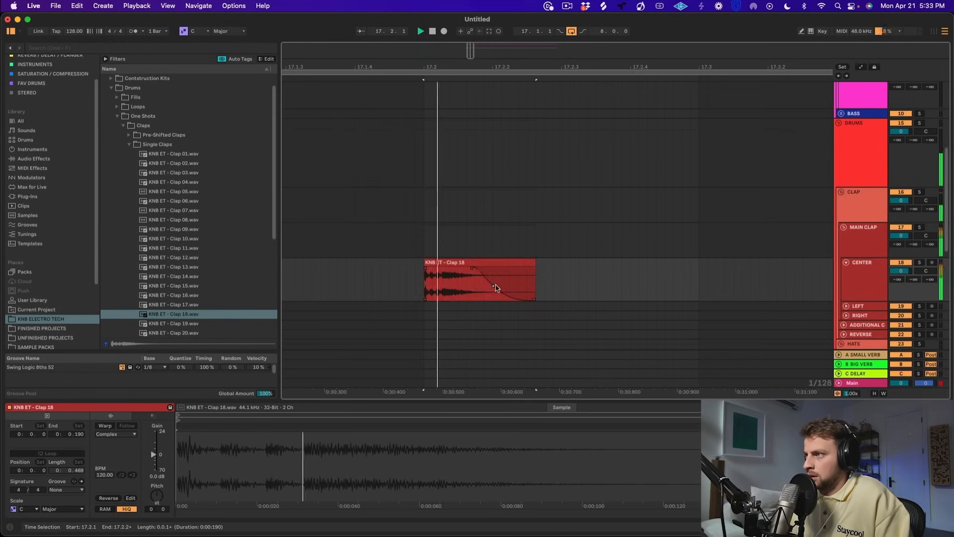
pyautogui.press('space')
# - Unfold the LEFT clap track and open the Pre-Shifted Claps folder
pyautogui.click(715, 274)
pyautogui.scroll(-3, 839, 277)
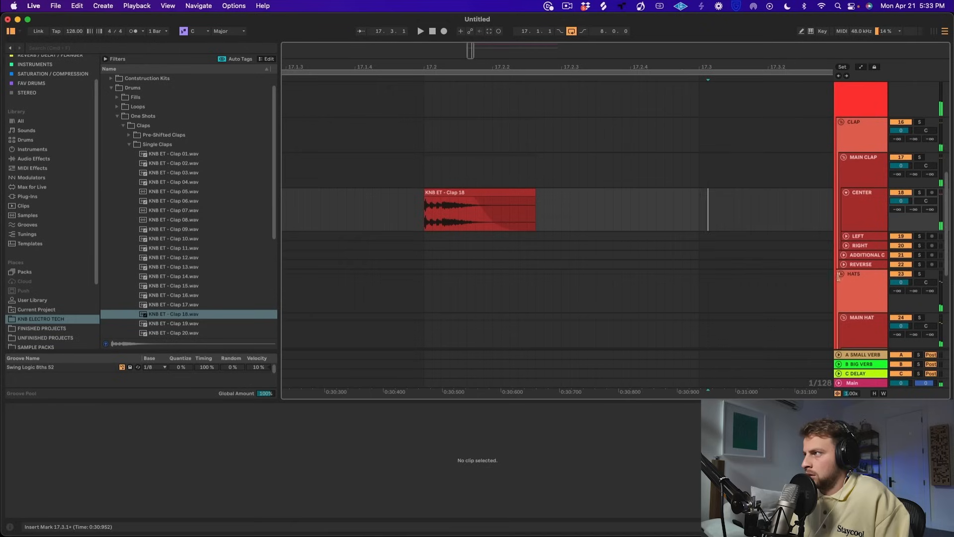
pyautogui.click(847, 237)
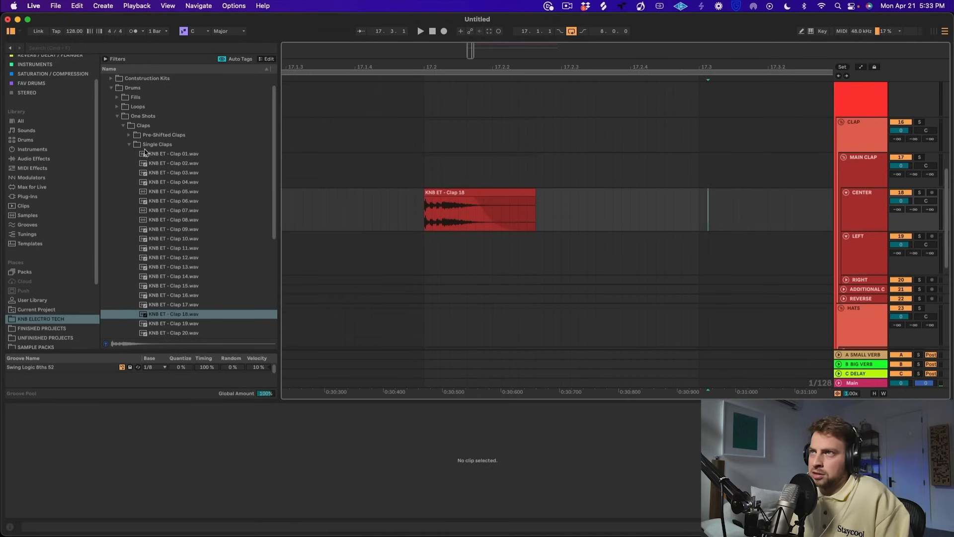
pyautogui.click(129, 135)
# - Audition several pre-shifted claps and place Pre Shifted Clap 07 on the LEFT track, its hit aligned with Clap 18 at 17.2
pyautogui.click(195, 209)
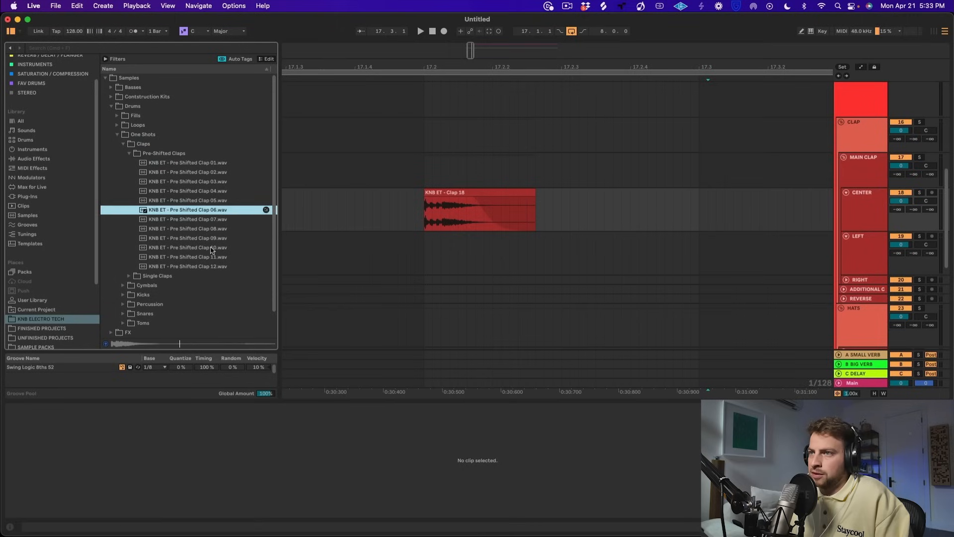
pyautogui.click(211, 248)
pyautogui.click(210, 266)
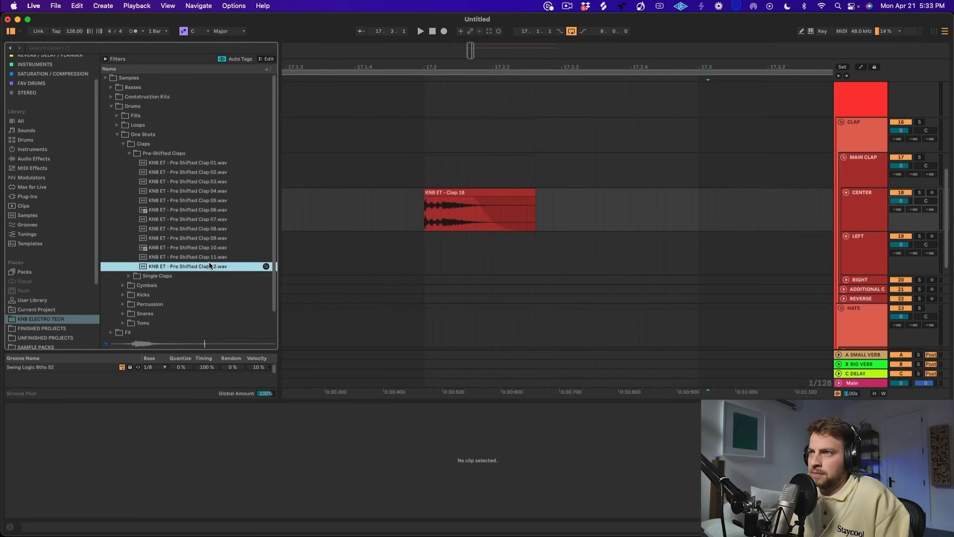
pyautogui.click(202, 229)
pyautogui.click(207, 220)
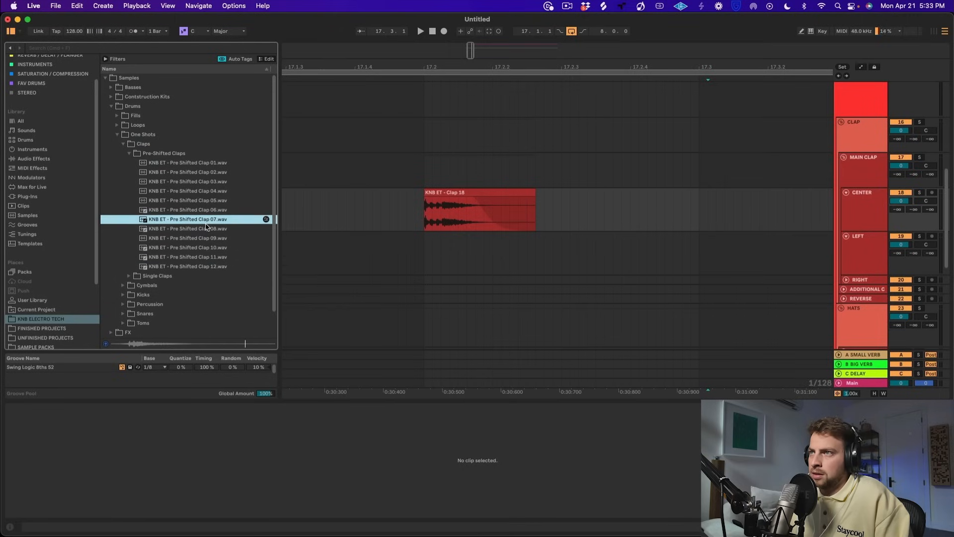
pyautogui.moveTo(203, 221); pyautogui.dragTo(382, 259)
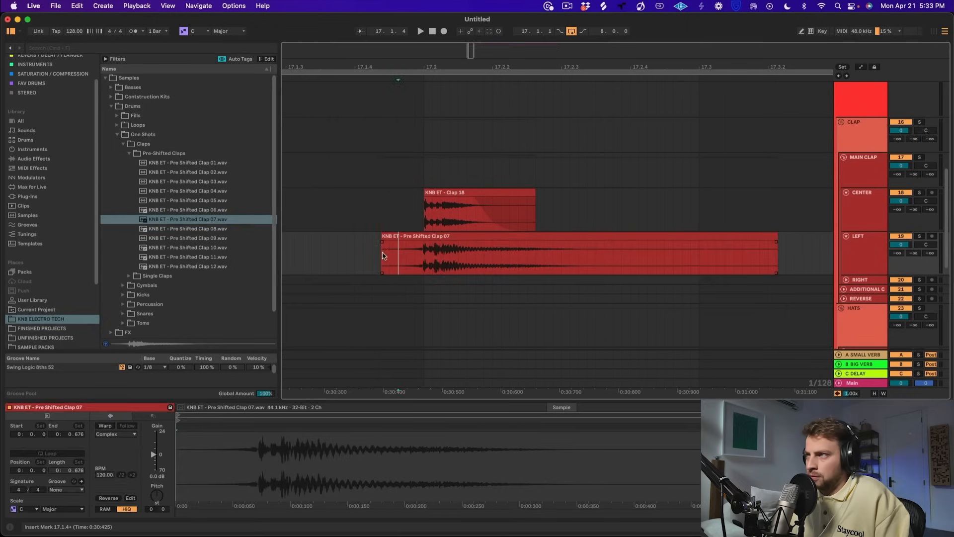
# - Shorten the Pre Shifted Clap 07 clip to end at 0.178 s and split it at 17.2
pyautogui.moveTo(773, 244); pyautogui.dragTo(481, 245)
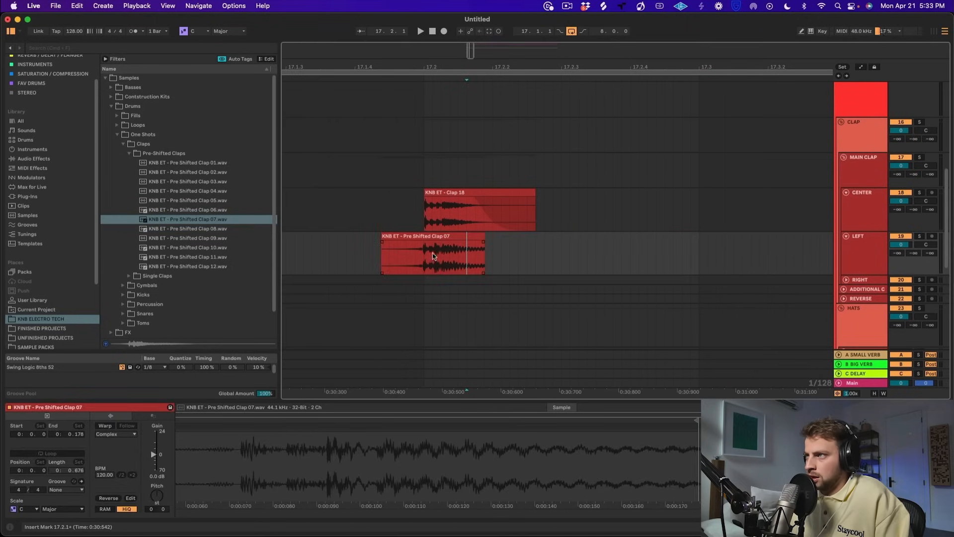
pyautogui.click(421, 261)
pyautogui.click(447, 245)
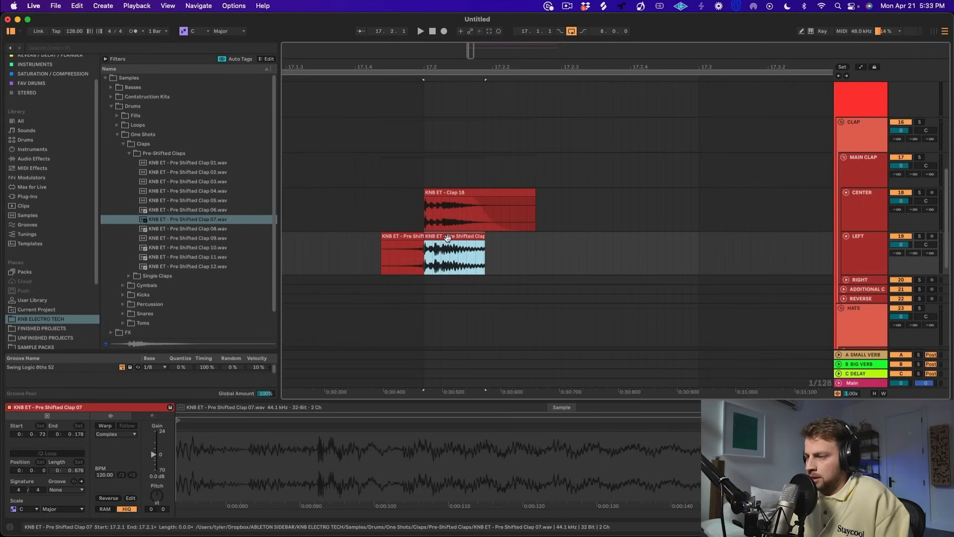
# - Lower the gain of the clap part after the split to -3.6 dB and listen to it
pyautogui.moveTo(153, 454); pyautogui.dragTo(153, 458)
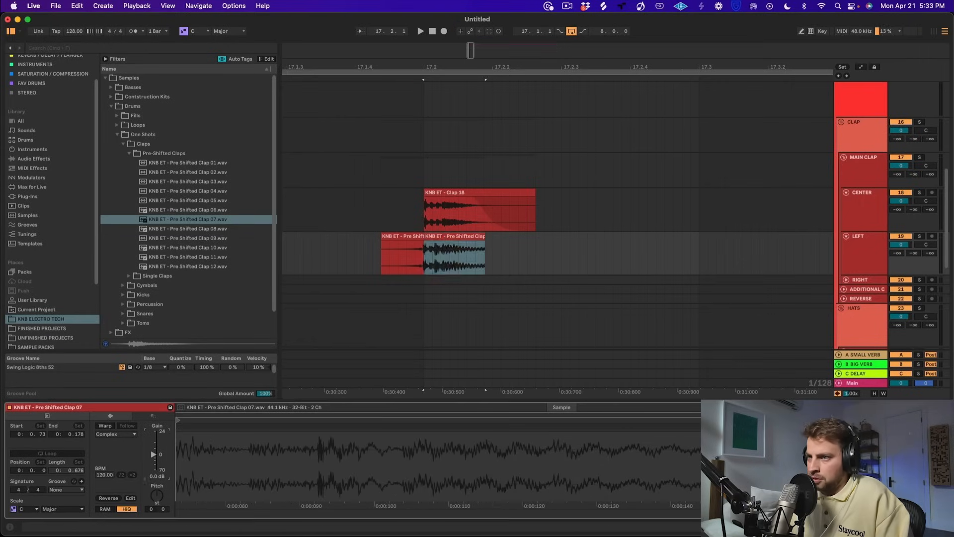
pyautogui.moveTo(154, 461); pyautogui.dragTo(153, 456)
pyautogui.press('space')
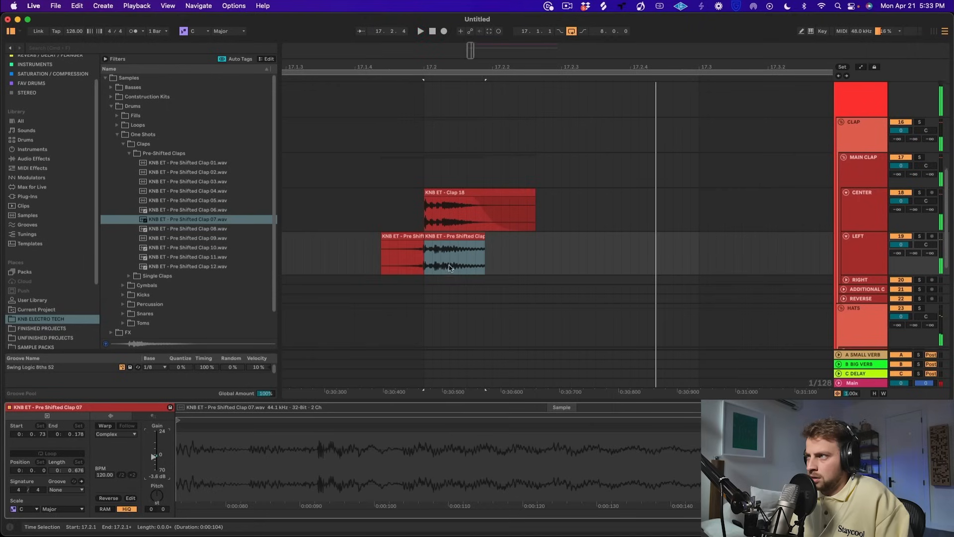
# - Add a fade-out to the second Pre Shifted Clap 07 part and a fade-in to the first part
pyautogui.click(467, 249)
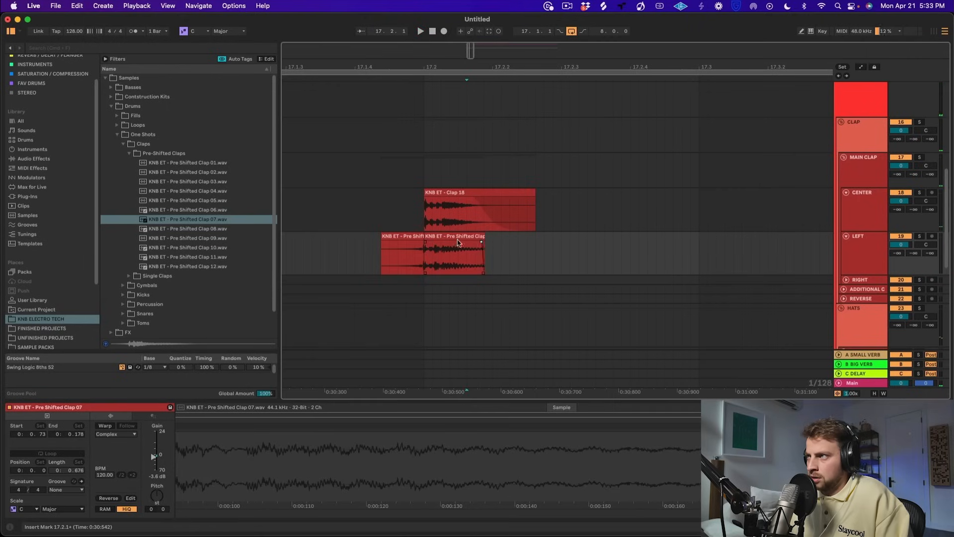
pyautogui.click(395, 247)
pyautogui.press('space')
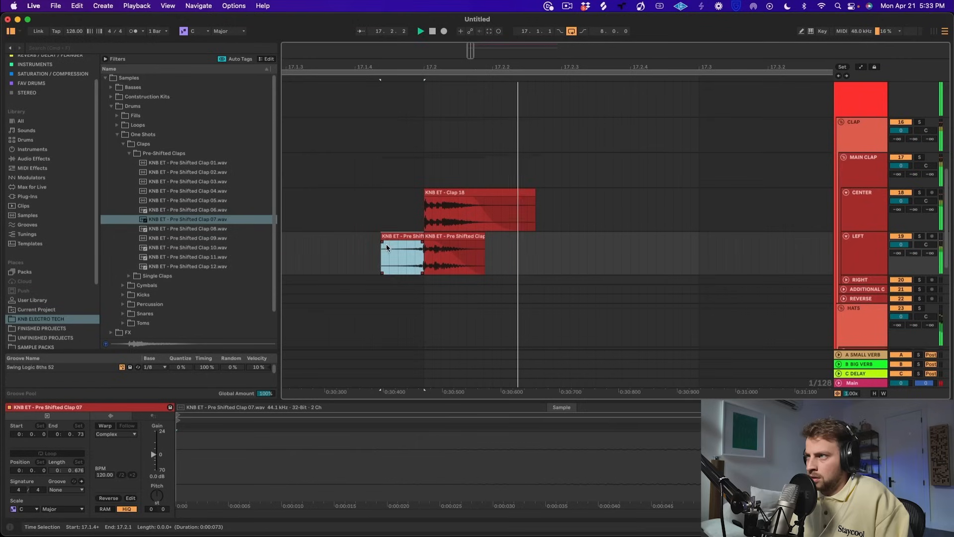
pyautogui.moveTo(386, 244); pyautogui.dragTo(417, 247)
# - Set the LEFT track's volume to -9.1 dB and the CENTER track's volume to -3.0 dB
pyautogui.moveTo(901, 244)
pyautogui.mouseDown()
pyautogui.moveTo(902, 256)
pyautogui.moveTo(893, 240)
pyautogui.mouseUp()
pyautogui.moveTo(901, 201); pyautogui.dragTo(901, 205)
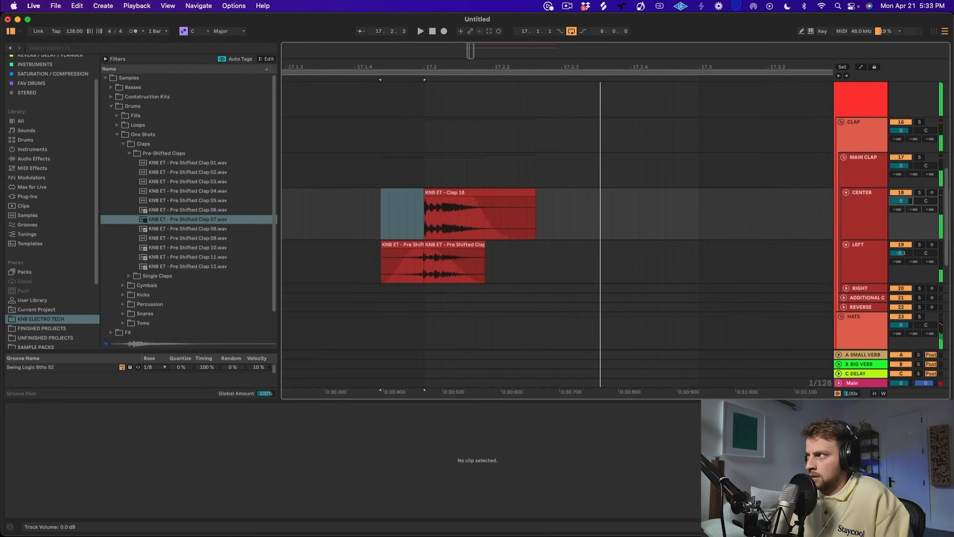
# - Curve the fade-in of the first Pre Shifted Clap 07 part, set its gain to -4.4 dB and play the claps
pyautogui.click(403, 271)
pyautogui.press('space')
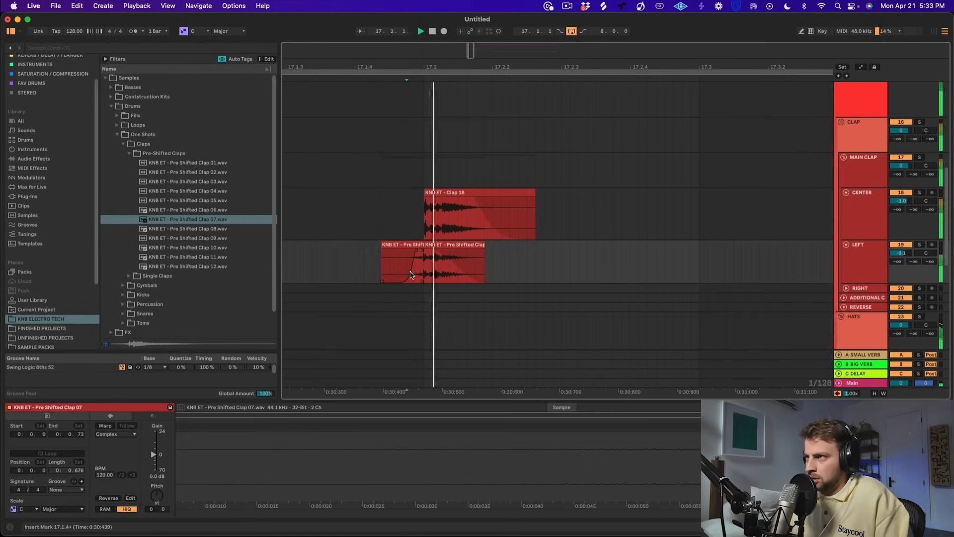
pyautogui.click(385, 246)
pyautogui.press('space')
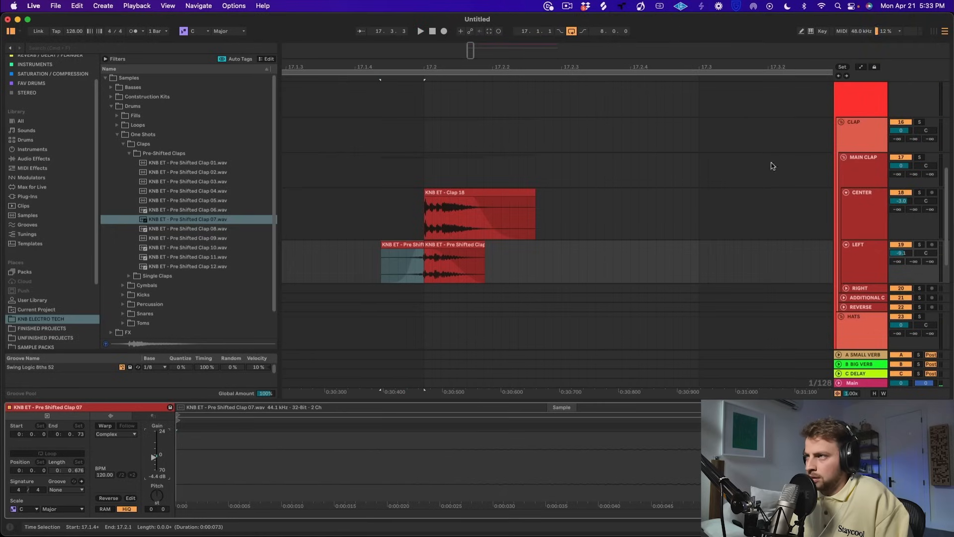
# - Fold the Claps folder and open the Electro Snares folder within the one-shot Snares
pyautogui.scroll(-3, 118, 203)
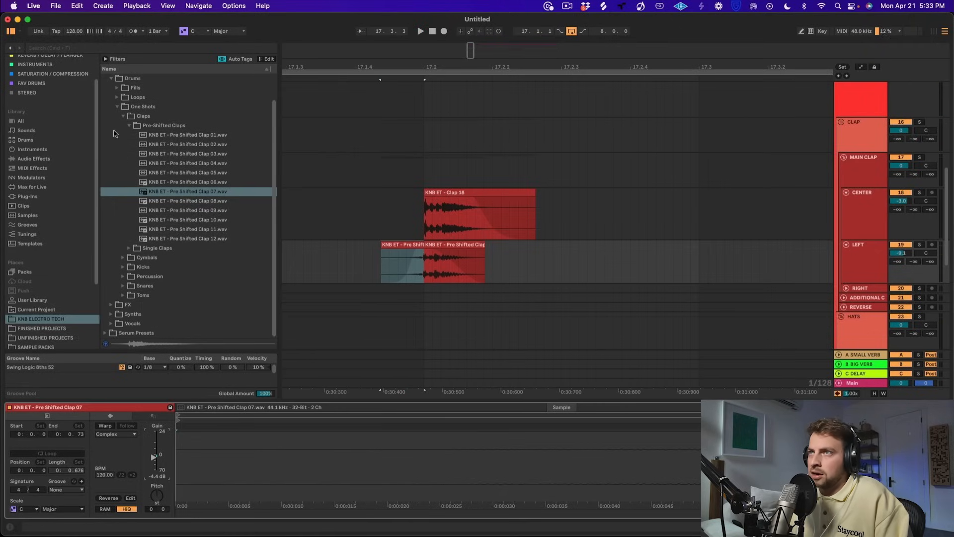
pyautogui.click(123, 117)
pyautogui.doubleClick(132, 181)
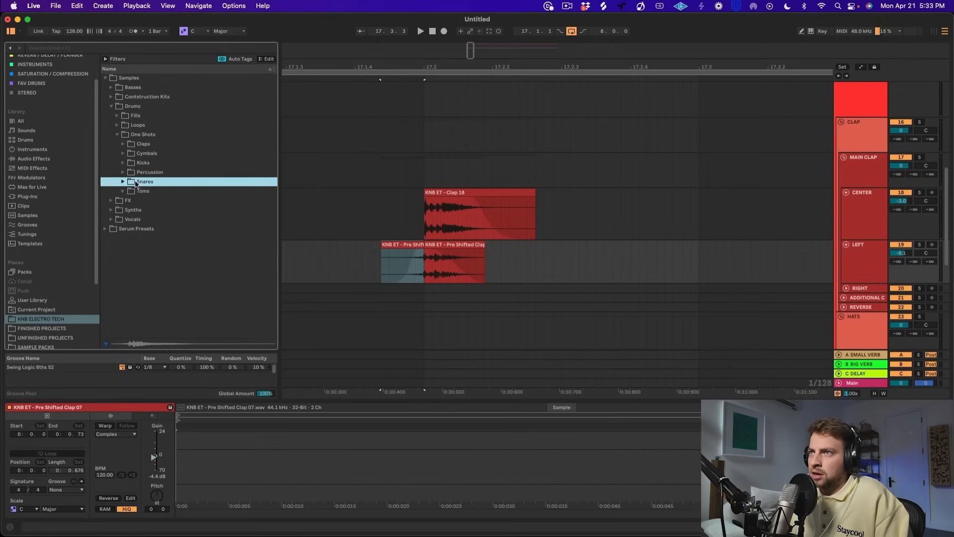
pyautogui.doubleClick(160, 191)
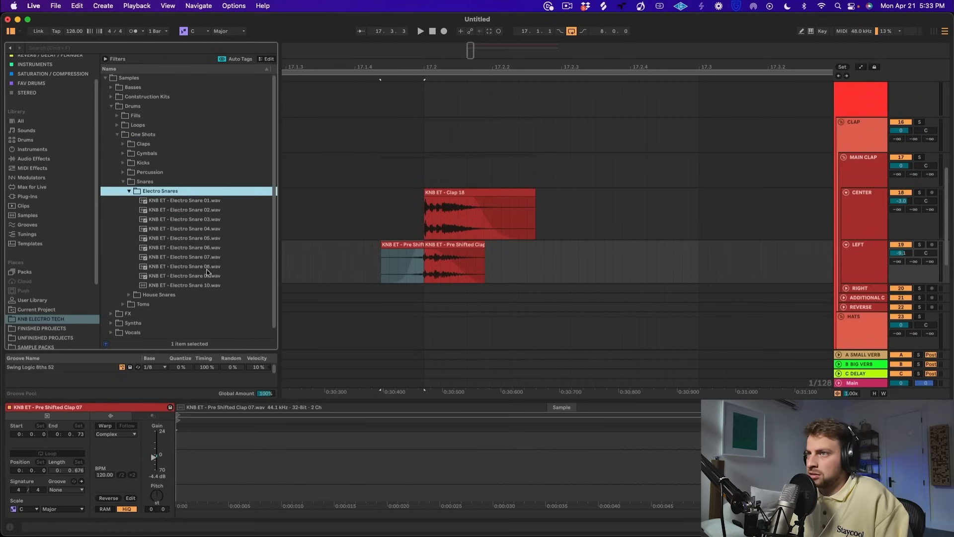
# - Audition the last few Electro Snare samples and settle on Electro Snare 09
pyautogui.click(207, 267)
pyautogui.press('Down')
pyautogui.press('Down')
pyautogui.press('Up')
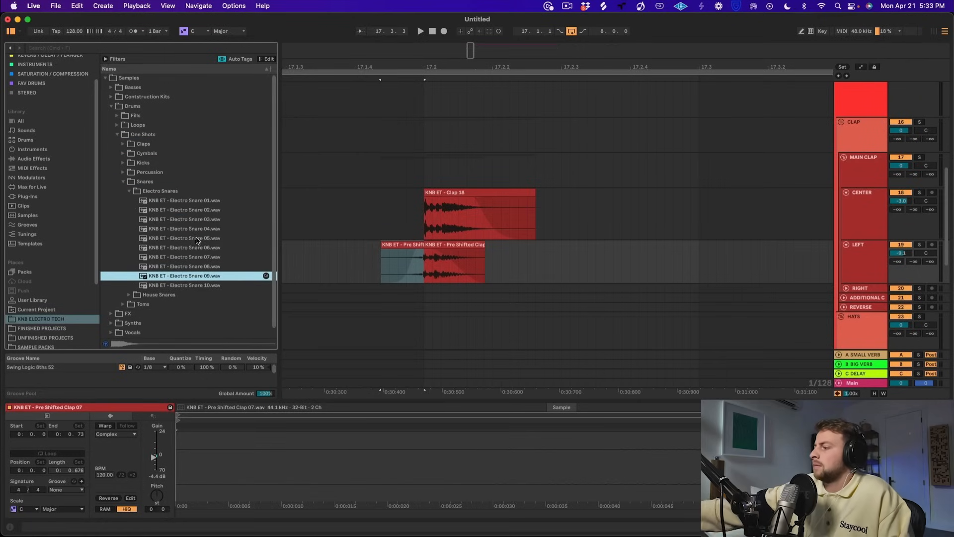
pyautogui.press('Down')
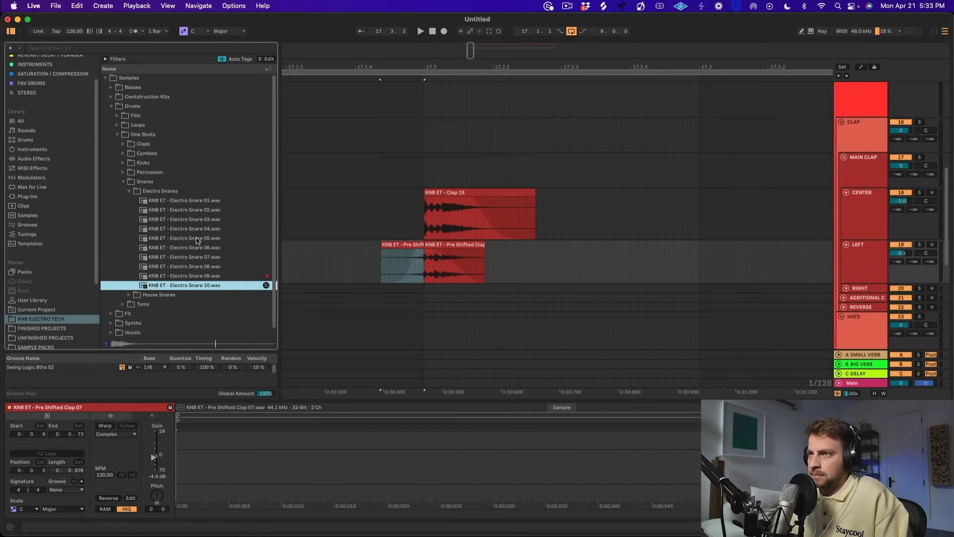
pyautogui.press('Up')
pyautogui.press('Up')
pyautogui.press('Up')
pyautogui.press('Down')
pyautogui.press('Down')
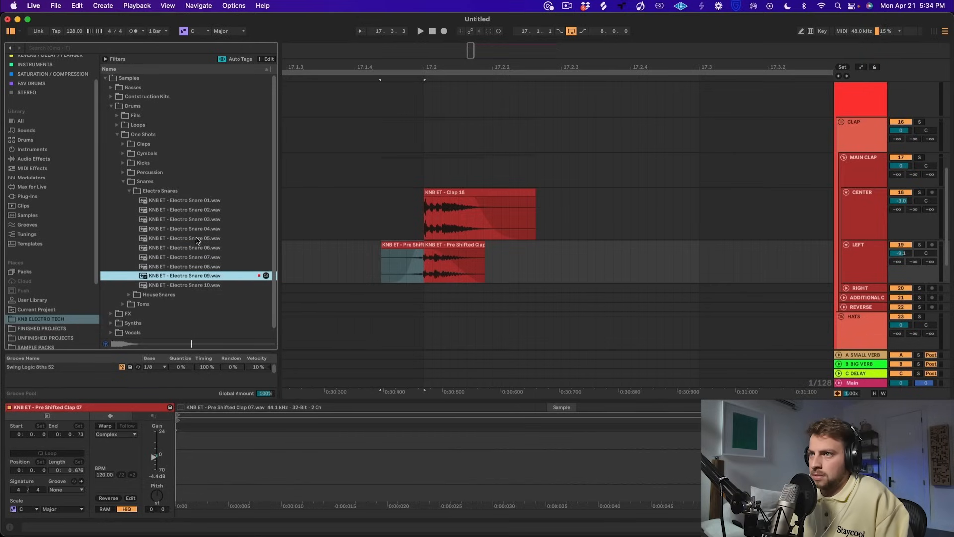
# - Insert a new audio track below LEFT and place Electro Snare 09 on it at 17.2
pyautogui.click(870, 256)
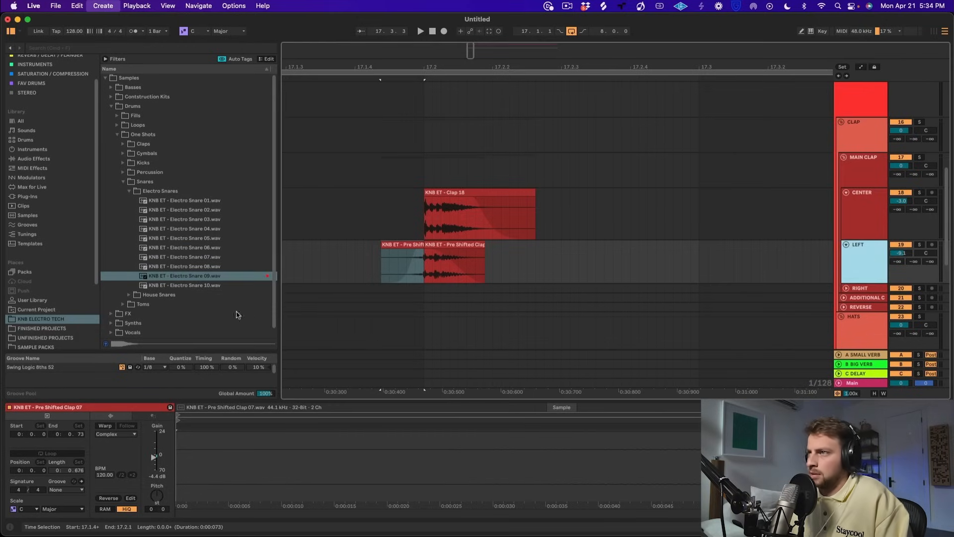
pyautogui.press('super+t')
pyautogui.moveTo(186, 277); pyautogui.dragTo(460, 313)
pyautogui.click(459, 312)
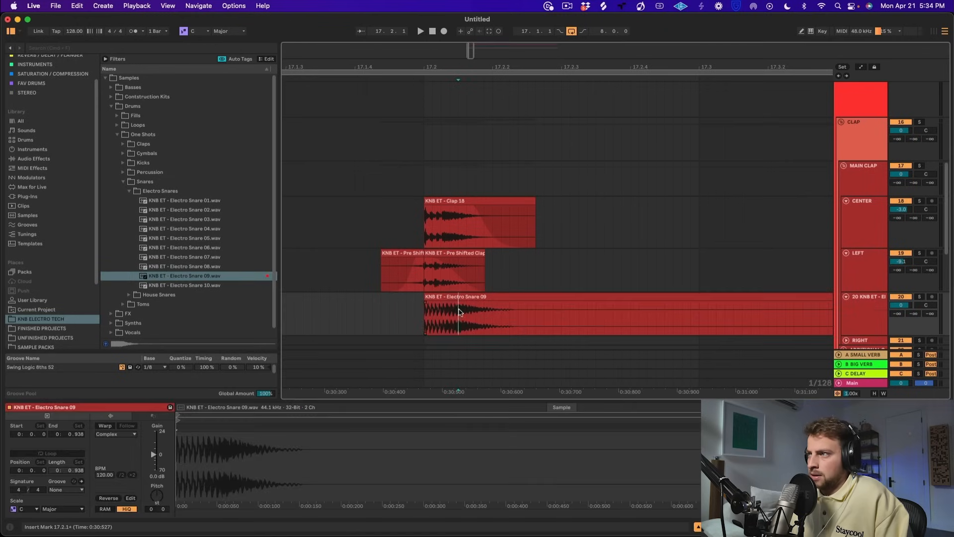
# - Shorten the Electro Snare 09 clip to 0.293 s with a curved fade-out
pyautogui.scroll(-5, 547, 251)
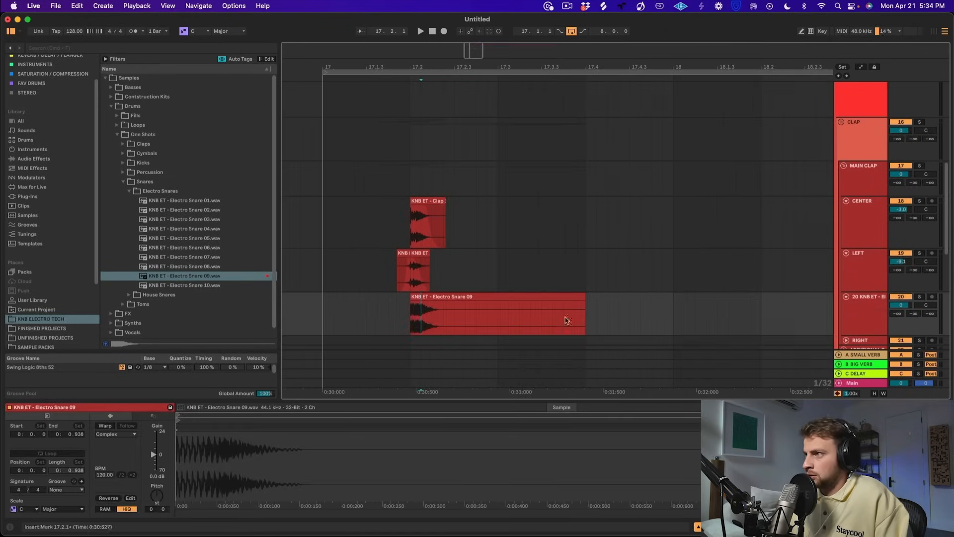
pyautogui.click(593, 310)
pyautogui.moveTo(583, 297); pyautogui.dragTo(462, 293)
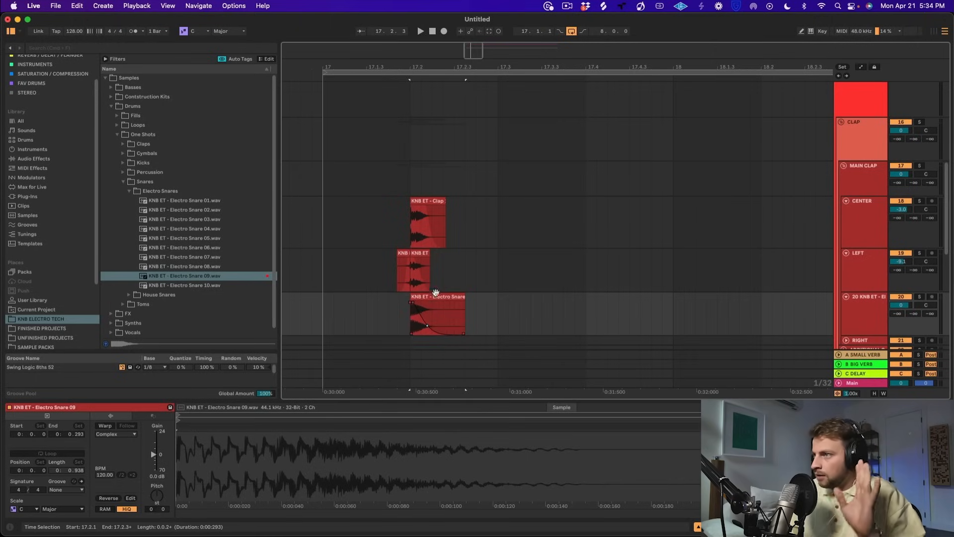
pyautogui.click(399, 306)
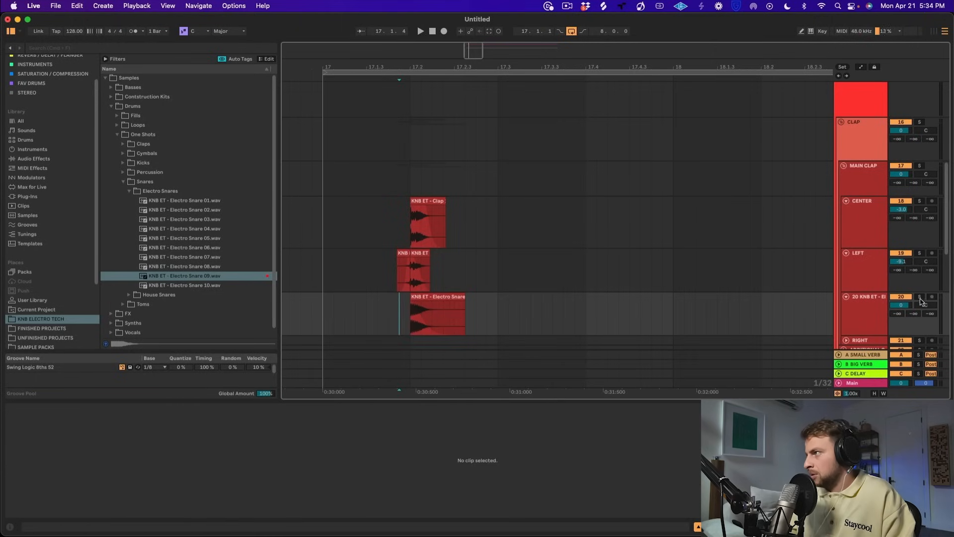
# - Play the layered claps and snare repeatedly and lower the Electro Snare 09 track's volume to -3.7 dB
pyautogui.press('space')
pyautogui.click(920, 297)
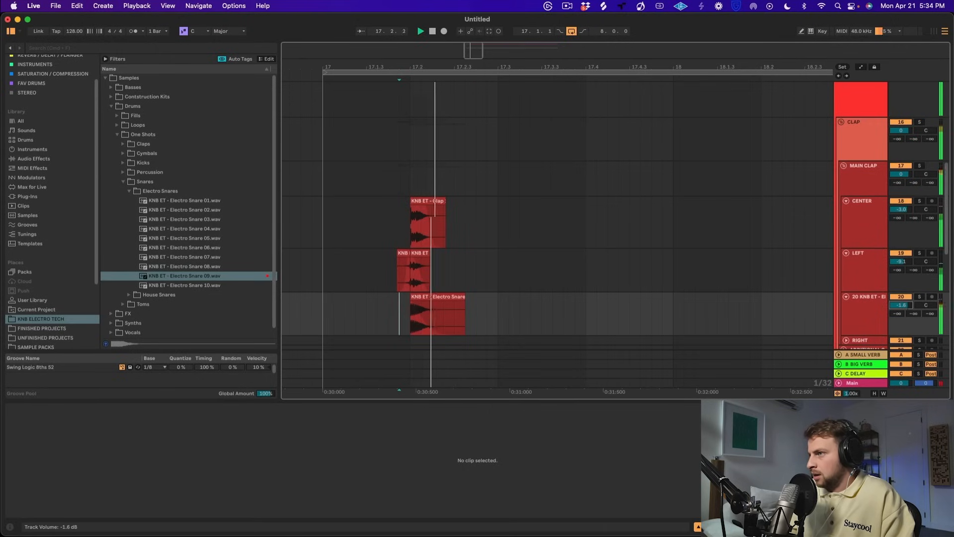
pyautogui.click(430, 332)
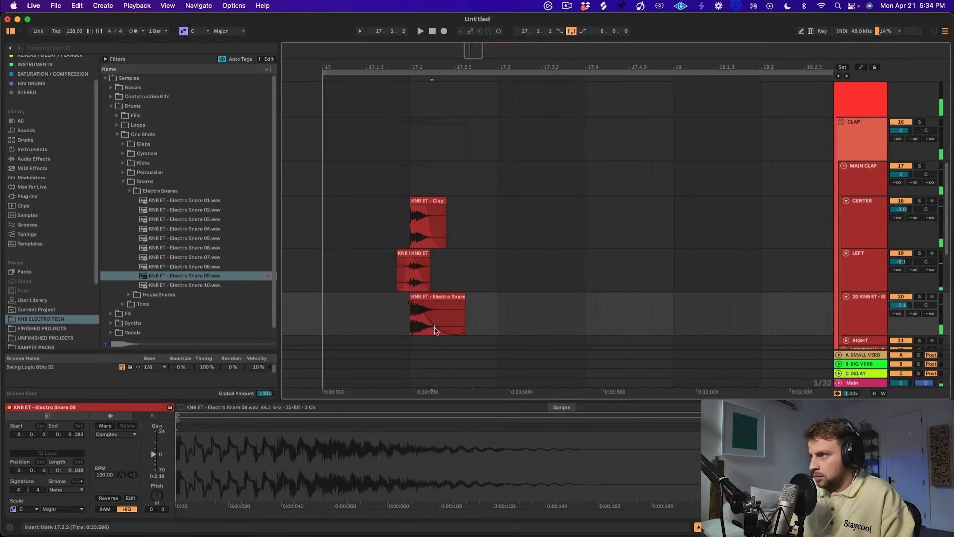
pyautogui.press('space')
pyautogui.click(429, 296)
pyautogui.press('space')
pyautogui.press('space')
pyautogui.press('space')
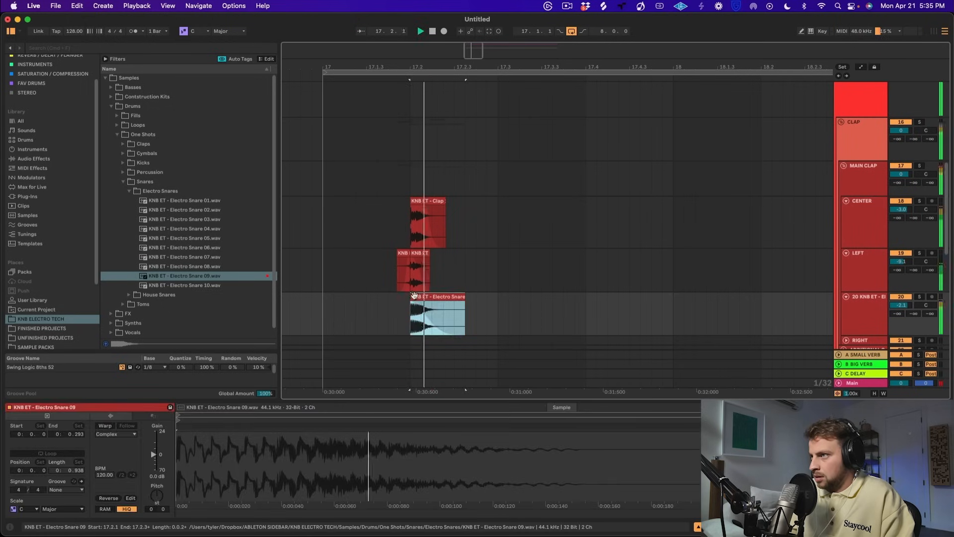
pyautogui.click(400, 323)
pyautogui.press('space')
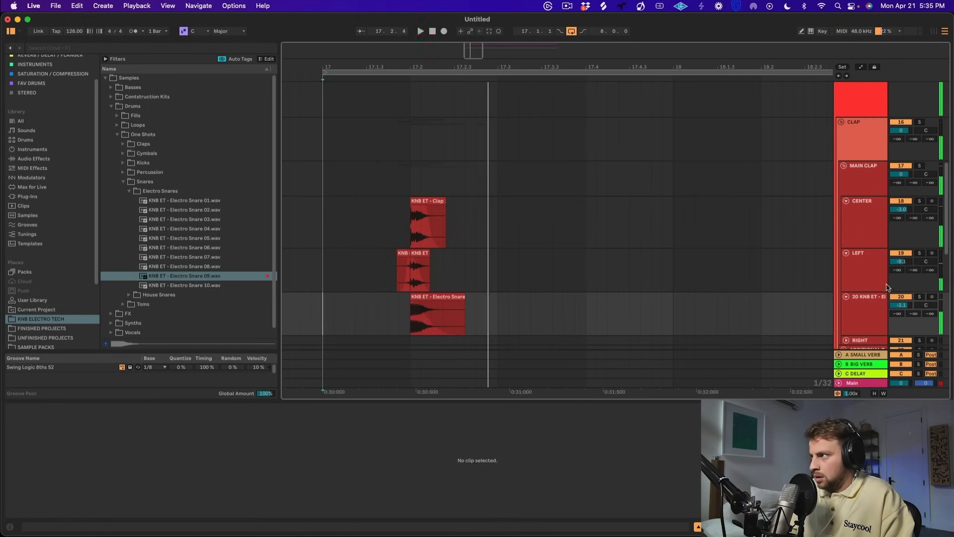
pyautogui.moveTo(901, 305); pyautogui.dragTo(901, 310)
# - In the snare track's EQ Eight, set band 2 to -5.58 dB at 135 Hz and make band 1 a low cut at 100 Hz
pyautogui.doubleClick(873, 302)
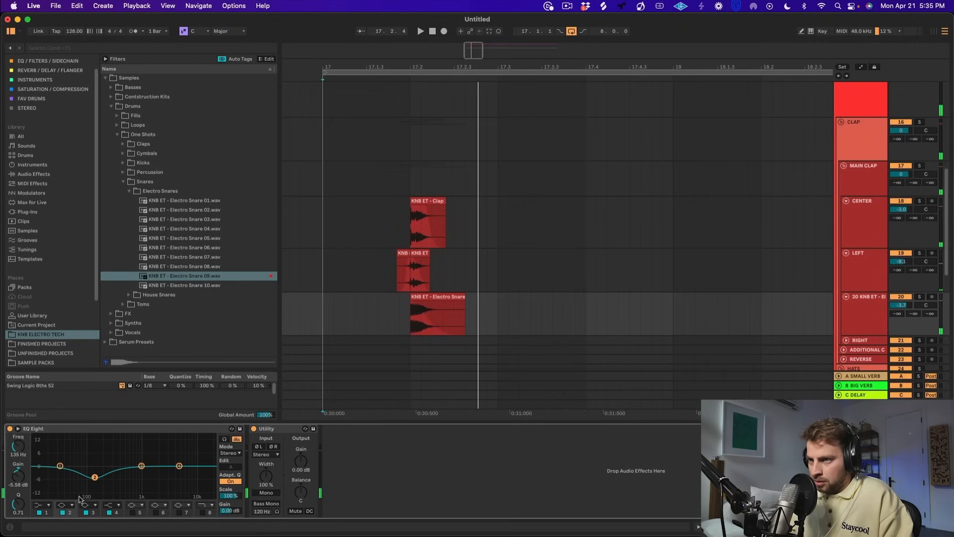
pyautogui.click(42, 505)
pyautogui.click(44, 454)
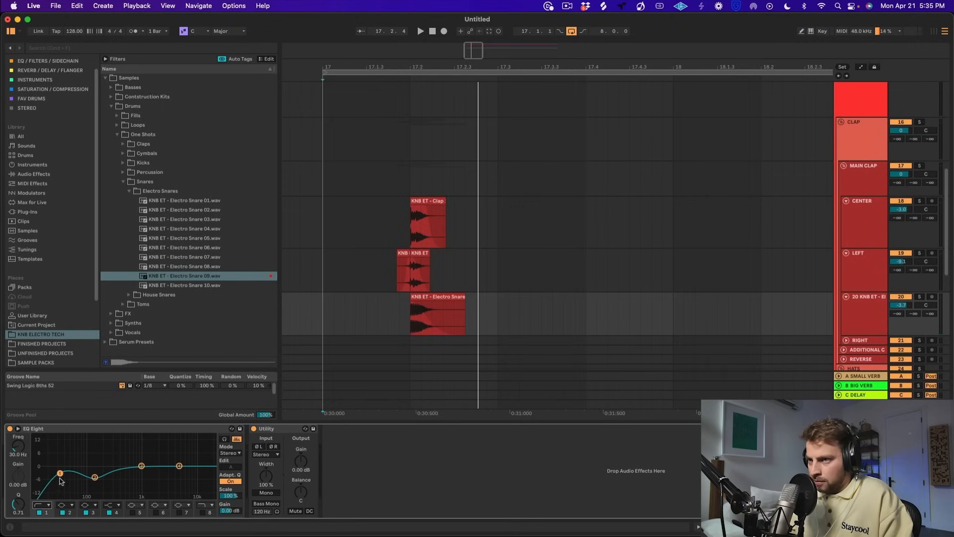
# - Boost the highs on the CLAP group's EQ Eight by setting band 4 to 2.60 dB at 3.30 kHz
pyautogui.click(861, 141)
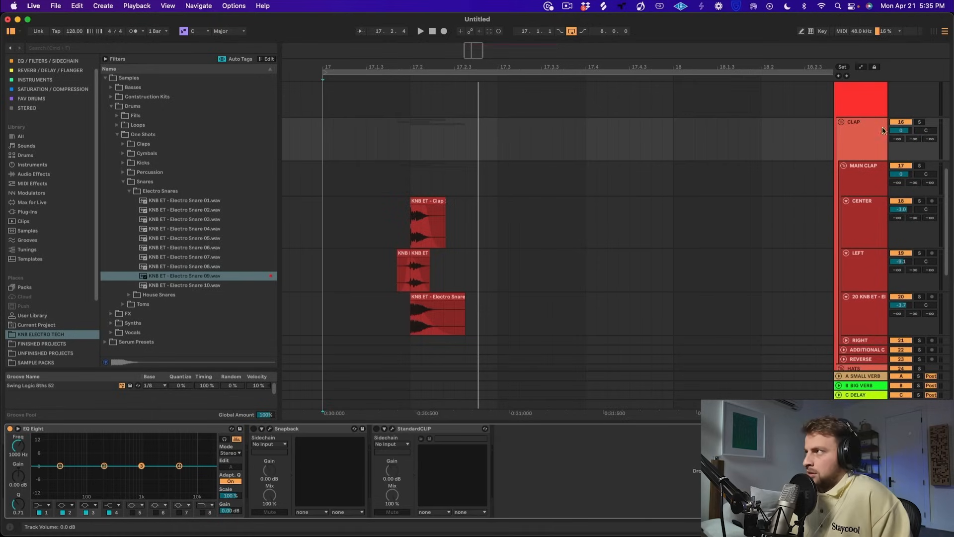
pyautogui.moveTo(179, 466); pyautogui.dragTo(169, 461)
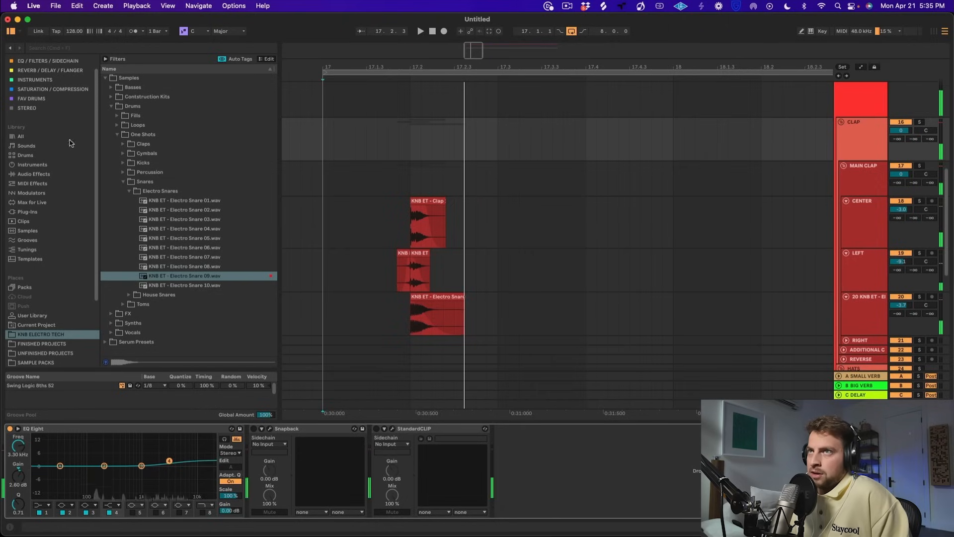
# - Add ValhallaRoom to the CLAP group with a 2.3 % mix and 0.45 s decay
pyautogui.scroll(2, 50, 94)
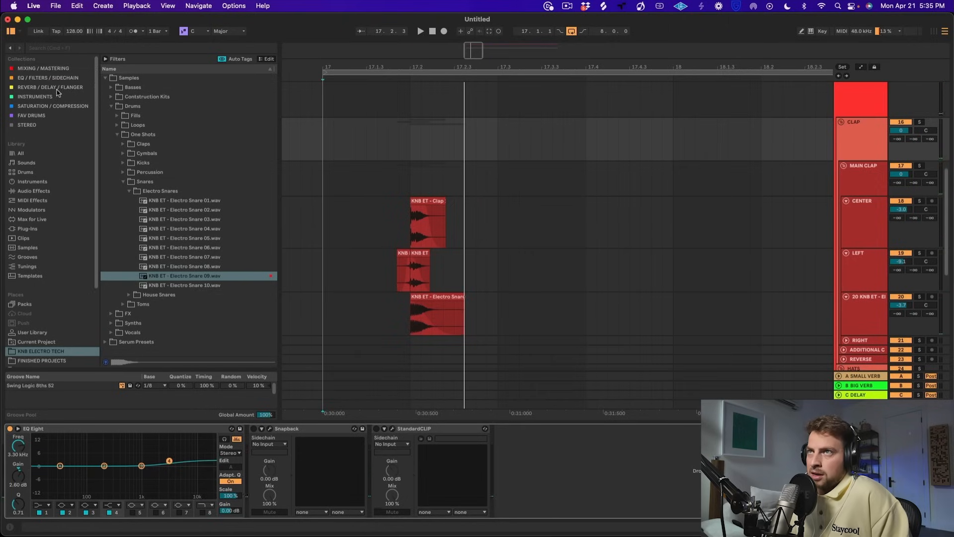
pyautogui.click(50, 87)
pyautogui.scroll(-3, 149, 298)
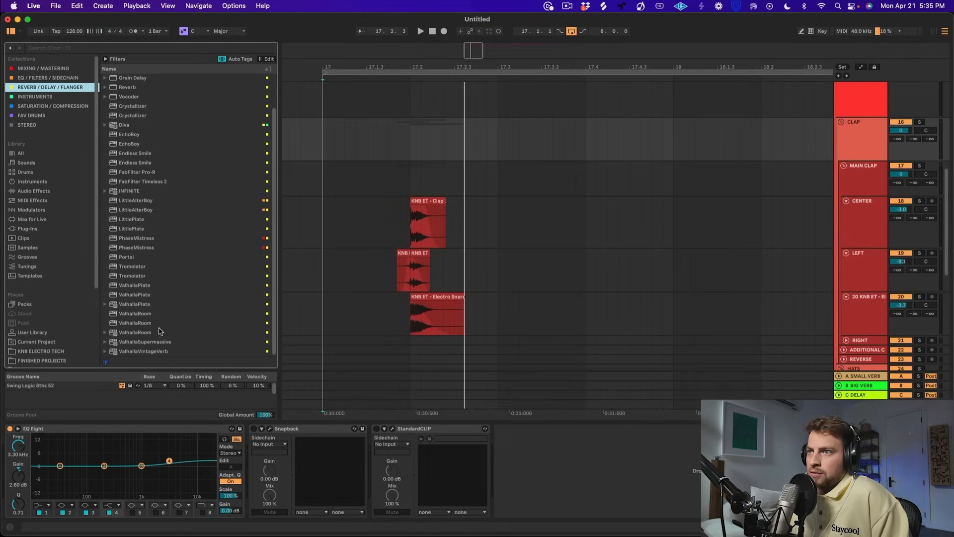
pyautogui.doubleClick(144, 334)
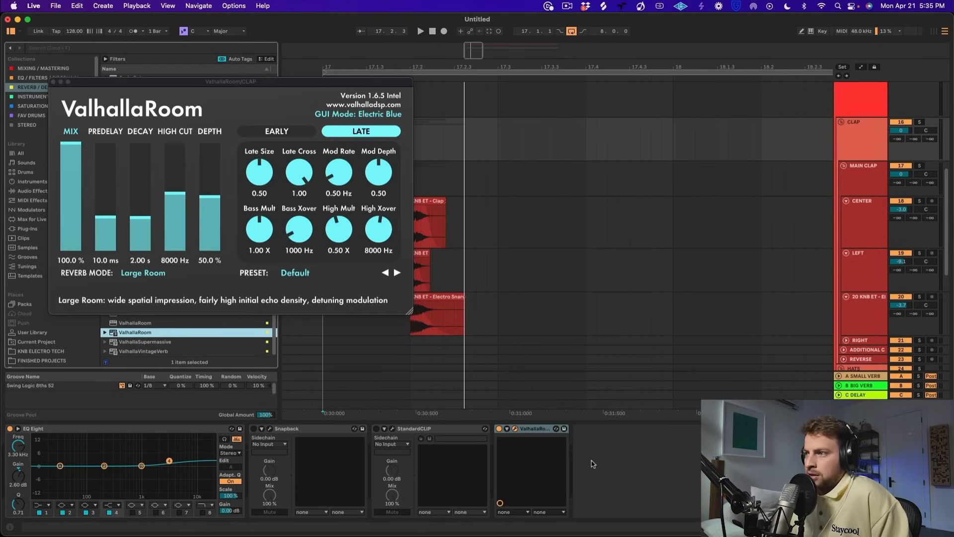
pyautogui.moveTo(86, 198); pyautogui.dragTo(71, 254)
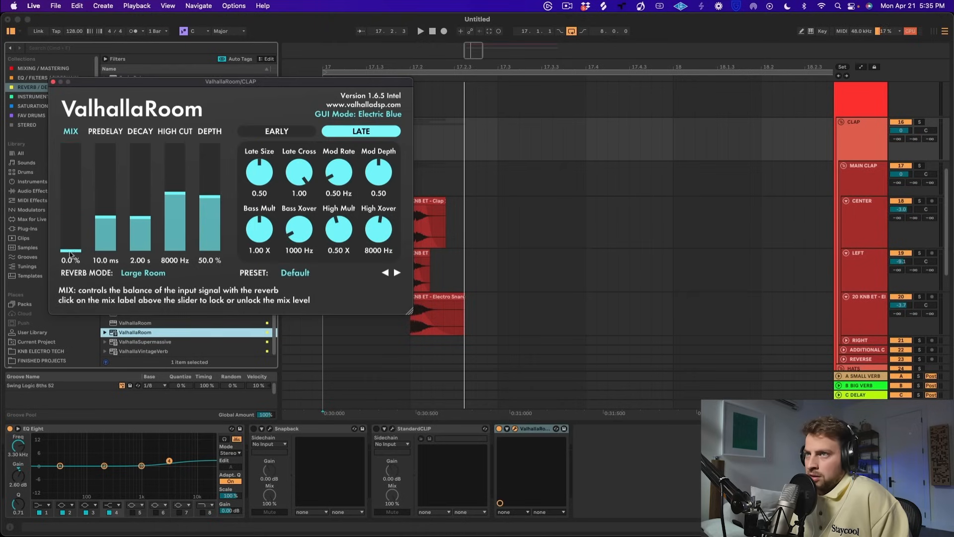
pyautogui.moveTo(142, 219); pyautogui.dragTo(148, 233)
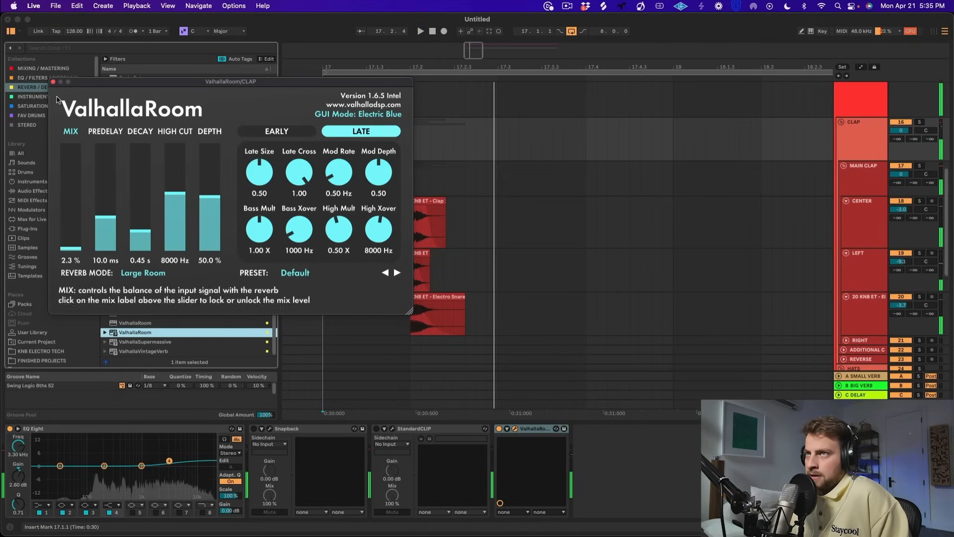
pyautogui.click(54, 82)
# - Repeat the two-beat clap and snare pattern on the CENTER, LEFT and Electro Snare tracks from bar 17 up to bar 25
pyautogui.moveTo(447, 68); pyautogui.dragTo(449, 43)
pyautogui.click(475, 323)
pyautogui.click(464, 328)
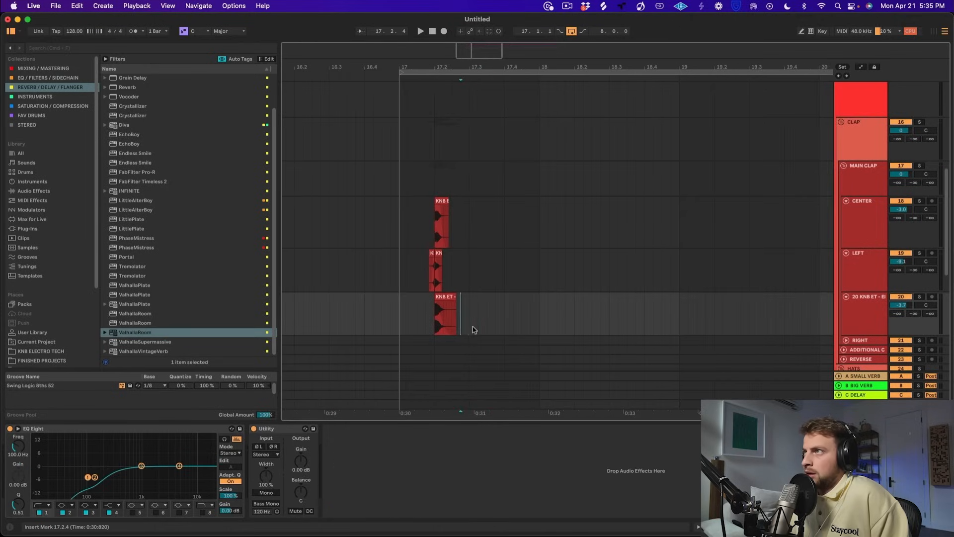
pyautogui.moveTo(441, 295); pyautogui.dragTo(400, 211)
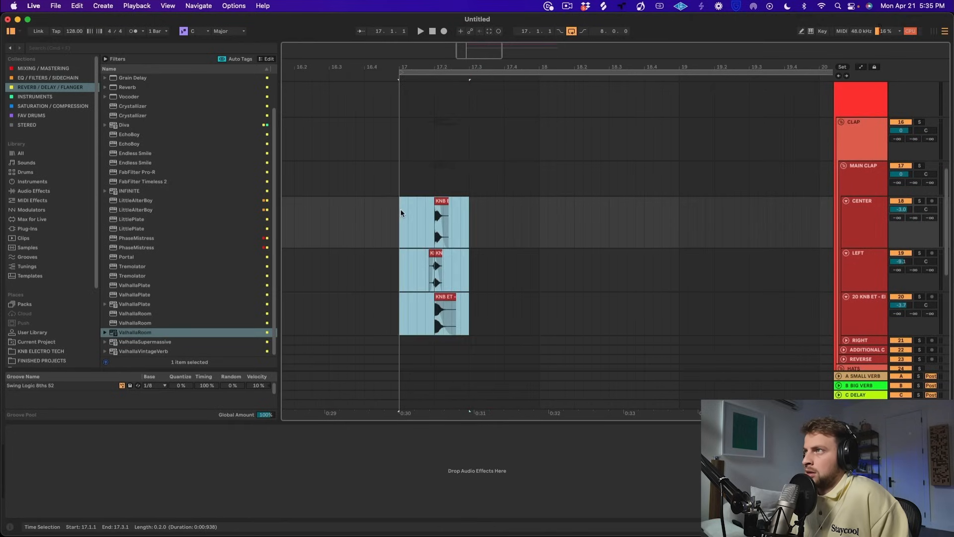
pyautogui.press('super+d')
pyautogui.press('super+d')
pyautogui.press('super+d')
pyautogui.press('super+d')
pyautogui.press('super+d')
pyautogui.press('super+d')
pyautogui.press('super+d')
pyautogui.press('super+d')
pyautogui.press('super+d')
pyautogui.press('super+d')
pyautogui.press('super+d')
pyautogui.press('super+d')
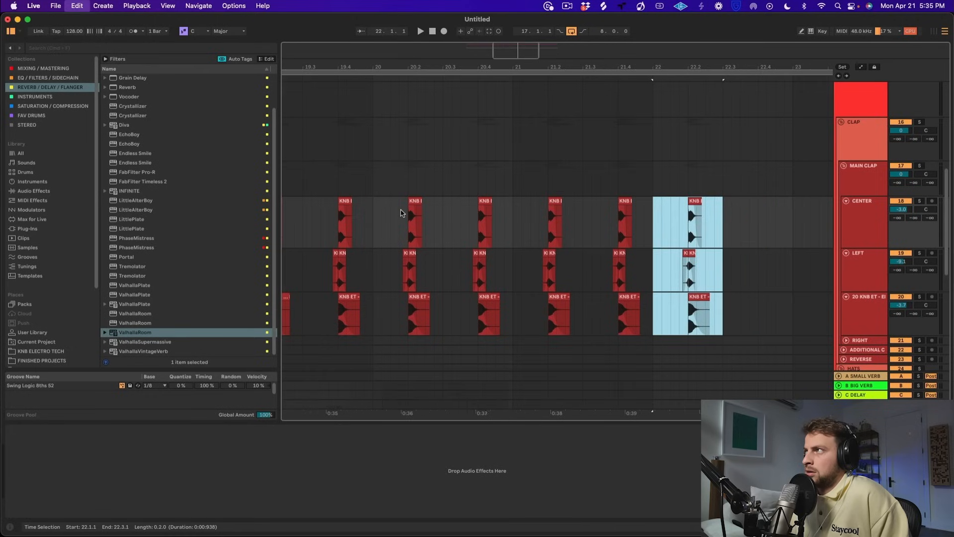
pyautogui.press('super+d')
pyautogui.press('super+d')
# - Play the repeated pattern and lower the LEFT clap track to -18.4 dB and the Electro Snare track to -6.4 dB
pyautogui.press('space')
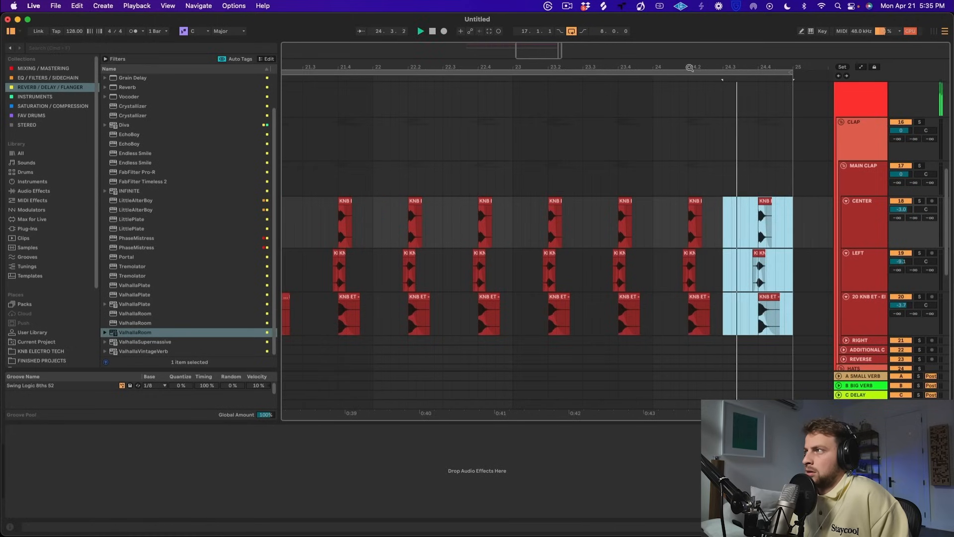
pyautogui.moveTo(689, 68); pyautogui.dragTo(750, 15)
pyautogui.moveTo(902, 261); pyautogui.dragTo(911, 312)
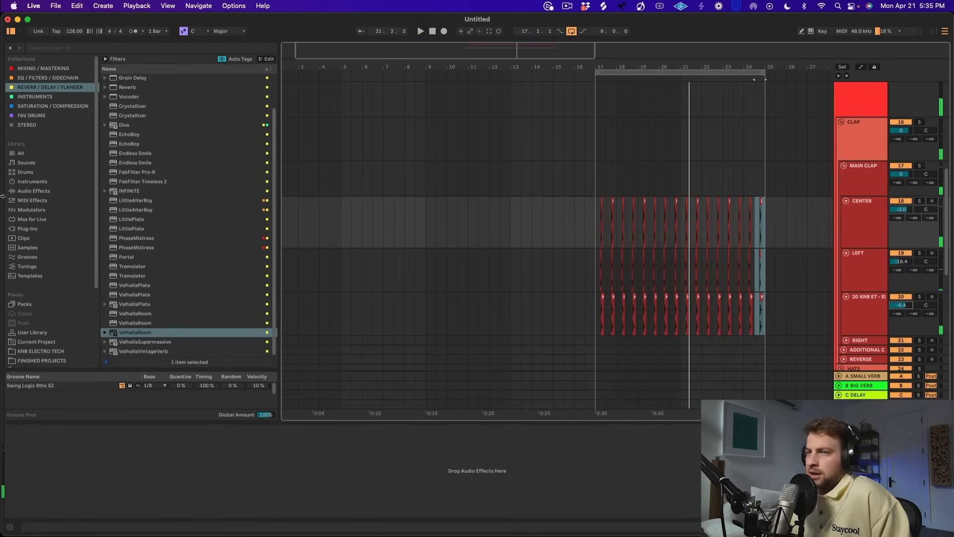
# - Open the KNB ELECTRO TECH sample folder and collapse the MAIN CLAP group
pyautogui.scroll(-3, 42, 355)
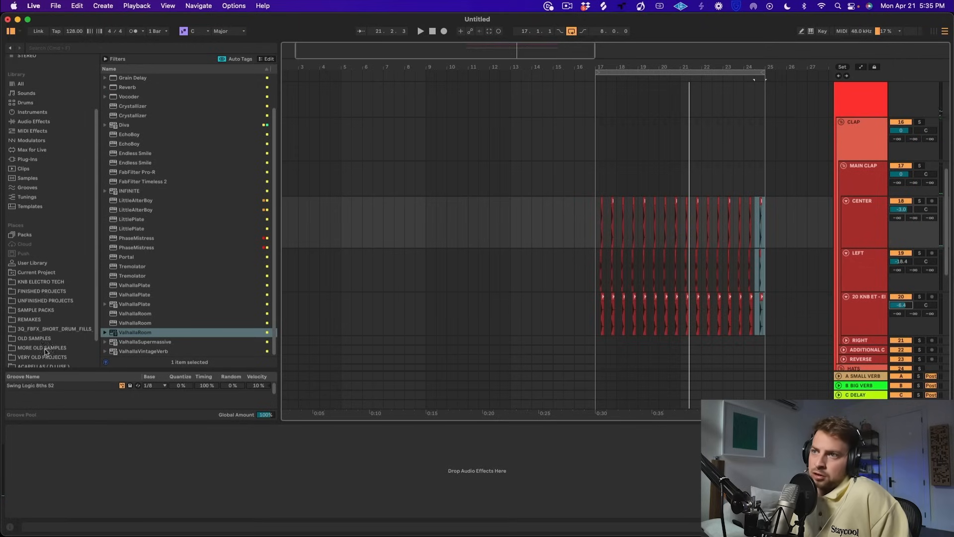
pyautogui.click(50, 281)
pyautogui.click(122, 182)
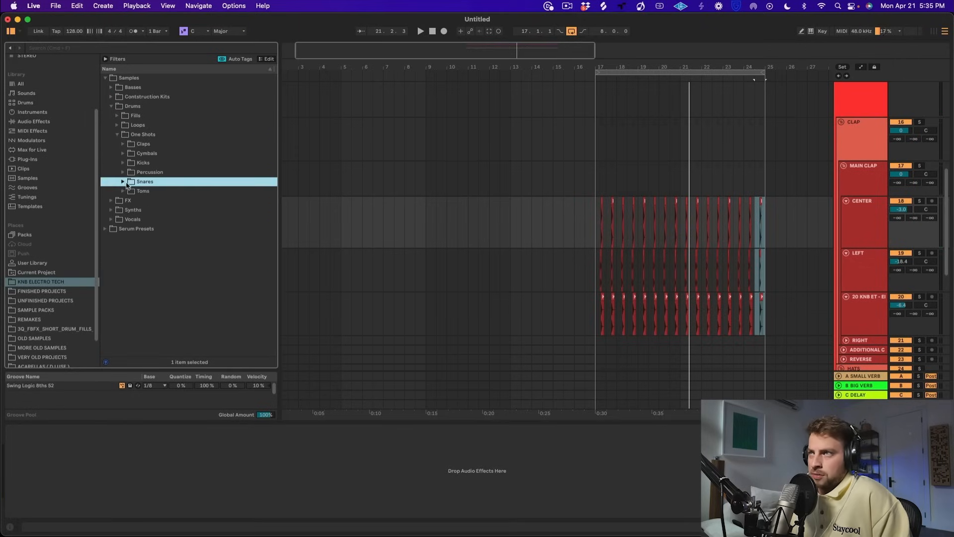
pyautogui.click(845, 166)
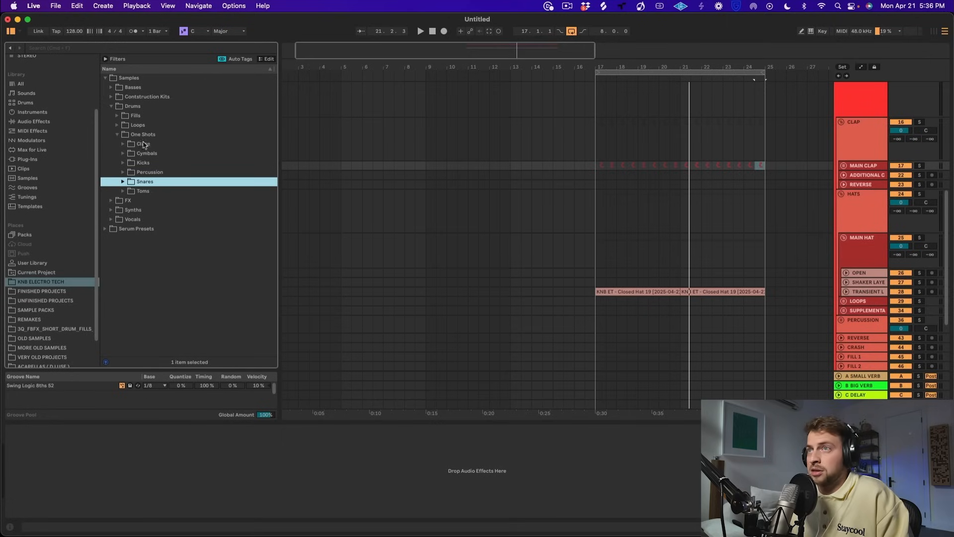
# - Audition Top Loops 17, 18 and 19 from the drum loops of the KNB Electro Tech pack
pyautogui.click(136, 126)
pyautogui.click(151, 163)
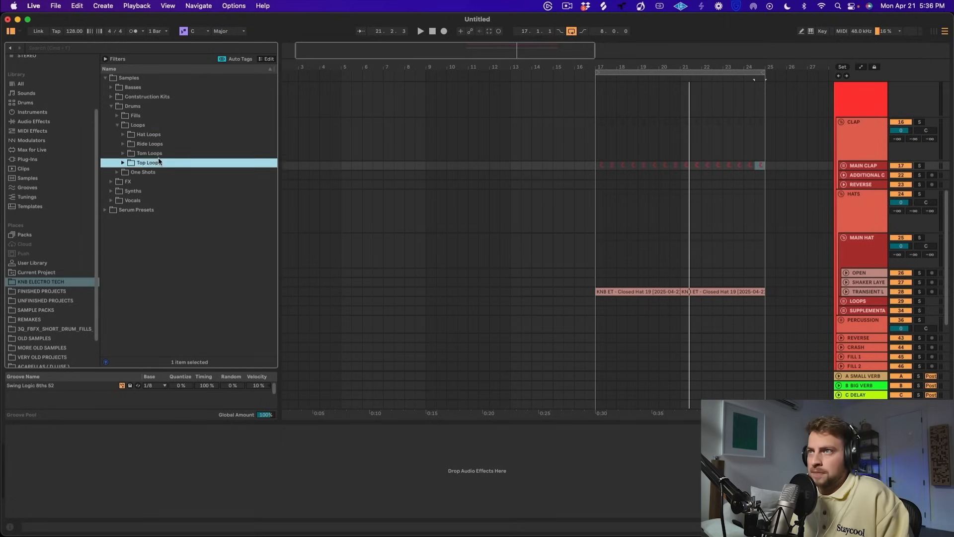
pyautogui.scroll(-3, 254, 297)
pyautogui.click(169, 220)
pyautogui.click(214, 276)
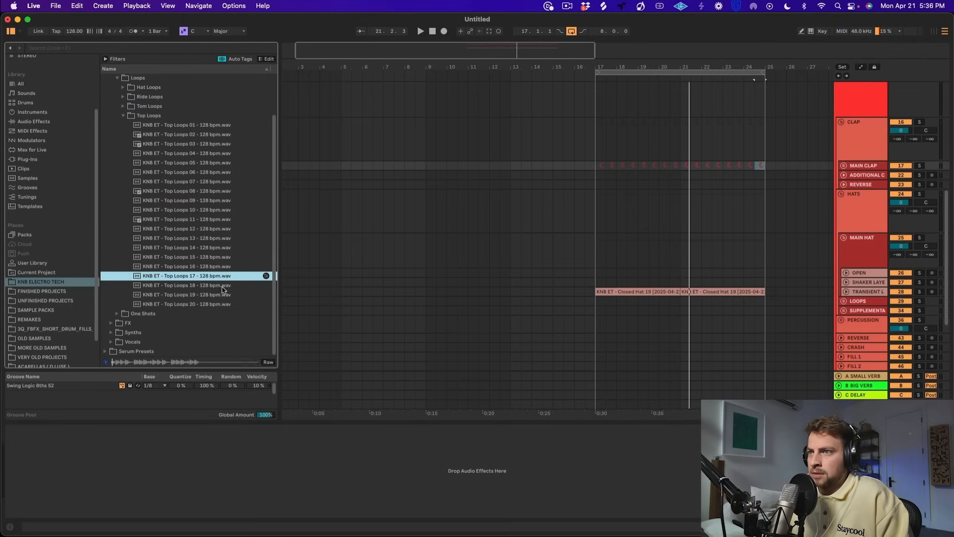
pyautogui.click(203, 289)
pyautogui.press('Down')
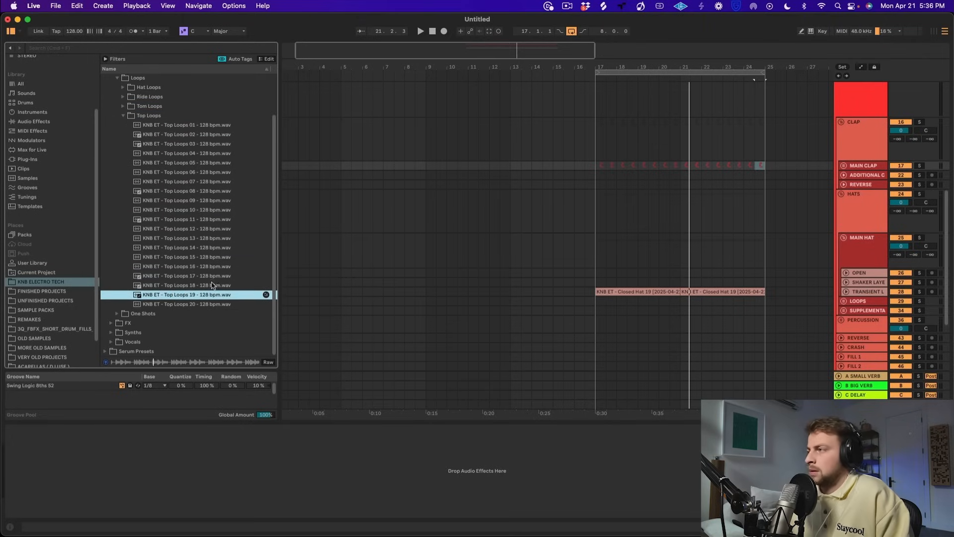
# - Place Top Loops 19 at bar 17 on the TOP 1 track of the LOOPS group and lower that track to -10.6 dB
pyautogui.scroll(-2, 839, 291)
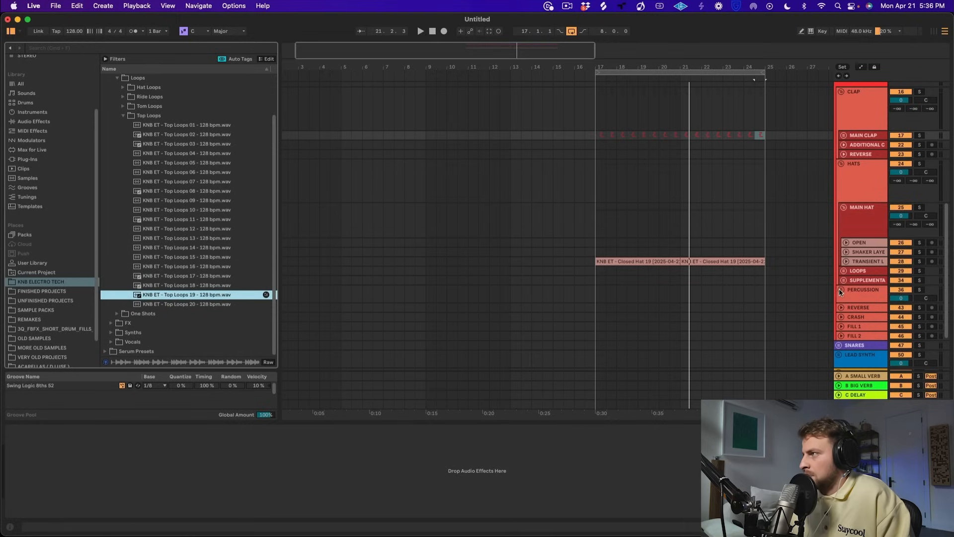
pyautogui.click(840, 290)
pyautogui.click(844, 272)
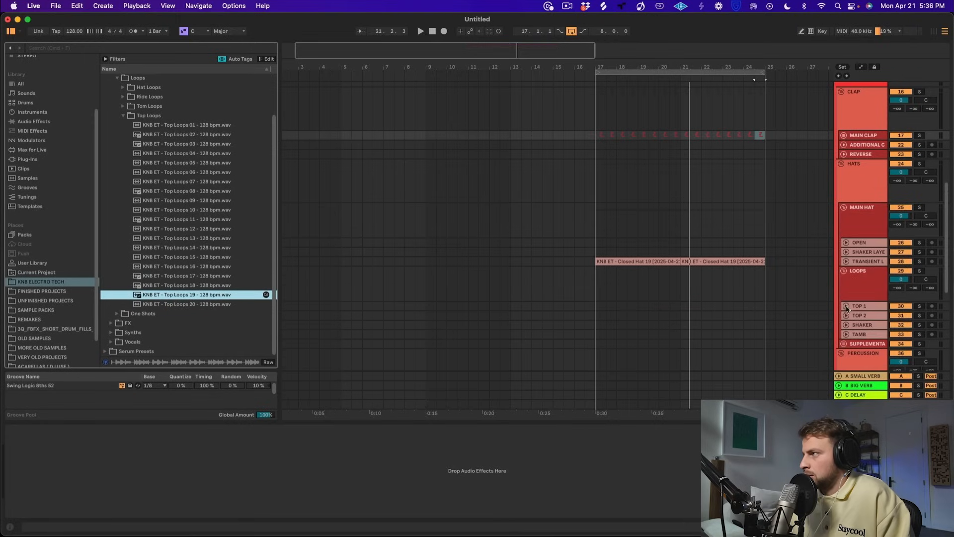
pyautogui.click(847, 307)
pyautogui.moveTo(174, 295); pyautogui.dragTo(597, 325)
pyautogui.press('space')
pyautogui.moveTo(902, 314); pyautogui.dragTo(901, 324)
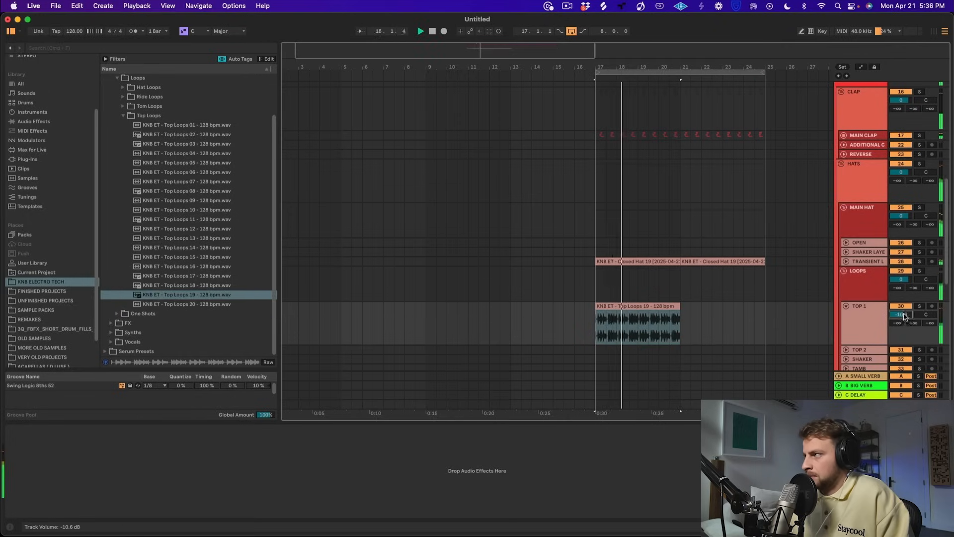
# - Set the Top Loops 19 clip to Beats warp mode with transient looping off and a transient envelope of 42
pyautogui.click(664, 306)
pyautogui.doubleClick(628, 326)
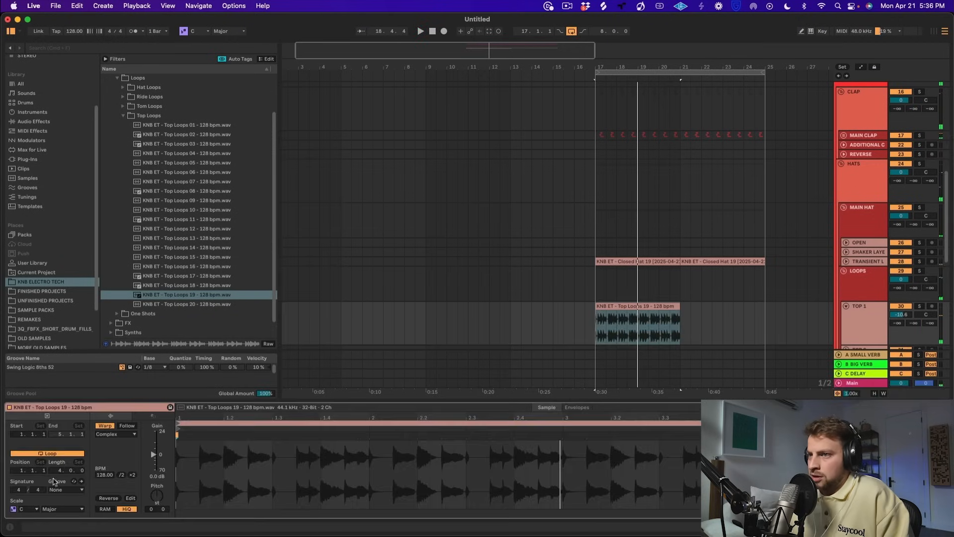
pyautogui.click(124, 434)
pyautogui.click(113, 443)
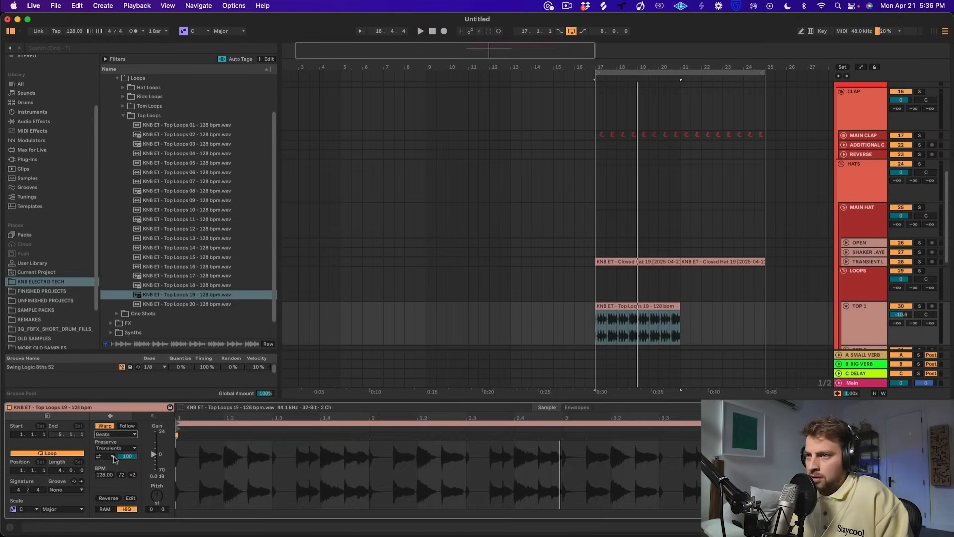
pyautogui.moveTo(133, 461); pyautogui.dragTo(134, 468)
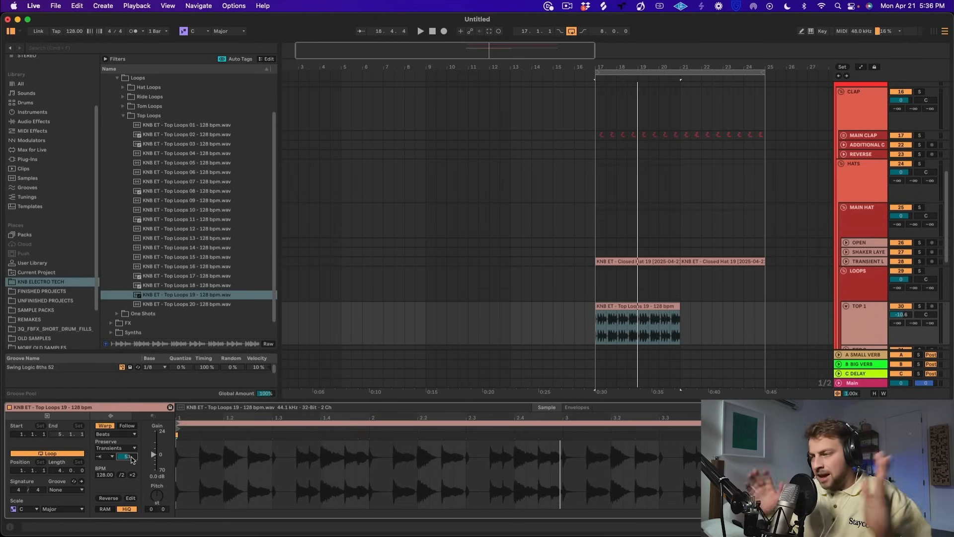
pyautogui.press('space')
pyautogui.moveTo(132, 462)
pyautogui.mouseDown()
pyautogui.moveTo(131, 488)
pyautogui.moveTo(132, 467)
pyautogui.mouseUp()
pyautogui.press('space')
# - Audition other top loops between 09 and 03, and replace the TOP 1 clip at bar 17 with Top Loops 03
pyautogui.click(190, 201)
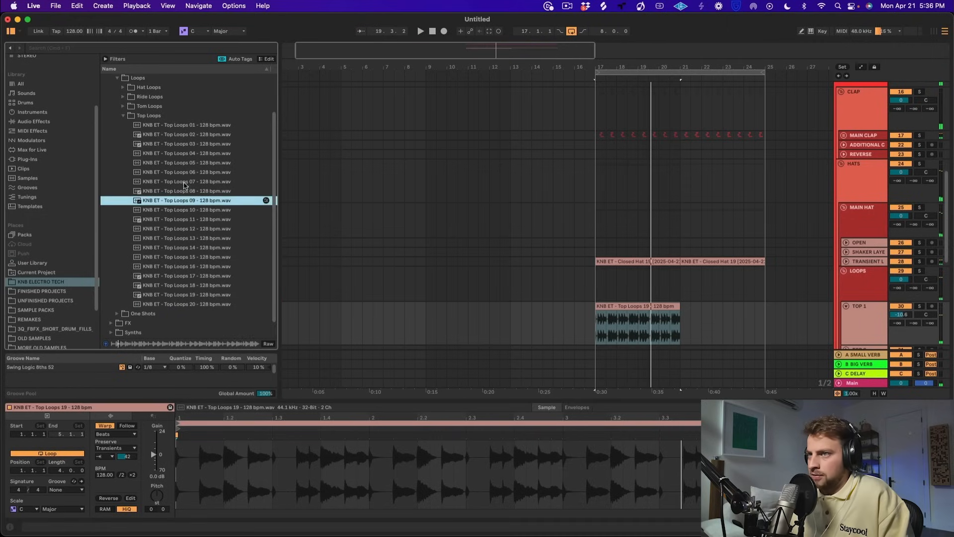
pyautogui.click(185, 182)
pyautogui.click(187, 173)
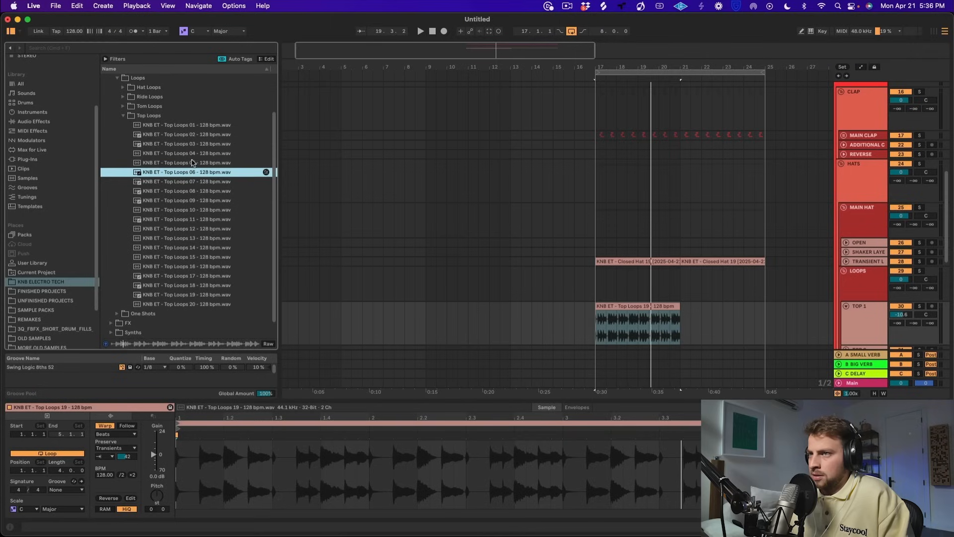
pyautogui.click(192, 164)
pyautogui.click(199, 154)
pyautogui.click(209, 144)
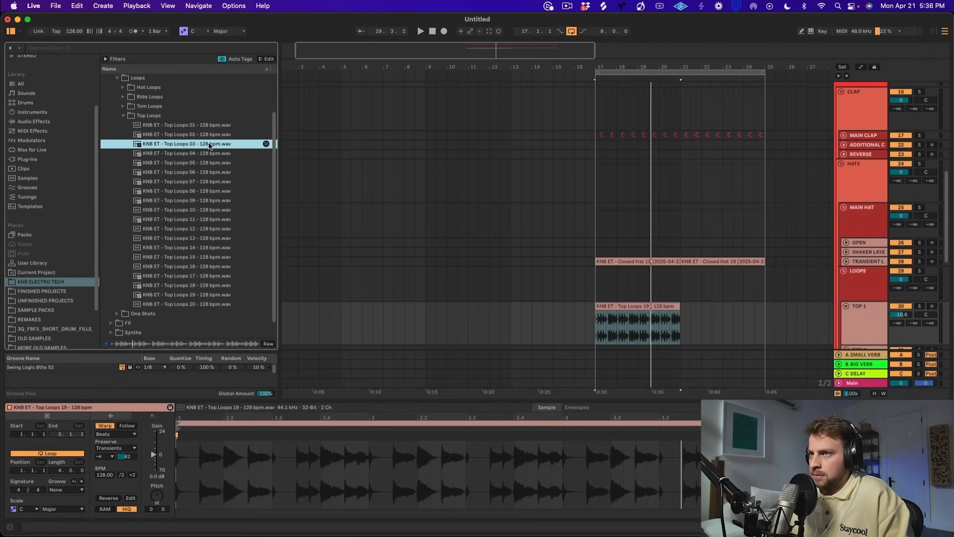
pyautogui.moveTo(210, 145); pyautogui.dragTo(601, 313)
pyautogui.press('space')
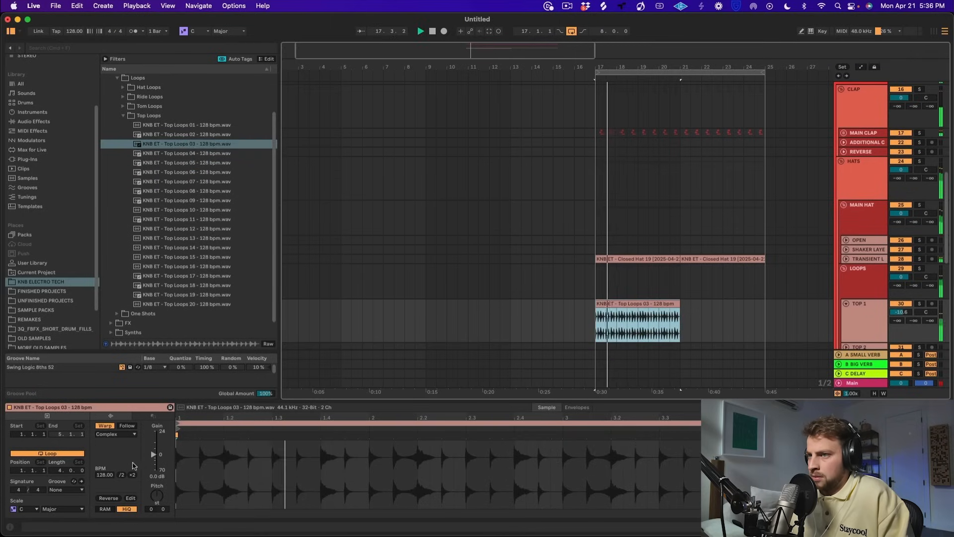
# - Set the Top Loops 03 clip to Beats warp mode with transient looping off and a transient envelope of 34
pyautogui.click(115, 434)
pyautogui.click(114, 442)
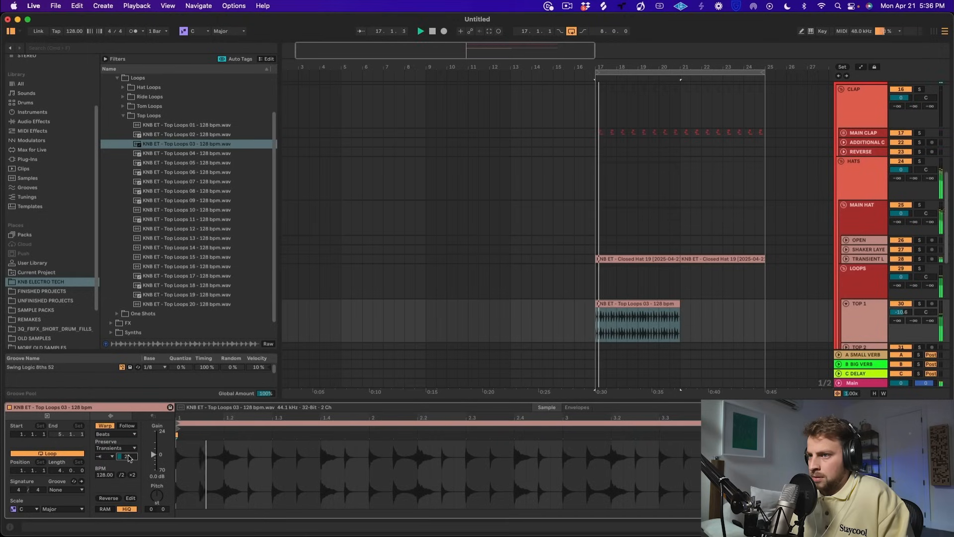
pyautogui.moveTo(128, 456); pyautogui.dragTo(127, 448)
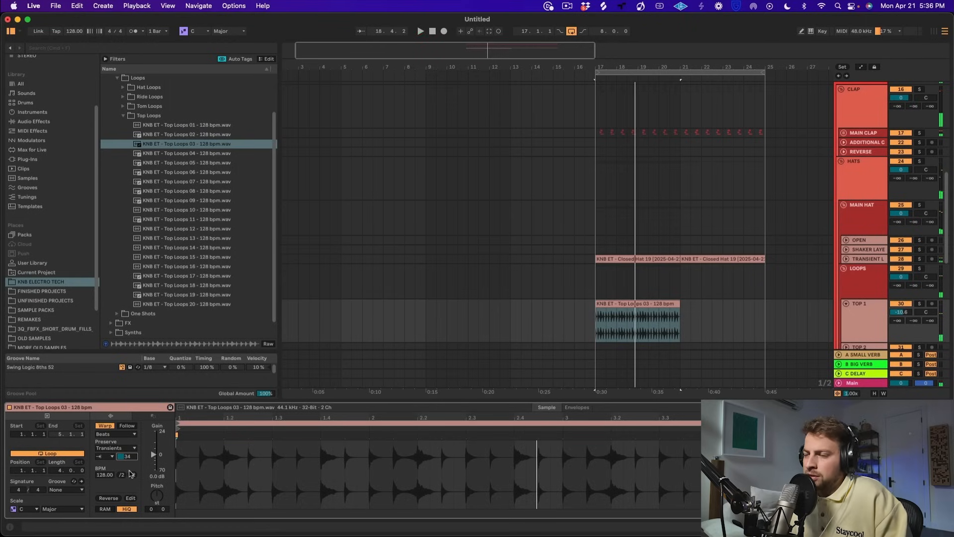
# - Apply and commit the Swing Logic 8ths 52 groove on the Top Loops 03 clip and duplicate the clip to bar 21
pyautogui.click(71, 490)
pyautogui.click(74, 505)
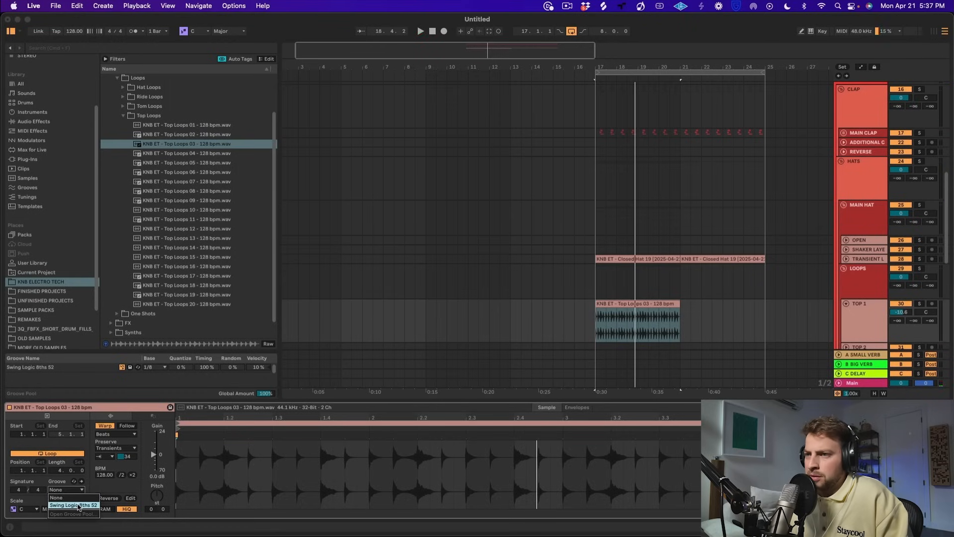
pyautogui.click(81, 483)
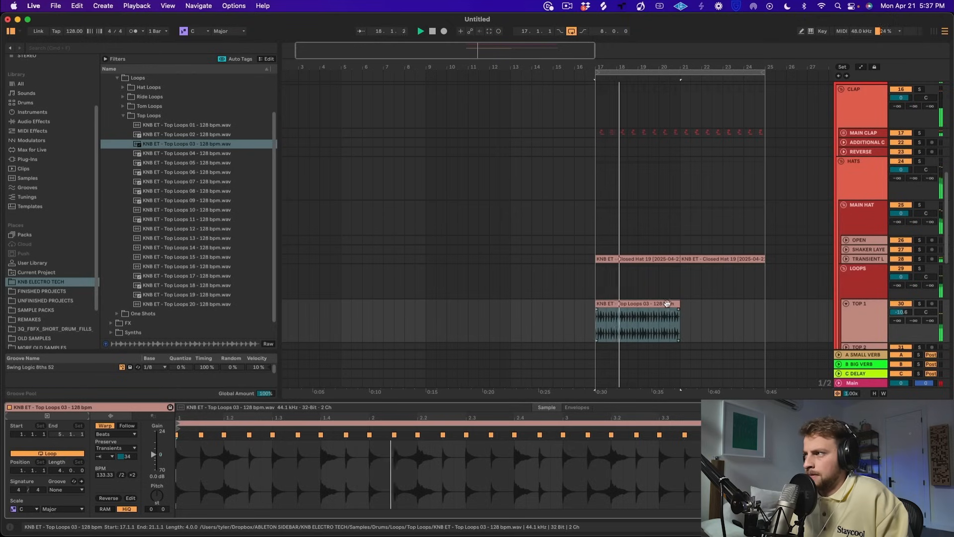
pyautogui.press('super+d')
# - Set the first Top Loops 03 clip's transient envelope to 64 and the TOP 1 track's volume to -11.2 dB
pyautogui.moveTo(901, 311); pyautogui.dragTo(901, 303)
pyautogui.click(629, 305)
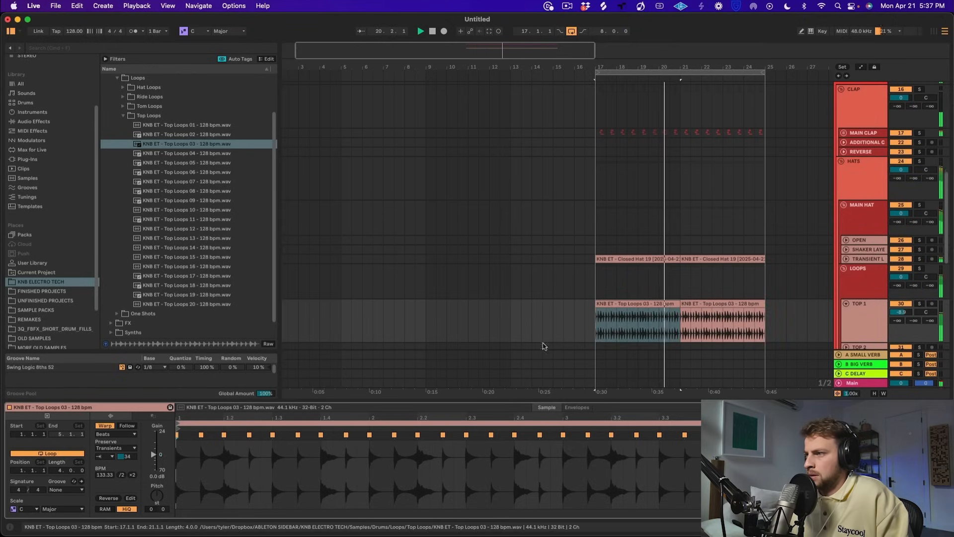
pyautogui.moveTo(127, 457); pyautogui.dragTo(127, 442)
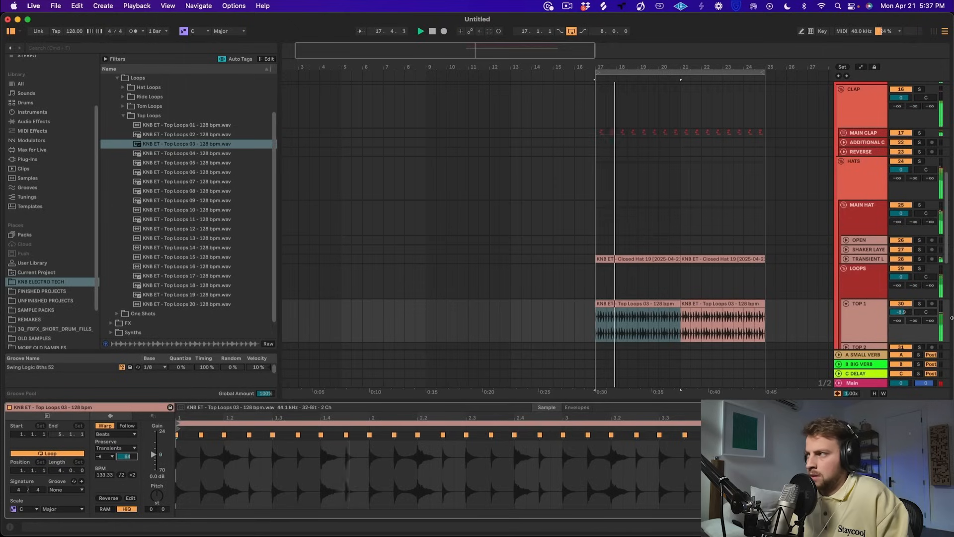
pyautogui.moveTo(901, 312); pyautogui.dragTo(902, 319)
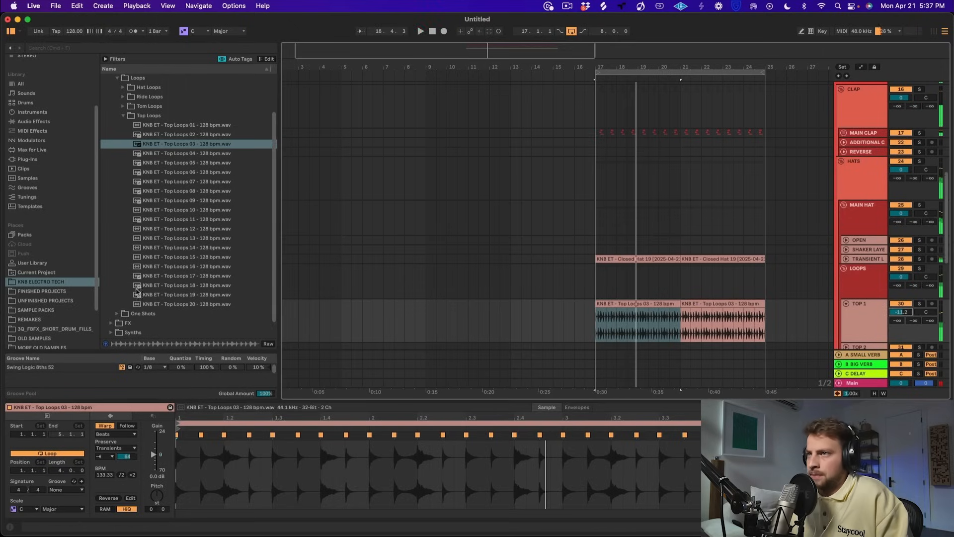
# - Browse the Tom Loops and Ride Loops folders for another layer, auditioning Tom Loops 07
pyautogui.scroll(1, 129, 112)
pyautogui.click(144, 112)
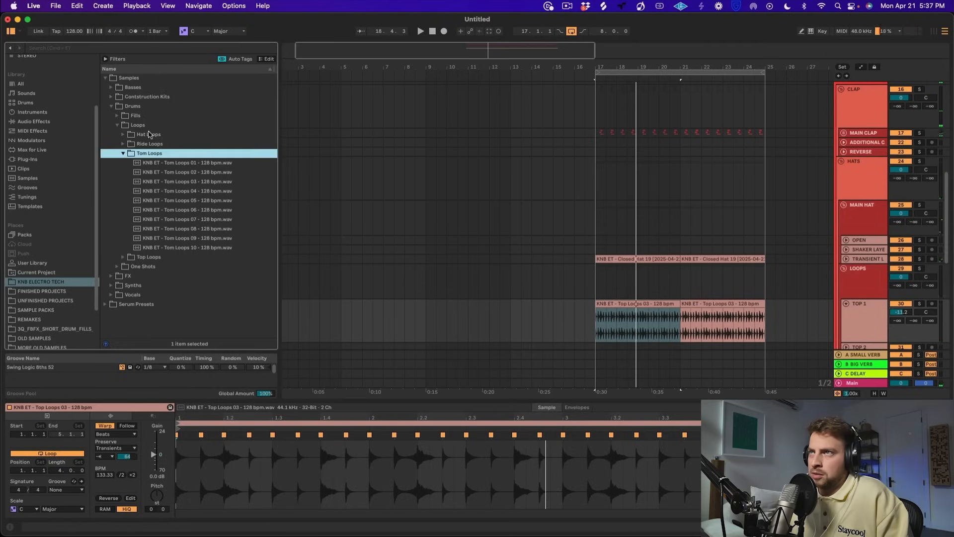
pyautogui.click(187, 220)
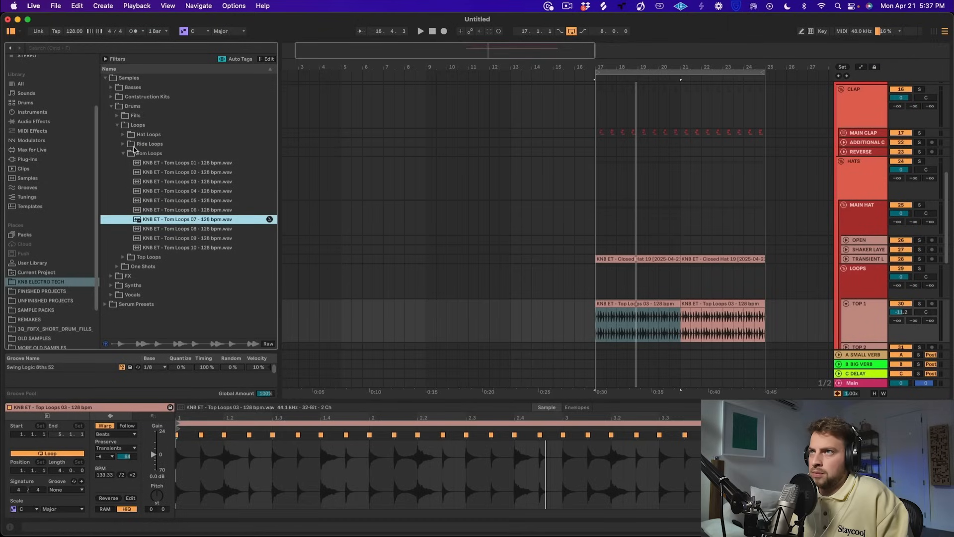
pyautogui.click(122, 153)
pyautogui.click(147, 144)
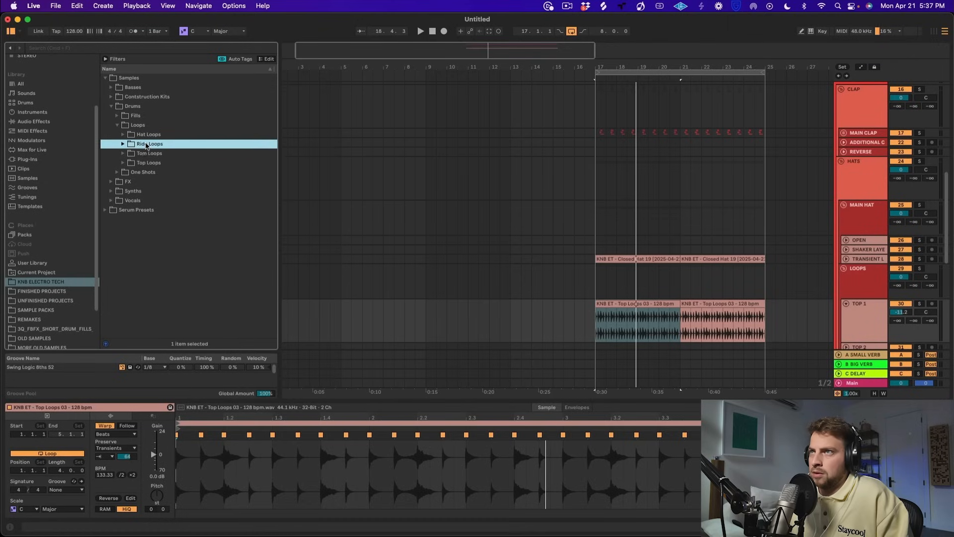
pyautogui.press('Down')
pyautogui.press('Down')
pyautogui.press('Down')
pyautogui.press('Down')
pyautogui.press('Down')
# - Audition Hat Loops 07 and 10, and place Hat Loops 10 at bar 17 on a new audio track below TOP 1
pyautogui.click(154, 139)
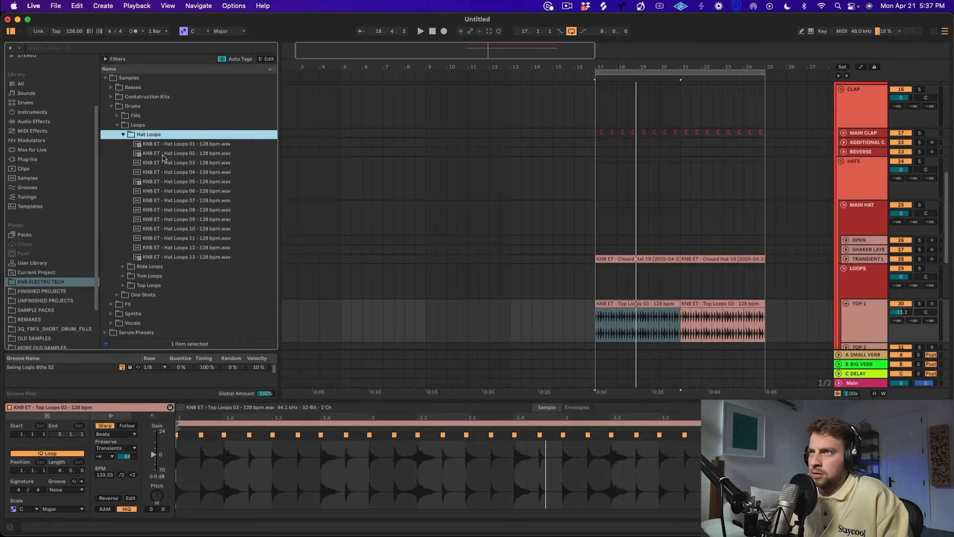
pyautogui.click(193, 201)
pyautogui.click(193, 230)
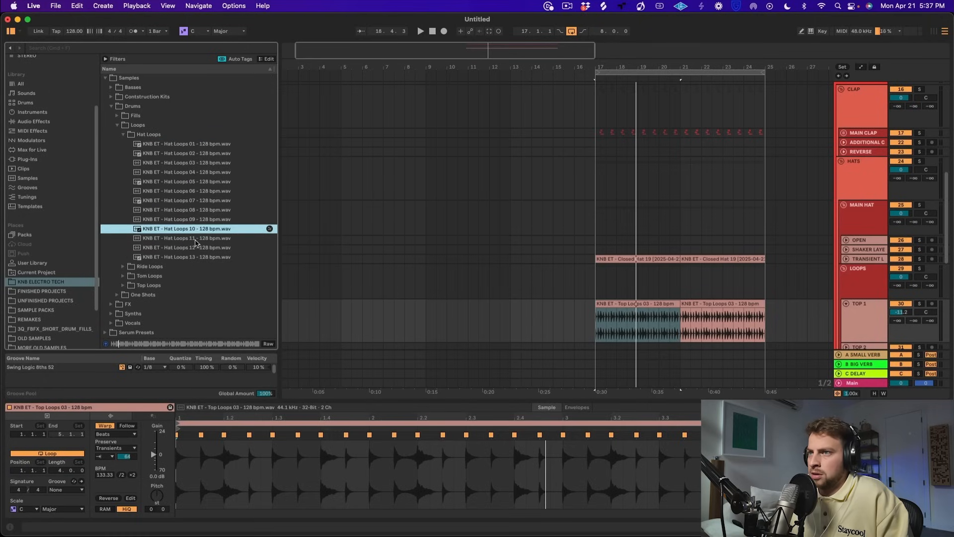
pyautogui.click(863, 320)
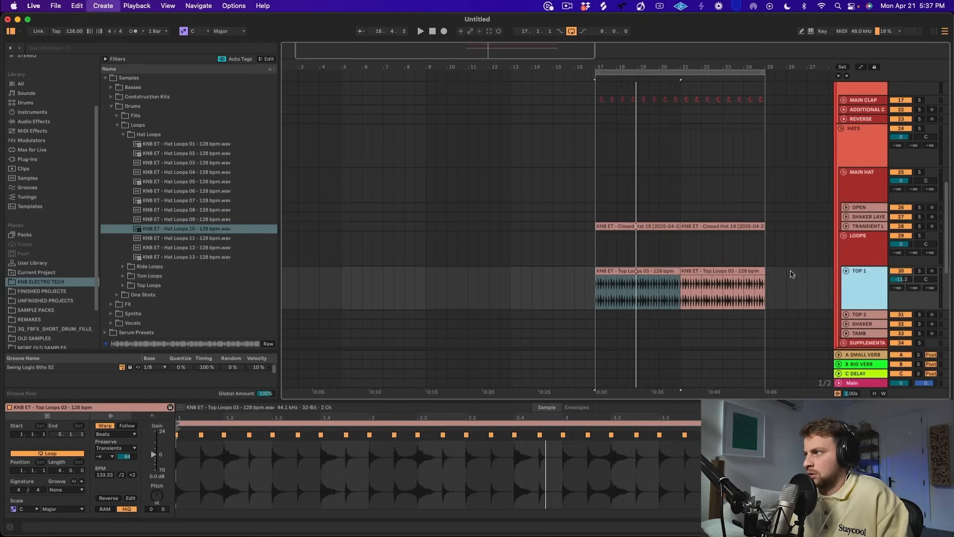
pyautogui.moveTo(183, 228); pyautogui.dragTo(596, 333)
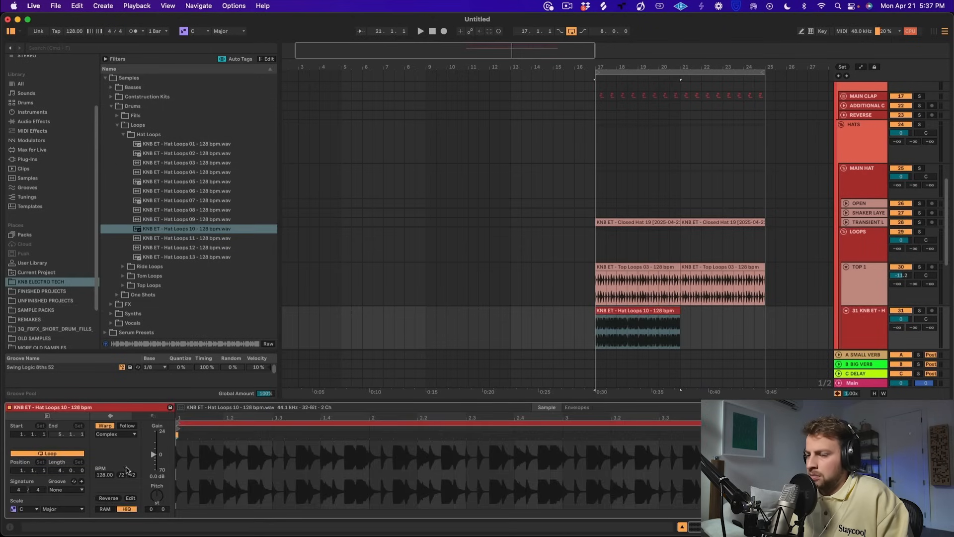
# - Set the Hat Loops 10 clip to Beats warping with a transient envelope of 22 and its track volume to -15.5 dB
pyautogui.click(113, 434)
pyautogui.click(107, 443)
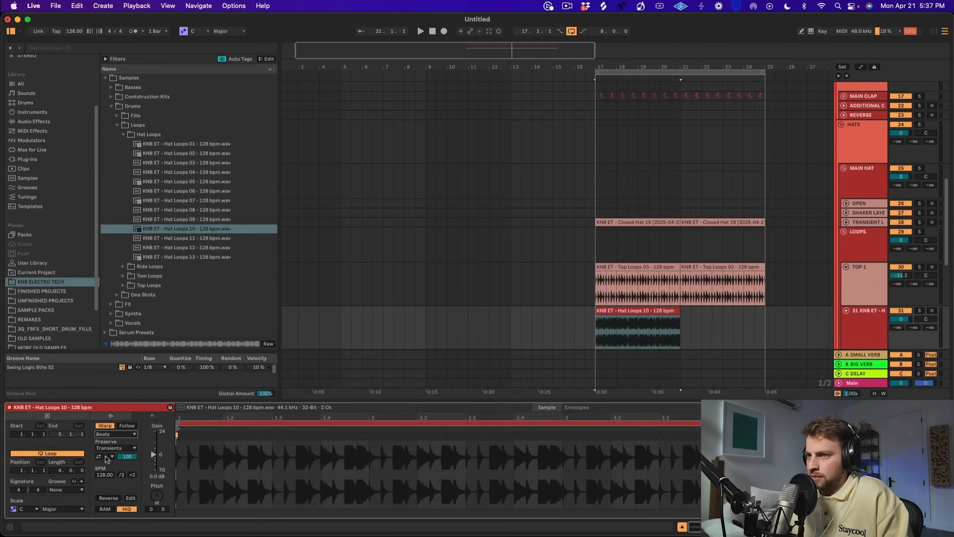
pyautogui.press('space')
pyautogui.moveTo(127, 456); pyautogui.dragTo(127, 495)
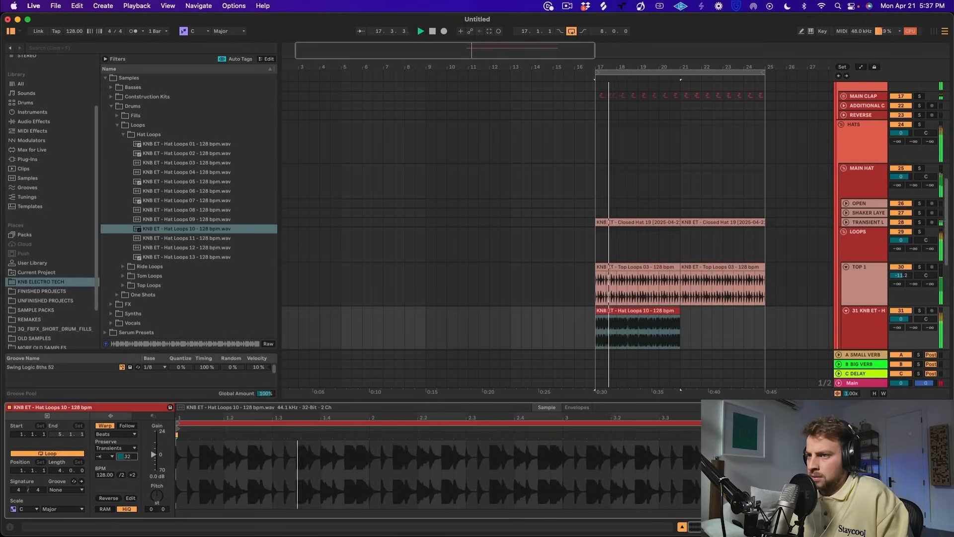
pyautogui.moveTo(900, 319); pyautogui.dragTo(901, 340)
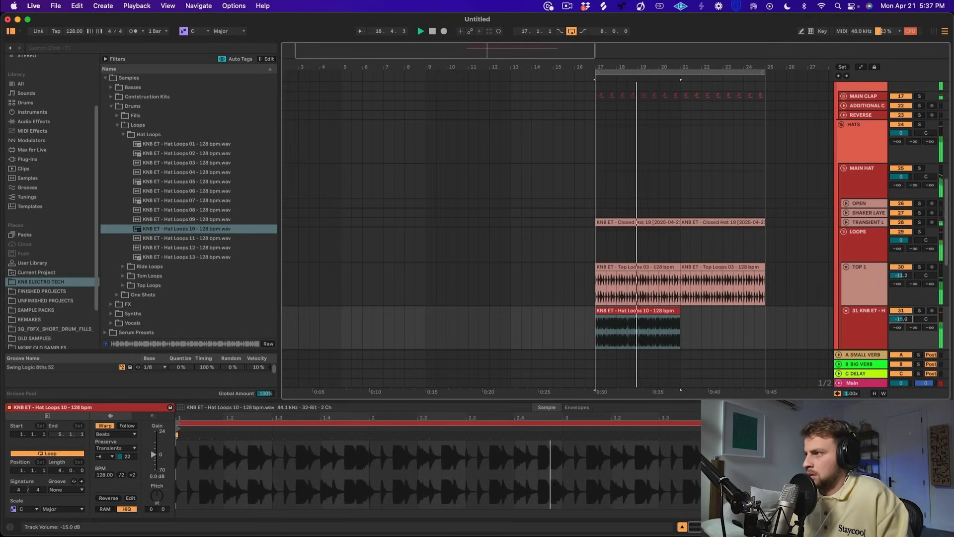
# - Apply and commit the Swing Logic 8ths 52 groove on the Hat Loops 10 clip and duplicate the clip to bar 21
pyautogui.click(60, 490)
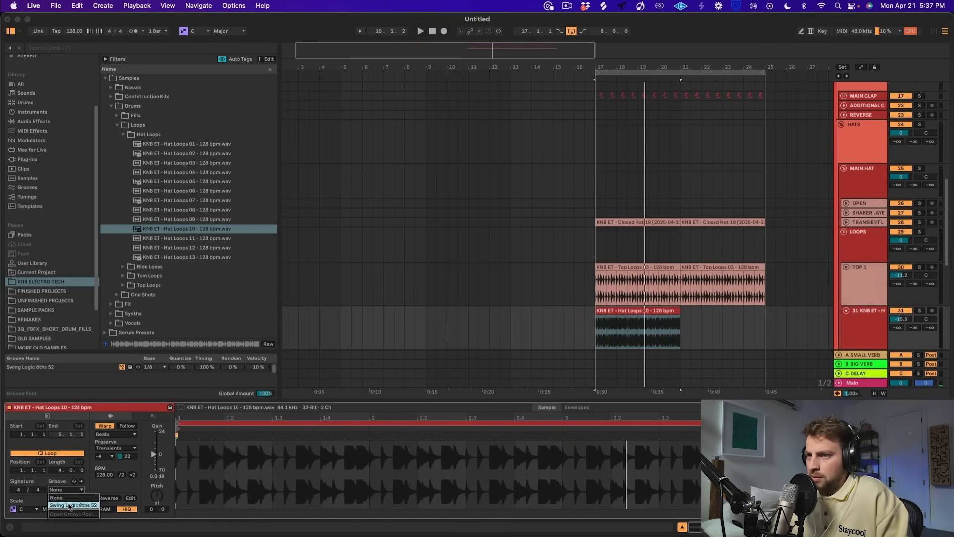
pyautogui.click(69, 506)
pyautogui.click(80, 485)
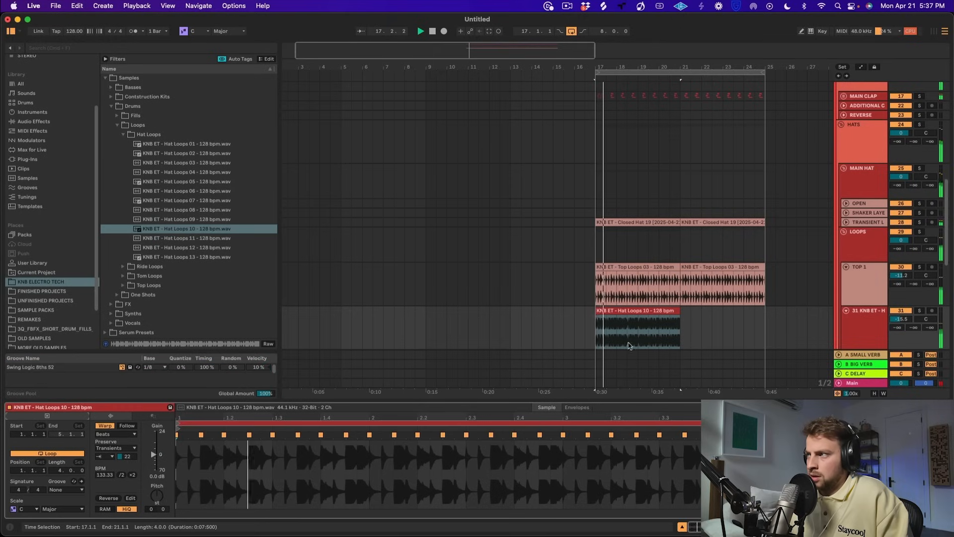
pyautogui.click(647, 312)
pyautogui.press('super+d')
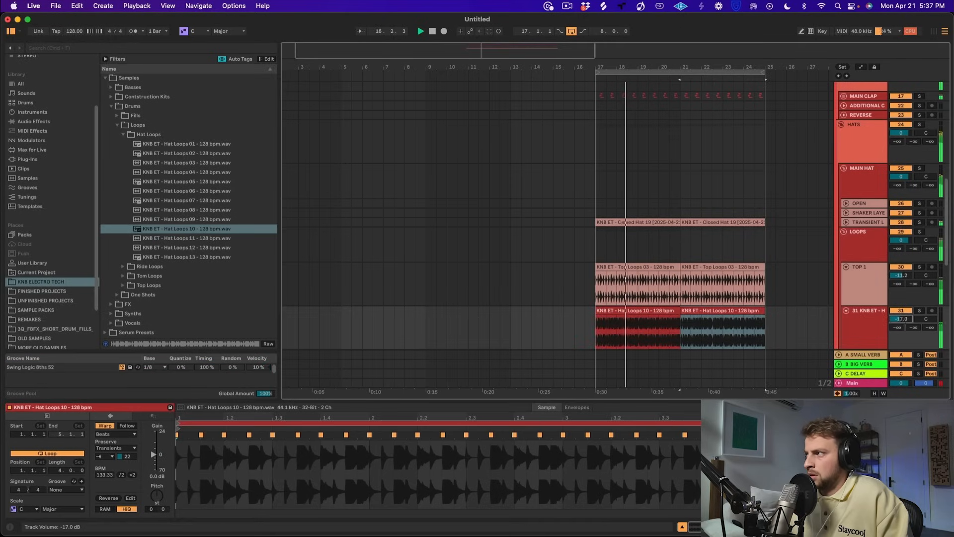
# - Fold the CLAP, HATS and PERCUSSION groups and unfold the BASS group and its SAMPLES track
pyautogui.scroll(-5, 670, 256)
pyautogui.scroll(6, 799, 228)
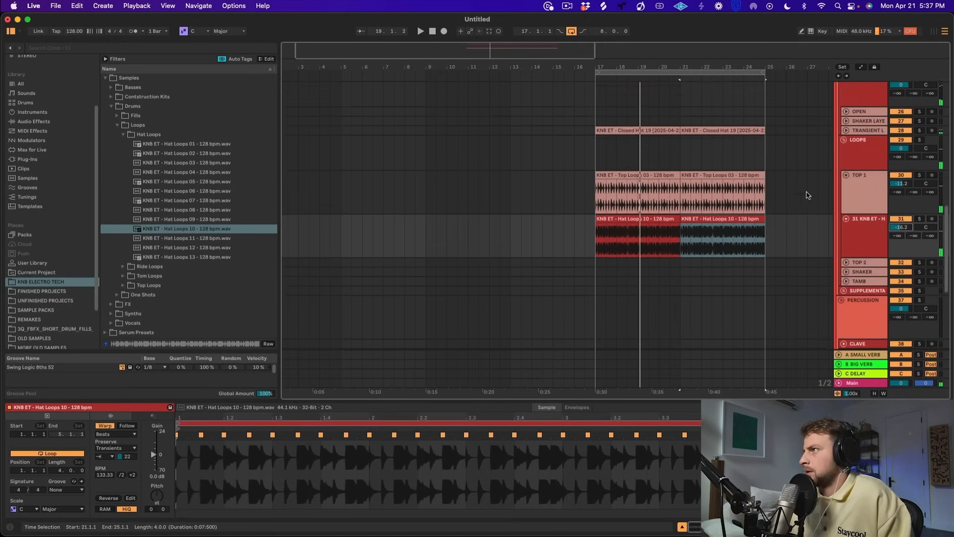
pyautogui.keyDown('super'); pyautogui.click(843, 153); pyautogui.keyUp('super')
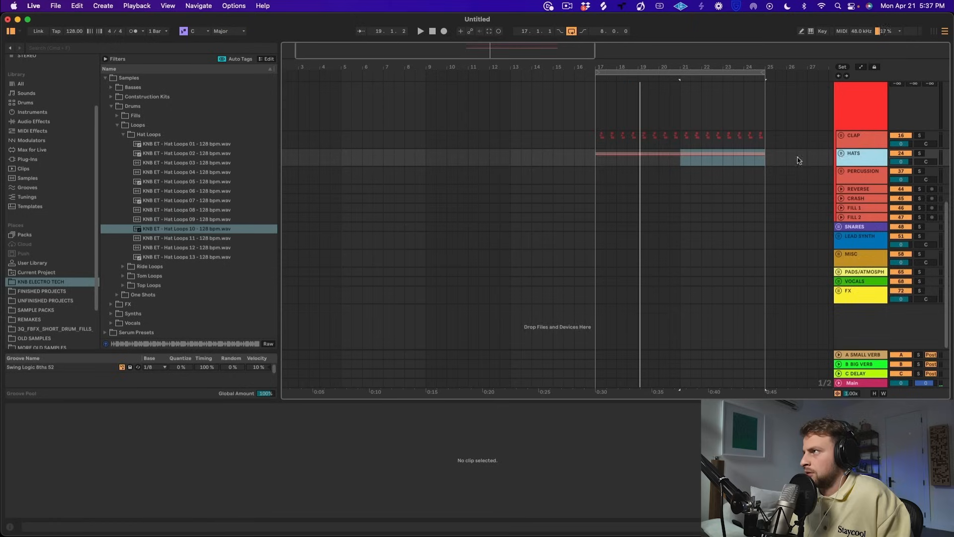
pyautogui.scroll(5, 696, 181)
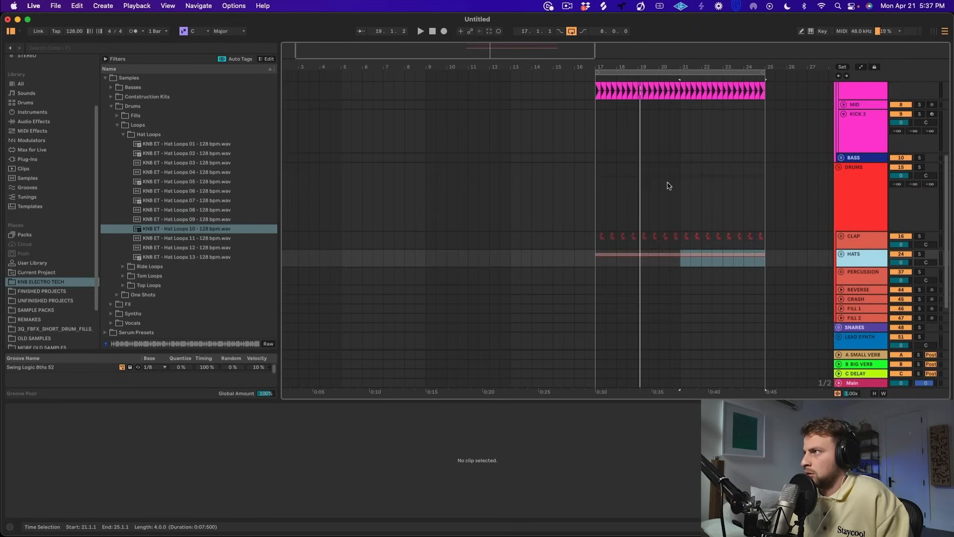
pyautogui.click(841, 158)
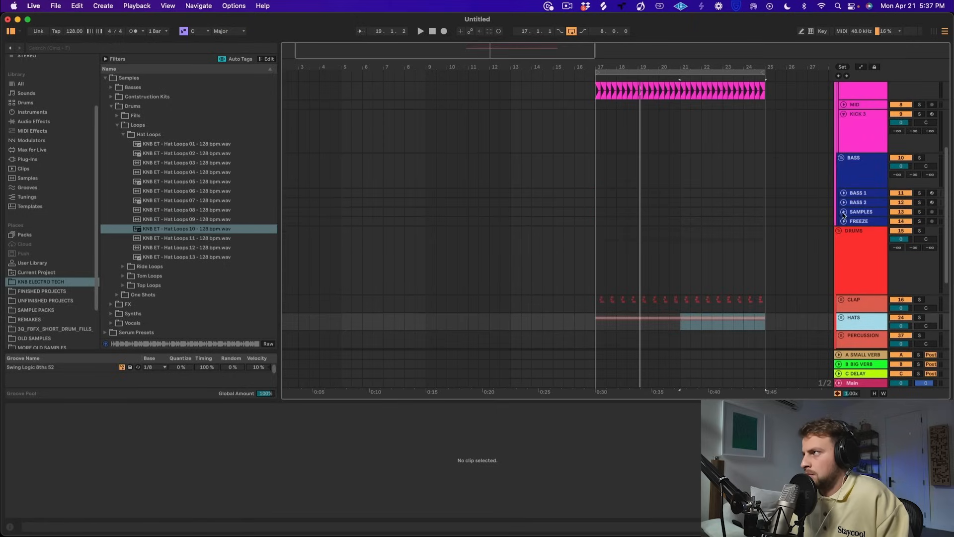
pyautogui.click(844, 212)
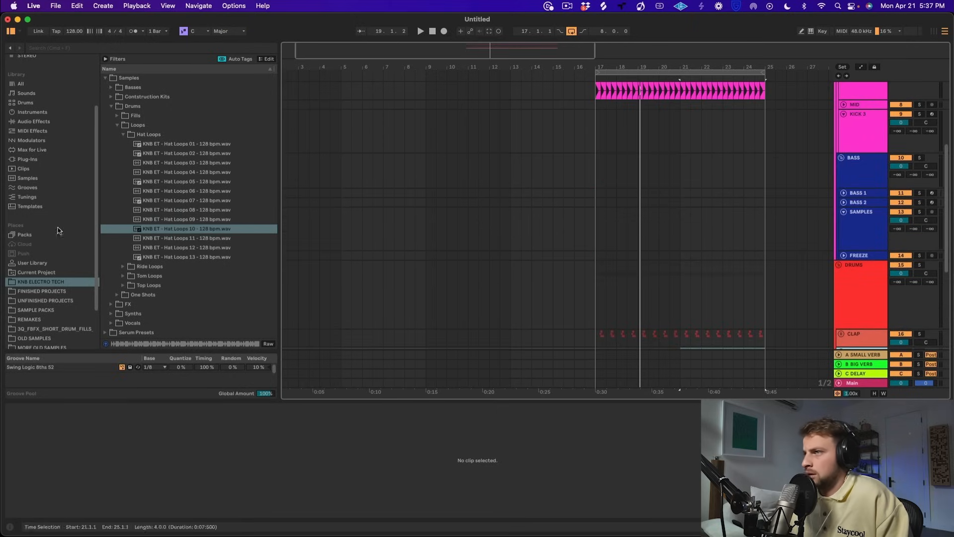
# - Browse the Basses one-shot and loop folders and open the Offbeat Bass Loops folder
pyautogui.doubleClick(121, 88)
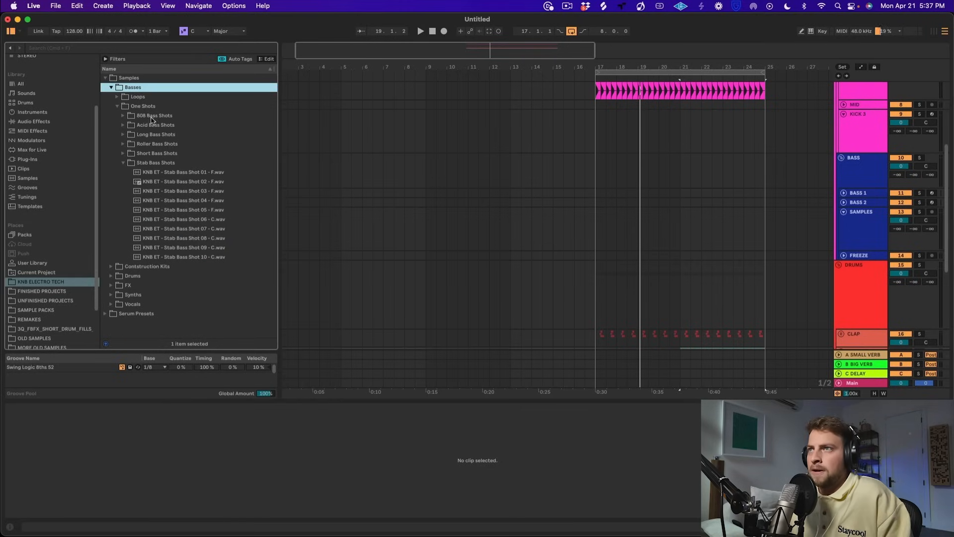
pyautogui.click(124, 163)
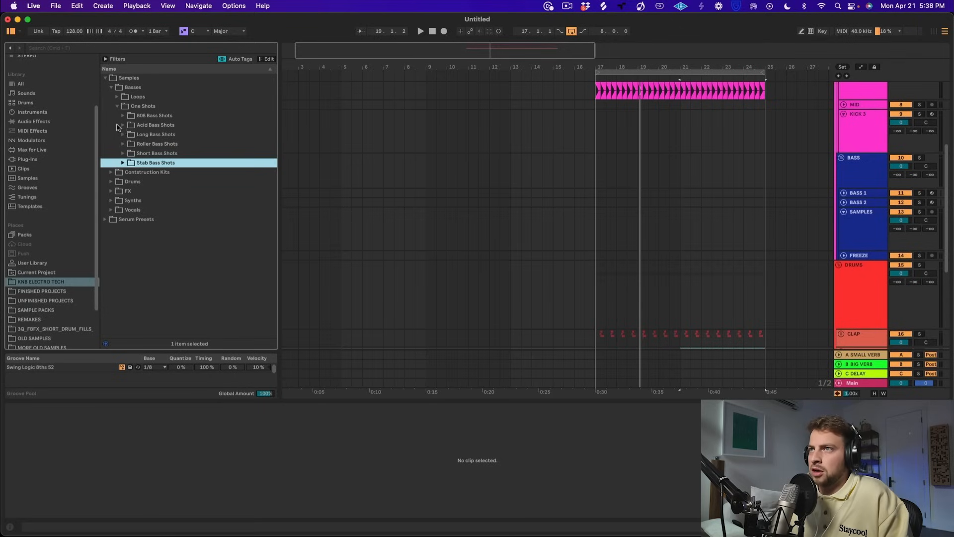
pyautogui.click(138, 97)
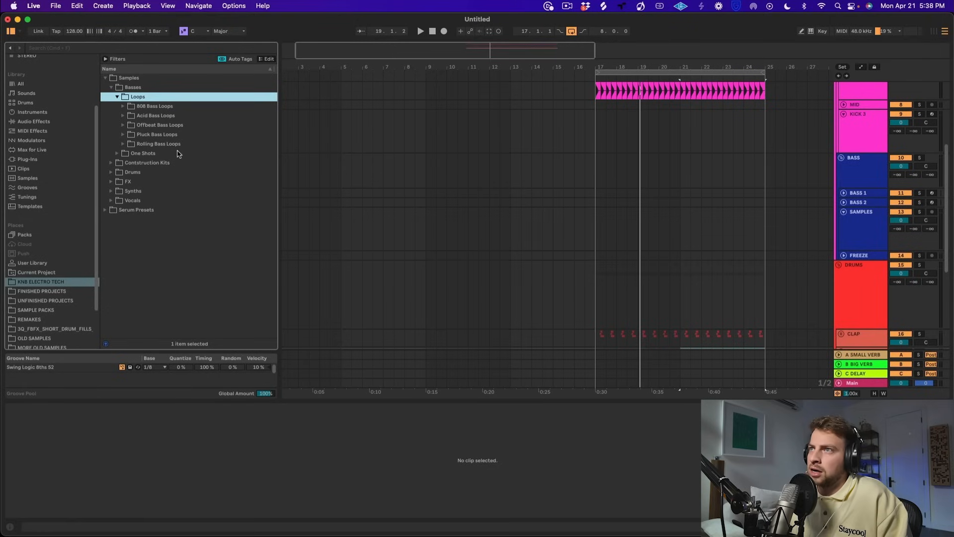
pyautogui.click(182, 125)
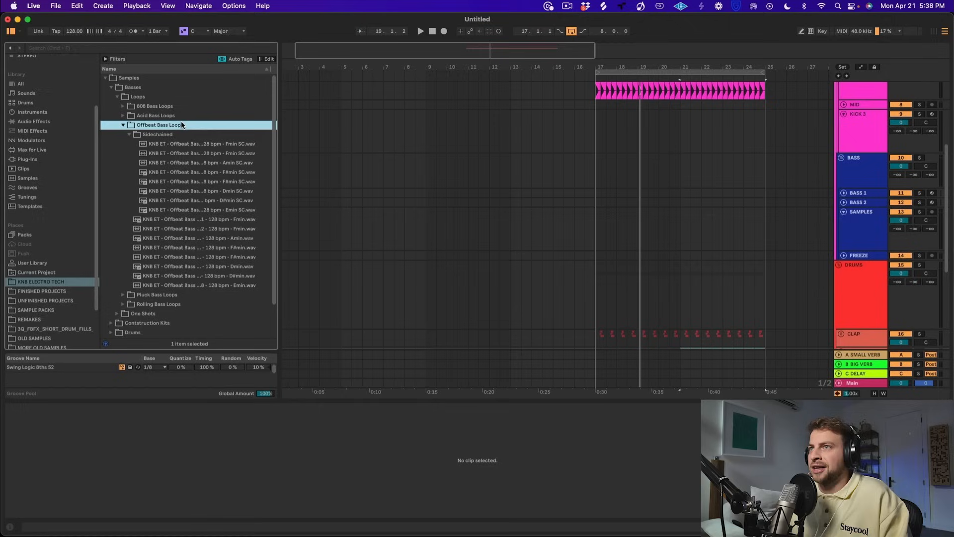
# - Audition Offbeat Bass Loops 01 to 08, compare loops 01 and 02 again, and preview the sidechained D#min version
pyautogui.click(219, 220)
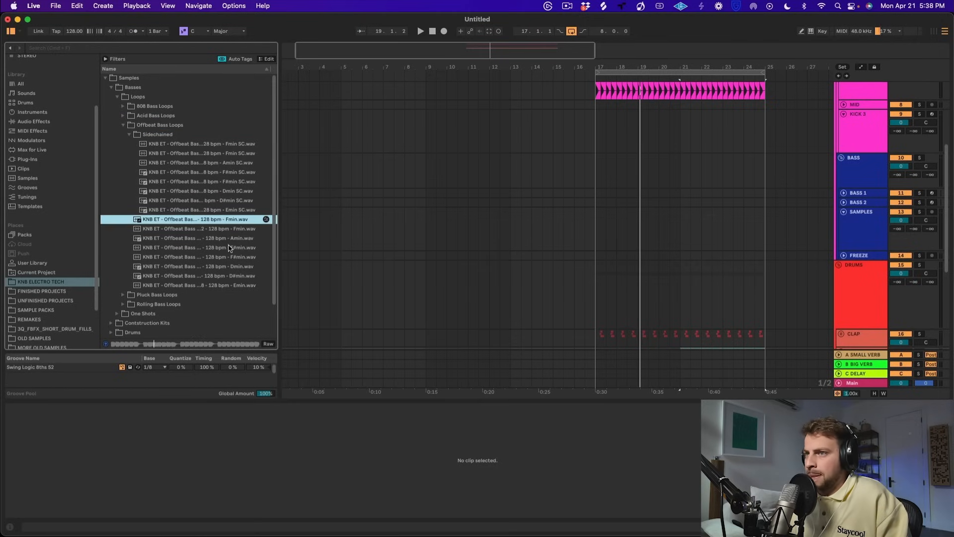
pyautogui.click(211, 229)
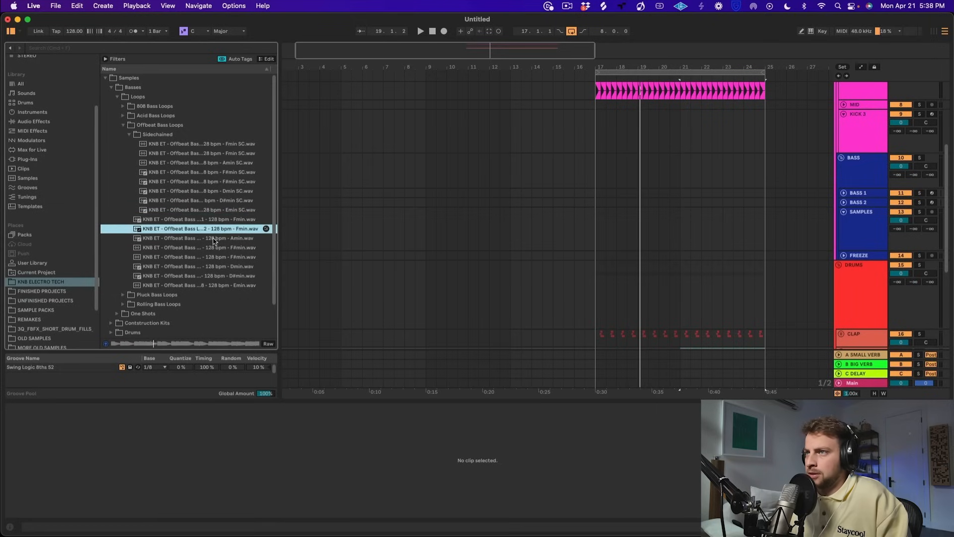
pyautogui.click(214, 239)
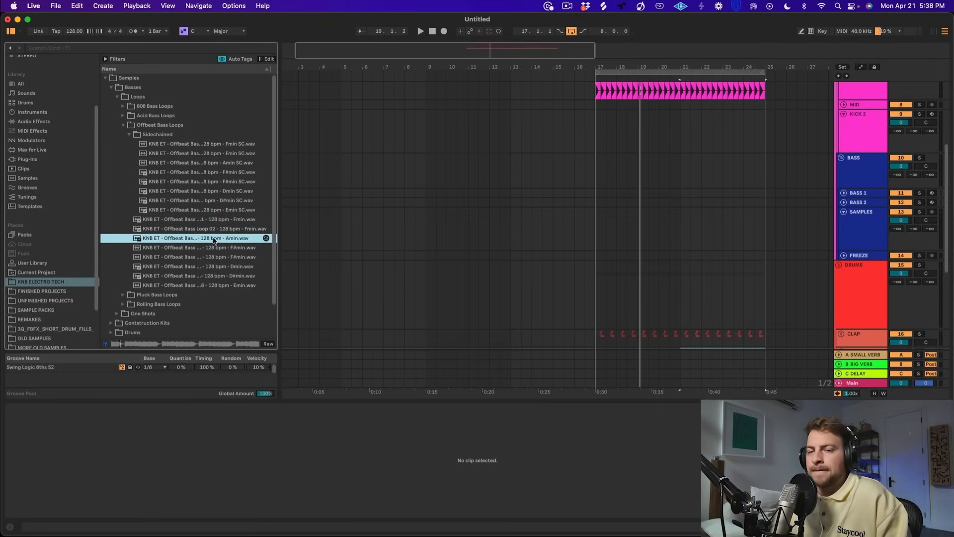
pyautogui.click(218, 248)
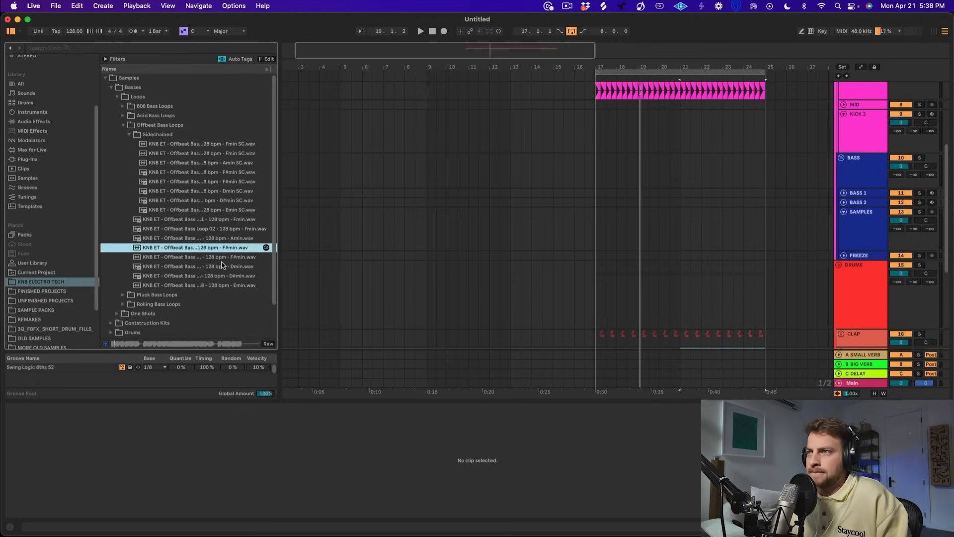
pyautogui.click(220, 258)
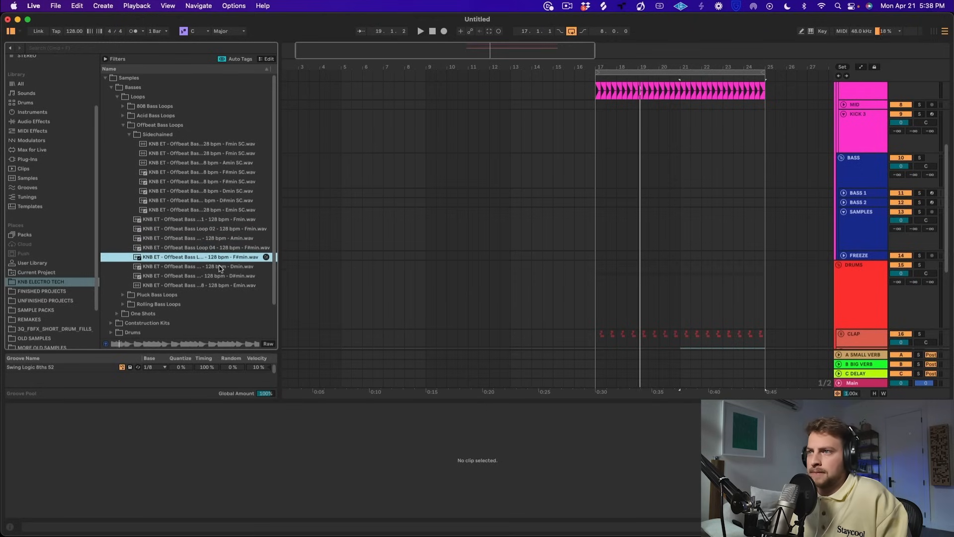
pyautogui.click(220, 268)
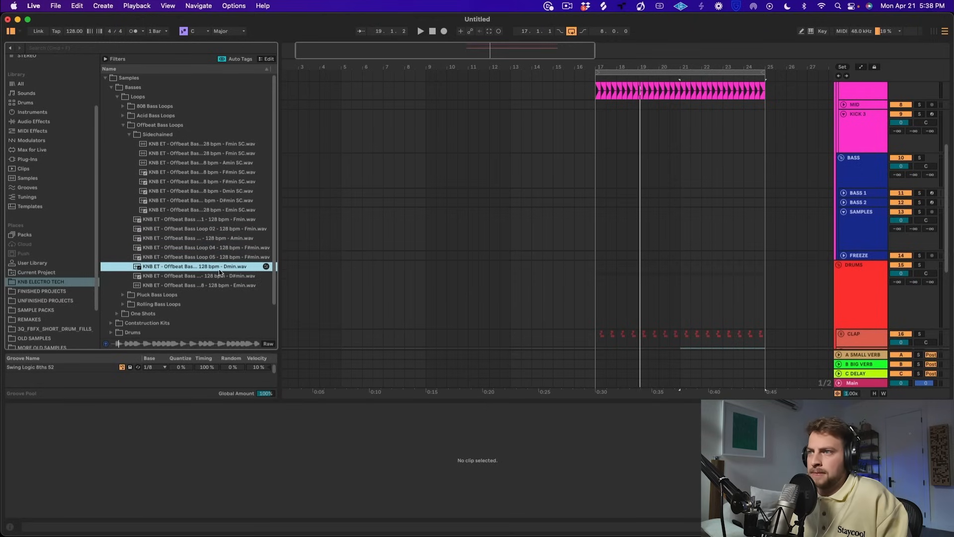
pyautogui.click(222, 277)
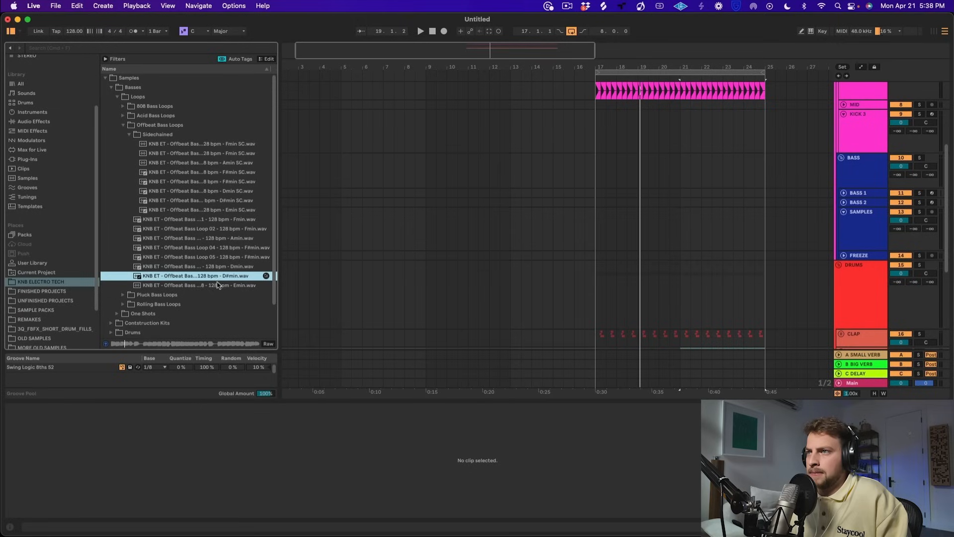
pyautogui.click(217, 287)
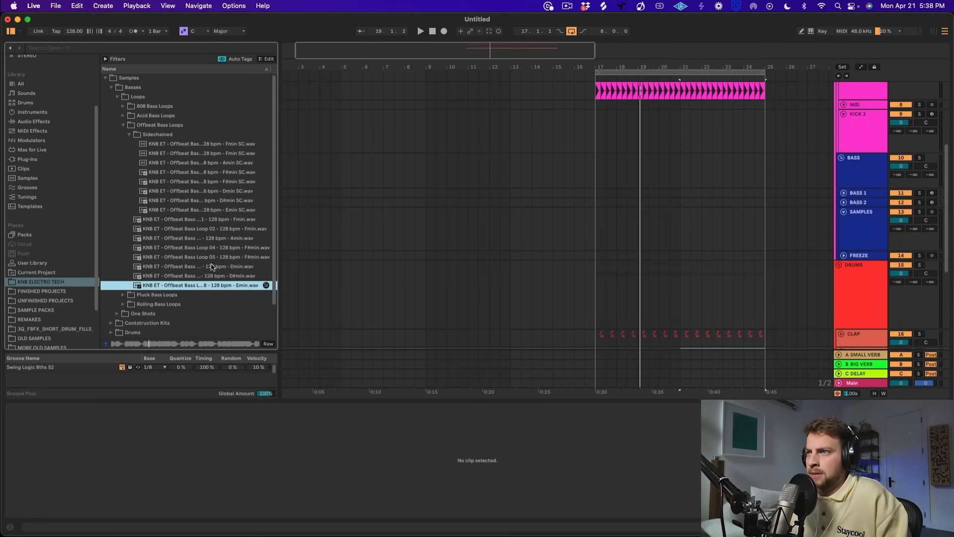
pyautogui.click(203, 220)
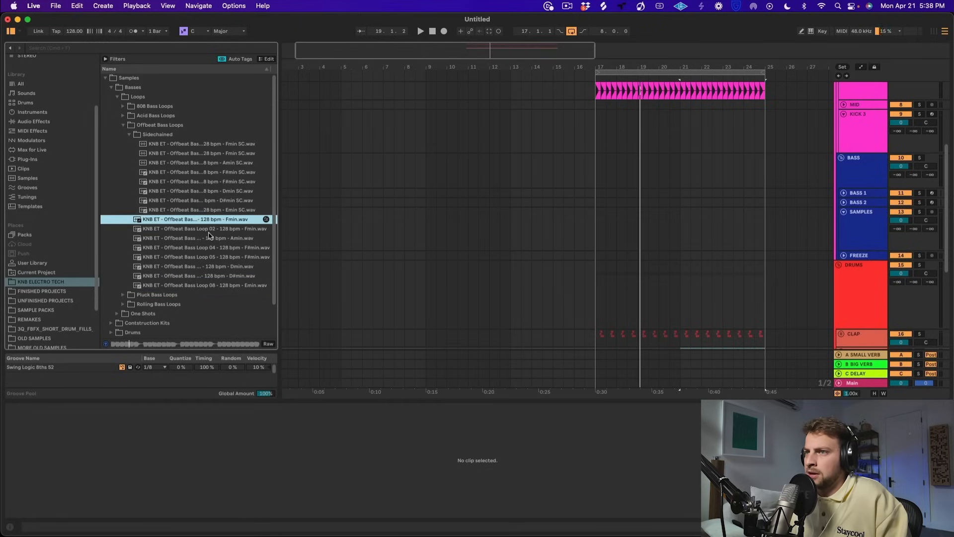
pyautogui.click(210, 230)
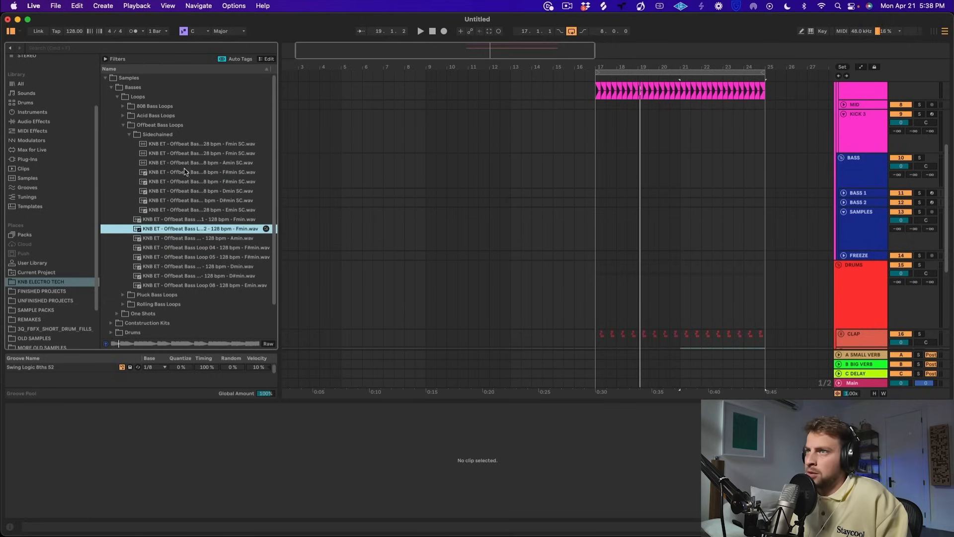
pyautogui.click(201, 200)
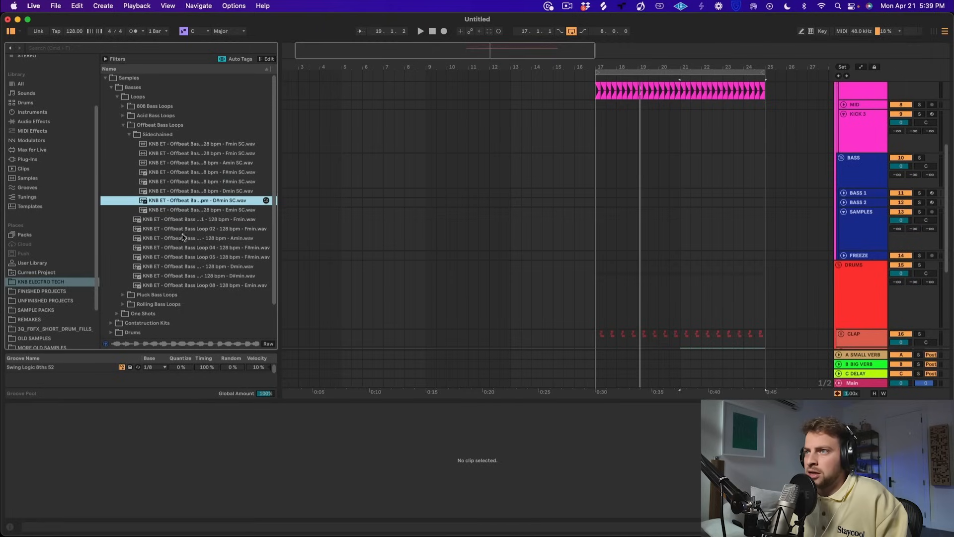
# - Place Offbeat Bass Loop 01 Fmin at bar 17 on the SAMPLES track and set the track volume to -0.8 dB
pyautogui.moveTo(194, 221); pyautogui.dragTo(598, 233)
pyautogui.press('space')
pyautogui.moveTo(901, 220); pyautogui.dragTo(909, 224)
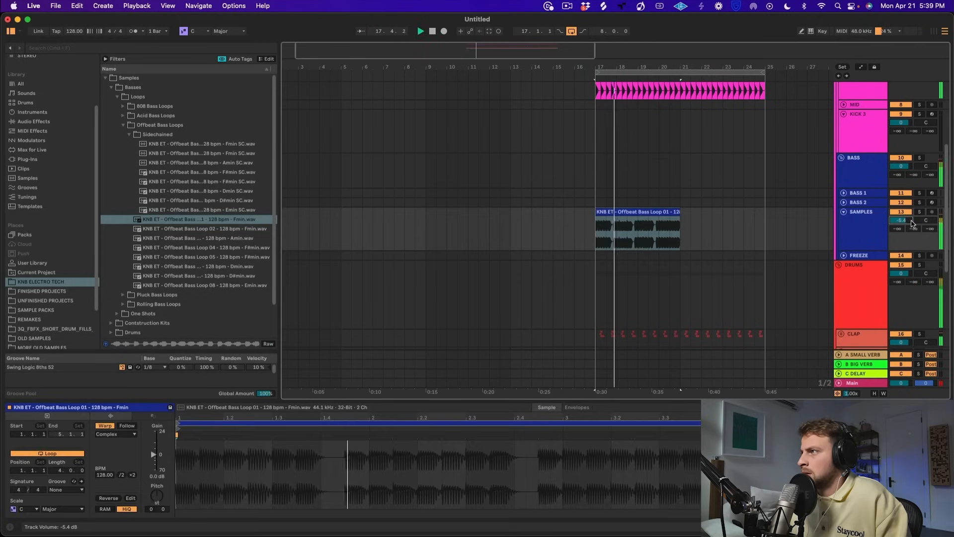
pyautogui.scroll(-5, 895, 233)
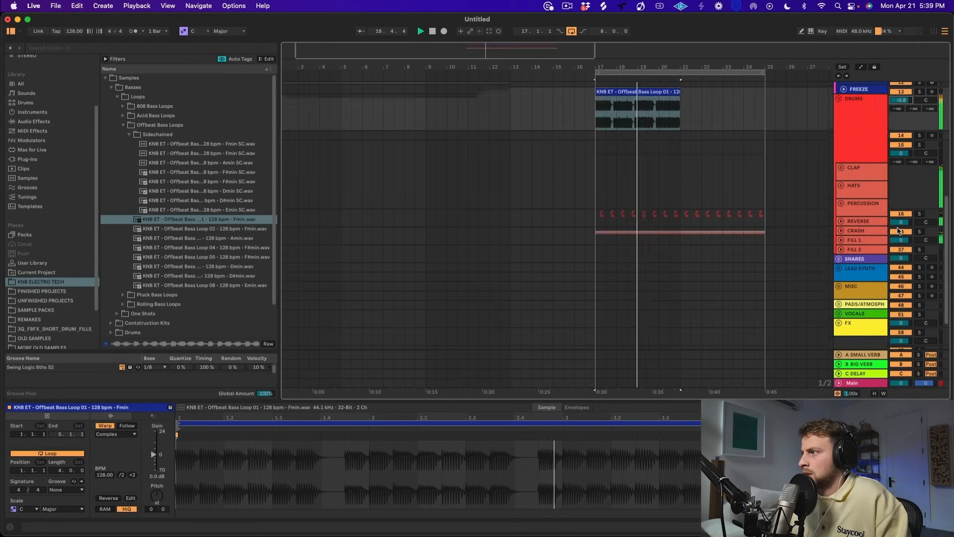
pyautogui.scroll(4, 894, 234)
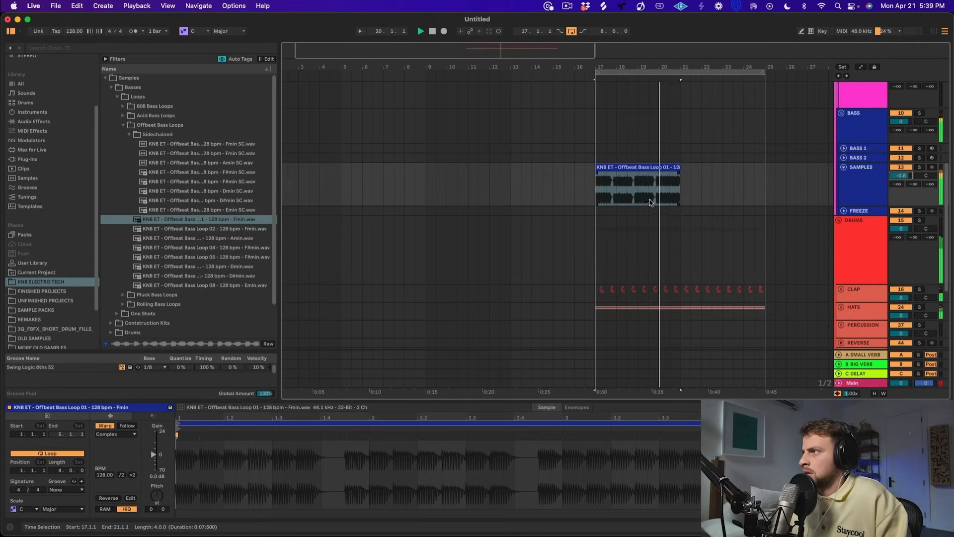
# - Try Offbeat Bass Loop 02 Fmin at bar 21 on the SAMPLES track and compare it in playback with loop 01
pyautogui.moveTo(221, 231); pyautogui.dragTo(679, 189)
pyautogui.press('space')
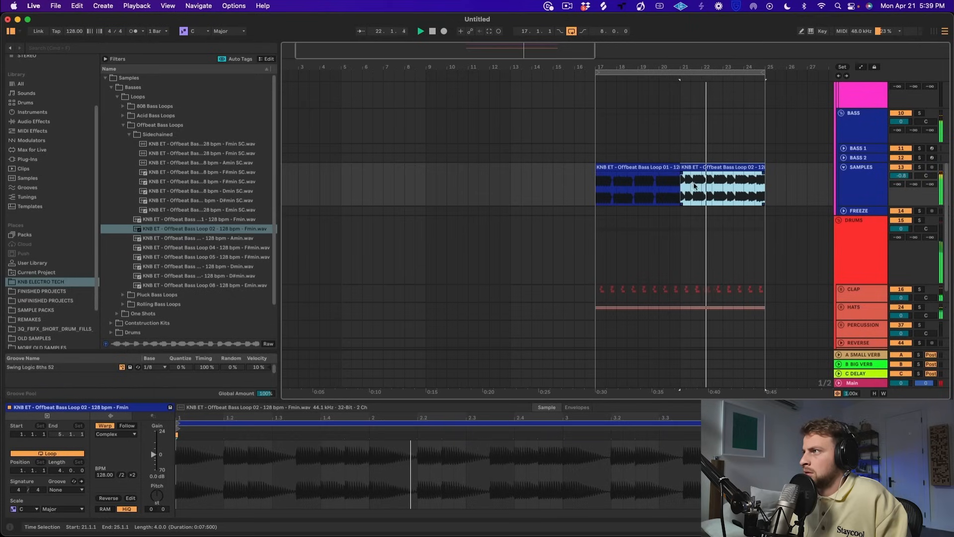
pyautogui.click(679, 191)
pyautogui.press('space')
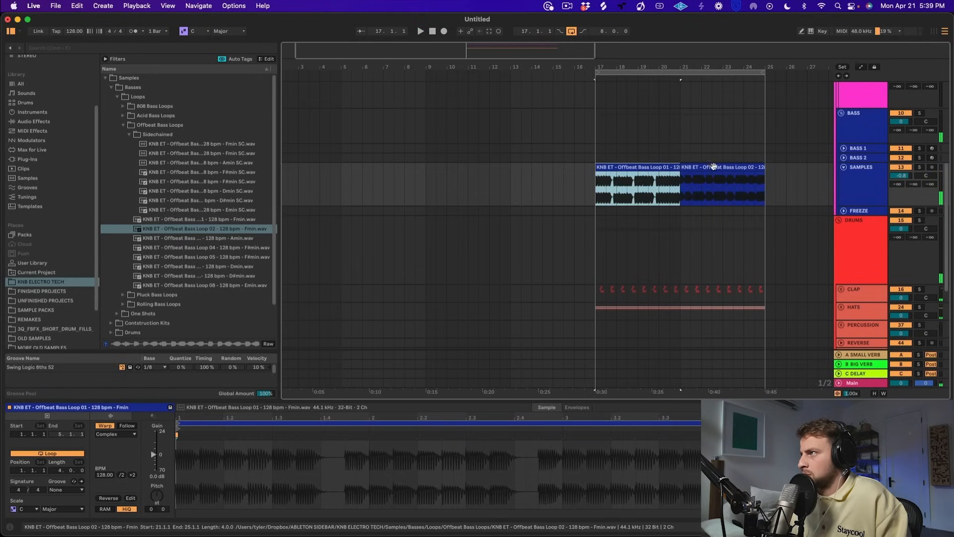
# - Replace the Offbeat Bass Loop 02 clip at bar 21 with a duplicate of the Offbeat Bass Loop 01 clip
pyautogui.click(713, 168)
pyautogui.click(669, 169)
pyautogui.press('super+d')
pyautogui.click(554, 188)
pyautogui.click(610, 188)
# - Shorten the ducking curve of Kickstart 2 on the BASS group and fine-tune its mix while the loop plays
pyautogui.click(862, 114)
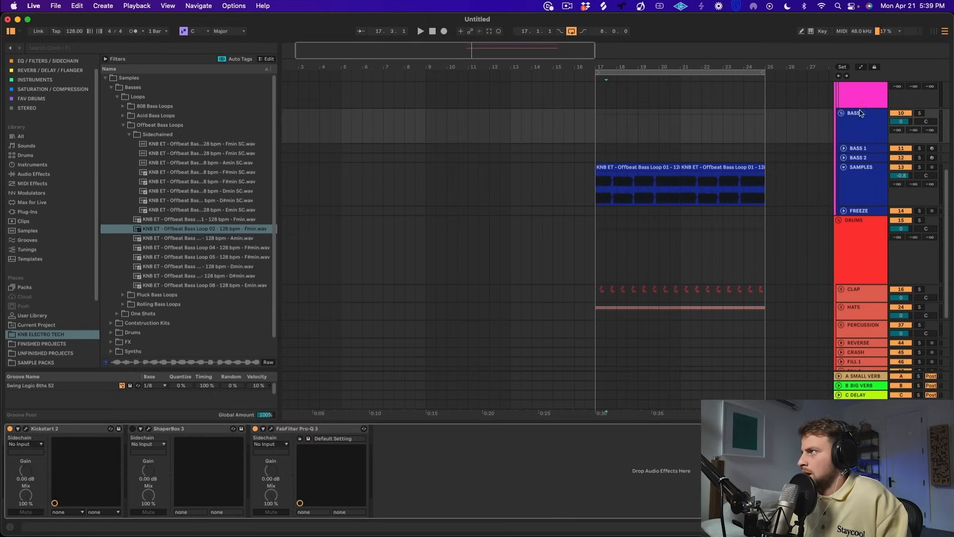
pyautogui.click(26, 429)
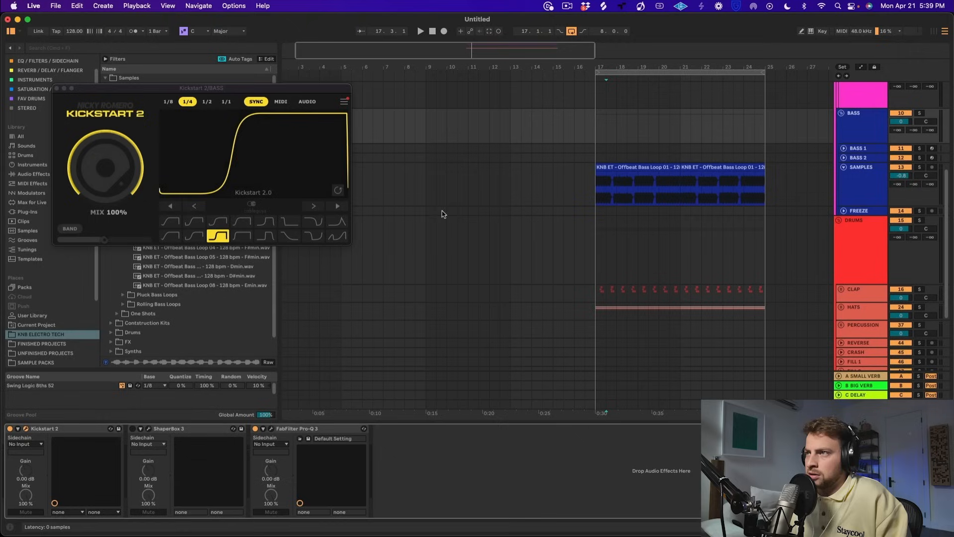
pyautogui.press('space')
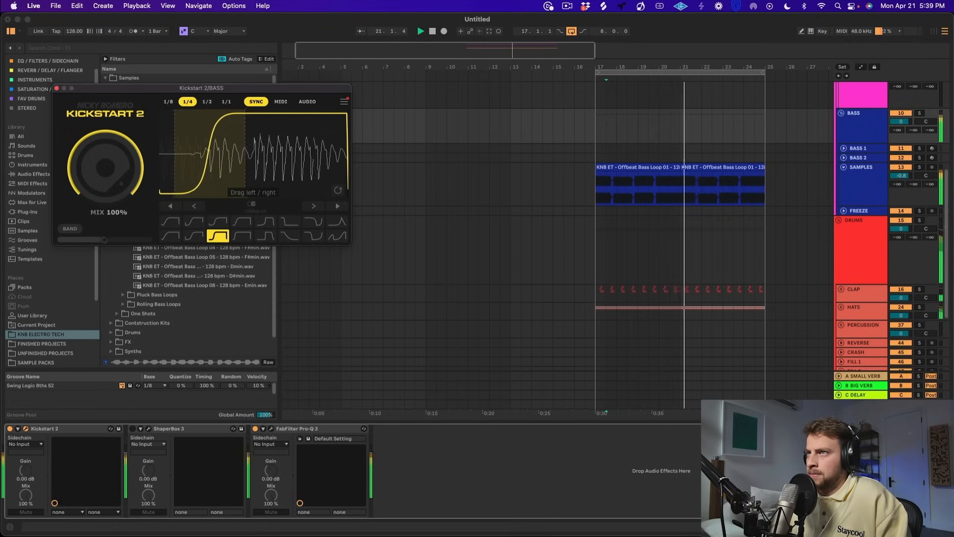
pyautogui.moveTo(221, 146); pyautogui.dragTo(224, 146)
pyautogui.moveTo(128, 156); pyautogui.dragTo(129, 164)
pyautogui.click(56, 88)
pyautogui.scroll(-5, 831, 206)
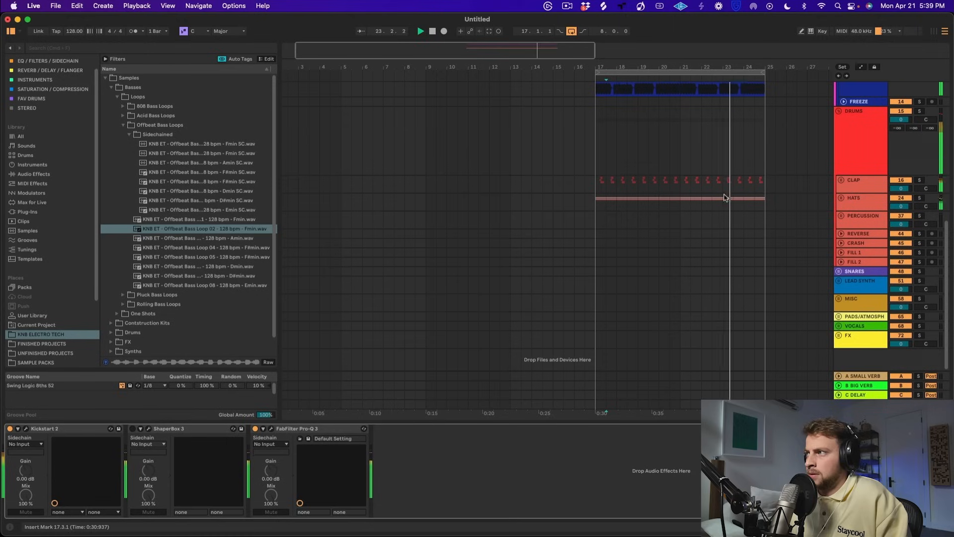
# - Deactivate the Hat Loops 10 track in the HATS group's LOOPS subgroup and set the TOP 1 track volume to -12.3 dB
pyautogui.click(840, 198)
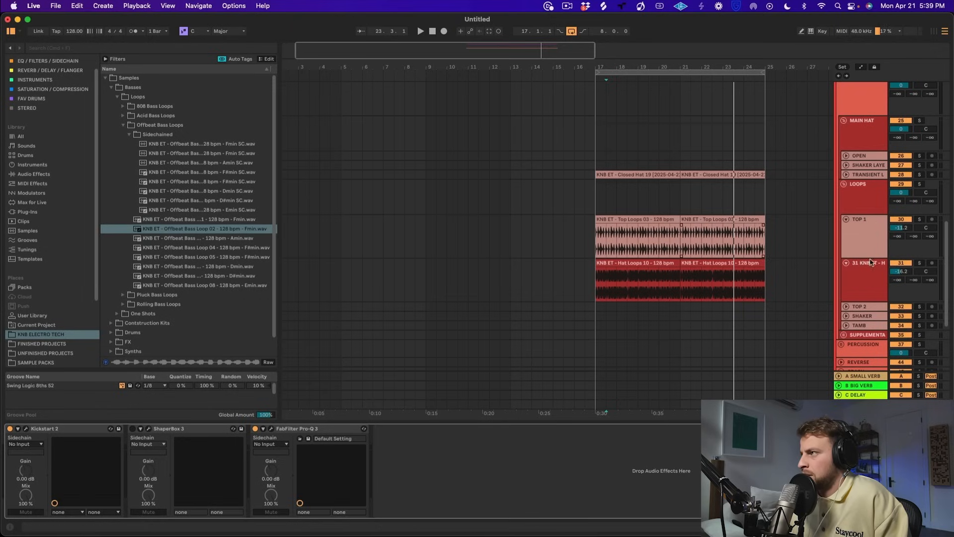
pyautogui.press('space')
pyautogui.click(907, 265)
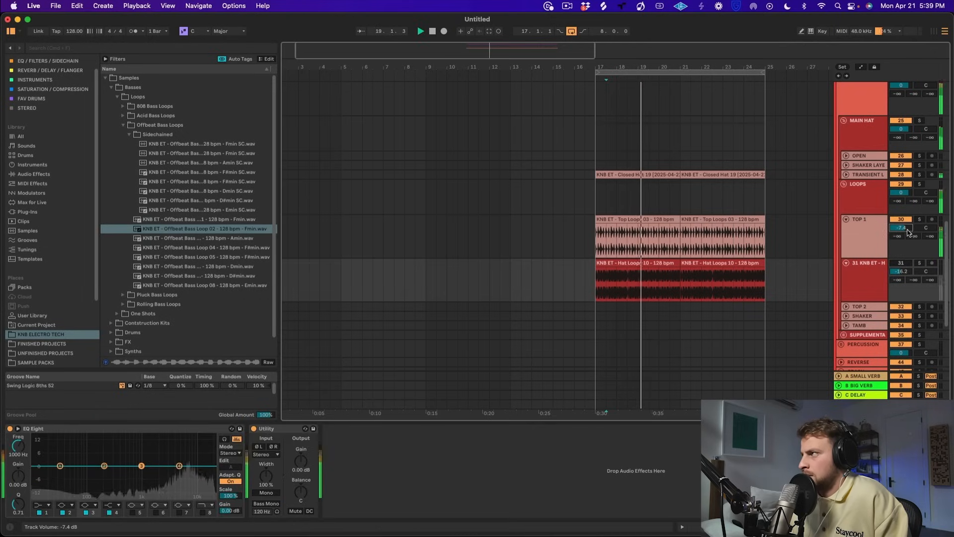
pyautogui.moveTo(609, 69); pyautogui.dragTo(461, 139)
pyautogui.press('space')
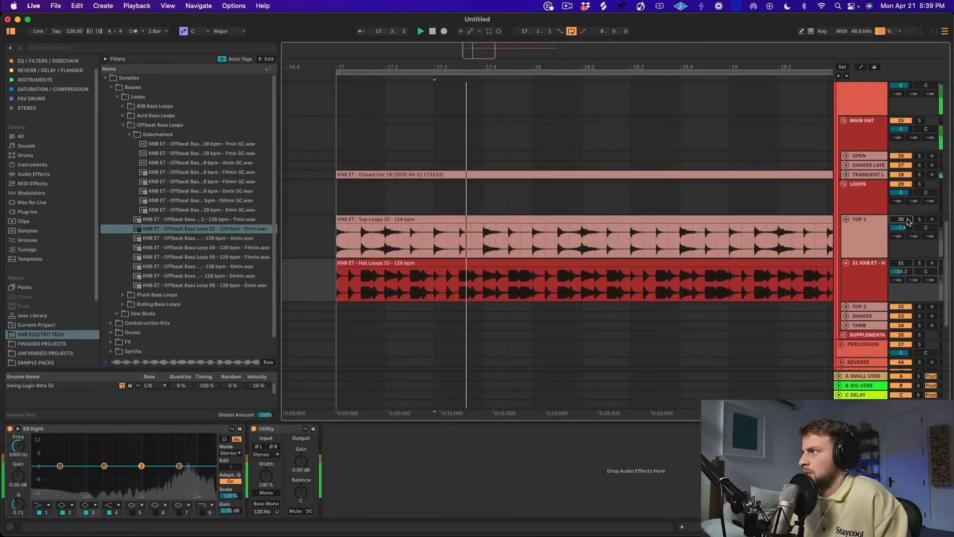
pyautogui.click(907, 220)
pyautogui.moveTo(907, 222); pyautogui.dragTo(907, 239)
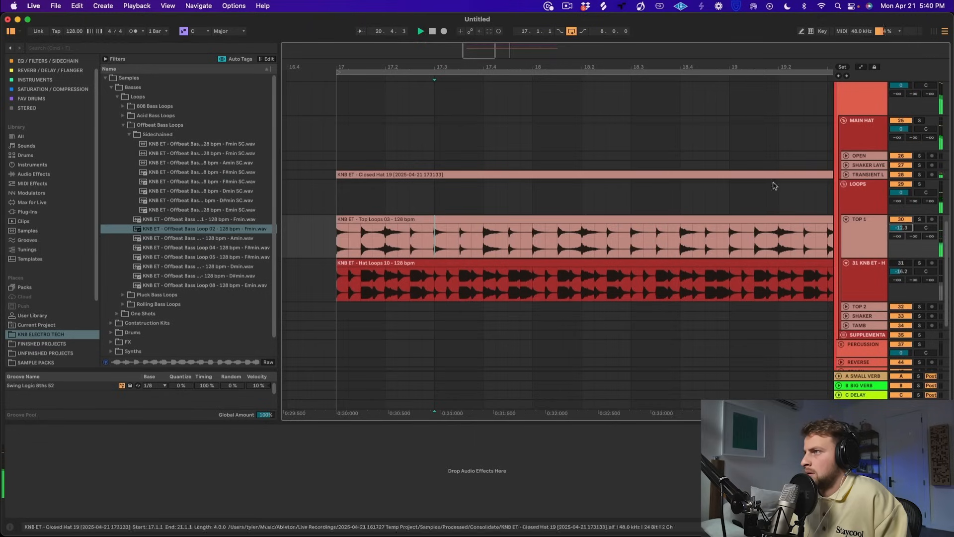
# - Fold the MAIN HAT and LOOPS subgroups inside the HATS group
pyautogui.scroll(-5, 456, 63)
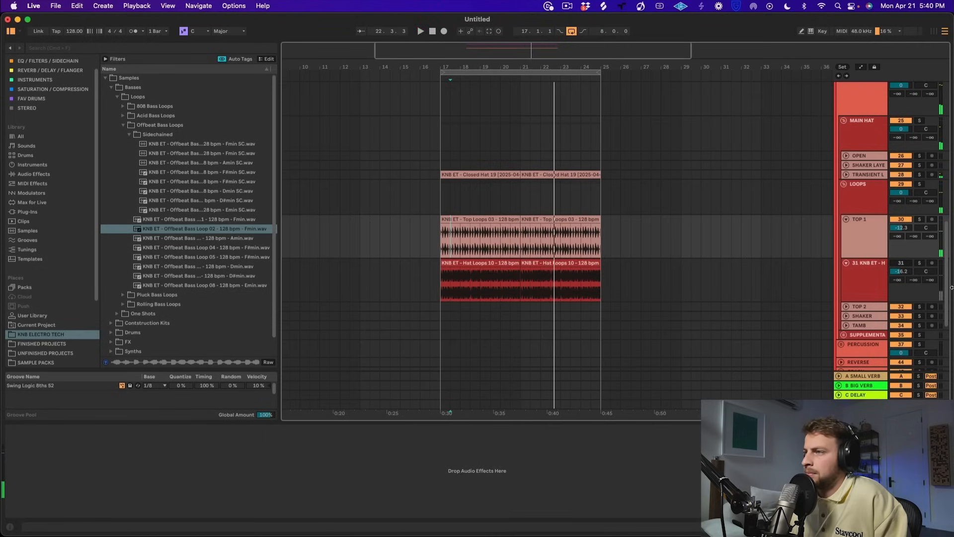
pyautogui.scroll(-2, 750, 228)
pyautogui.click(845, 130)
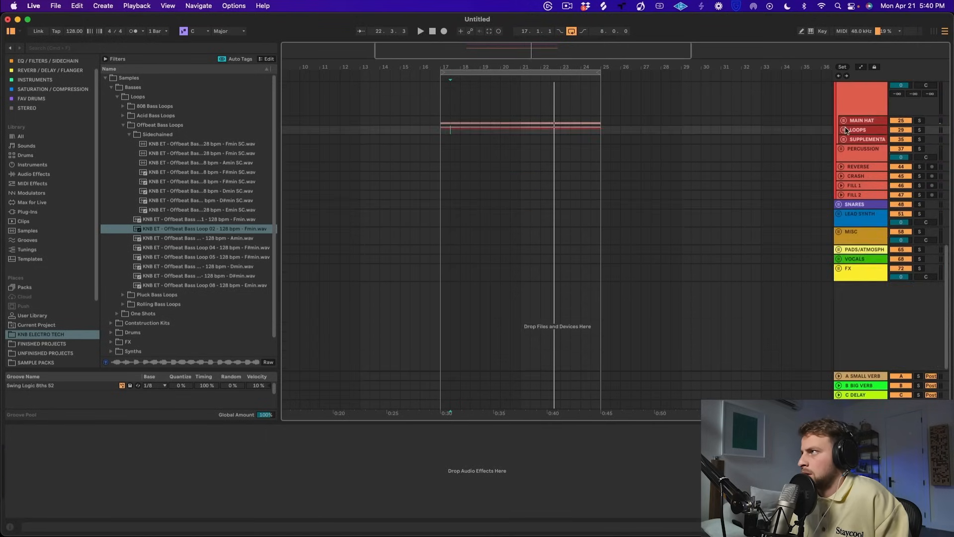
pyautogui.scroll(6, 807, 177)
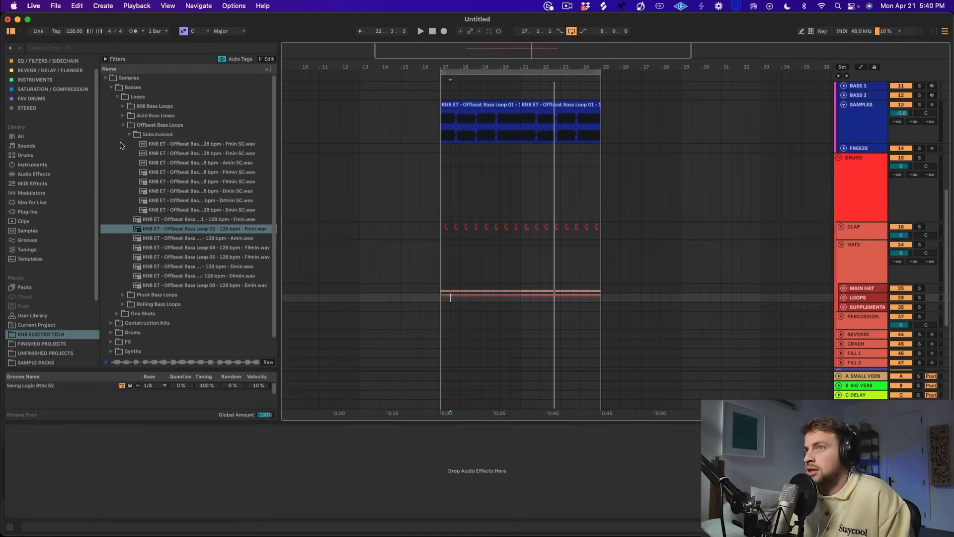
# - Browse the Chopped Vocals and Phrases folders of the KNB Electro Tech vocal samples
pyautogui.click(111, 87)
pyautogui.doubleClick(125, 135)
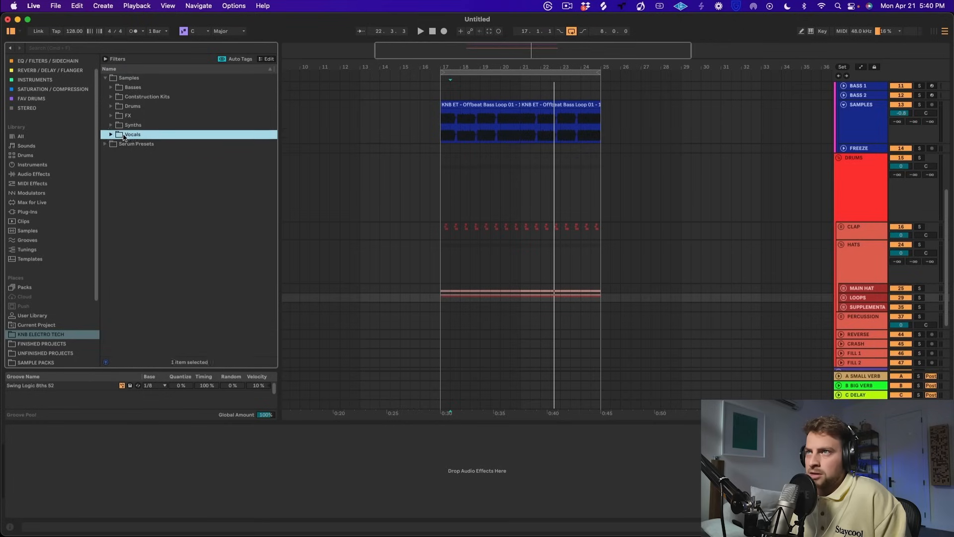
pyautogui.click(119, 154)
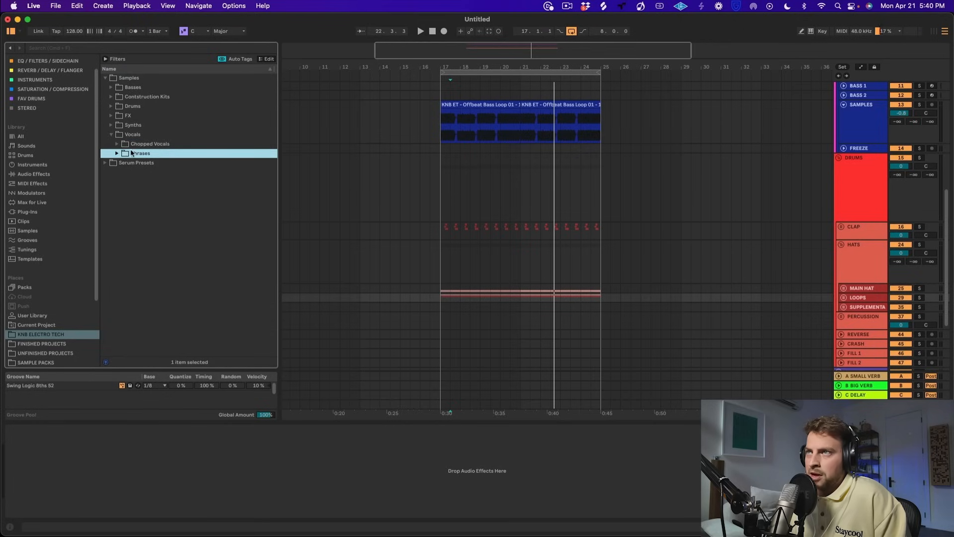
pyautogui.doubleClick(133, 144)
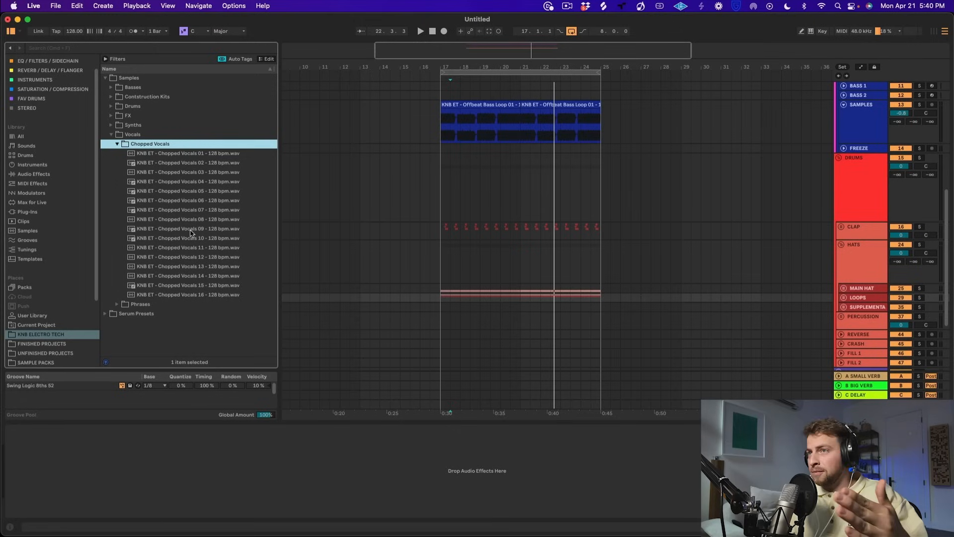
pyautogui.doubleClick(158, 304)
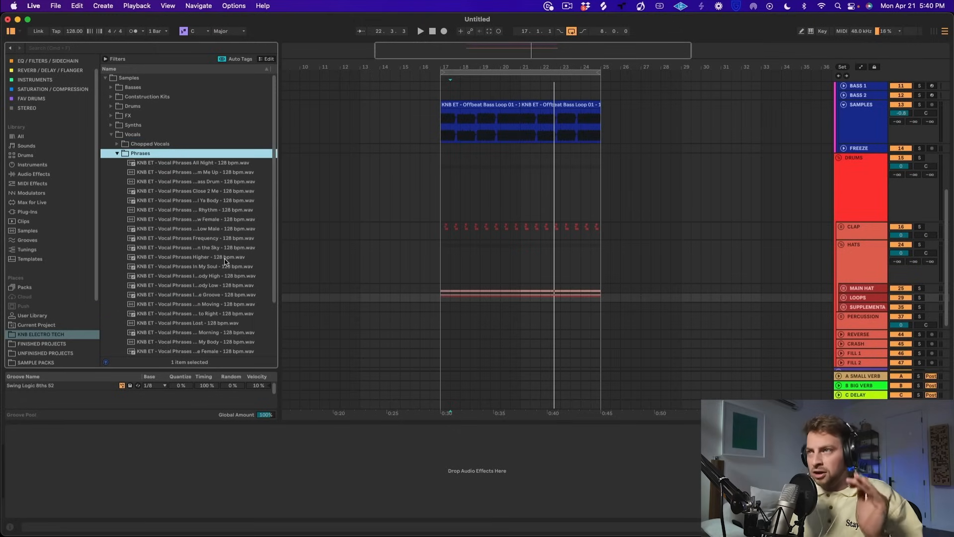
pyautogui.doubleClick(147, 144)
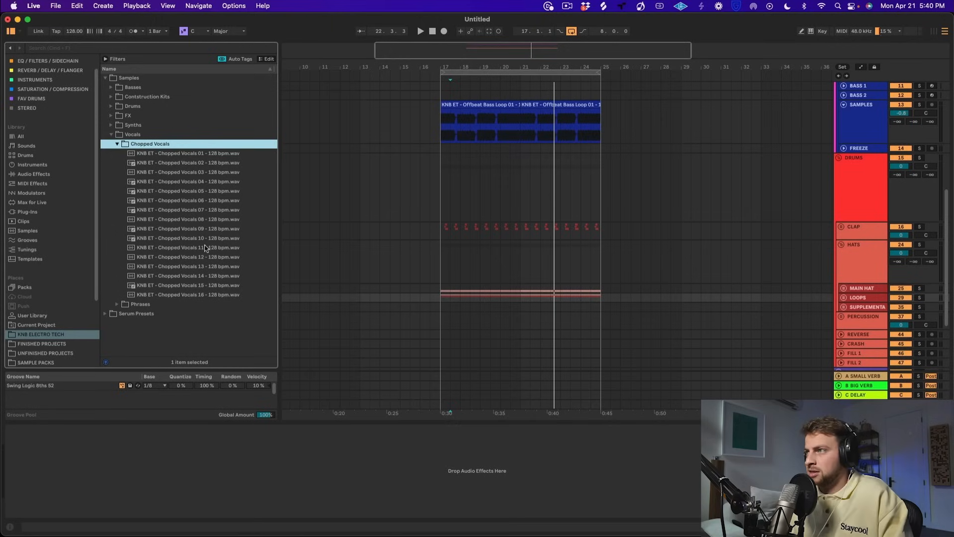
# - Audition the Chopped Vocals samples, working from 16 up to 01 while the groove plays from bar 17
pyautogui.click(194, 256)
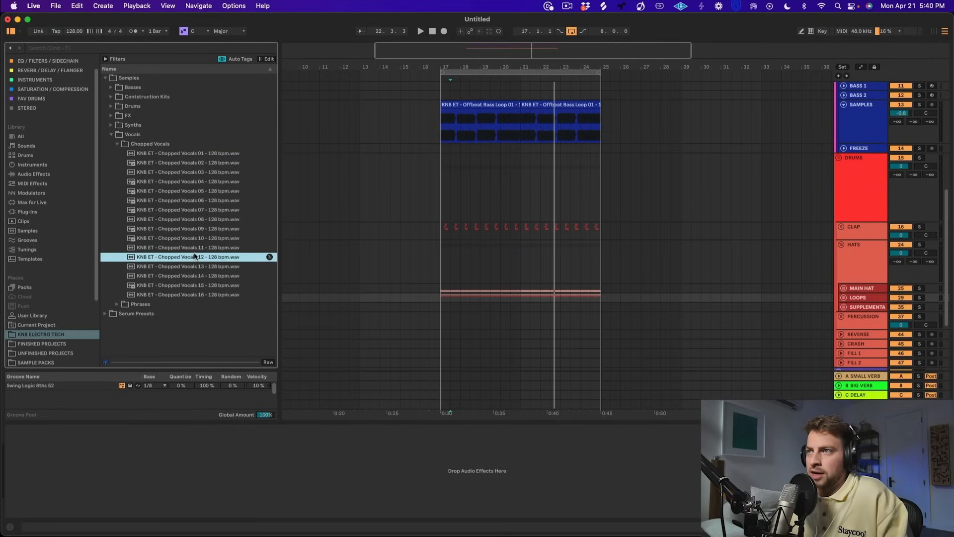
pyautogui.press('Down')
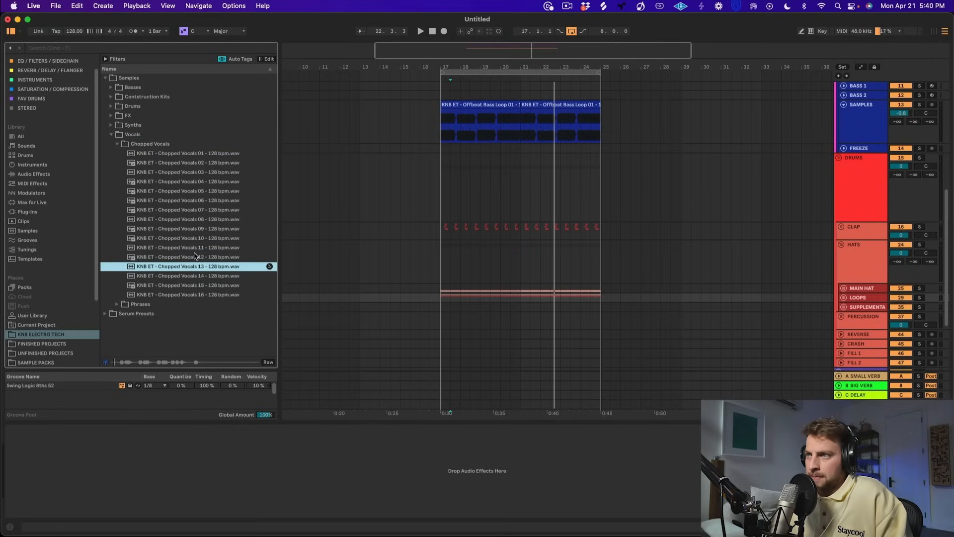
pyautogui.click(440, 179)
pyautogui.press('space')
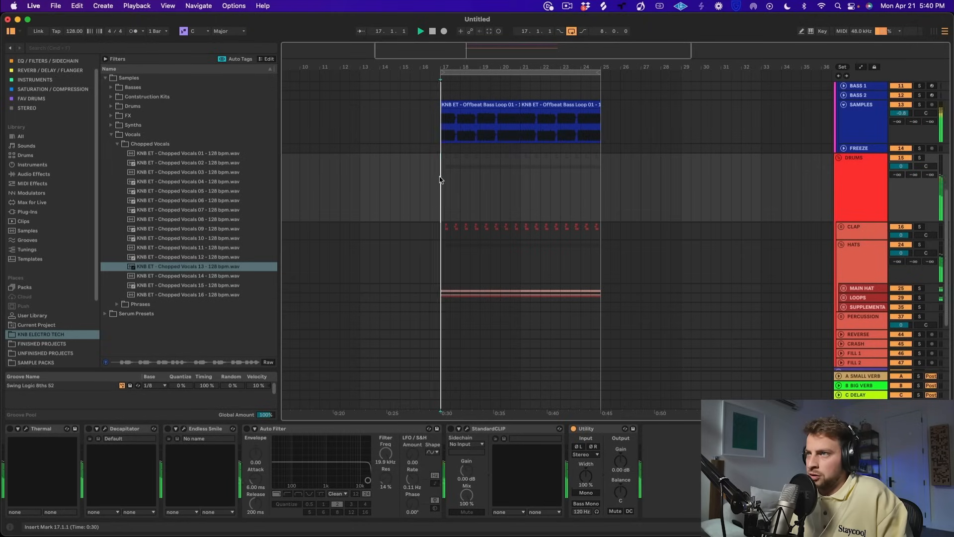
pyautogui.click(228, 294)
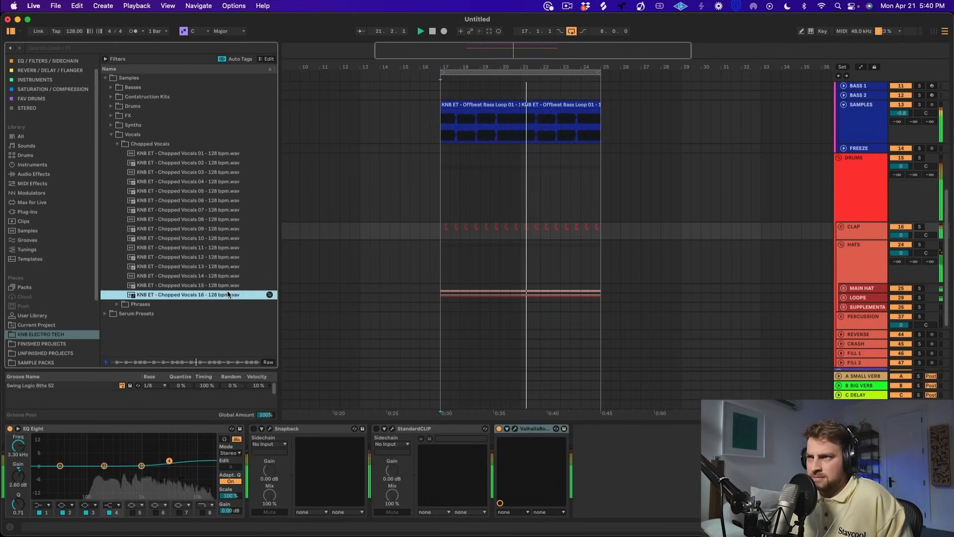
pyautogui.press('Up')
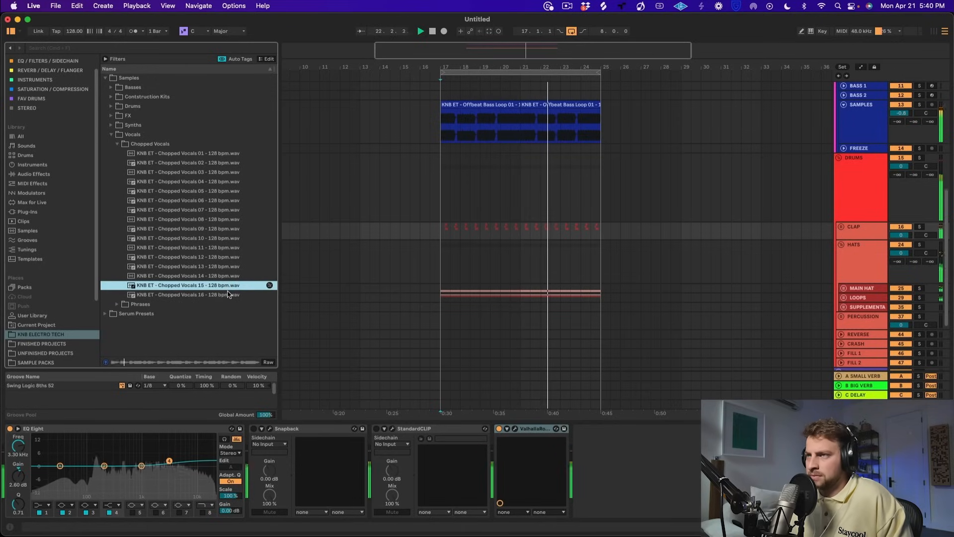
pyautogui.press('Up')
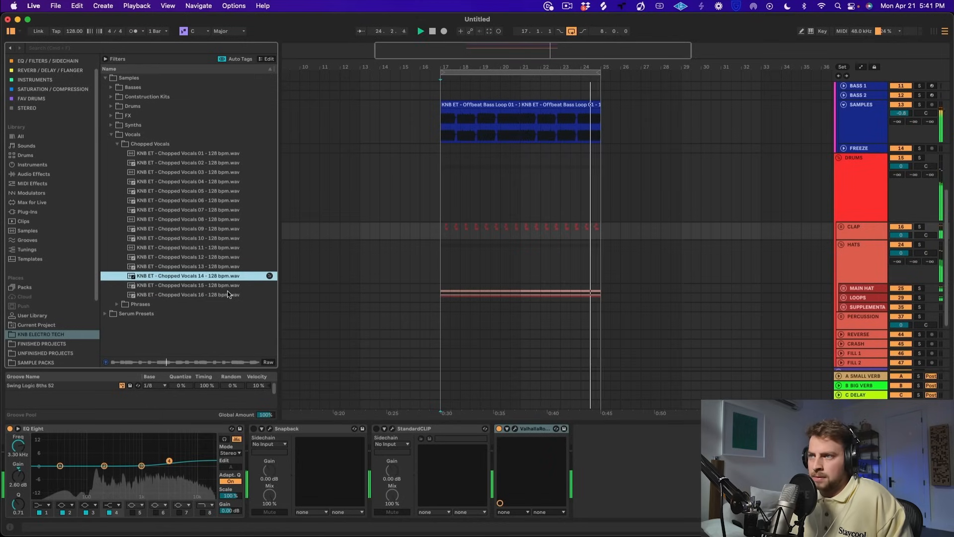
pyautogui.press('Up')
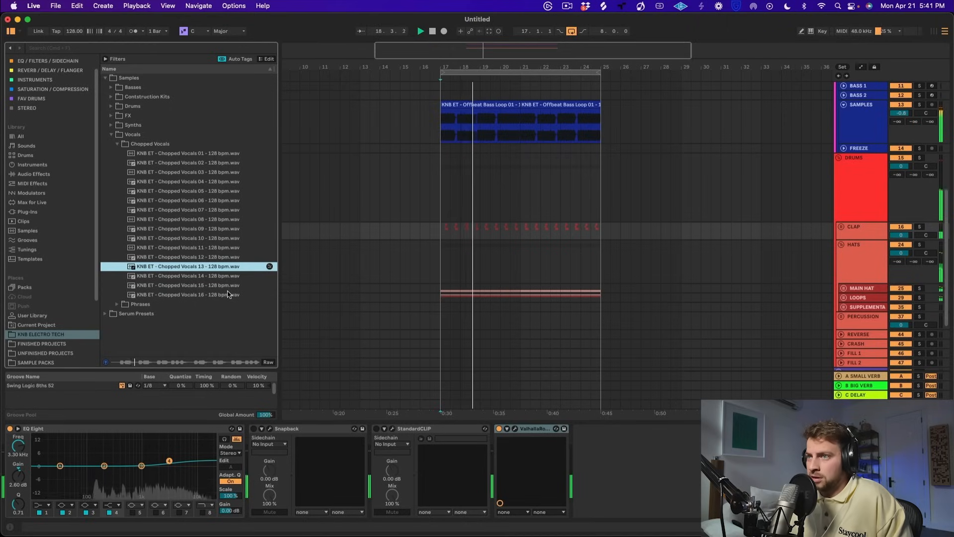
pyautogui.press('Up')
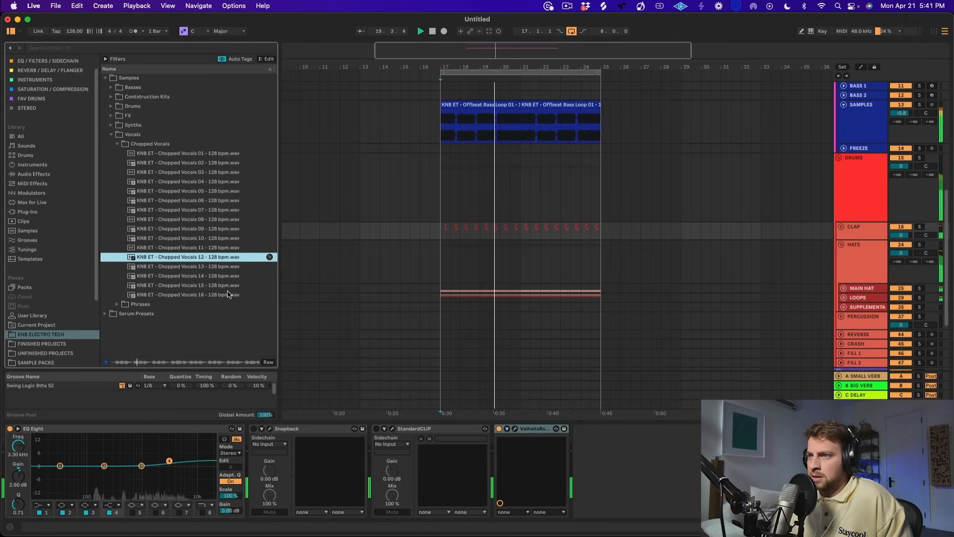
pyautogui.press('Up')
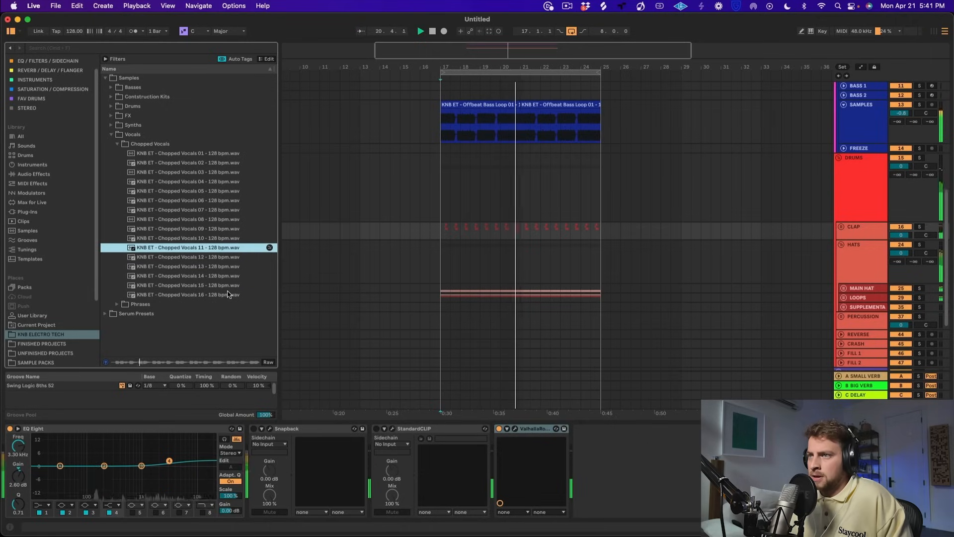
pyautogui.press('Up')
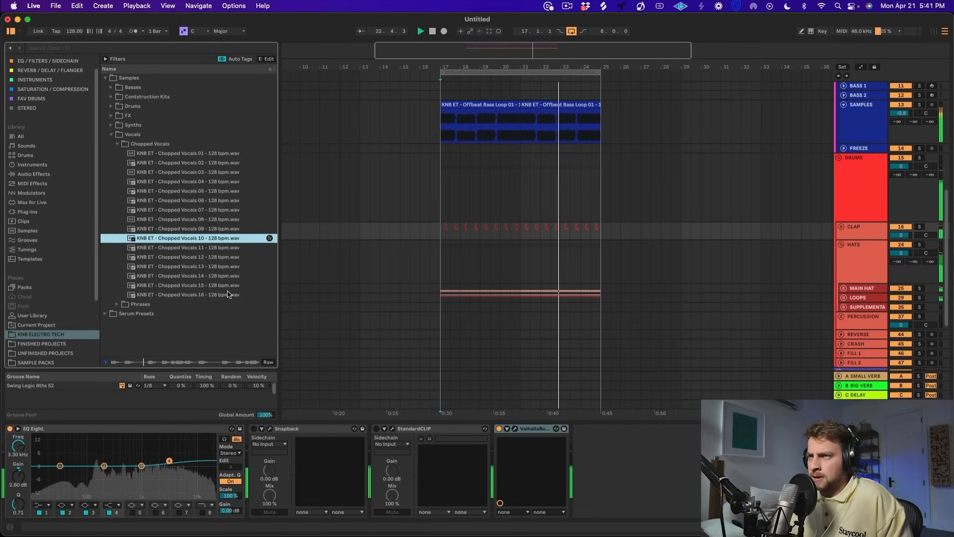
pyautogui.press('Up')
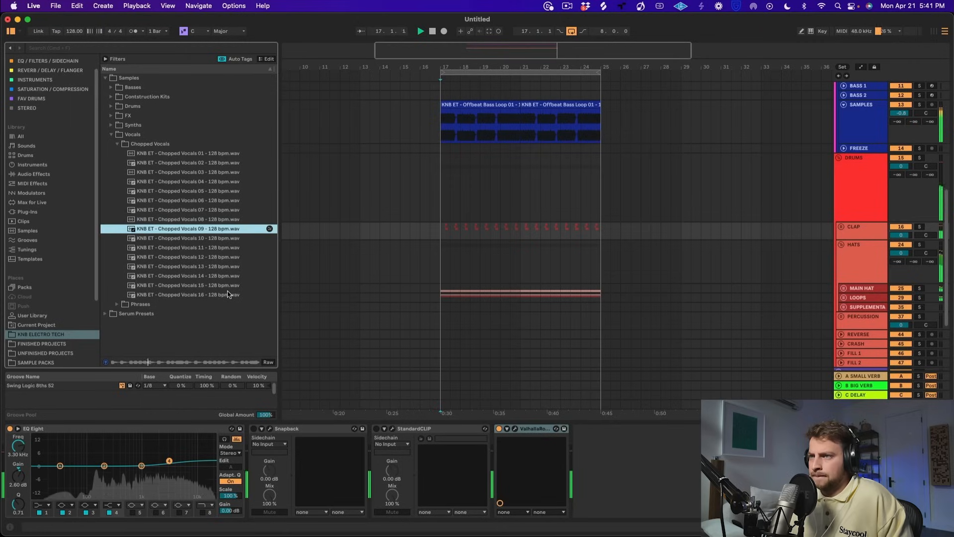
pyautogui.press('Up')
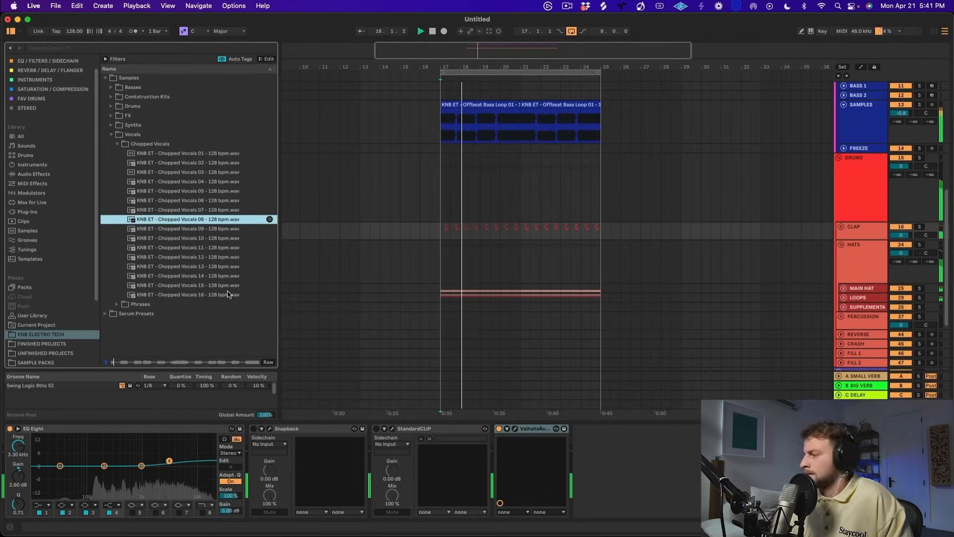
pyautogui.press('Up')
pyautogui.press('Up')
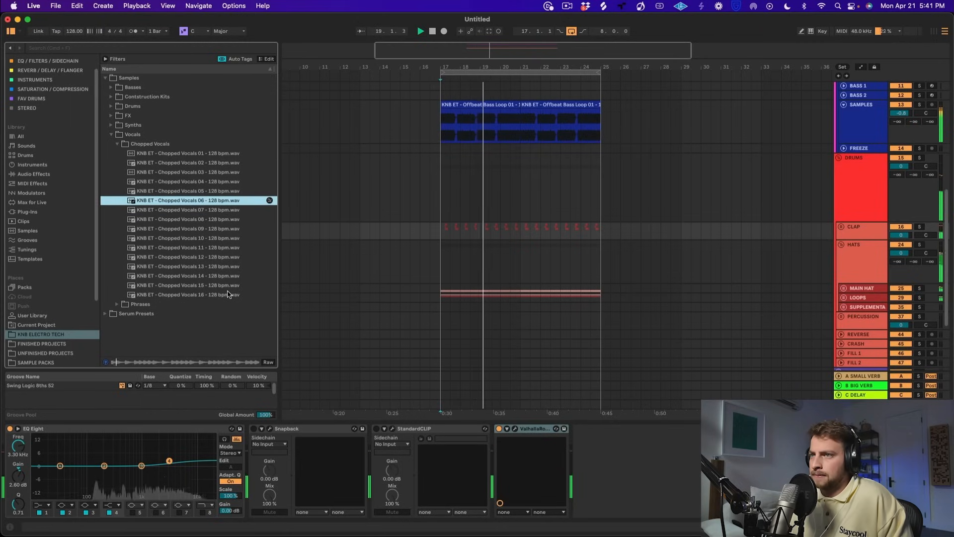
pyautogui.press('Down')
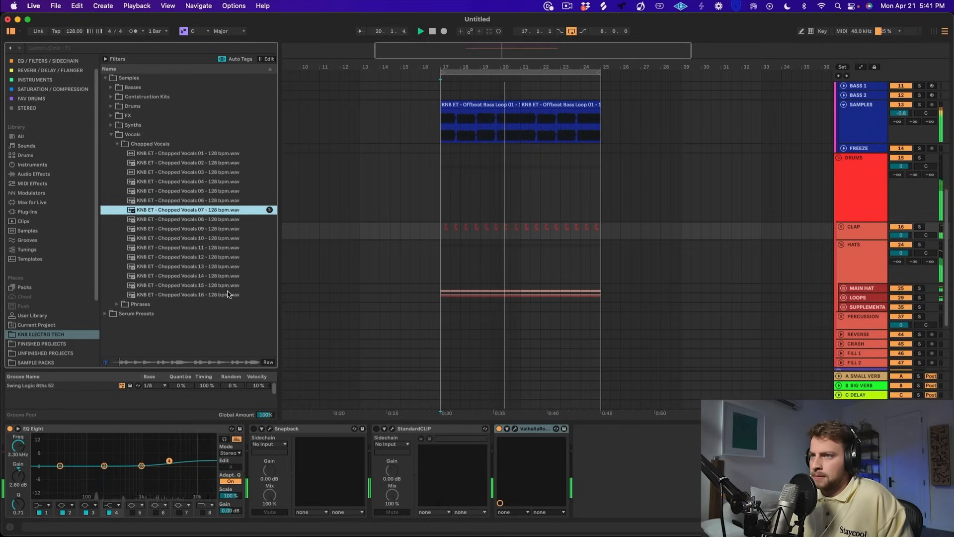
pyautogui.press('Up')
pyautogui.press('Up')
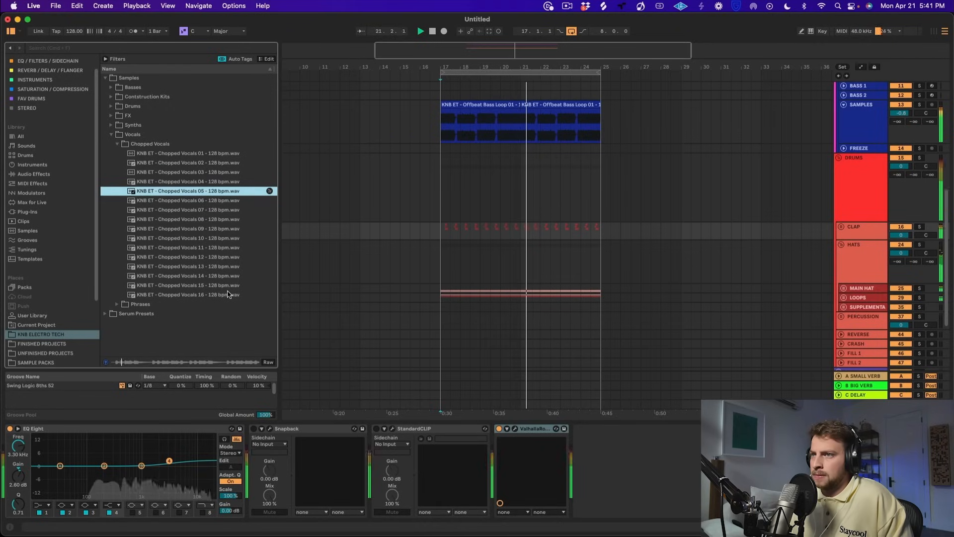
pyautogui.press('Up')
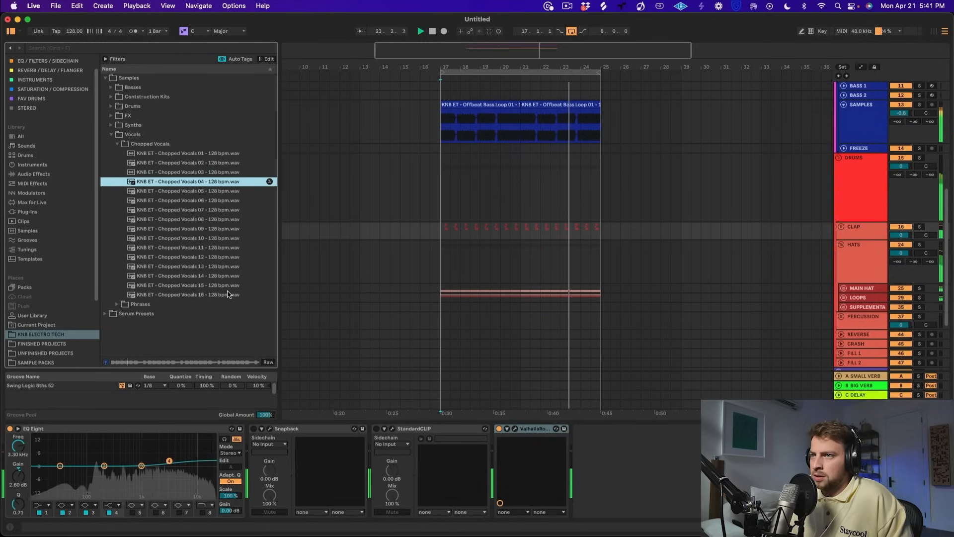
pyautogui.press('Up')
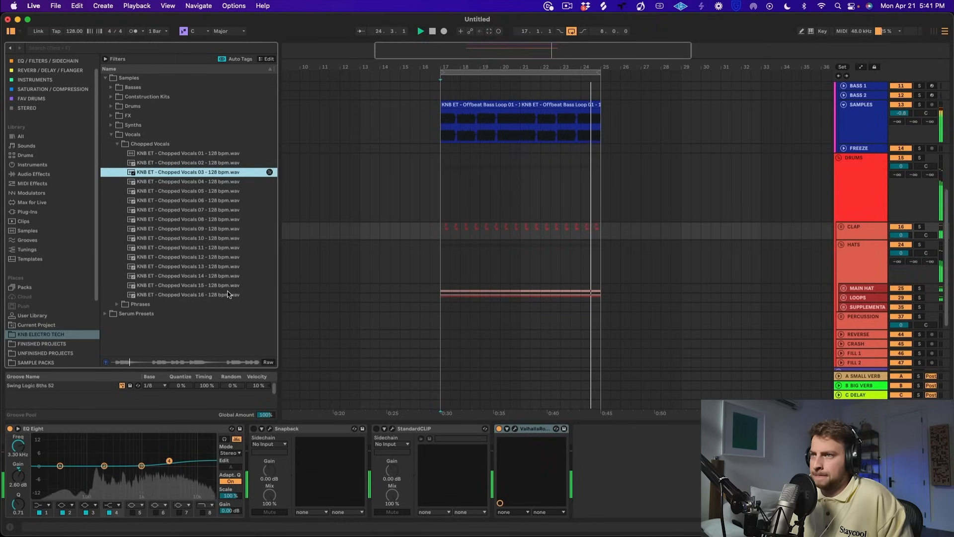
pyautogui.press('Up')
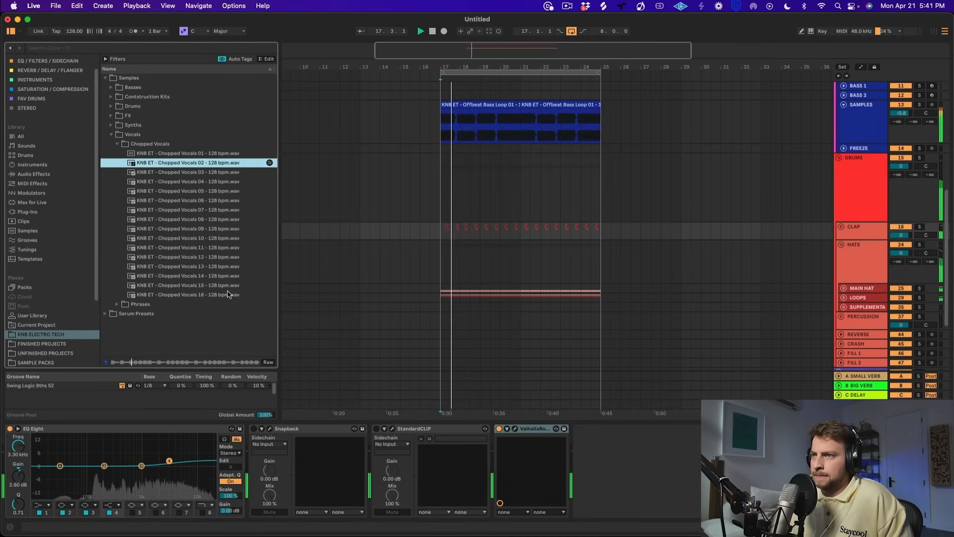
pyautogui.press('Up')
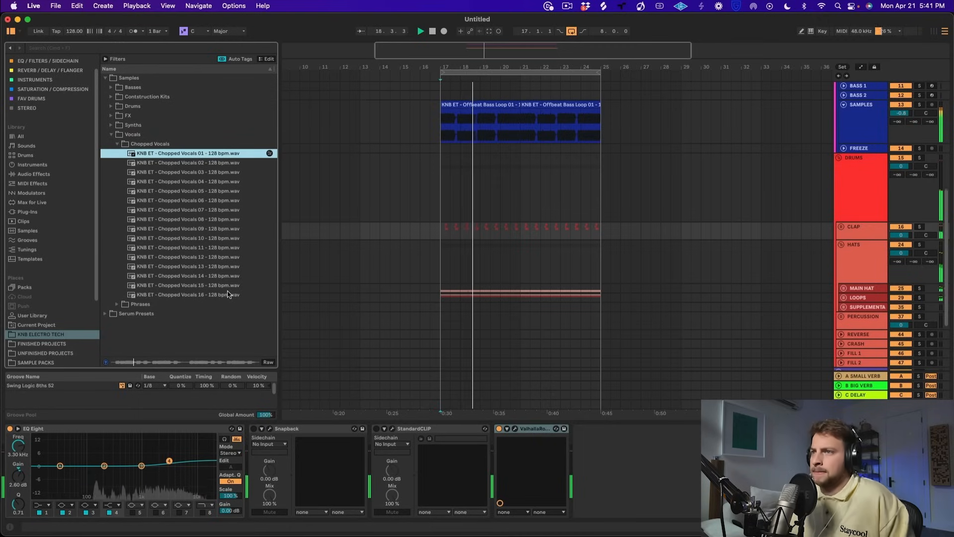
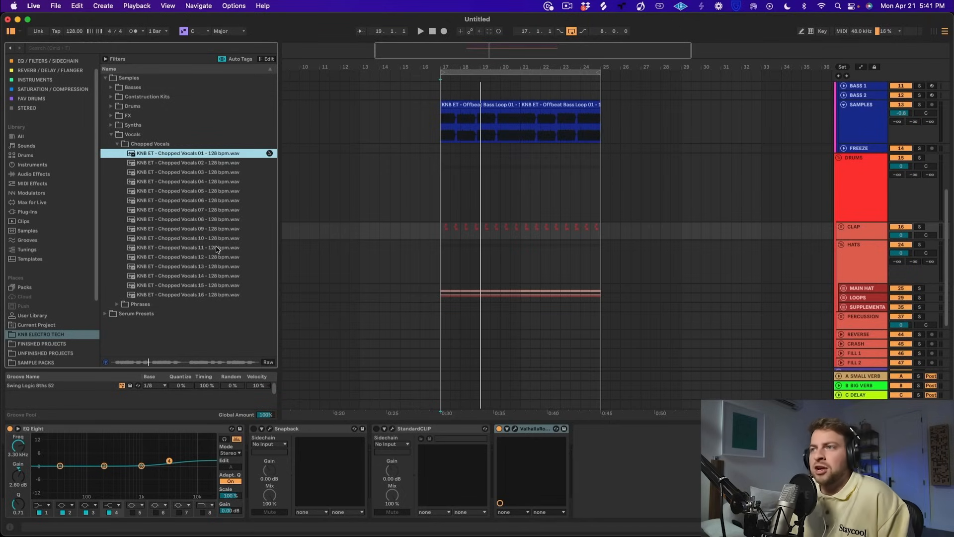
# - Select the Chopped Vocals 14 sample and unfold the VOCALS group with its MAIN and BACKGROUND VOCALS tracks
pyautogui.click(198, 280)
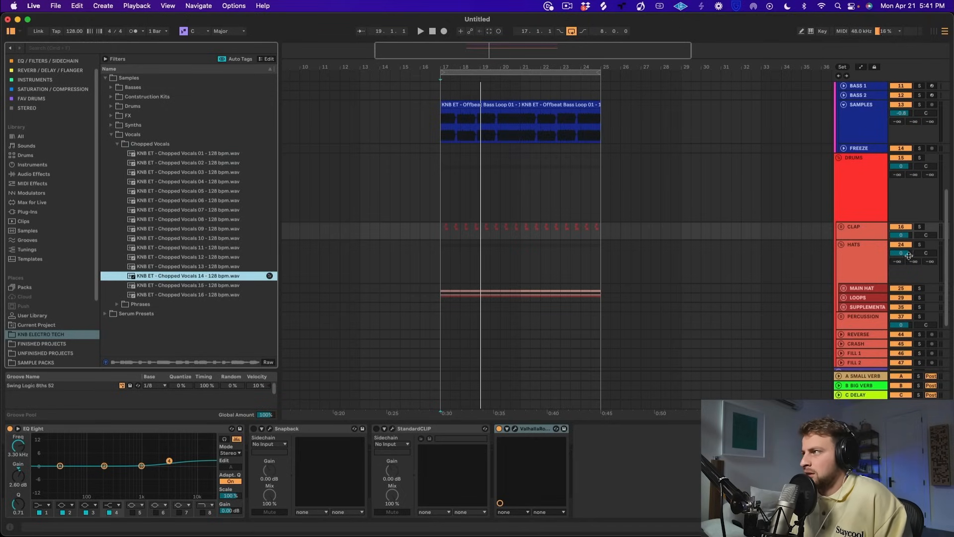
pyautogui.scroll(-4, 877, 286)
pyautogui.click(839, 327)
pyautogui.scroll(-2, 837, 318)
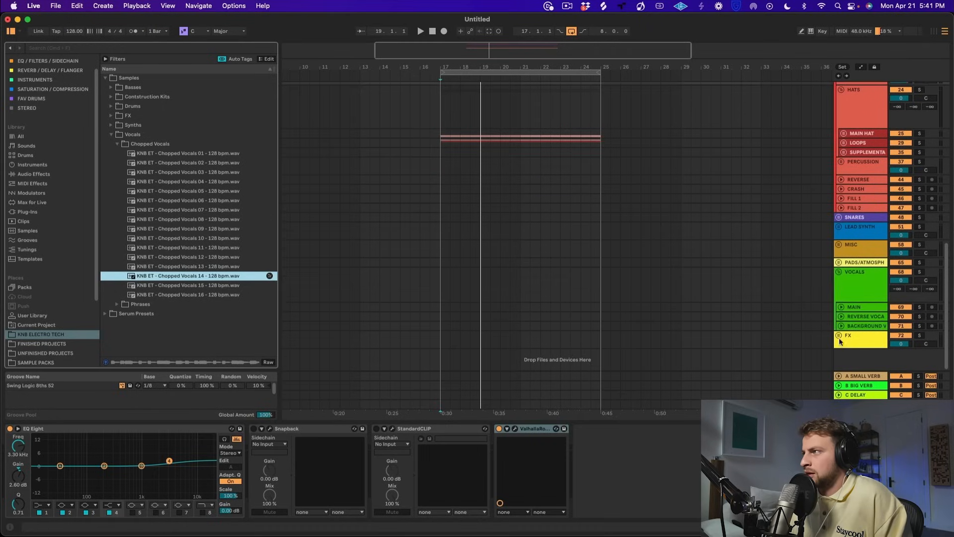
pyautogui.click(837, 308)
pyautogui.scroll(-2, 827, 329)
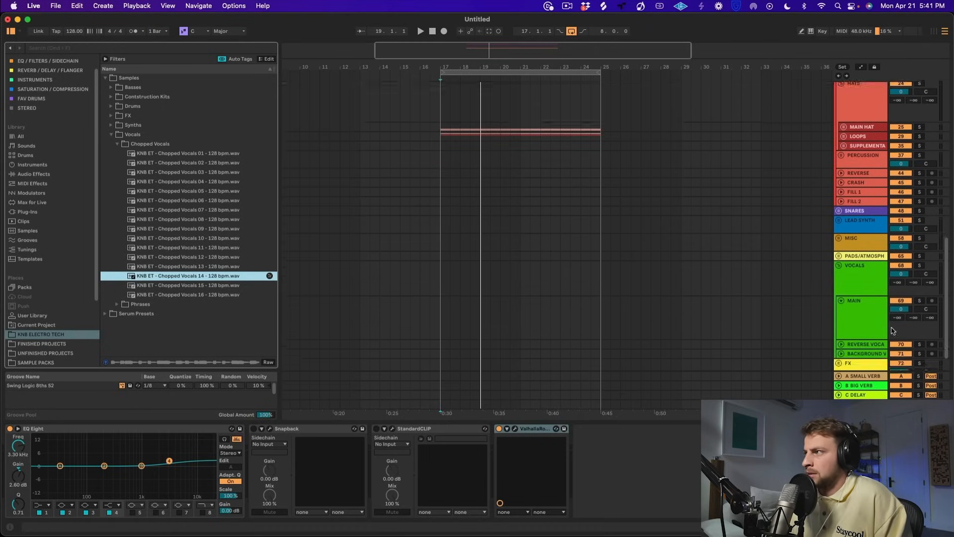
pyautogui.click(841, 327)
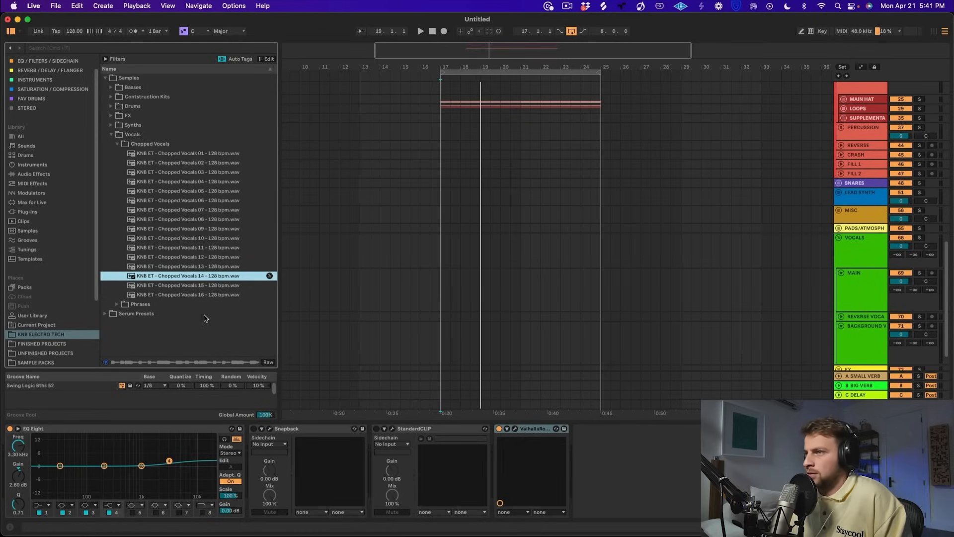
# - Place the Chopped Vocals 14 sample at bar 17 on the BACKGROUND VOCALS track and set the track volume to -5.7 dB
pyautogui.moveTo(167, 279); pyautogui.dragTo(442, 328)
pyautogui.press('space')
pyautogui.moveTo(902, 340); pyautogui.dragTo(902, 348)
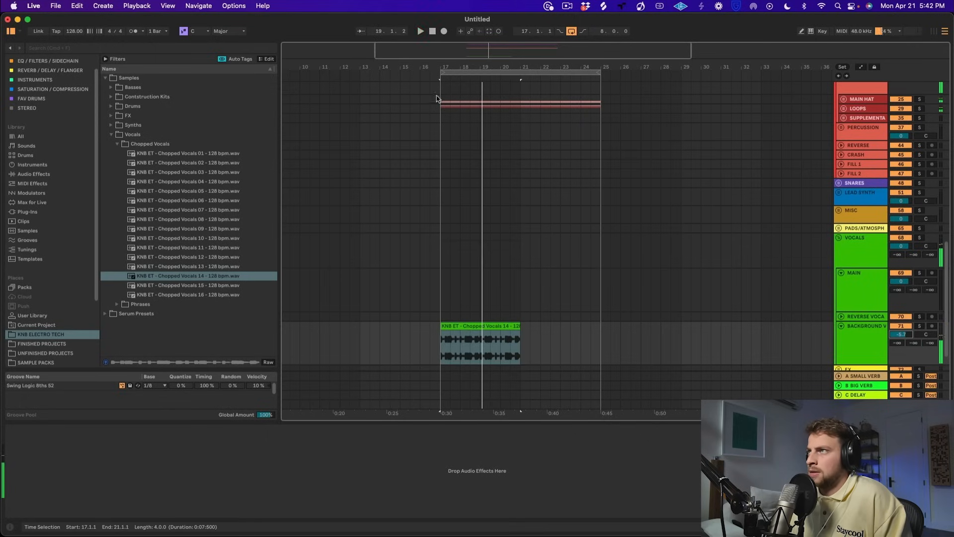
# - Listen through the vocal clip, copy its section from 17.4.1 to 18.2.1 and paste it at 18.2.1
pyautogui.moveTo(465, 67); pyautogui.dragTo(439, 315)
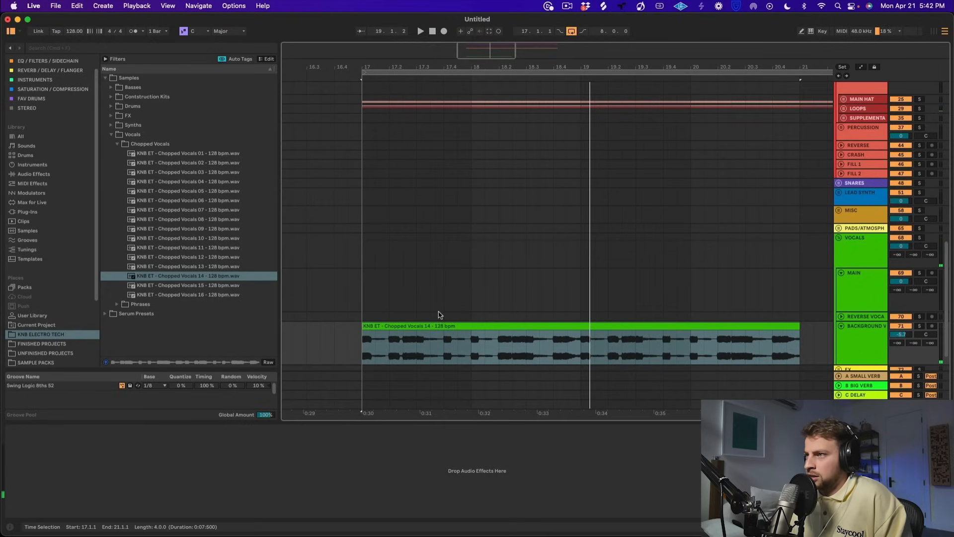
pyautogui.click(444, 348)
pyautogui.press('space')
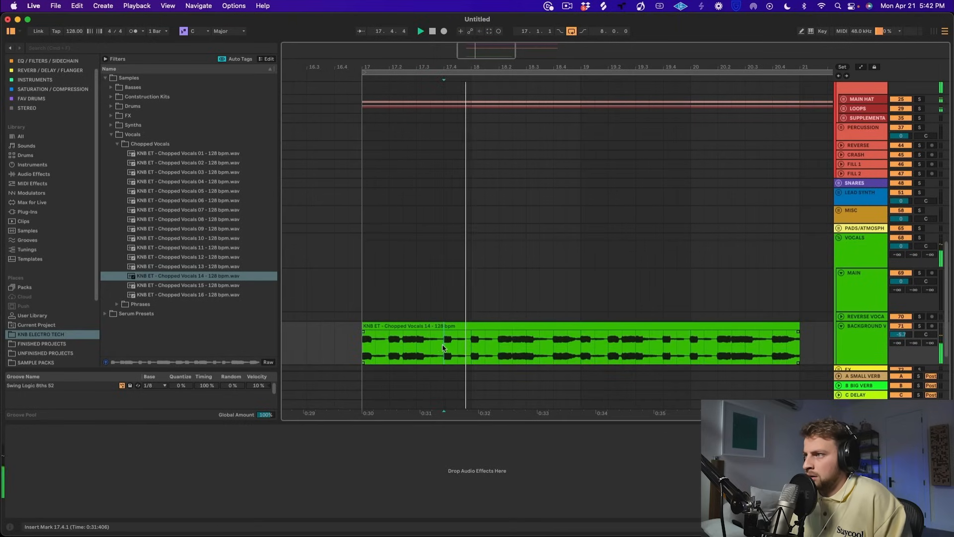
pyautogui.press('space')
pyautogui.moveTo(444, 347); pyautogui.dragTo(458, 340)
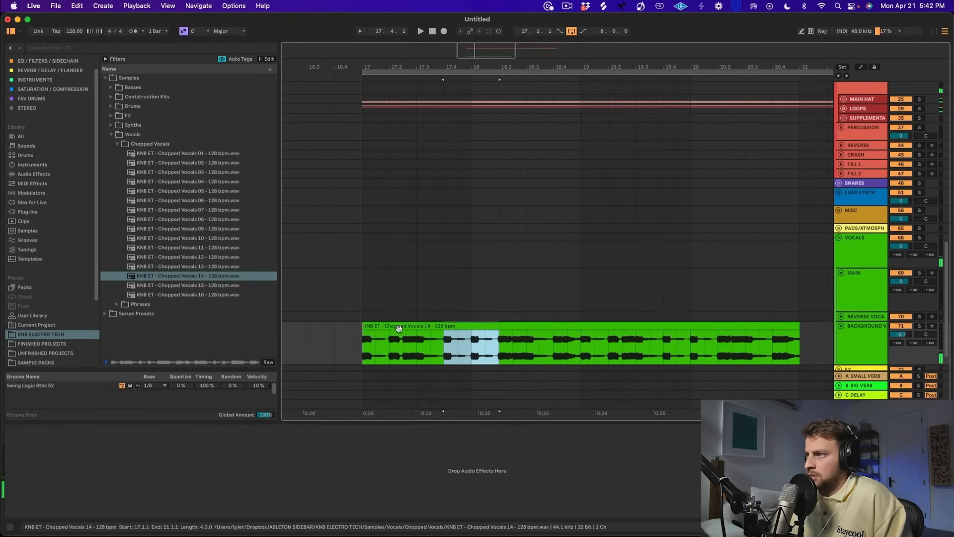
pyautogui.click(363, 354)
pyautogui.press('space')
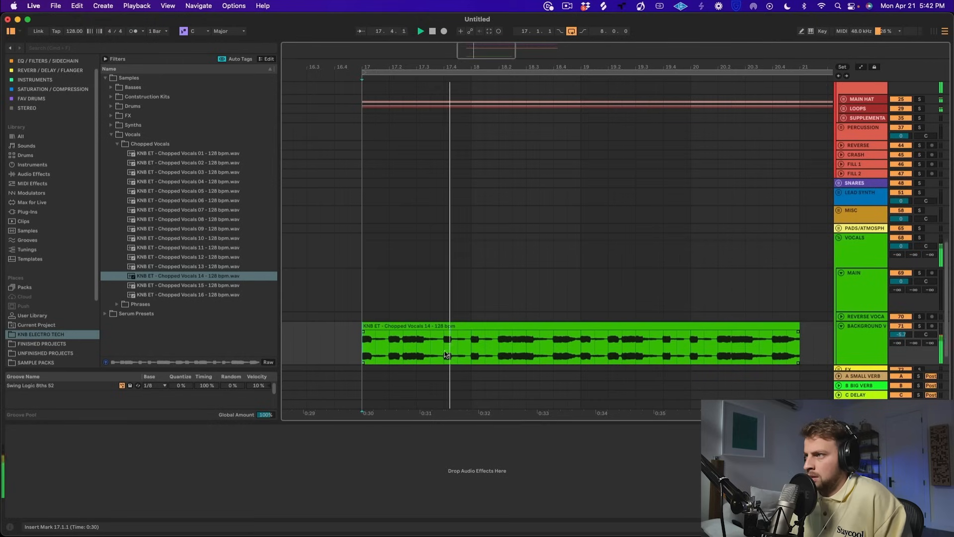
pyautogui.click(498, 345)
pyautogui.press('super+v')
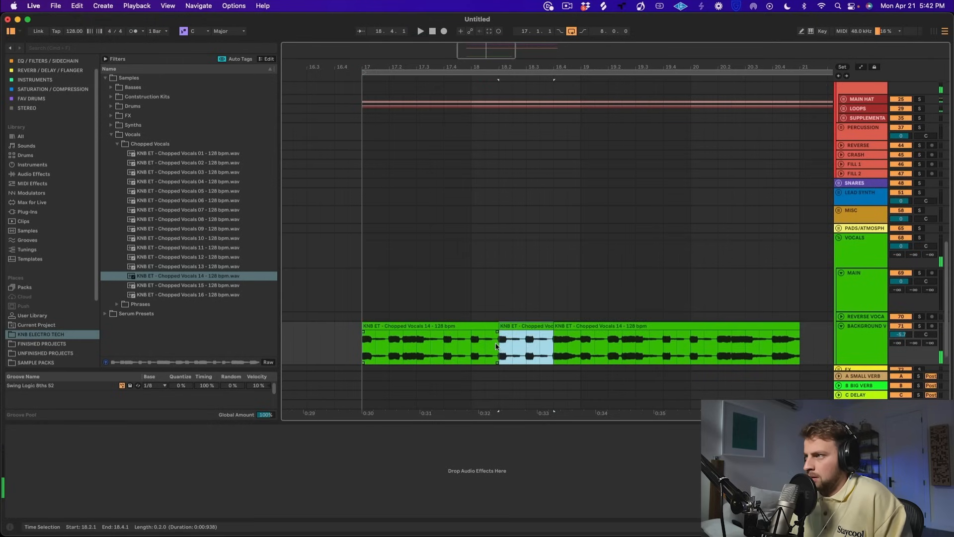
# - Extend the start of the vocal clip following the pasted chop back to 18.3.1 and play the edited phrase
pyautogui.moveTo(555, 329); pyautogui.dragTo(526, 328)
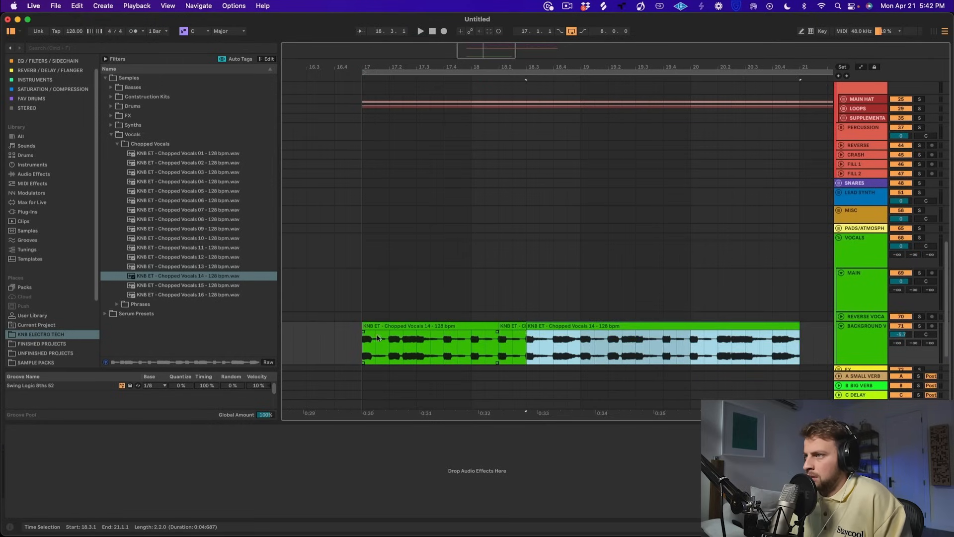
pyautogui.click(350, 345)
pyautogui.press('space')
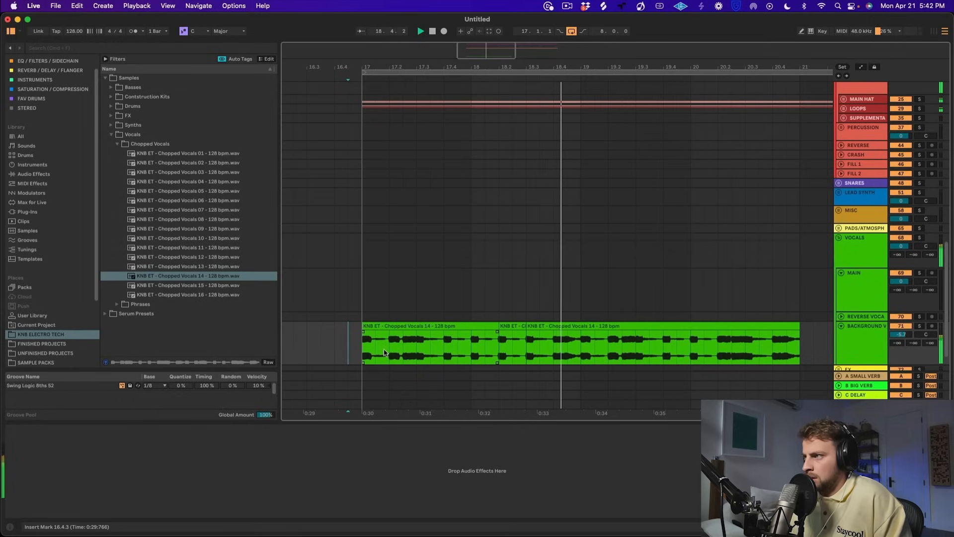
# - Keep the edited vocal phrase up to 19.1.1 and duplicate it to fill bars 17 through 24
pyautogui.click(570, 328)
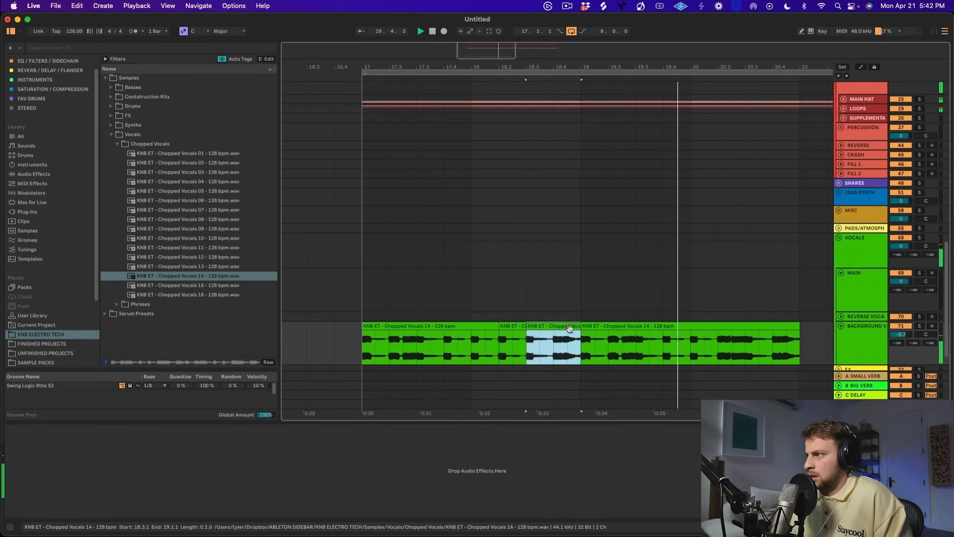
pyautogui.keyDown('shift'); pyautogui.click(391, 324); pyautogui.keyUp('shift')
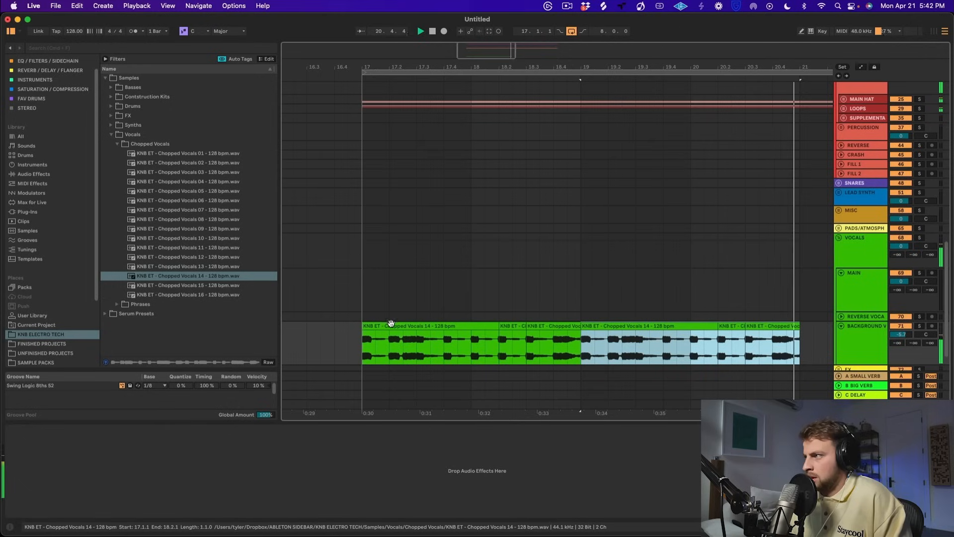
pyautogui.press('space')
pyautogui.keyDown('shift'); pyautogui.click(394, 328); pyautogui.keyUp('shift')
pyautogui.press('super+d')
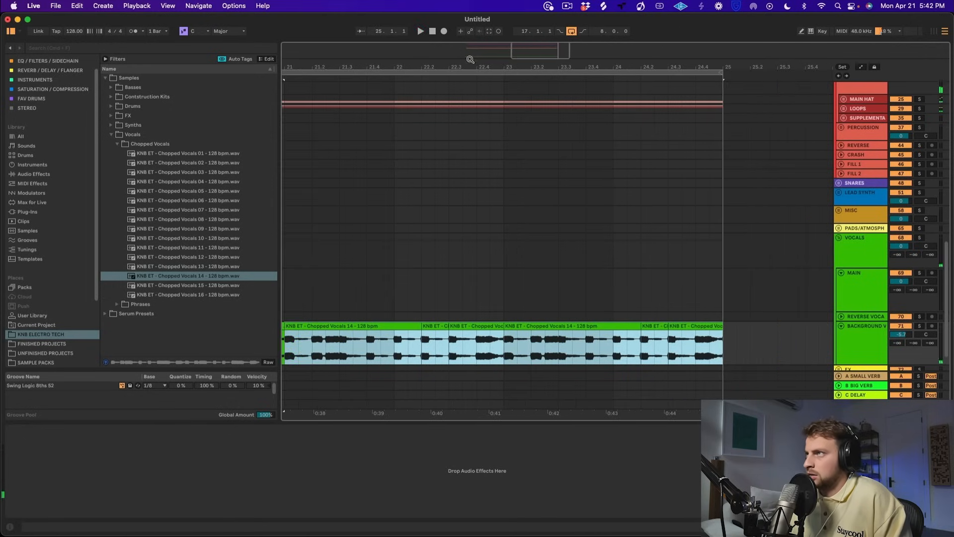
# - Lower the BACKGROUND VOCALS track volume and show the track's device chain
pyautogui.scroll(-3, 620, 153)
pyautogui.moveTo(900, 334); pyautogui.dragTo(901, 340)
pyautogui.doubleClick(867, 338)
pyautogui.scroll(1, 473, 119)
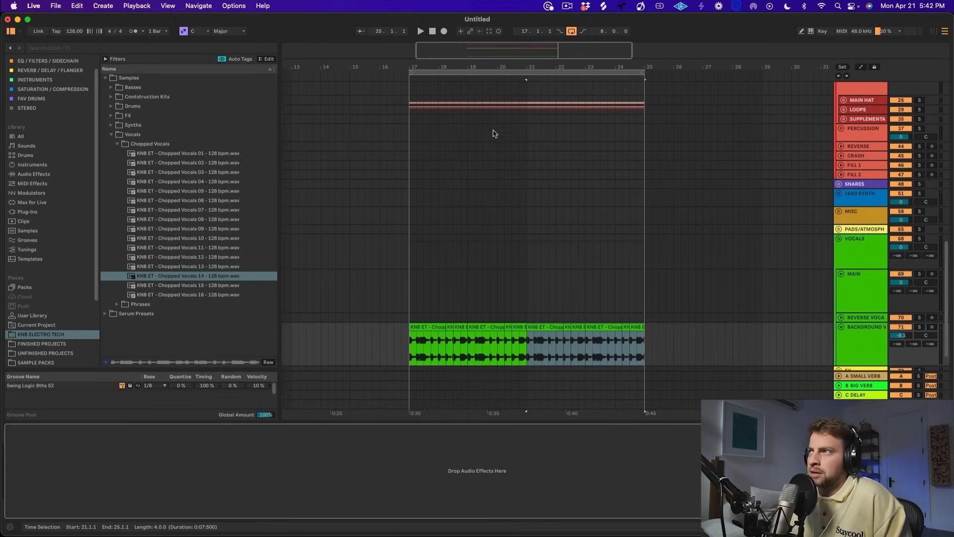
# - Add Kickstart 2 from the EQ / Filters / Sidechain collection to the BACKGROUND VOCALS track and play the groove
pyautogui.scroll(2, 41, 96)
pyautogui.click(58, 79)
pyautogui.click(143, 134)
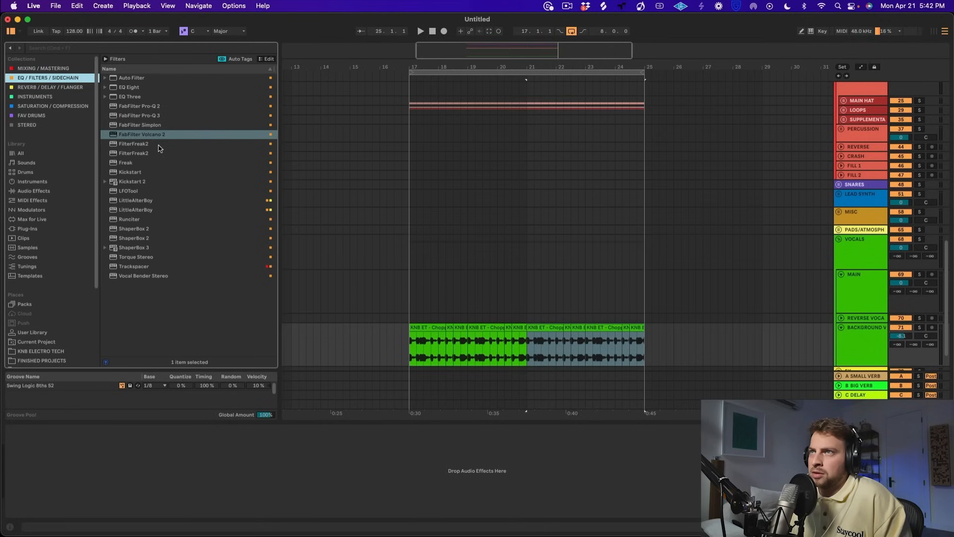
pyautogui.doubleClick(138, 183)
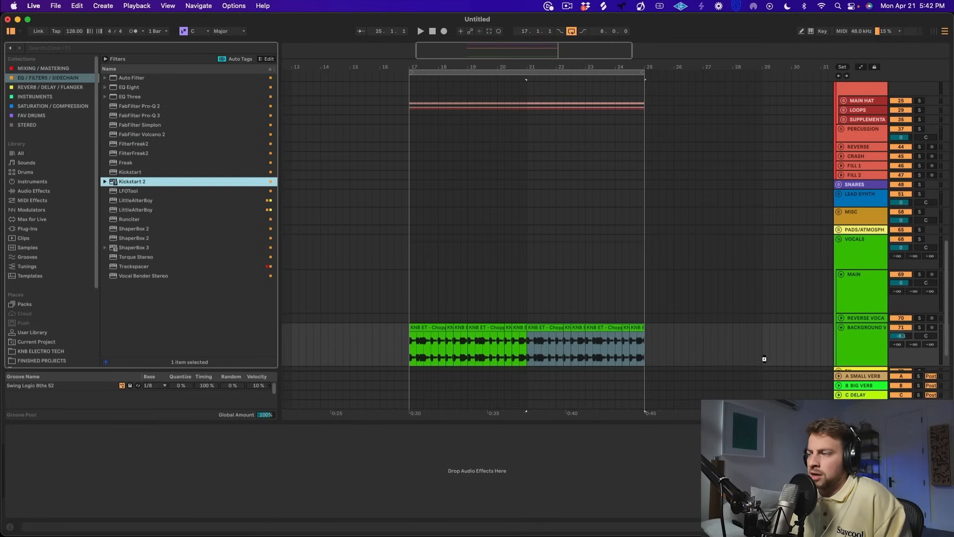
pyautogui.press('space')
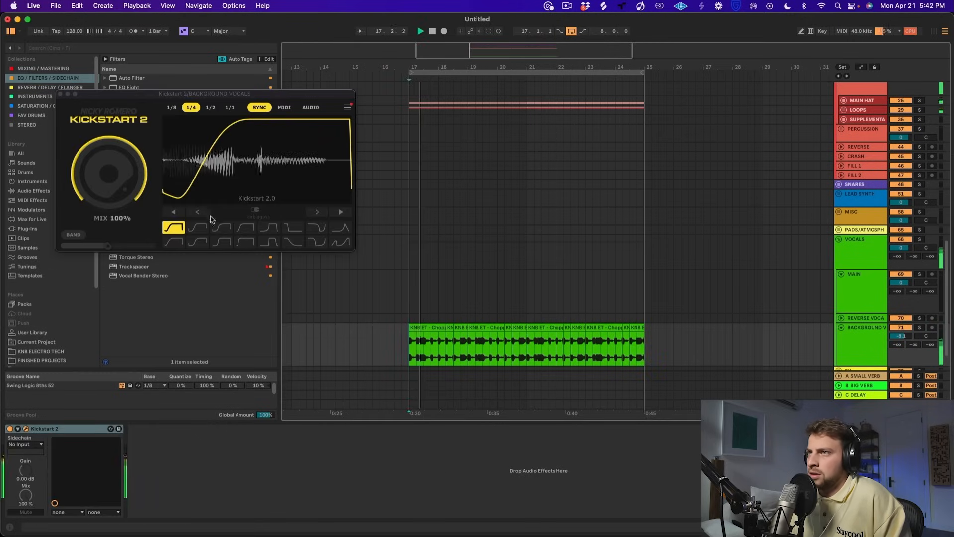
# - Choose the second ducking curve in Kickstart 2, reduce its mix and close the plug-in window
pyautogui.click(198, 227)
pyautogui.moveTo(119, 173); pyautogui.dragTo(118, 203)
pyautogui.click(60, 93)
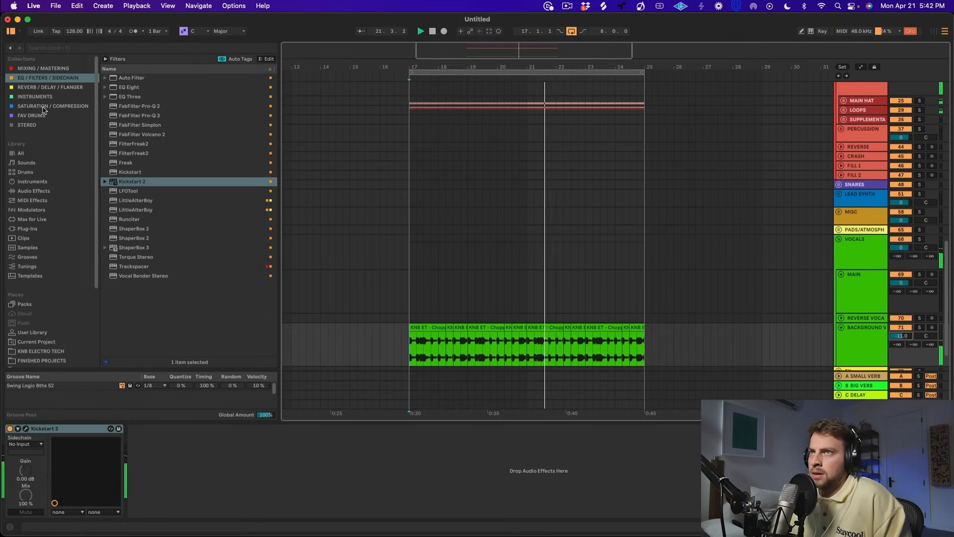
# - Add Ableton's Delay to the BACKGROUND VOCALS track with 23% feedback and 24% dry/wet
pyautogui.click(47, 88)
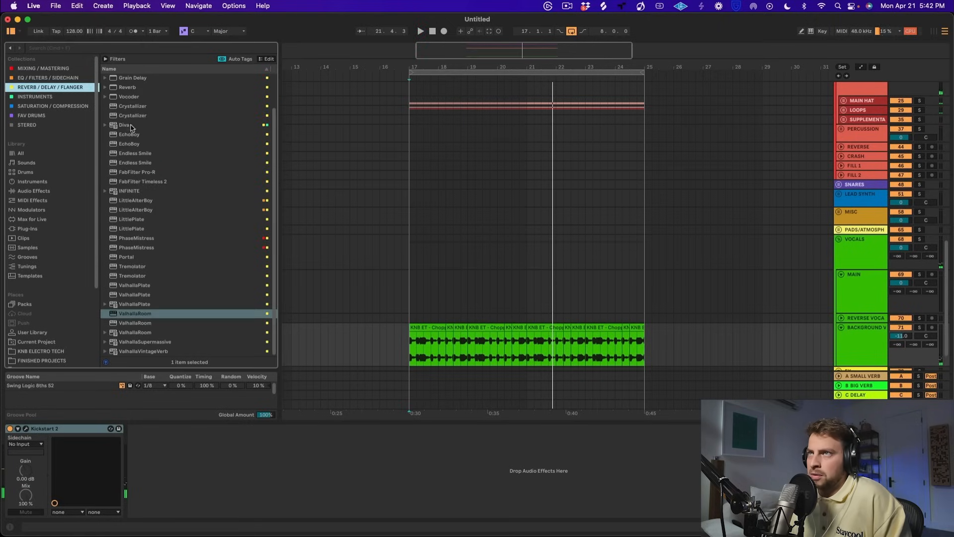
pyautogui.scroll(2, 131, 115)
pyautogui.doubleClick(138, 98)
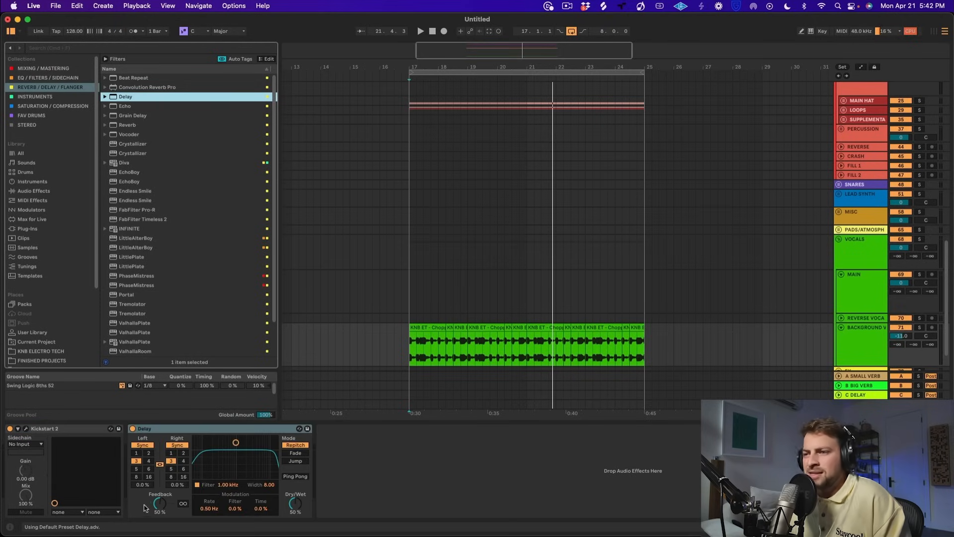
pyautogui.moveTo(146, 507); pyautogui.dragTo(146, 514)
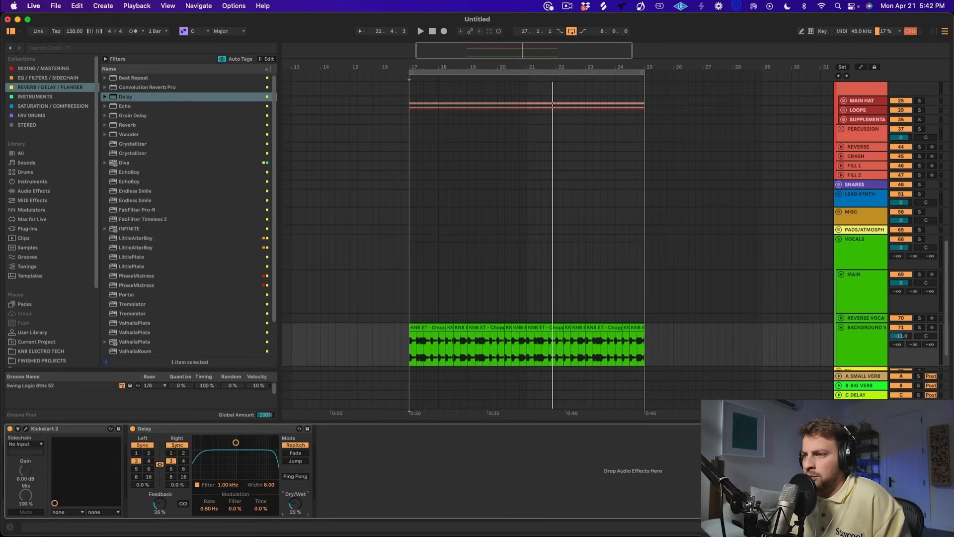
pyautogui.press('space')
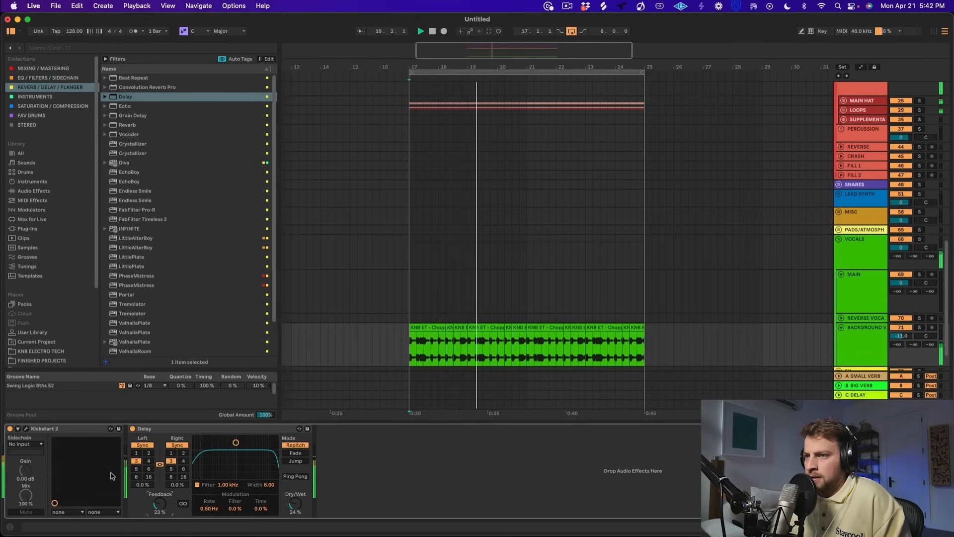
# - Move Kickstart 2 after the Delay in the chain and set the BACKGROUND VOCALS track volume to -14.1 dB
pyautogui.moveTo(83, 430); pyautogui.dragTo(342, 495)
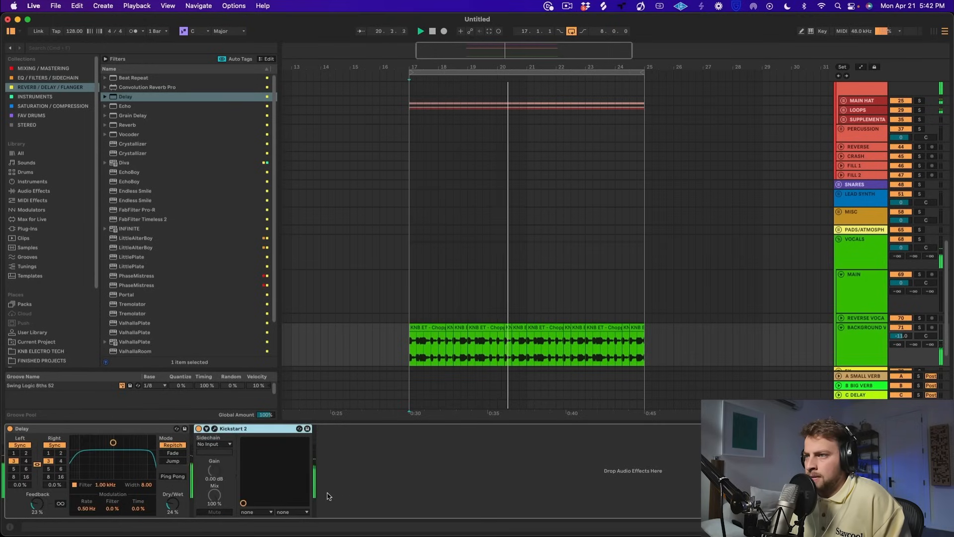
pyautogui.moveTo(904, 336)
pyautogui.mouseDown()
pyautogui.moveTo(903, 346)
pyautogui.moveTo(905, 336)
pyautogui.mouseUp()
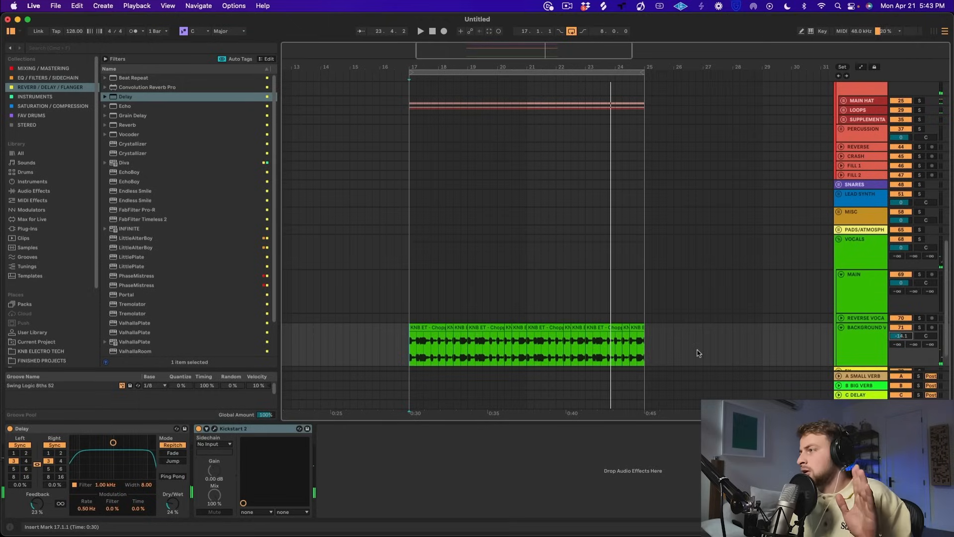
# - Fold the VOCALS group and browse the Instruments collection down to the Serum 2 synth
pyautogui.click(839, 240)
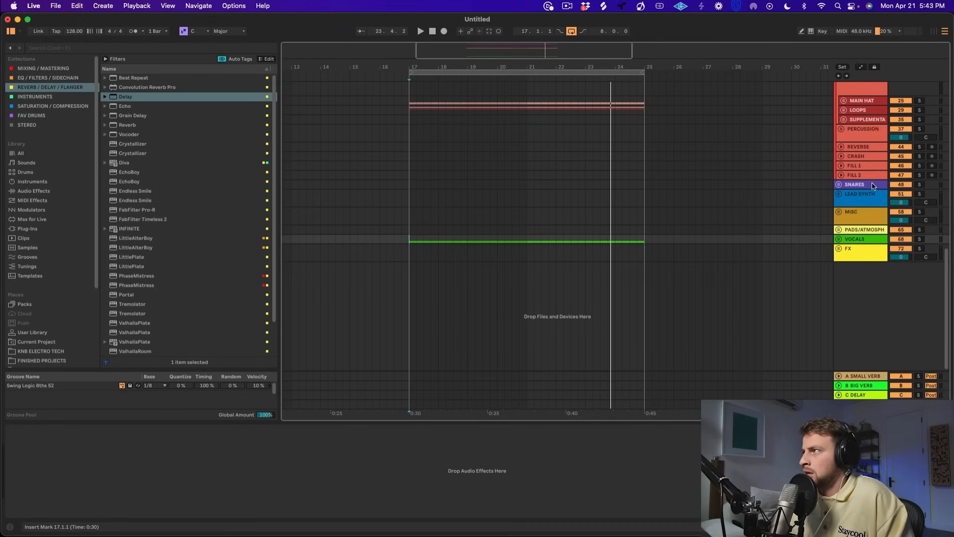
pyautogui.scroll(3, 857, 185)
pyautogui.click(26, 97)
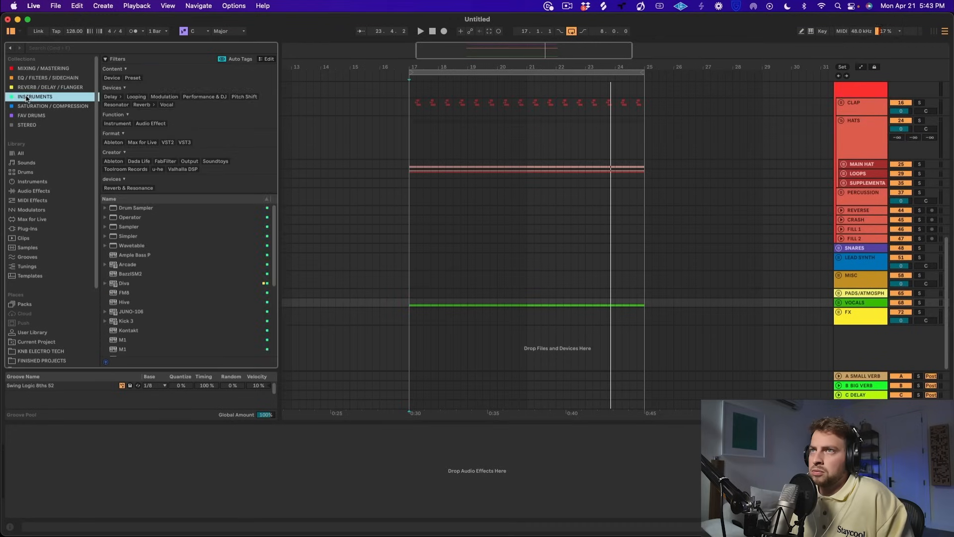
pyautogui.scroll(-5, 216, 298)
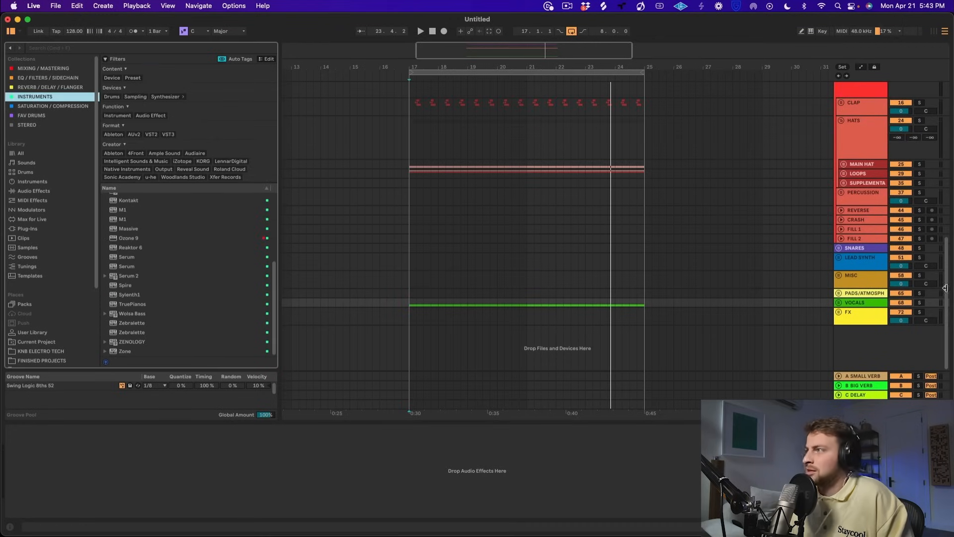
# - Unfold the LEAD SYNTH group and replace the Serum instrument on its SERUM track with Serum 2
pyautogui.click(841, 264)
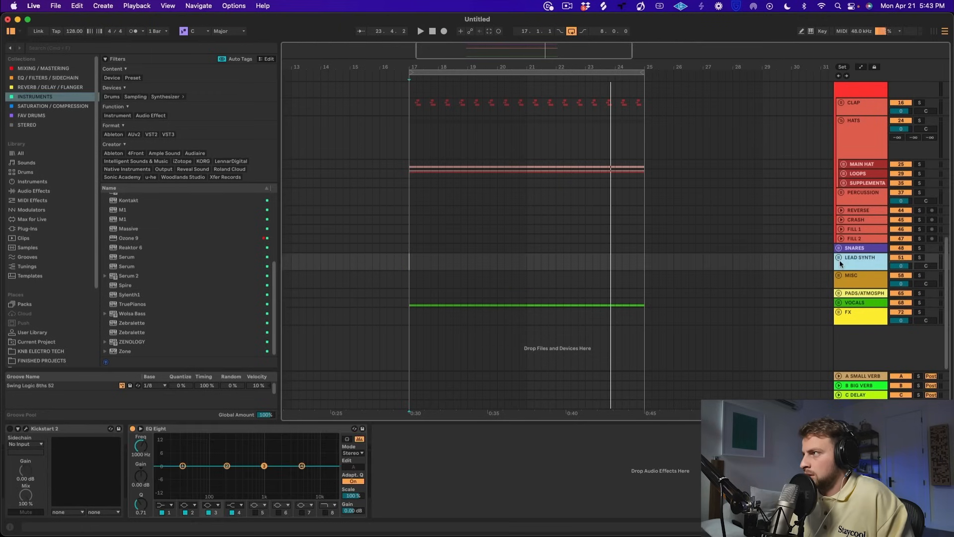
pyautogui.click(843, 250)
pyautogui.click(839, 258)
pyautogui.click(849, 300)
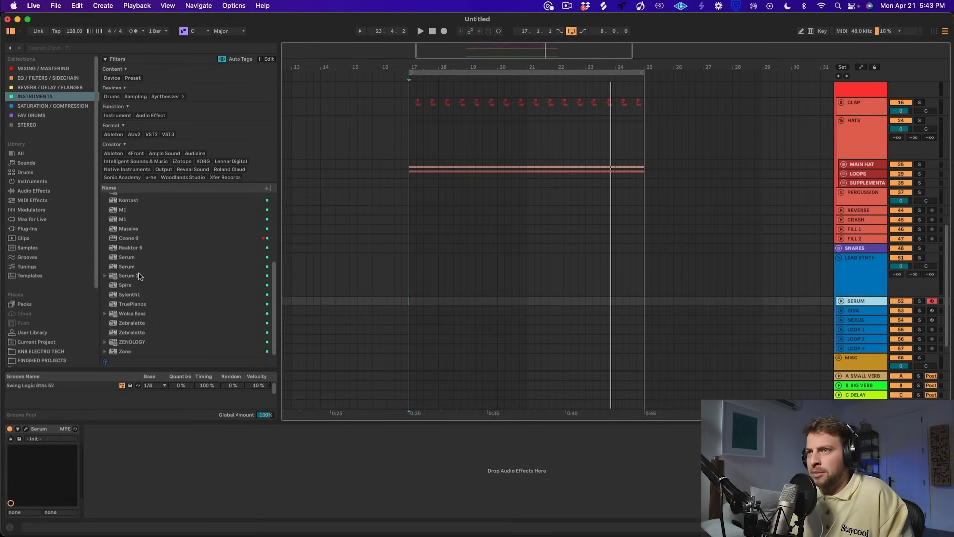
pyautogui.moveTo(139, 276); pyautogui.dragTo(43, 452)
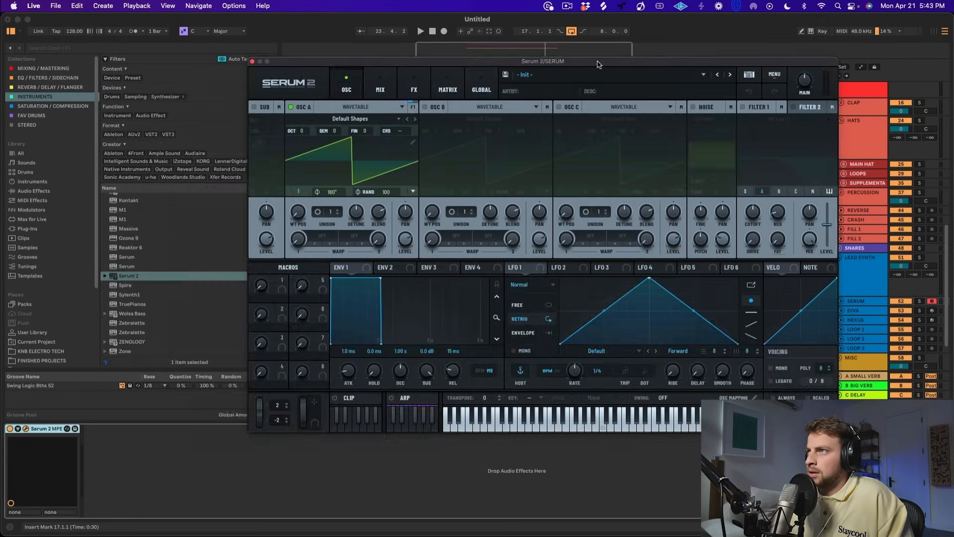
# - Load the LEAD - STAB - Corridor preset from the KICK & BASS - ELECTRO TECH folder of the S1 presets into Serum 2
pyautogui.moveTo(599, 63); pyautogui.dragTo(476, 44)
pyautogui.click(482, 59)
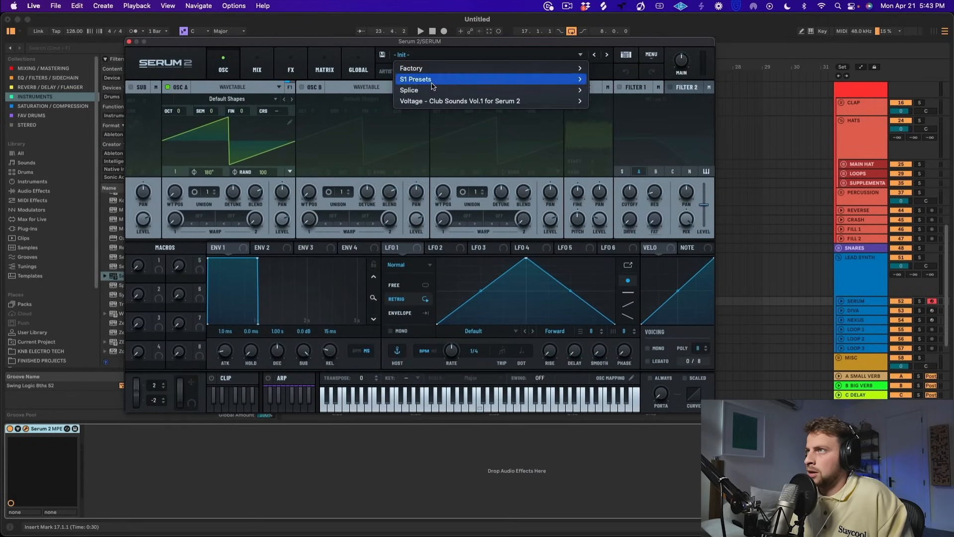
pyautogui.moveTo(495, 84)
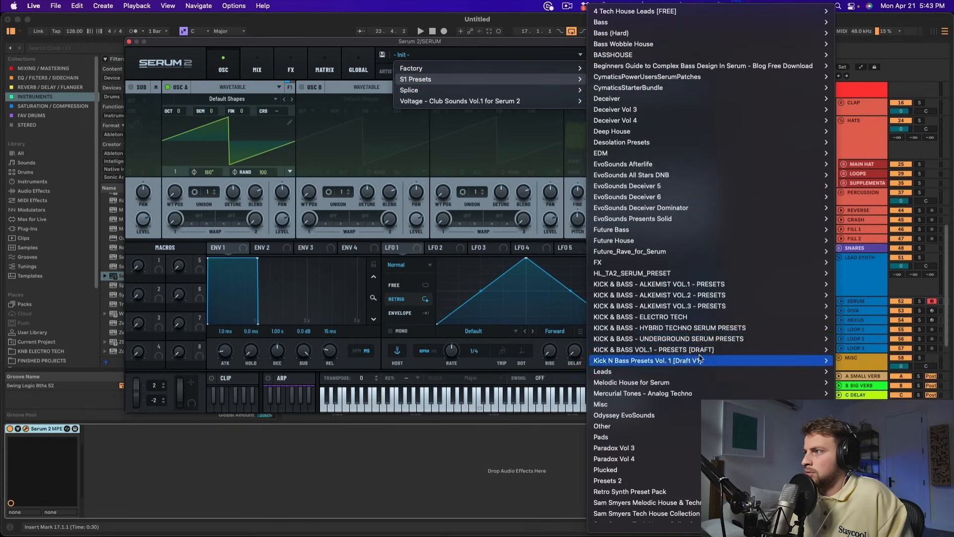
pyautogui.moveTo(703, 318)
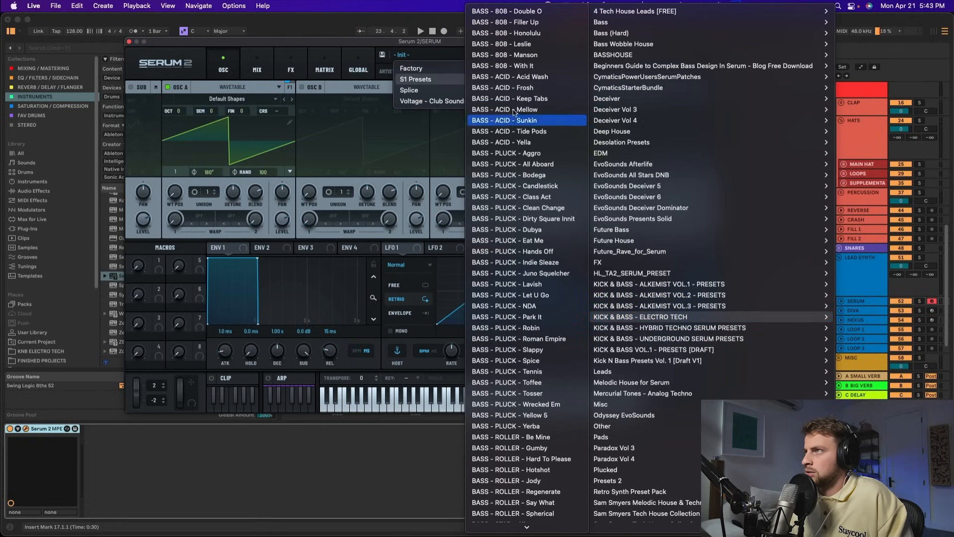
pyautogui.scroll(-15, 527, 149)
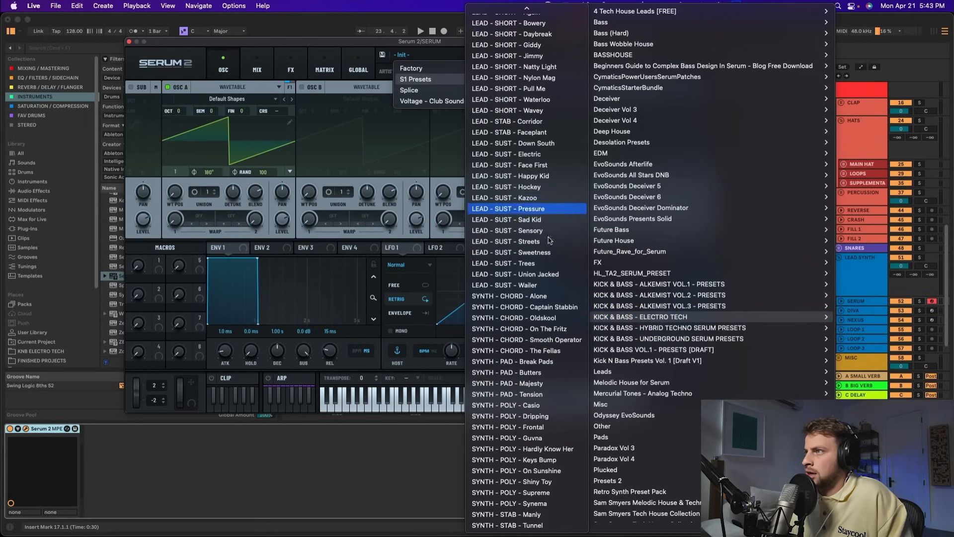
pyautogui.scroll(3, 547, 376)
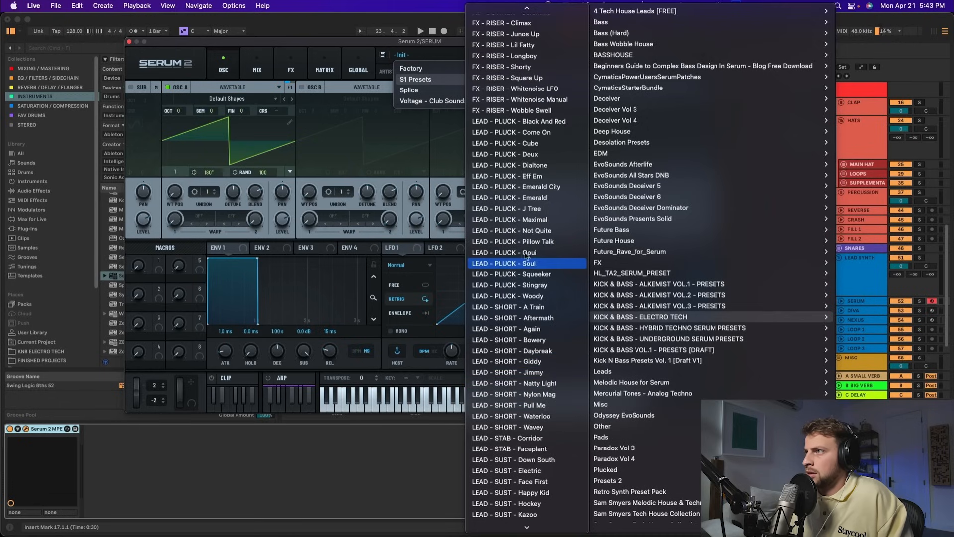
pyautogui.scroll(-3, 541, 261)
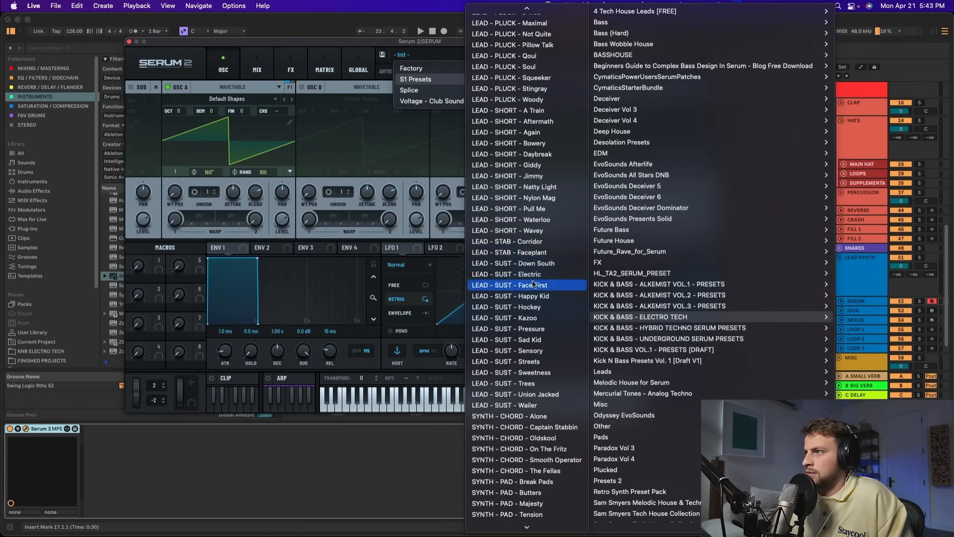
pyautogui.click(330, 394)
pyautogui.click(348, 456)
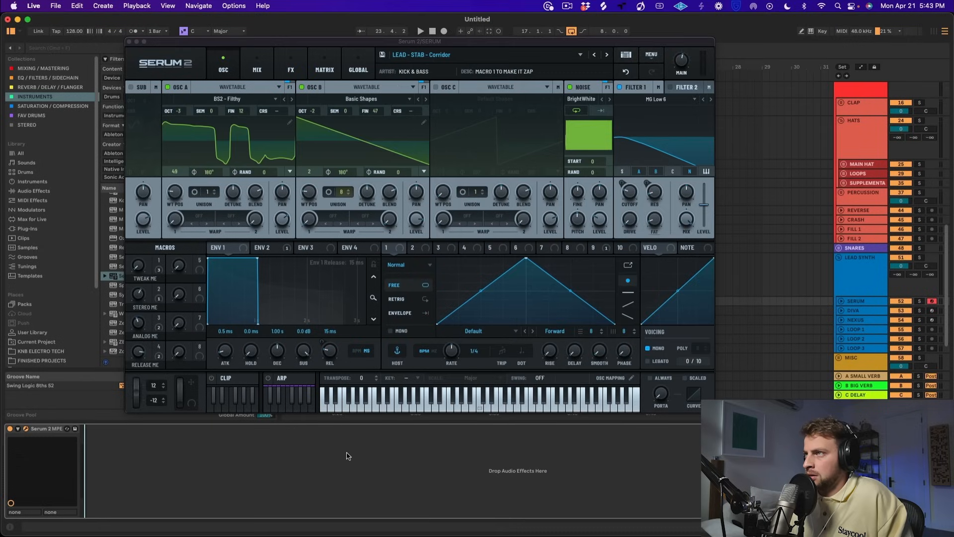
# - Enable the computer MIDI keyboard, unfold the SERUM track and audition the Corridor preset one octave higher
pyautogui.click(811, 31)
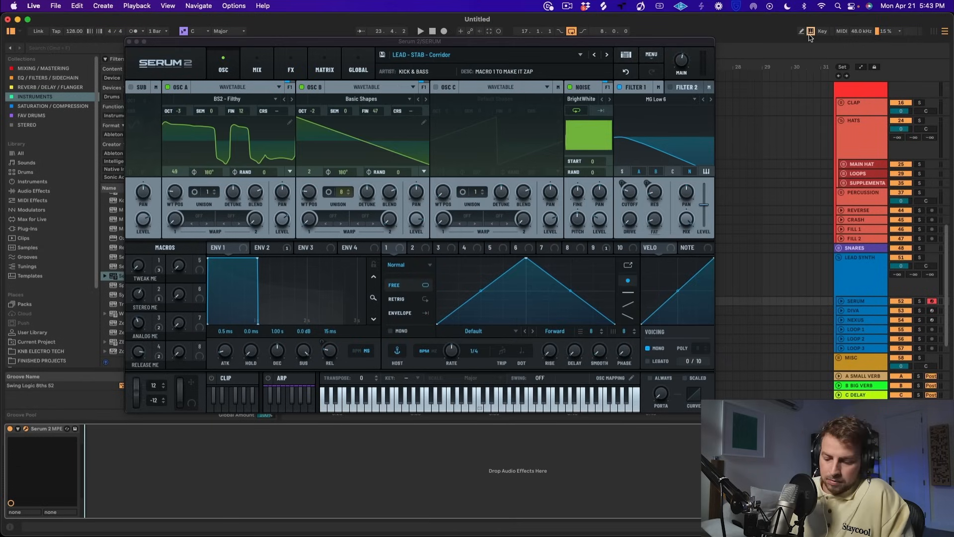
pyautogui.press('a')
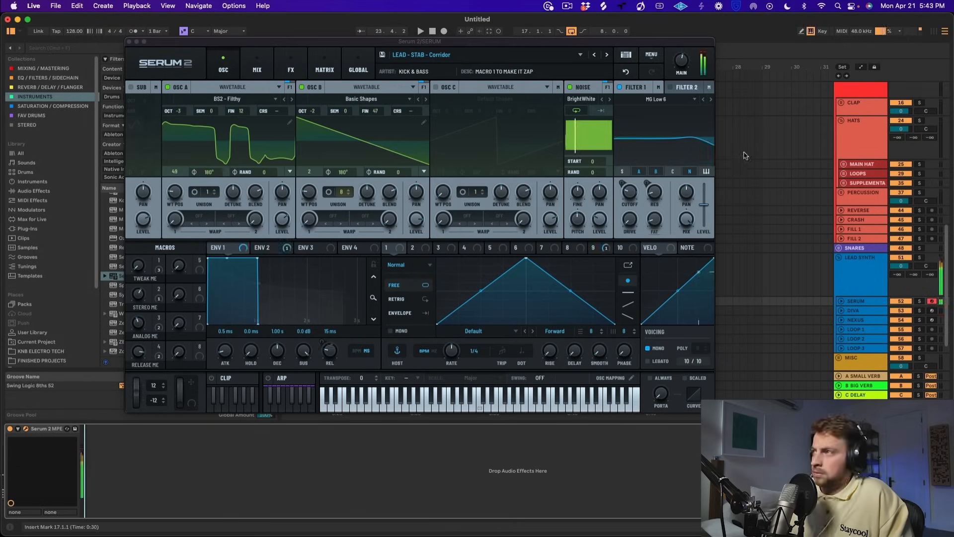
pyautogui.click(841, 301)
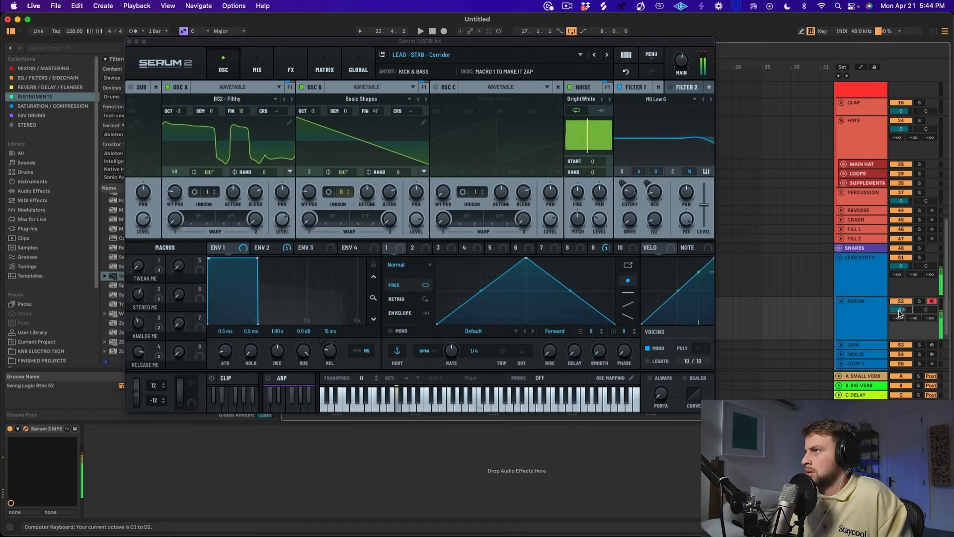
pyautogui.press('x')
# - Audition the following Electro Tech lead presets and settle on LEAD - STAB - Faceplant
pyautogui.click(607, 55)
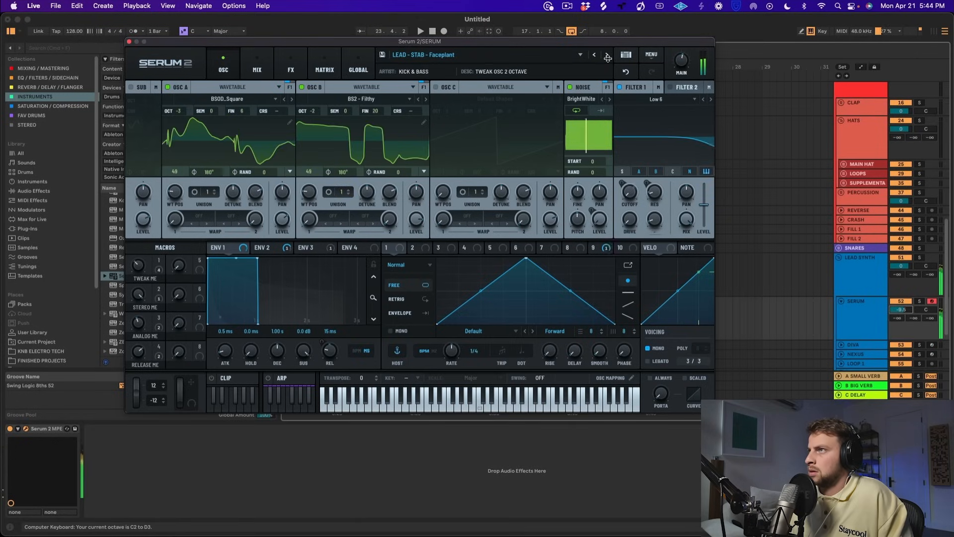
pyautogui.click(607, 54)
pyautogui.press('x')
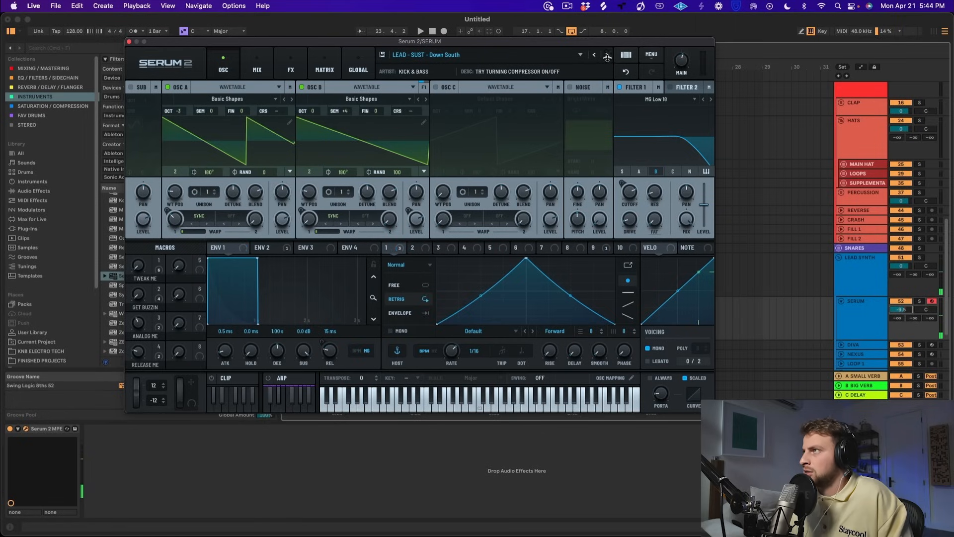
pyautogui.click(607, 55)
pyautogui.press('x')
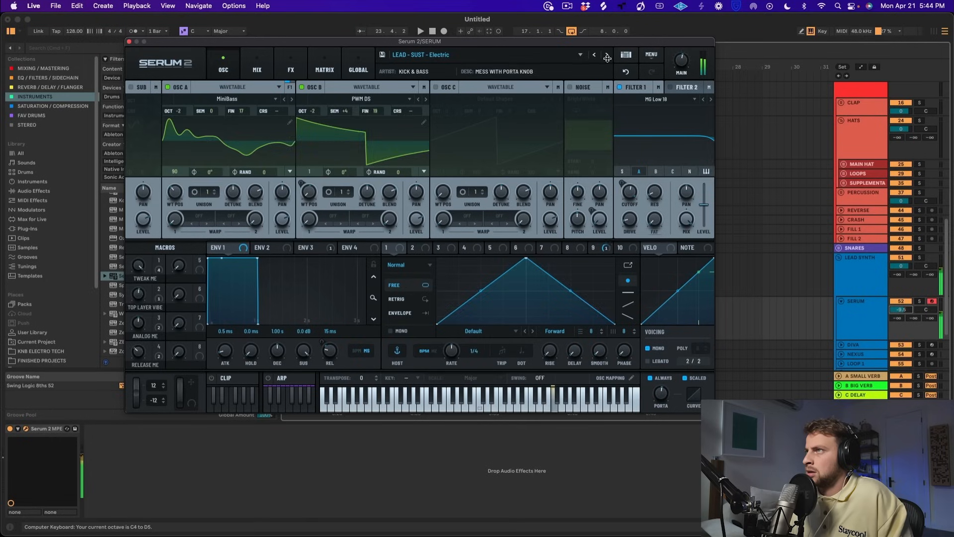
pyautogui.click(607, 55)
pyautogui.click(607, 55)
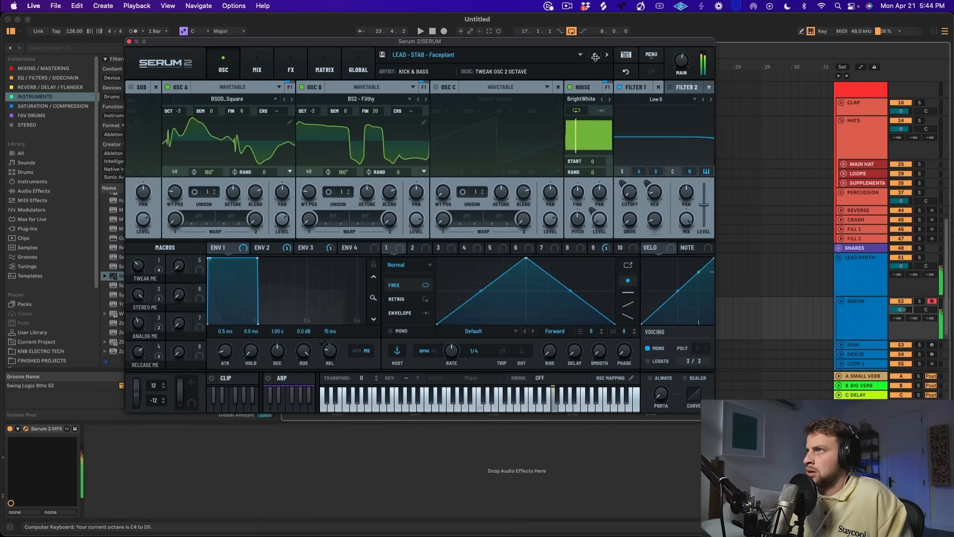
# - Play the Faceplant preset in different octaves and set oscillator A's octave to -2
pyautogui.press('x')
pyautogui.press('a')
pyautogui.press('a')
pyautogui.press('z')
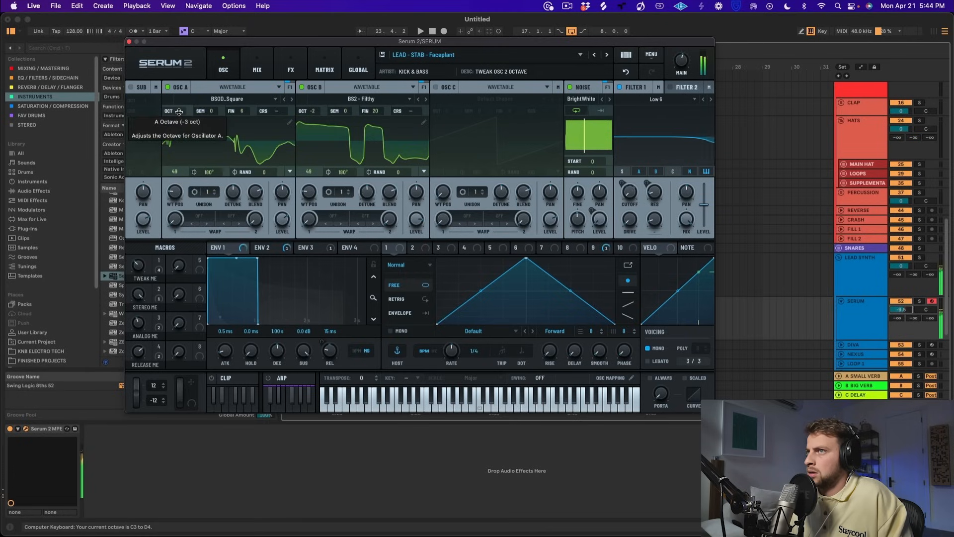
pyautogui.scroll(1, 176, 113)
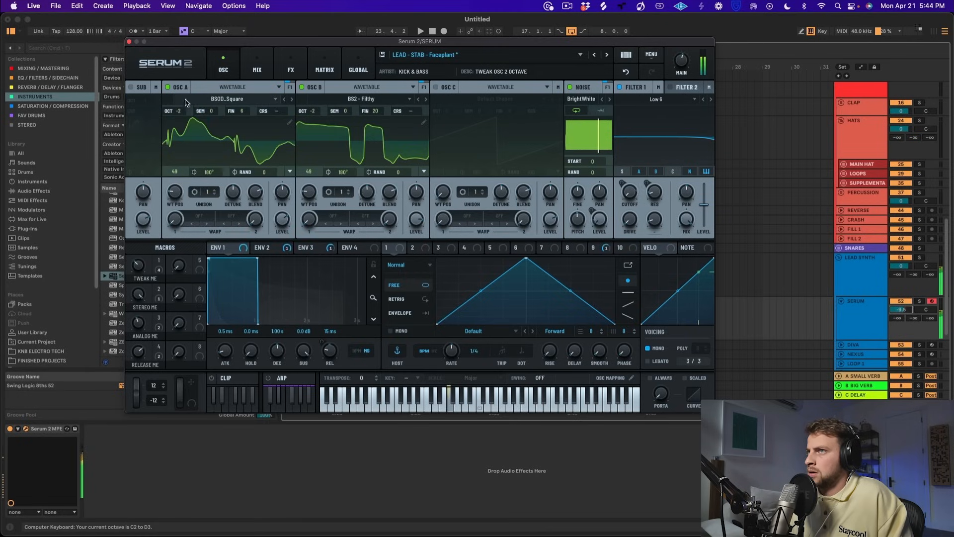
# - Hide the plug-in window, play the groove from bar 17 and set the SERUM track volume to -11.6 dB
pyautogui.press('super+alt+p')
pyautogui.press('space')
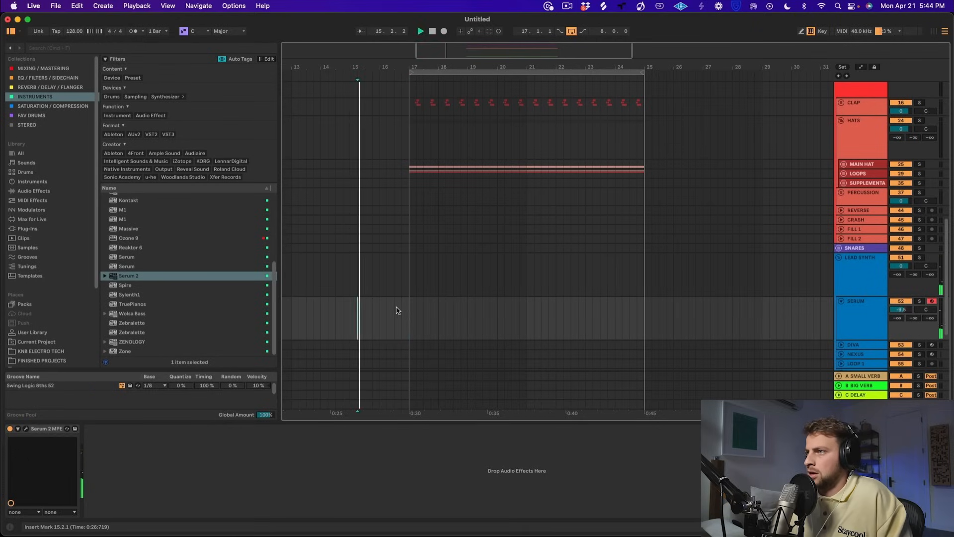
pyautogui.click(411, 312)
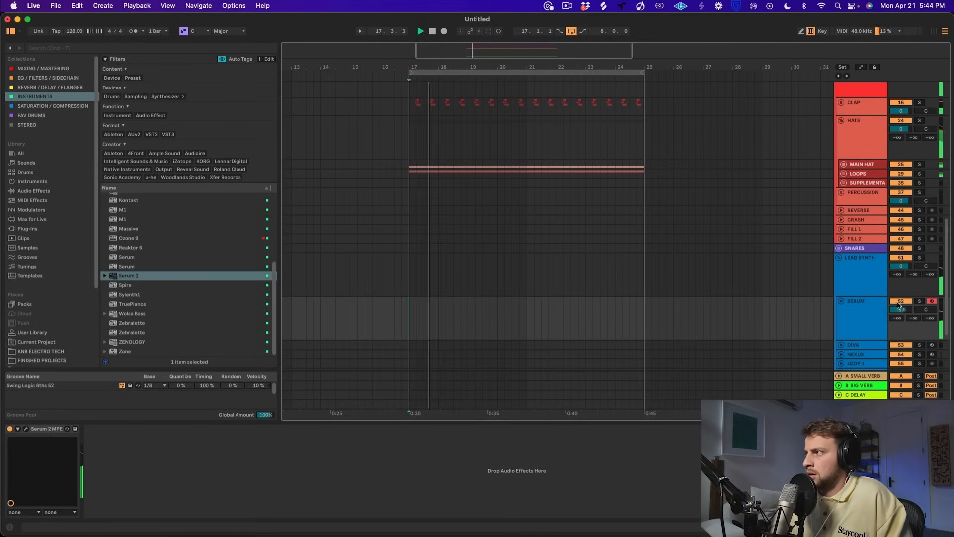
pyautogui.scroll(2, 906, 323)
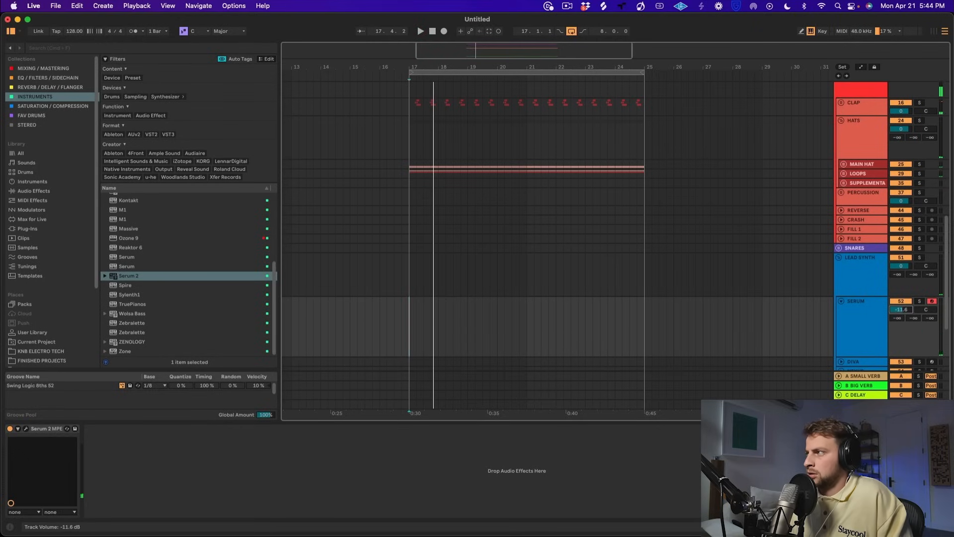
# - Insert an empty one-bar MIDI clip at bar 17 on the SERUM track and enlarge its note editor
pyautogui.moveTo(409, 326); pyautogui.dragTo(446, 329)
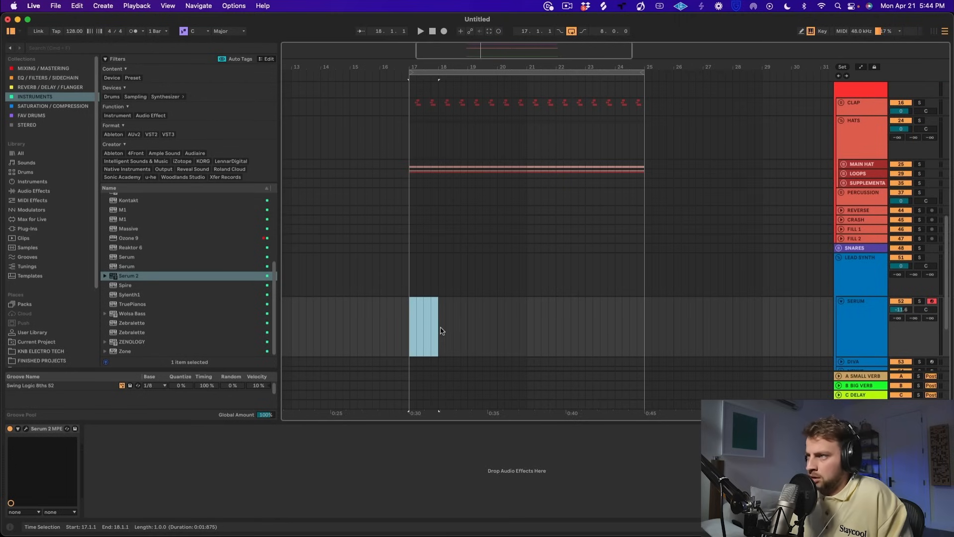
pyautogui.press('super+shift+m')
pyautogui.click(242, 480)
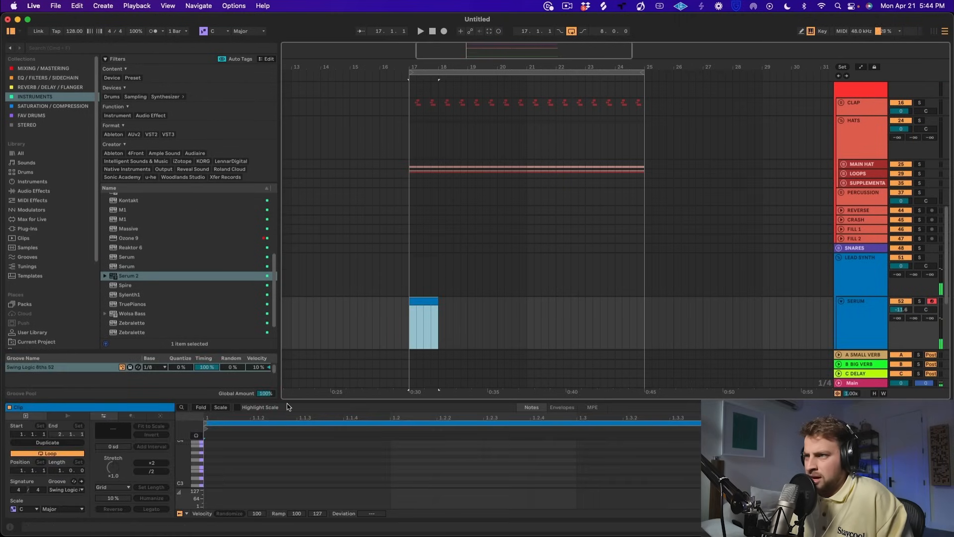
pyautogui.moveTo(291, 400); pyautogui.dragTo(291, 180)
pyautogui.scroll(-5, 216, 310)
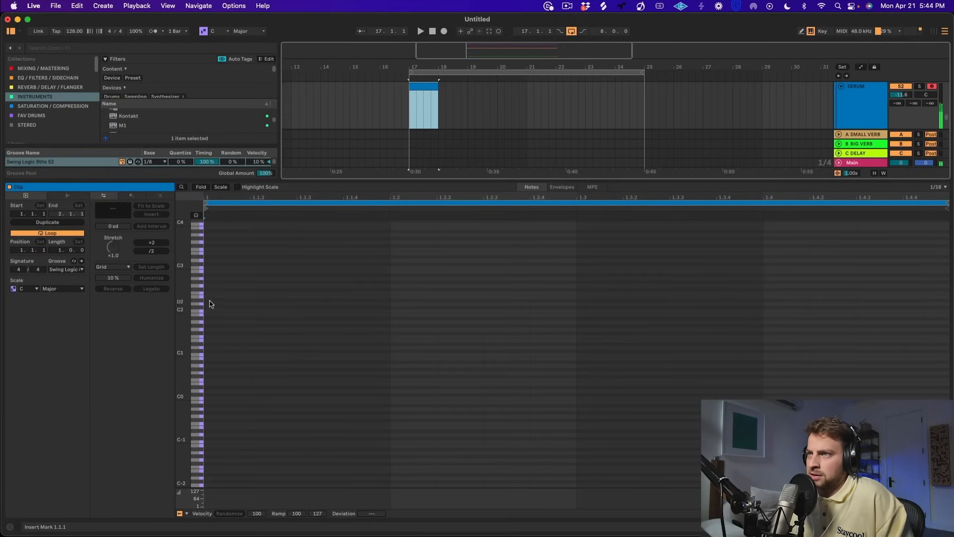
# - Add an F2 note at the start of the SERUM clip, lengthen it to two beats and play it back
pyautogui.doubleClick(217, 287)
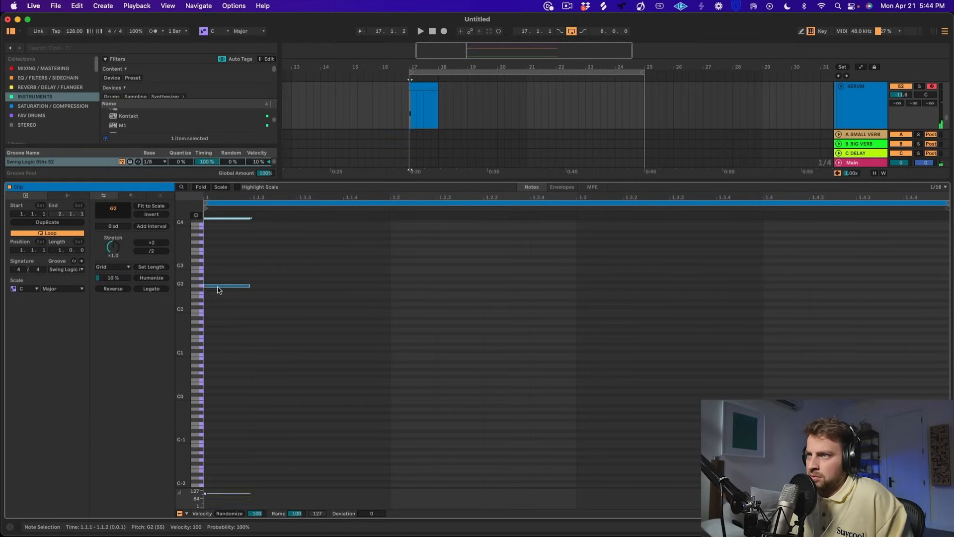
pyautogui.moveTo(218, 288); pyautogui.dragTo(217, 297)
pyautogui.press('space')
pyautogui.press('space')
pyautogui.moveTo(185, 296); pyautogui.dragTo(578, 330)
pyautogui.press('space')
pyautogui.press('space')
pyautogui.press('space')
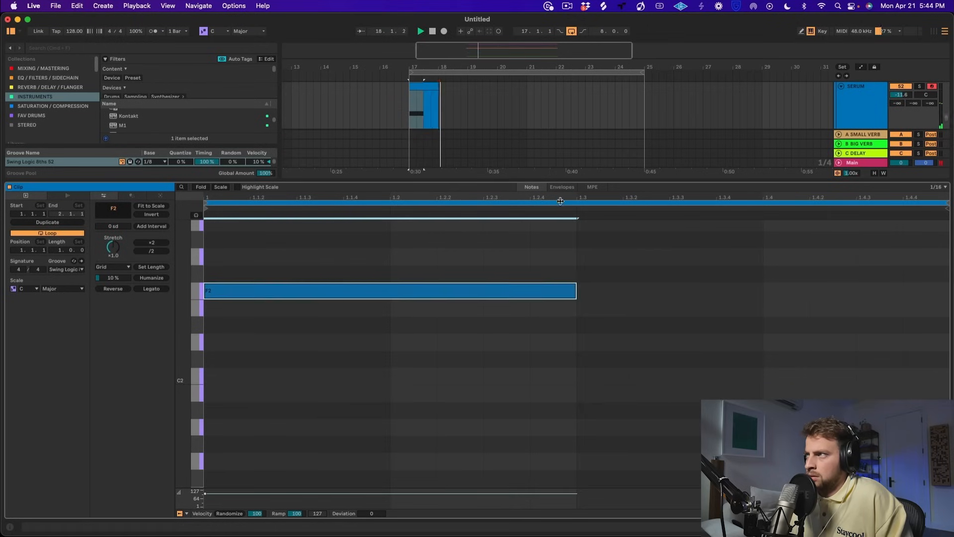
# - Duplicate bars 17 to 21 of the SERUM track to bar 21 and set the track volume to -11.4 dB
pyautogui.moveTo(567, 180); pyautogui.dragTo(567, 358)
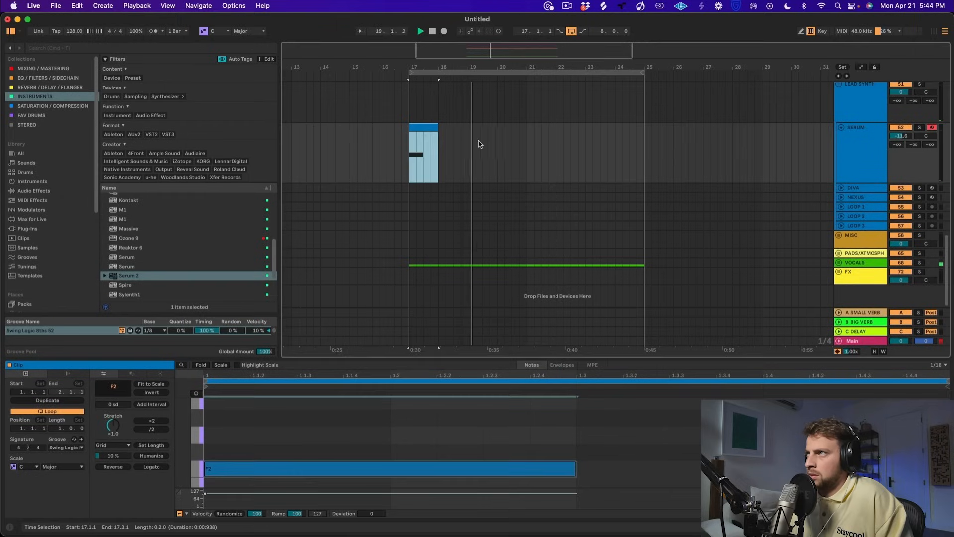
pyautogui.moveTo(525, 144); pyautogui.dragTo(411, 151)
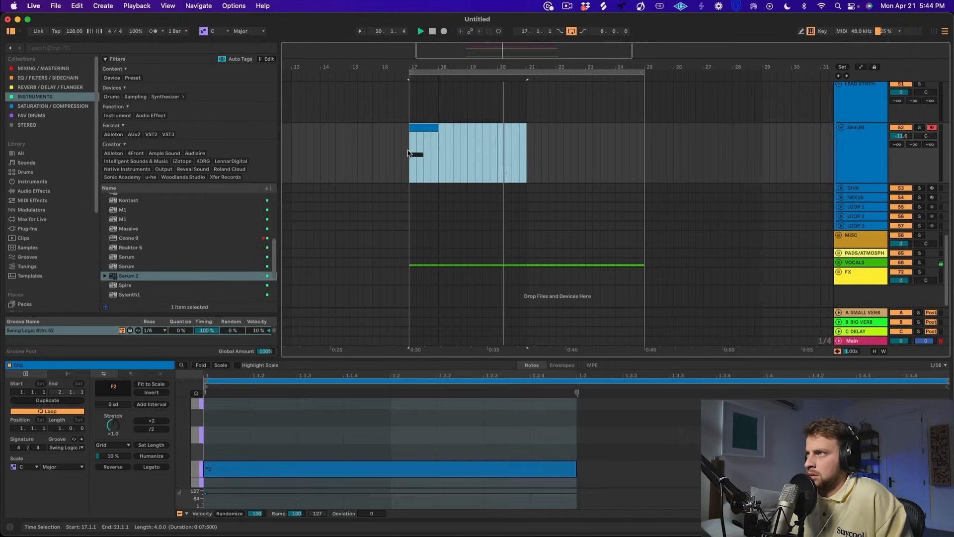
pyautogui.press('super+d')
pyautogui.moveTo(901, 136); pyautogui.dragTo(901, 135)
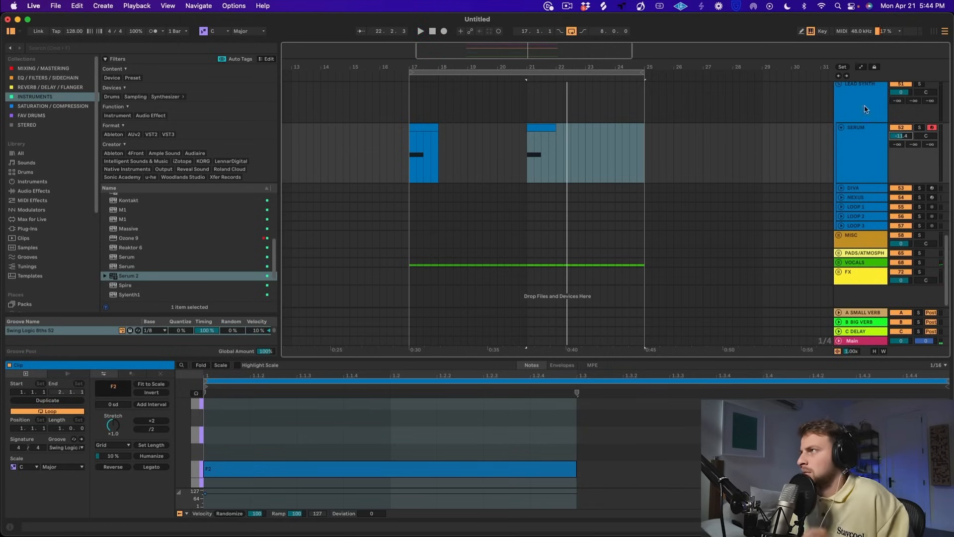
# - Duplicate the SERUM track, arm the copy for recording and deactivate the original track
pyautogui.click(850, 159)
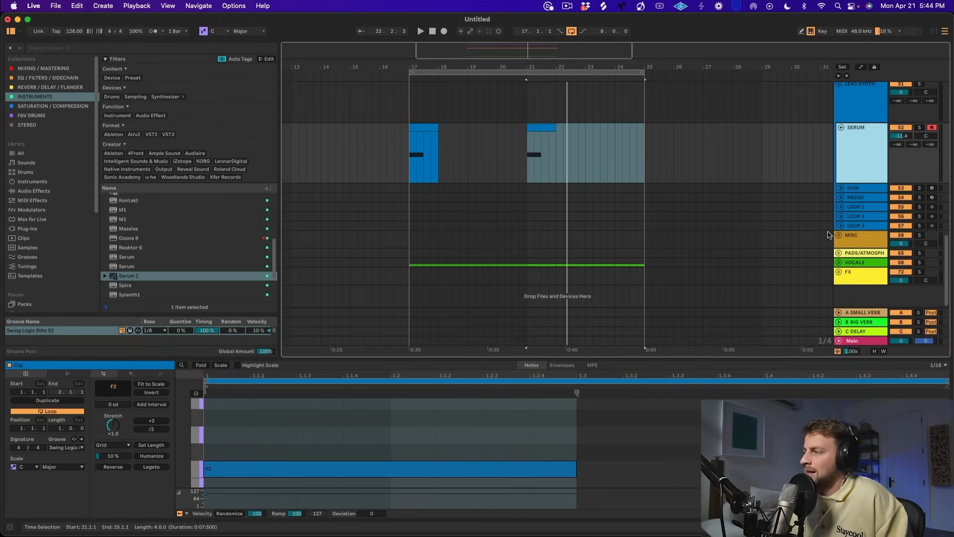
pyautogui.click(841, 216)
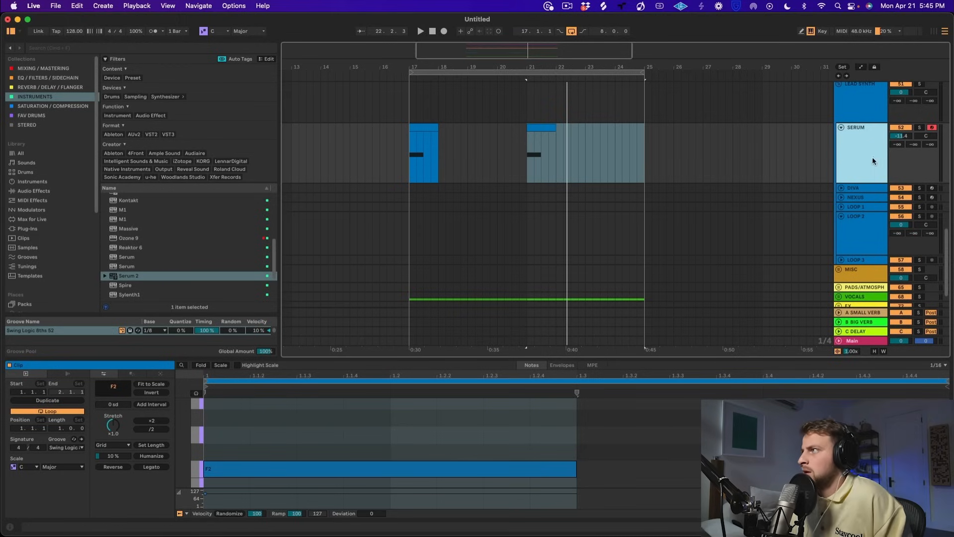
pyautogui.press('super+d')
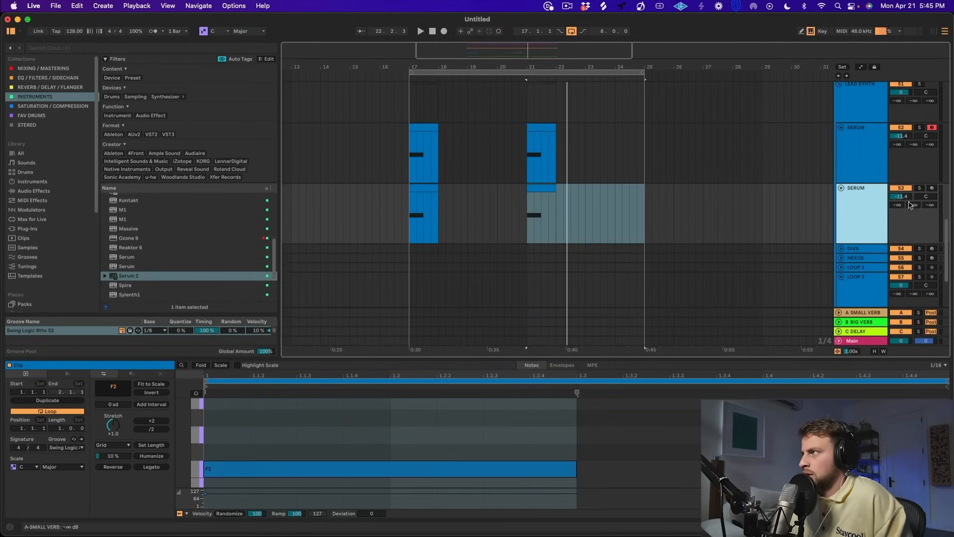
pyautogui.click(931, 190)
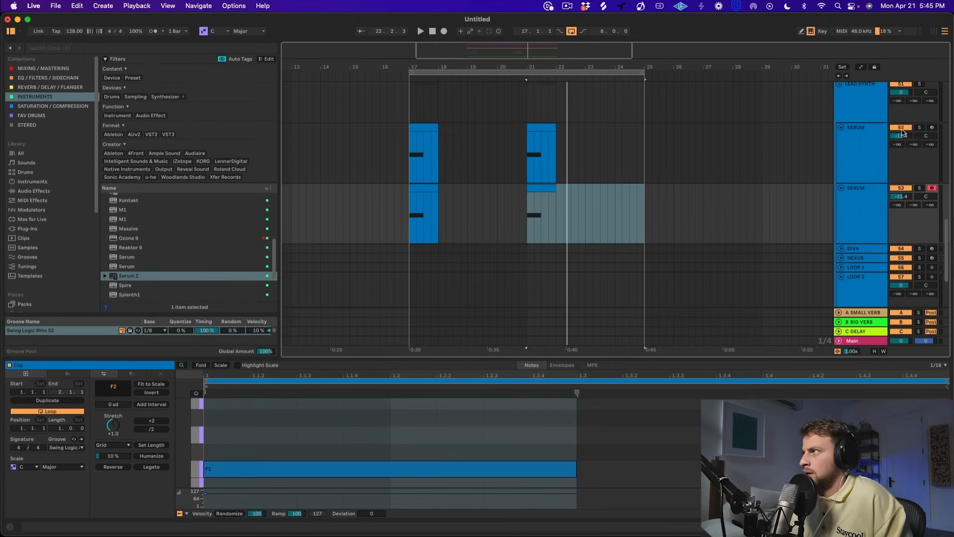
pyautogui.click(402, 214)
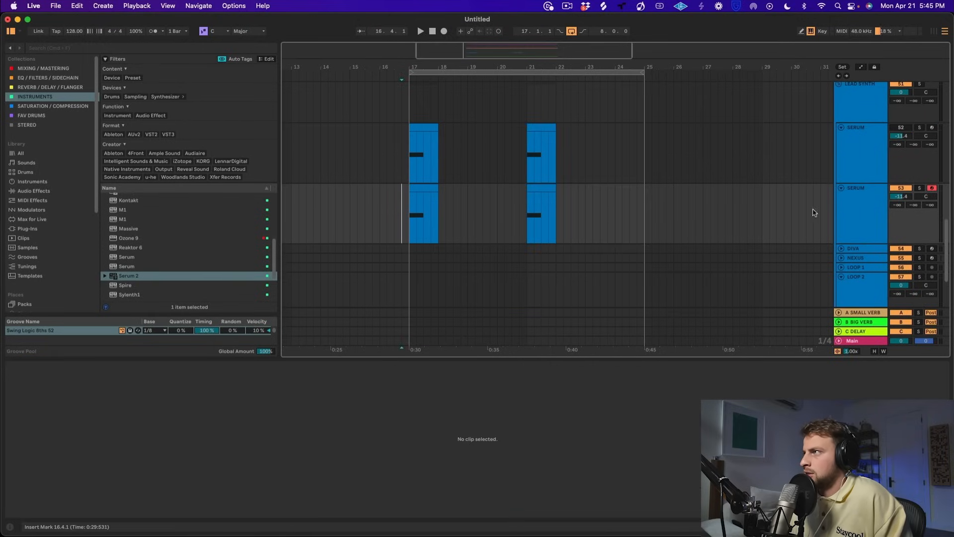
# - Change the duplicated SERUM track's Serum 2 preset to LEAD - SUST - Down South, comparing it with Faceplant during playback
pyautogui.click(861, 212)
pyautogui.click(26, 429)
pyautogui.click(607, 55)
pyautogui.press('space')
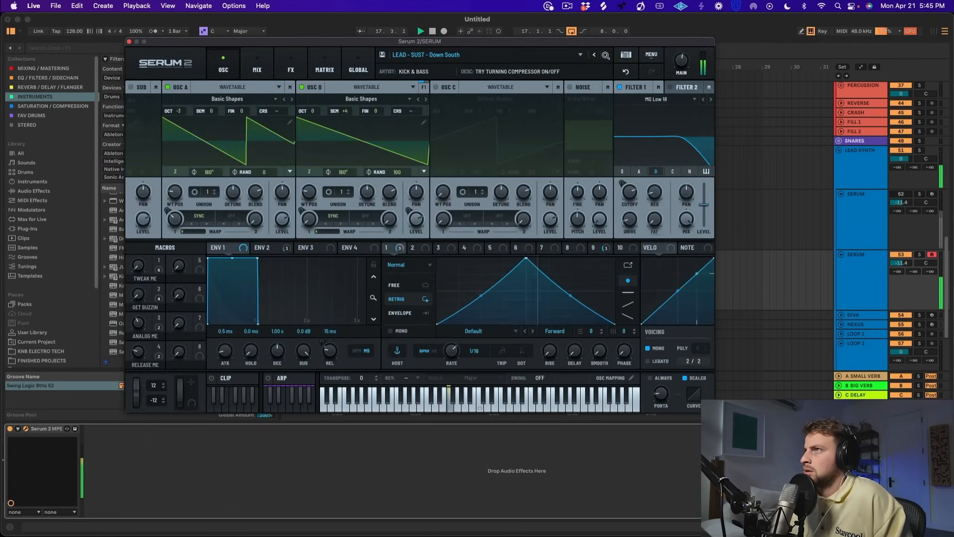
pyautogui.click(593, 55)
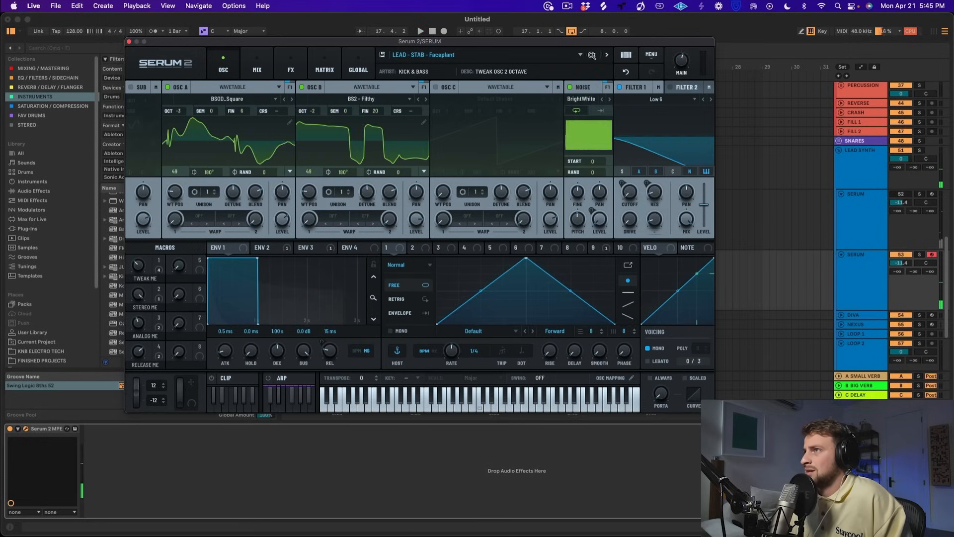
pyautogui.click(607, 55)
# - Transpose the note in the duplicated SERUM track's first clip up an octave to F3 and play it back
pyautogui.moveTo(362, 42); pyautogui.dragTo(473, 292)
pyautogui.doubleClick(420, 253)
pyautogui.press('space')
pyautogui.click(222, 454)
pyautogui.press('super+a')
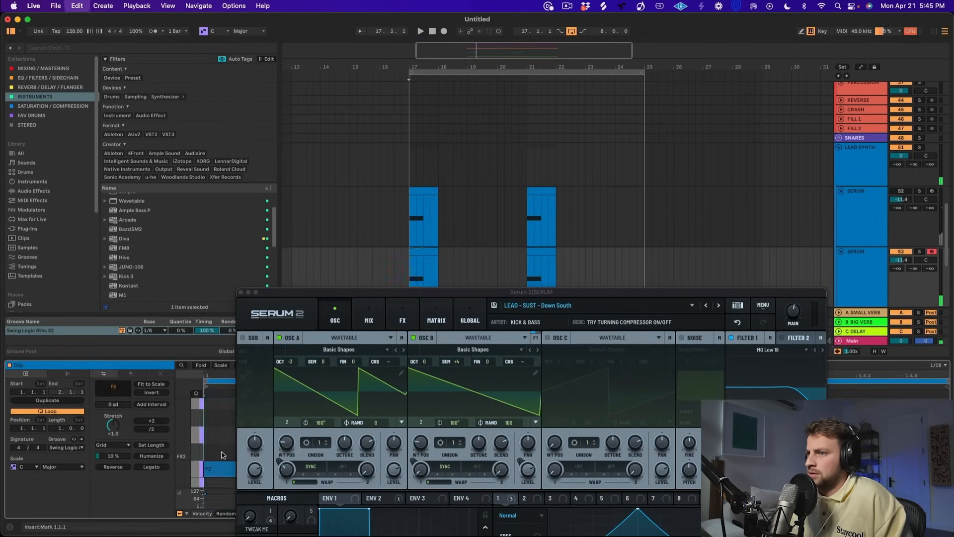
pyautogui.hotkey('shift', 'Up')
pyautogui.press('space')
pyautogui.press('space')
# - Lengthen the F3 note to the full bar of the clip and play it back from bar 17
pyautogui.click(364, 271)
pyautogui.doubleClick(411, 260)
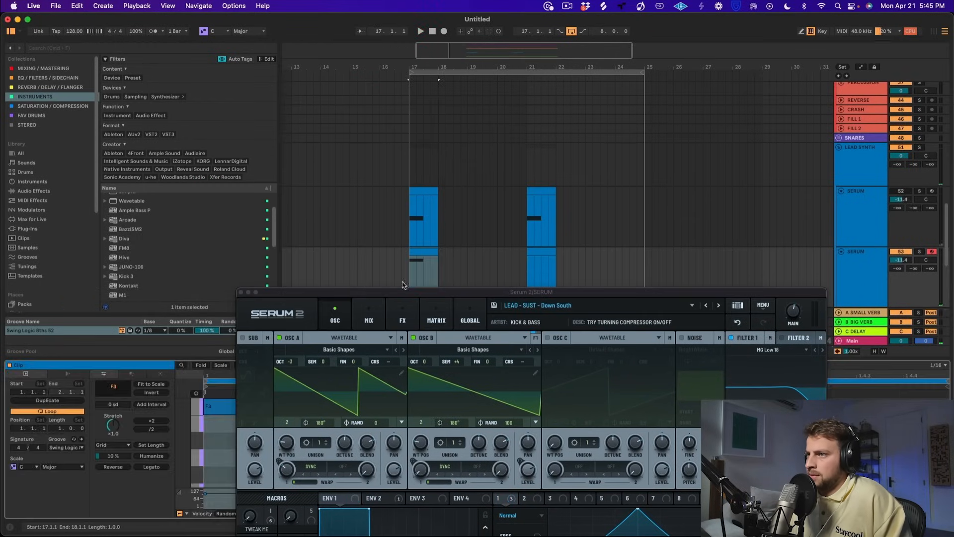
pyautogui.moveTo(363, 293); pyautogui.dragTo(840, 418)
pyautogui.click(536, 433)
pyautogui.moveTo(576, 408); pyautogui.dragTo(949, 408)
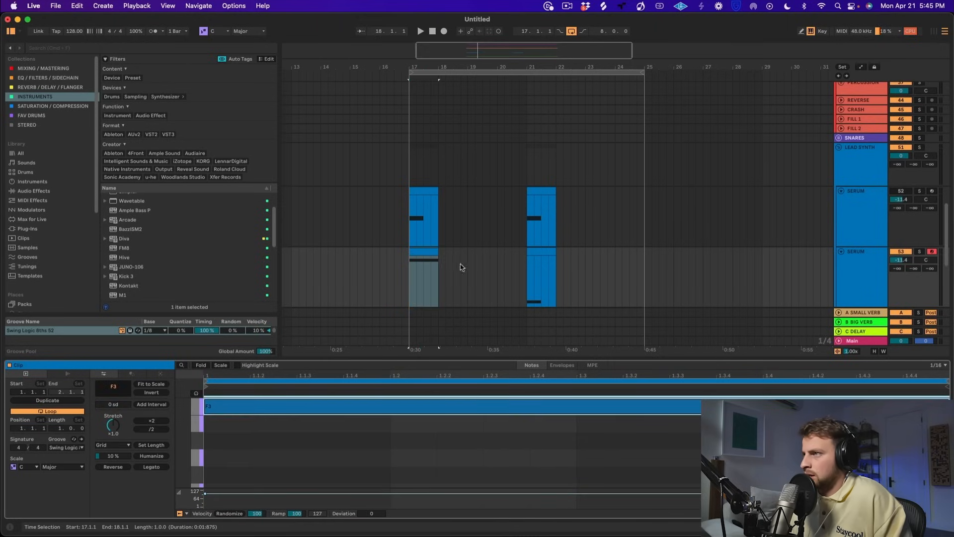
pyautogui.click(409, 284)
pyautogui.press('space')
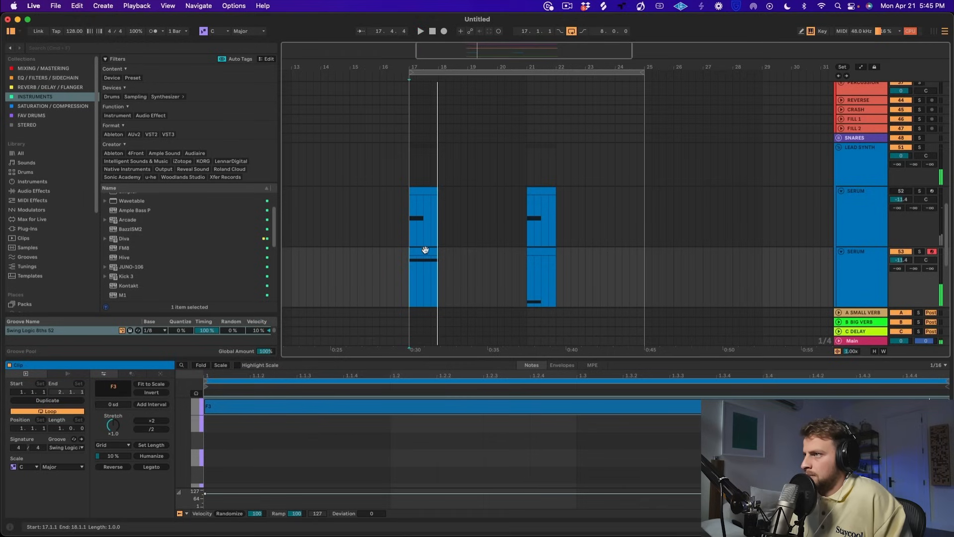
# - Extend the clip to bar 19, consolidate it and merge its two notes into one two-bar F3 note
pyautogui.moveTo(437, 257); pyautogui.dragTo(468, 257)
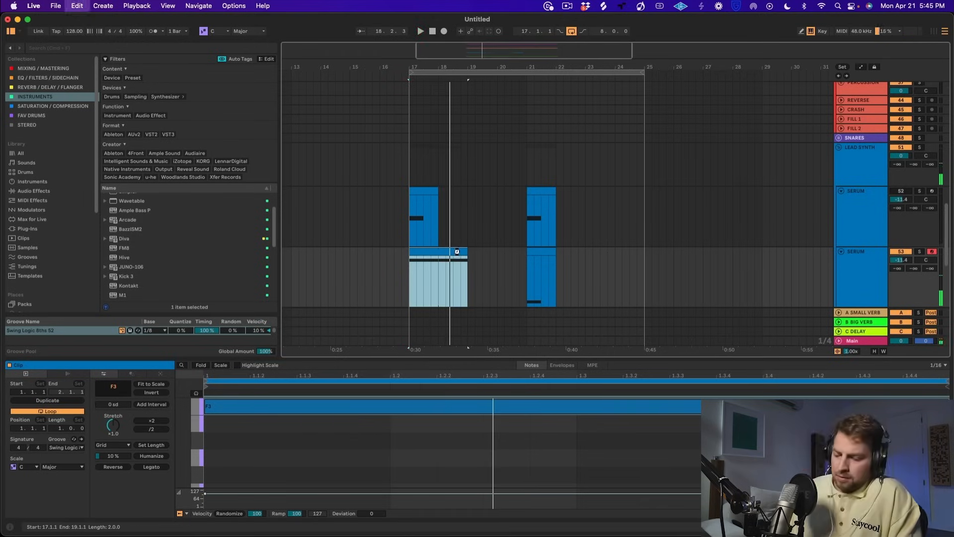
pyautogui.press('super+j')
pyautogui.click(602, 442)
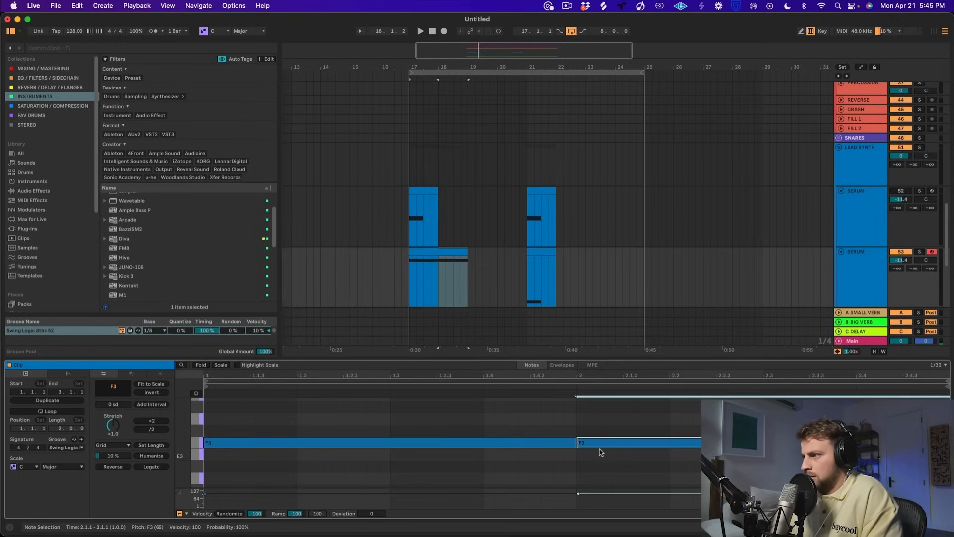
pyautogui.press('Delete')
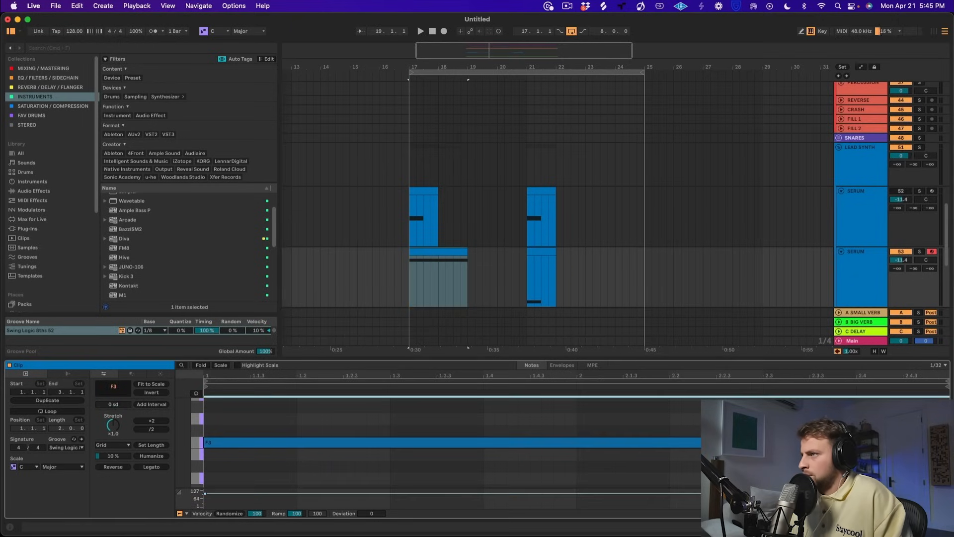
# - Choose Serum 2's Pitch Bend as the clip envelope parameter and show its automation lane on the duplicated SERUM track
pyautogui.press('super+a')
pyautogui.press('alt+super+p')
pyautogui.moveTo(15, 19); pyautogui.dragTo(617, 28)
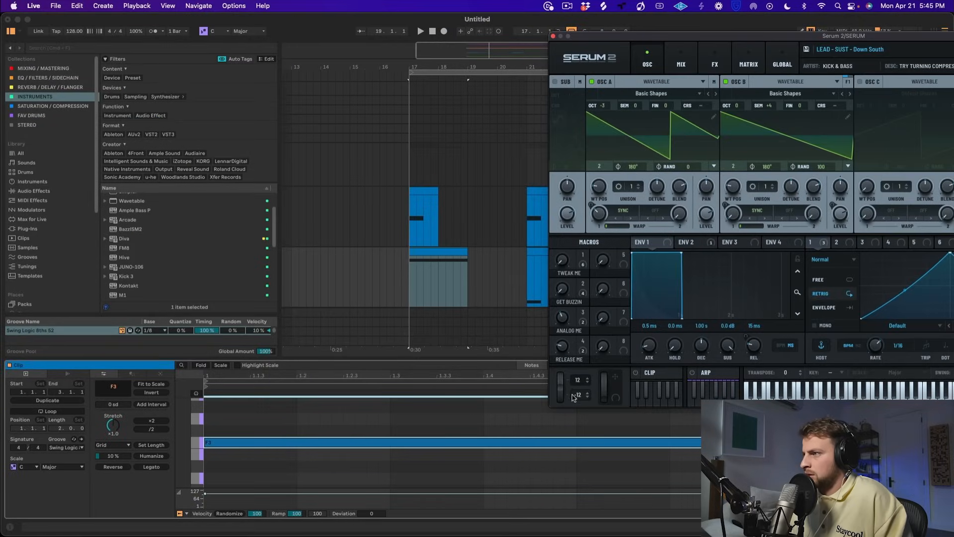
pyautogui.click(103, 386)
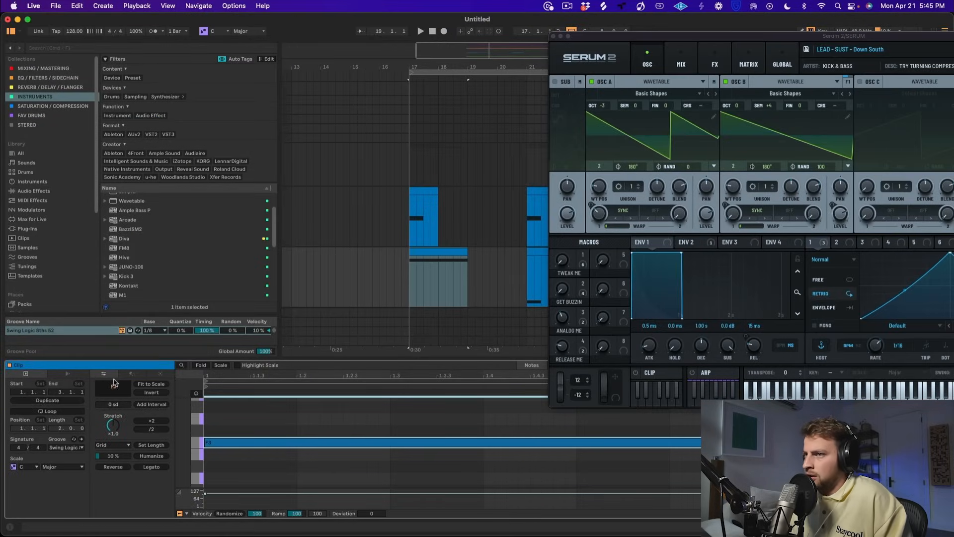
pyautogui.click(553, 36)
pyautogui.click(570, 366)
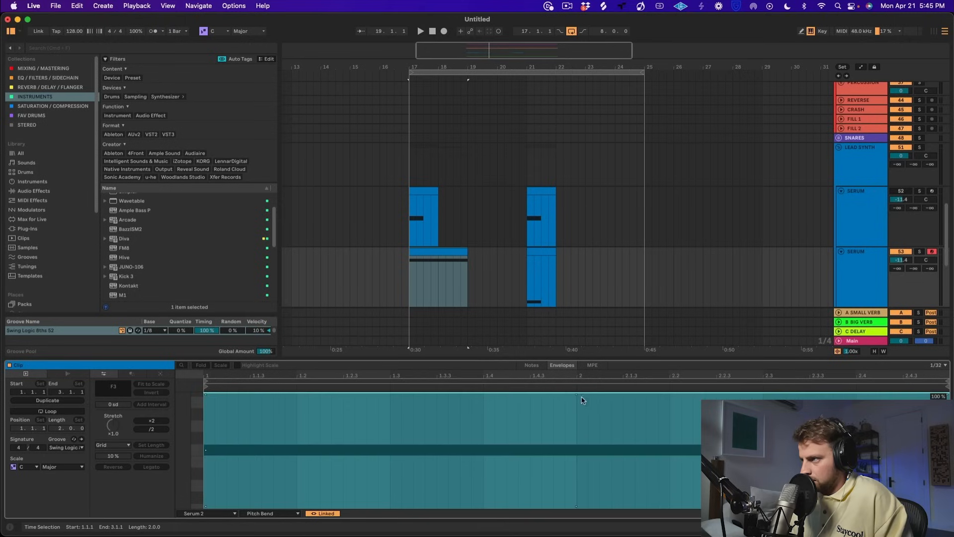
pyautogui.click(273, 514)
pyautogui.click(273, 518)
pyautogui.moveTo(730, 361); pyautogui.dragTo(131, 56)
pyautogui.click(812, 31)
pyautogui.press('a')
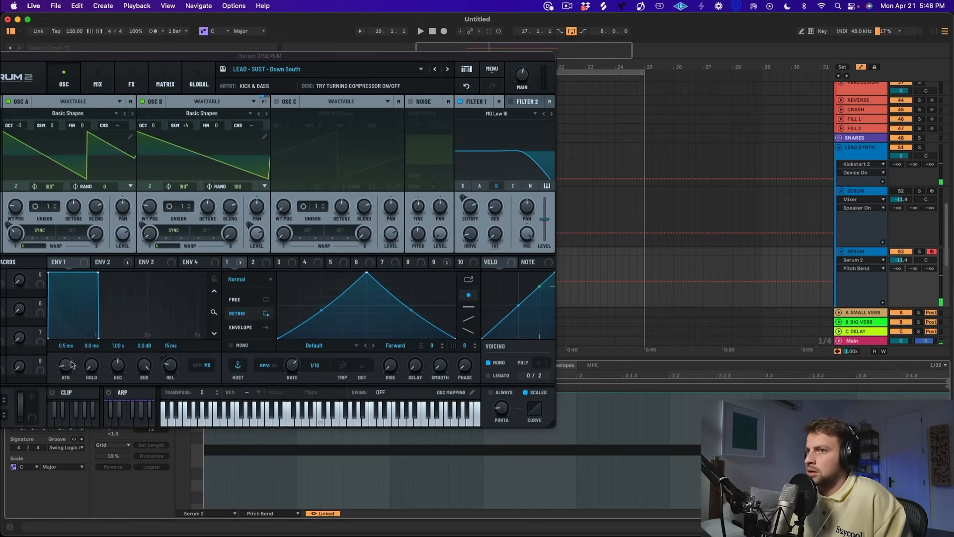
pyautogui.moveTo(96, 61); pyautogui.dragTo(563, 59)
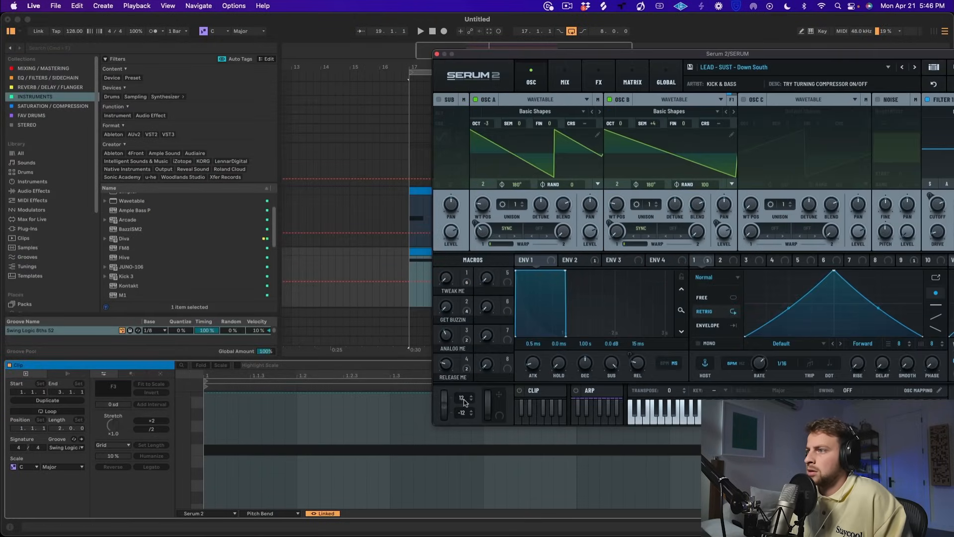
pyautogui.moveTo(508, 60); pyautogui.dragTo(523, 414)
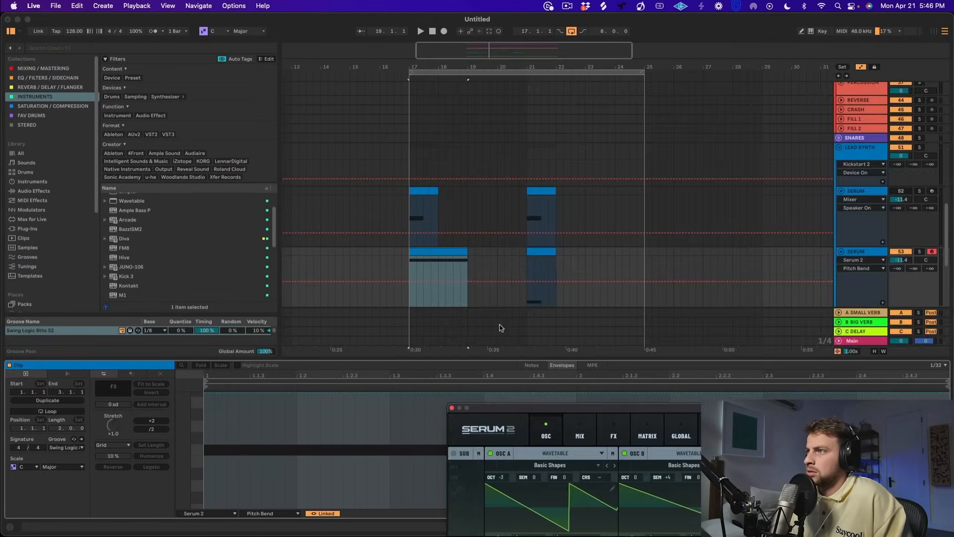
# - Draw a Pitch Bend ramp falling from 0 at bar 18 to -12 at bar 19 and play it back
pyautogui.click(438, 283)
pyautogui.press('space')
pyautogui.moveTo(468, 282); pyautogui.dragTo(467, 350)
pyautogui.moveTo(532, 407); pyautogui.dragTo(594, 48)
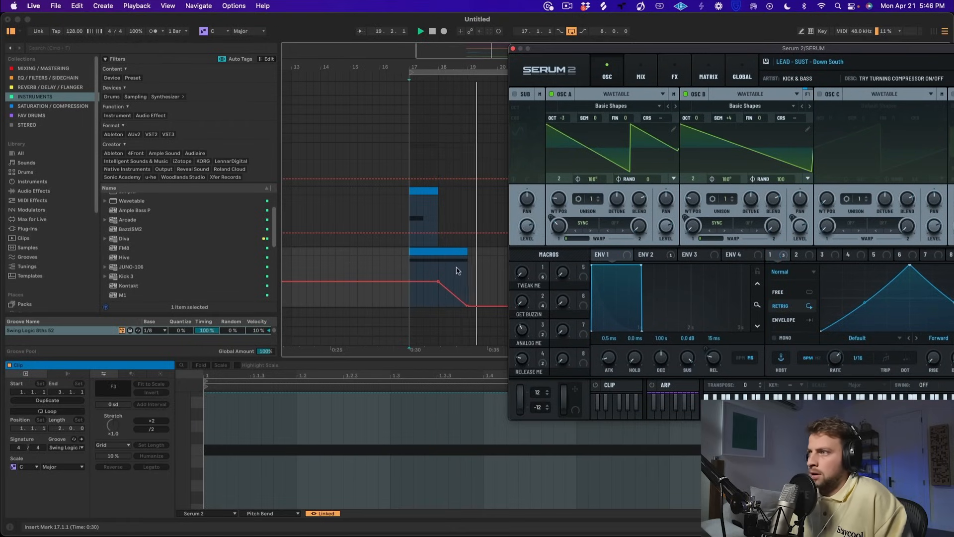
pyautogui.press('space')
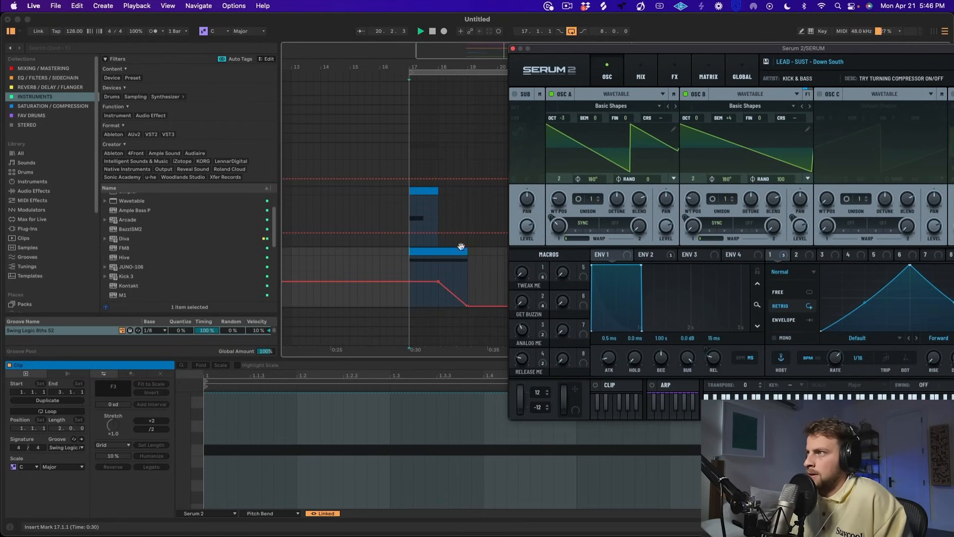
pyautogui.click(453, 248)
pyautogui.press('space')
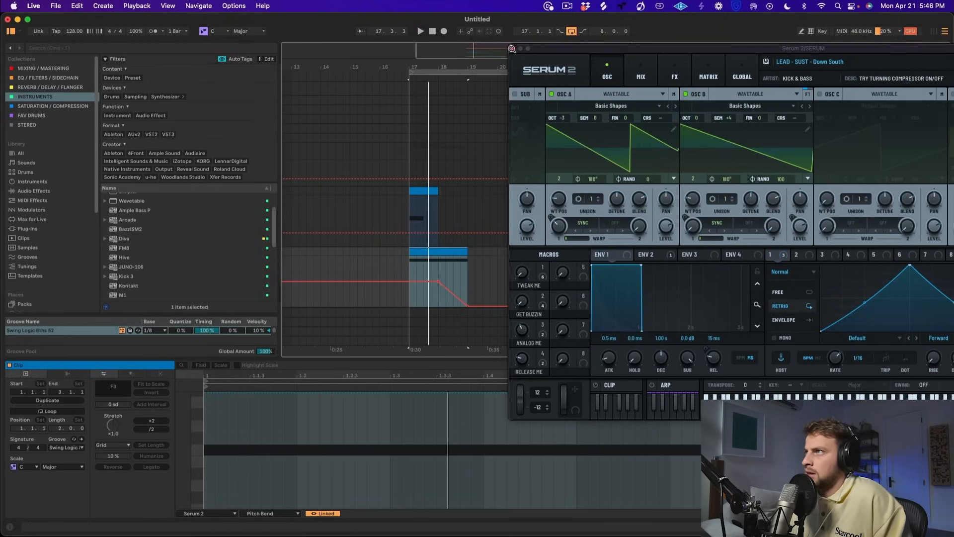
# - Try out Serum 2's TWEAK ME, GET BUZZIN and ANALOG ME macros on the lead during playback
pyautogui.click(512, 49)
pyautogui.doubleClick(859, 250)
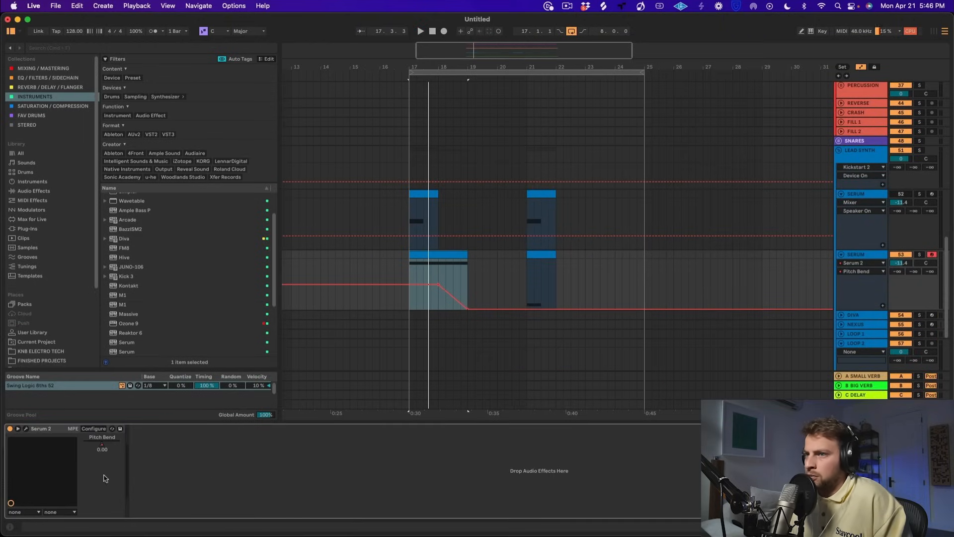
pyautogui.click(27, 430)
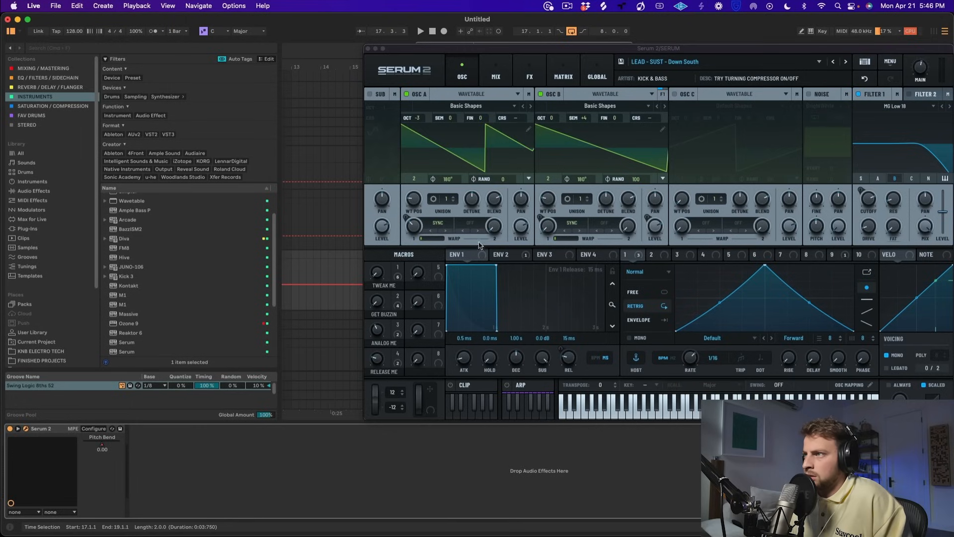
pyautogui.moveTo(380, 274); pyautogui.dragTo(382, 227)
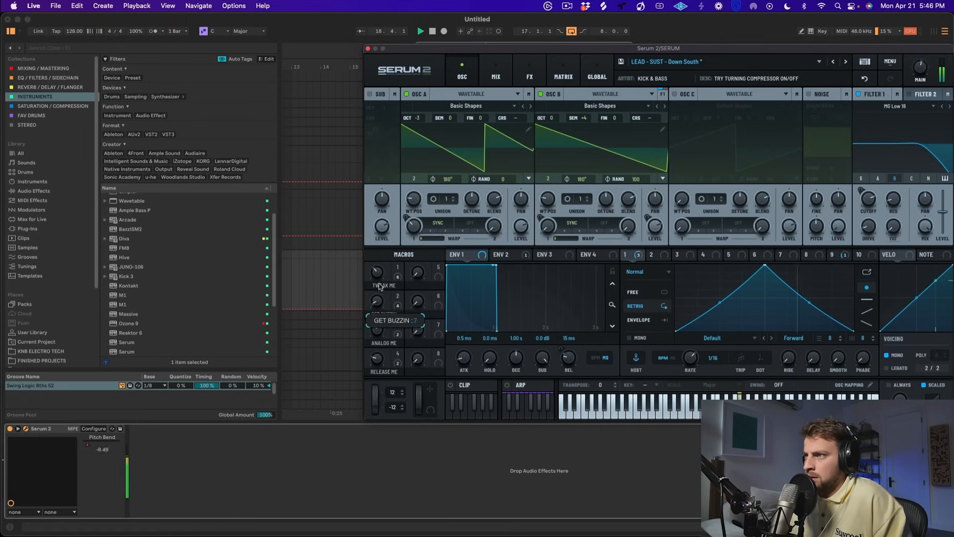
pyautogui.moveTo(378, 301); pyautogui.dragTo(386, 254)
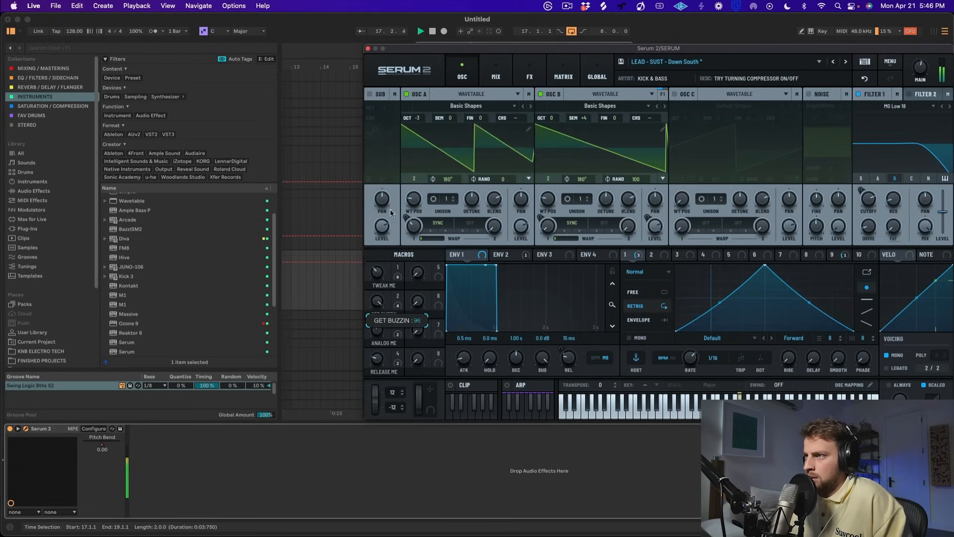
pyautogui.moveTo(377, 330); pyautogui.dragTo(378, 358)
pyautogui.press('space')
pyautogui.press('space')
pyautogui.click(368, 49)
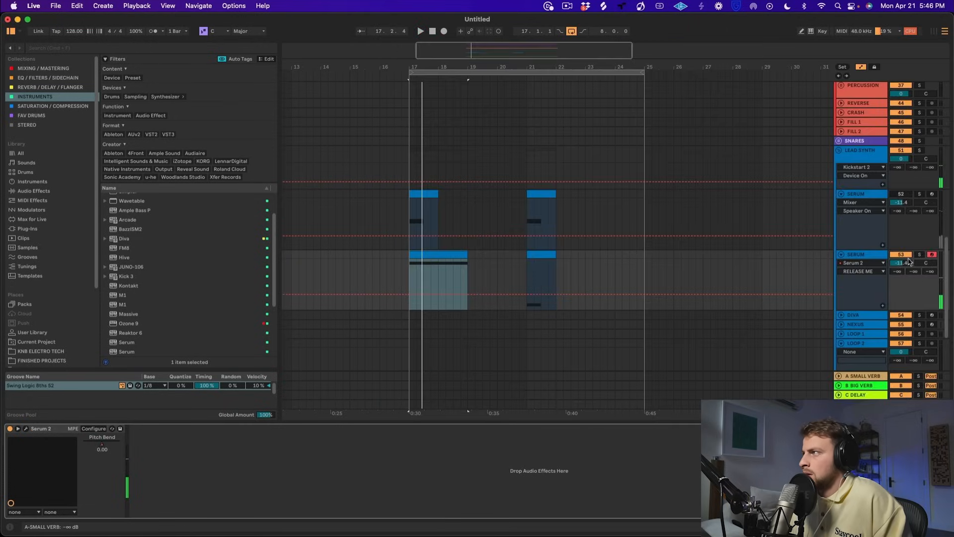
# - Solo the duplicated SERUM track and set its volume to -7.6 dB during playback
pyautogui.click(919, 255)
pyautogui.press('space')
pyautogui.moveTo(902, 263); pyautogui.dragTo(902, 252)
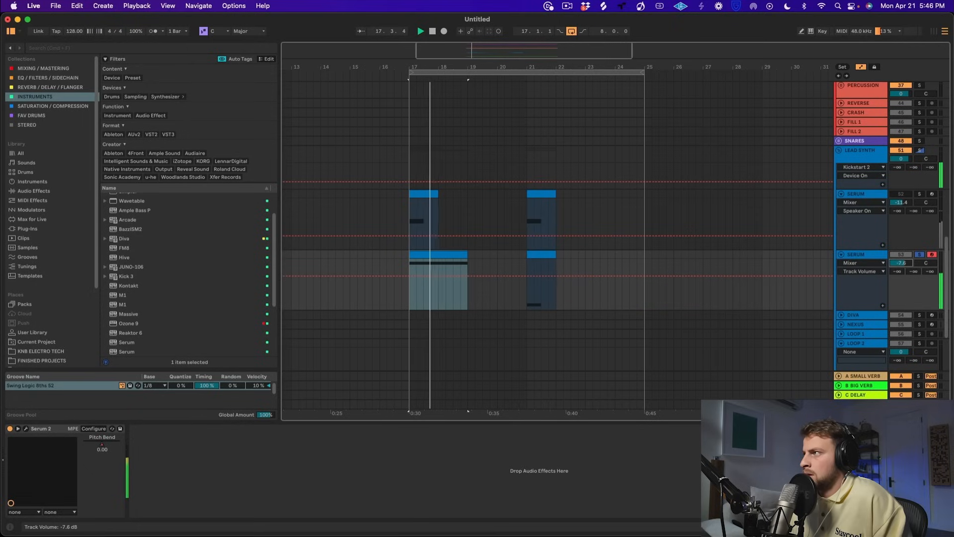
# - Add EQ Eight to the soloed lead with a low cut at about 118 Hz and a -4.34 dB high shelf at 5.50 kHz
pyautogui.click(24, 78)
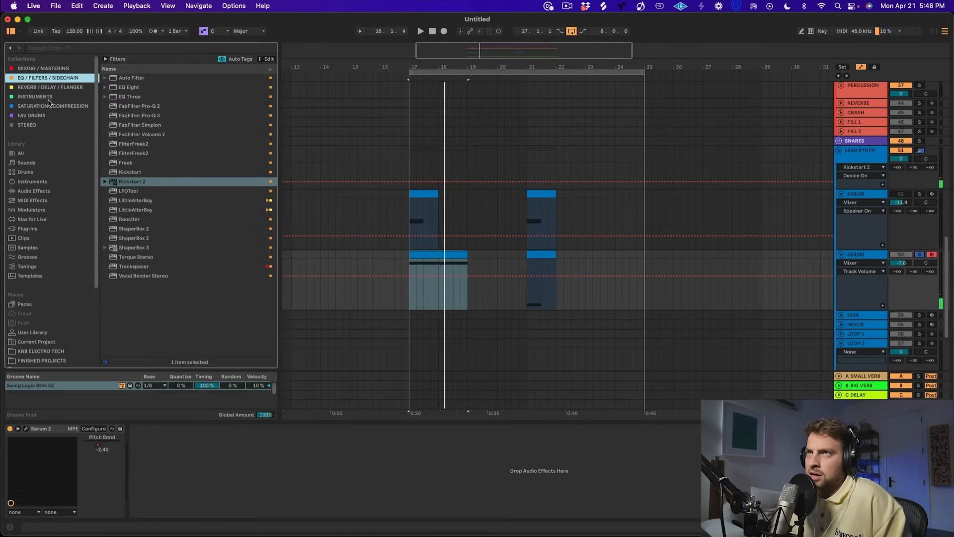
pyautogui.click(145, 87)
pyautogui.moveTo(202, 482); pyautogui.dragTo(202, 481)
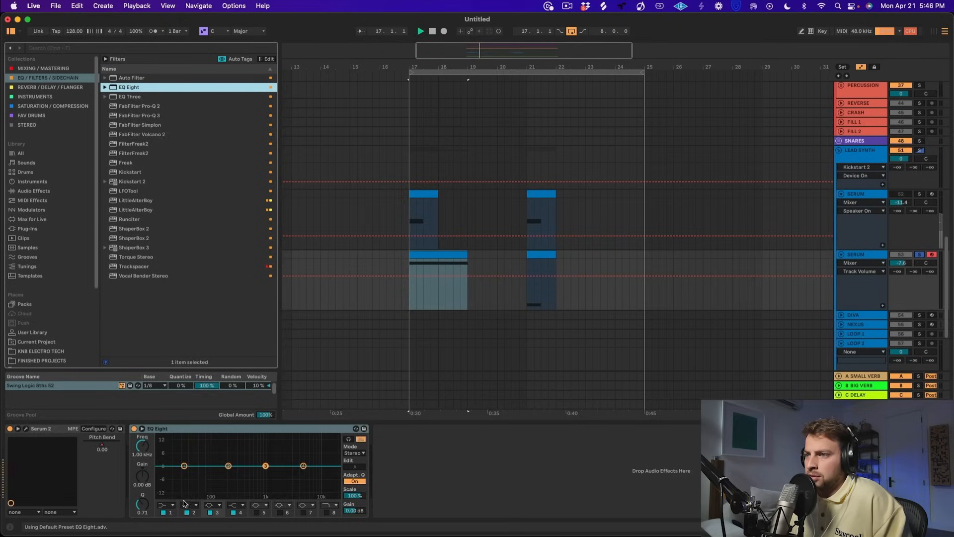
pyautogui.click(165, 505)
pyautogui.click(164, 446)
pyautogui.press('space')
pyautogui.moveTo(184, 466); pyautogui.dragTo(216, 474)
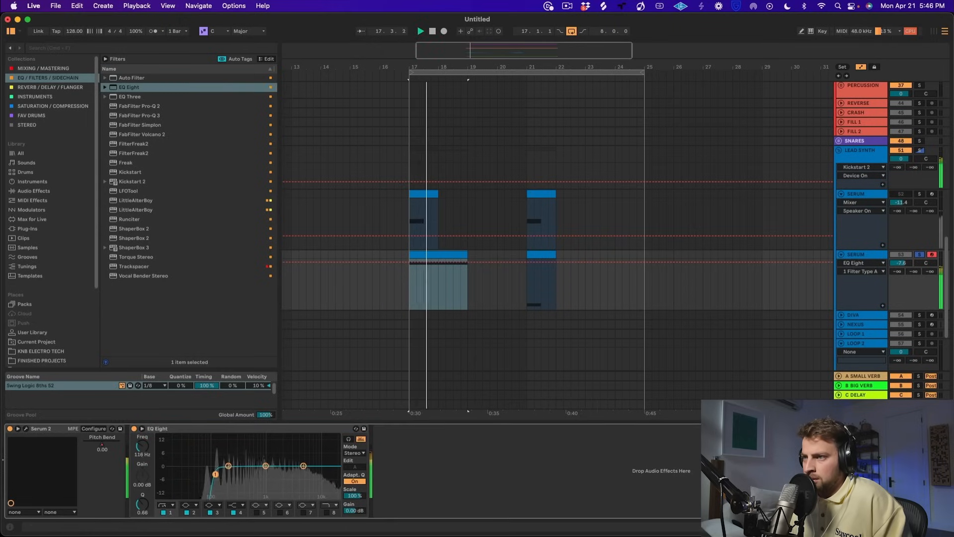
pyautogui.moveTo(303, 466); pyautogui.dragTo(305, 475)
pyautogui.press('space')
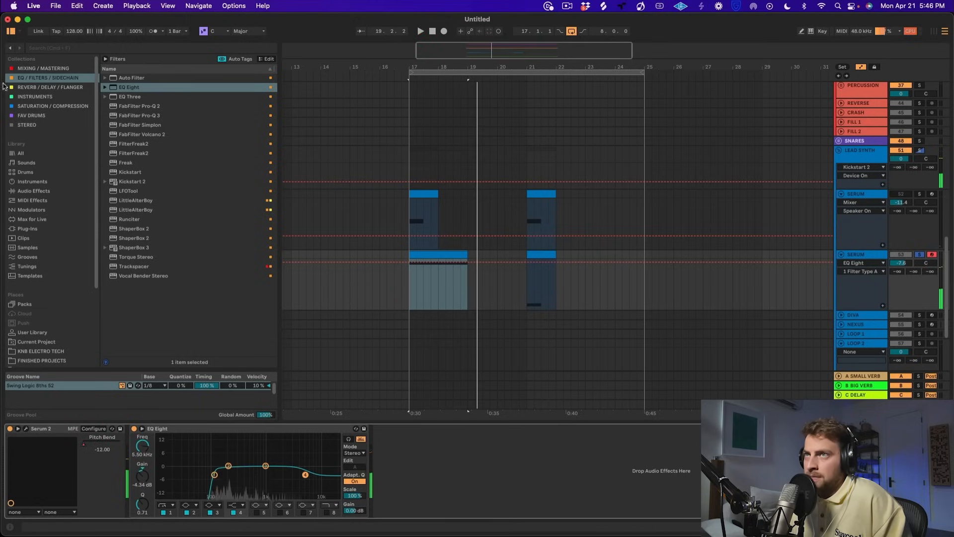
# - Add ValhallaRoom to the lead with its mix at 12.1% and decay at 3.90 s
pyautogui.click(32, 88)
pyautogui.scroll(-4, 143, 325)
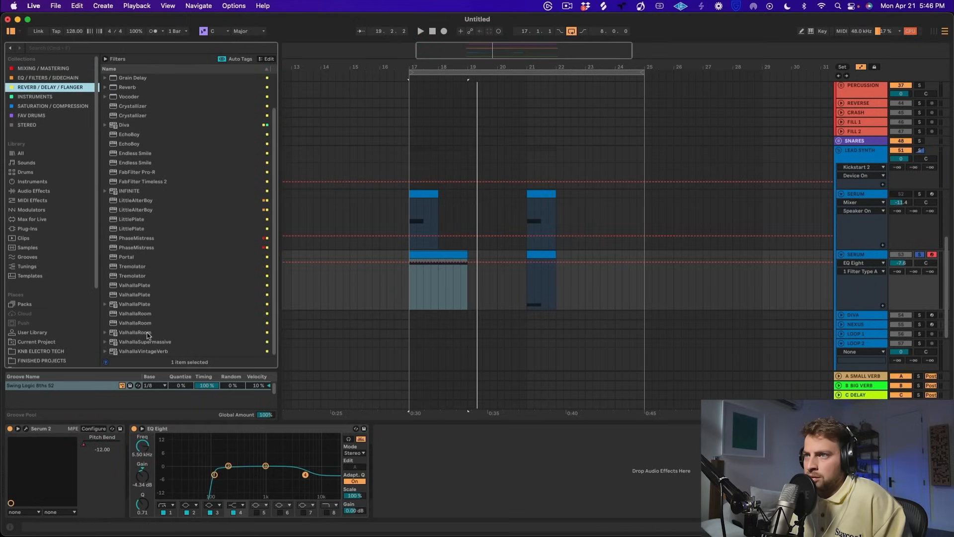
pyautogui.doubleClick(148, 333)
pyautogui.press('space')
pyautogui.moveTo(389, 124); pyautogui.dragTo(387, 205)
pyautogui.moveTo(456, 191); pyautogui.dragTo(457, 184)
pyautogui.moveTo(392, 205); pyautogui.dragTo(454, 185)
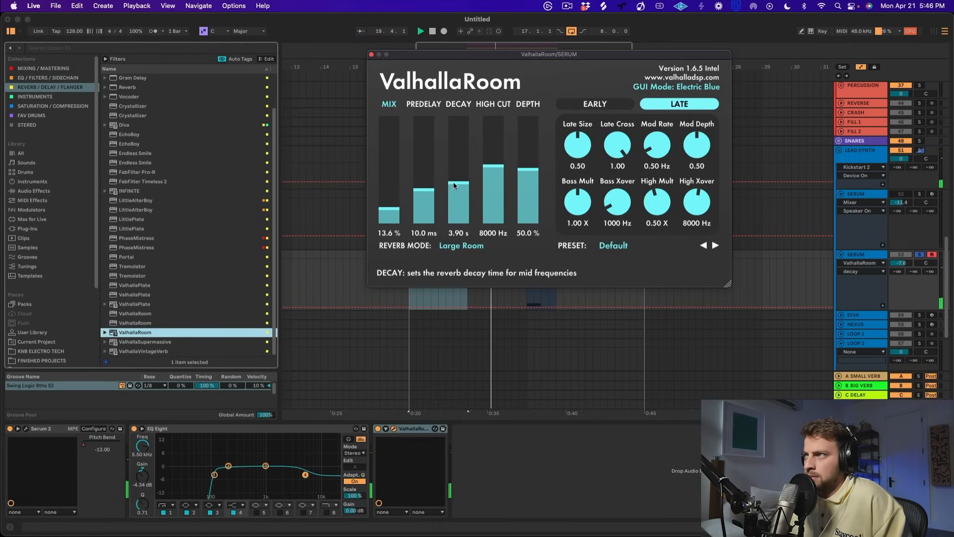
pyautogui.moveTo(389, 208); pyautogui.dragTo(390, 211)
# - Add Kickstart 2 with 81% mix and the second curve shape, unsolo the lead and close both effect windows
pyautogui.click(33, 78)
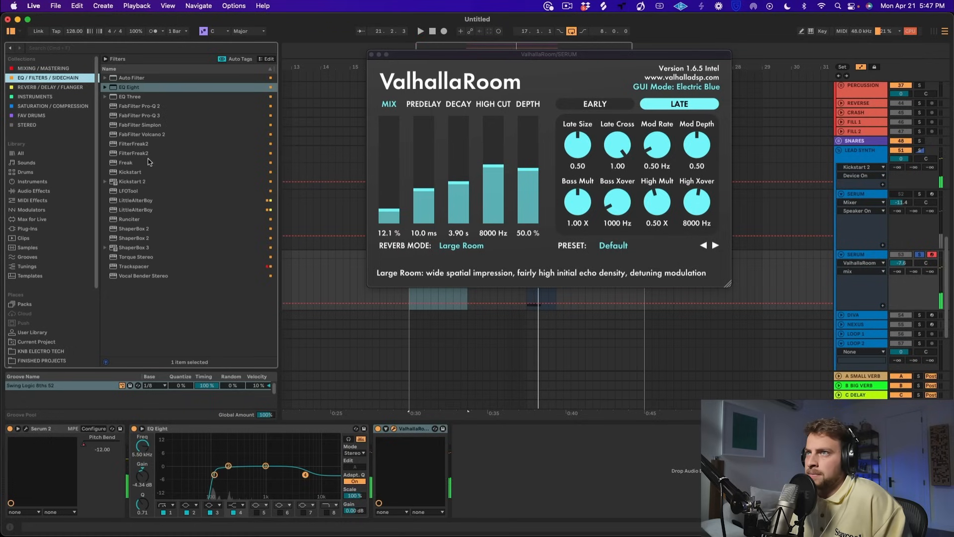
pyautogui.doubleClick(133, 181)
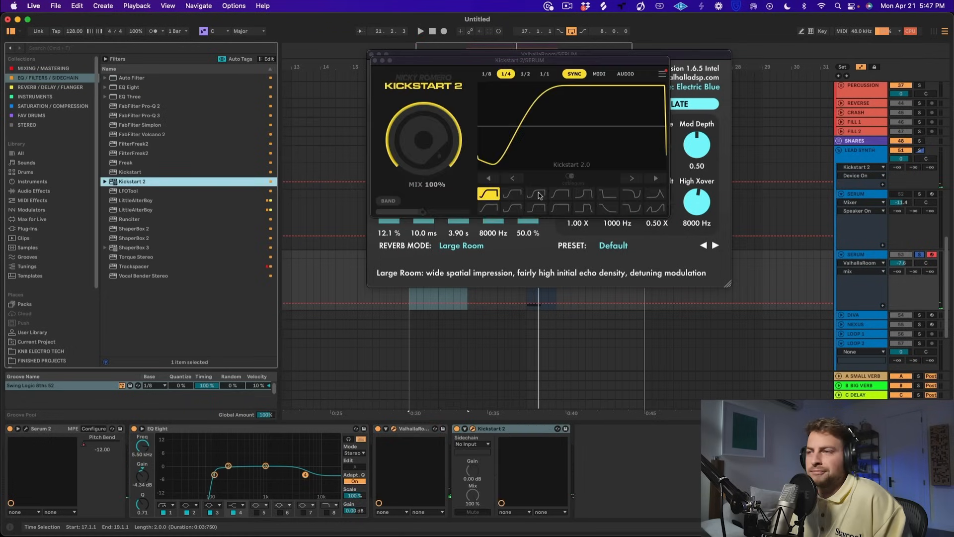
pyautogui.click(417, 296)
pyautogui.press('space')
pyautogui.moveTo(424, 144); pyautogui.dragTo(423, 159)
pyautogui.click(512, 193)
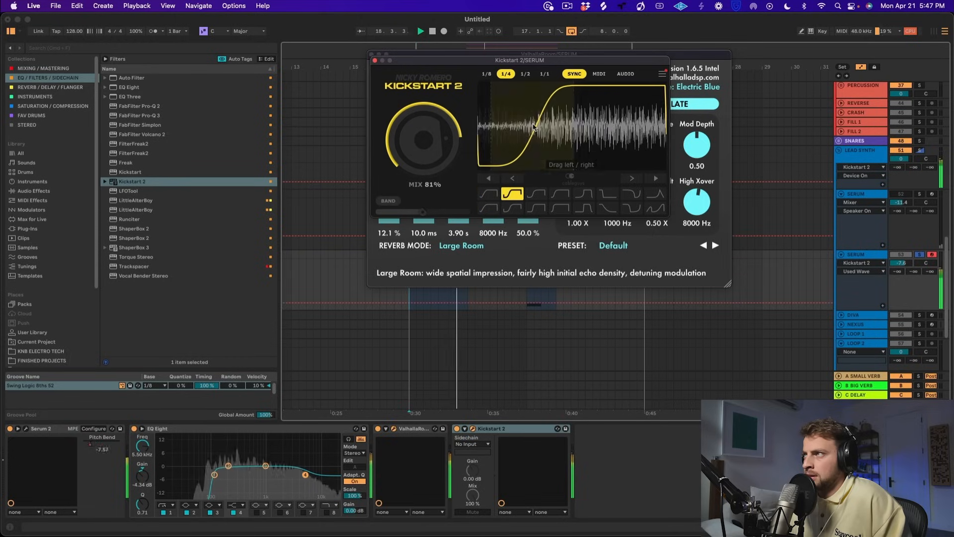
pyautogui.click(680, 260)
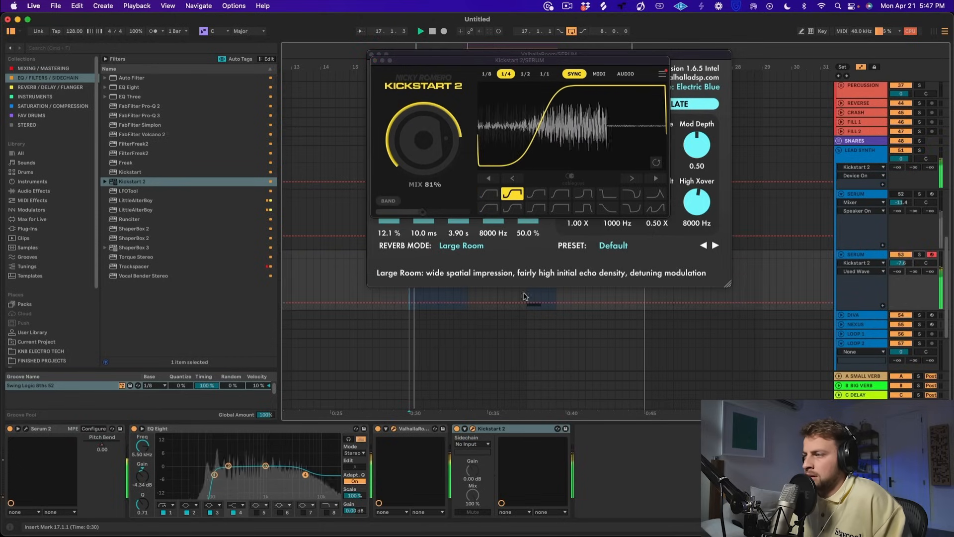
pyautogui.click(376, 60)
pyautogui.click(372, 55)
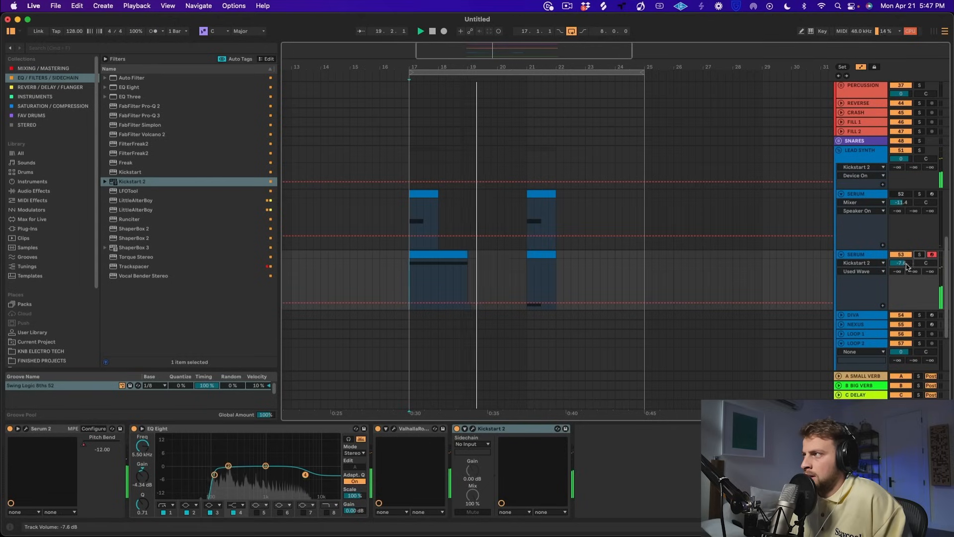
# - Set the Serum 2 lead's Env 1 release to 829 ms and Env 2 release to 201 ms during playback
pyautogui.click(27, 429)
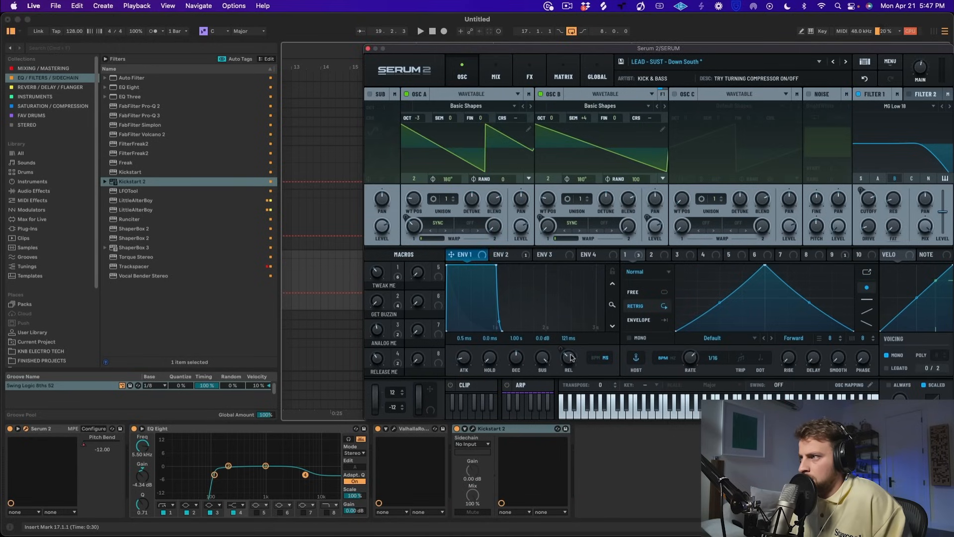
pyautogui.moveTo(572, 352); pyautogui.dragTo(564, 341)
pyautogui.press('space')
pyautogui.click(501, 254)
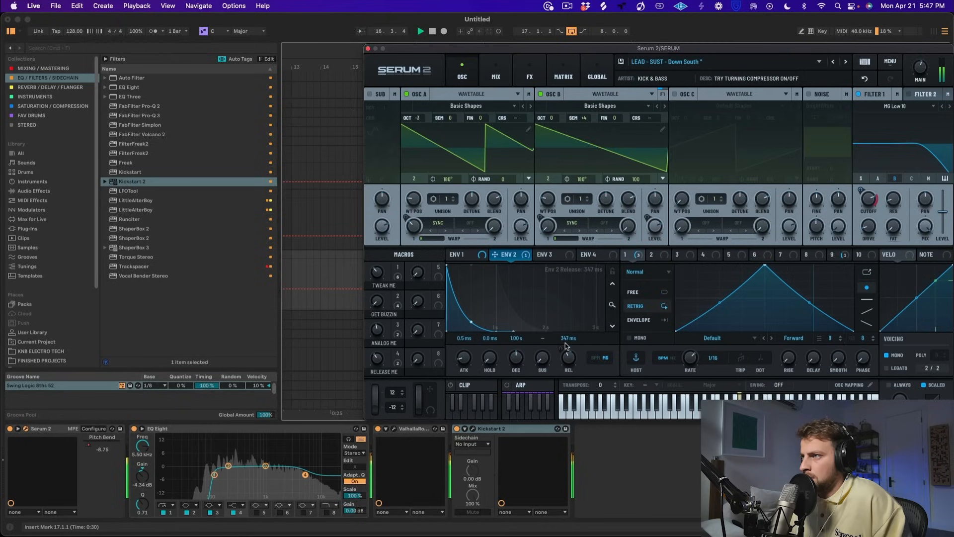
pyautogui.click(459, 255)
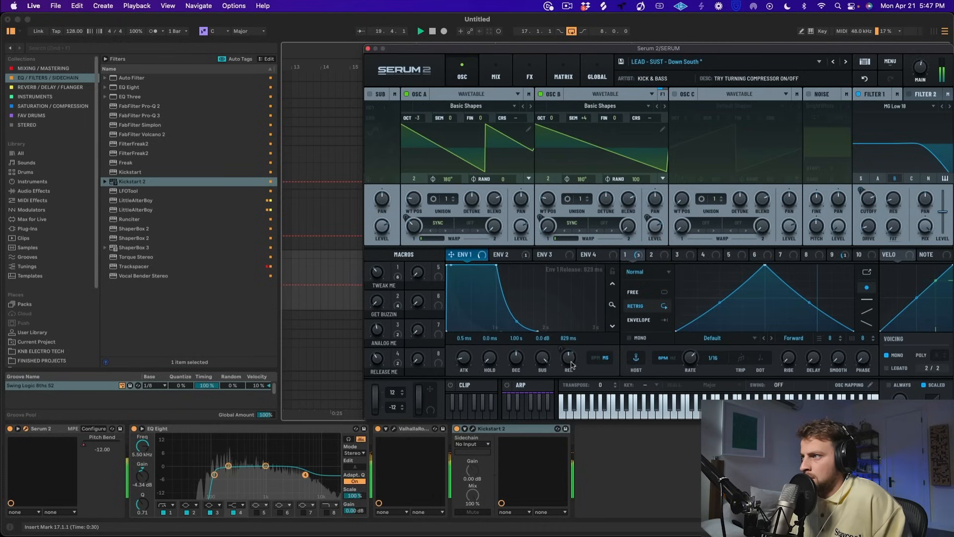
pyautogui.click(517, 255)
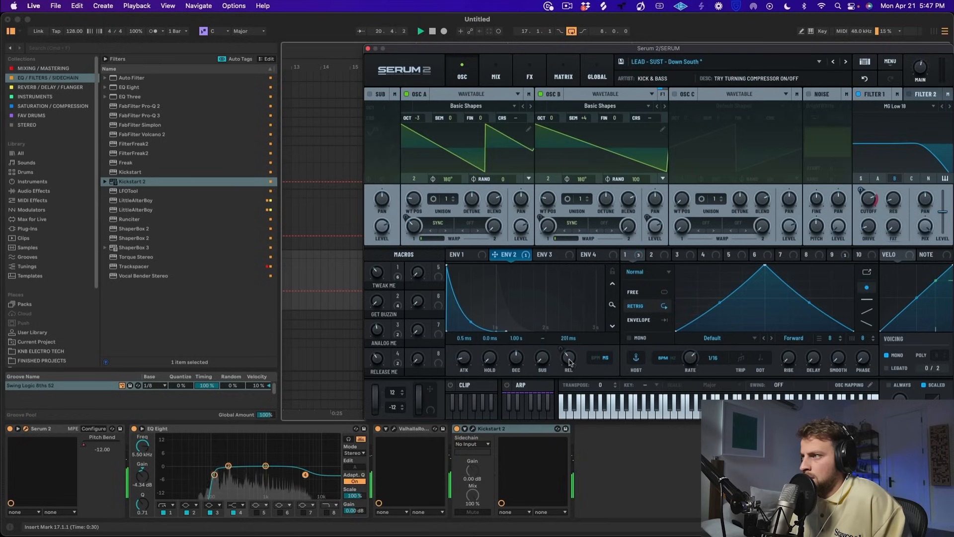
pyautogui.click(368, 48)
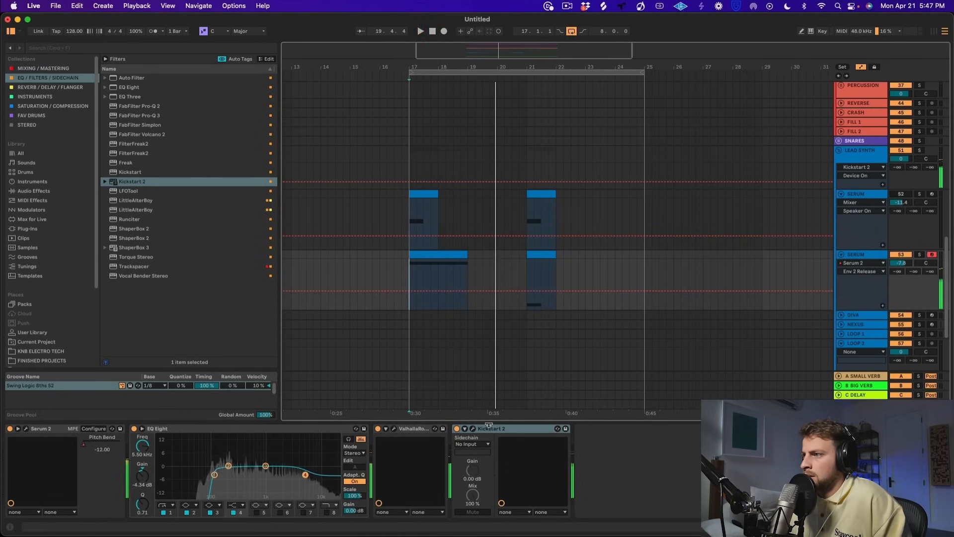
# - Examine the lead's ValhallaRoom settings, Serum 2's Release Me macro and the routings in its modulation matrix
pyautogui.click(393, 429)
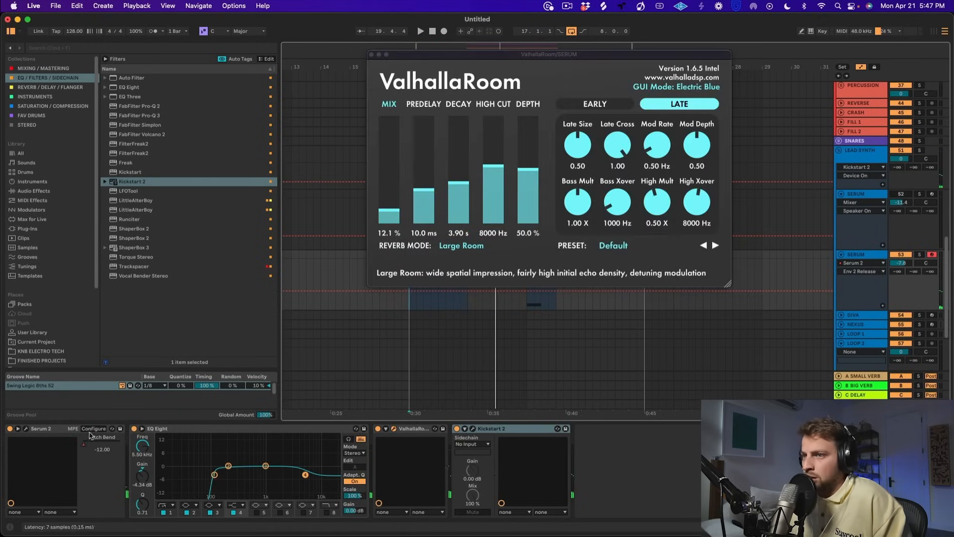
pyautogui.click(27, 436)
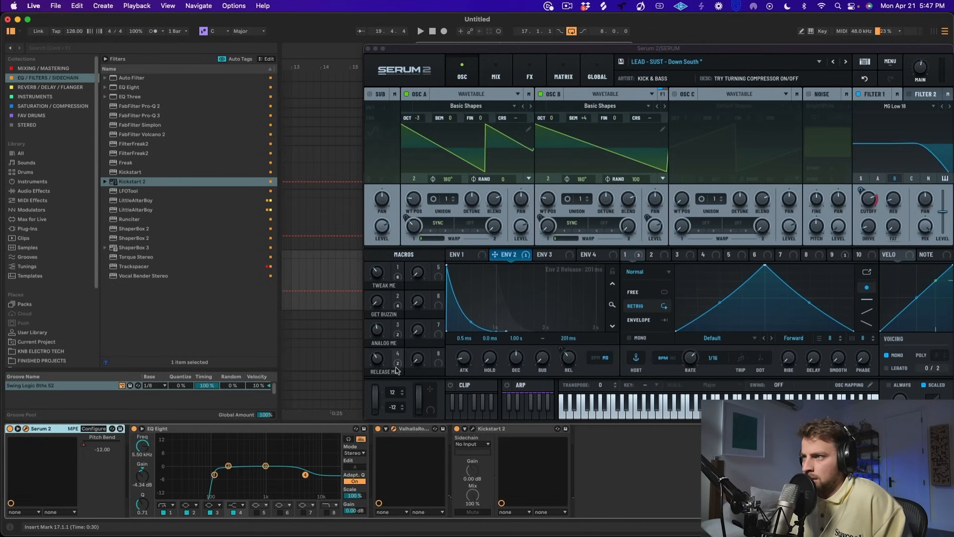
pyautogui.click(380, 370)
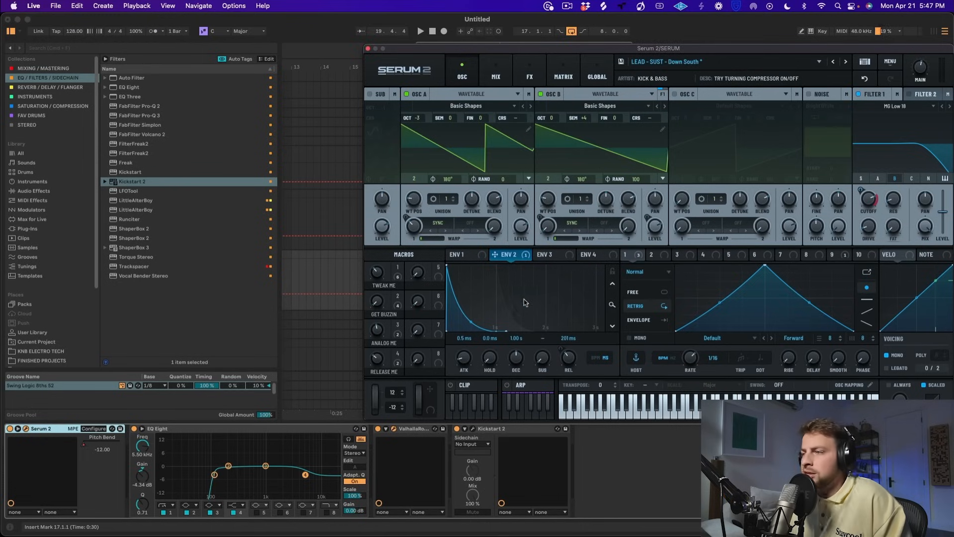
pyautogui.moveTo(711, 49); pyautogui.dragTo(629, 34)
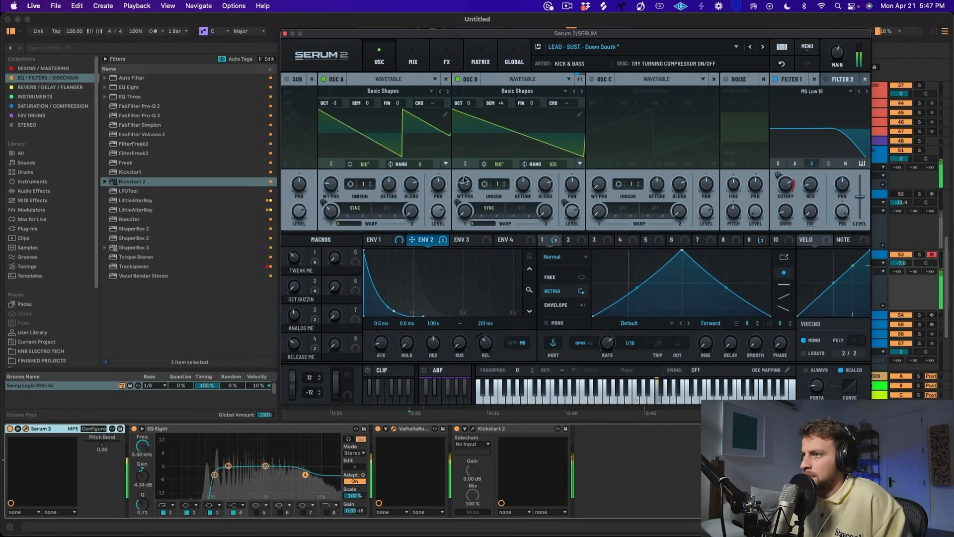
pyautogui.click(488, 59)
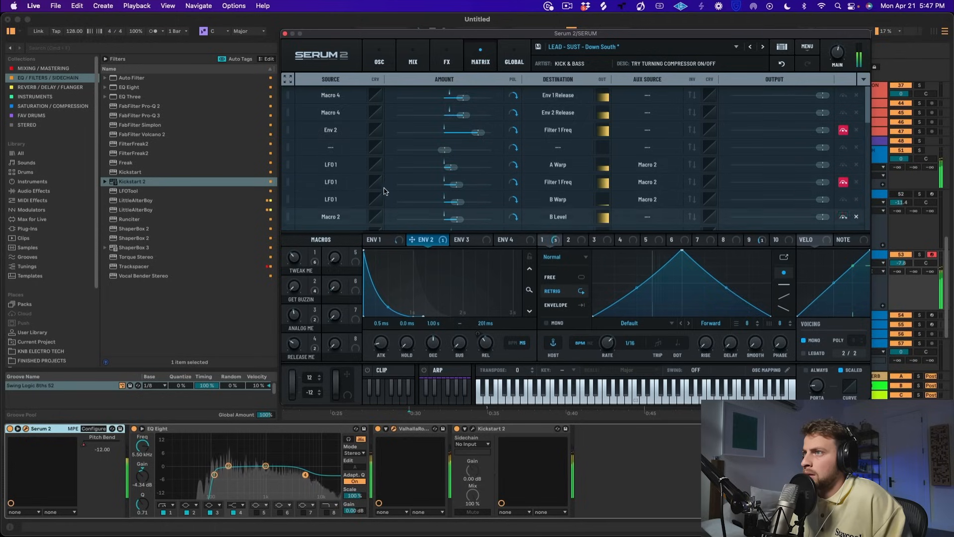
pyautogui.scroll(-5, 357, 164)
pyautogui.scroll(4, 357, 169)
pyautogui.scroll(1, 363, 154)
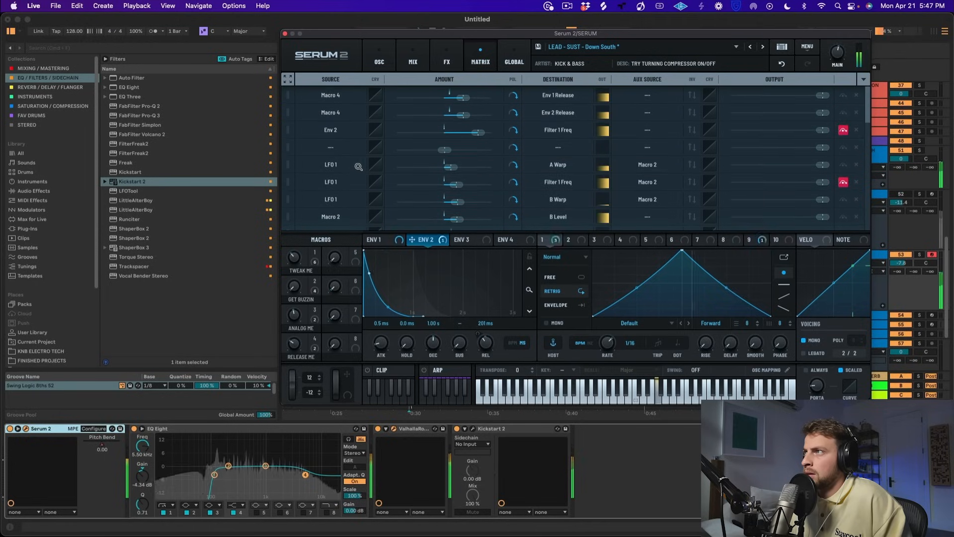
# - Lengthen the Env 1 release in Serum 2 to about 510 ms and close the open plug-in windows
pyautogui.click(379, 59)
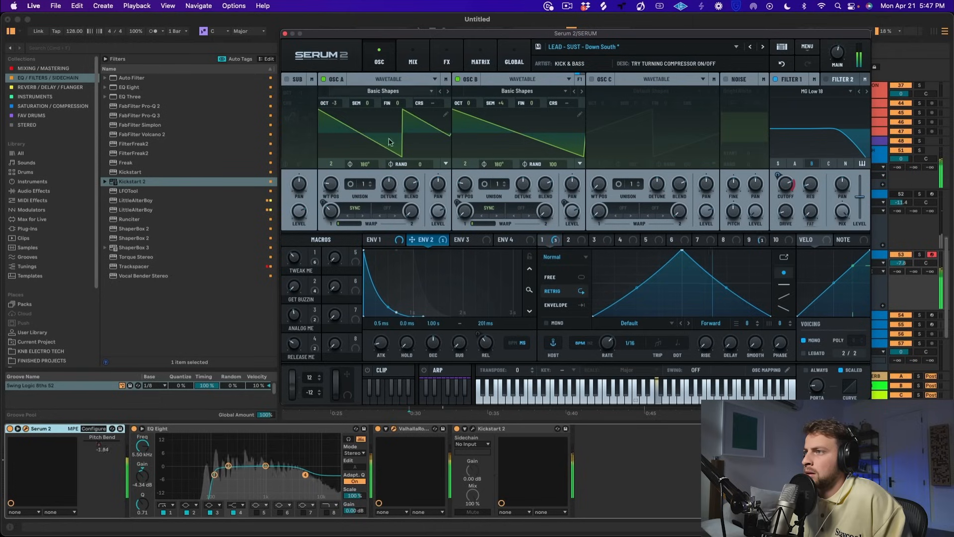
pyautogui.click(382, 240)
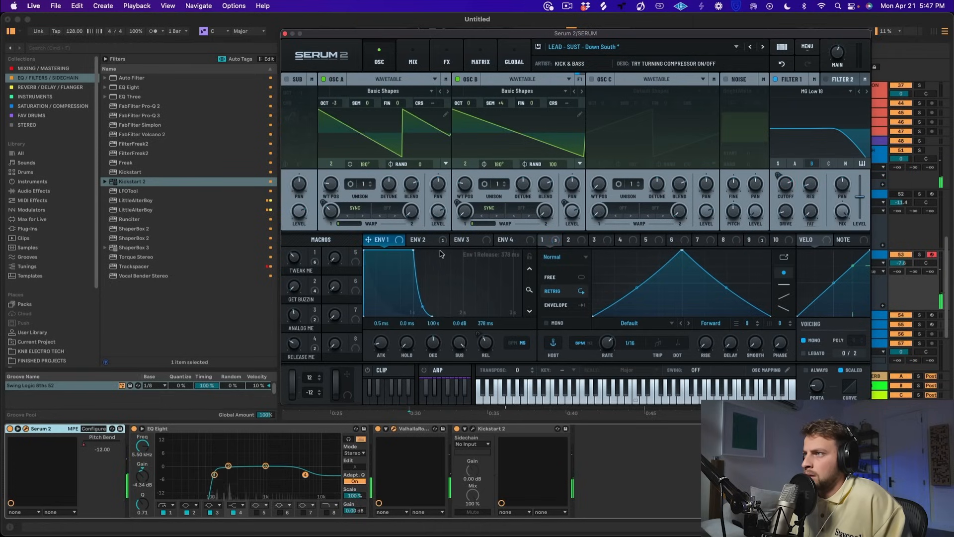
pyautogui.click(428, 240)
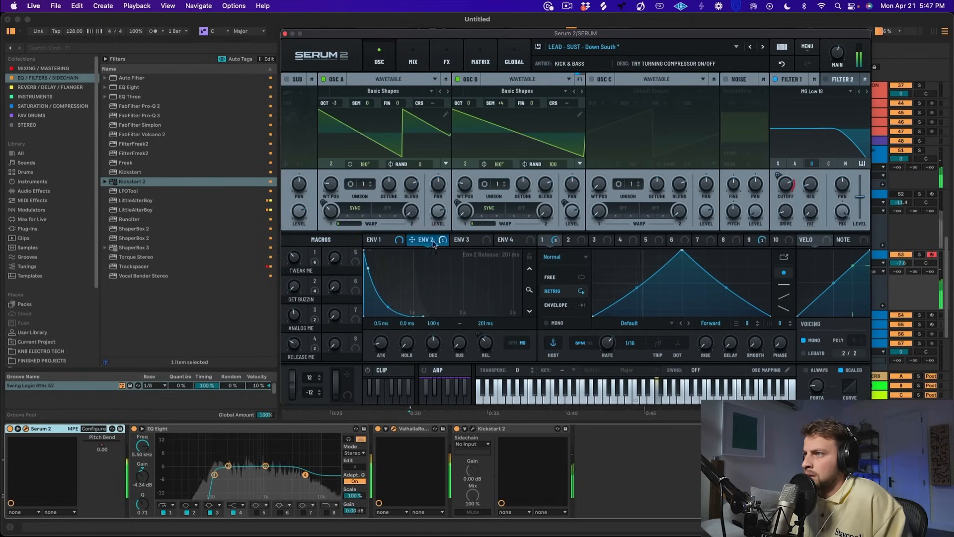
pyautogui.click(389, 241)
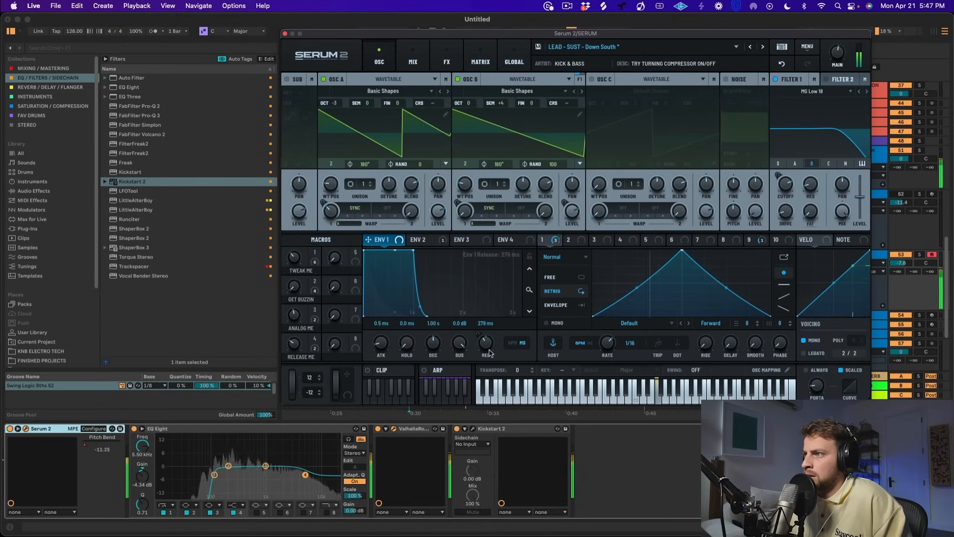
pyautogui.moveTo(489, 352); pyautogui.dragTo(490, 348)
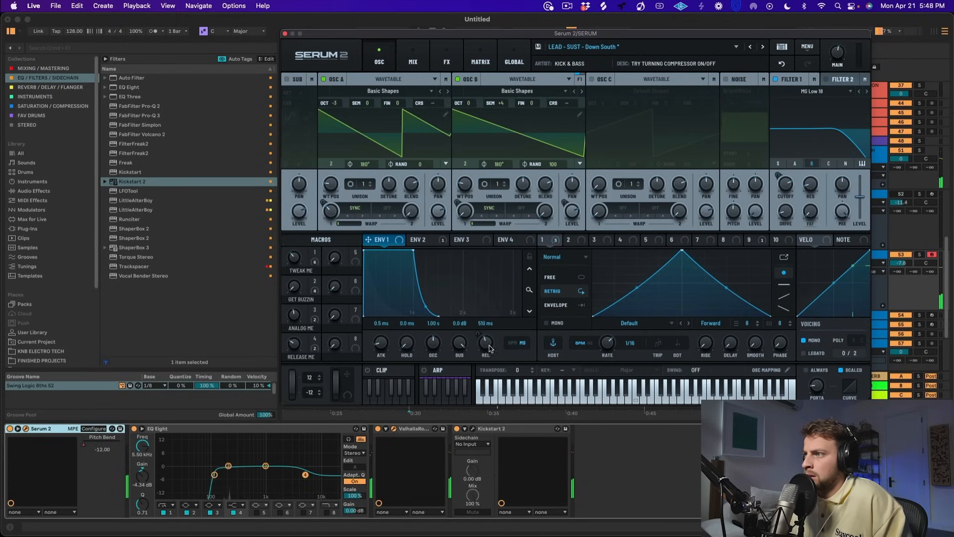
pyautogui.click(286, 33)
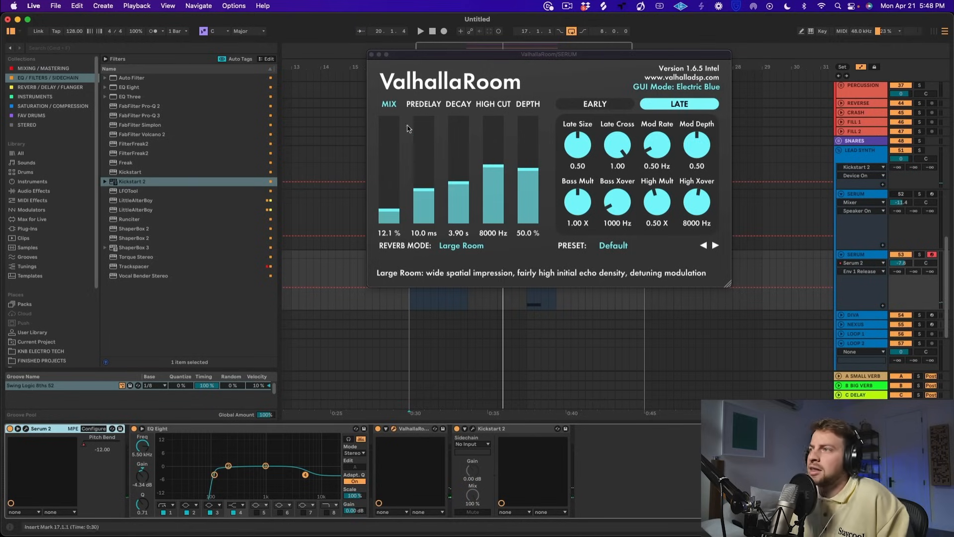
pyautogui.click(371, 55)
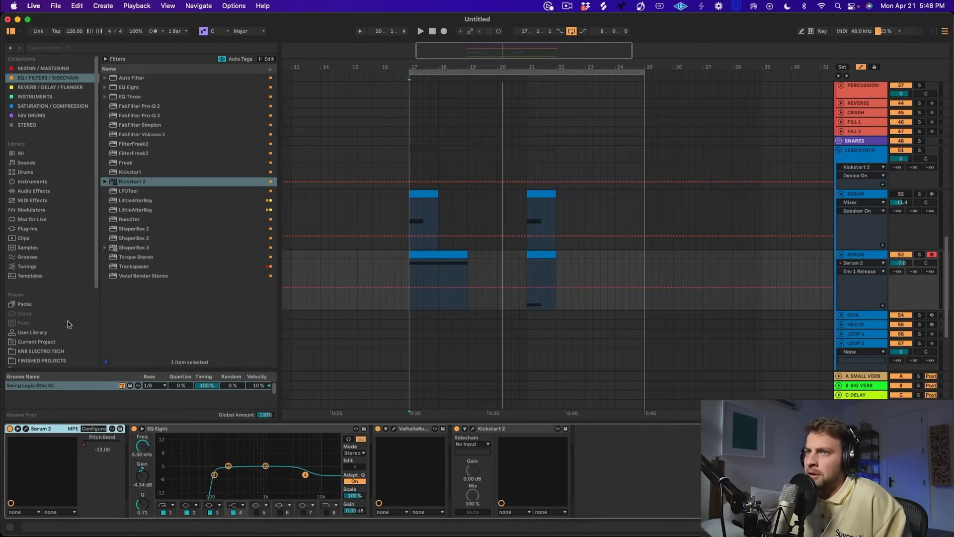
# - Copy the two-bar clip at bar 17 on the second SERUM track and paste it at bar 21
pyautogui.scroll(-2, 656, 298)
pyautogui.click(443, 226)
pyautogui.press('super+c')
pyautogui.click(532, 225)
pyautogui.press('super+v')
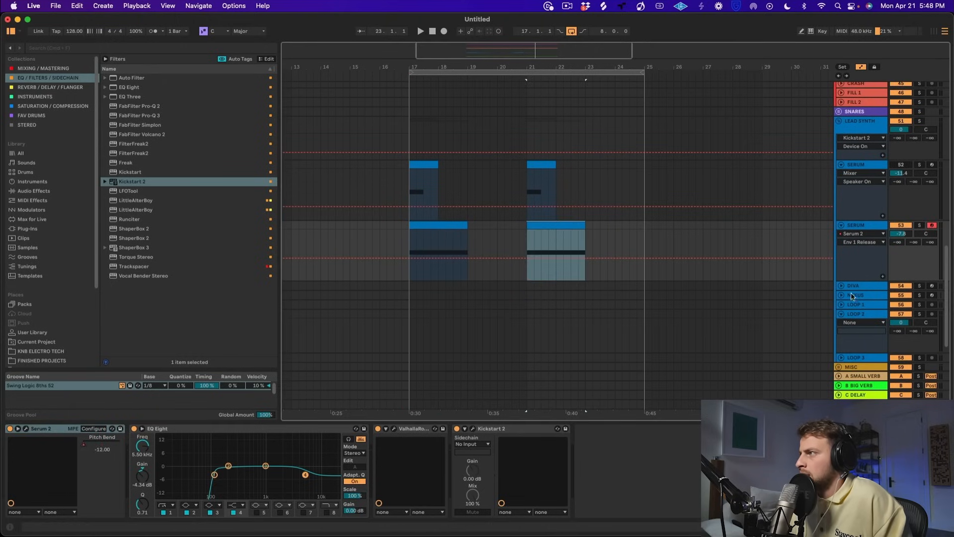
# - Unfold the LOOP 1 track and open the Lead Synth Loops folder within the KNB ELECTRO TECH samples
pyautogui.click(842, 305)
pyautogui.scroll(-3, 48, 301)
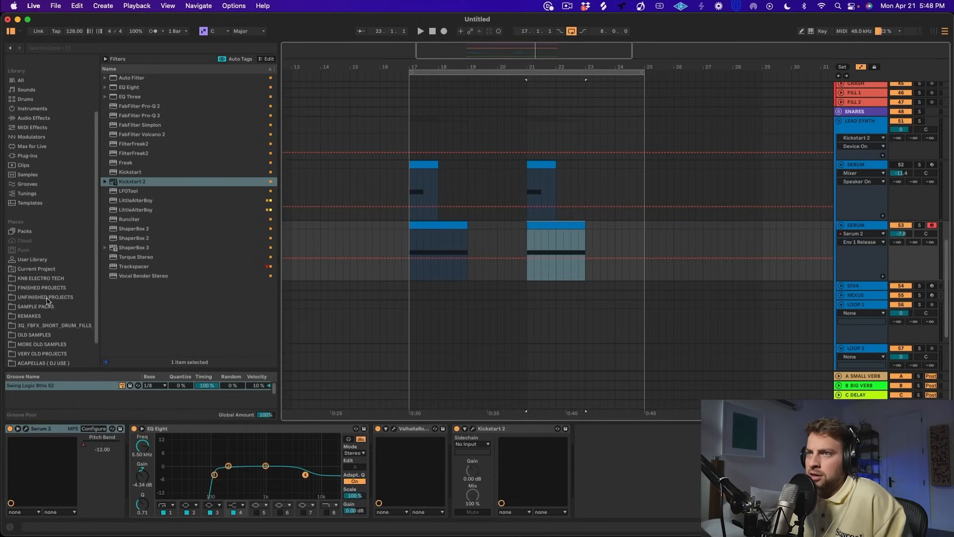
pyautogui.click(44, 279)
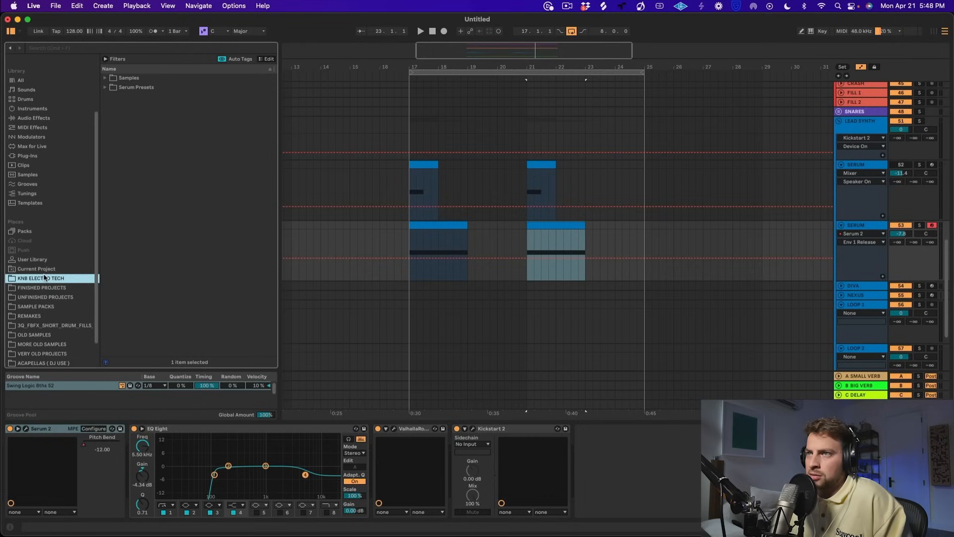
pyautogui.click(128, 80)
pyautogui.click(133, 125)
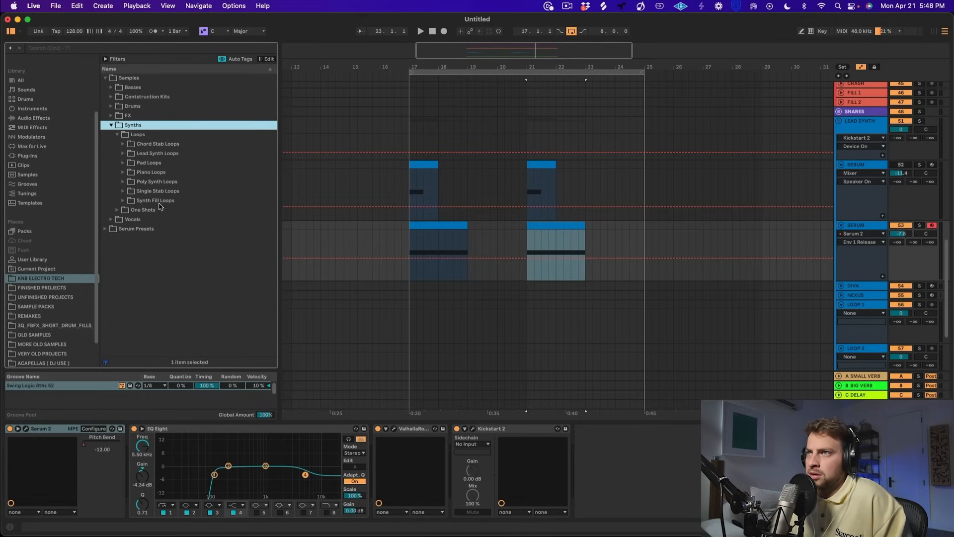
pyautogui.click(145, 163)
pyautogui.click(159, 153)
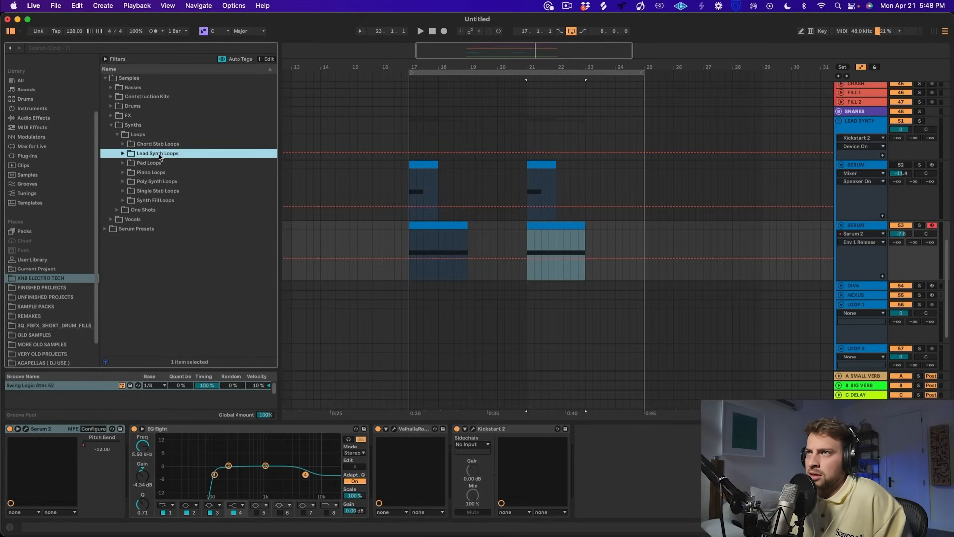
# - Audition the KNB ET Synth Lead loops from 01 through 09
pyautogui.click(234, 183)
pyautogui.press('Up')
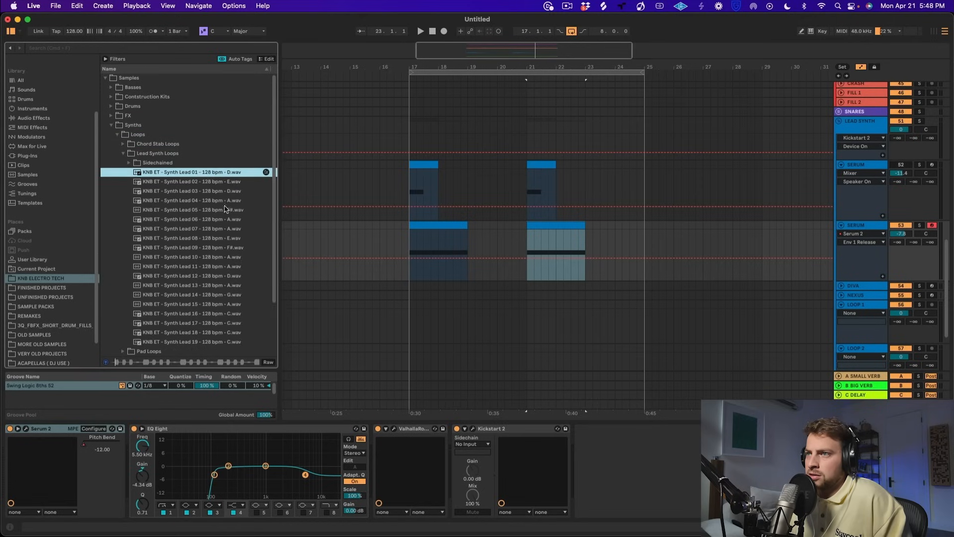
pyautogui.click(217, 191)
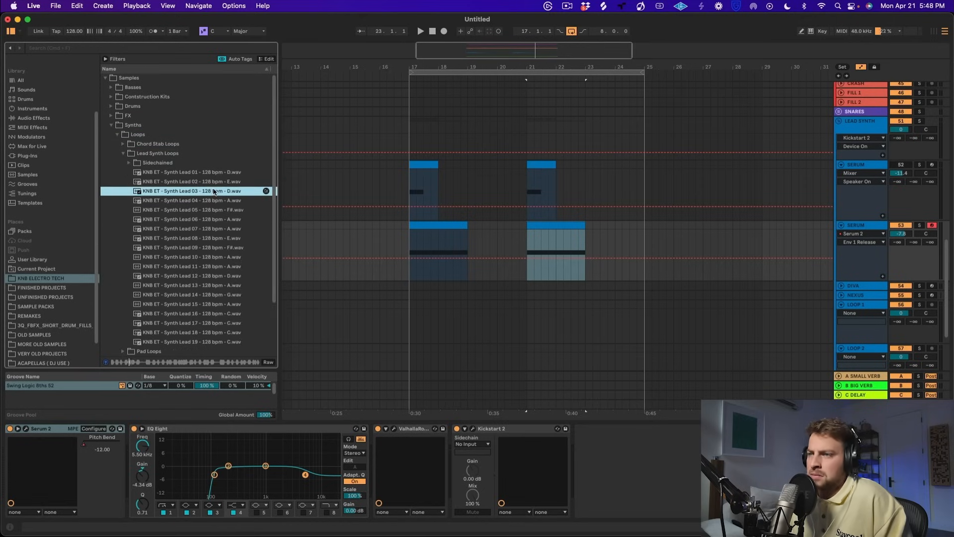
pyautogui.press('Down')
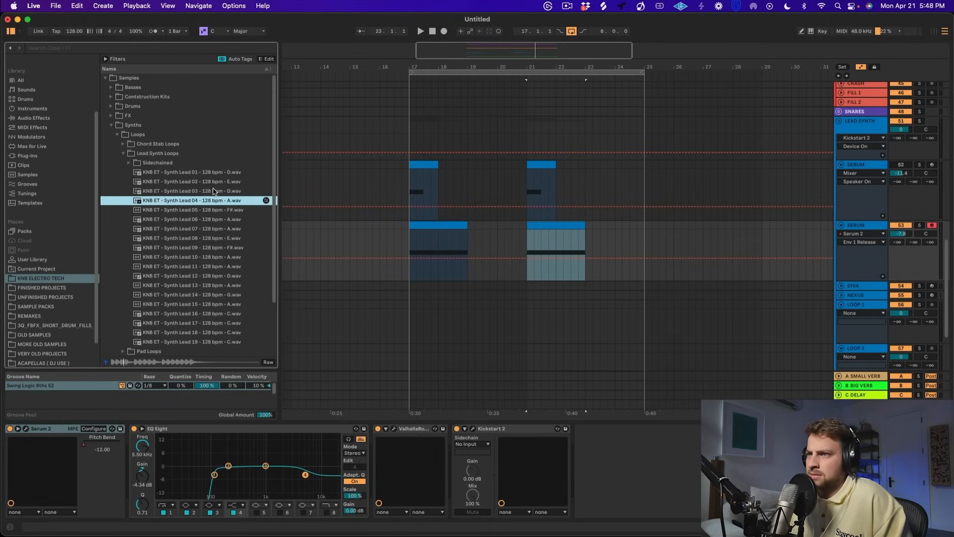
pyautogui.press('Down')
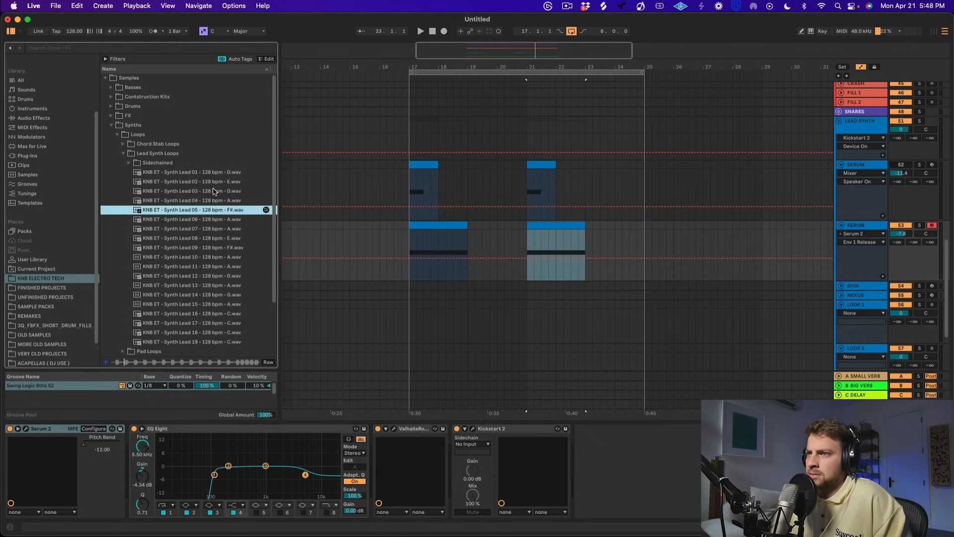
pyautogui.press('Down')
pyautogui.press('Down')
pyautogui.press('Down')
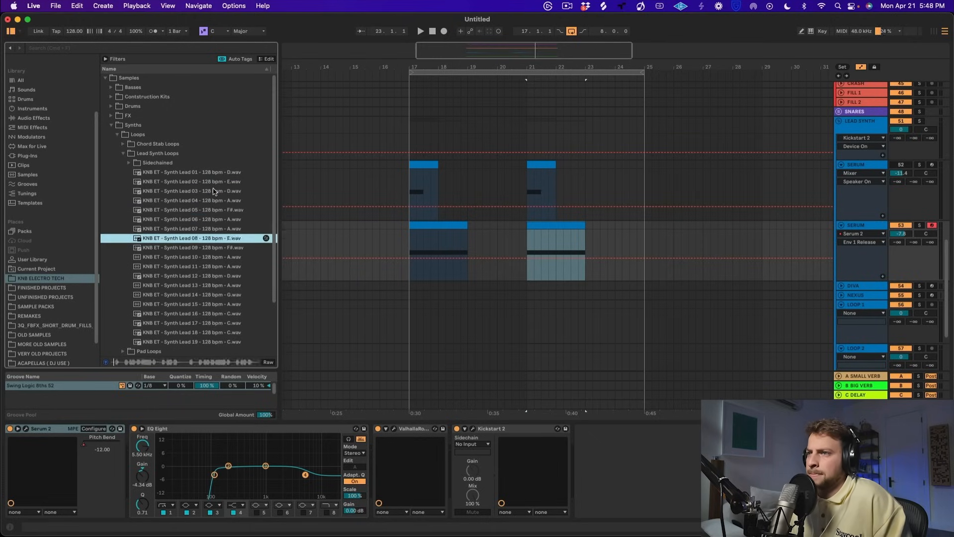
pyautogui.press('Down')
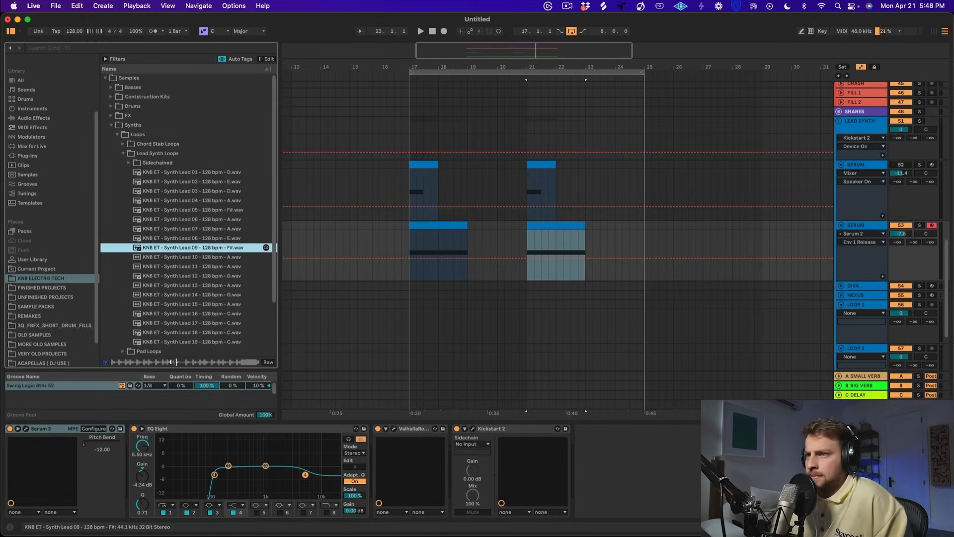
# - Place the KNB ET Synth Lead 03 loop at bar 17 on the LOOP 1 track and transpose it +3 semitones during playback
pyautogui.click(194, 192)
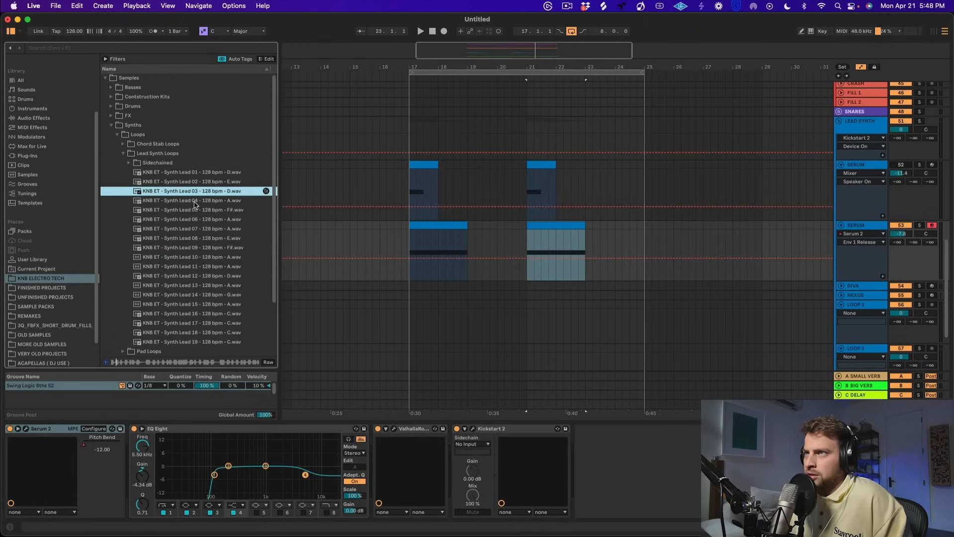
pyautogui.moveTo(210, 197); pyautogui.dragTo(412, 322)
pyautogui.doubleClick(454, 304)
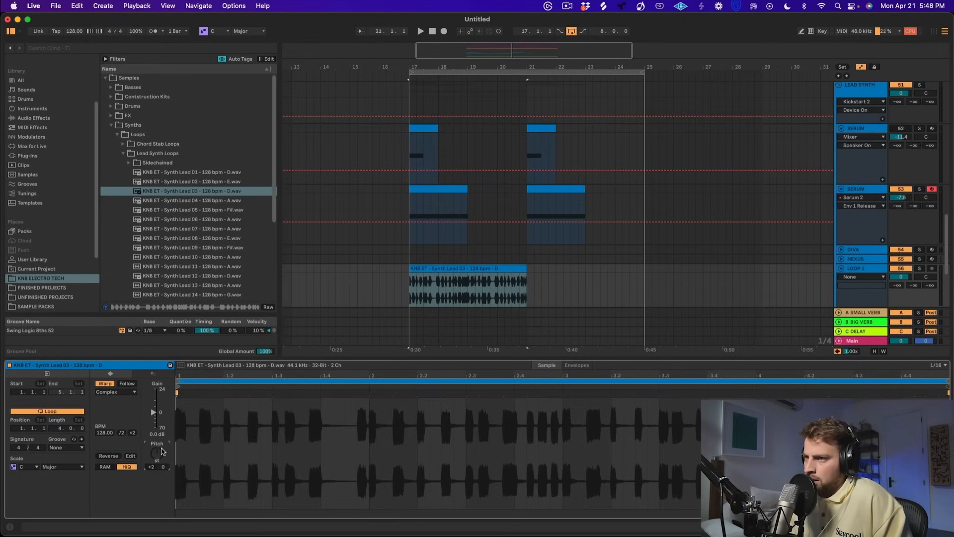
pyautogui.press('space')
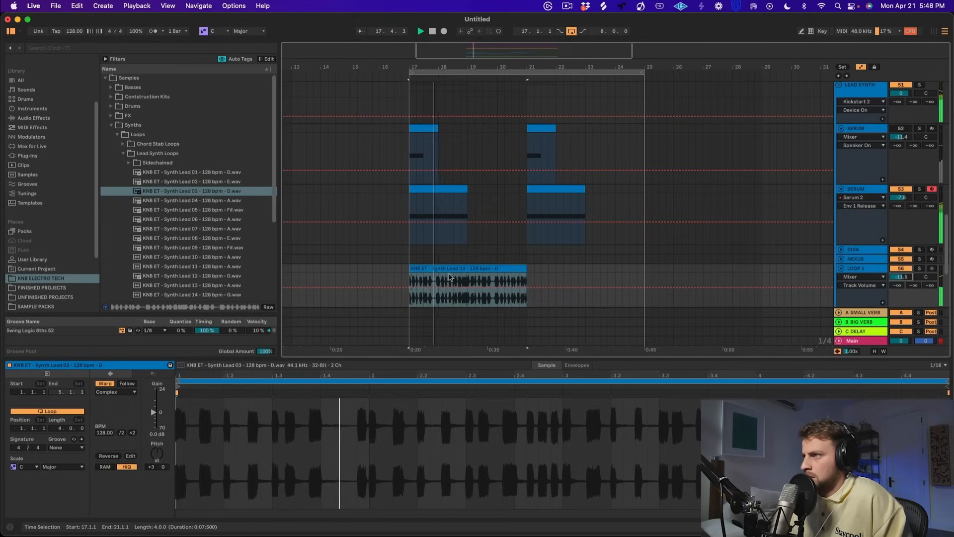
# - Shift the Synth Lead 03 clip to bar 19, shorten it to two bars and duplicate it up to bar 25
pyautogui.moveTo(450, 268); pyautogui.dragTo(513, 268)
pyautogui.moveTo(584, 269); pyautogui.dragTo(522, 269)
pyautogui.press('super+d')
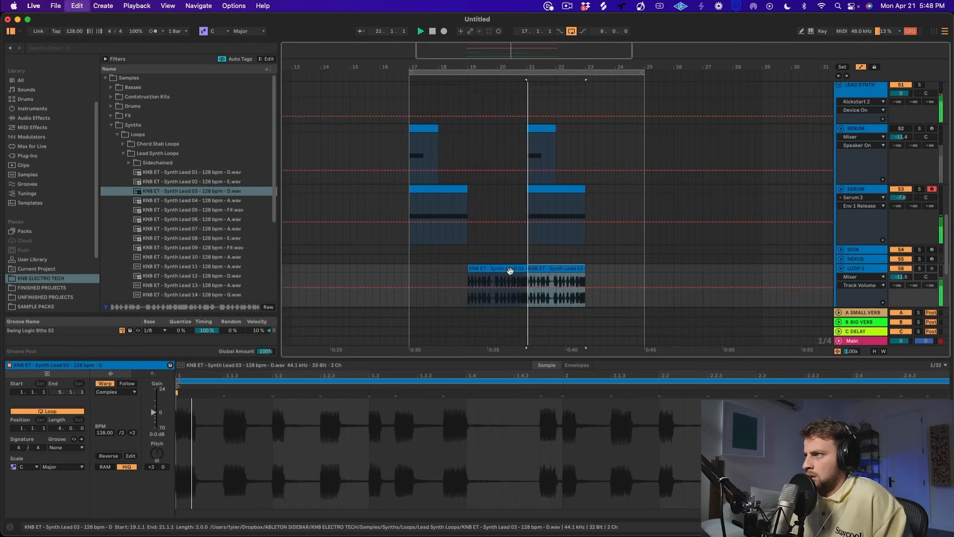
pyautogui.press('super+d')
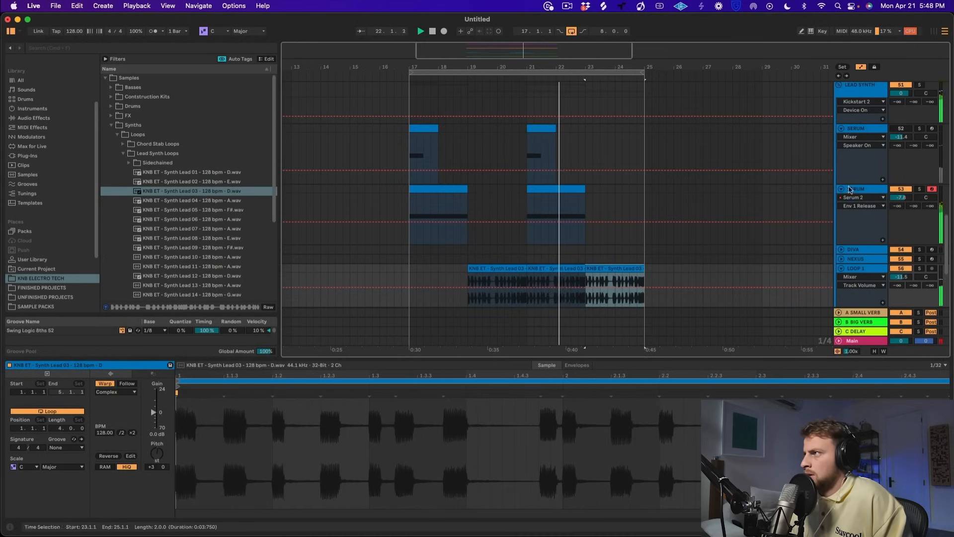
# - Mute the second SERUM track and place the KNB ET Synth Lead 17 loop at bar 17 on the LOOP 1 track
pyautogui.click(903, 189)
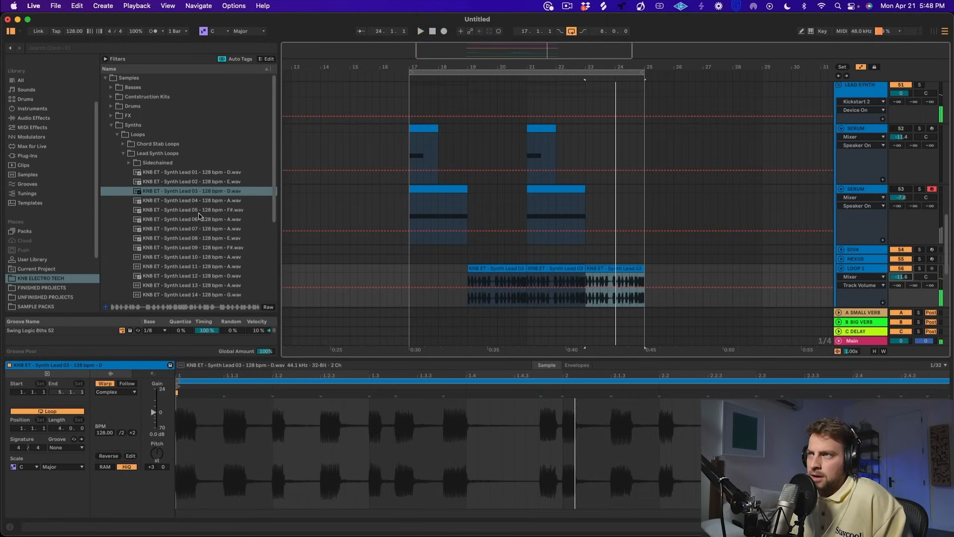
pyautogui.scroll(-5, 195, 271)
pyautogui.click(203, 254)
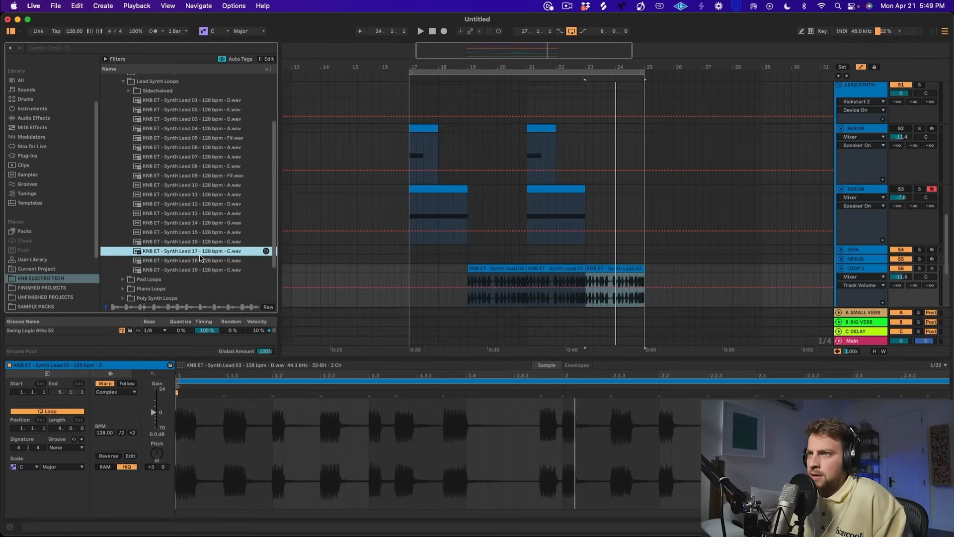
pyautogui.moveTo(203, 251); pyautogui.dragTo(401, 283)
pyautogui.moveTo(407, 283); pyautogui.dragTo(409, 283)
# - Transpose the Synth Lead 17 clip to +5 semitones and play it back
pyautogui.press('space')
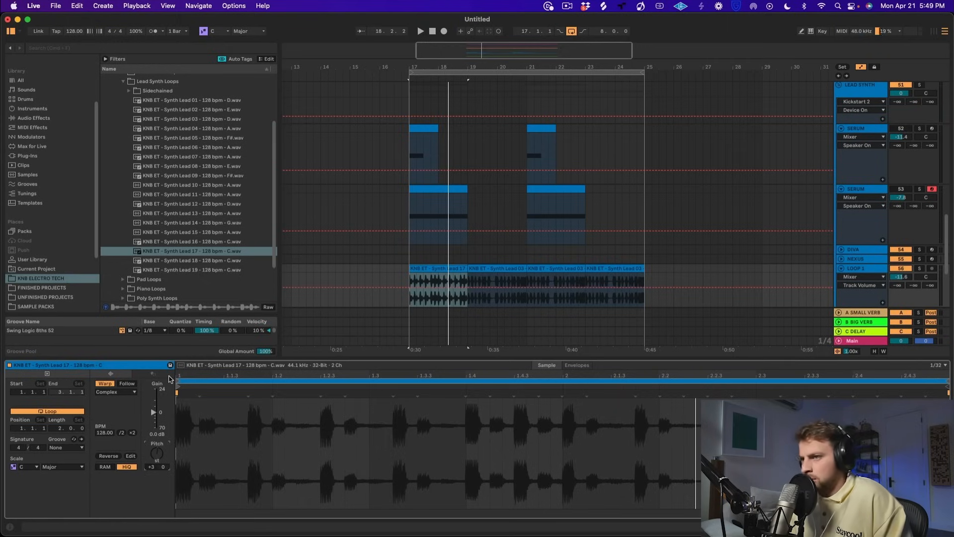
pyautogui.press('Up')
pyautogui.press('space')
pyautogui.hotkey('shift', 'Down')
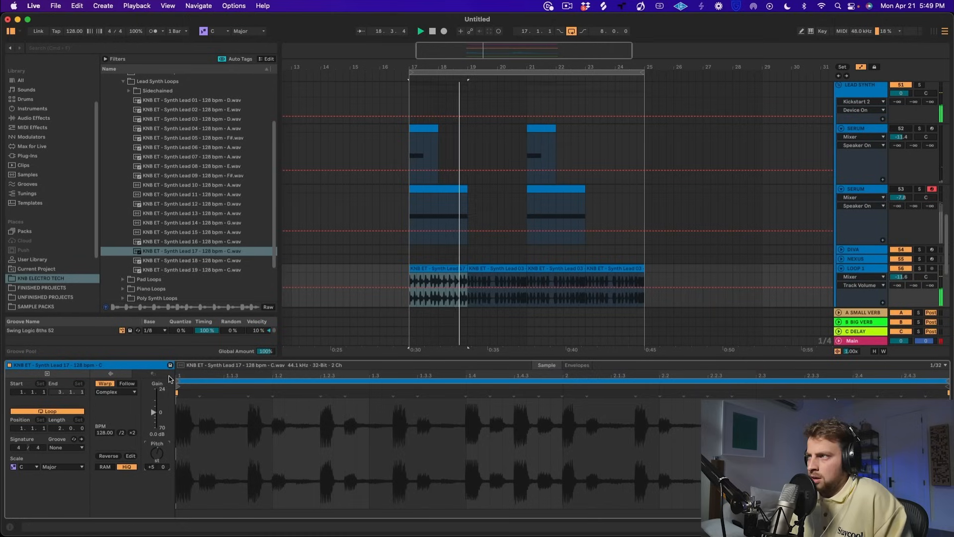
# - Fill bars 17 to 25 of the LOOP 1 track with the Synth Lead 17 loop and raise the track's volume
pyautogui.moveTo(467, 279); pyautogui.dragTo(527, 279)
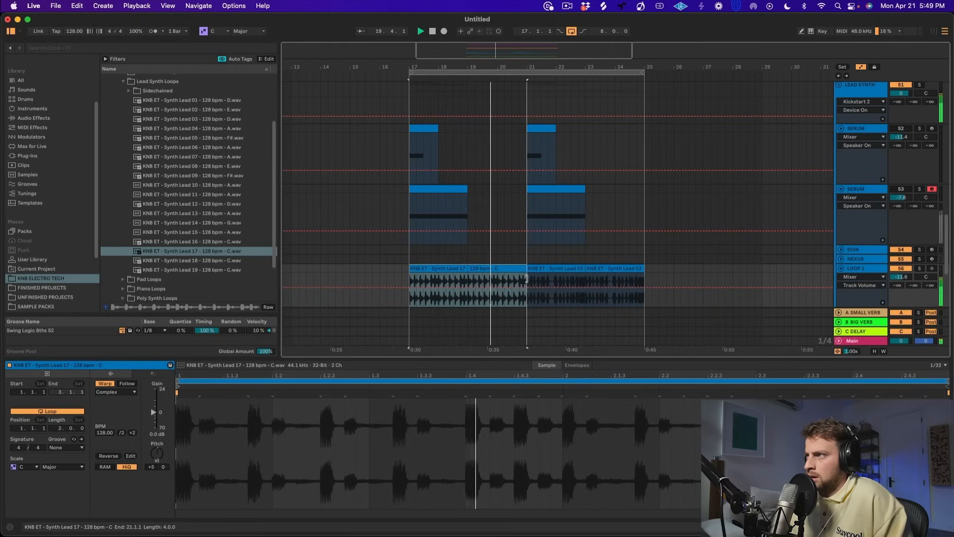
pyautogui.press('super+d')
pyautogui.moveTo(908, 274); pyautogui.dragTo(899, 189)
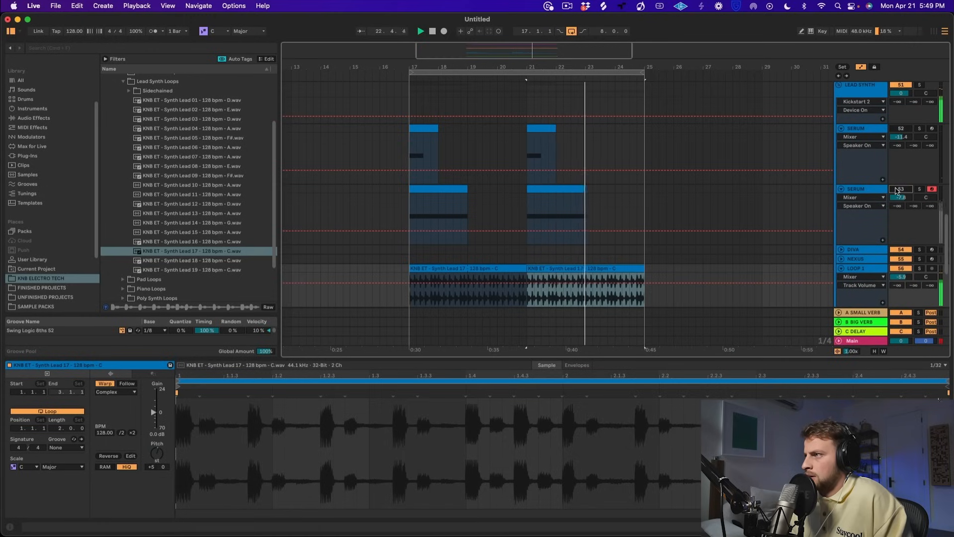
pyautogui.click(920, 269)
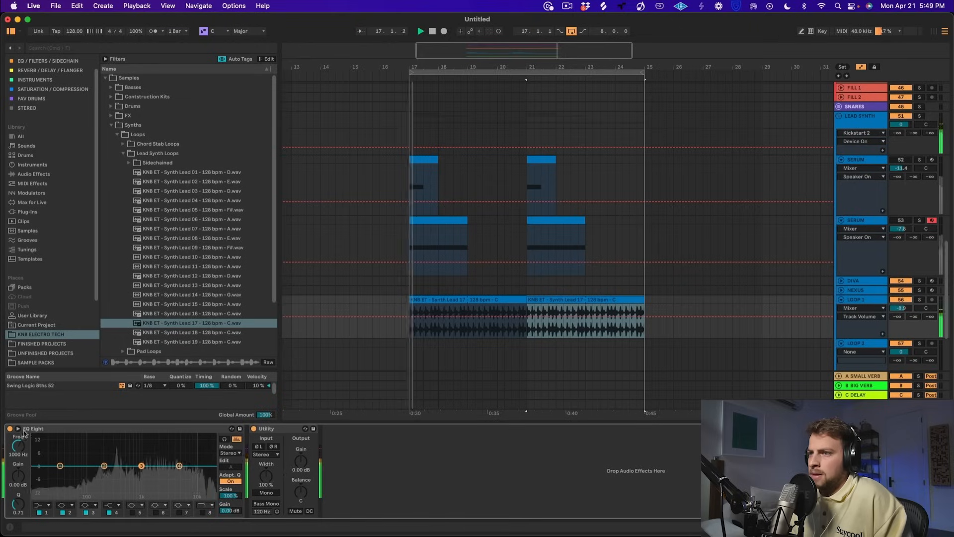
# - Add Kickstart 2 from the EQ / FILTERS / SIDECHAIN collection to the LOOP 1 track
pyautogui.scroll(2, 43, 79)
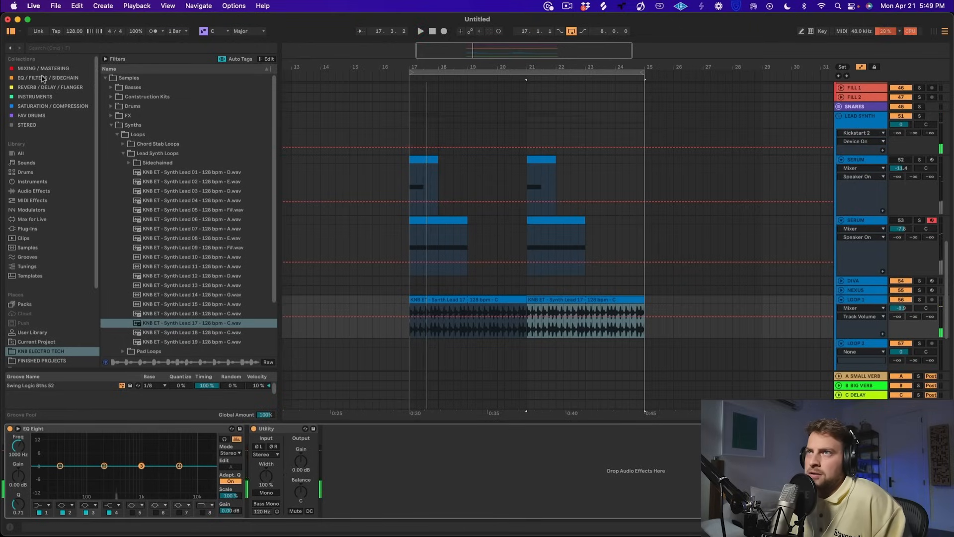
pyautogui.click(48, 78)
pyautogui.doubleClick(132, 181)
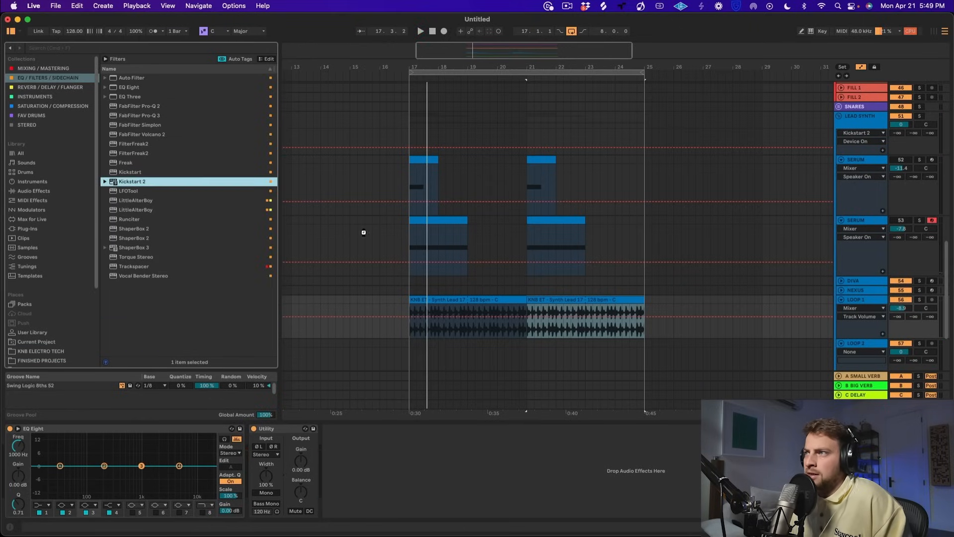
# - Solo the second SERUM track and the LOOP 1 track and play them together from bar 17
pyautogui.click(917, 220)
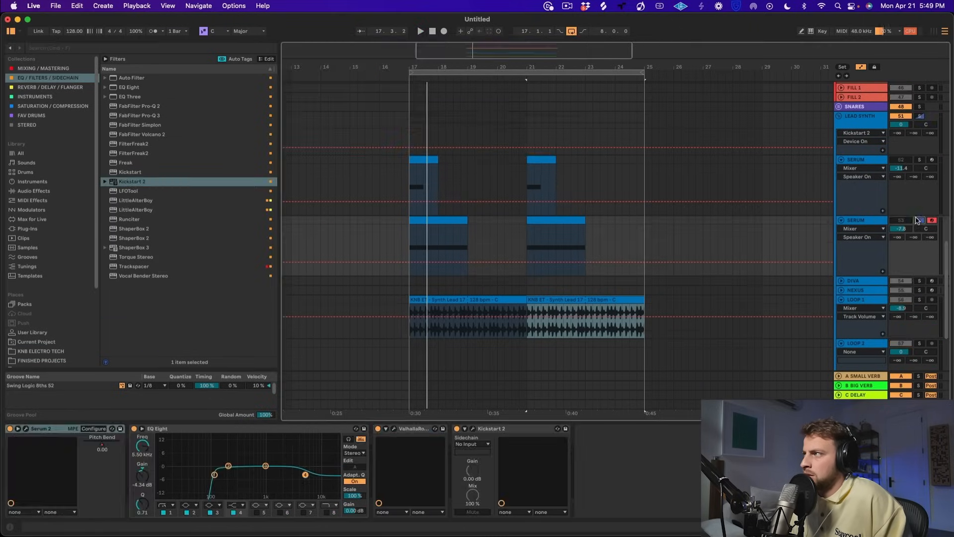
pyautogui.click(461, 227)
pyautogui.press('space')
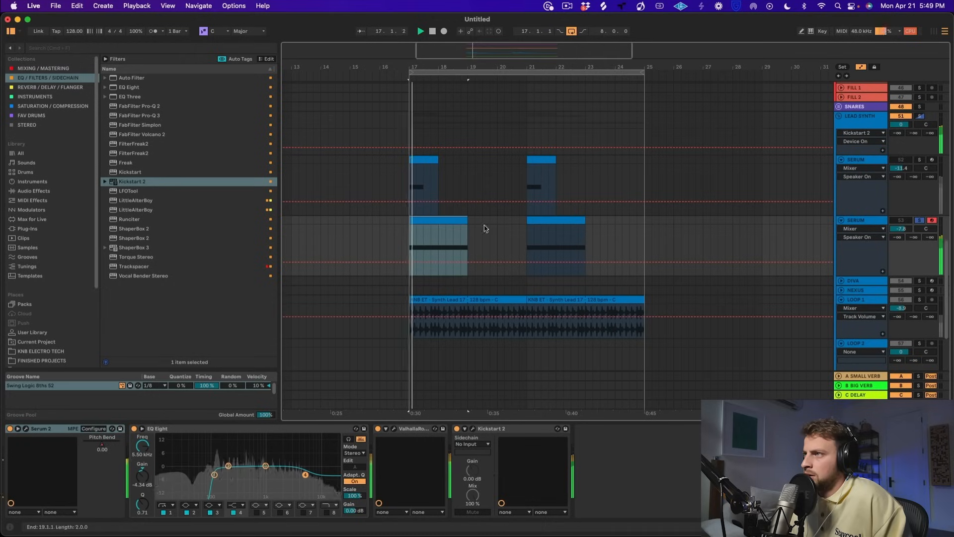
pyautogui.click(920, 300)
pyautogui.press('space')
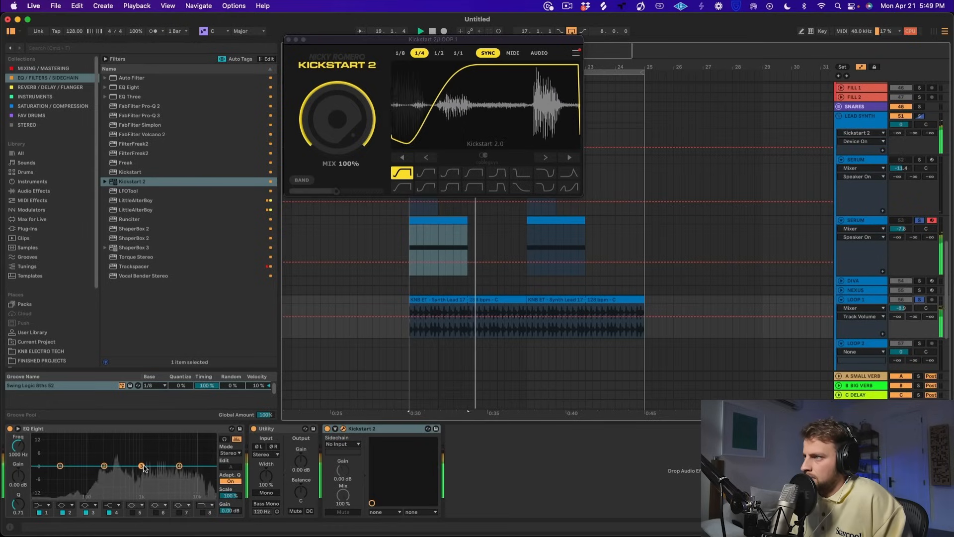
# - Open Serum 2 on the second SERUM track, set its GET BUZZIN macro to 27 and close the plugin
pyautogui.press('space')
pyautogui.click(883, 219)
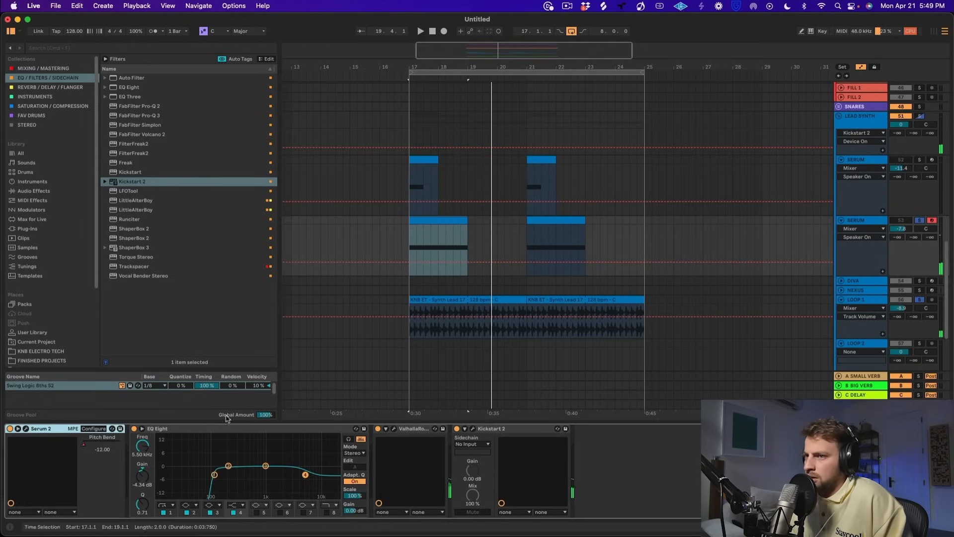
pyautogui.click(25, 428)
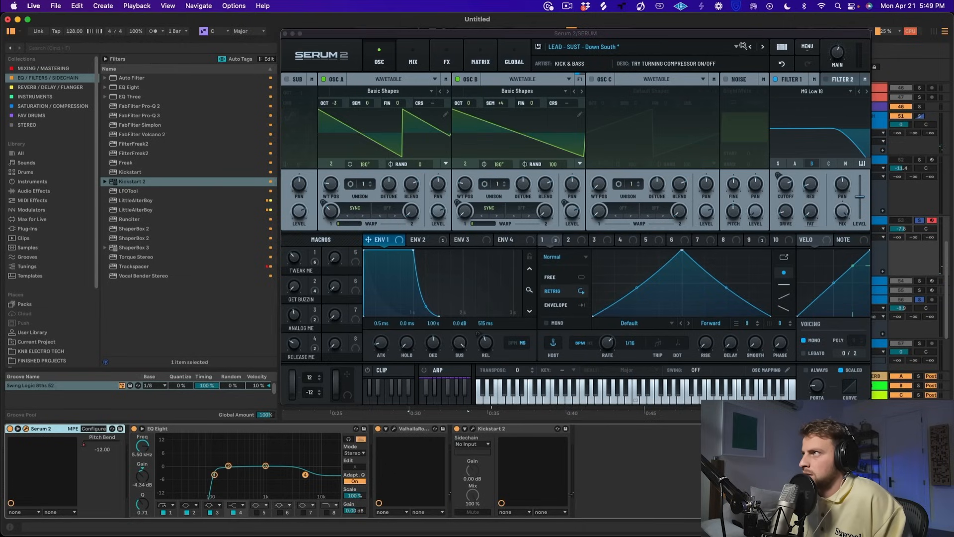
pyautogui.click(750, 46)
pyautogui.click(763, 46)
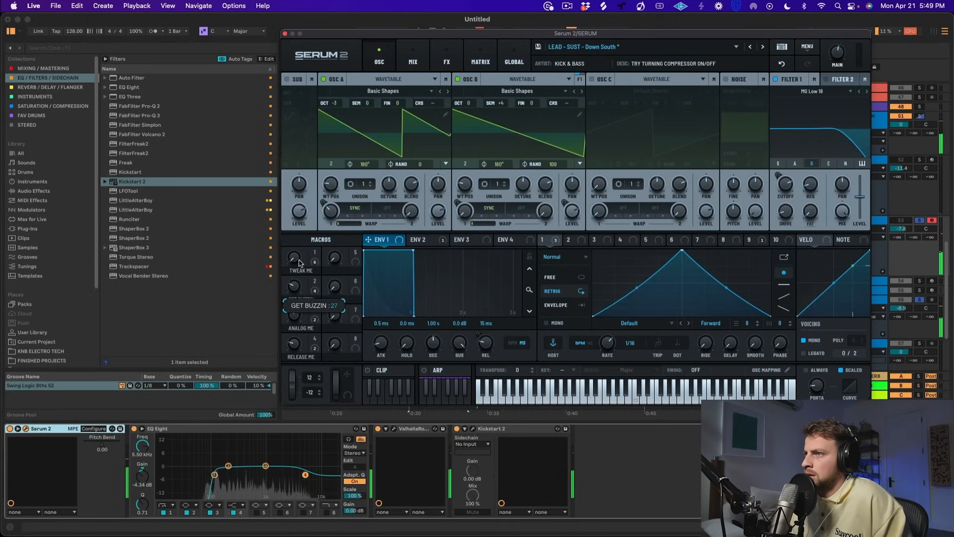
pyautogui.click(285, 33)
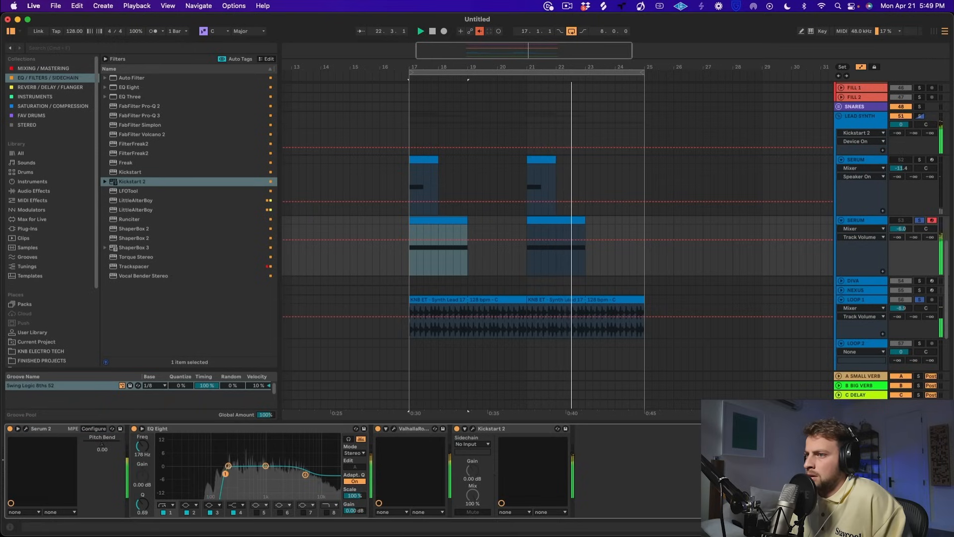
# - Set the second SERUM track's EQ Eight high band to 5.99 kHz at -0.87 dB, and trim the track's volume with no tracks soloed
pyautogui.moveTo(306, 475); pyautogui.dragTo(307, 467)
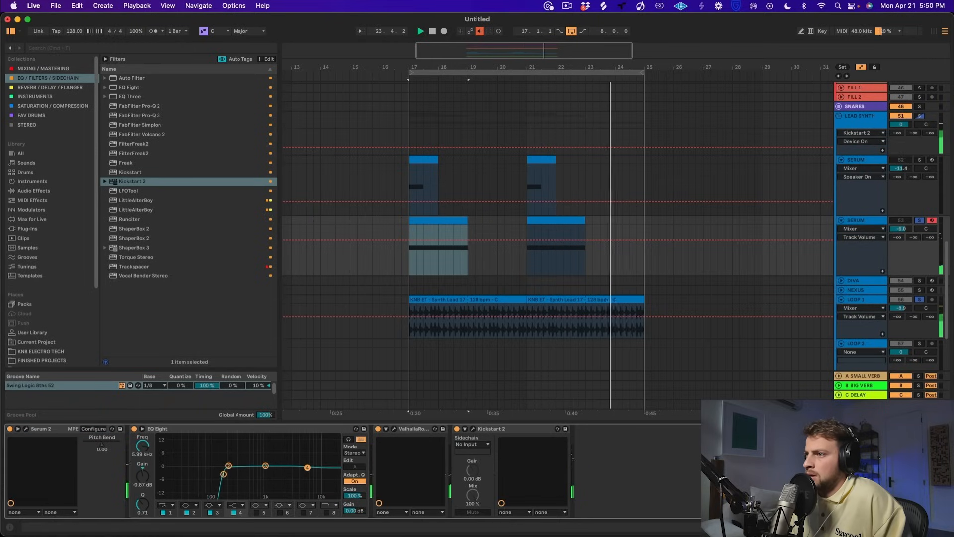
pyautogui.click(920, 220)
pyautogui.click(905, 222)
pyautogui.click(903, 227)
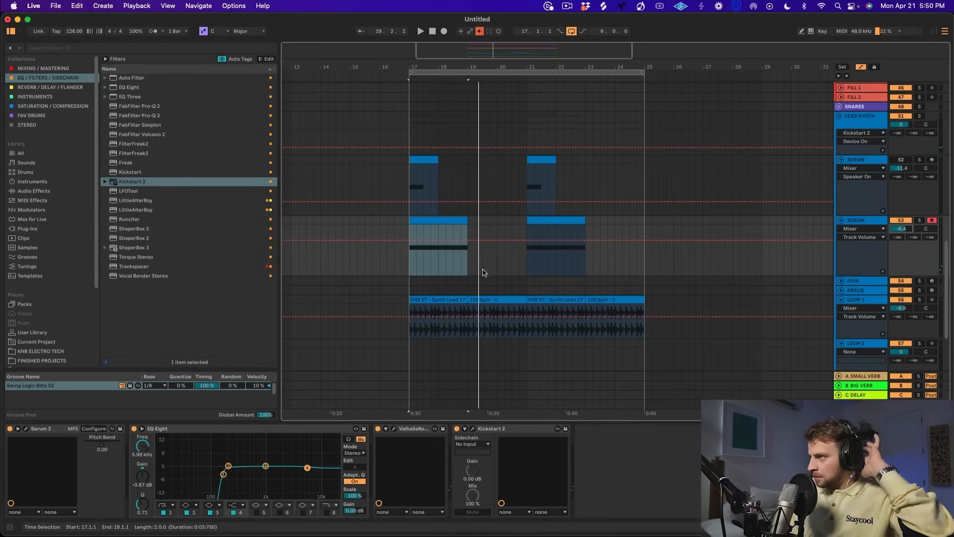
# - Add Trackspacer from the MIXING / MASTERING collection to the second SERUM track
pyautogui.click(875, 222)
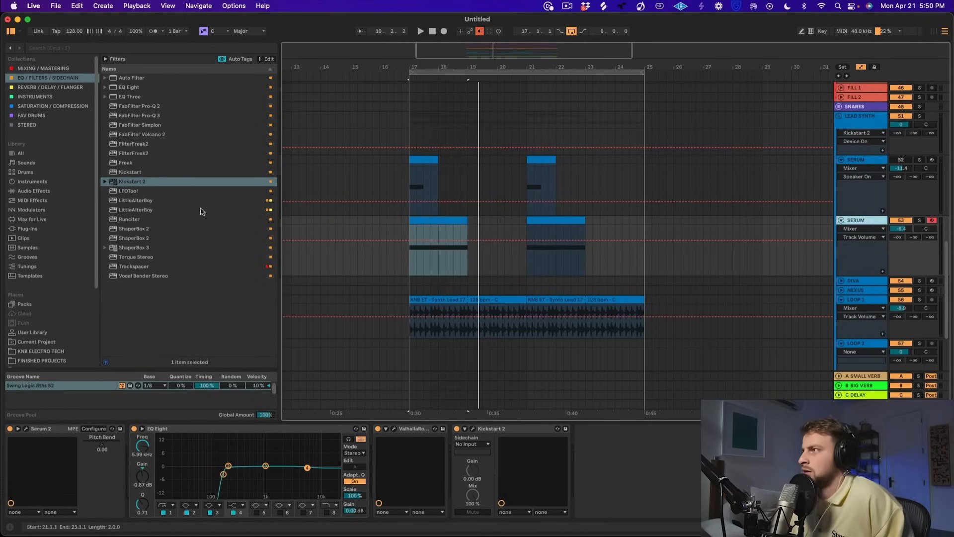
pyautogui.click(37, 69)
pyautogui.scroll(-5, 146, 313)
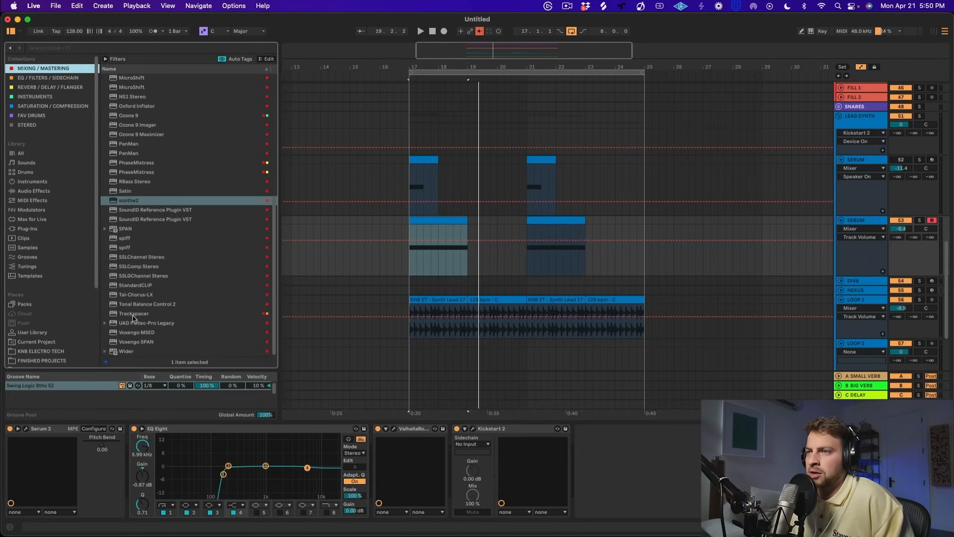
pyautogui.click(133, 313)
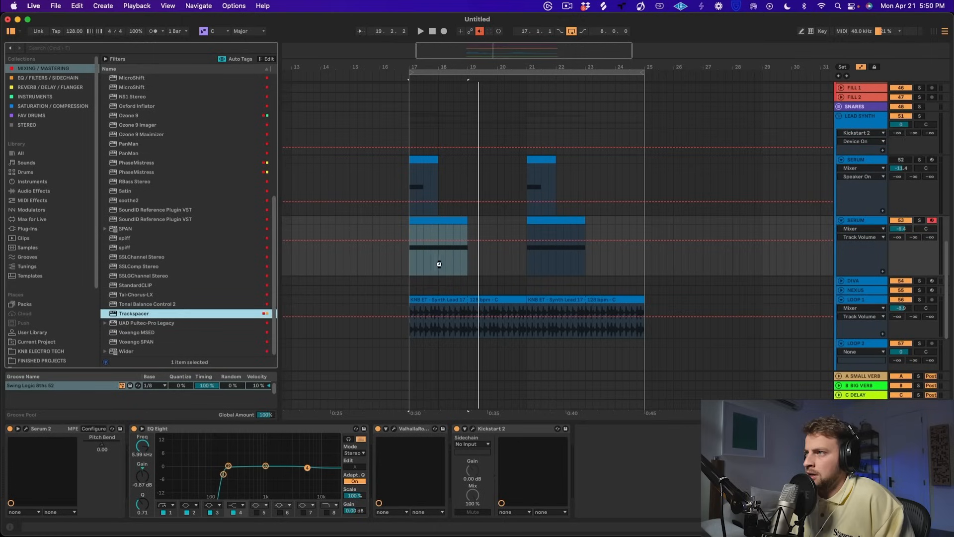
pyautogui.moveTo(391, 220); pyautogui.dragTo(414, 227)
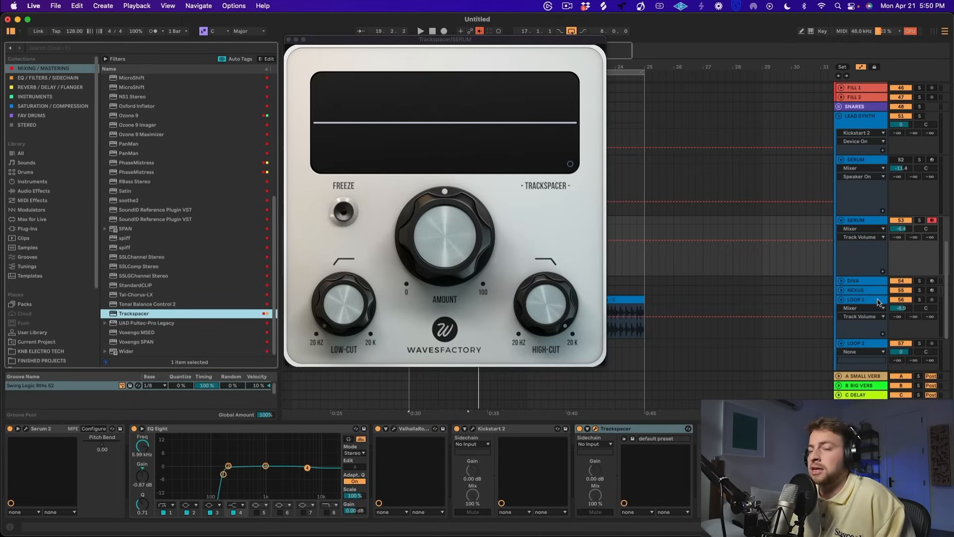
# - Set the sidechain input of the second SERUM track's Trackspacer to LOOP 1 and audition the ducking
pyautogui.click(589, 432)
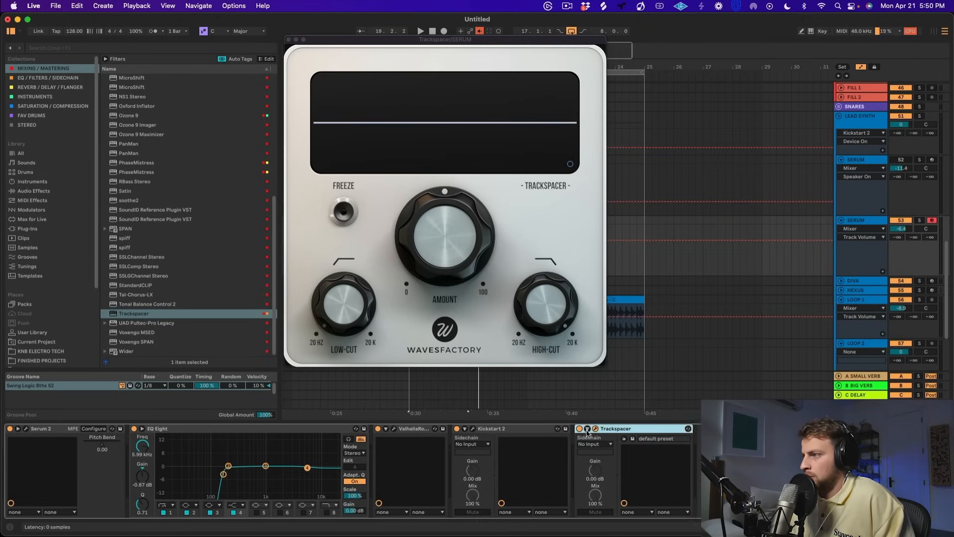
pyautogui.click(592, 445)
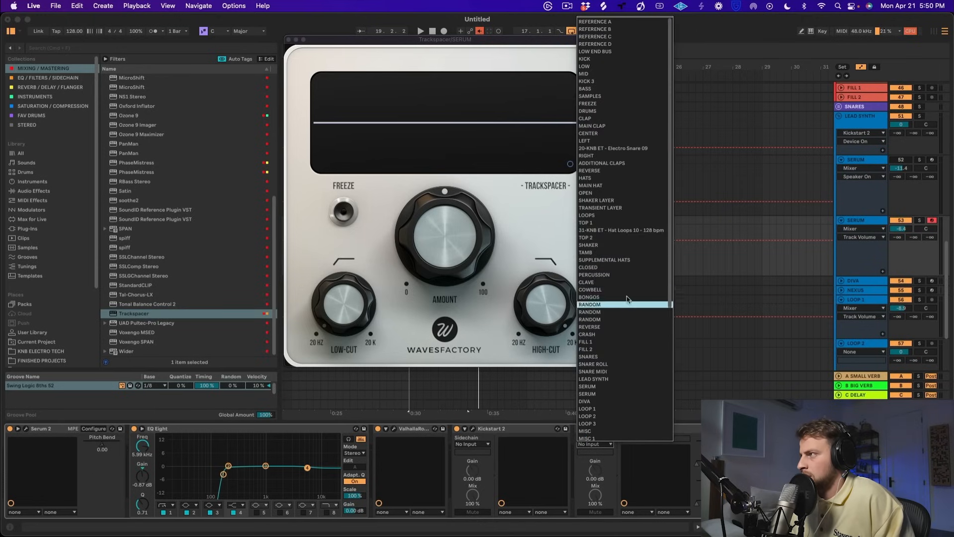
pyautogui.scroll(-5, 622, 224)
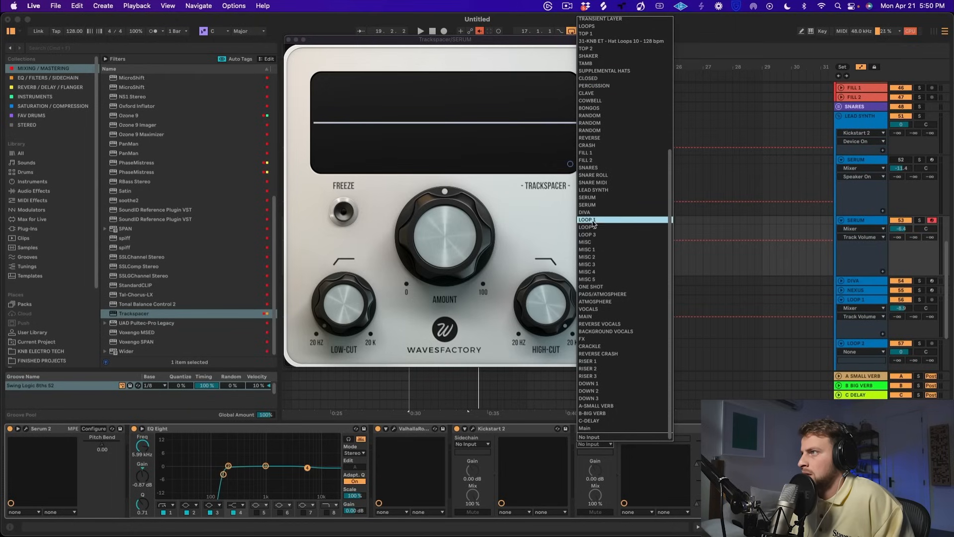
pyautogui.click(592, 220)
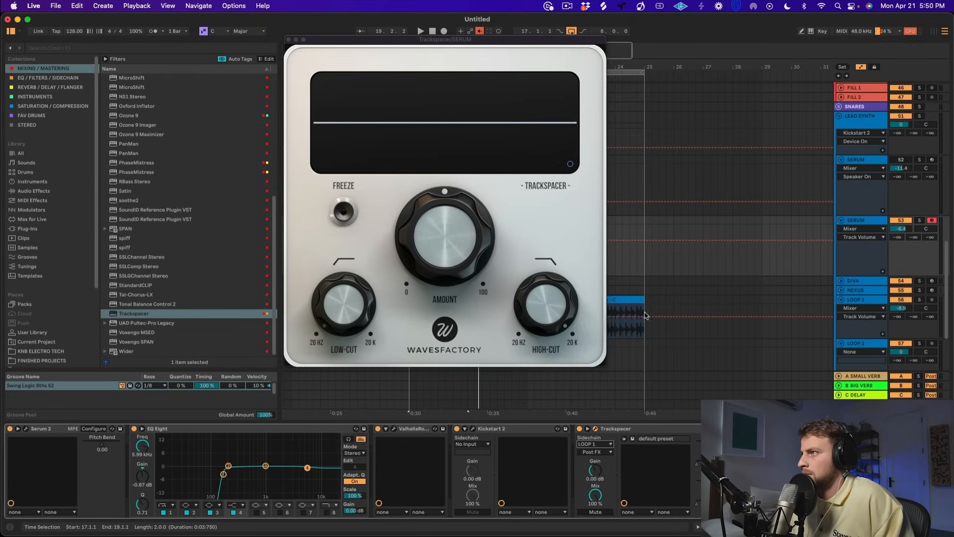
pyautogui.press('space')
pyautogui.moveTo(525, 304)
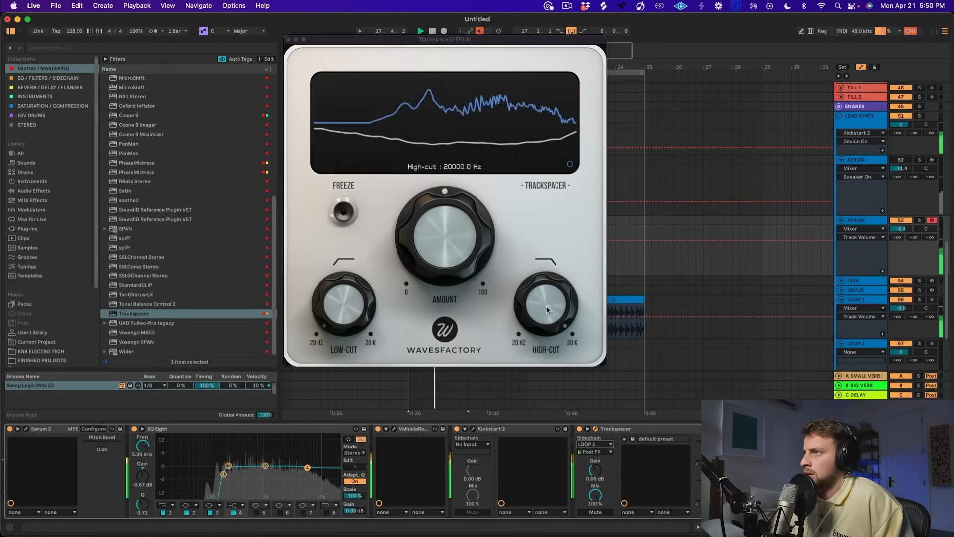
pyautogui.press('space')
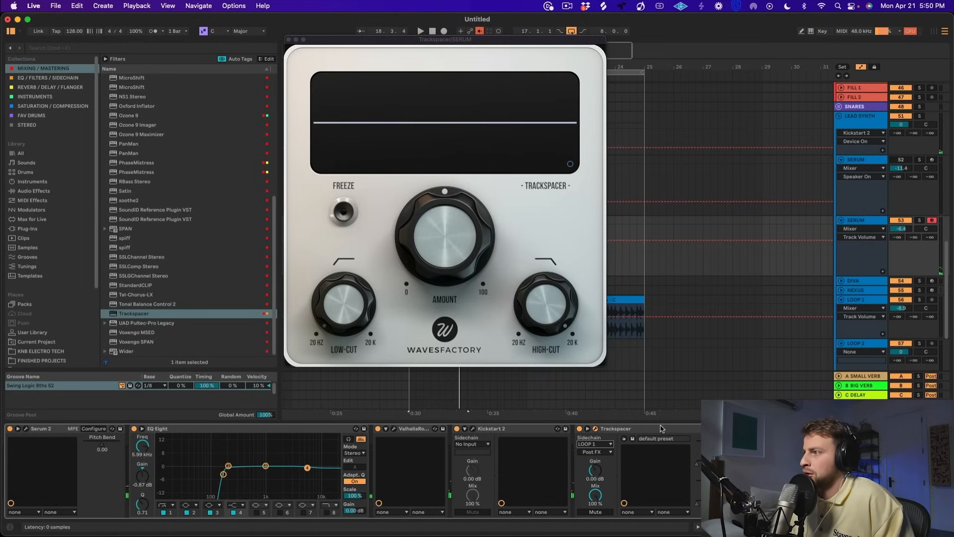
# - Move Trackspacer to the LOOP 1 track, set its sidechain input to the second SERUM track and play it briefly
pyautogui.click(661, 429)
pyautogui.click(856, 299)
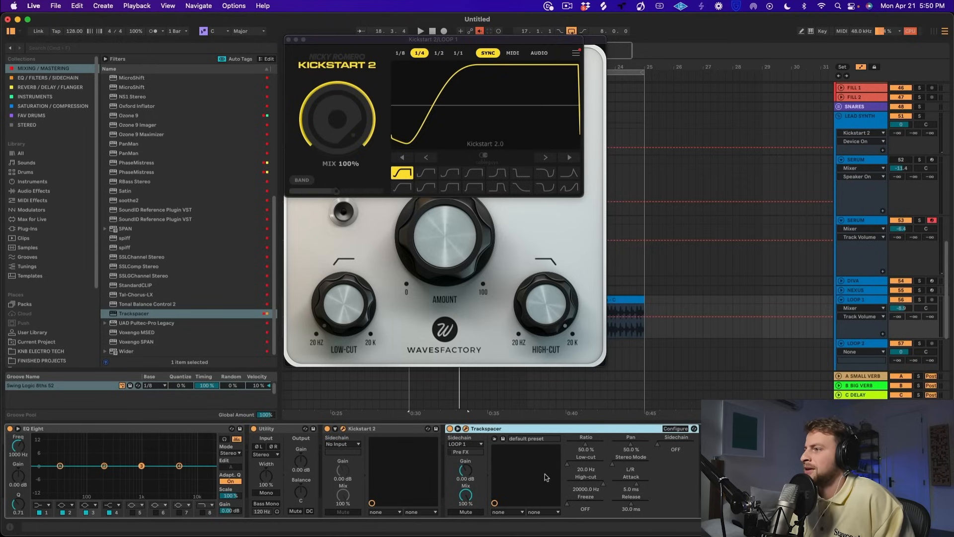
pyautogui.click(479, 444)
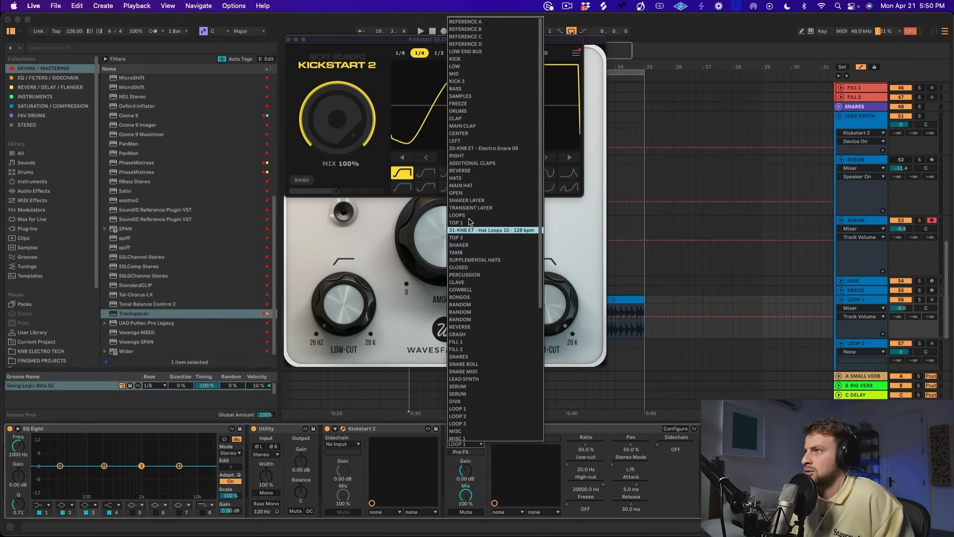
pyautogui.scroll(-3, 472, 222)
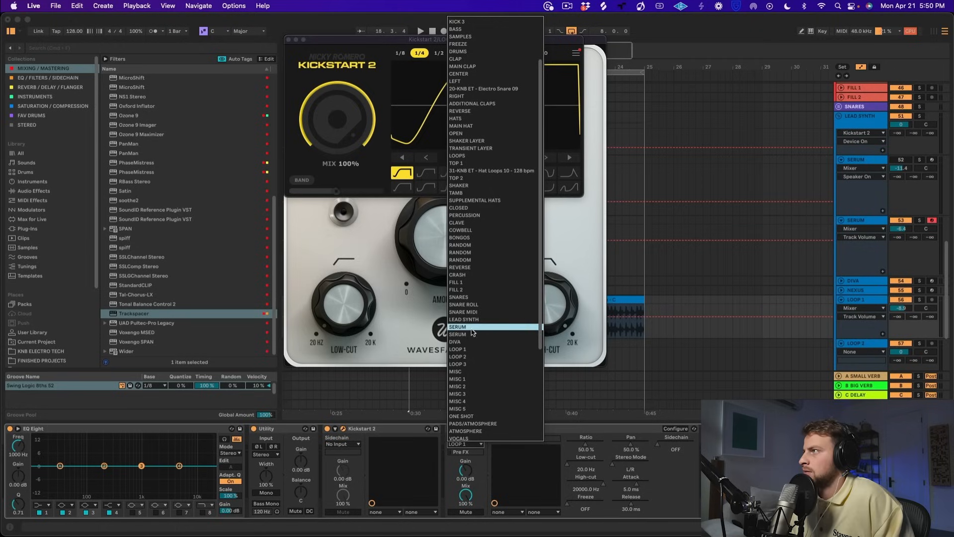
pyautogui.click(480, 337)
pyautogui.press('space')
pyautogui.press('space')
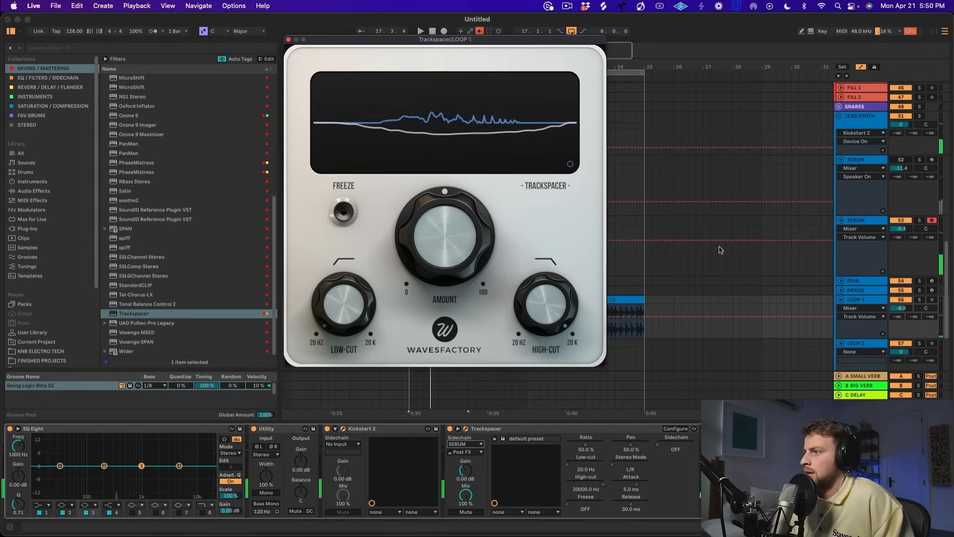
# - Solo the second SERUM and LOOP 1 tracks and audition the Trackspacer ducking from bar 17
pyautogui.click(920, 299)
pyautogui.press('space')
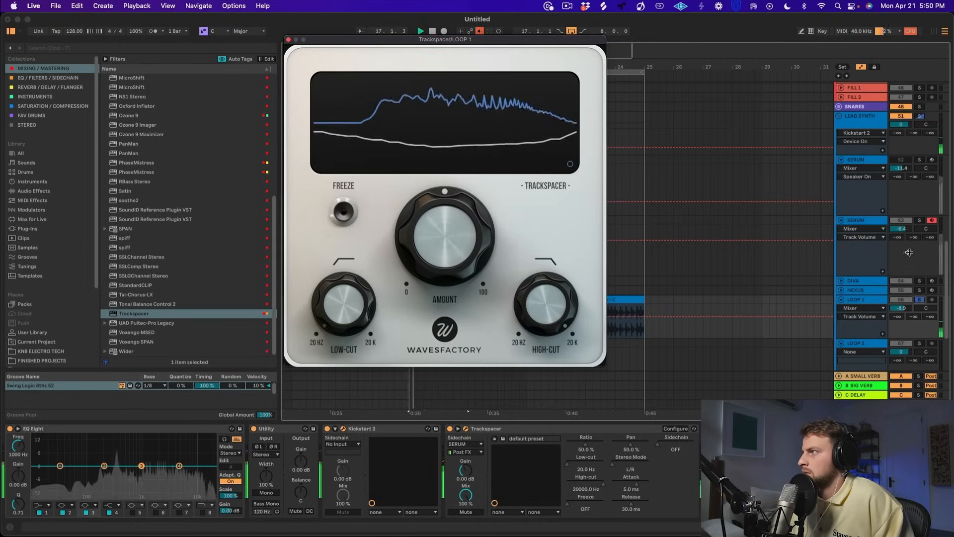
pyautogui.click(613, 255)
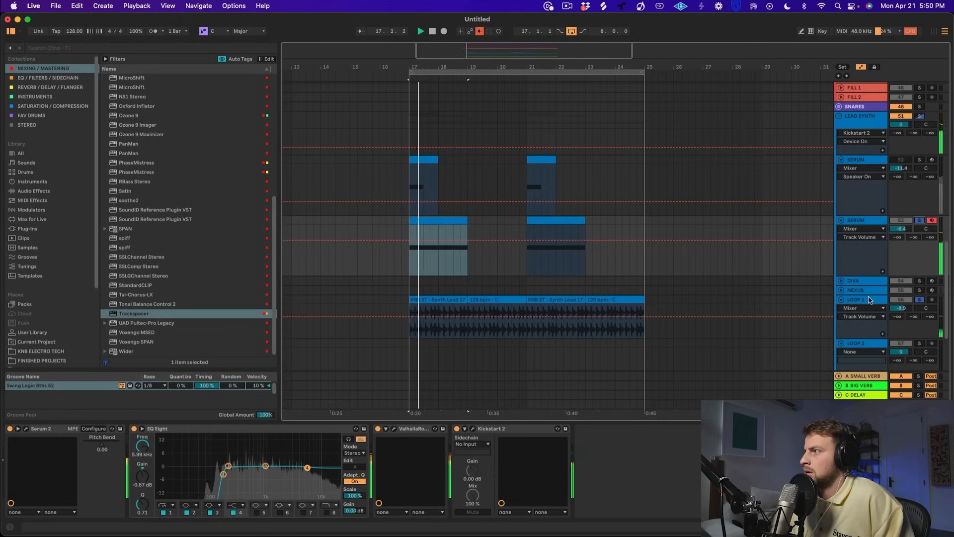
pyautogui.click(732, 303)
pyautogui.moveTo(348, 40); pyautogui.dragTo(892, 337)
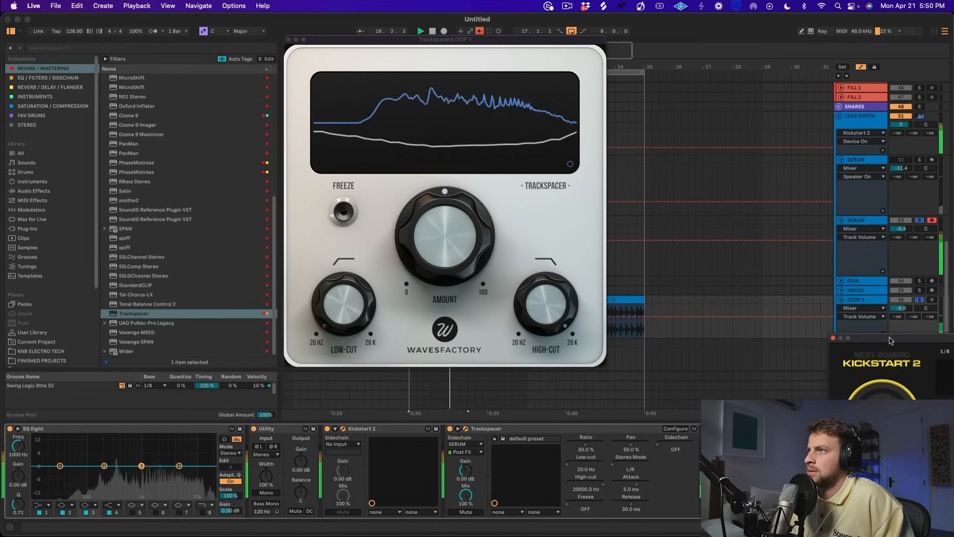
pyautogui.press('space')
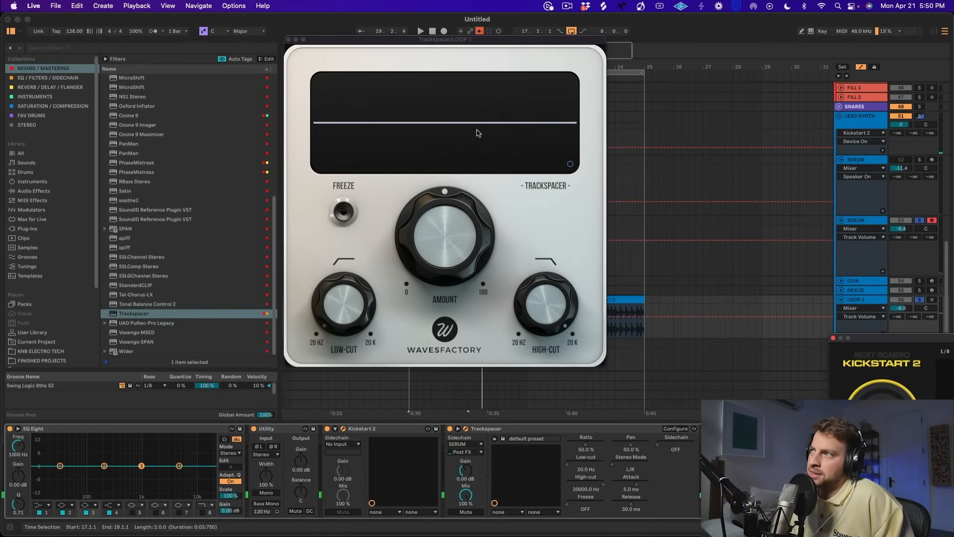
# - Set the Trackspacer amount on the LOOP 1 track to 10.5% during playback and close its window
pyautogui.moveTo(557, 51); pyautogui.dragTo(953, 64)
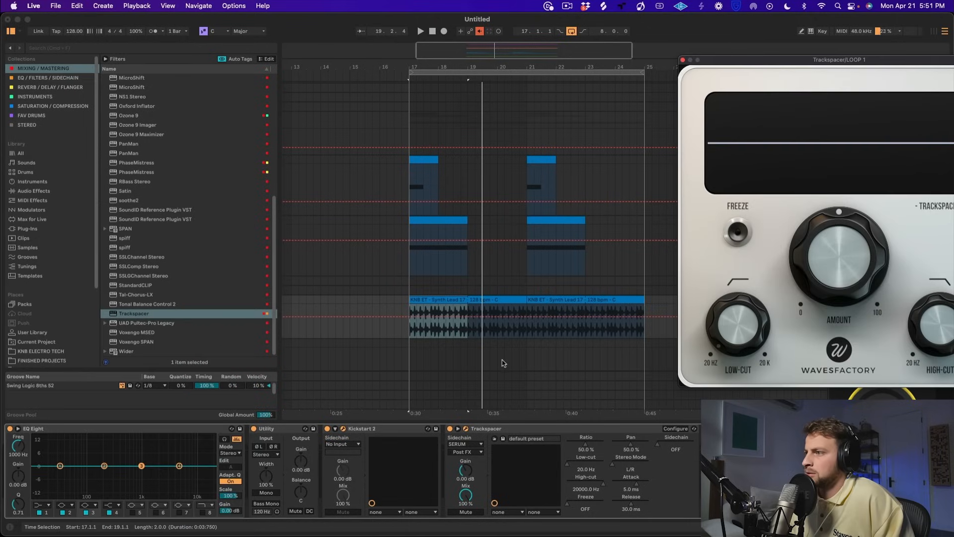
pyautogui.moveTo(761, 60); pyautogui.dragTo(881, 27)
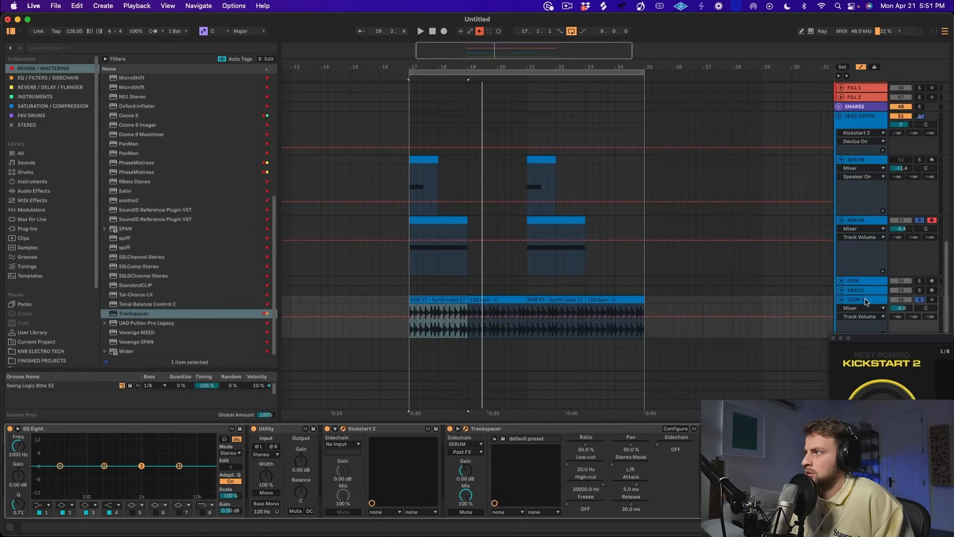
pyautogui.click(865, 302)
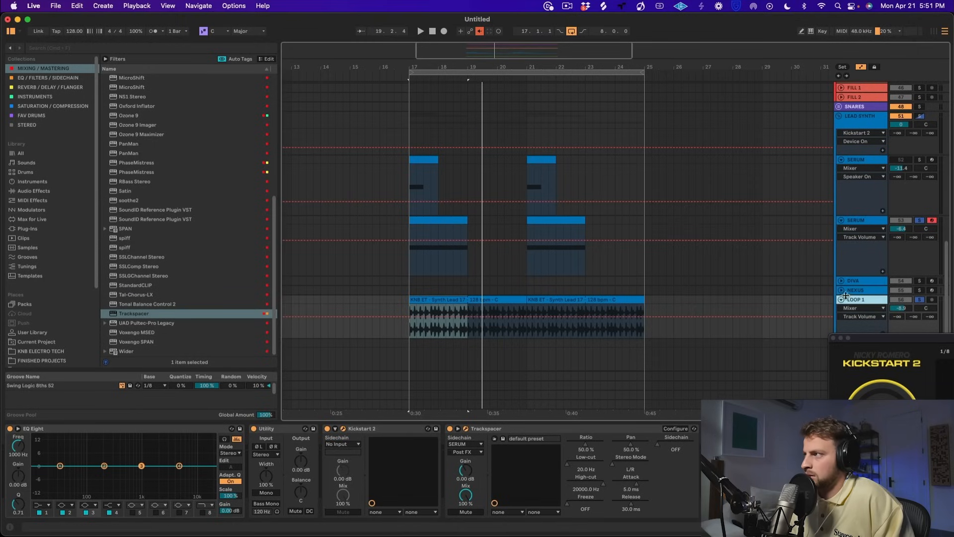
pyautogui.press('space')
pyautogui.moveTo(815, 420); pyautogui.dragTo(348, 68)
pyautogui.moveTo(412, 251)
pyautogui.mouseDown()
pyautogui.moveTo(396, 324)
pyautogui.moveTo(396, 274)
pyautogui.moveTo(450, 434)
pyautogui.mouseUp()
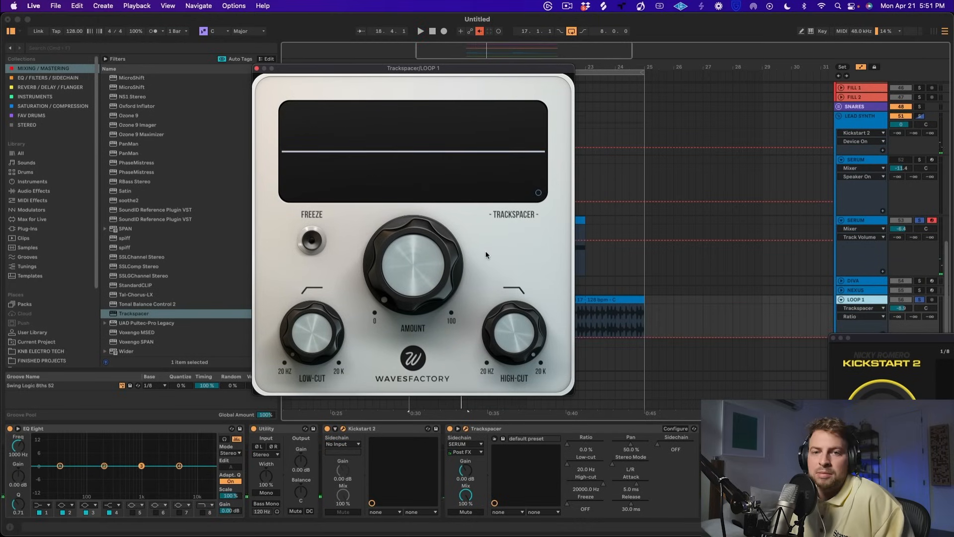
pyautogui.press('space')
pyautogui.moveTo(413, 285)
pyautogui.mouseDown()
pyautogui.moveTo(415, 243)
pyautogui.moveTo(428, 255)
pyautogui.moveTo(405, 259)
pyautogui.mouseUp()
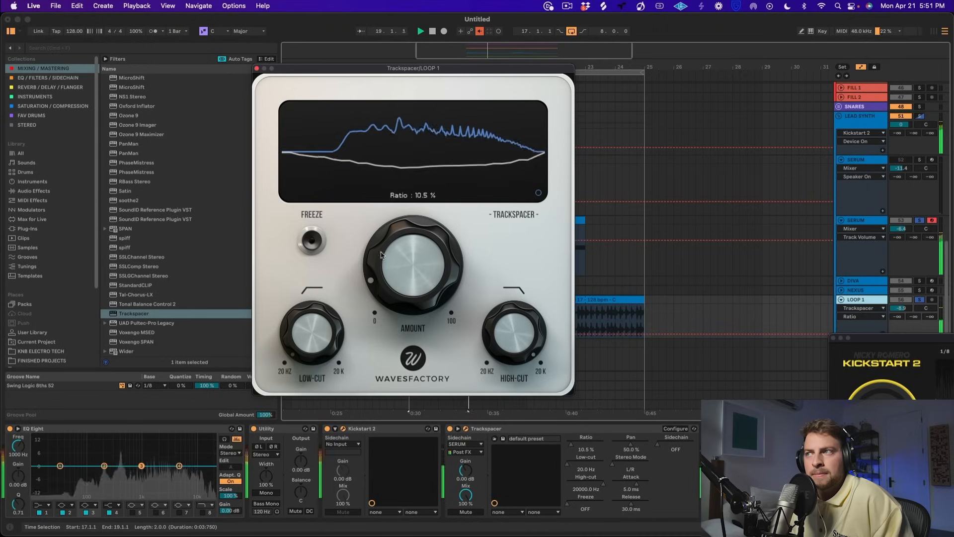
pyautogui.click(257, 69)
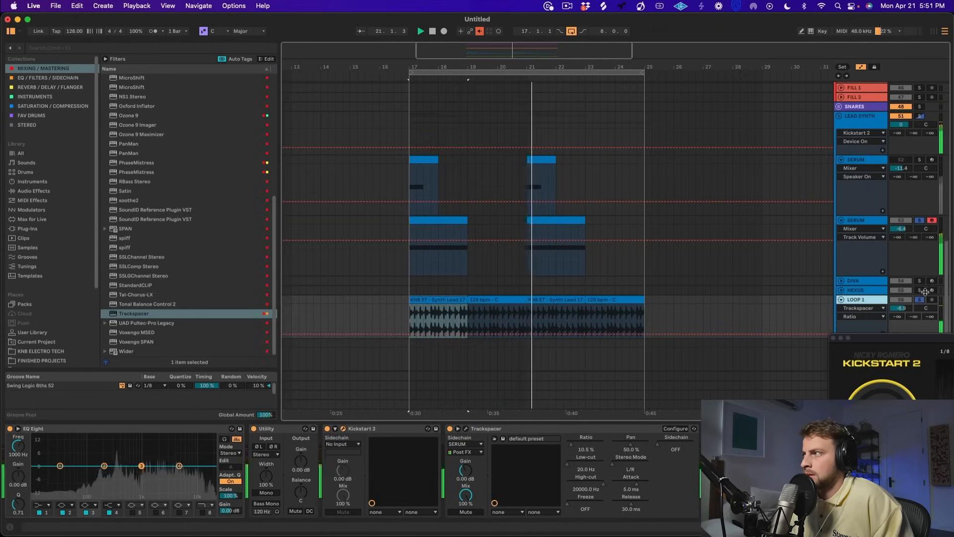
# - Unsolo the lead tracks and set the LOOP 1 track's volume to -6.8 dB while the full mix plays
pyautogui.scroll(-3, 887, 298)
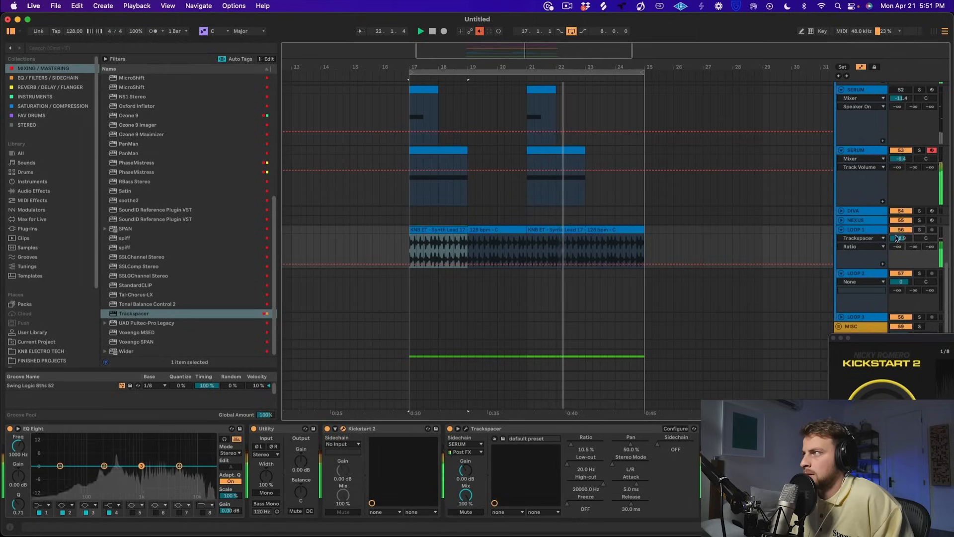
pyautogui.moveTo(901, 238); pyautogui.dragTo(901, 233)
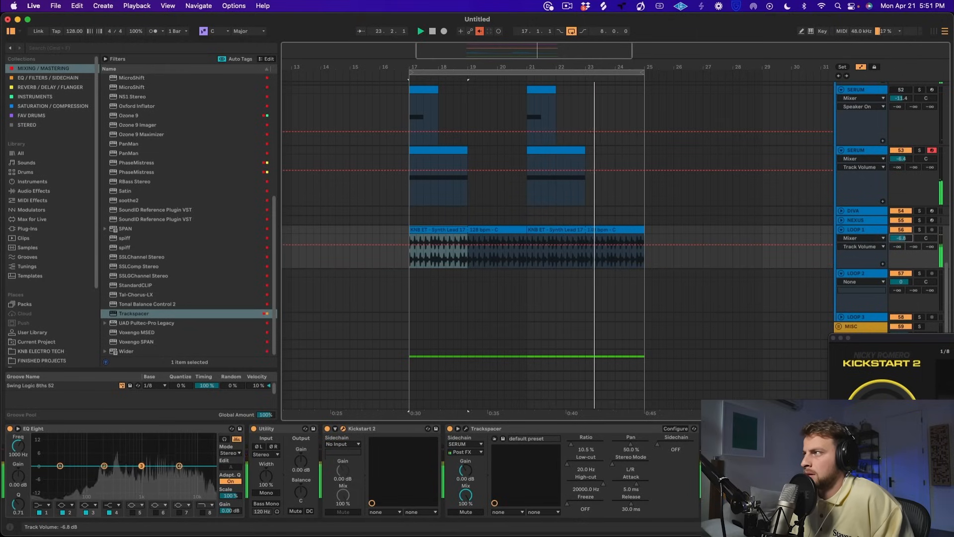
pyautogui.scroll(10, 751, 211)
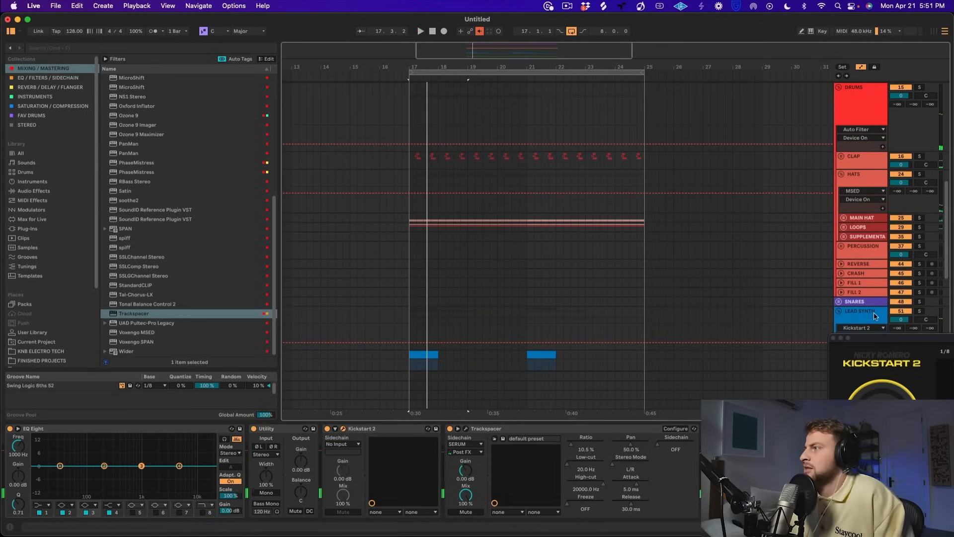
# - Close the floating Kickstart 2 window that covers the track headers
pyautogui.click(551, 4)
pyautogui.click(551, 4)
pyautogui.click(567, 6)
pyautogui.click(568, 6)
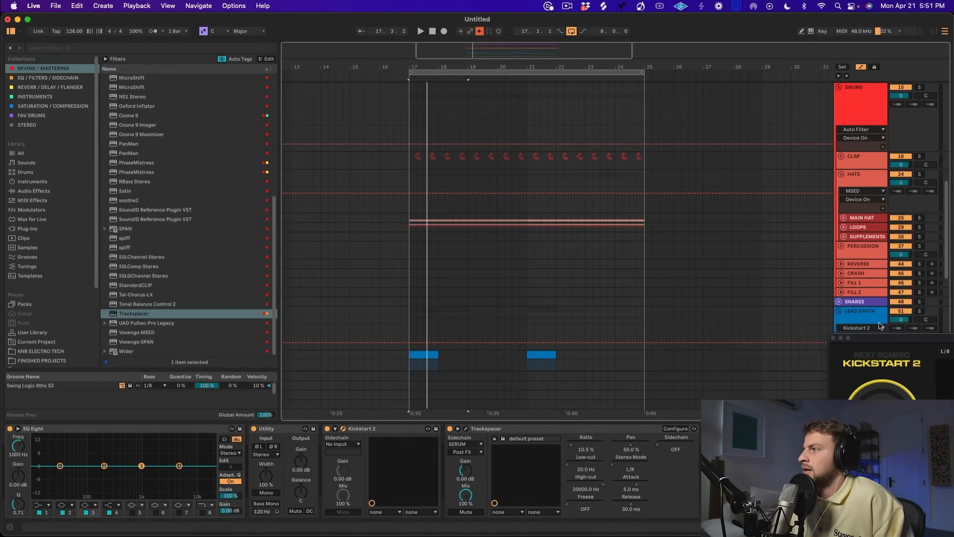
pyautogui.click(834, 338)
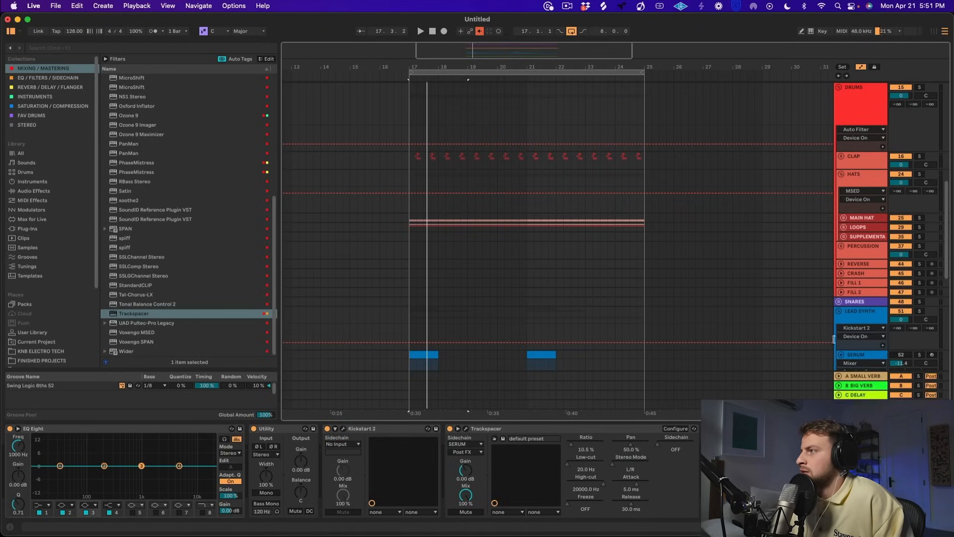
# - Fold all track groups, duplicate the full arrangement from bars 17–25 to bars 25–33, and extend the loop to bar 33
pyautogui.keyDown('alt'); pyautogui.click(839, 88); pyautogui.keyUp('alt')
pyautogui.click(432, 165)
pyautogui.moveTo(411, 127)
pyautogui.mouseDown()
pyautogui.moveTo(645, 232)
pyautogui.moveTo(646, 256)
pyautogui.mouseUp()
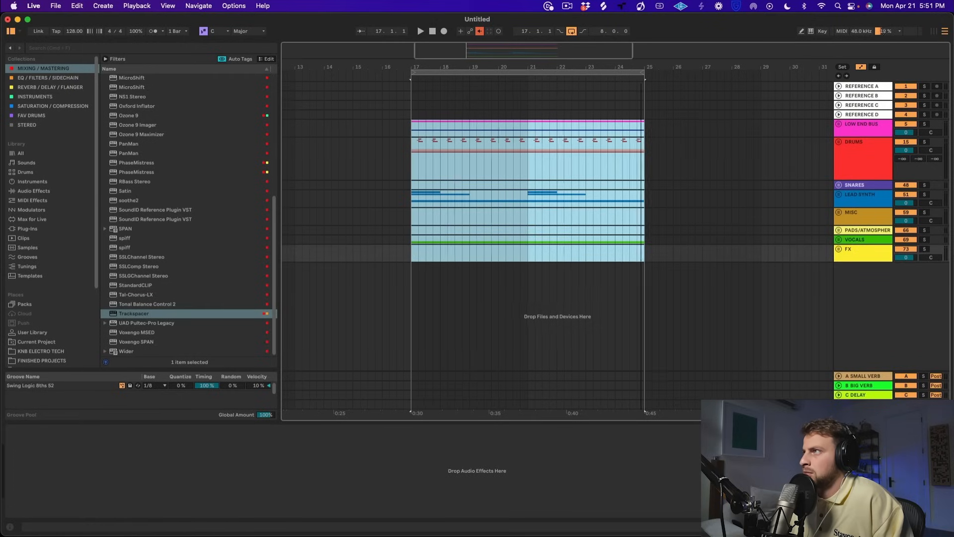
pyautogui.press('-')
pyautogui.press('super+d')
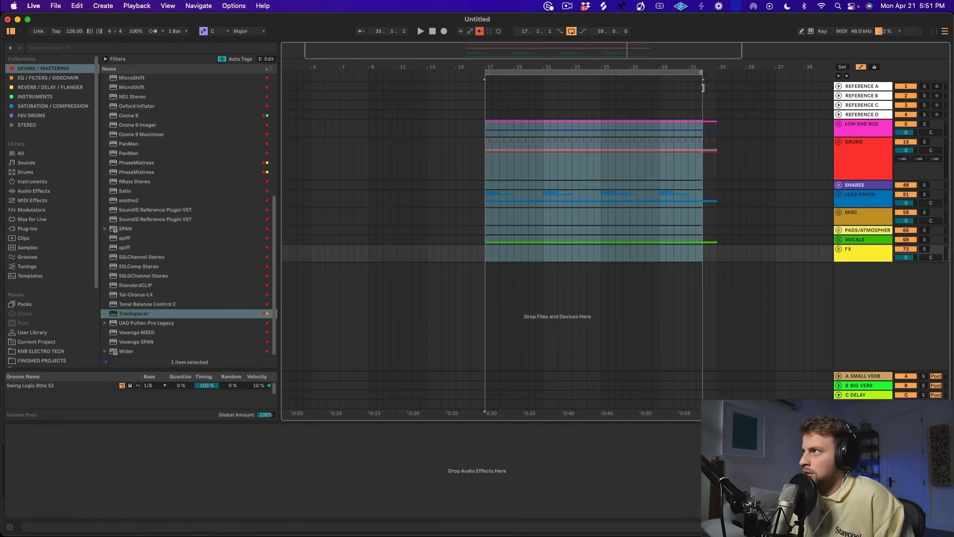
pyautogui.click(601, 159)
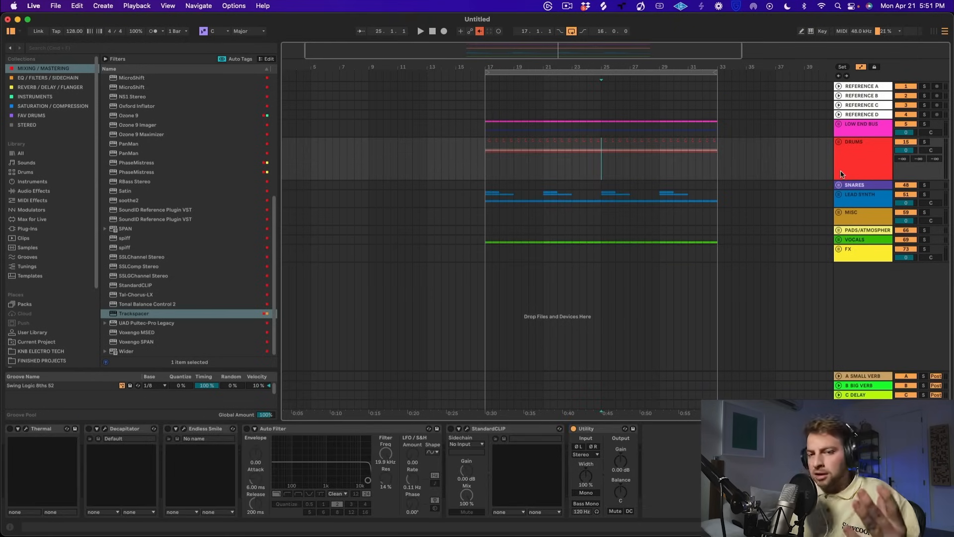
# - Unfold the DRUMS group and its MAIN HAT subgroup to reveal the OPEN track
pyautogui.click(840, 143)
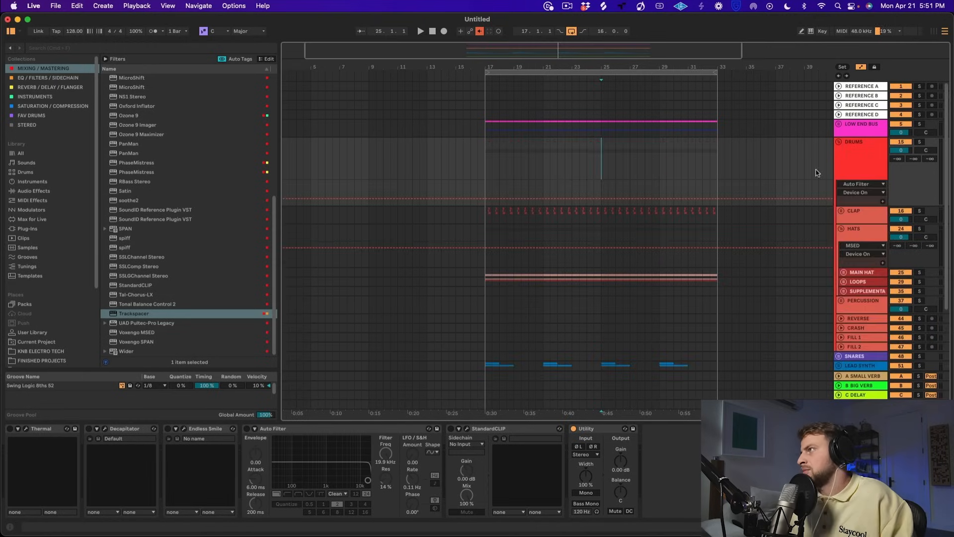
pyautogui.click(844, 273)
pyautogui.click(846, 307)
# - Browse the KNB ELECTRO TECH library to the Open Hats folder within the drum one-shot cymbals
pyautogui.scroll(-3, 65, 294)
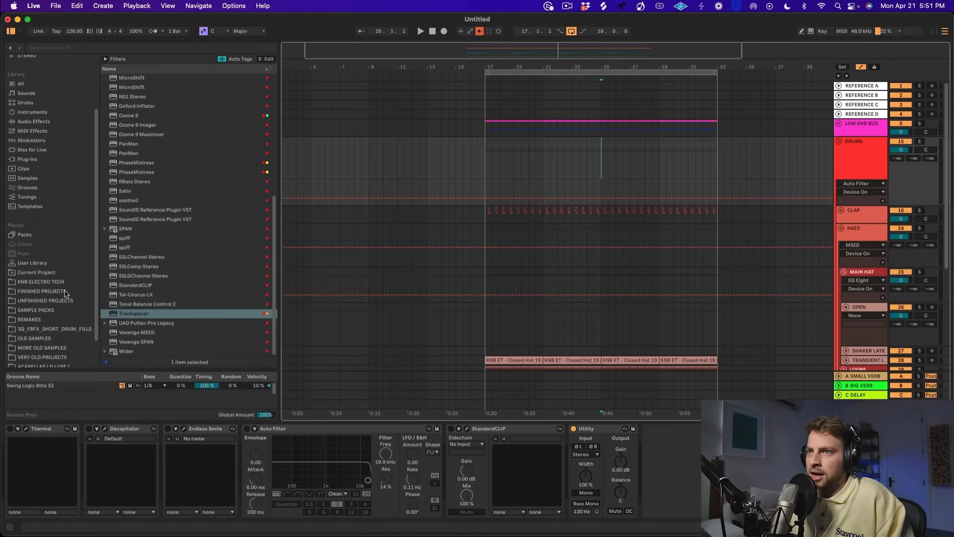
pyautogui.click(55, 281)
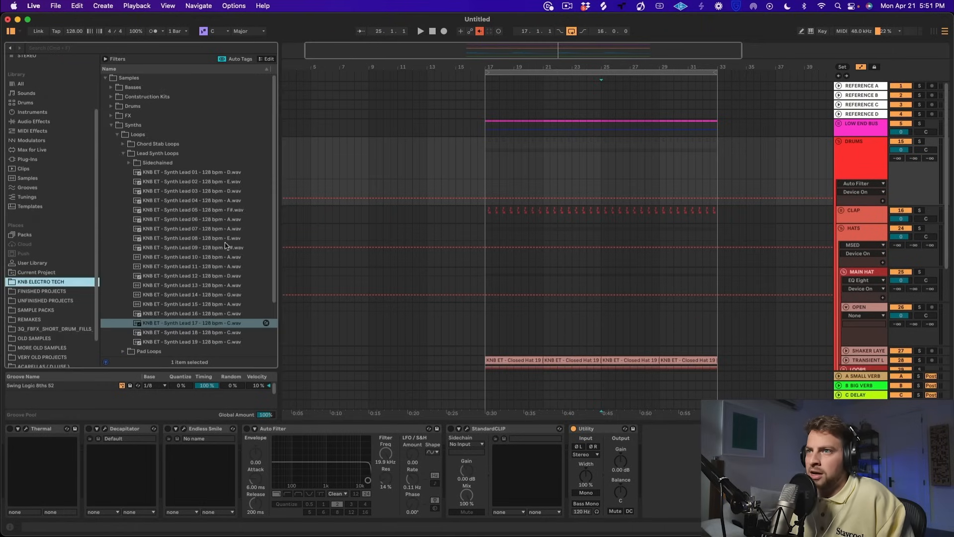
pyautogui.click(115, 108)
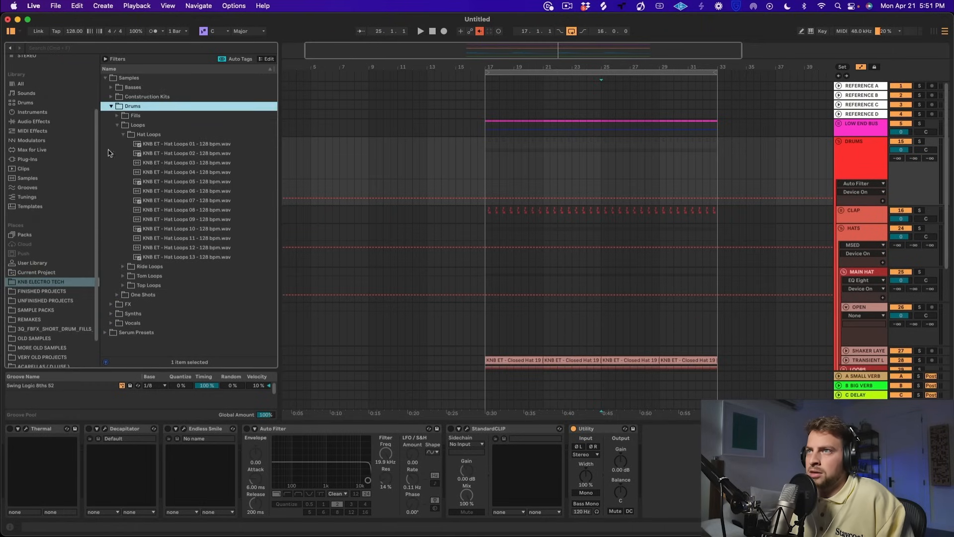
pyautogui.click(116, 125)
pyautogui.click(117, 133)
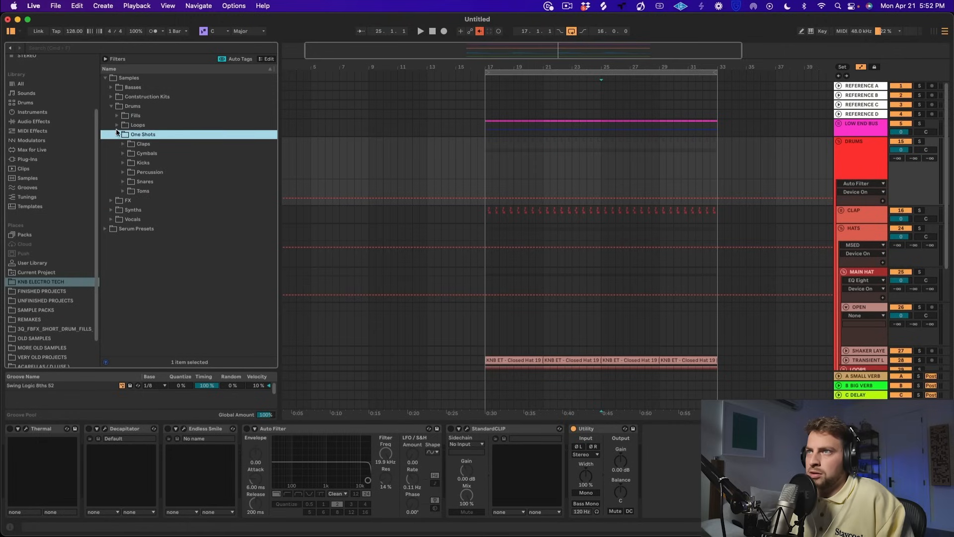
pyautogui.click(147, 154)
pyautogui.click(215, 219)
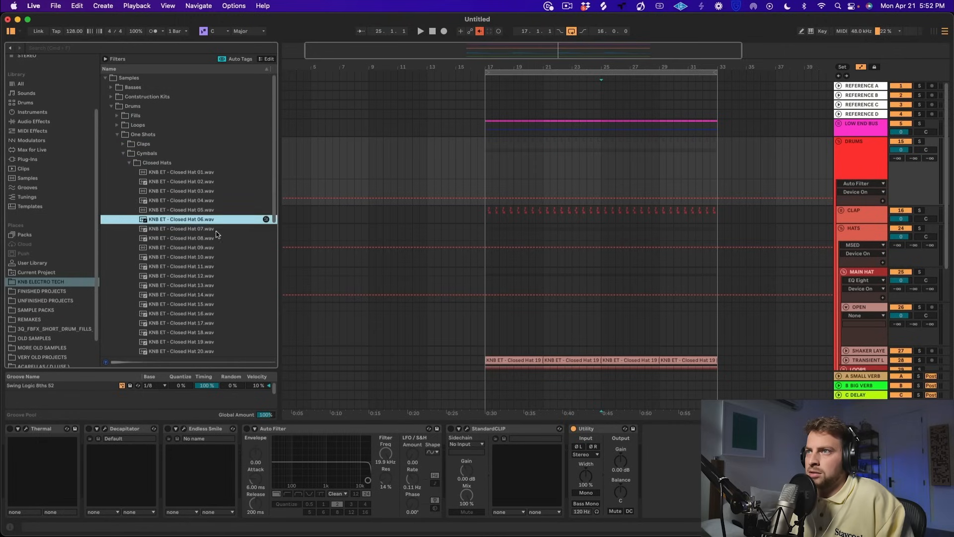
pyautogui.click(231, 268)
pyautogui.click(129, 163)
pyautogui.click(141, 182)
# - Audition the open hat samples in turn, settling on KNB ET - Open Hat 14
pyautogui.click(166, 202)
pyautogui.press('Up')
pyautogui.press('Down')
pyautogui.press('Down')
pyautogui.press('Down')
pyautogui.press('Down')
pyautogui.press('Down')
pyautogui.press('Down')
pyautogui.press('Down')
pyautogui.press('Down')
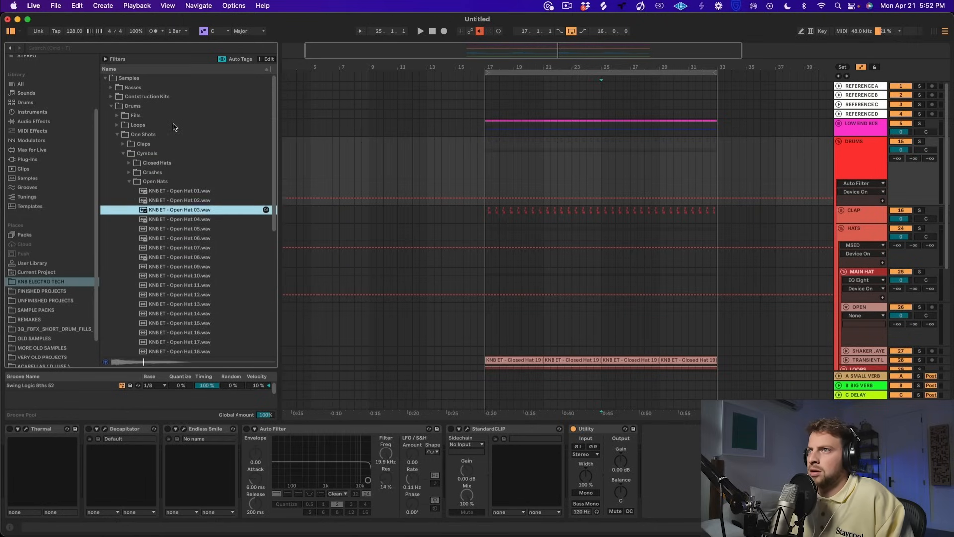
pyautogui.press('Down')
pyautogui.press('Down')
pyautogui.press('Down')
pyautogui.press('Down')
pyautogui.press('Down')
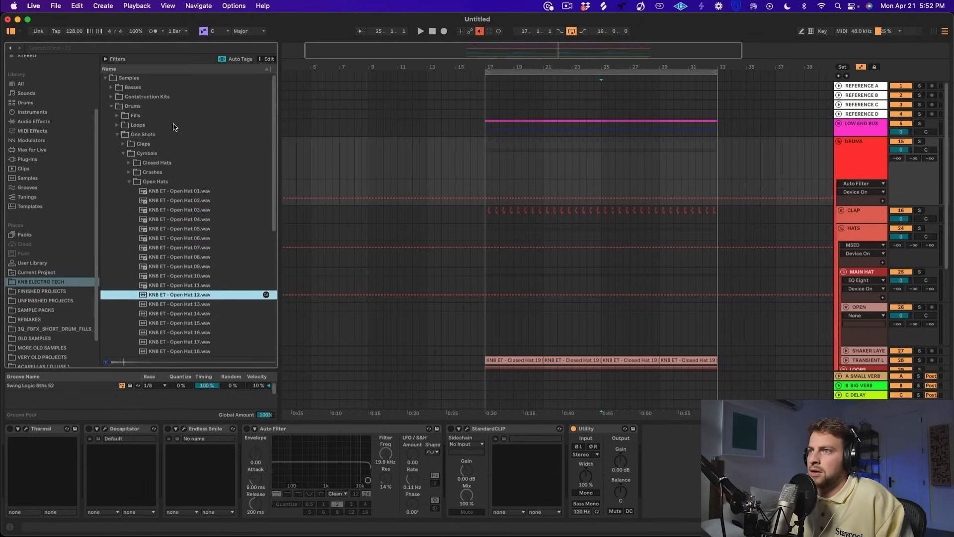
pyautogui.press('Down')
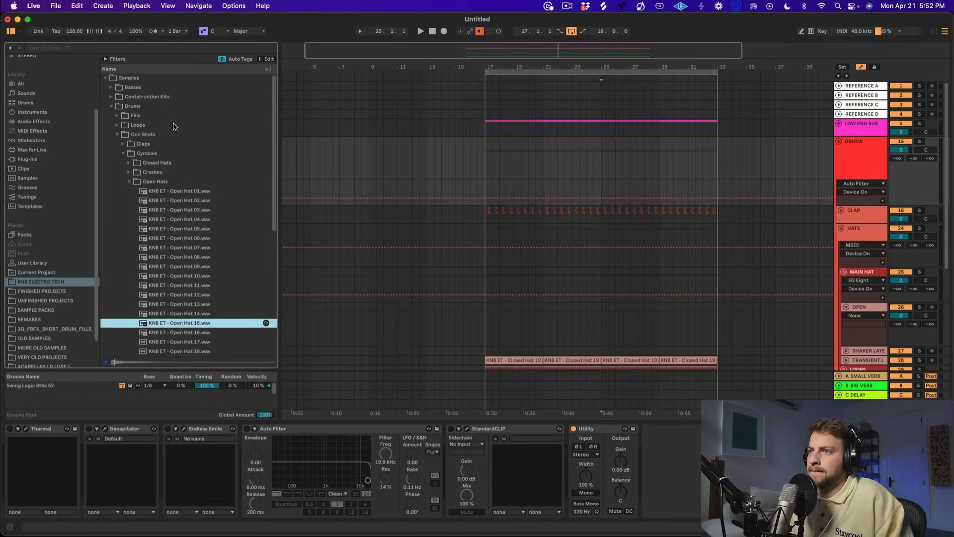
pyautogui.press('Up')
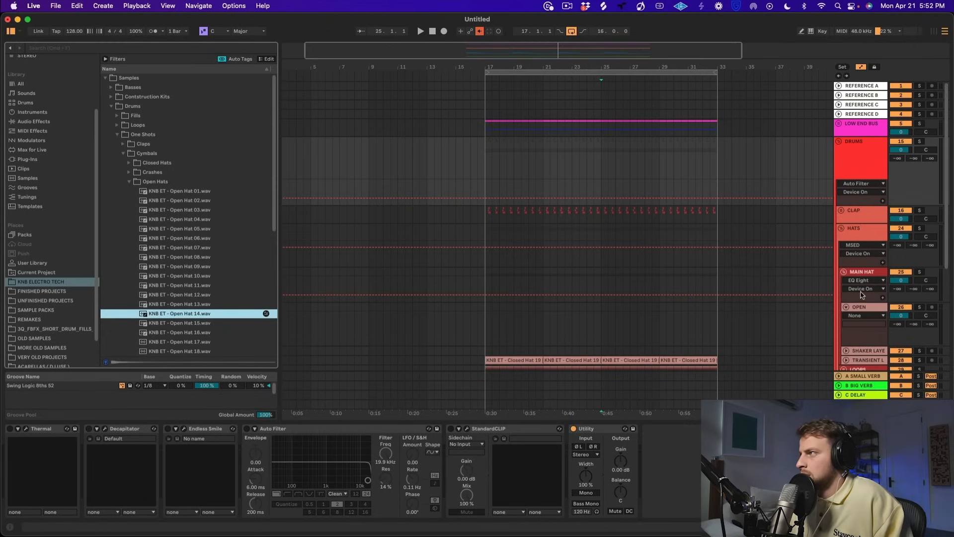
# - Try the Open Hat 14 sample on the OPEN track, placed on the offbeat at 25.1.3, and play it back
pyautogui.moveTo(184, 318); pyautogui.dragTo(611, 326)
pyautogui.moveTo(609, 69); pyautogui.dragTo(608, 164)
pyautogui.click(388, 339)
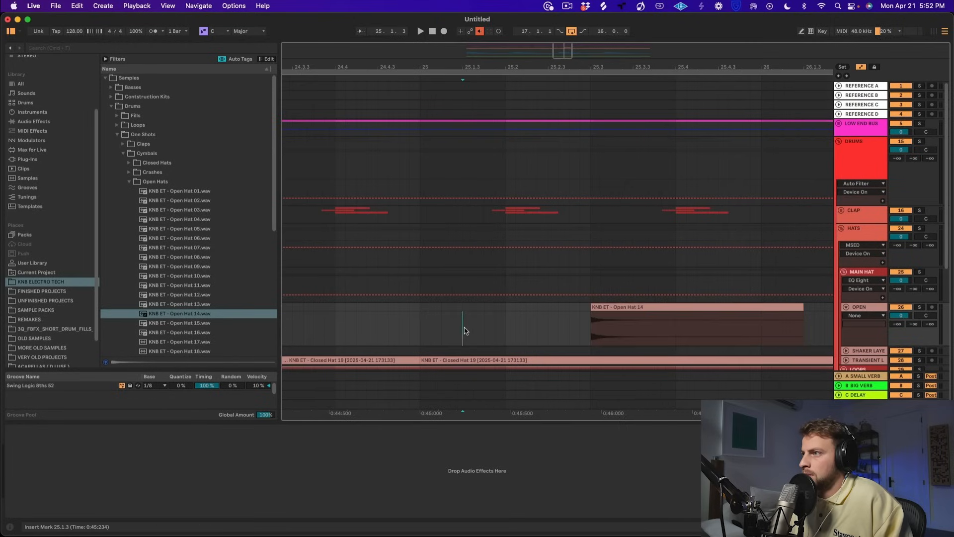
pyautogui.moveTo(635, 311); pyautogui.dragTo(509, 326)
pyautogui.press('space')
pyautogui.press('space')
# - Replace the hat clip at 25.1.3 on the OPEN track with Open Hat 15 and play it in the mix
pyautogui.click(195, 324)
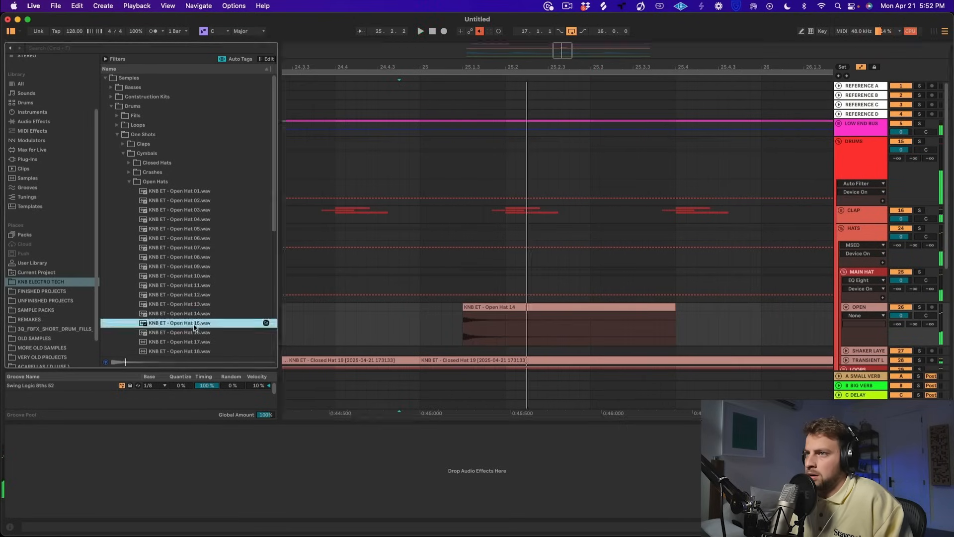
pyautogui.moveTo(194, 323); pyautogui.dragTo(466, 320)
pyautogui.click(409, 330)
pyautogui.press('space')
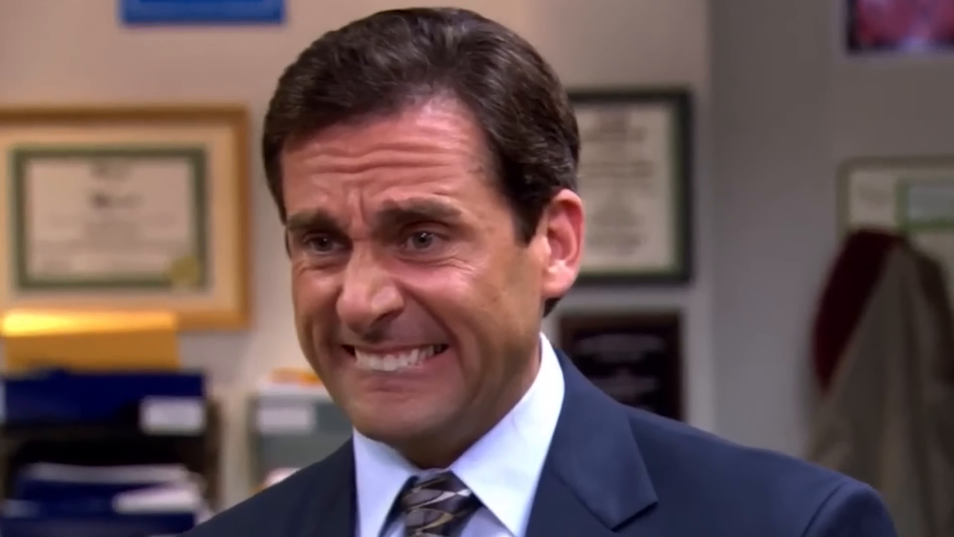
# - Cut the Open Hat 15 clip to one beat and duplicate it on successive offbeats from 25.1.3
pyautogui.press('super+e')
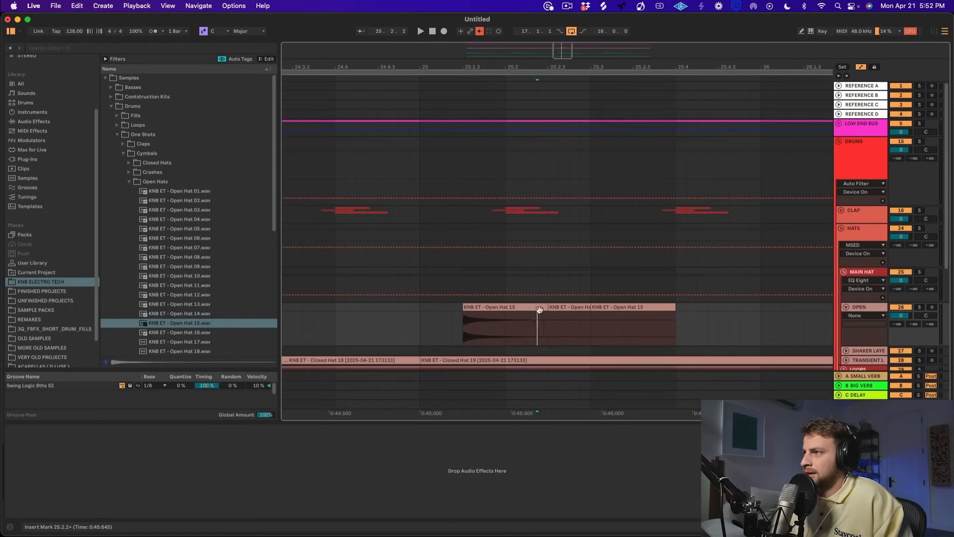
pyautogui.click(540, 310)
pyautogui.press('super+d')
pyautogui.press('super+d')
pyautogui.press('super+d')
pyautogui.press('super+d')
pyautogui.press('super+d')
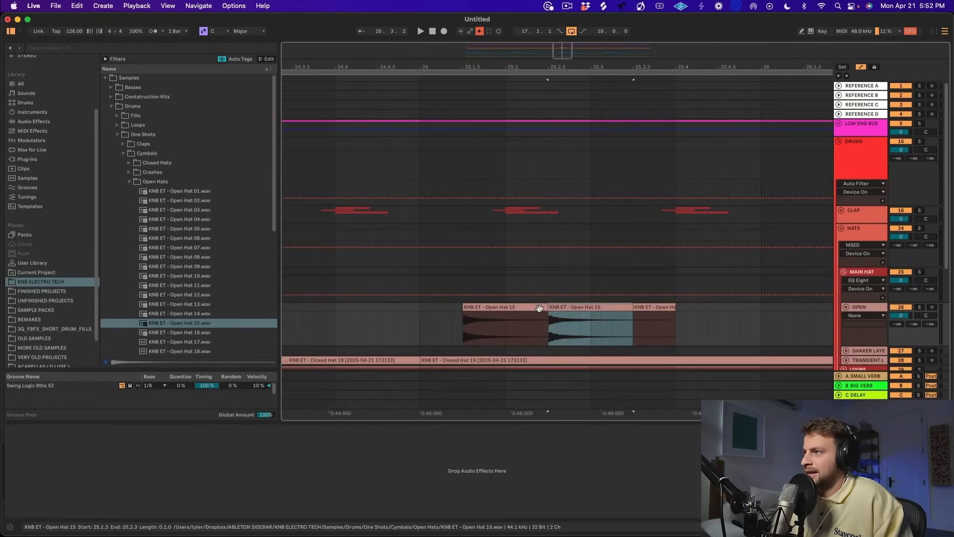
# - Duplicate the block of Open Hat 15 clips along the OPEN track until it fills up to bar 33
pyautogui.moveTo(558, 64); pyautogui.dragTo(559, 30)
pyautogui.moveTo(527, 308); pyautogui.dragTo(575, 312)
pyautogui.press('super+d')
pyautogui.press('super+d')
pyautogui.press('super+d')
pyautogui.press('super+d')
pyautogui.press('super+d')
pyautogui.press('super+d')
pyautogui.press('super+d')
pyautogui.press('super+d')
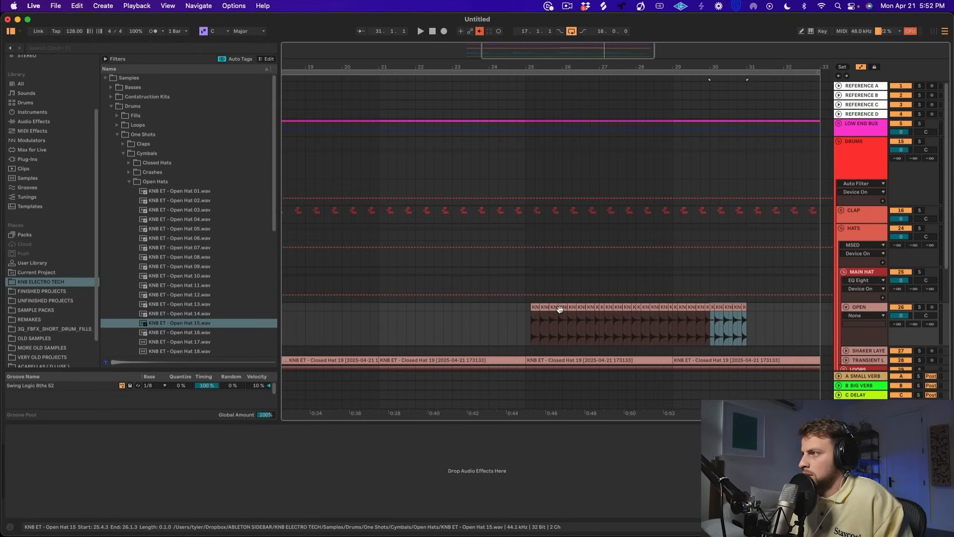
pyautogui.press('super+z')
# - Play the arrangement from 24.2.1, unfold the VOCALS group and mute its background vocals track
pyautogui.click(347, 325)
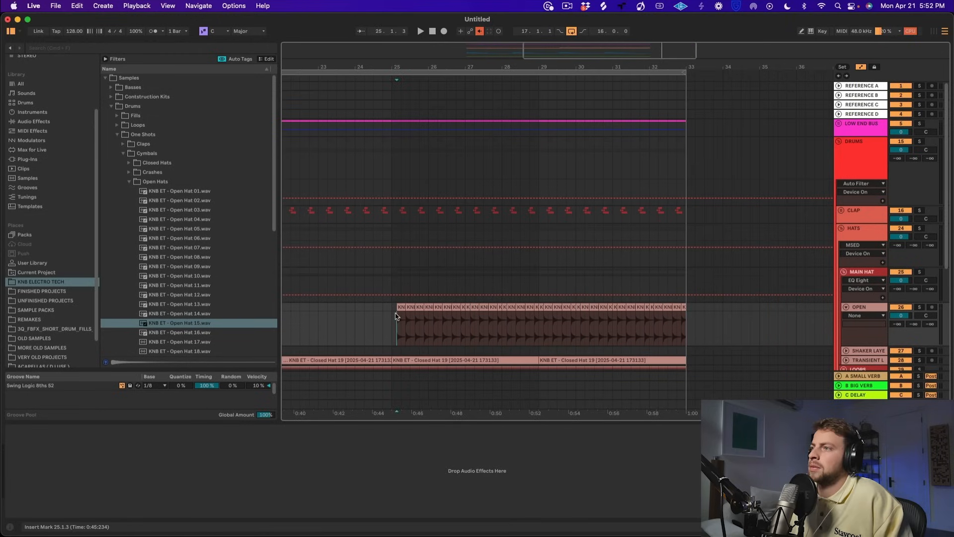
pyautogui.press('space')
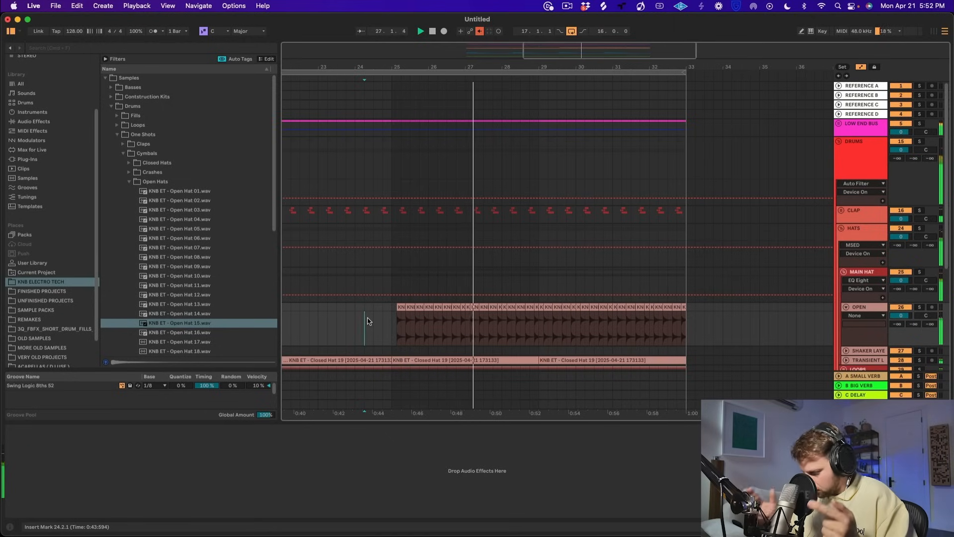
pyautogui.scroll(-5, 482, 288)
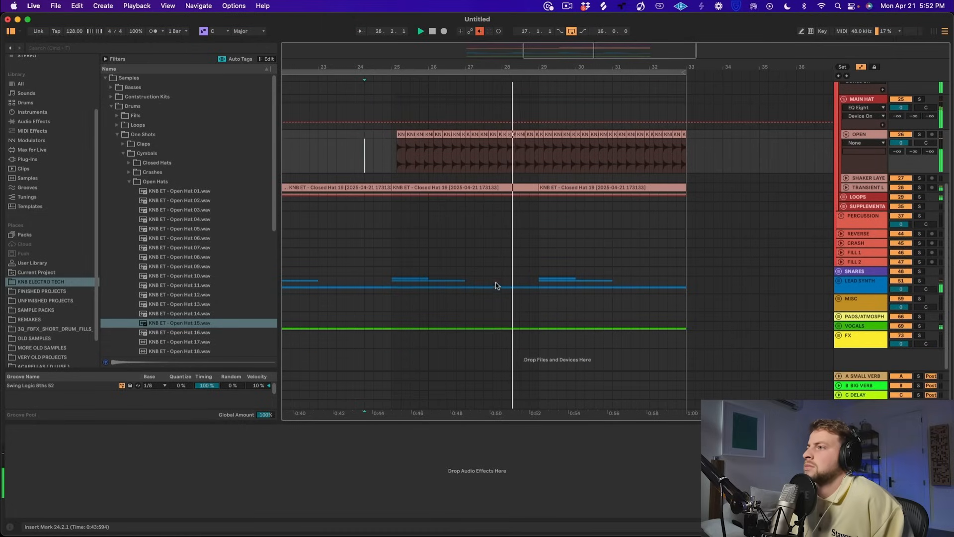
pyautogui.moveTo(571, 66); pyautogui.dragTo(731, 37)
pyautogui.click(839, 326)
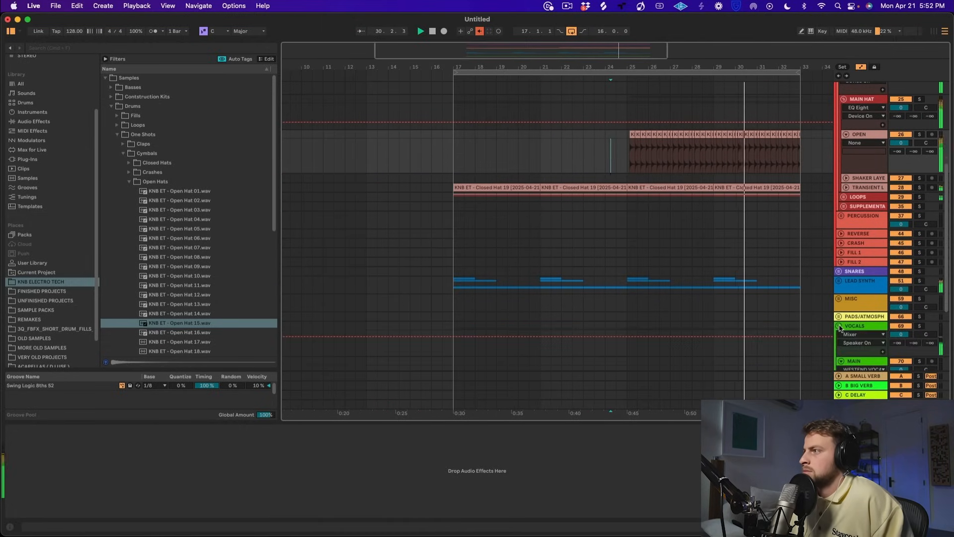
pyautogui.scroll(-4, 874, 305)
pyautogui.click(901, 292)
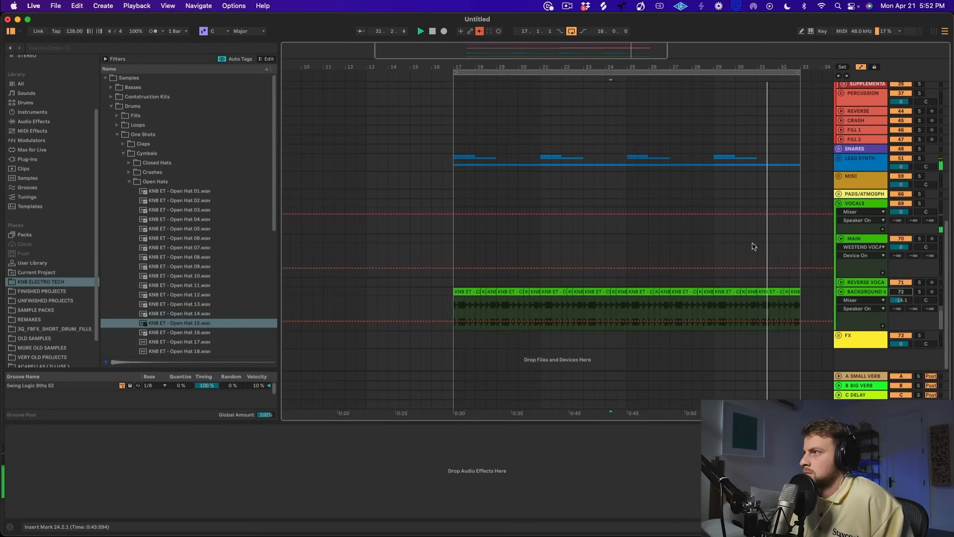
# - Stop playback, unfold the LEAD SYNTH group and select its LOOP 1 track
pyautogui.click(209, 239)
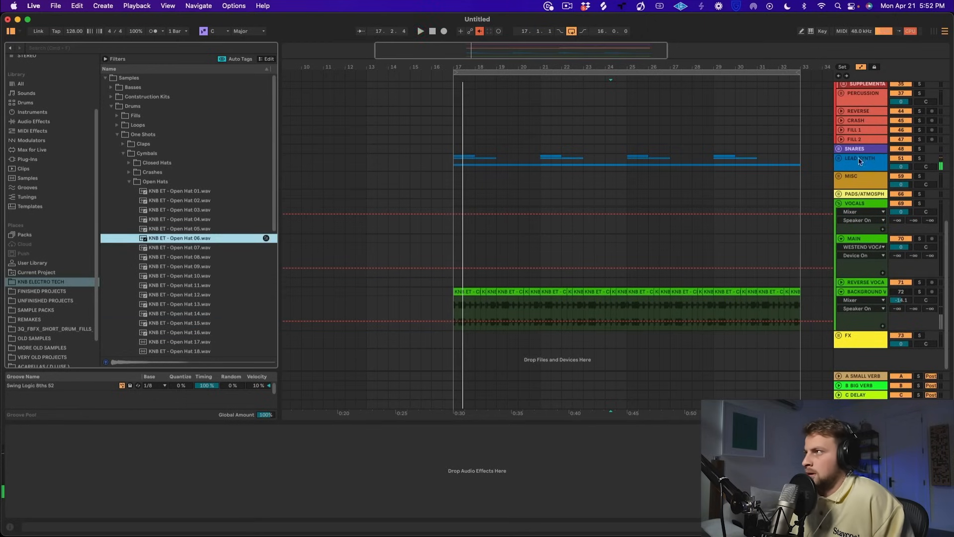
pyautogui.scroll(1, 727, 194)
pyautogui.click(840, 162)
pyautogui.scroll(-5, 621, 204)
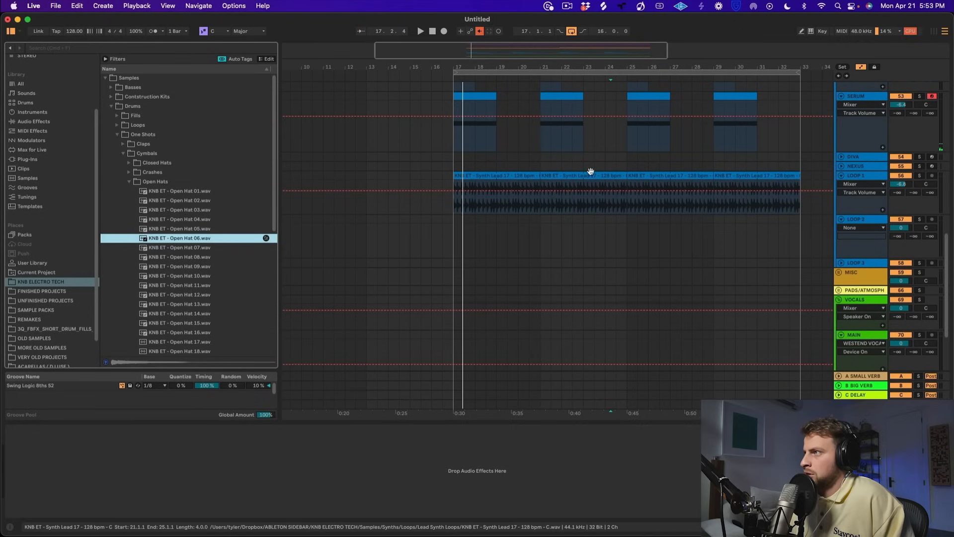
pyautogui.click(867, 176)
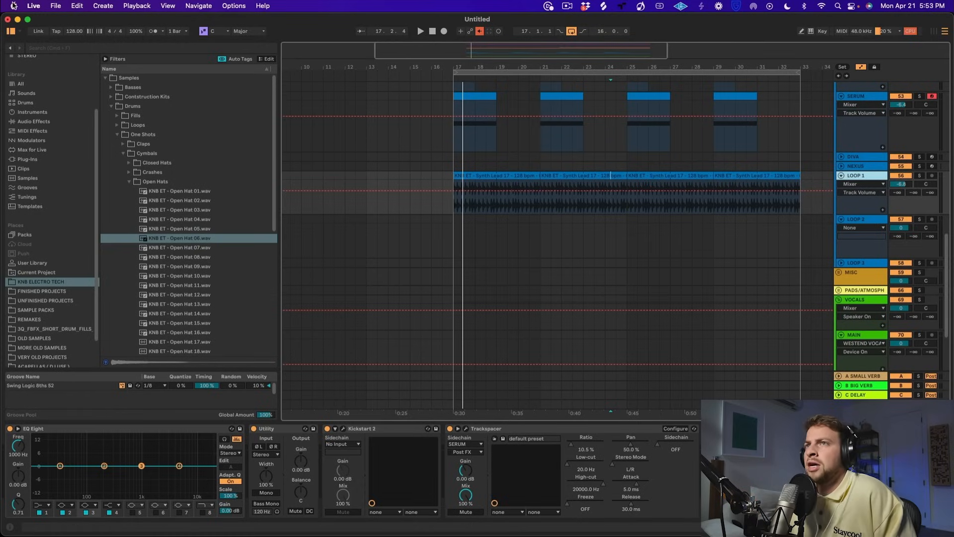
# - Search all library content for Infiltrator, add the plug-in to the LOOP 1 track and dismiss its welcome dialog
pyautogui.click(87, 48)
pyautogui.write('INFILTRAT')
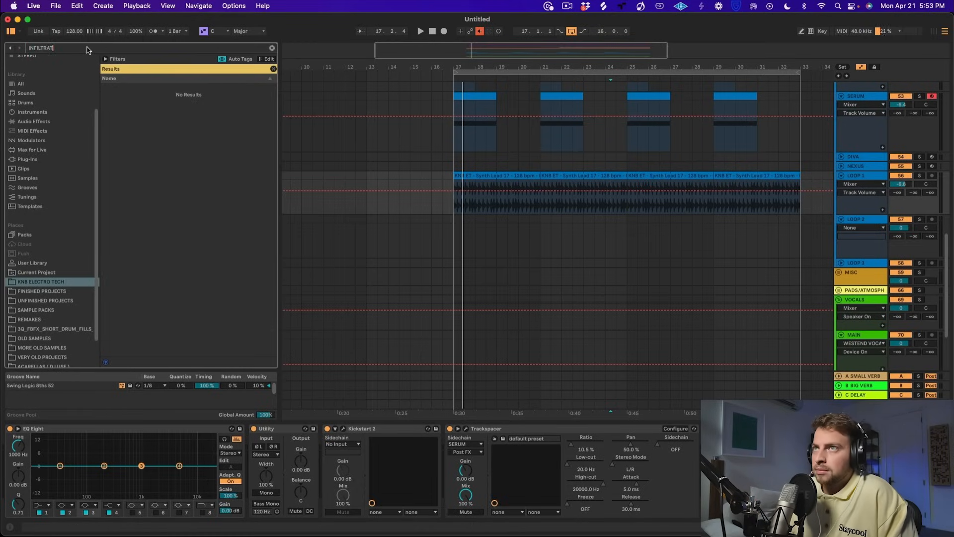
pyautogui.scroll(3, 26, 132)
pyautogui.click(20, 155)
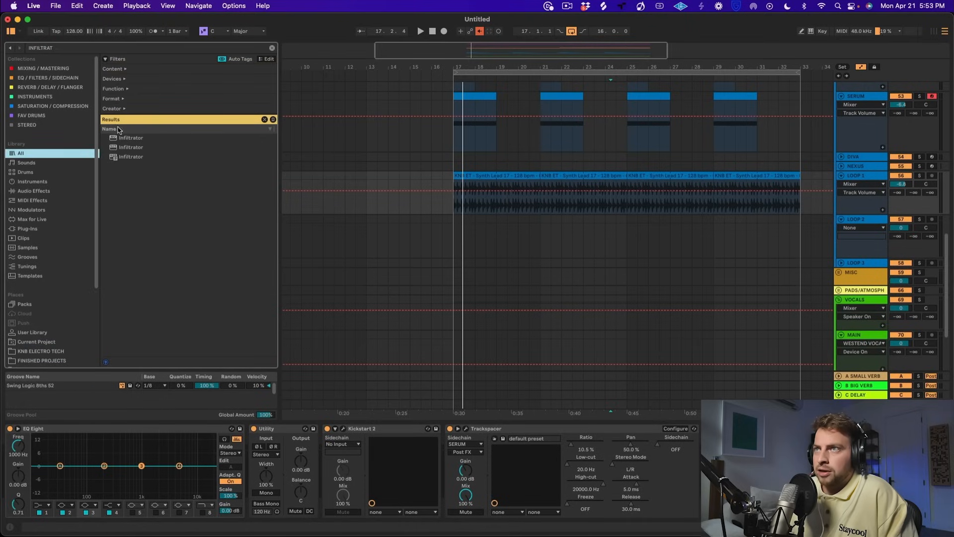
pyautogui.moveTo(137, 159); pyautogui.dragTo(540, 188)
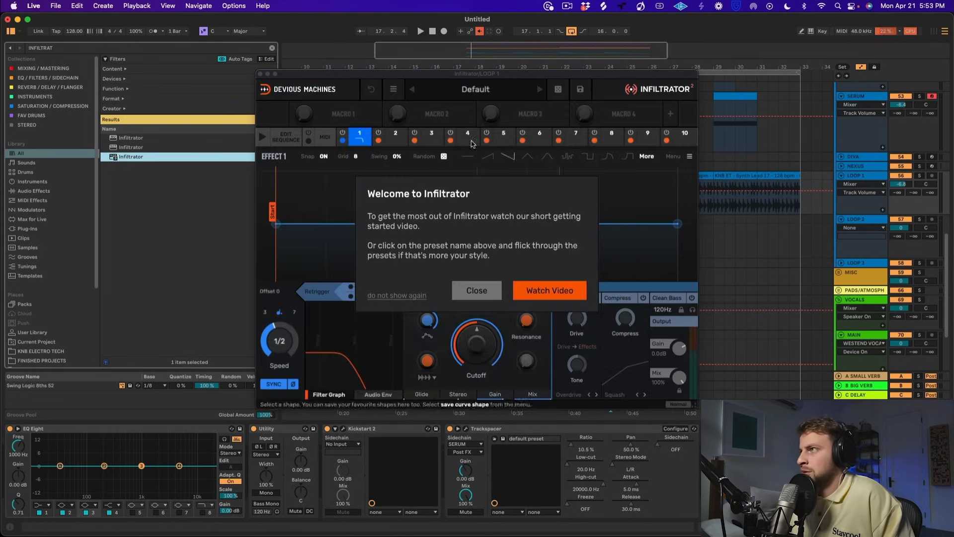
pyautogui.click(545, 290)
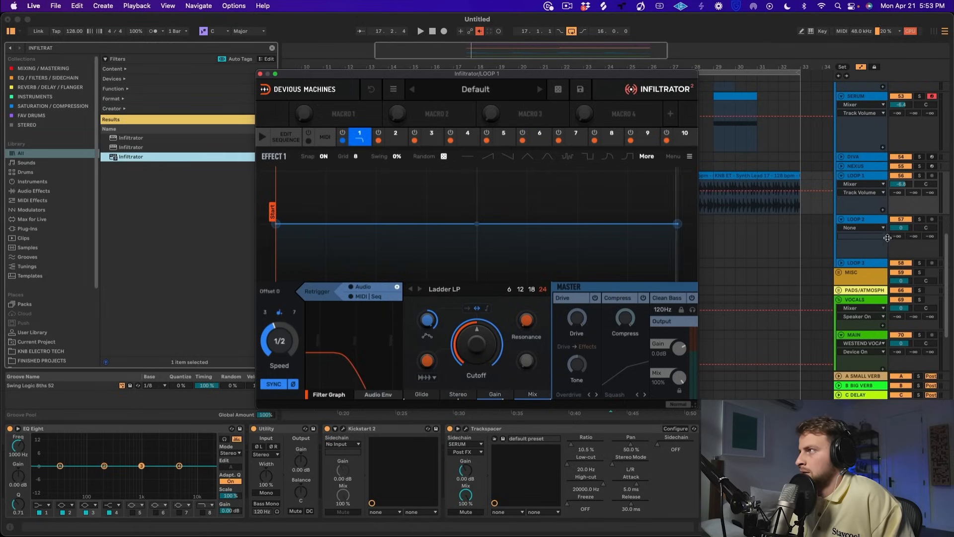
# - Solo the LOOP 1 track, load Infiltrator's Beat Mashing preset Beat Repeat And Cuts 2 and start playback
pyautogui.click(920, 176)
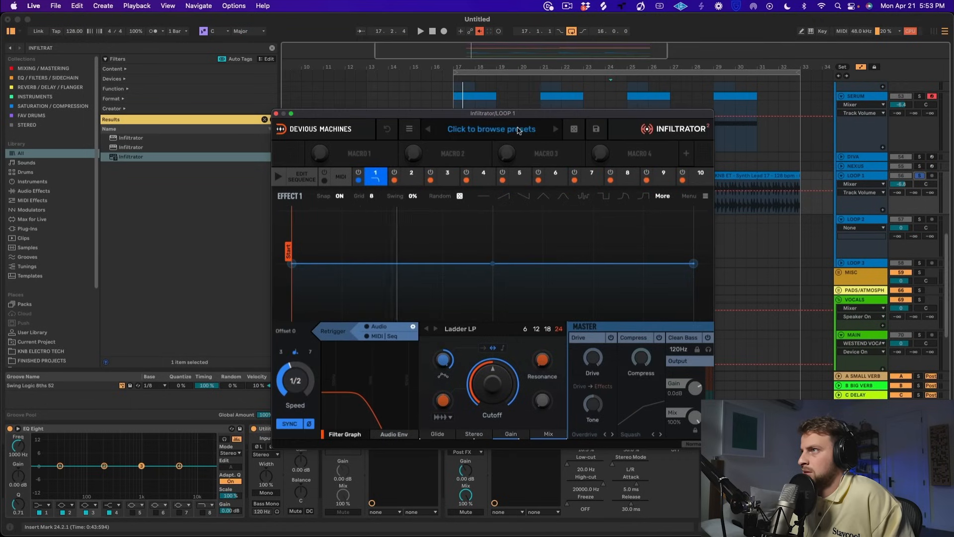
pyautogui.click(492, 129)
pyautogui.click(356, 244)
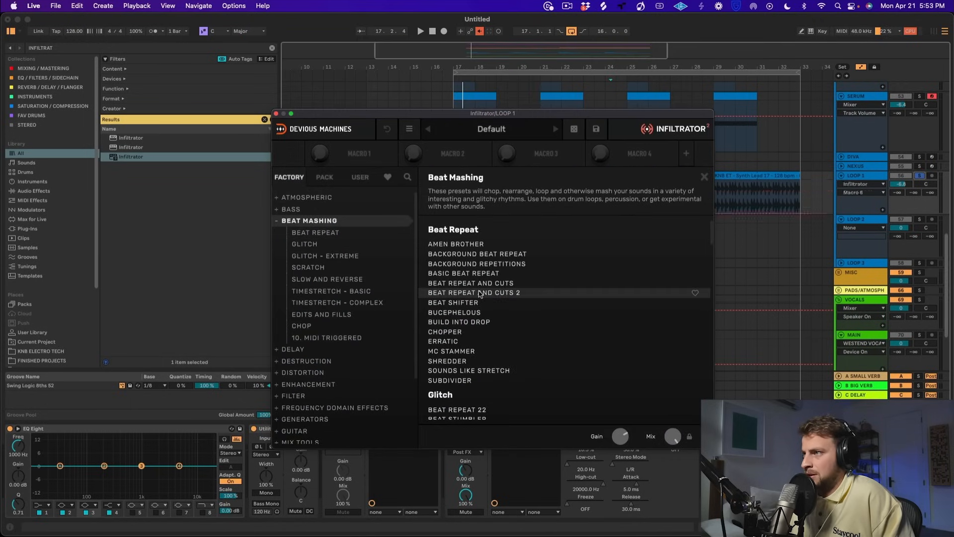
pyautogui.click(480, 293)
pyautogui.press('space')
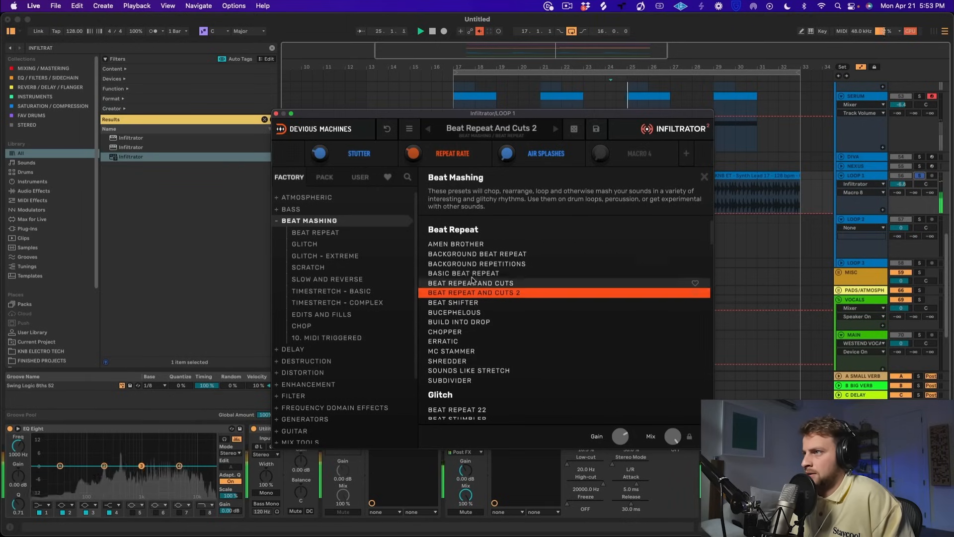
# - Audition further Beat Repeat presets on the loop, including Basic Beat Repeat, Background Repetitions, MC Stammer and Erratic
pyautogui.click(492, 283)
pyautogui.click(492, 274)
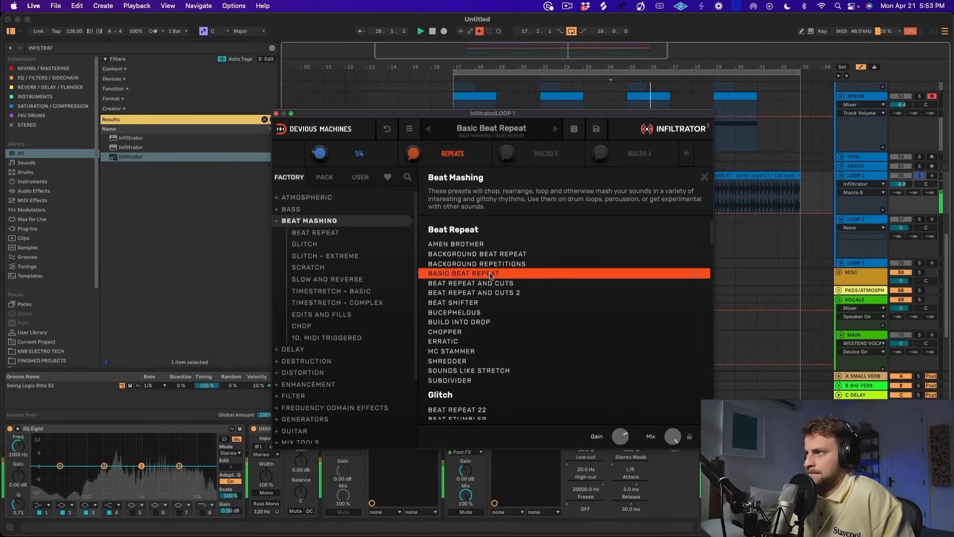
pyautogui.click(501, 264)
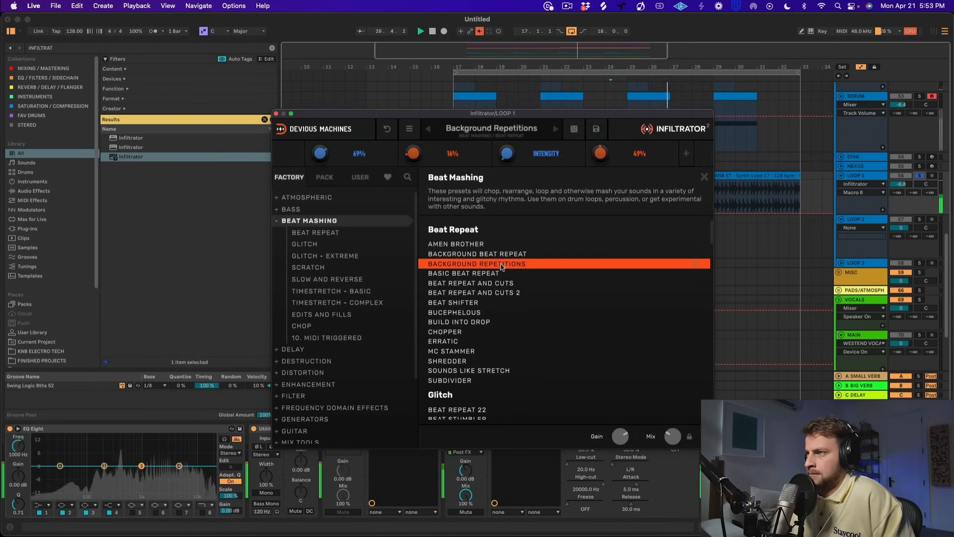
pyautogui.click(468, 351)
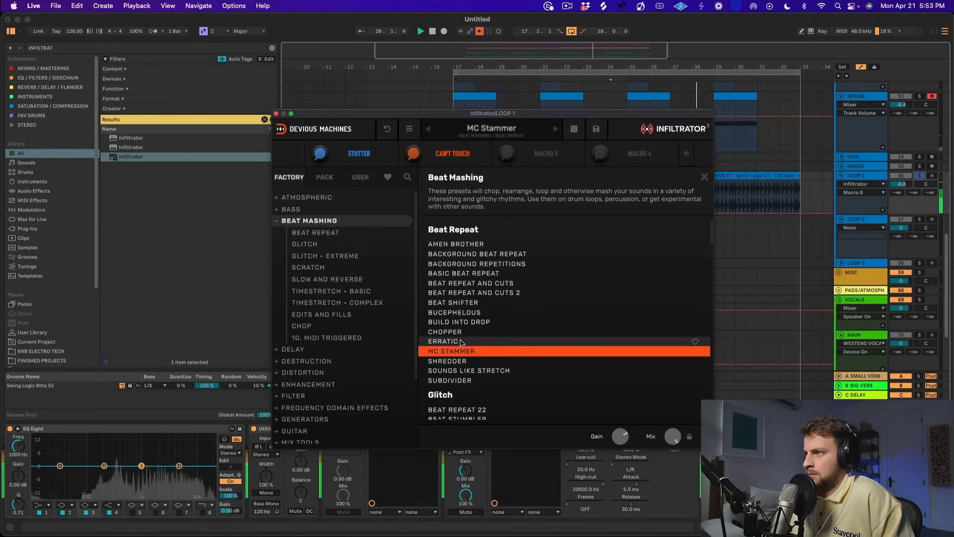
pyautogui.click(458, 342)
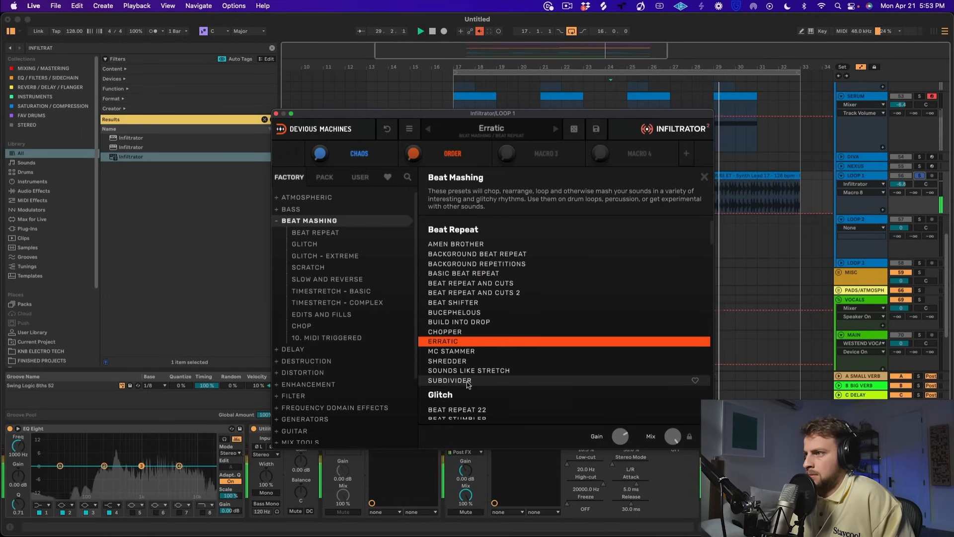
# - Audition presets down into the Glitch category and load Cybernetic Systems on LOOP 1
pyautogui.click(482, 381)
pyautogui.scroll(-1, 482, 381)
pyautogui.click(481, 380)
pyautogui.scroll(-1, 482, 382)
pyautogui.click(485, 384)
pyautogui.scroll(-1, 484, 386)
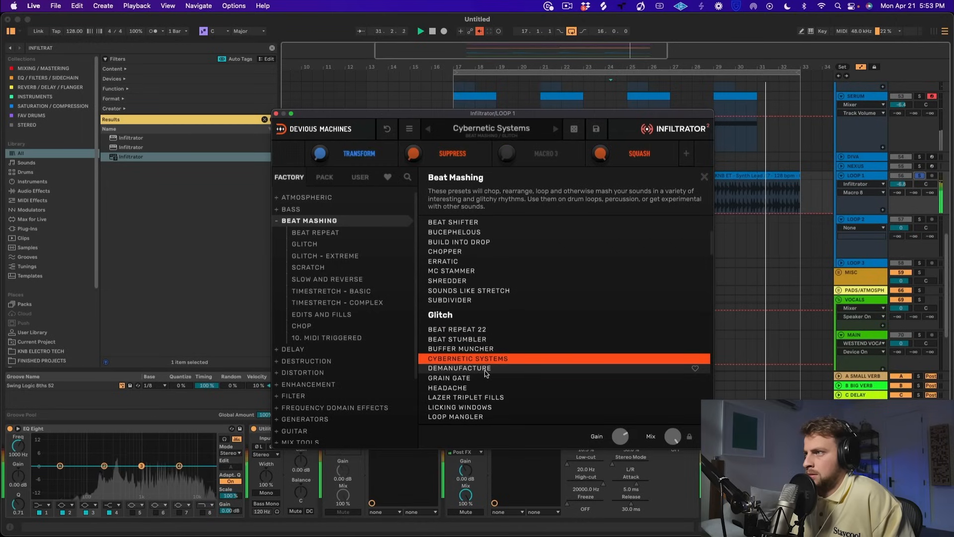
pyautogui.click(485, 373)
pyautogui.click(485, 359)
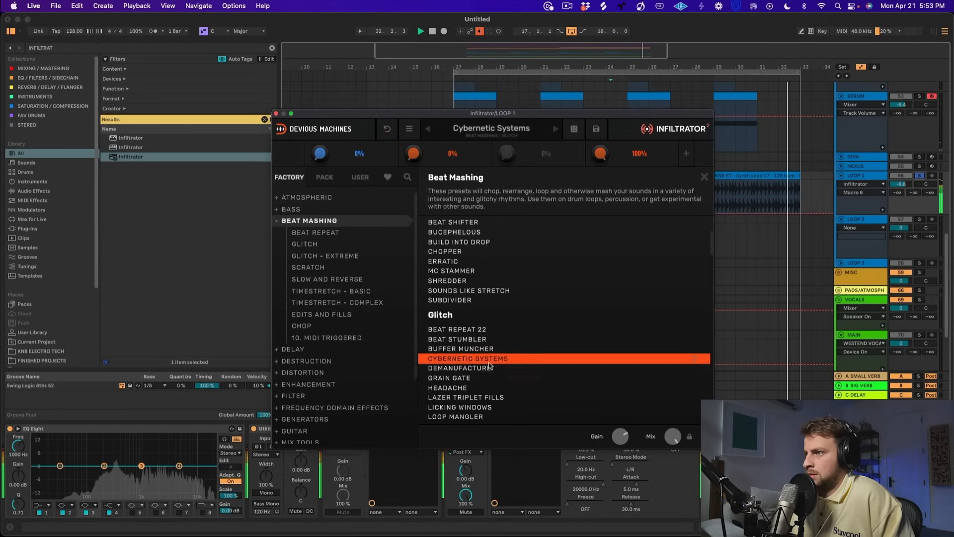
# - Automate Infiltrator's Mix on LOOP 1 at 0% with short rises leading into bars 21 and 25
pyautogui.moveTo(489, 117); pyautogui.dragTo(166, 28)
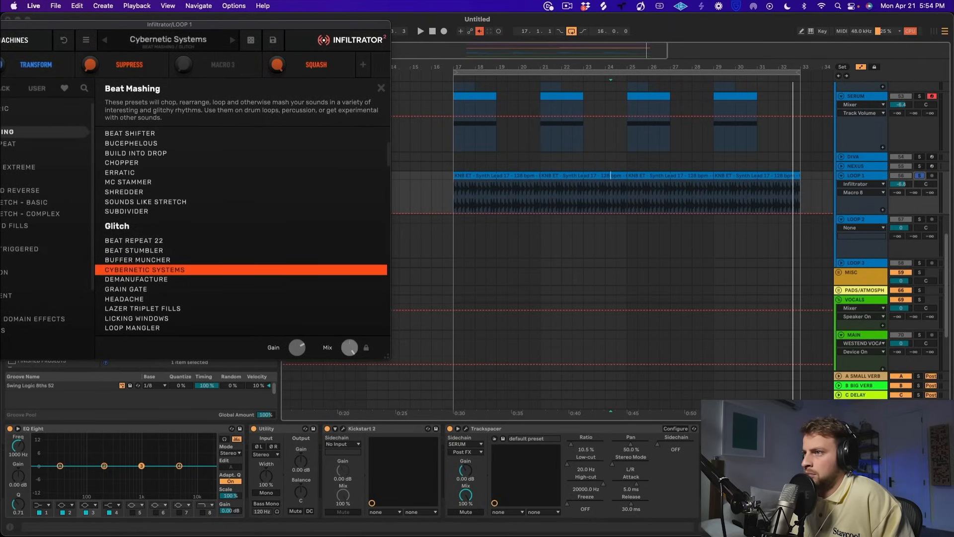
pyautogui.click(529, 212)
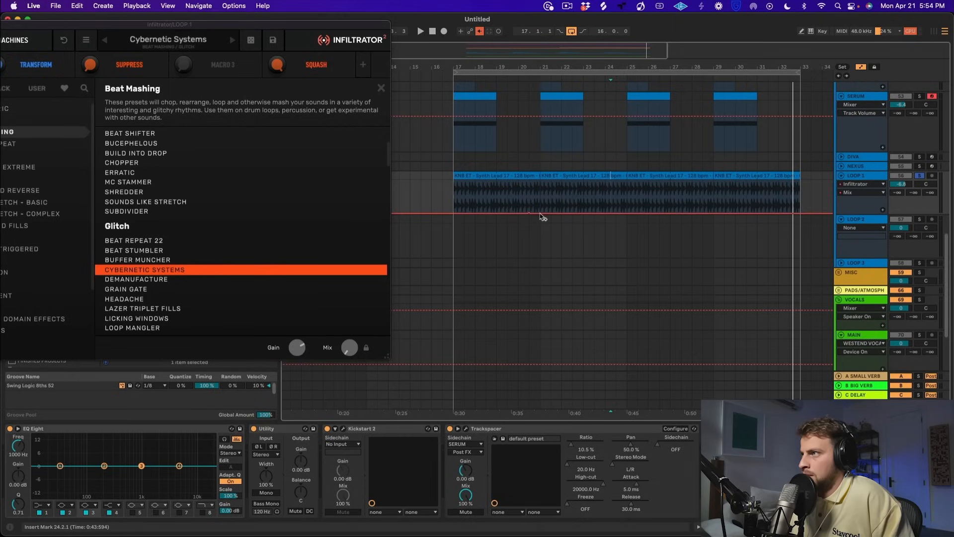
pyautogui.moveTo(532, 191); pyautogui.dragTo(540, 191)
pyautogui.click(519, 189)
pyautogui.press('space')
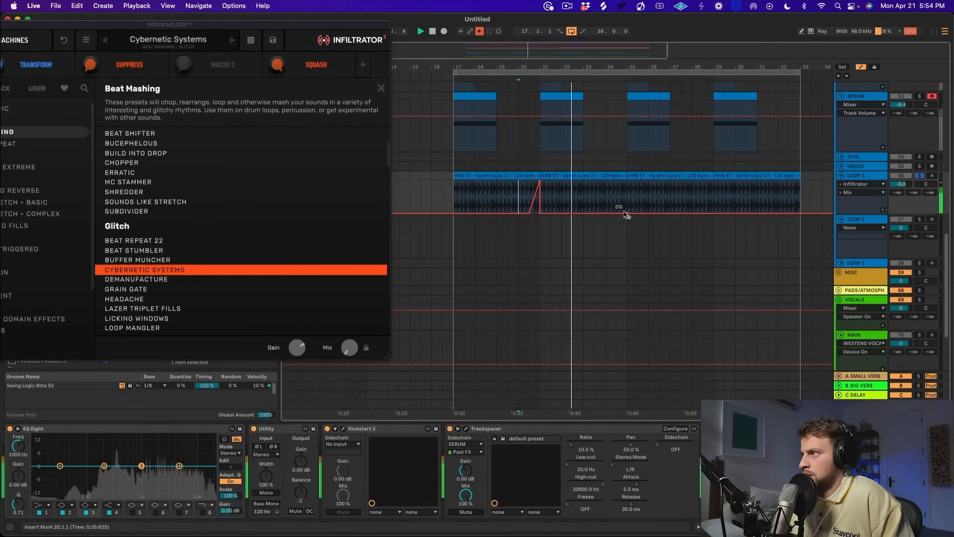
pyautogui.moveTo(620, 214); pyautogui.dragTo(621, 185)
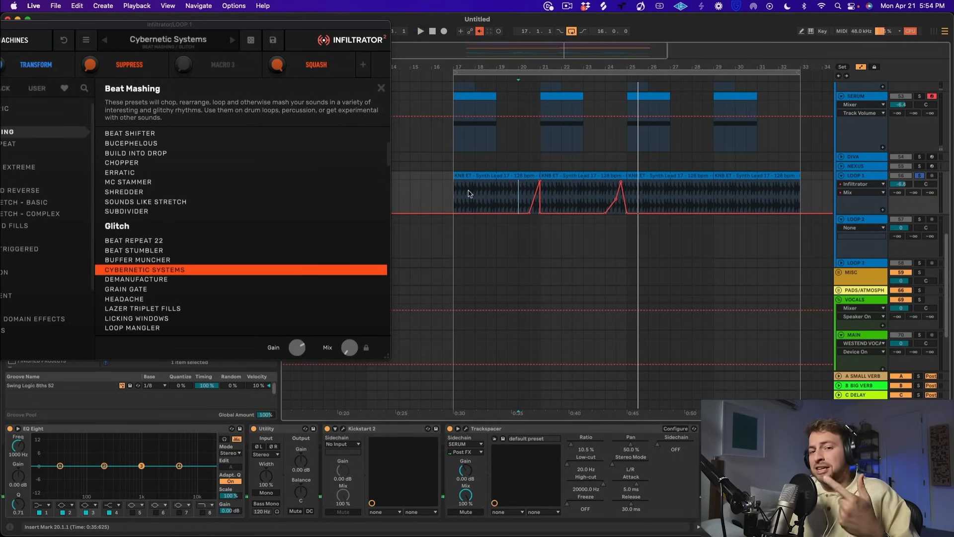
# - Duplicate the two automated LOOP 1 clips from bars 17–25 over bars 25–33 and close the Infiltrator window
pyautogui.moveTo(292, 25); pyautogui.dragTo(364, 18)
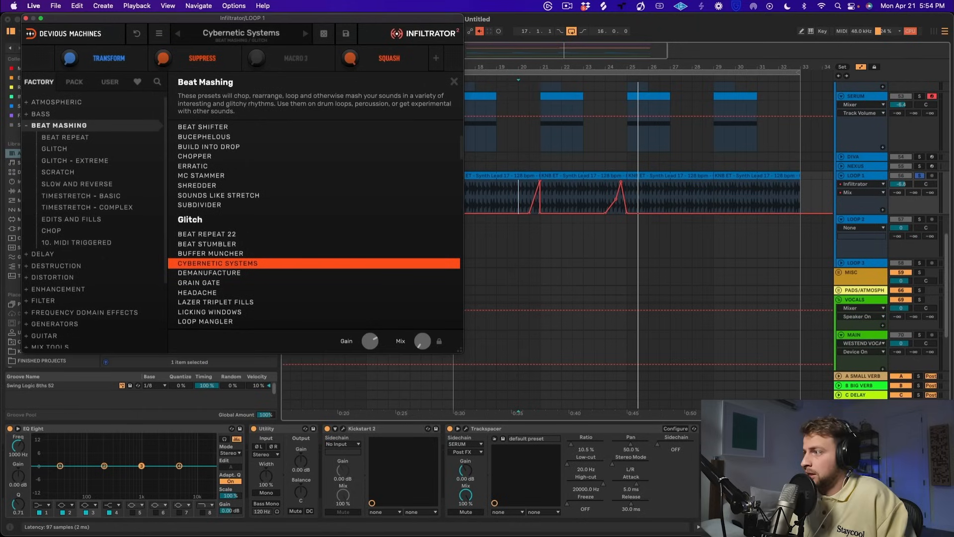
pyautogui.click(623, 176)
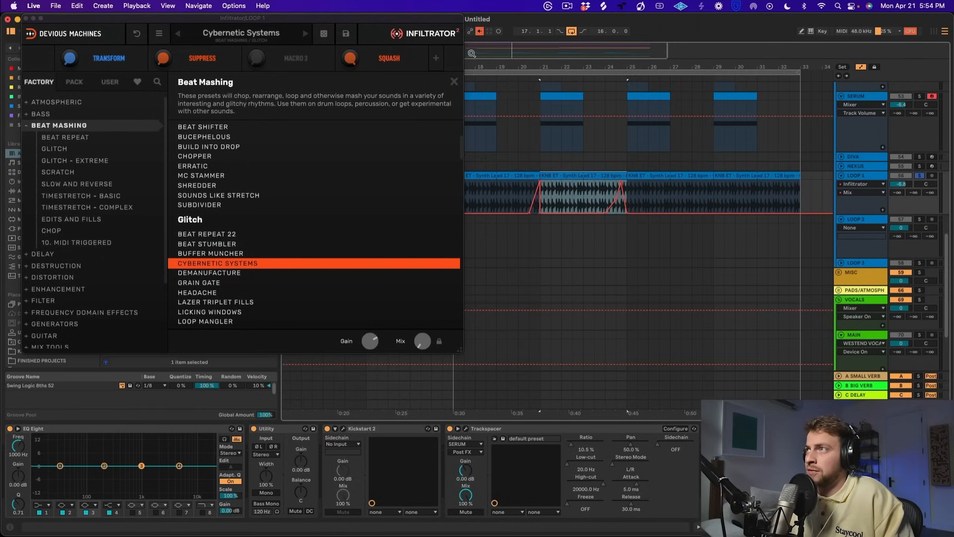
pyautogui.moveTo(436, 20); pyautogui.dragTo(295, 5)
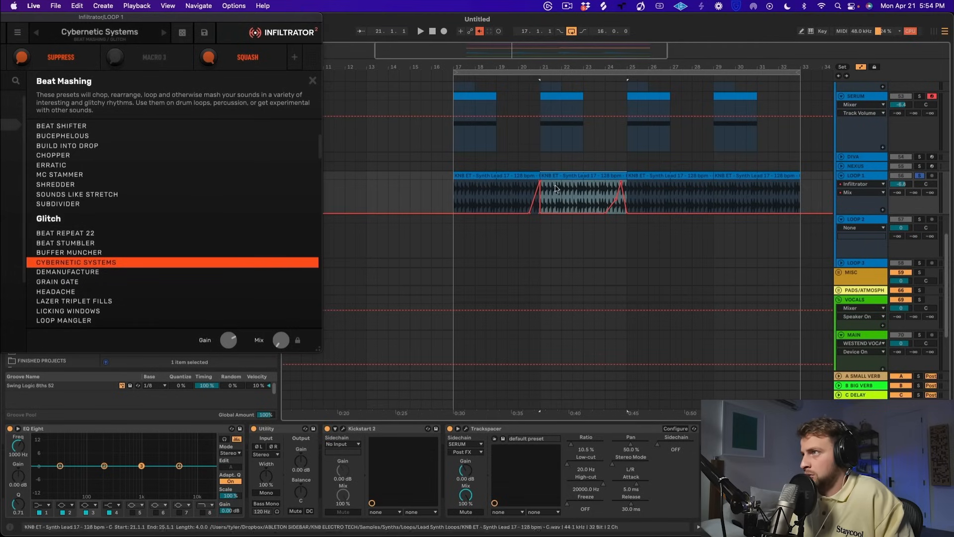
pyautogui.keyDown('shift'); pyautogui.click(510, 175); pyautogui.keyUp('shift')
pyautogui.press('super+d')
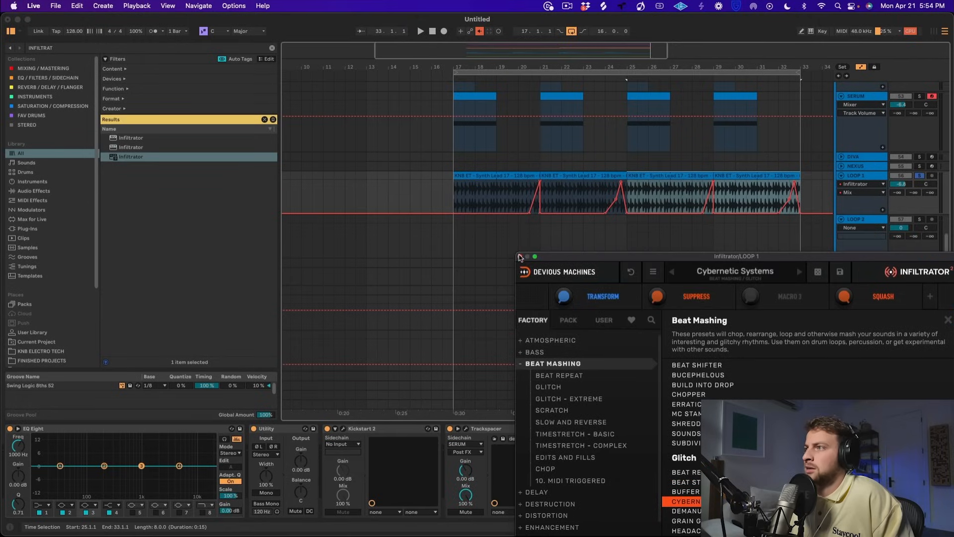
pyautogui.click(520, 256)
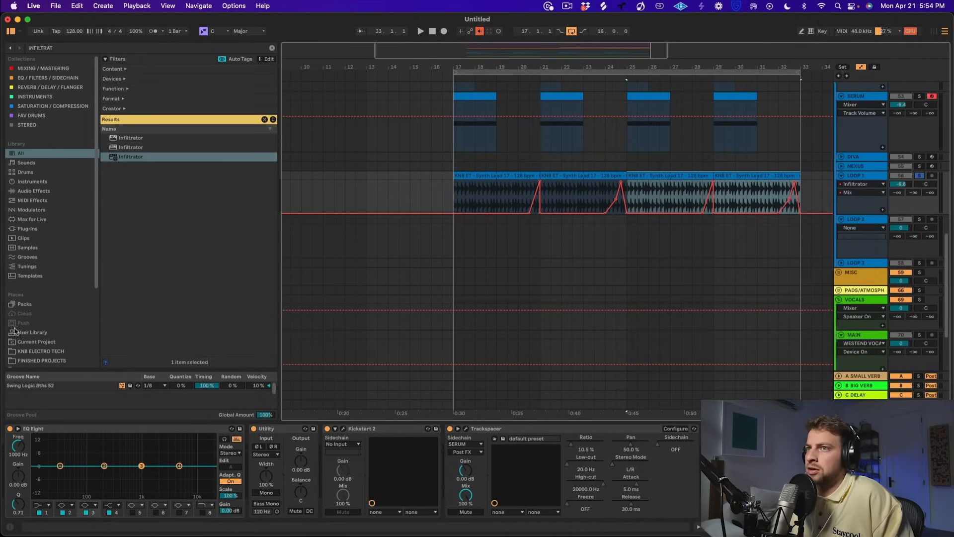
# - Clear the search in the KNB ELECTRO TECH folder, open Synth Fill Loops and preview its fills
pyautogui.scroll(-2, 37, 291)
pyautogui.click(52, 319)
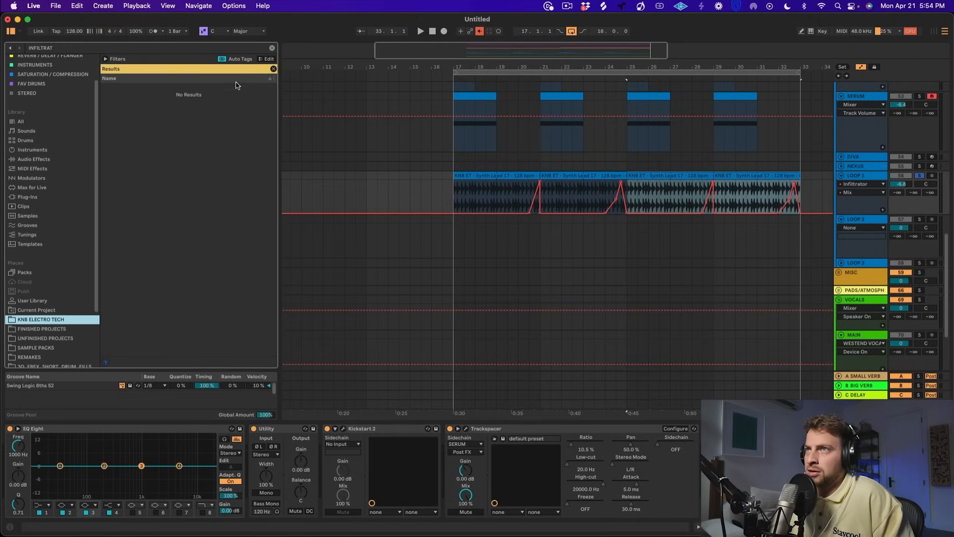
pyautogui.click(273, 69)
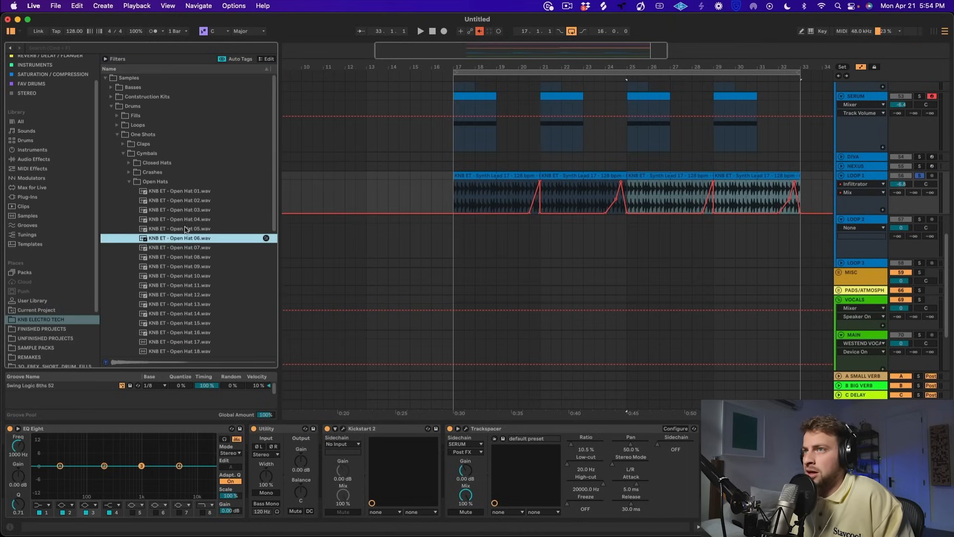
pyautogui.click(123, 154)
pyautogui.click(125, 209)
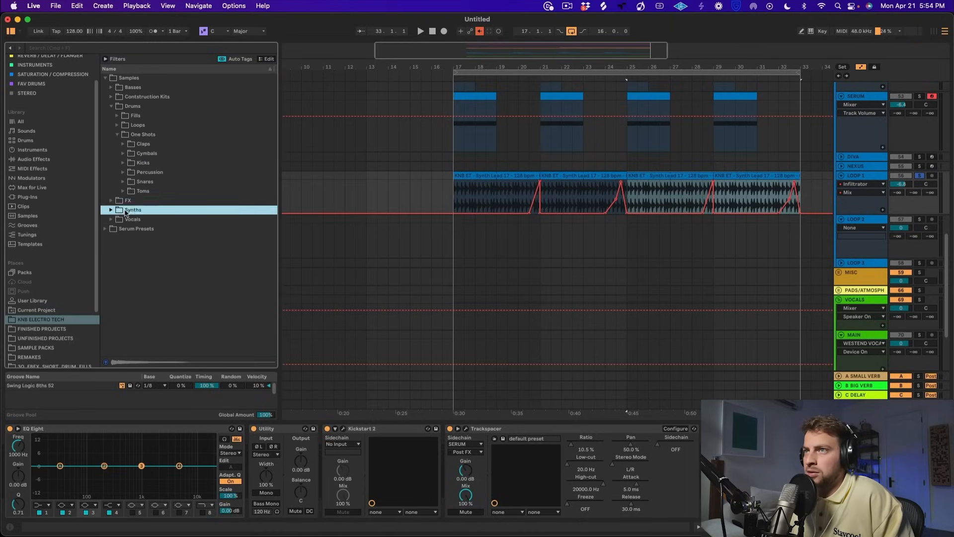
pyautogui.click(125, 153)
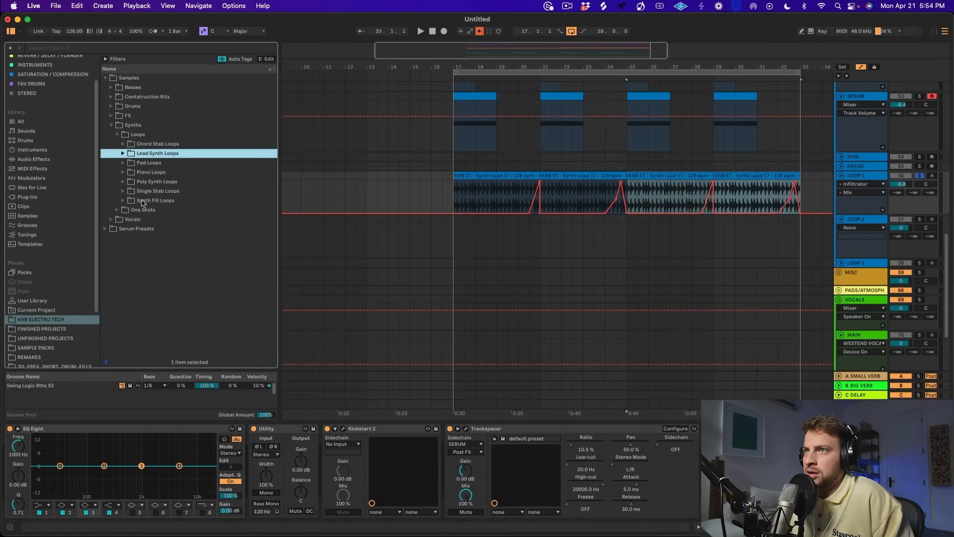
pyautogui.click(142, 201)
pyautogui.click(189, 247)
pyautogui.click(217, 285)
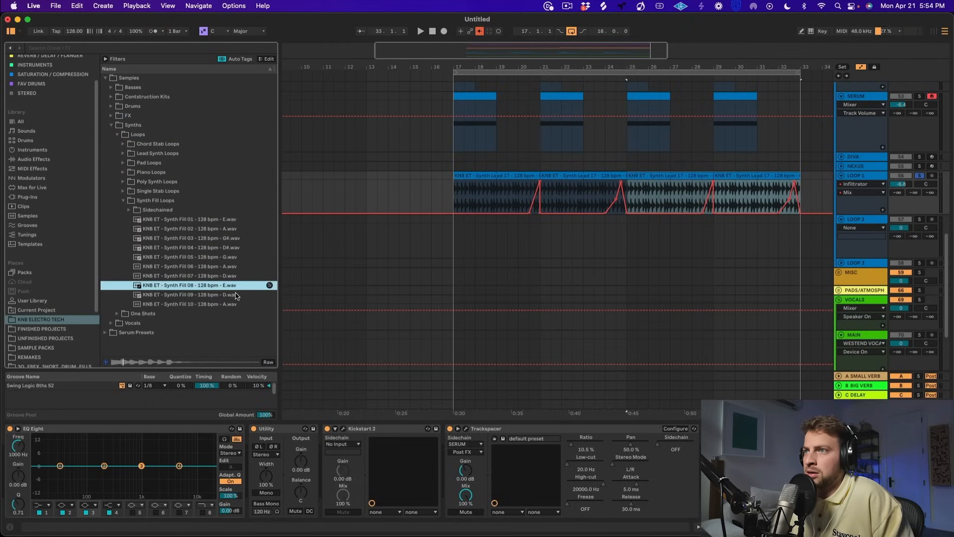
# - Place the Synth Fill 08 sample on the LOOP 2 track at bar 24
pyautogui.click(841, 220)
pyautogui.click(841, 220)
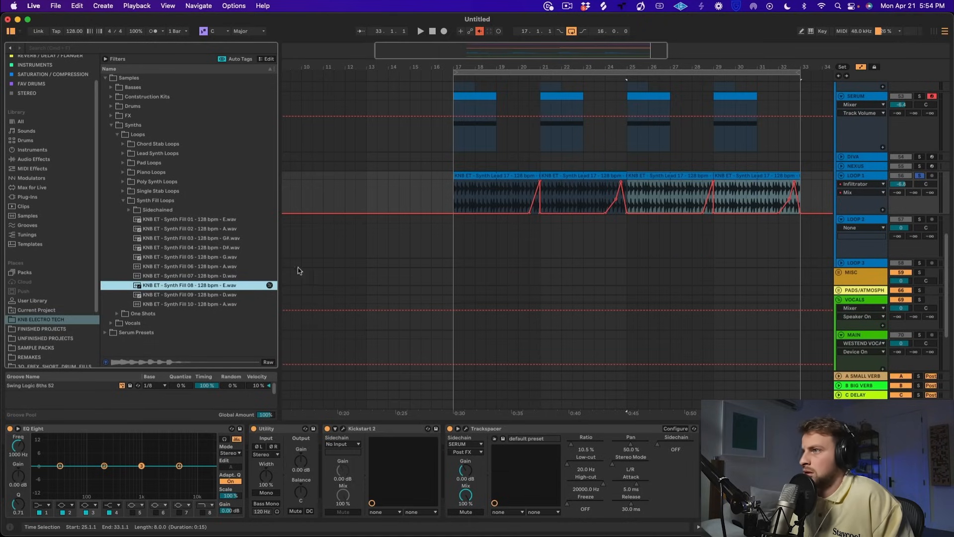
pyautogui.moveTo(182, 295); pyautogui.dragTo(611, 248)
pyautogui.click(587, 203)
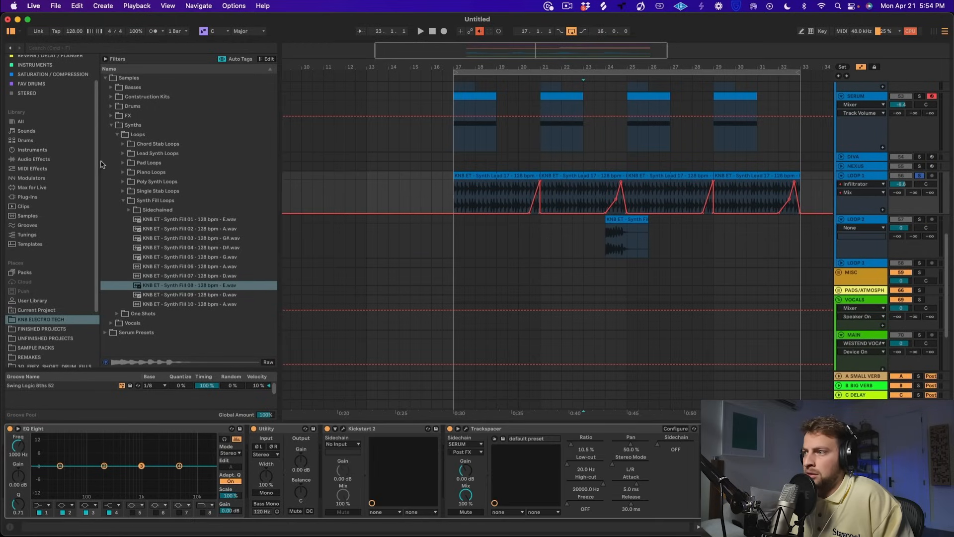
# - Add an Auto Filter from the EQ / FILTERS / SIDECHAIN collection to LOOP 1 and show its Frequency automation
pyautogui.scroll(3, 34, 79)
pyautogui.click(36, 79)
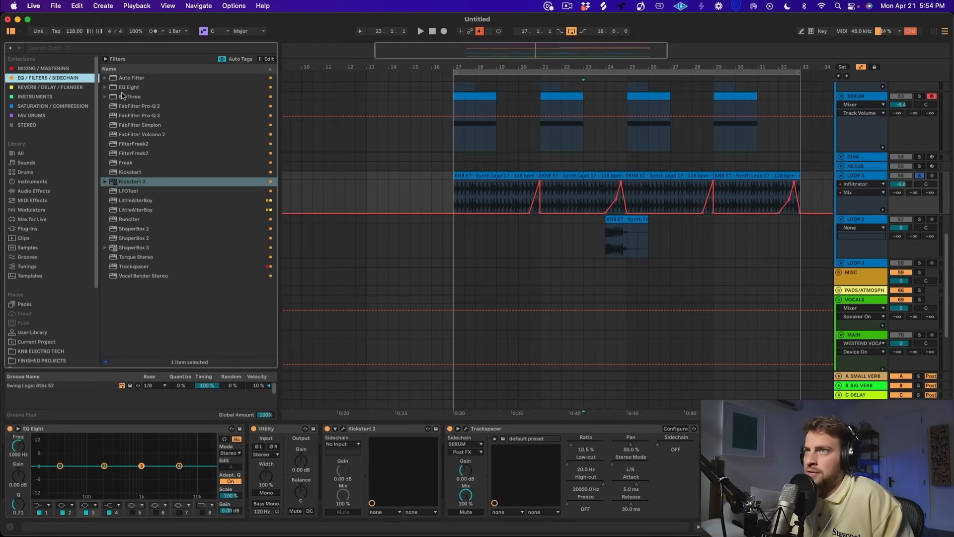
pyautogui.doubleClick(139, 78)
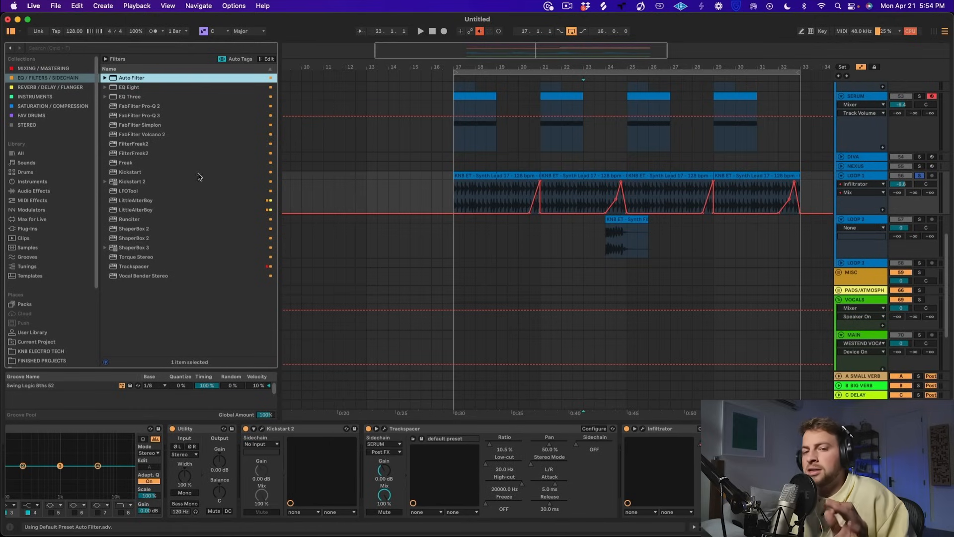
pyautogui.click(825, 467)
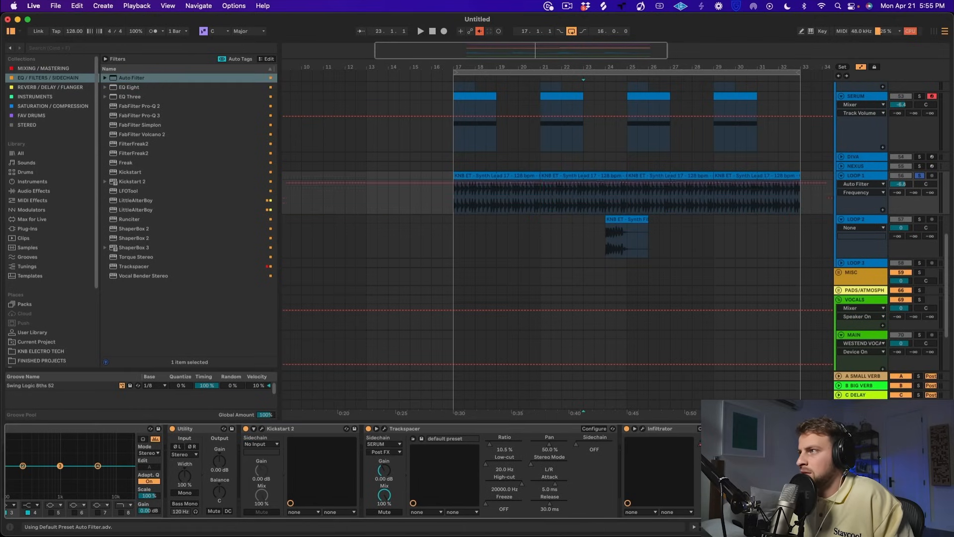
# - Automate LOOP 1's filter Frequency to ramp up from bar 24 to 2.74 kHz at bar 25 and drop straight back, checking it in playback
pyautogui.moveTo(603, 206); pyautogui.dragTo(619, 215)
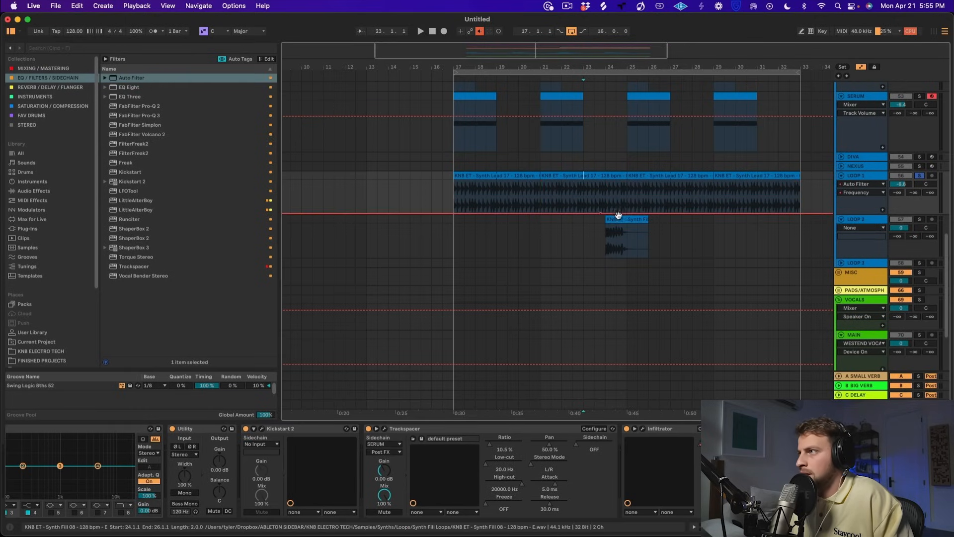
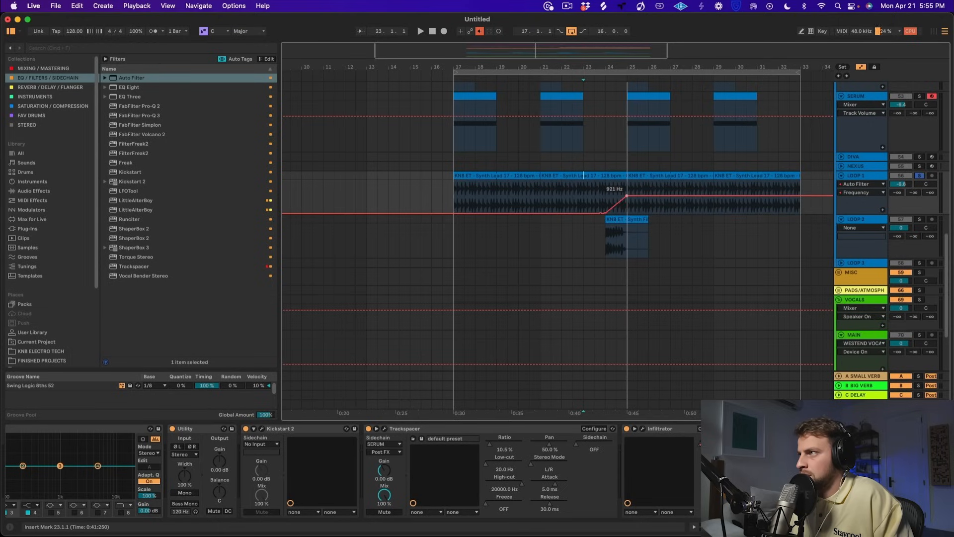
pyautogui.press('space')
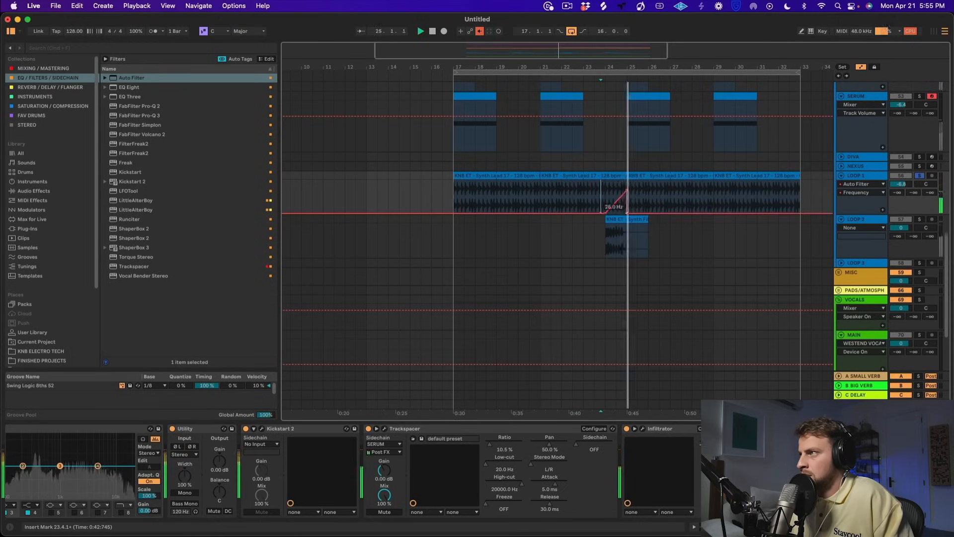
pyautogui.press('space')
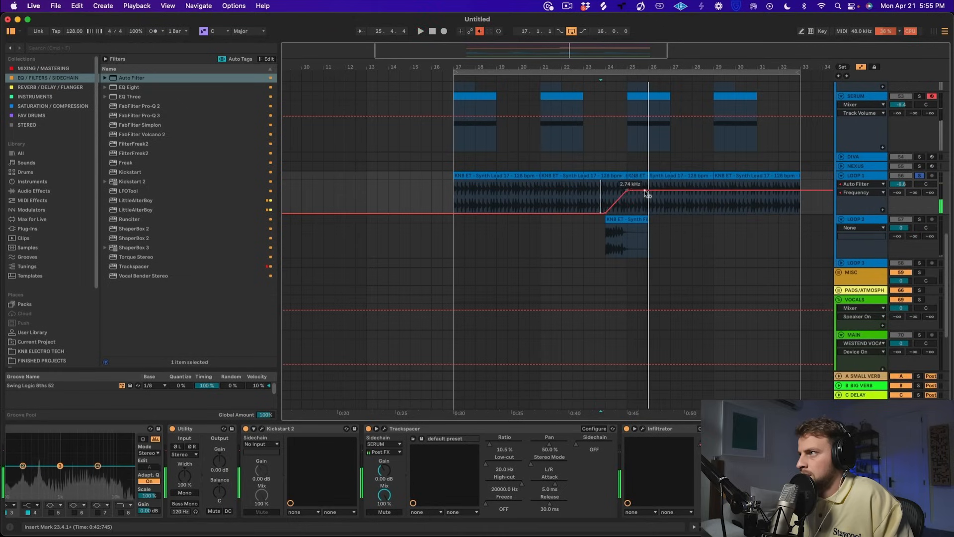
pyautogui.click(605, 190)
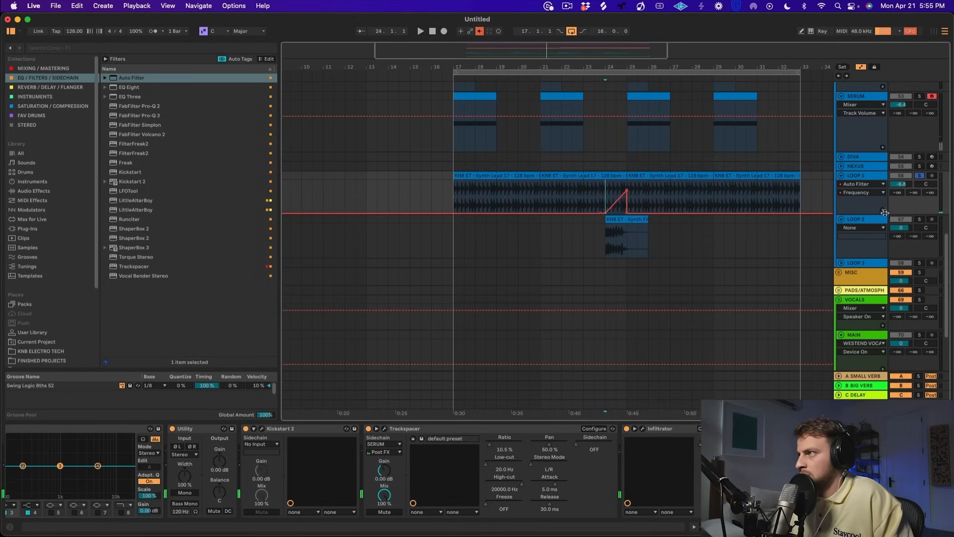
# - Solo LOOP 2 as well, transpose the Synth Fill 08 clip up 1 semitone and play it with the lead loop
pyautogui.click(921, 220)
pyautogui.click(614, 234)
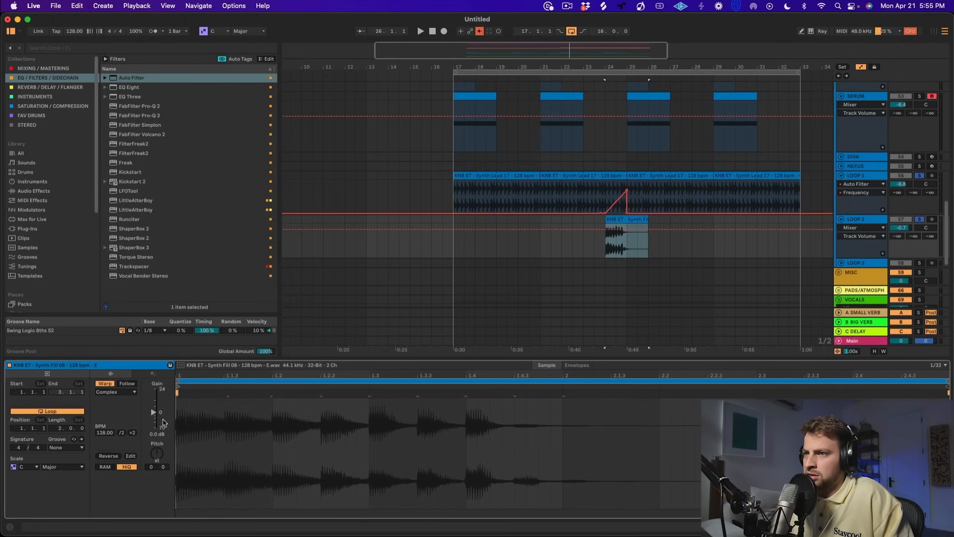
pyautogui.press('space')
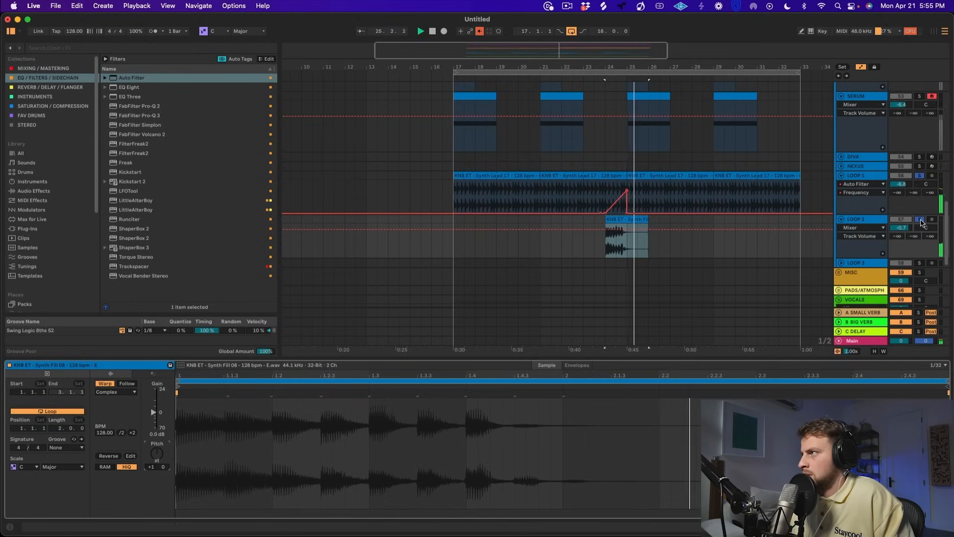
# - Turn off the solo on LOOP 2, lower its volume to about -5.9 dB and play the fill from bar 24
pyautogui.click(920, 219)
pyautogui.press('space')
pyautogui.press('space')
pyautogui.moveTo(902, 228); pyautogui.dragTo(902, 241)
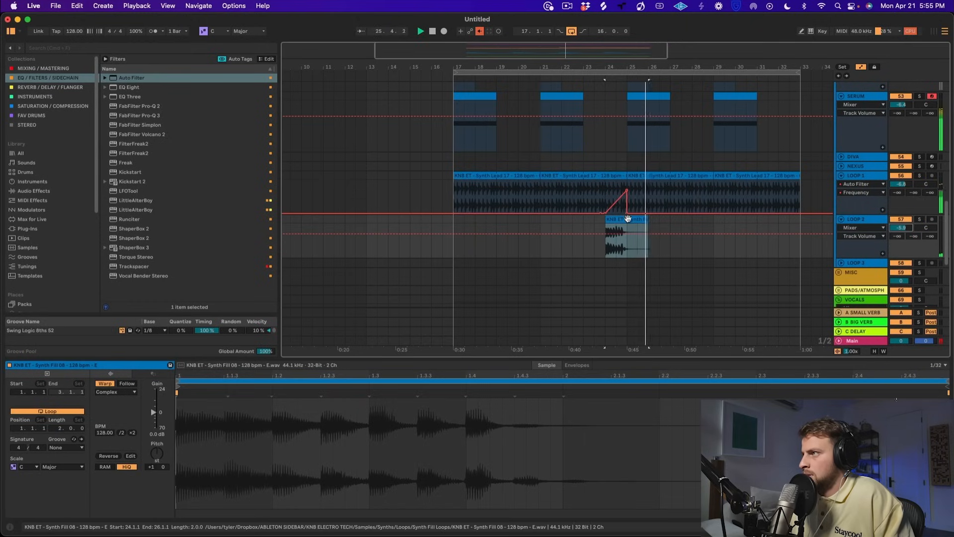
pyautogui.click(606, 247)
pyautogui.press('space')
pyautogui.press('space')
# - Repeat a short slice near the end of the Synth Fill 08 clip three times up to bar 25 and play it
pyautogui.moveTo(625, 69); pyautogui.dragTo(569, 264)
pyautogui.click(572, 247)
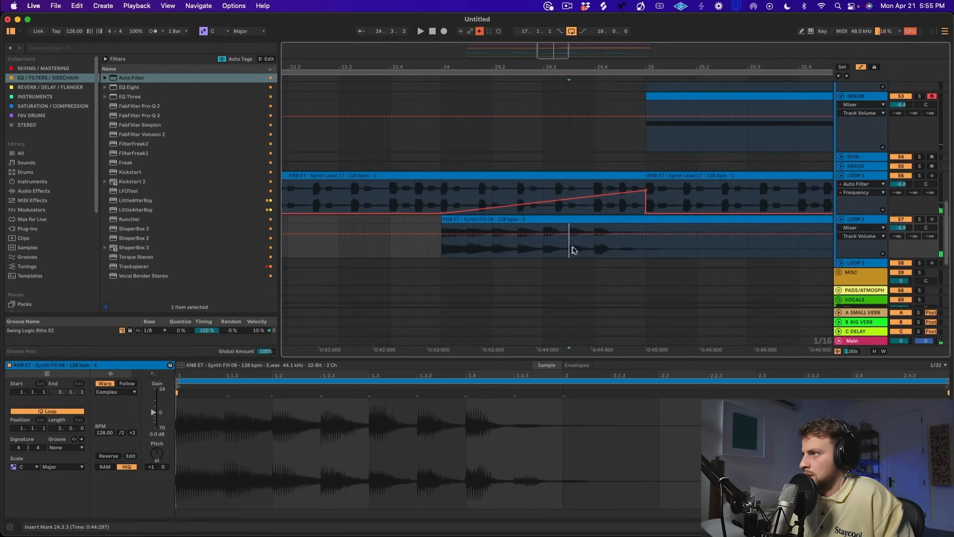
pyautogui.moveTo(595, 250); pyautogui.dragTo(606, 233)
pyautogui.press('super+d')
pyautogui.press('super+d')
pyautogui.press('super+d')
pyautogui.click(446, 256)
pyautogui.press('space')
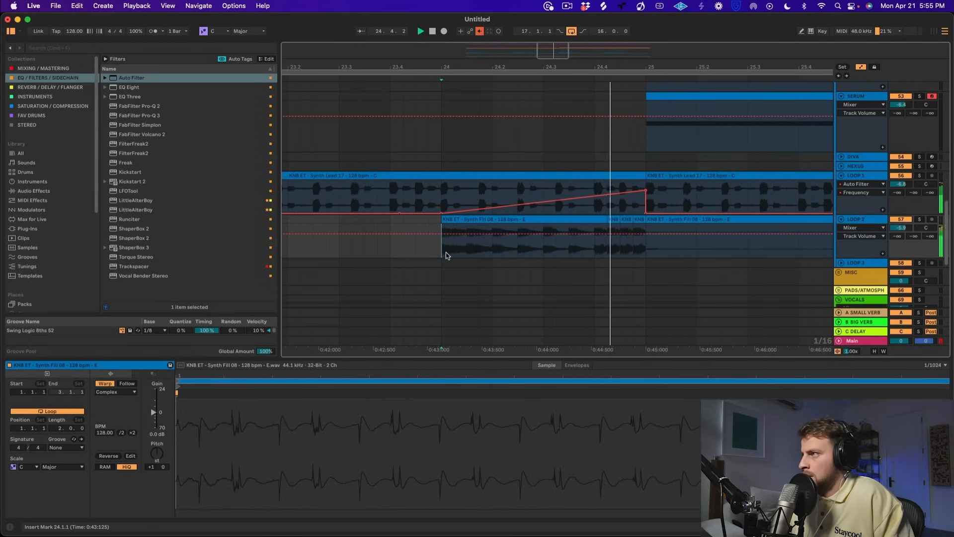
# - Bend LOOP 1's rising Frequency automation before bar 25 into a curve that climbs slowly at first
pyautogui.press('-')
pyautogui.press('-')
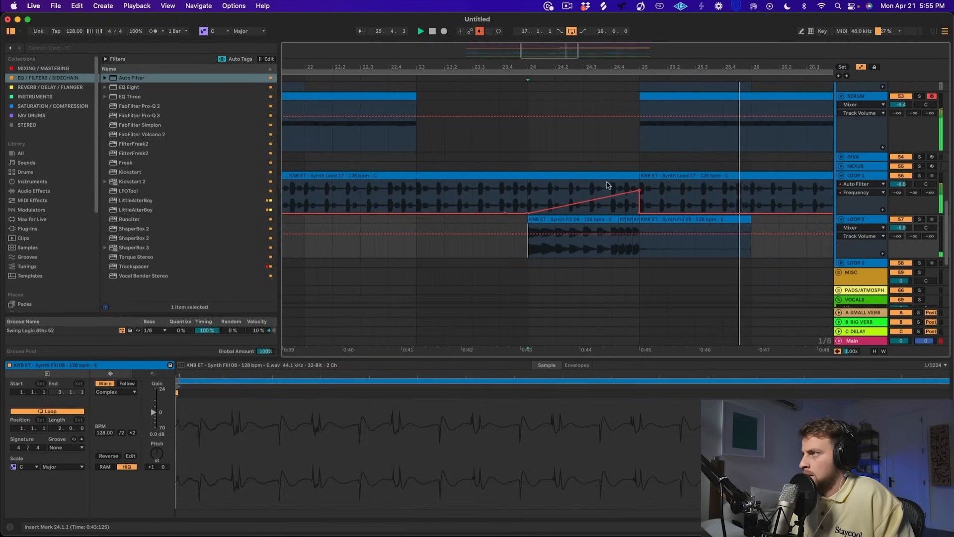
pyautogui.moveTo(607, 198); pyautogui.dragTo(608, 207)
pyautogui.moveTo(644, 64); pyautogui.dragTo(645, 33)
# - Compare the mix with SERUM muted and unmuted during playback, and lower the SERUM track volume slightly
pyautogui.click(900, 96)
pyautogui.press('space')
pyautogui.press('space')
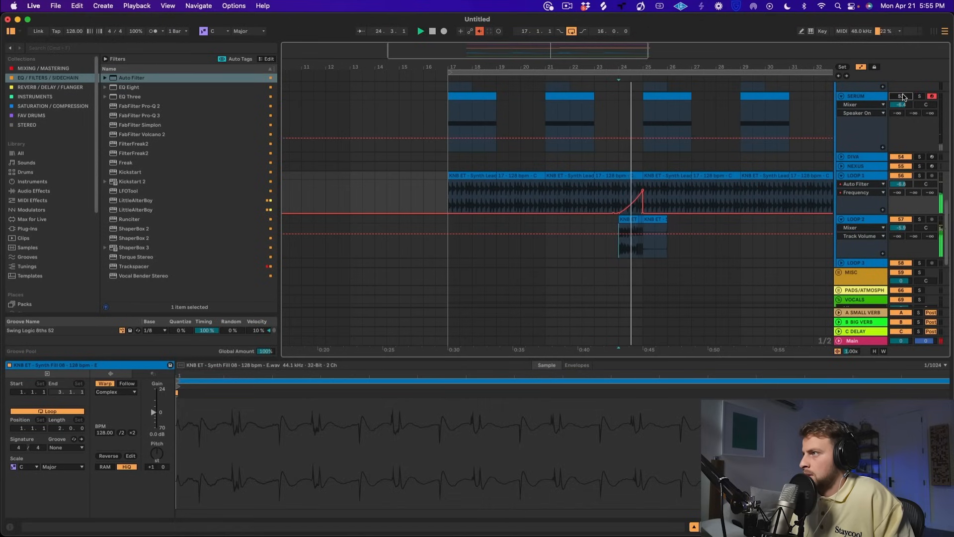
pyautogui.moveTo(901, 99); pyautogui.dragTo(904, 108)
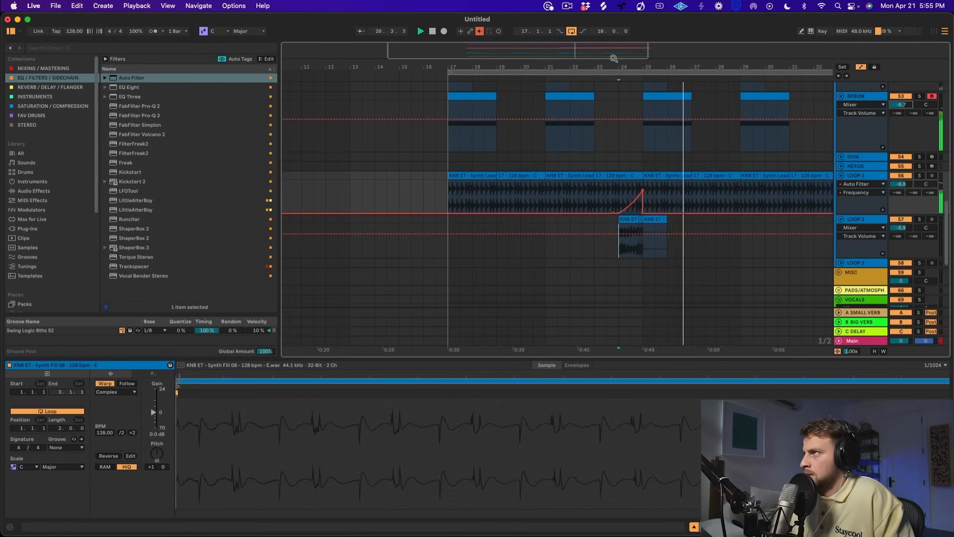
# - Deactivate the SERUM clips at bars 17 and 21 and play the section from just before bar 17
pyautogui.moveTo(617, 71); pyautogui.dragTo(617, 66)
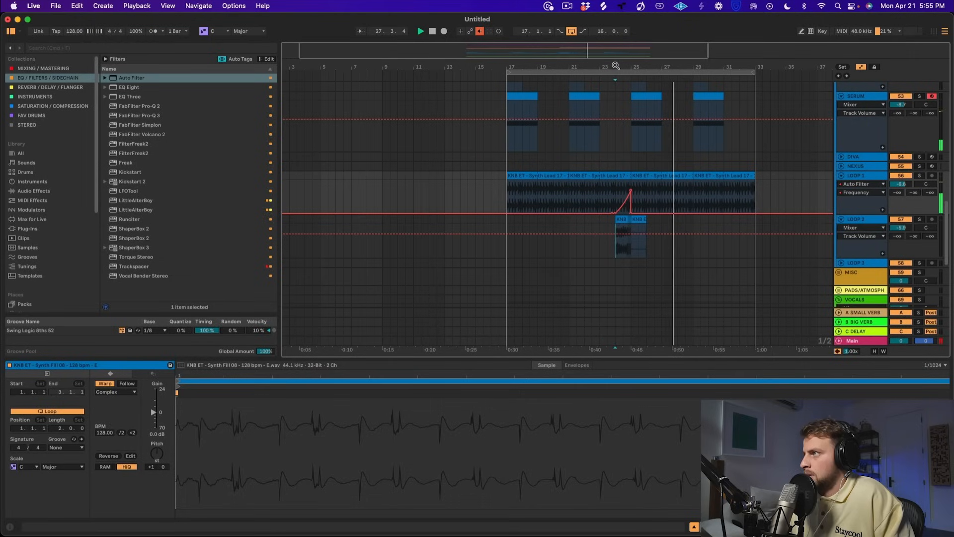
pyautogui.click(590, 96)
pyautogui.press('space')
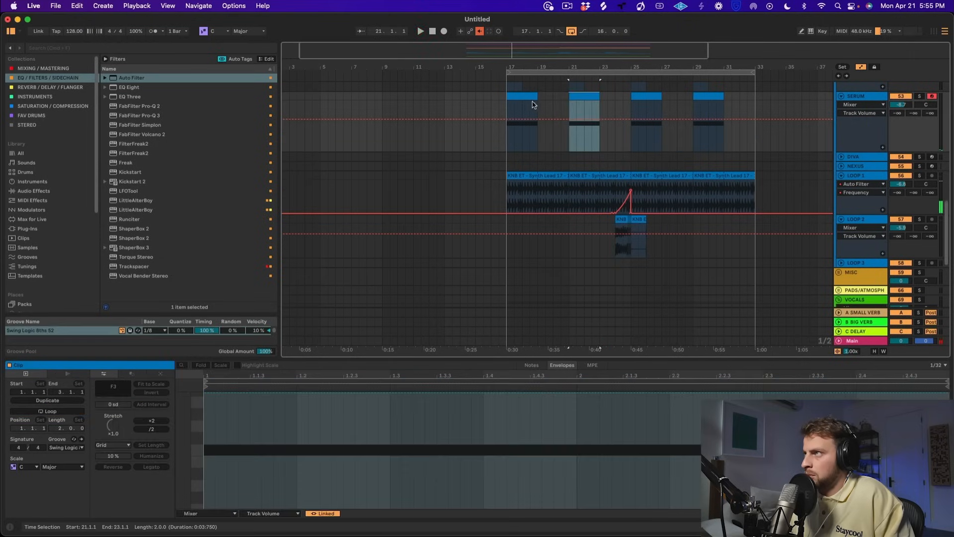
pyautogui.keyDown('shift'); pyautogui.click(517, 97); pyautogui.keyUp('shift')
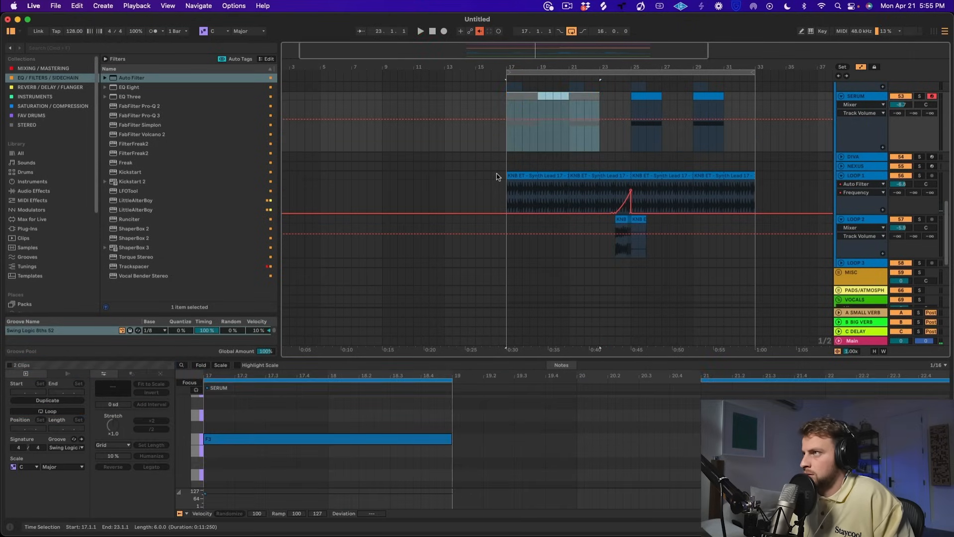
pyautogui.click(498, 175)
pyautogui.click(505, 165)
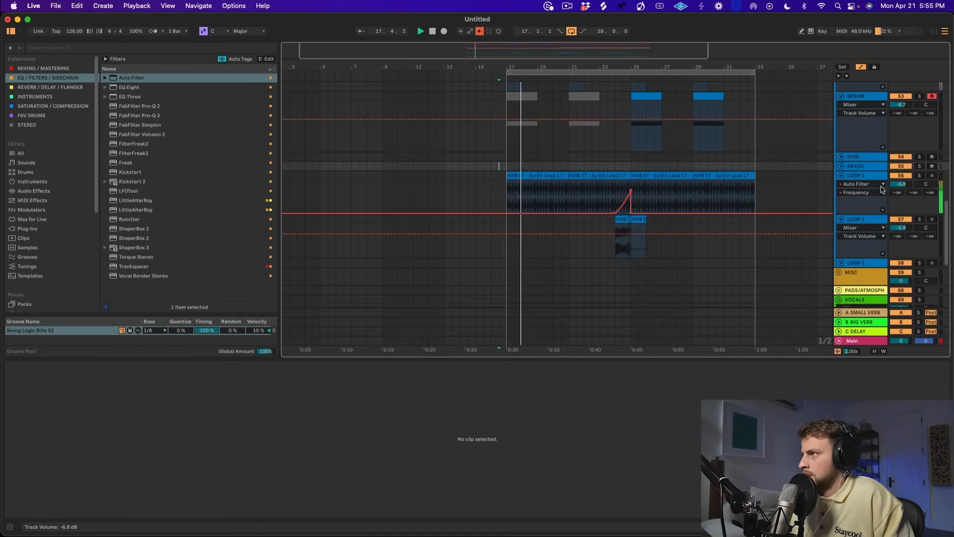
# - Set the background vocals track volume to about -7.6 dB during playback
pyautogui.scroll(-5, 825, 199)
pyautogui.click(903, 271)
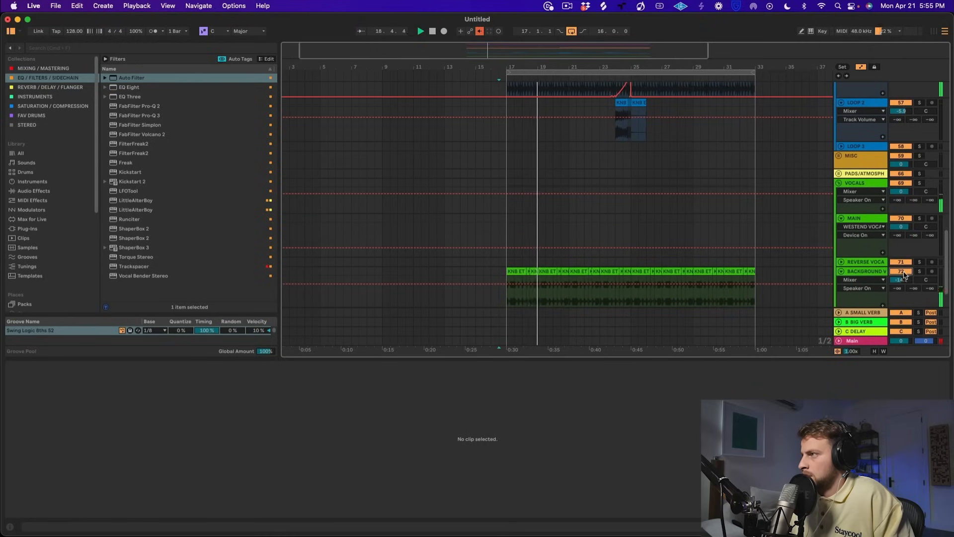
pyautogui.moveTo(901, 280)
pyautogui.mouseDown()
pyautogui.moveTo(901, 271)
pyautogui.moveTo(900, 283)
pyautogui.mouseUp()
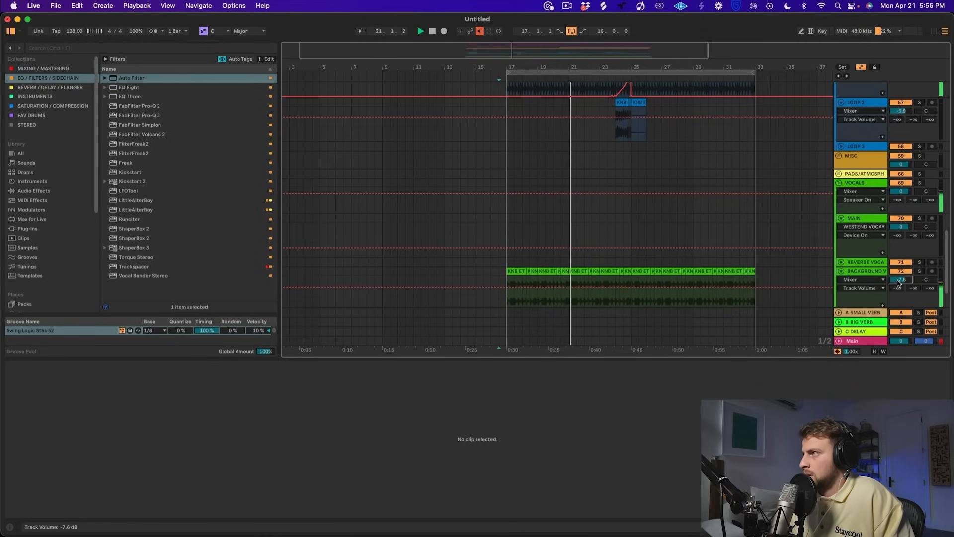
pyautogui.scroll(3, 557, 168)
pyautogui.scroll(-3, 647, 174)
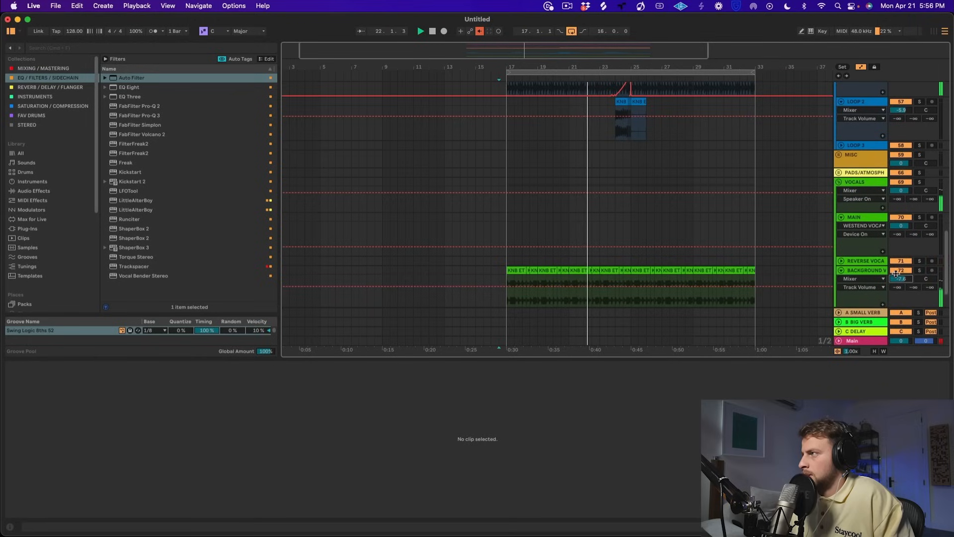
# - Select bar 24 on the LOW END BUS and open the track's FF Pro-Q 3 equaliser
pyautogui.scroll(5, 571, 185)
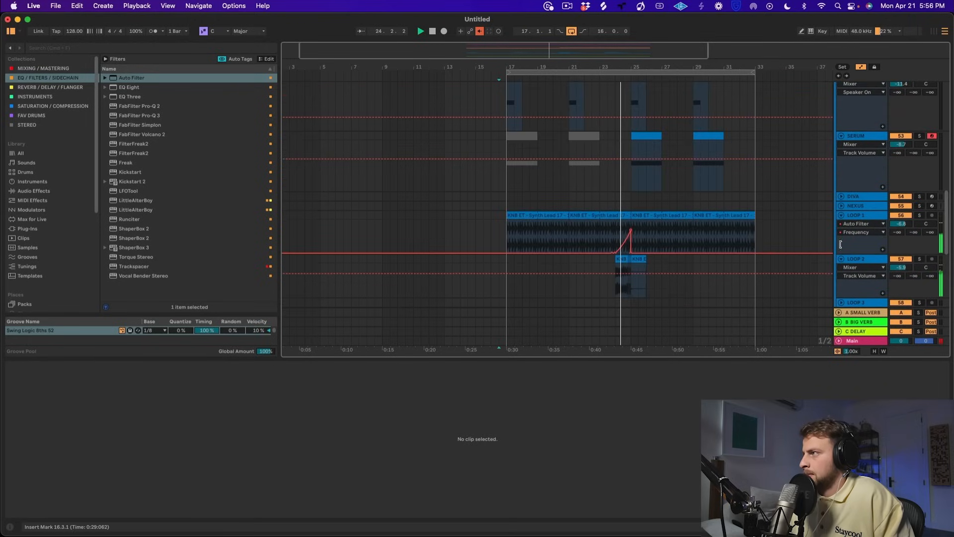
pyautogui.scroll(10, 618, 150)
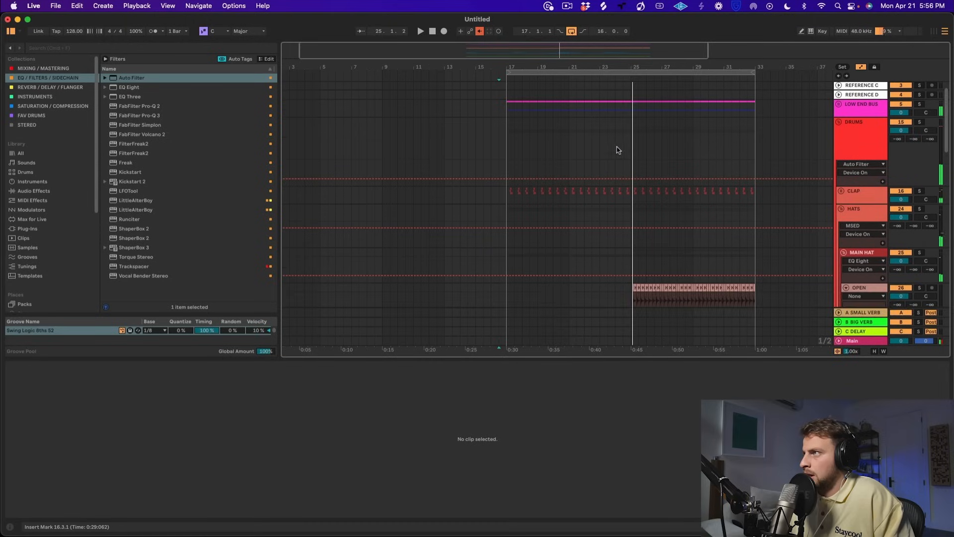
pyautogui.scroll(2, 617, 139)
pyautogui.click(616, 128)
pyautogui.press('space')
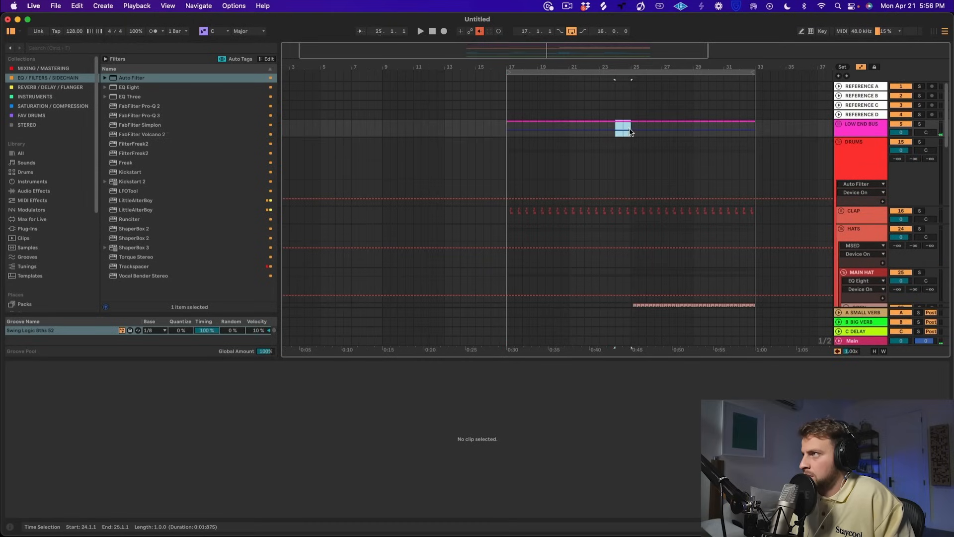
pyautogui.click(854, 144)
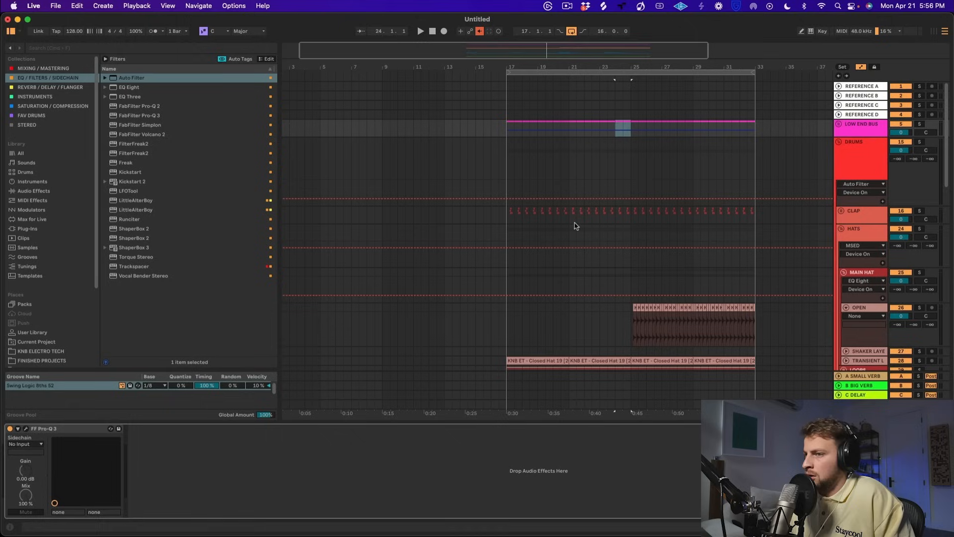
pyautogui.click(25, 428)
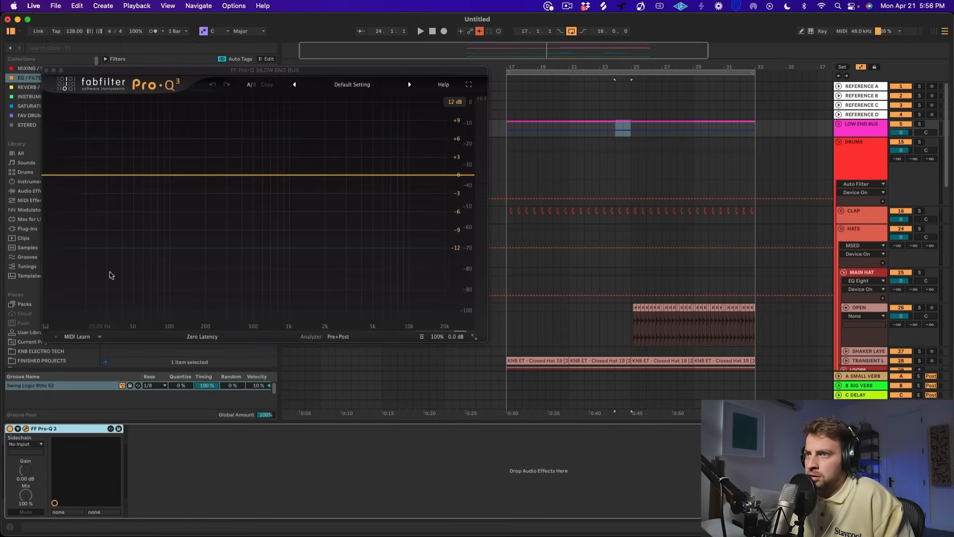
# - Create a Low Cut band in Pro-Q 3 with a 36 dB/oct slope at about 100 Hz
pyautogui.moveTo(138, 176); pyautogui.dragTo(133, 197)
pyautogui.click(75, 293)
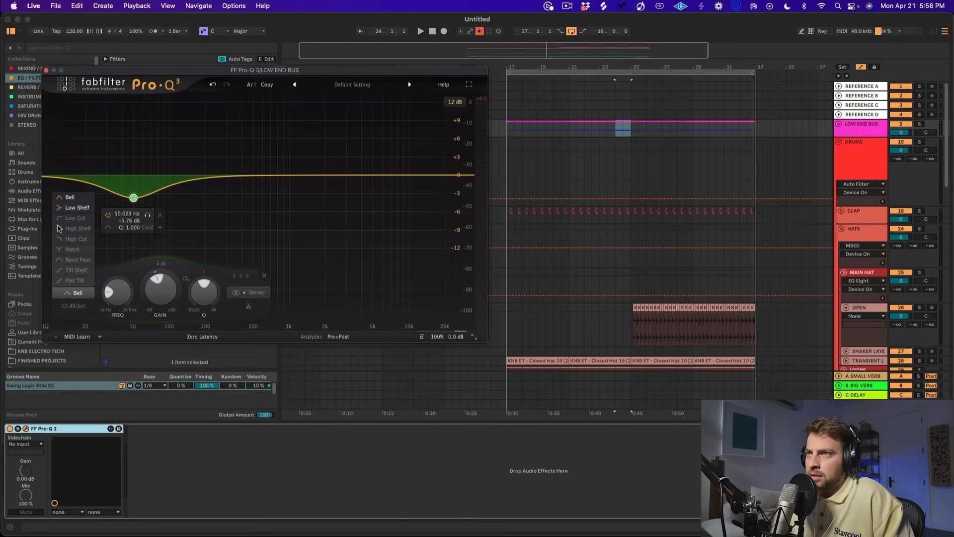
pyautogui.click(76, 218)
pyautogui.click(138, 159)
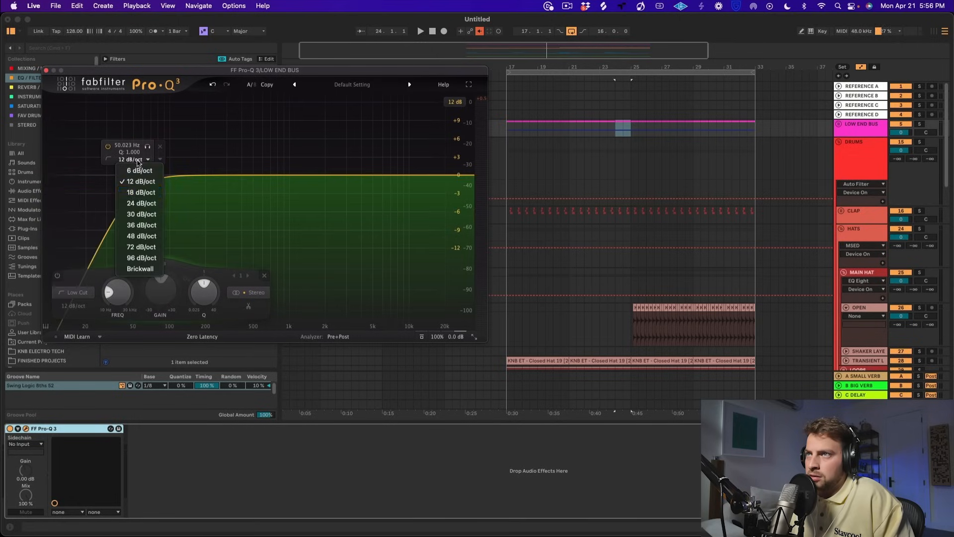
pyautogui.click(145, 224)
pyautogui.moveTo(133, 175); pyautogui.dragTo(170, 181)
# - Solo the LOW END BUS and raise the low-cut frequency to between 100 and 200 Hz while playing bar 24
pyautogui.press('space')
pyautogui.press('space')
pyautogui.press('space')
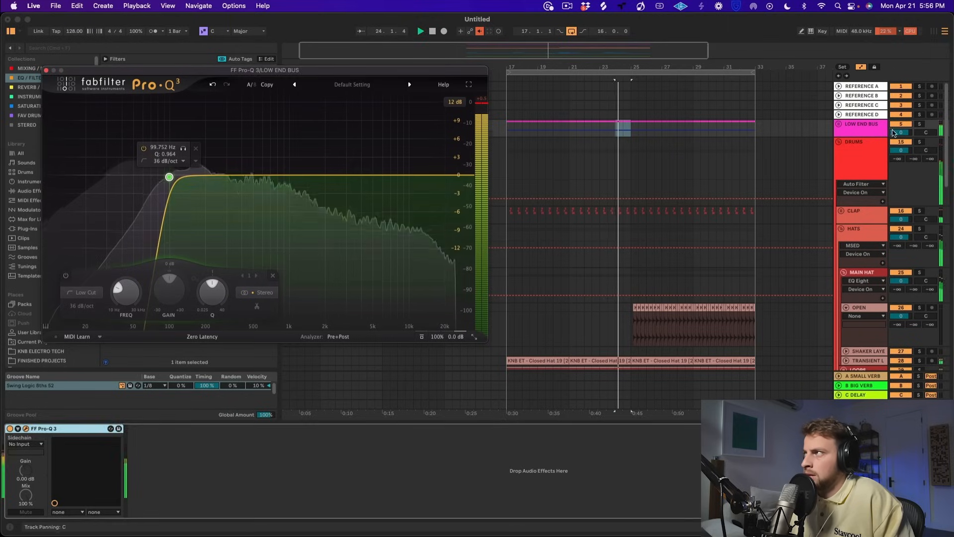
pyautogui.press('space')
pyautogui.click(920, 124)
pyautogui.press('space')
pyautogui.moveTo(169, 177); pyautogui.dragTo(194, 179)
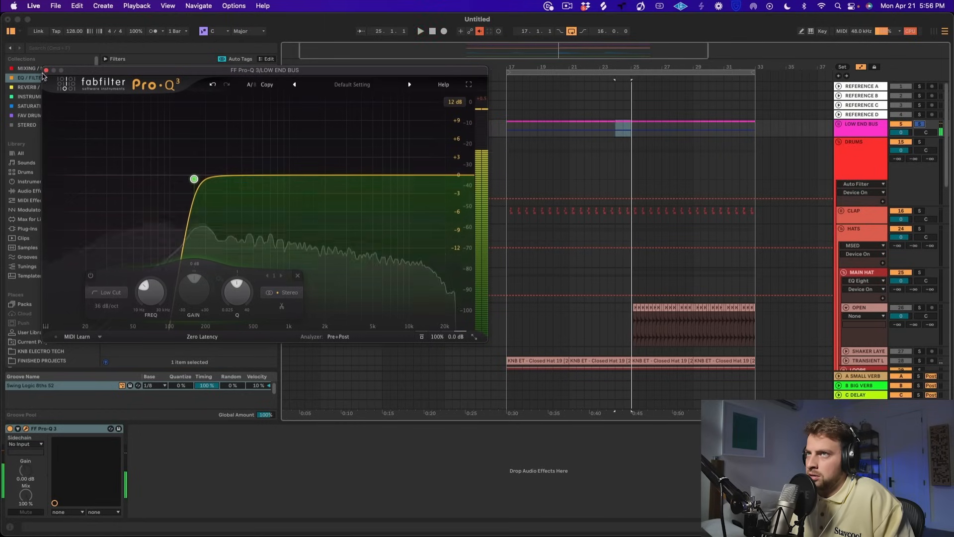
# - Automate the LOW END BUS Pro-Q 3's Device On to switch on only during bars 24 and 32, and play from bar 17
pyautogui.click(46, 70)
pyautogui.rightClick(10, 430)
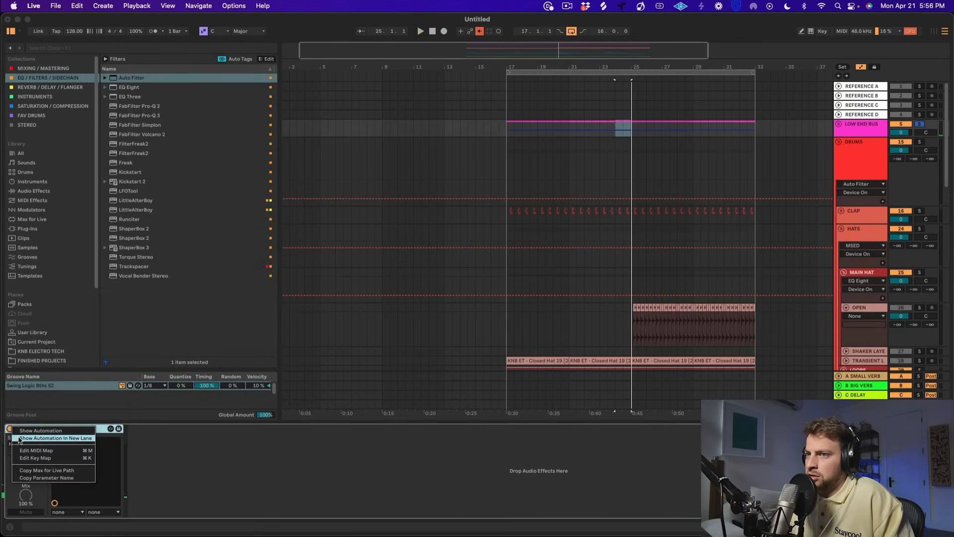
pyautogui.click(20, 438)
pyautogui.moveTo(616, 174); pyautogui.dragTo(742, 176)
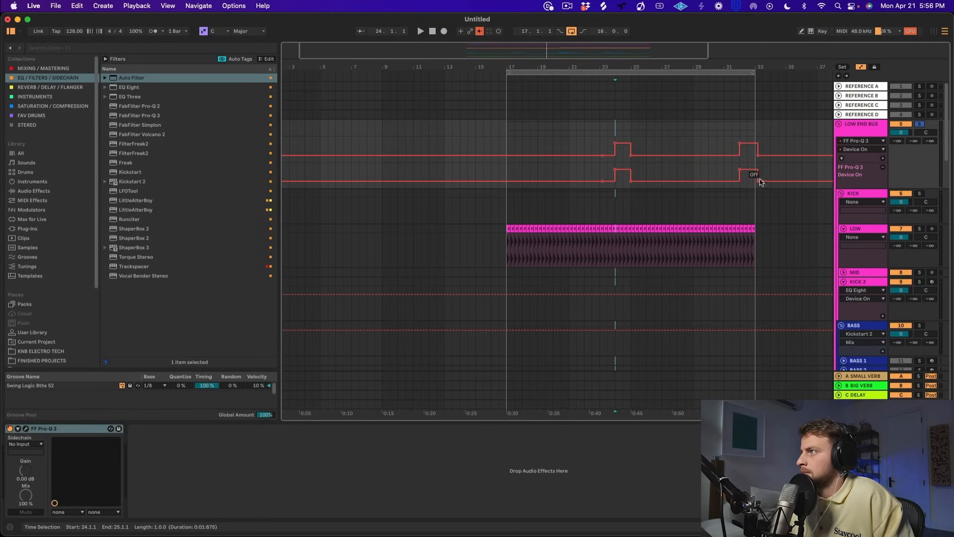
pyautogui.click(507, 202)
pyautogui.press('space')
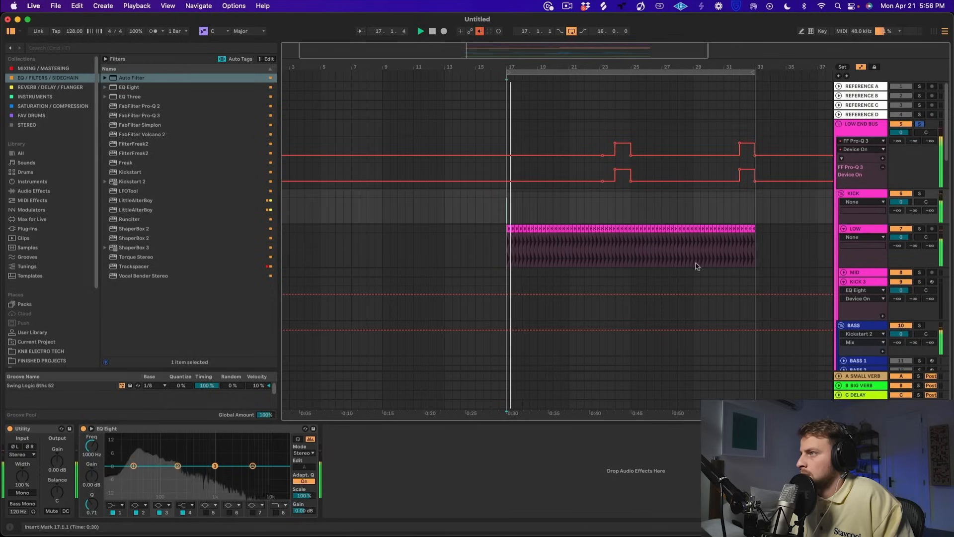
# - Listen to the full arrangement while checking the bass SAMPLES track and the Kickstart 2 in LOOP 1's device chain
pyautogui.scroll(-6, 922, 125)
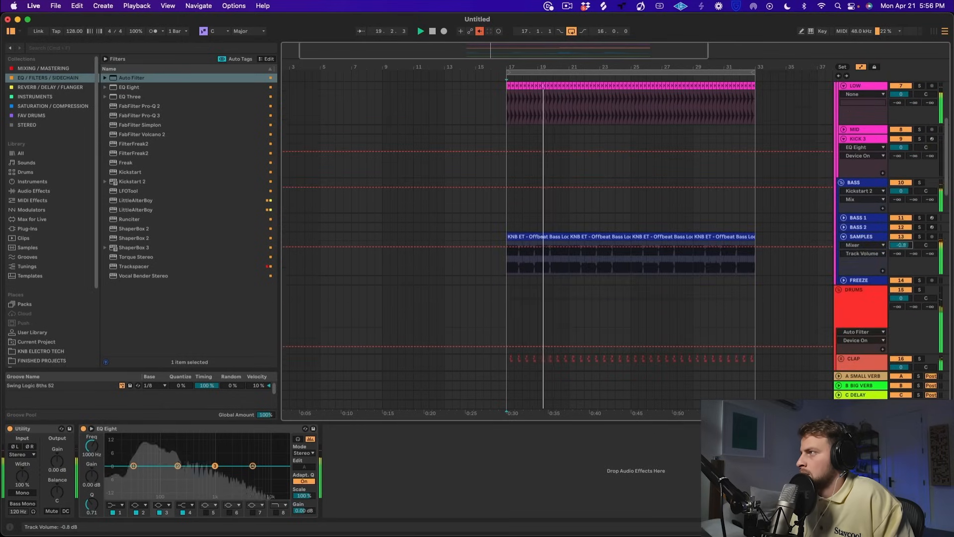
pyautogui.click(874, 238)
pyautogui.scroll(-15, 769, 218)
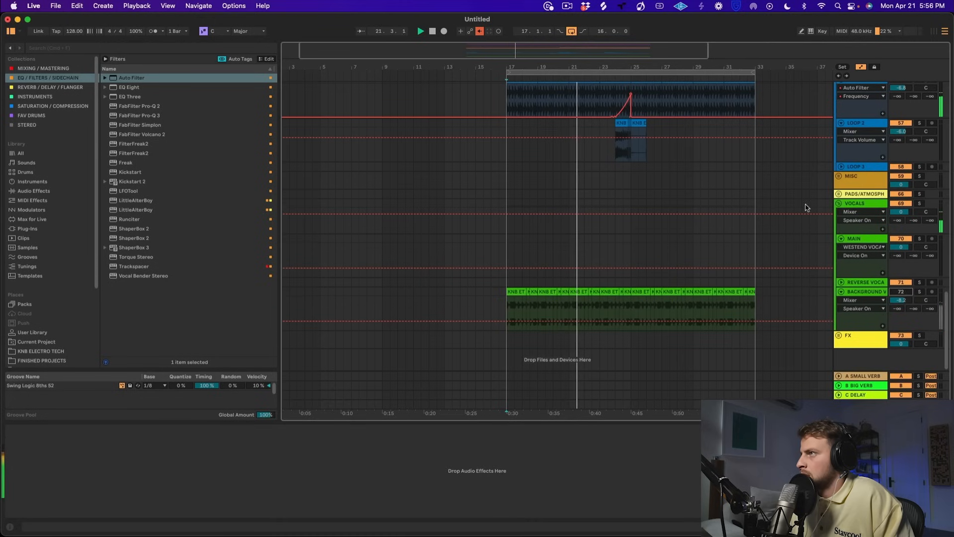
pyautogui.scroll(3, 870, 149)
pyautogui.click(868, 149)
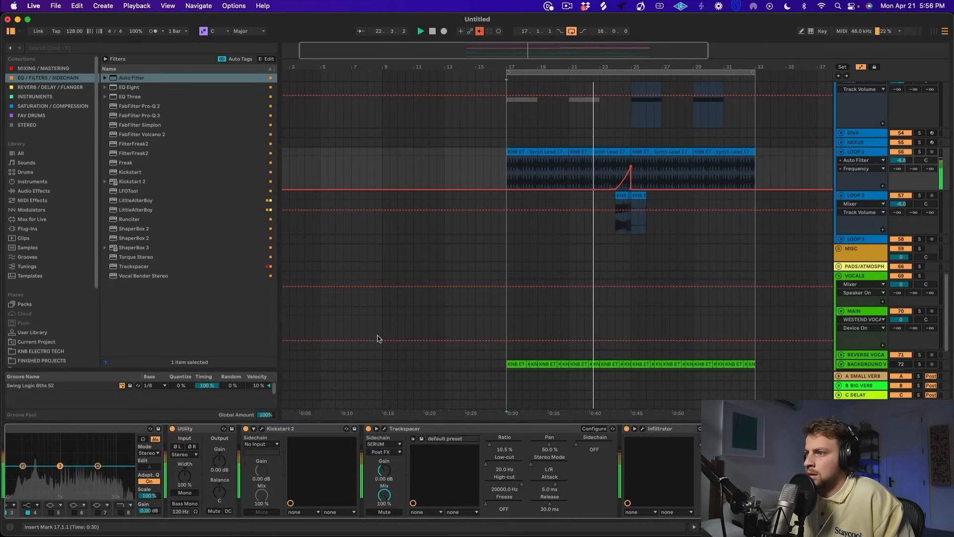
pyautogui.click(288, 430)
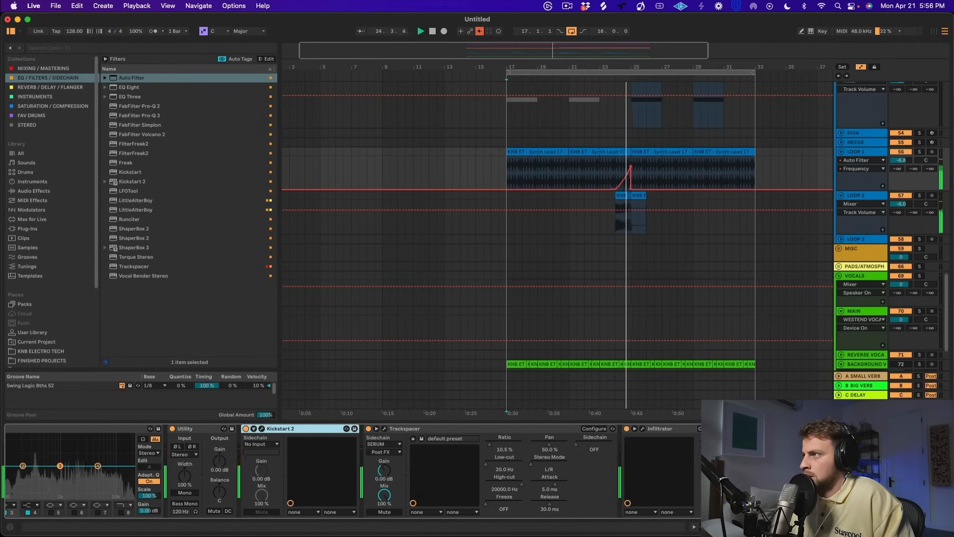
# - Set oscillator B's semitone value to 0 in the SERUM track's Serum 2 and play its clip from bar 25
pyautogui.scroll(3, 782, 234)
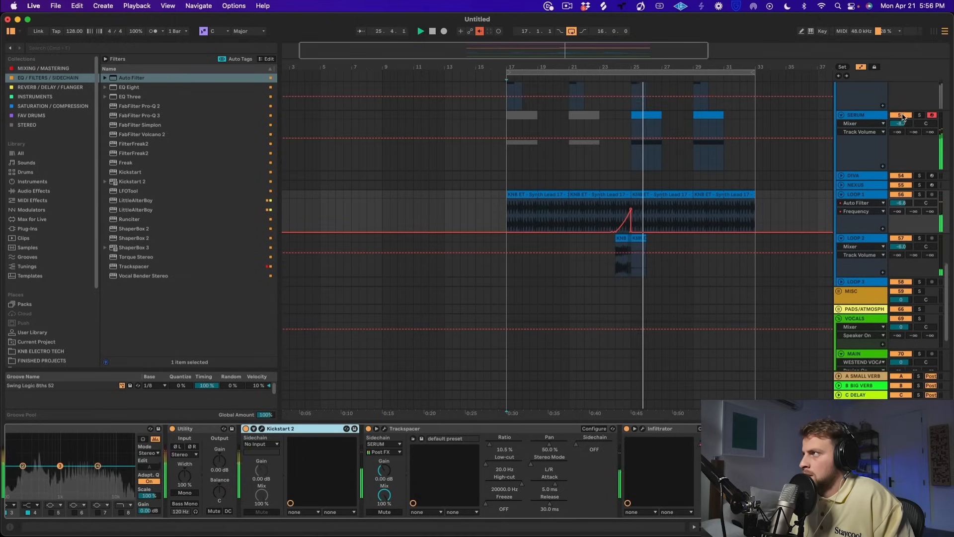
pyautogui.click(829, 108)
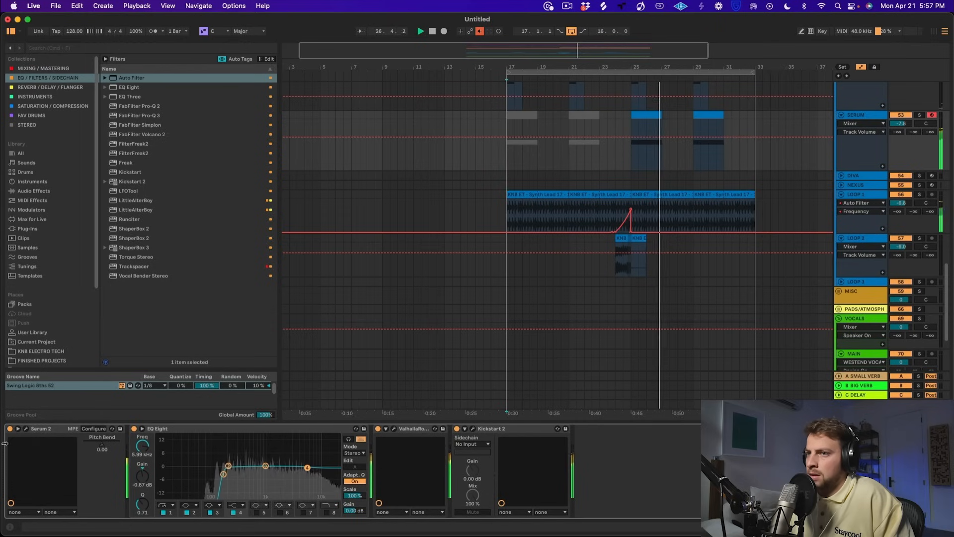
pyautogui.click(27, 429)
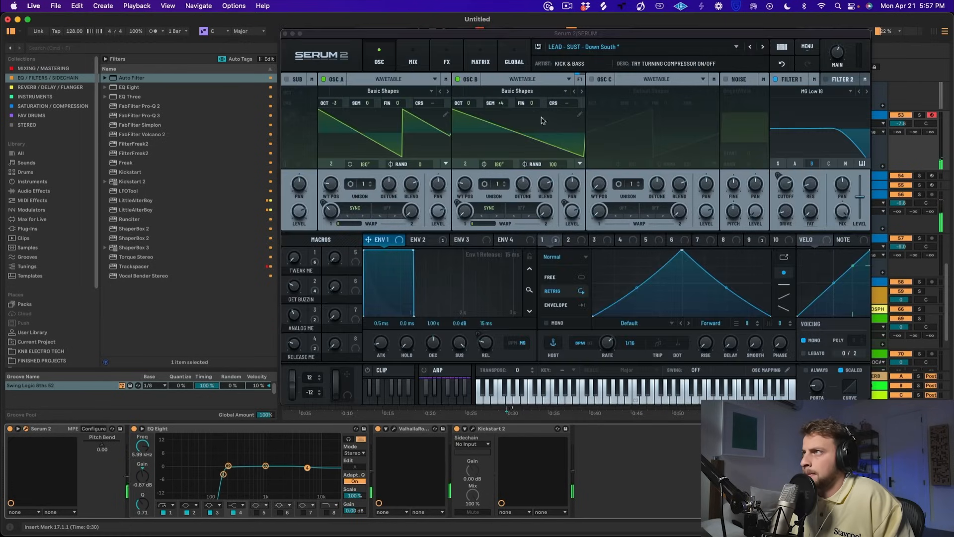
pyautogui.moveTo(503, 108); pyautogui.dragTo(506, 119)
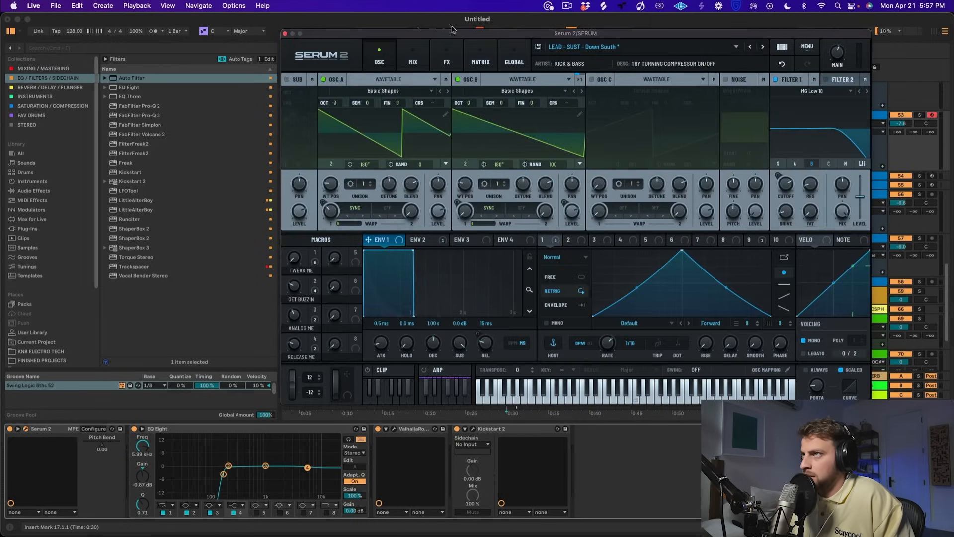
pyautogui.moveTo(442, 34); pyautogui.dragTo(454, 259)
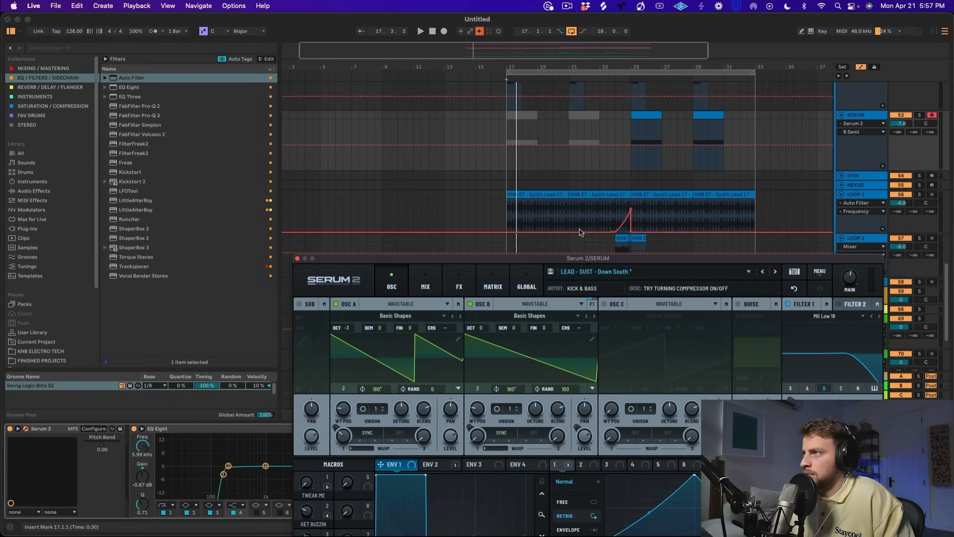
pyautogui.click(641, 116)
pyautogui.press('space')
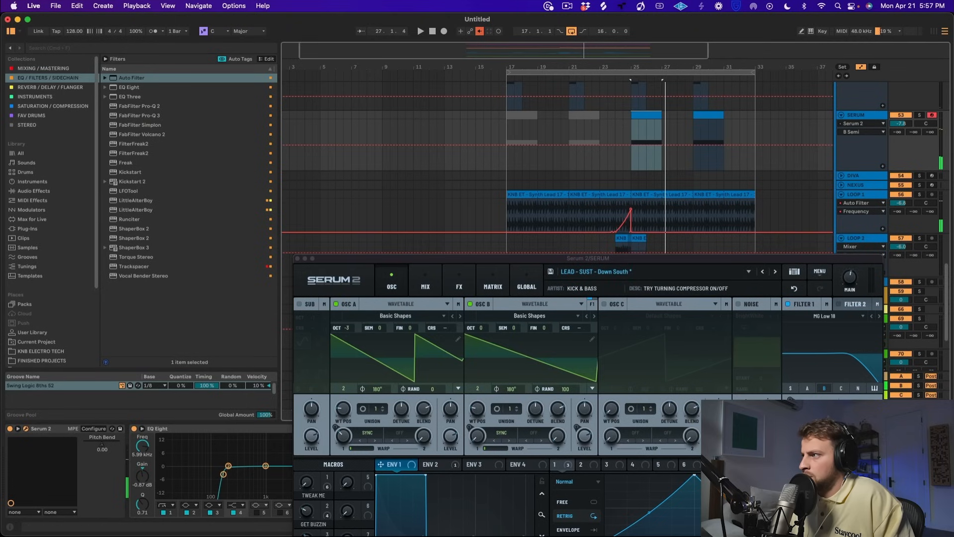
# - Automate the SERUM track's Filter 1 Freq to dip to about 1114 Hz within the bar 25 clip and play from bar 25
pyautogui.moveTo(680, 263); pyautogui.dragTo(680, 169)
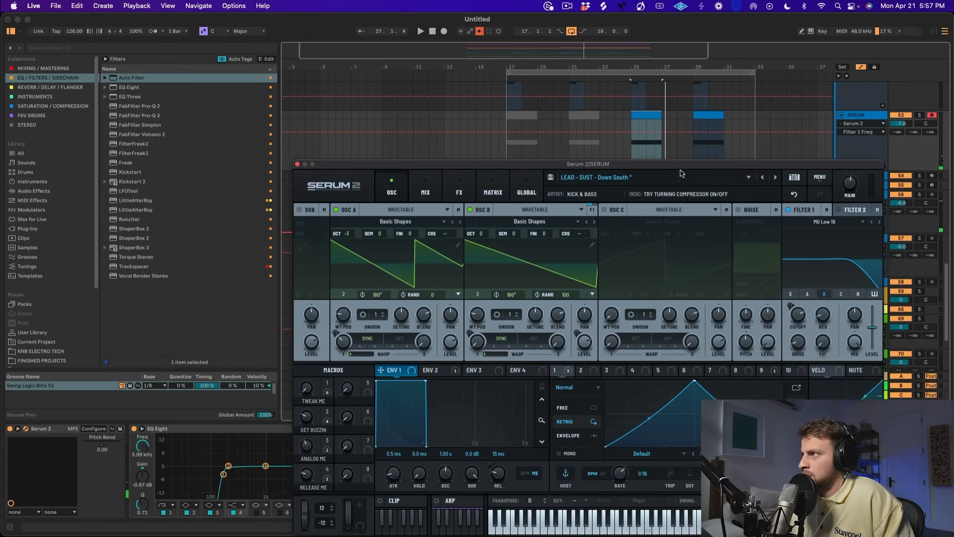
pyautogui.click(635, 133)
pyautogui.press('space')
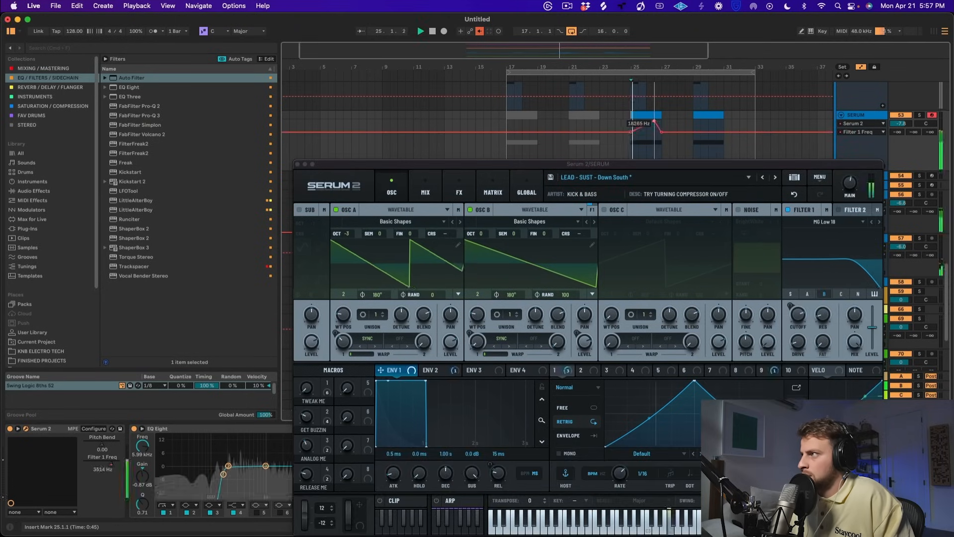
pyautogui.moveTo(655, 119); pyautogui.dragTo(654, 144)
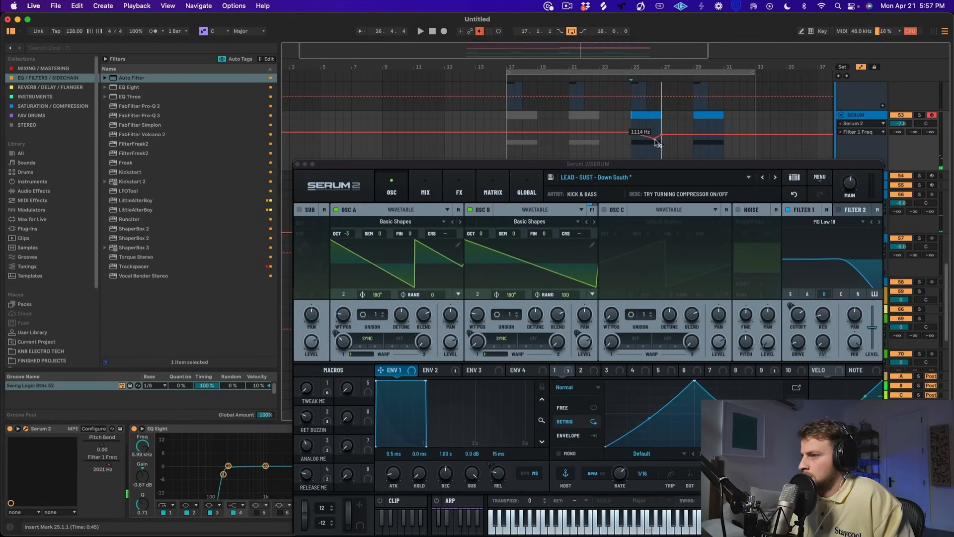
pyautogui.press('space')
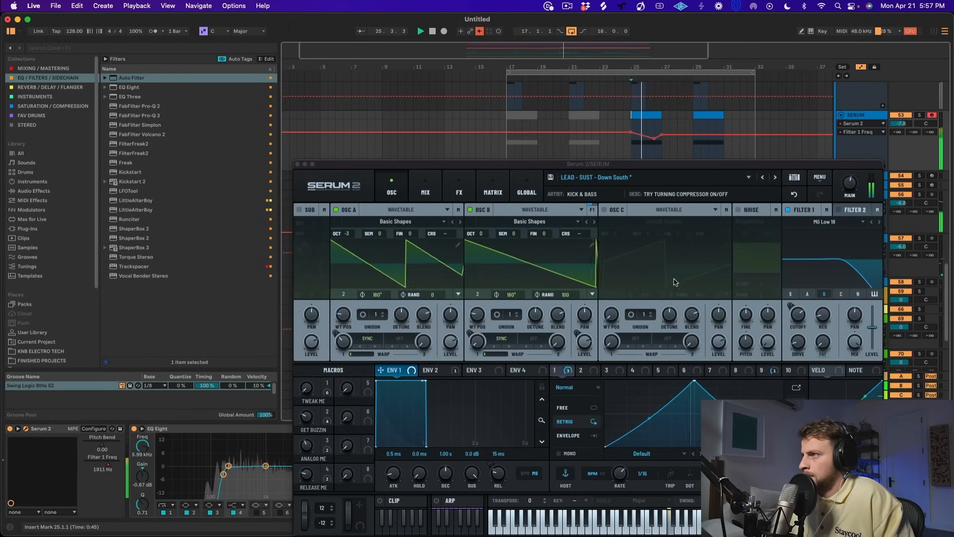
pyautogui.click(298, 164)
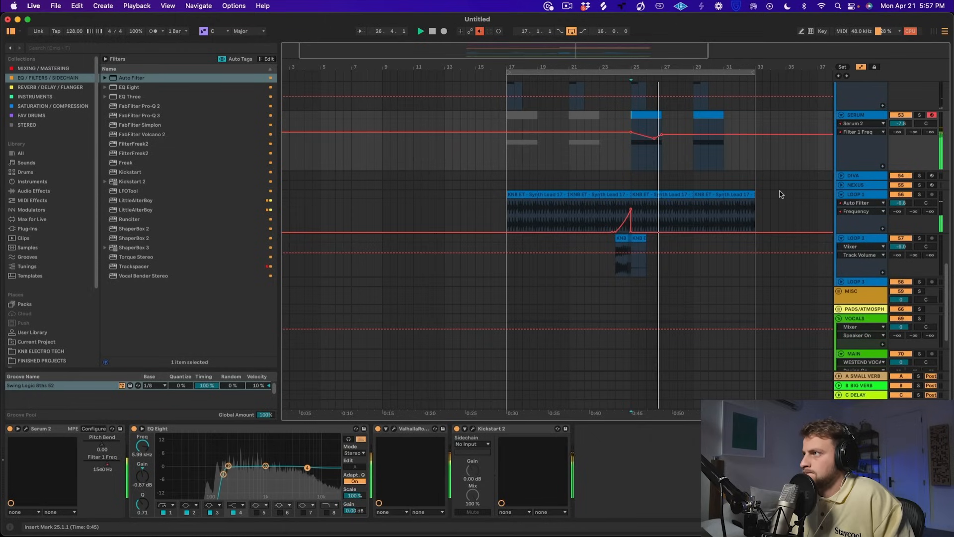
# - Lower the OPEN hat track's volume to -3.2 dB while the arrangement plays
pyautogui.moveTo(901, 203); pyautogui.dragTo(901, 208)
pyautogui.scroll(10, 829, 193)
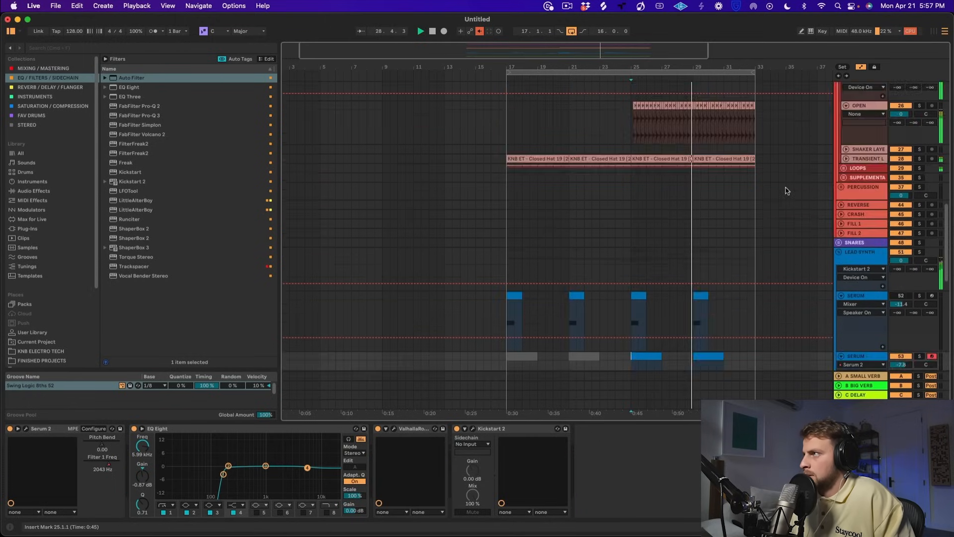
pyautogui.scroll(-3, 829, 193)
pyautogui.moveTo(901, 269); pyautogui.dragTo(901, 284)
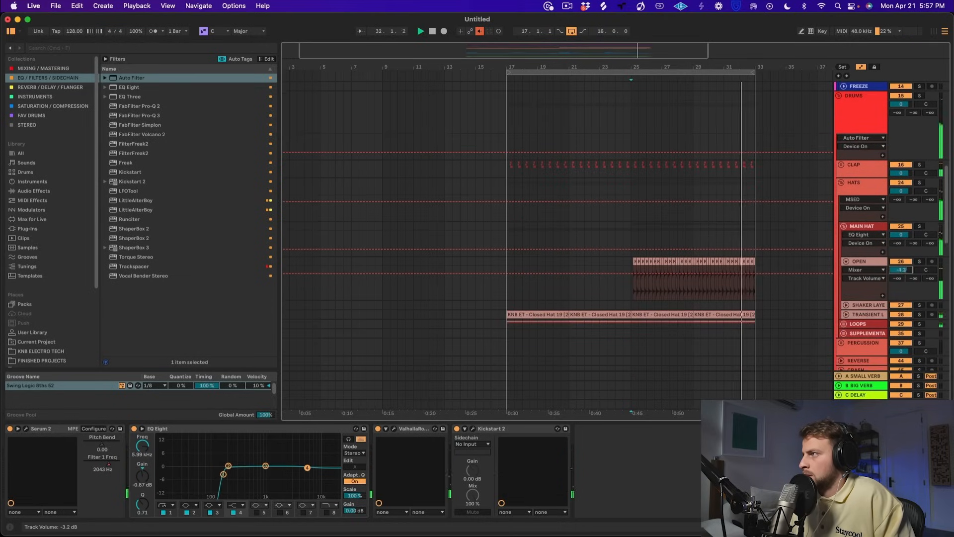
# - Duplicate bars 25 to 33 across all track groups onto bar 33 and extend the arrangement loop to bar 41
pyautogui.scroll(2, 817, 152)
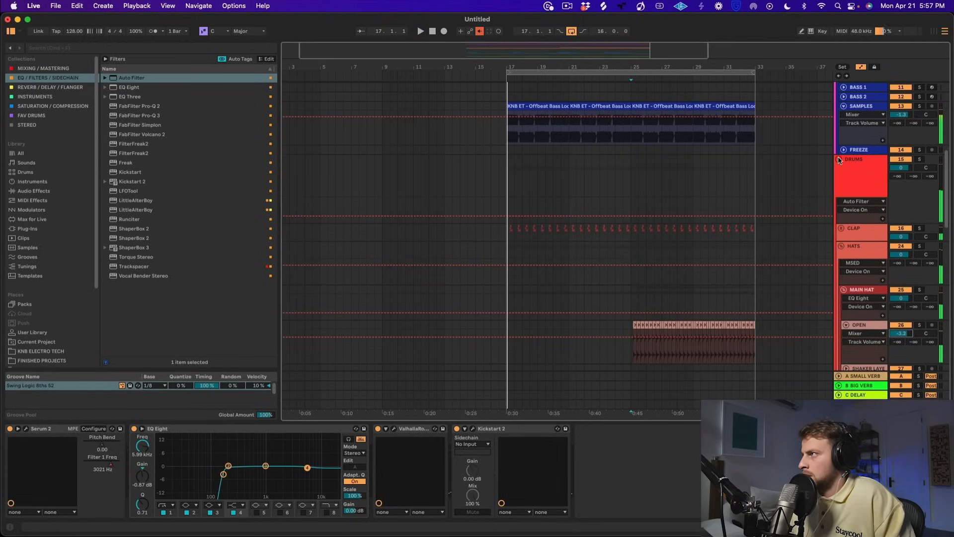
pyautogui.click(840, 160)
pyautogui.moveTo(722, 65); pyautogui.dragTo(605, 65)
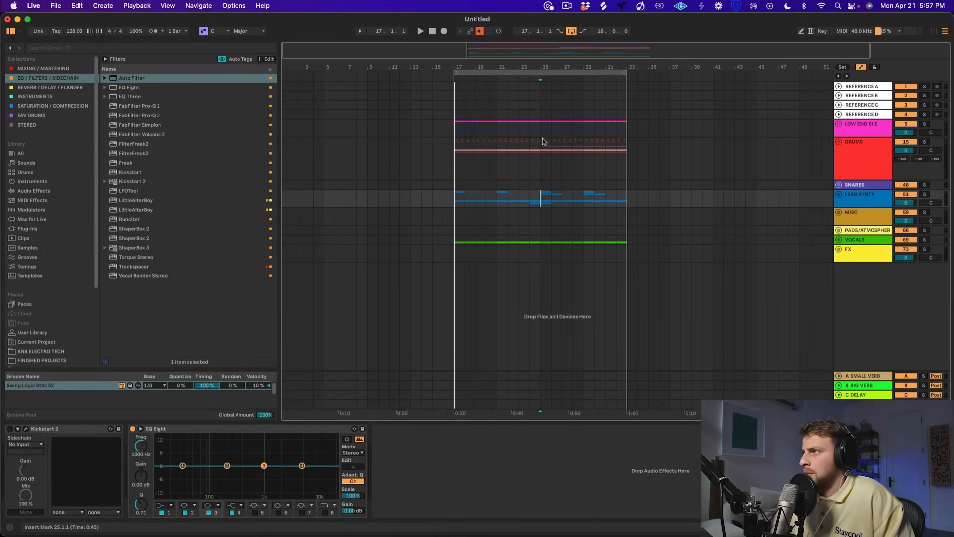
pyautogui.moveTo(543, 130); pyautogui.dragTo(626, 254)
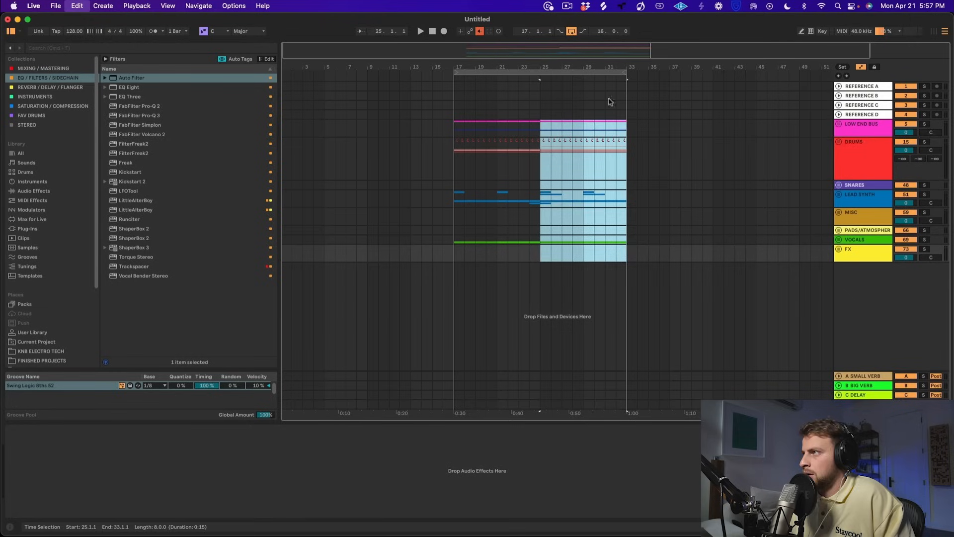
pyautogui.press('cmd+d')
pyautogui.click(621, 70)
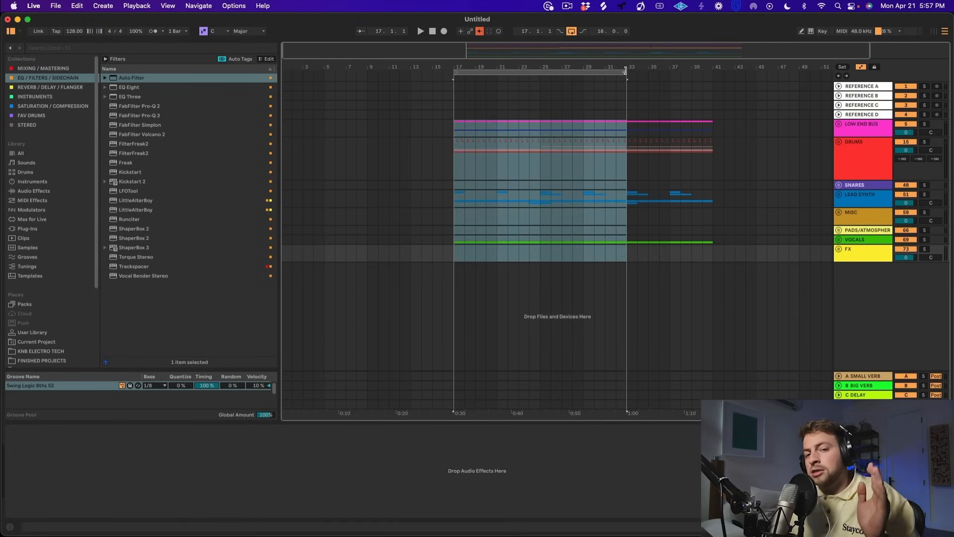
pyautogui.moveTo(625, 70); pyautogui.dragTo(712, 72)
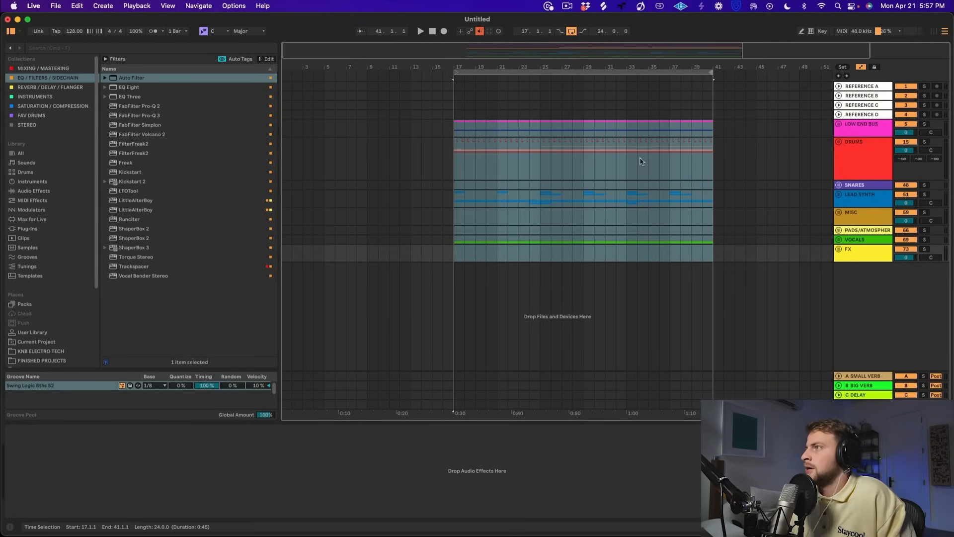
# - Replace LOOP 1's Infiltrator Mix automation from bar 33 to 41 with one continuous rising curve and play it soloed and with the full mix
pyautogui.click(627, 198)
pyautogui.click(839, 195)
pyautogui.scroll(-7, 651, 244)
pyautogui.click(621, 238)
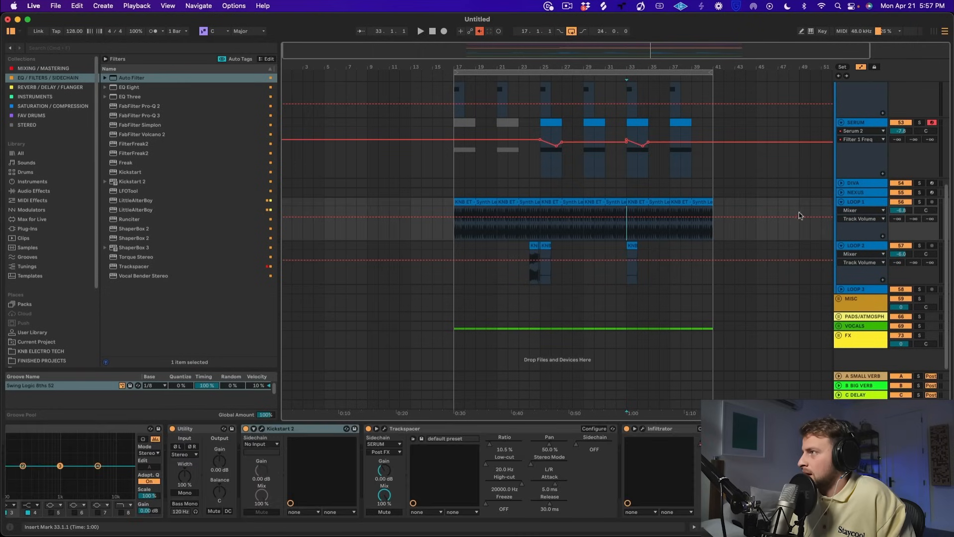
pyautogui.click(863, 210)
pyautogui.click(860, 252)
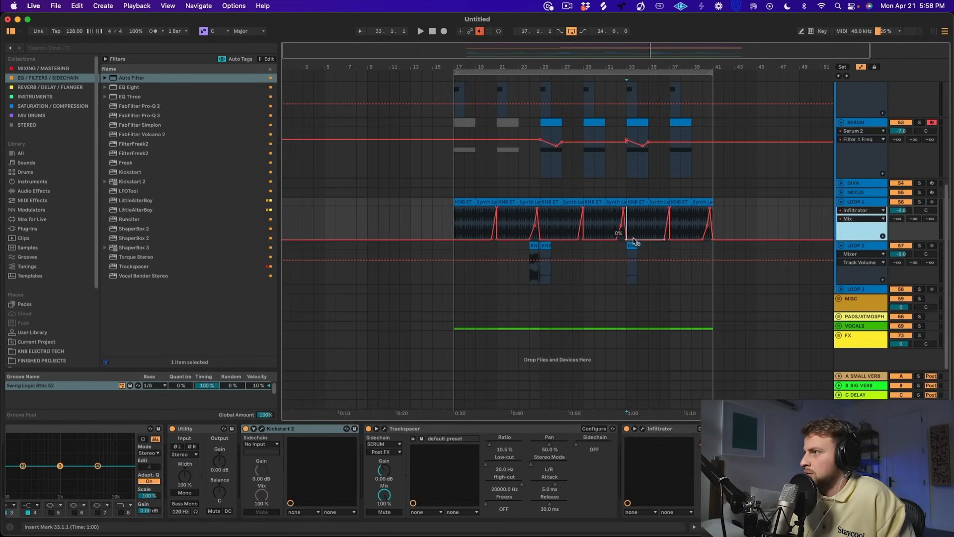
pyautogui.click(637, 240)
pyautogui.moveTo(626, 225); pyautogui.dragTo(710, 208)
pyautogui.press('space')
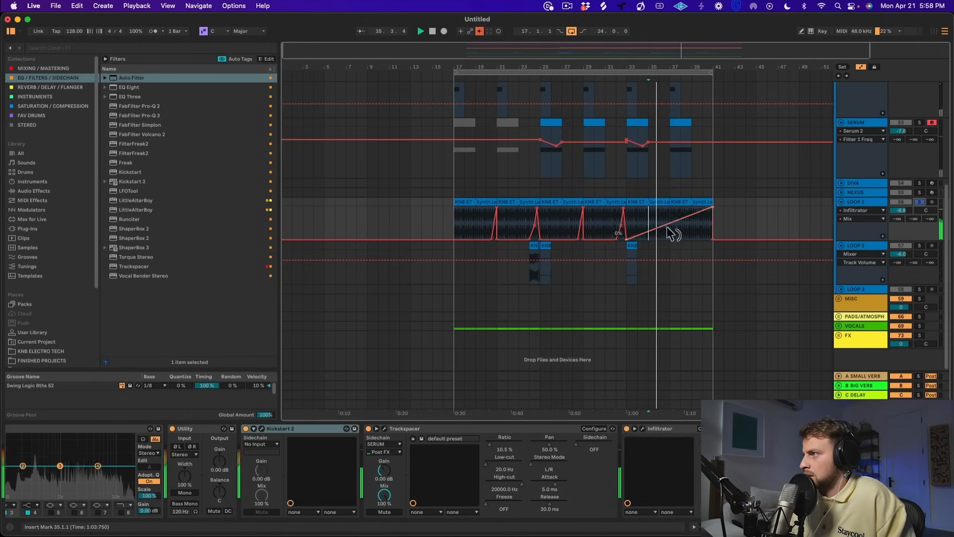
pyautogui.click(920, 202)
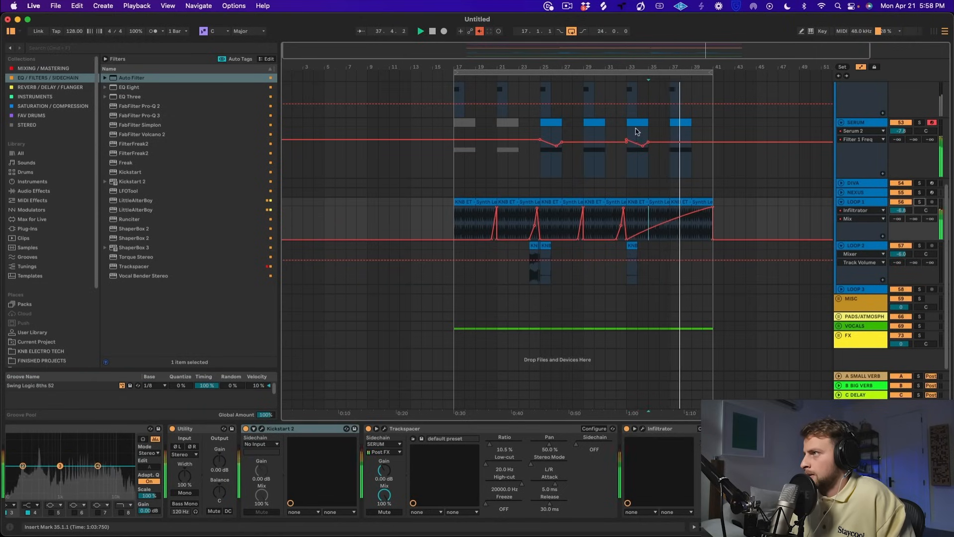
# - Deactivate the SERUM clips at bars 25 and 29, and copy the bar 33 clip with its filter dip to bar 37
pyautogui.press('space')
pyautogui.click(594, 123)
pyautogui.keyDown('shift'); pyautogui.click(555, 123); pyautogui.keyUp('shift')
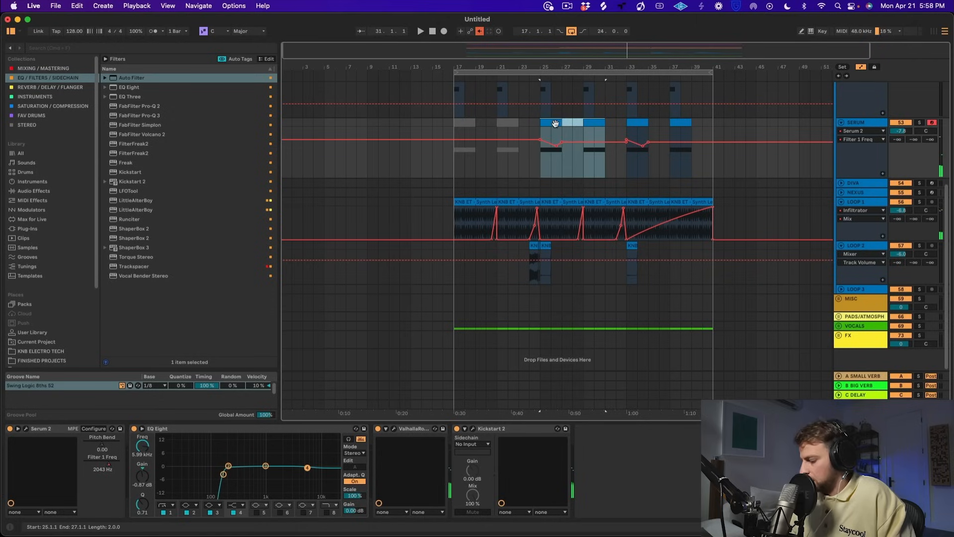
pyautogui.click(644, 123)
pyautogui.click(681, 123)
# - Unfold the supplementary hats group inside DRUMS and expand its CLOSED track
pyautogui.scroll(3, 736, 130)
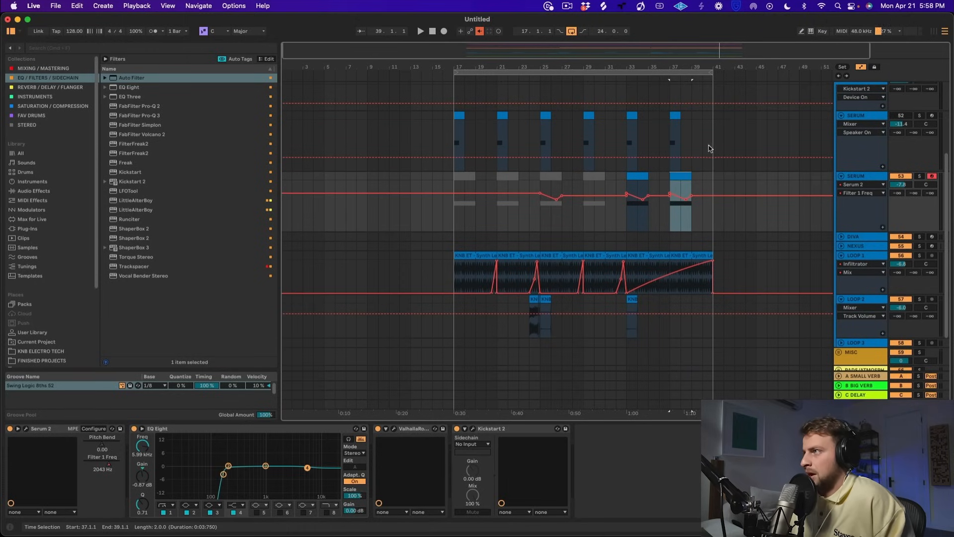
pyautogui.scroll(6, 704, 155)
pyautogui.click(840, 143)
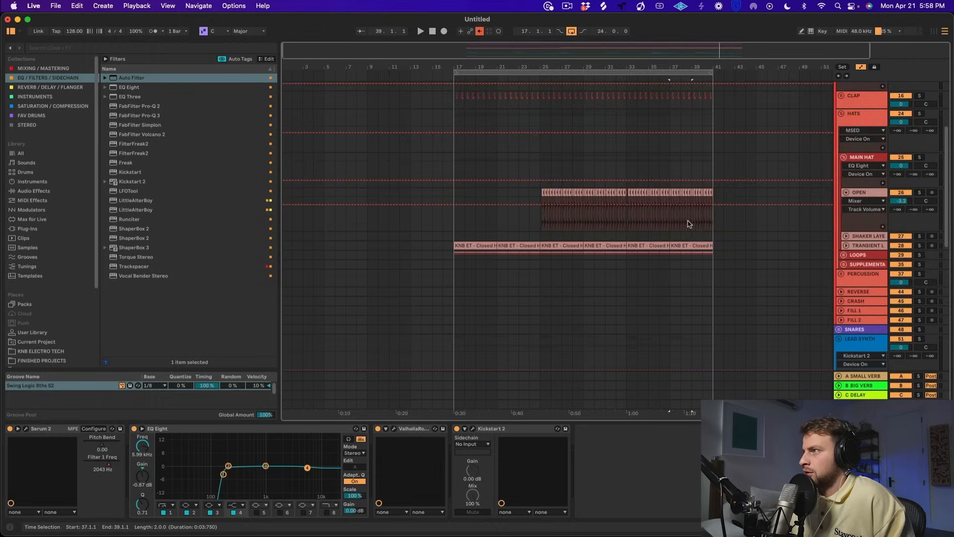
pyautogui.scroll(-3, 838, 147)
pyautogui.scroll(2, 839, 148)
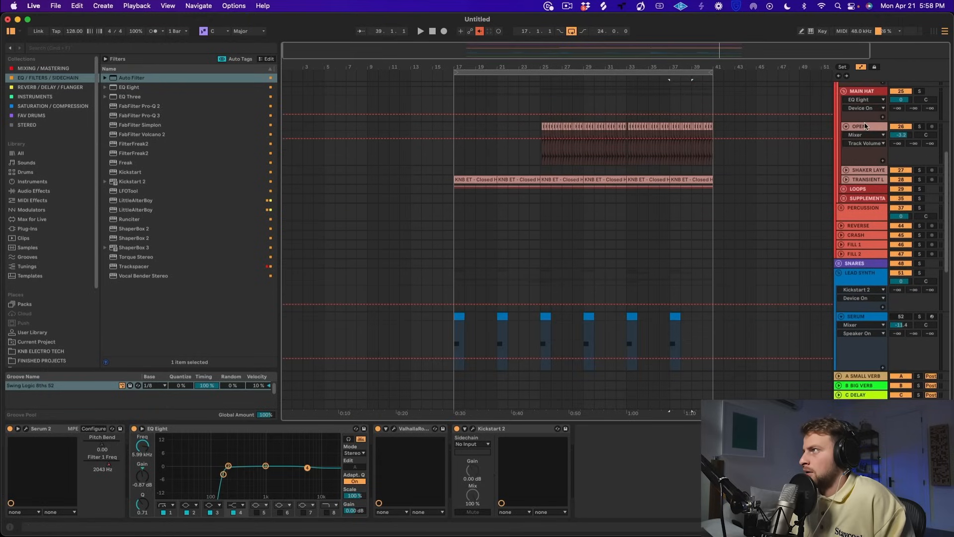
pyautogui.click(844, 199)
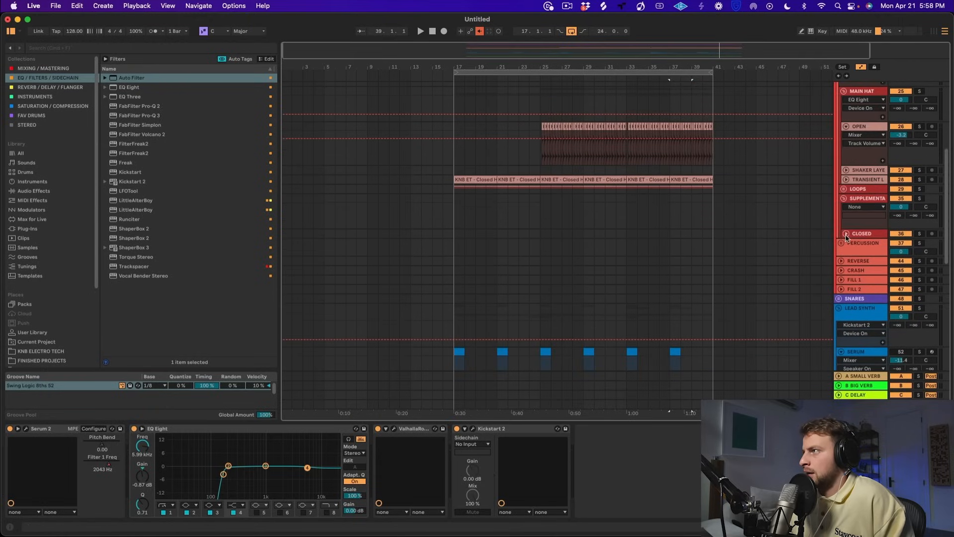
pyautogui.click(847, 236)
# - Audition ride loops in the KNB ELECTRO TECH pack and place Ride Loop 07 on the CLOSED track at bar 33
pyautogui.scroll(-5, 57, 345)
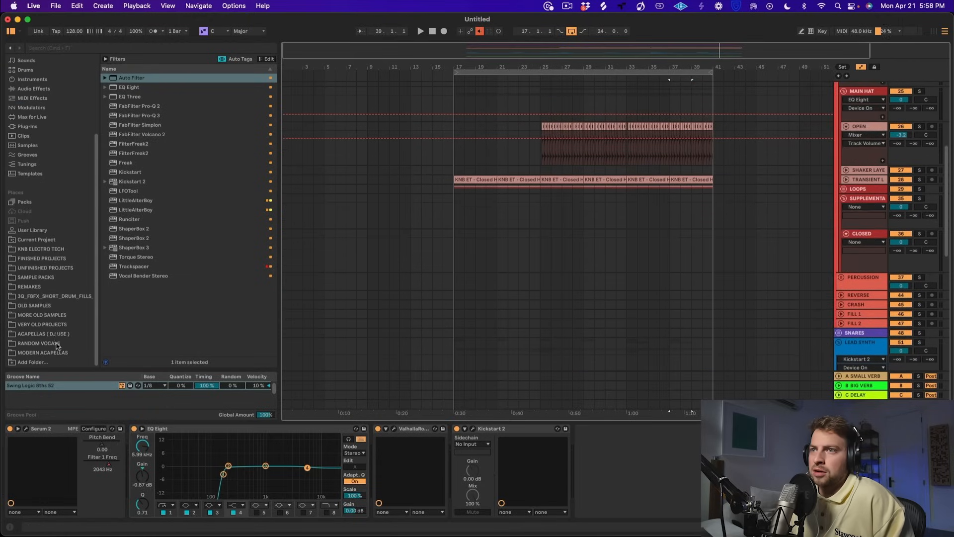
pyautogui.click(41, 249)
pyautogui.click(132, 106)
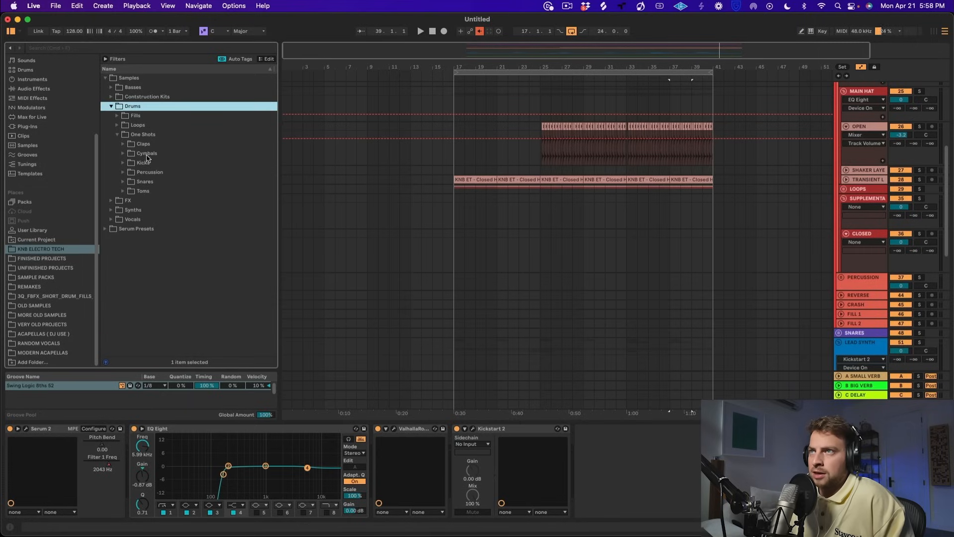
pyautogui.click(147, 154)
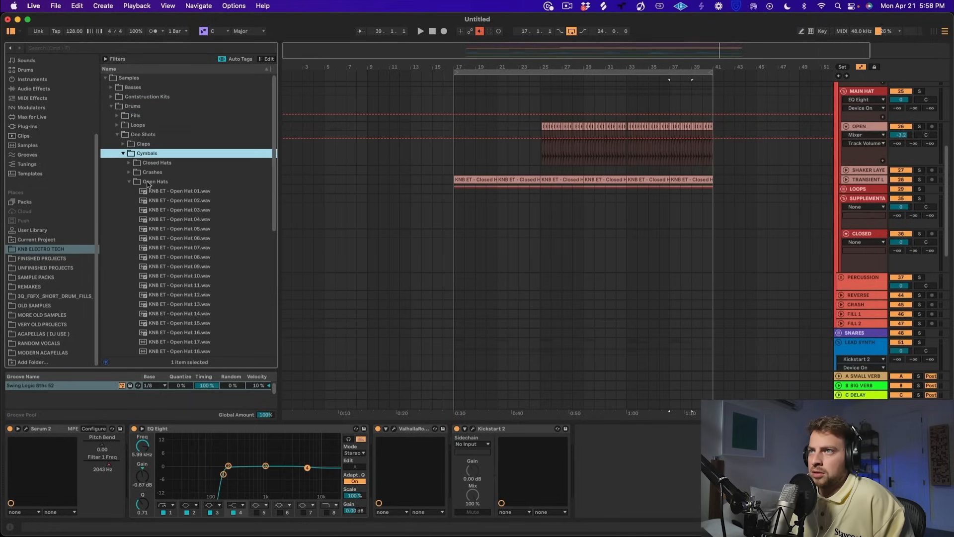
pyautogui.click(149, 183)
pyautogui.click(134, 125)
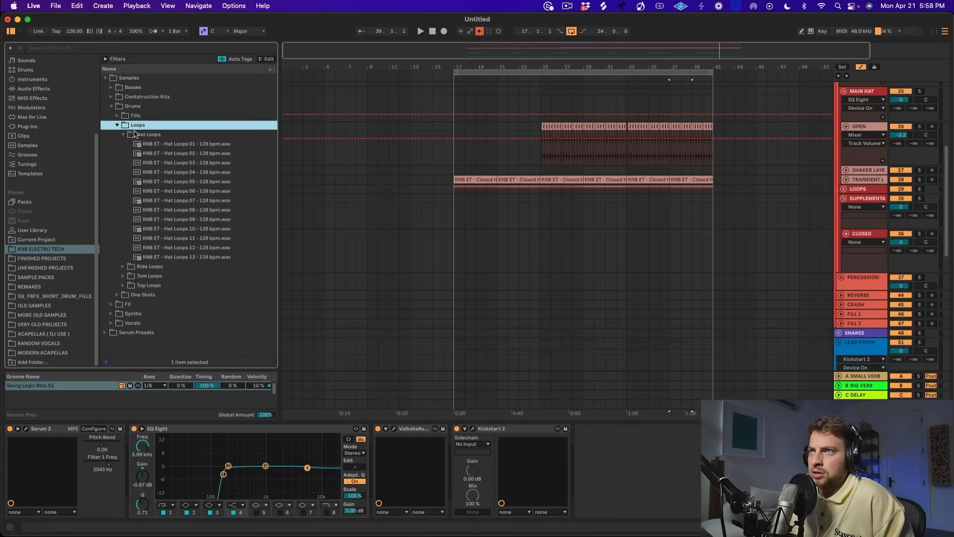
pyautogui.click(149, 267)
pyautogui.click(209, 231)
pyautogui.click(199, 220)
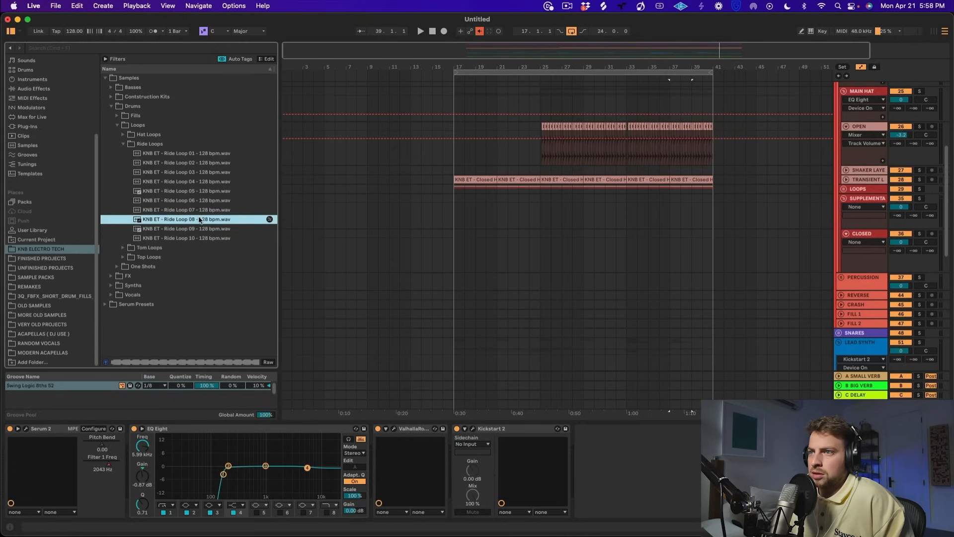
pyautogui.press('Up')
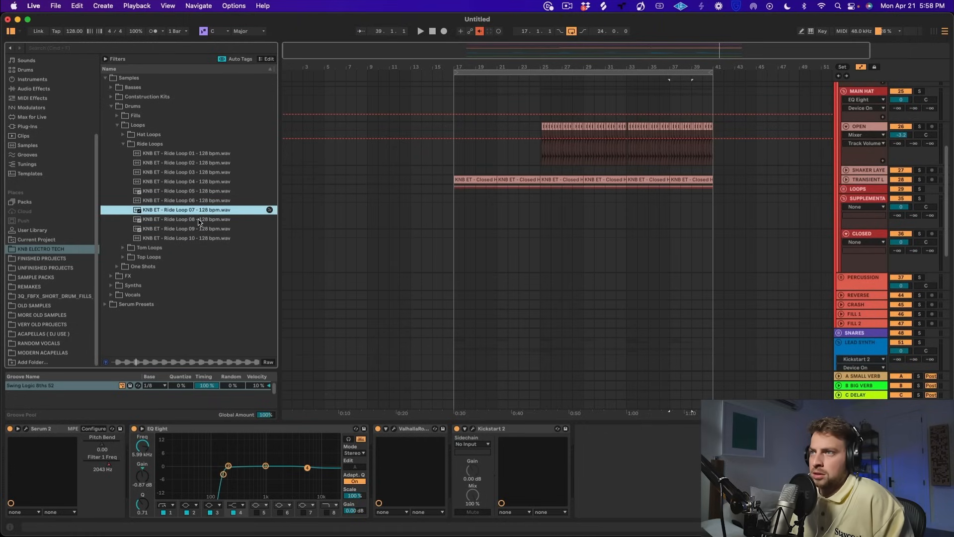
pyautogui.moveTo(206, 214); pyautogui.dragTo(629, 251)
# - Duplicate the ride loop to fill bars 33 to 41 and set the CLOSED track's volume to -10.0 dB during playback
pyautogui.press('space')
pyautogui.moveTo(901, 242); pyautogui.dragTo(901, 254)
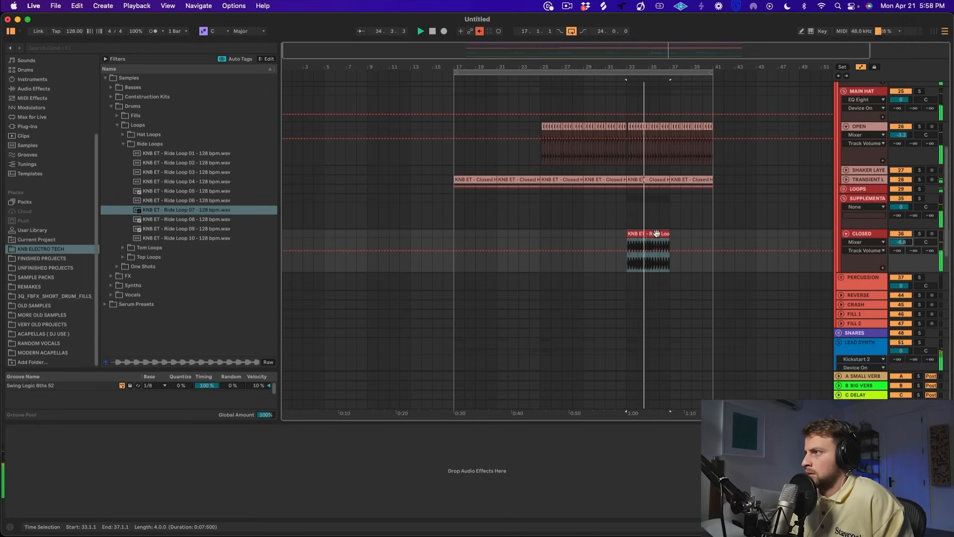
pyautogui.press('super+d')
pyautogui.moveTo(901, 242); pyautogui.dragTo(901, 244)
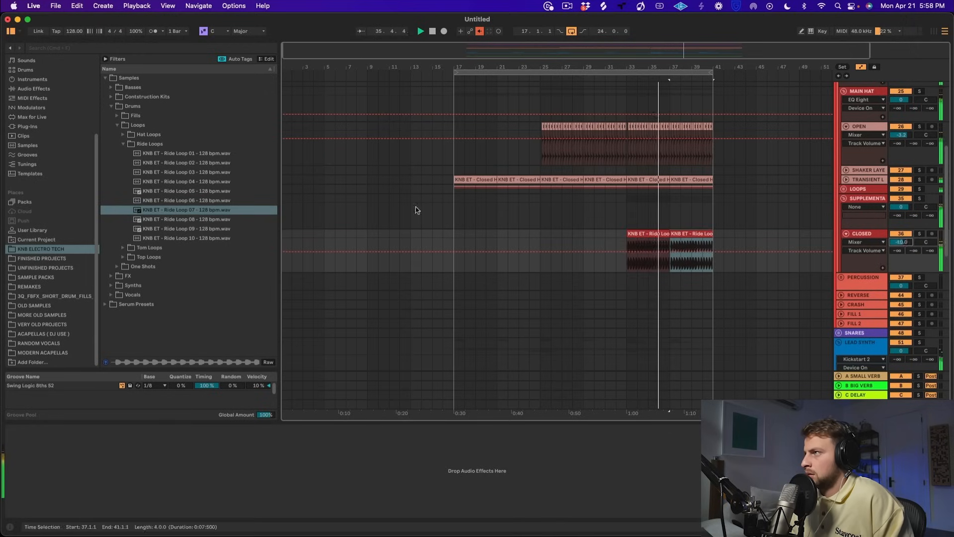
# - Open the pack's Clap Fills folder under the drum fills and audition Clap Fills 06
pyautogui.click(131, 145)
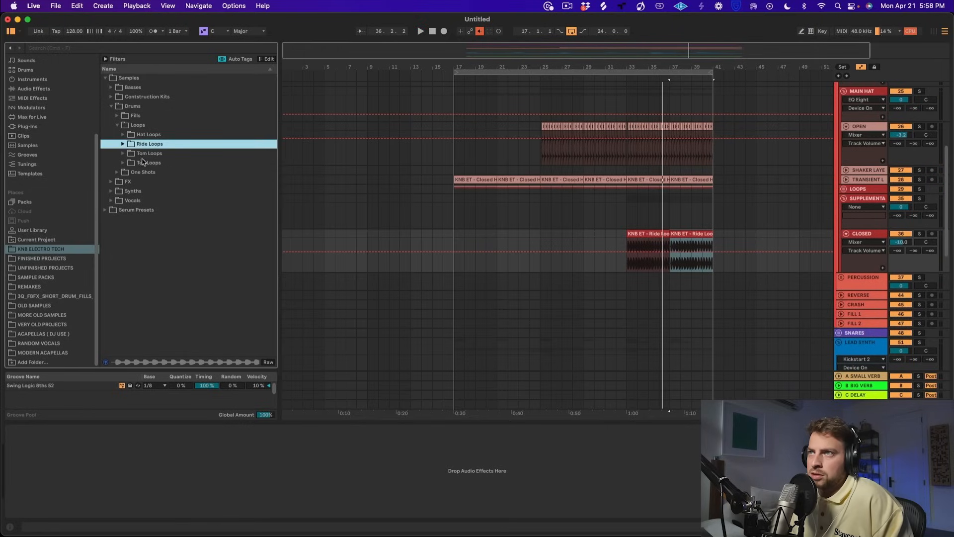
pyautogui.click(129, 118)
pyautogui.click(154, 126)
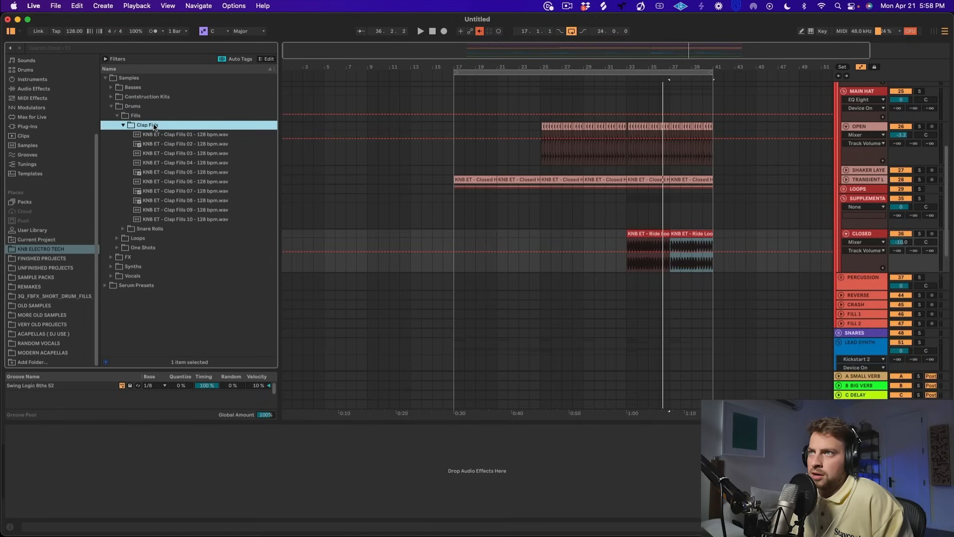
pyautogui.click(202, 180)
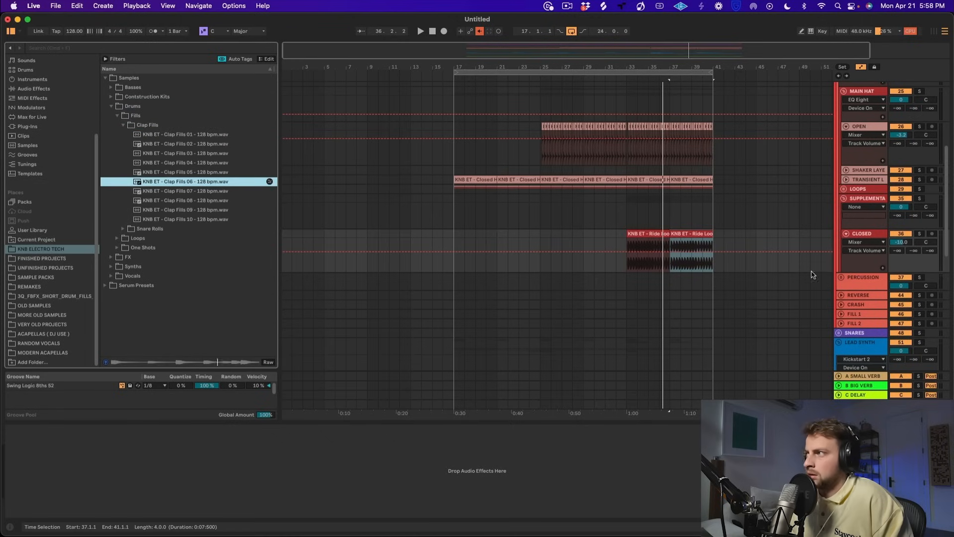
# - Place Clap Fills 06 on the FILL 1 track at bars 24 and 32, with the track volume at -4.7 dB
pyautogui.click(840, 315)
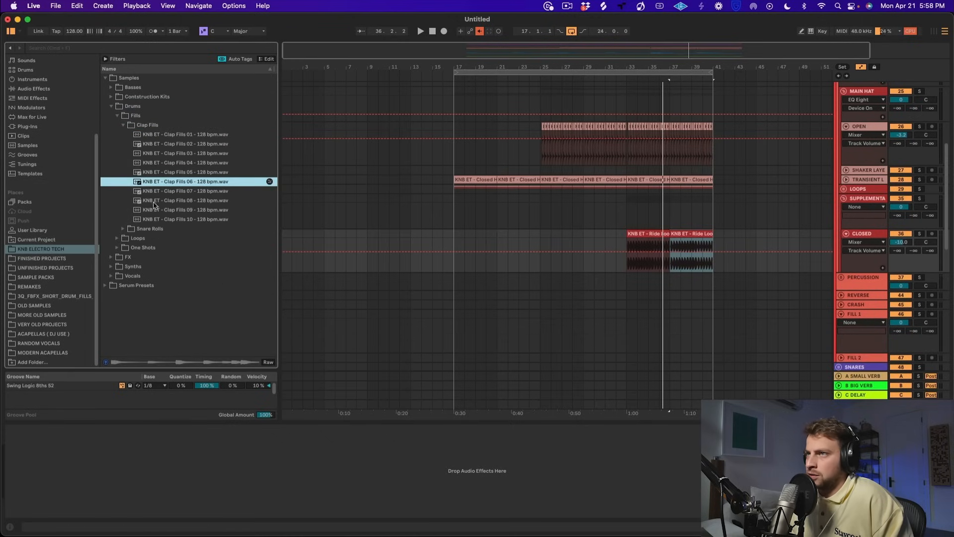
pyautogui.moveTo(183, 185)
pyautogui.mouseDown()
pyautogui.moveTo(513, 298)
pyautogui.moveTo(534, 318)
pyautogui.mouseUp()
pyautogui.press('space')
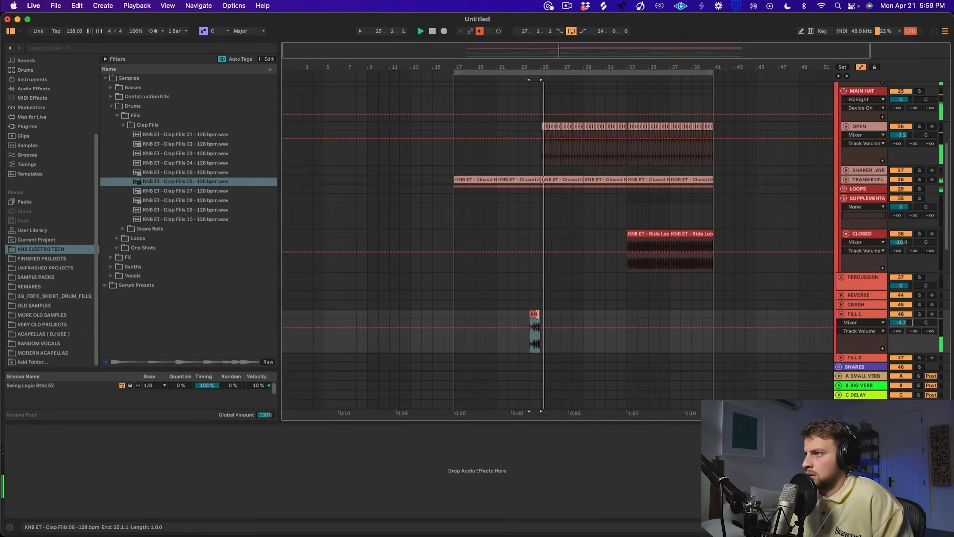
pyautogui.press('super+v')
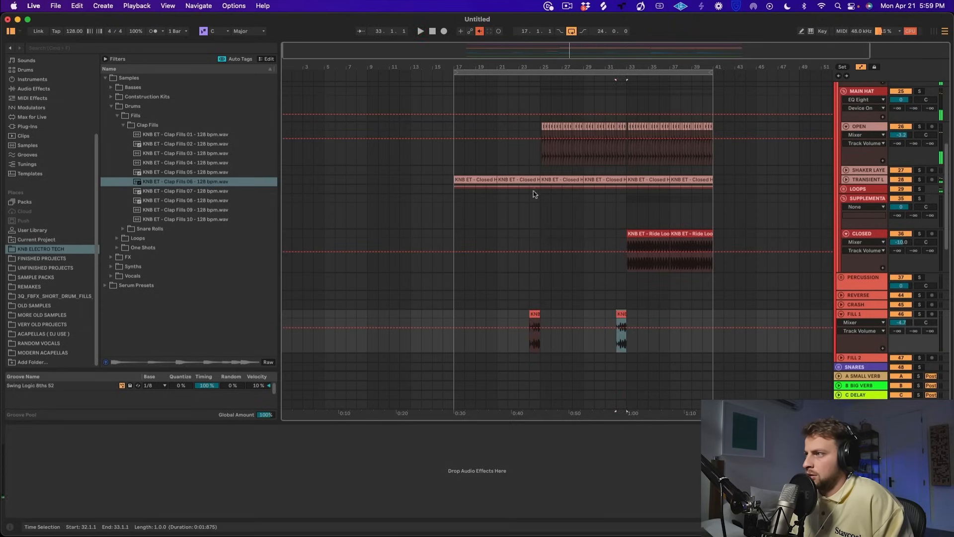
# - Add a Delay to FILL 1 with filter 3.91 kHz, width 6.76, Ping Pong on, 32% feedback and about 34% dry/wet
pyautogui.scroll(5, 541, 354)
pyautogui.click(540, 352)
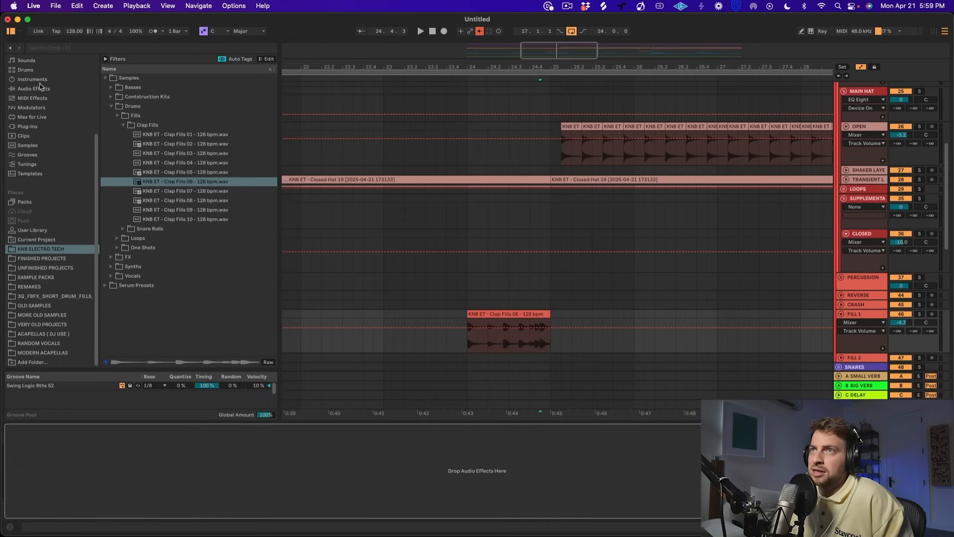
pyautogui.click(40, 88)
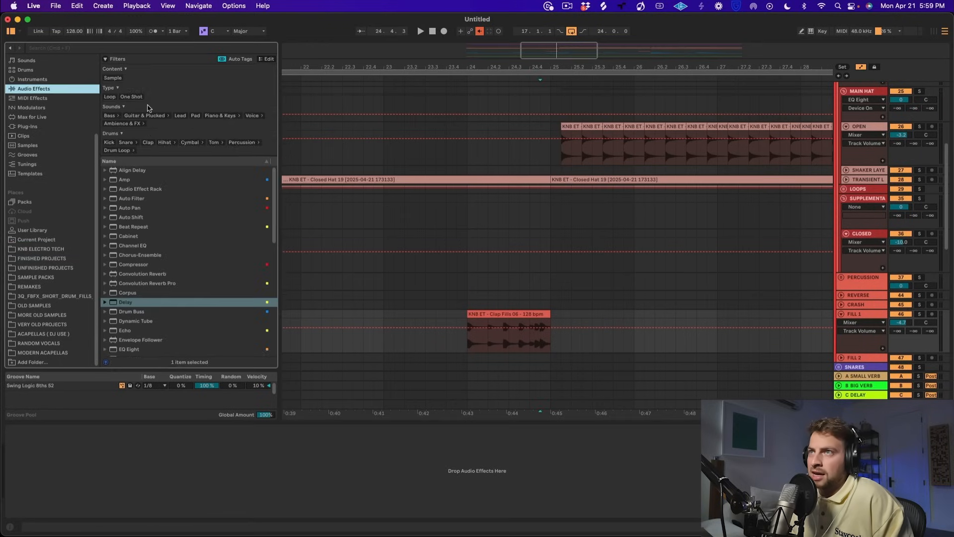
pyautogui.click(147, 281)
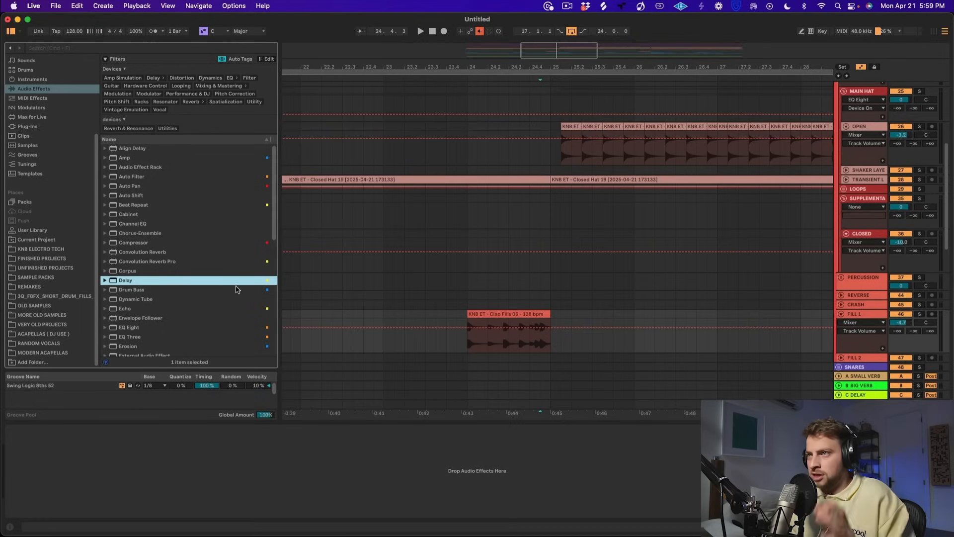
pyautogui.moveTo(527, 302); pyautogui.dragTo(542, 308)
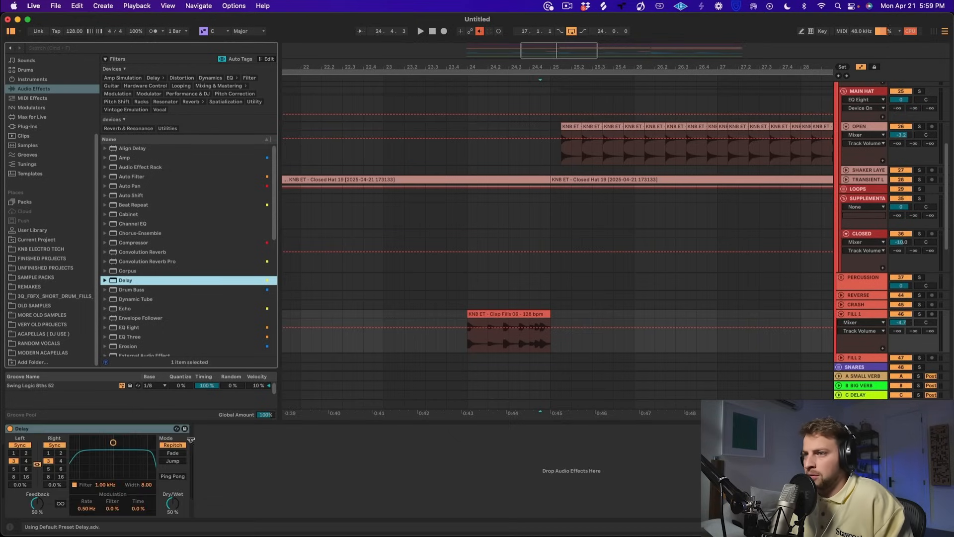
pyautogui.moveTo(114, 459); pyautogui.dragTo(114, 462)
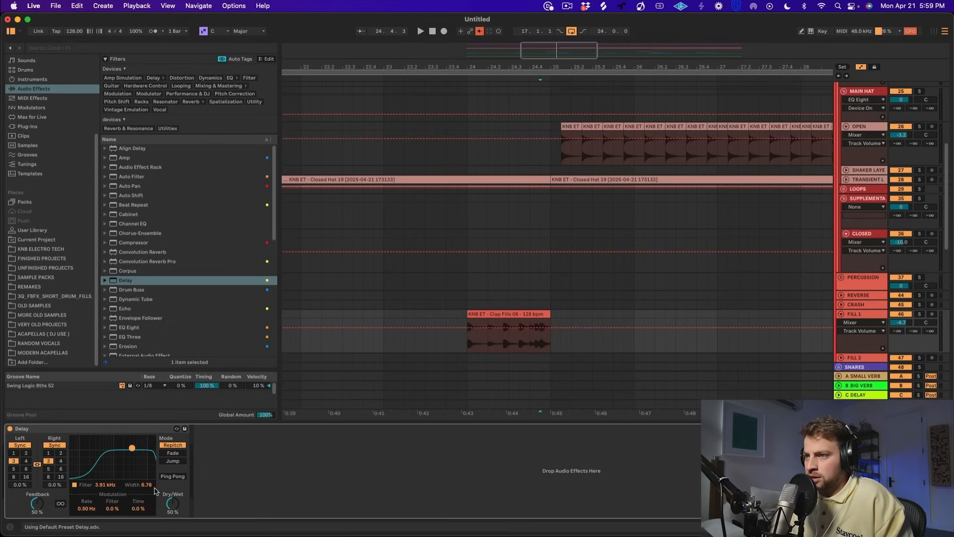
pyautogui.click(180, 477)
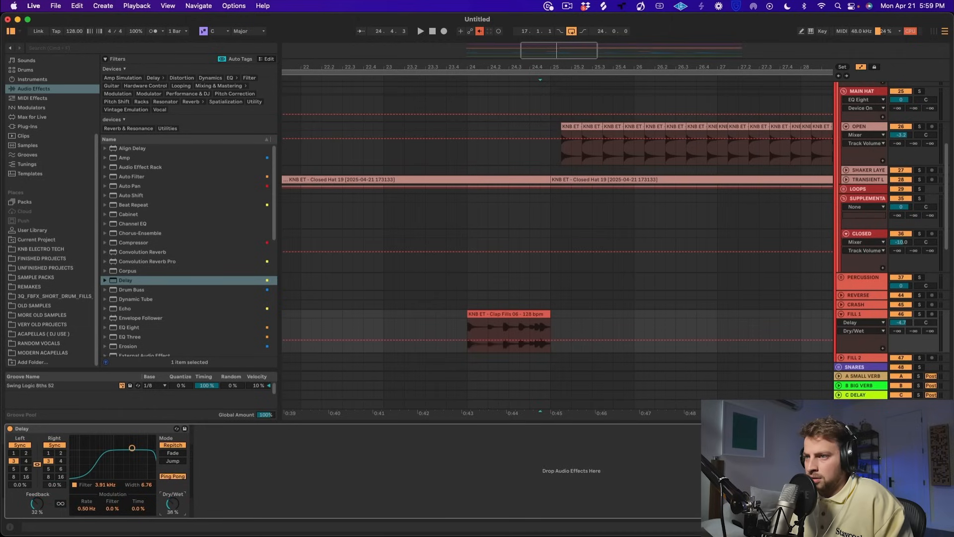
# - Automate the Delay's Device On on FILL 1 to stay off until 24.4.3 and switch on for the fill's tail
pyautogui.rightClick(11, 430)
pyautogui.click(34, 443)
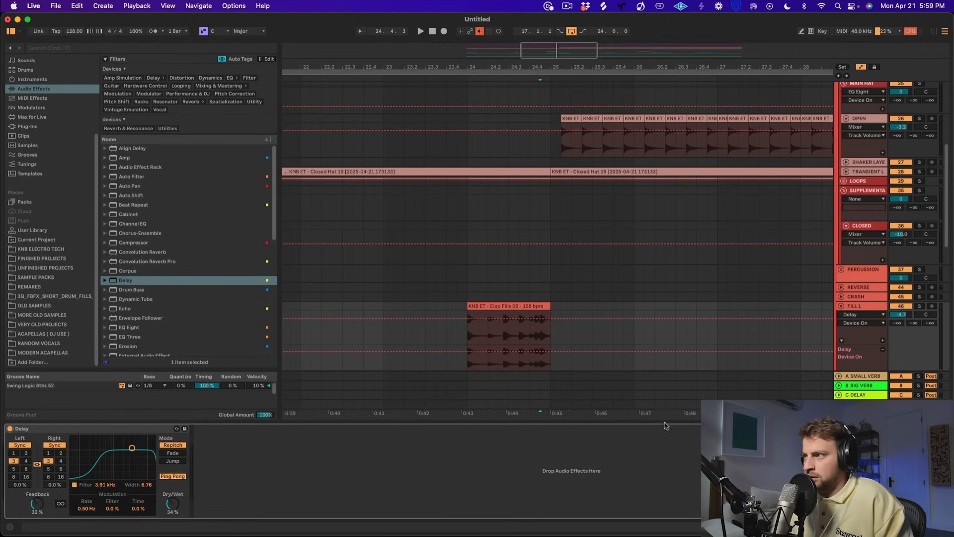
pyautogui.click(541, 357)
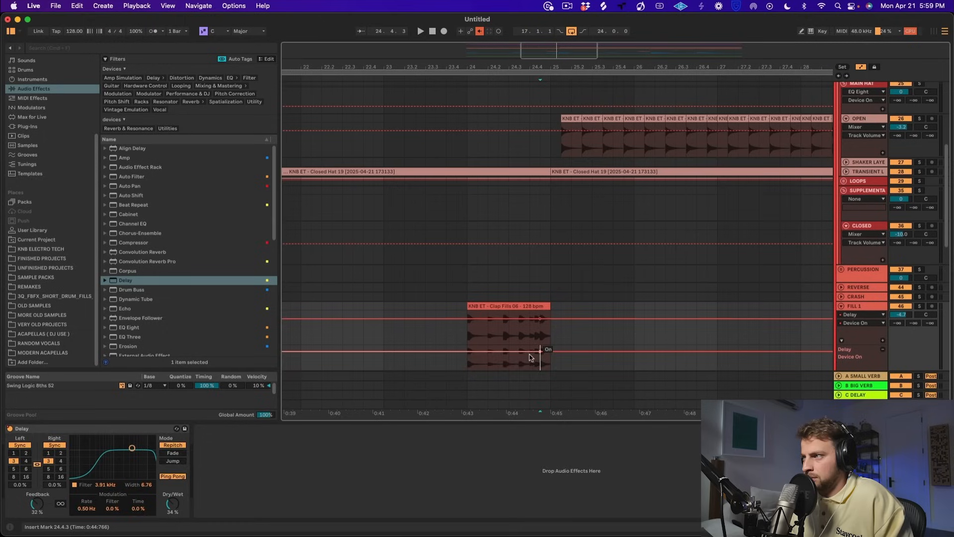
pyautogui.moveTo(549, 365); pyautogui.dragTo(552, 350)
pyautogui.click(468, 355)
# - Audition the clap fill soloed and in the mix, narrowing the Delay filter to 2.44 kHz with width 4.86
pyautogui.press('space')
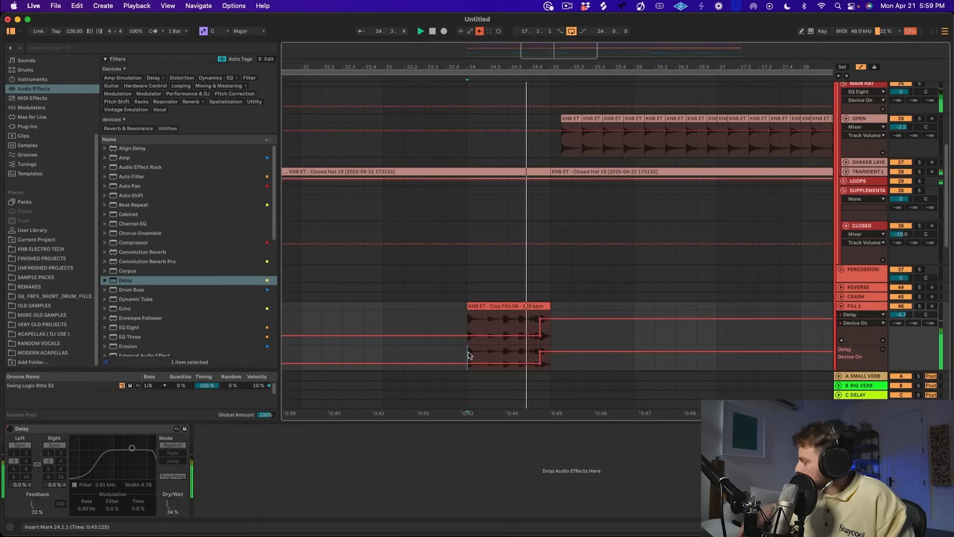
pyautogui.press('space')
pyautogui.click(919, 307)
pyautogui.click(521, 323)
pyautogui.press('space')
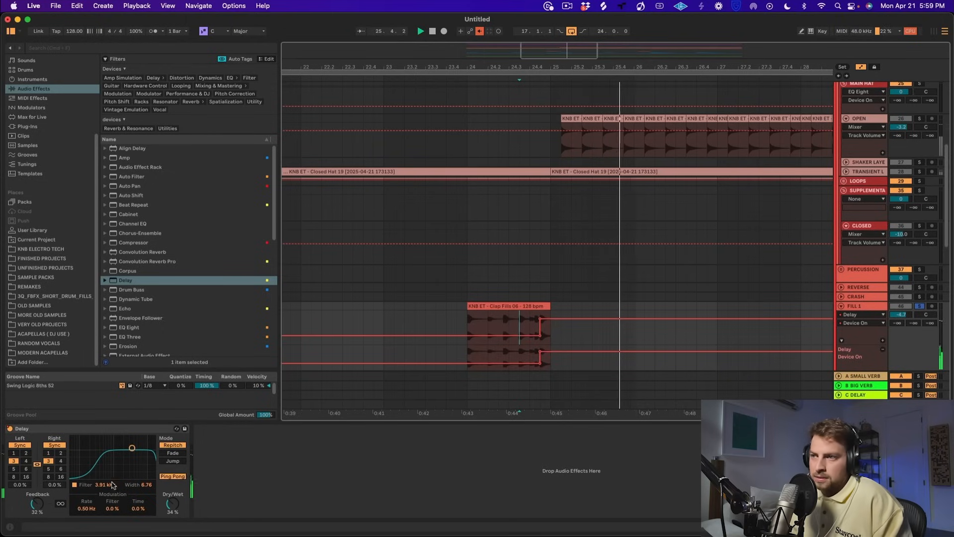
pyautogui.press('space')
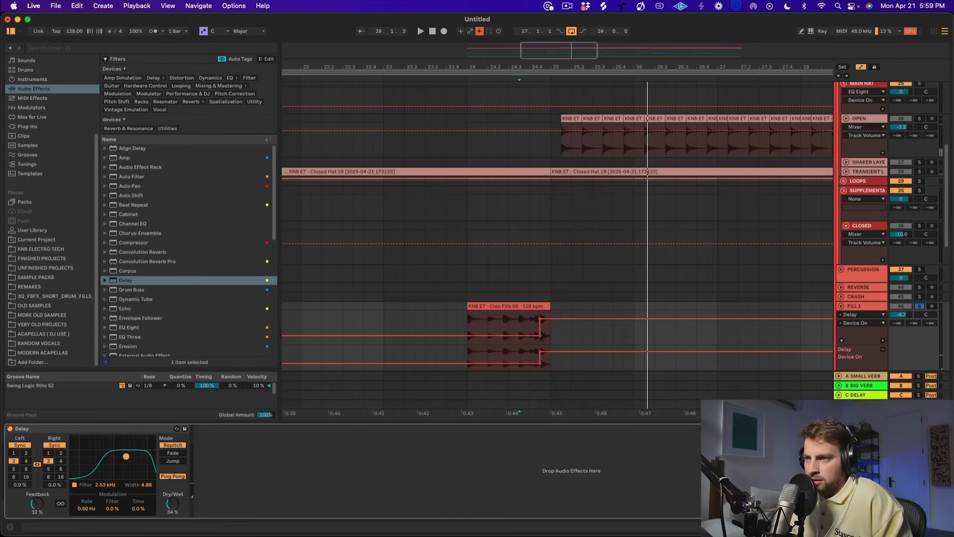
pyautogui.click(41, 508)
pyautogui.click(919, 306)
pyautogui.press('space')
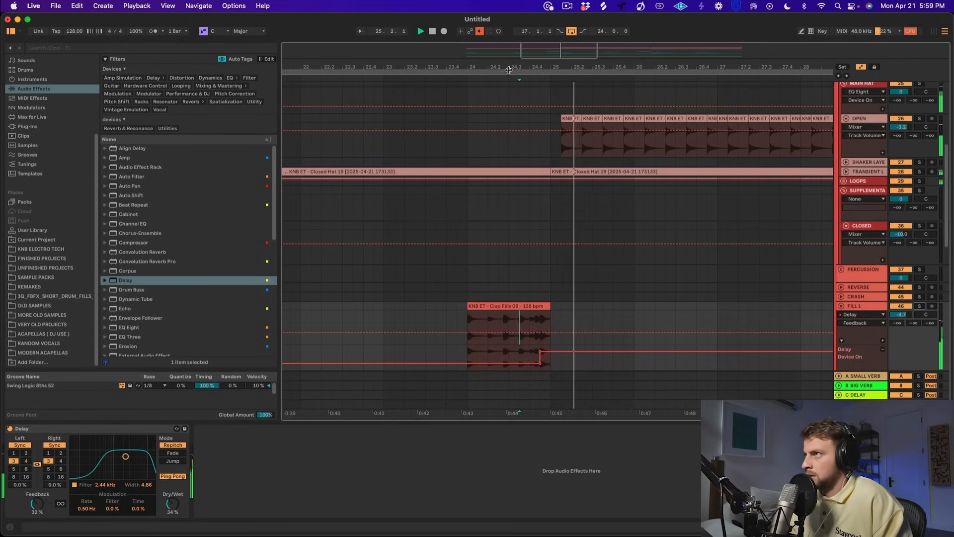
# - Copy the bar 24 clap fill with its Delay automation to bars 32 and 40 on FILL 1
pyautogui.moveTo(516, 65); pyautogui.dragTo(515, 17)
pyautogui.moveTo(575, 352); pyautogui.dragTo(575, 363)
pyautogui.press('space')
pyautogui.click(506, 306)
pyautogui.press('super+c')
pyautogui.click(579, 304)
pyautogui.press('super+v')
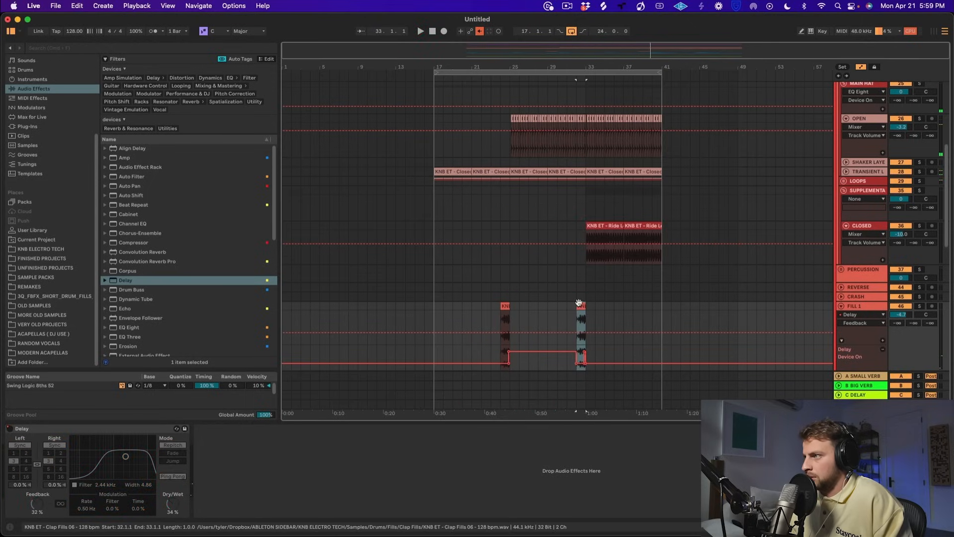
pyautogui.click(656, 316)
pyautogui.press('super+v')
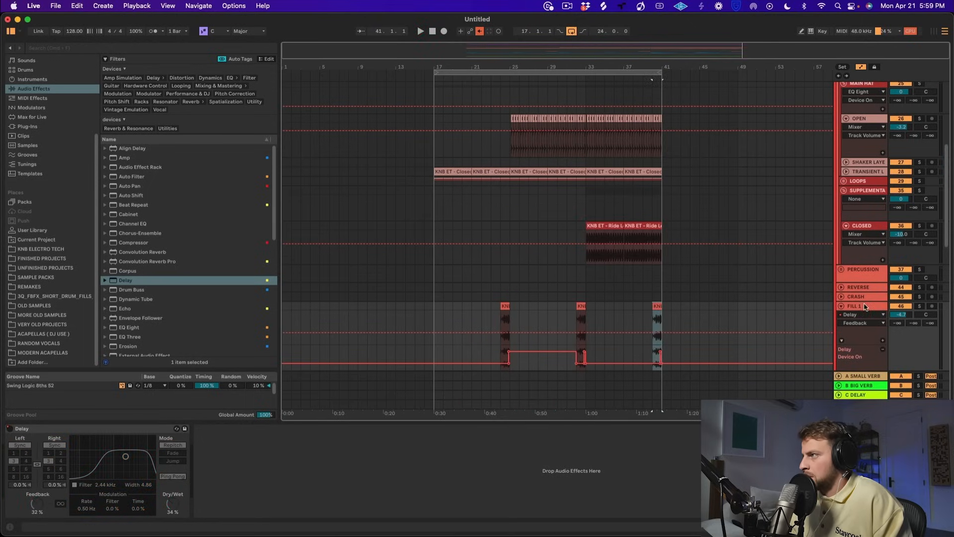
# - Expand the FILL 2 track and audition samples in the KNB ELECTRO TECH pack's Snare Rolls folder
pyautogui.scroll(-3, 865, 306)
pyautogui.scroll(-2, 865, 306)
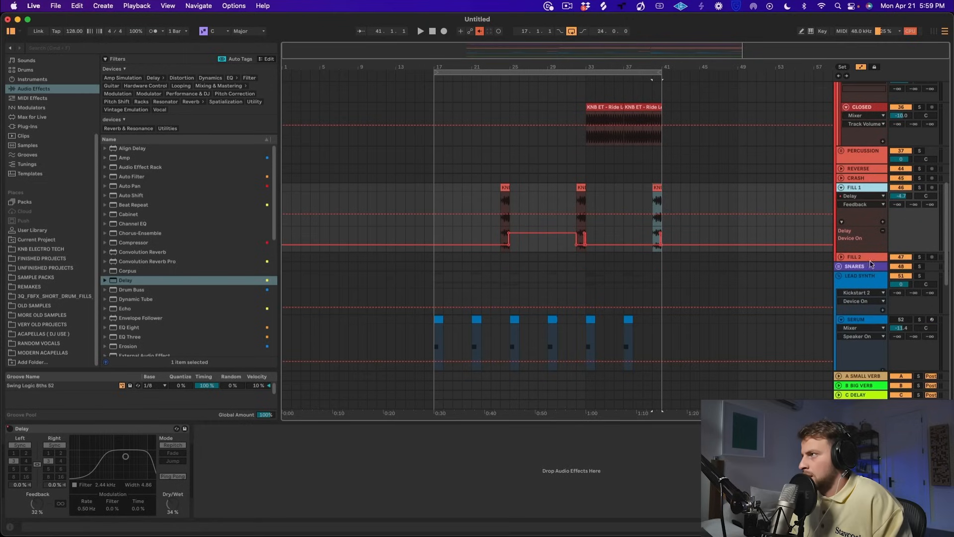
pyautogui.click(841, 257)
pyautogui.click(52, 248)
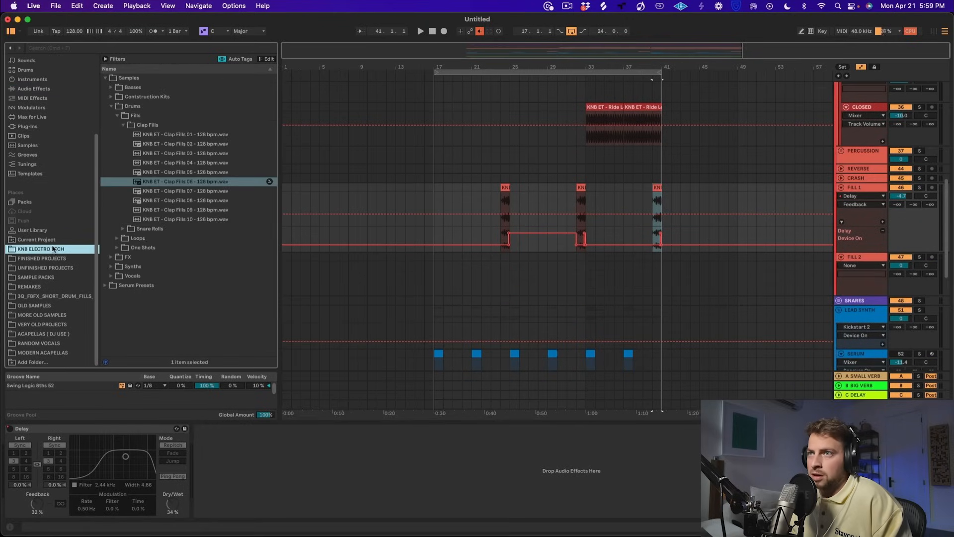
pyautogui.click(148, 228)
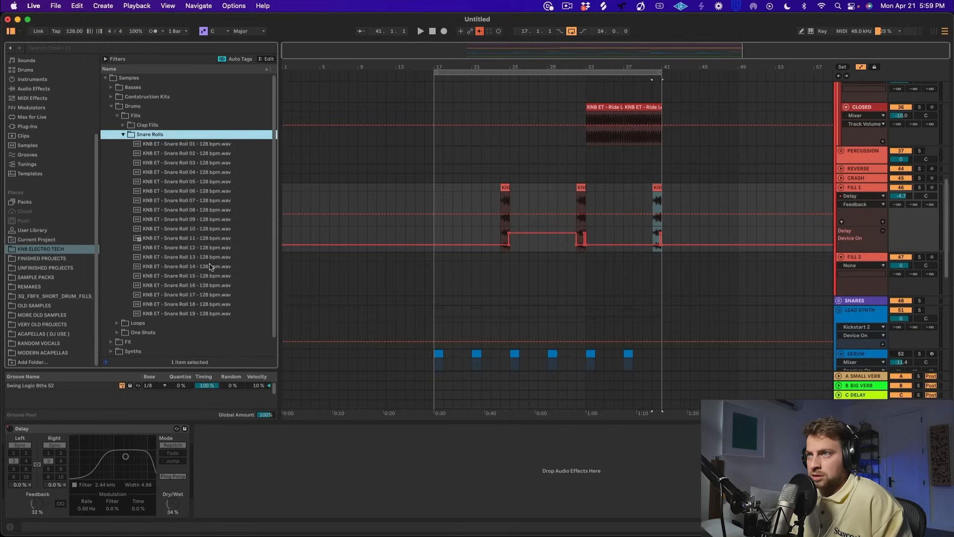
pyautogui.click(211, 266)
pyautogui.click(206, 286)
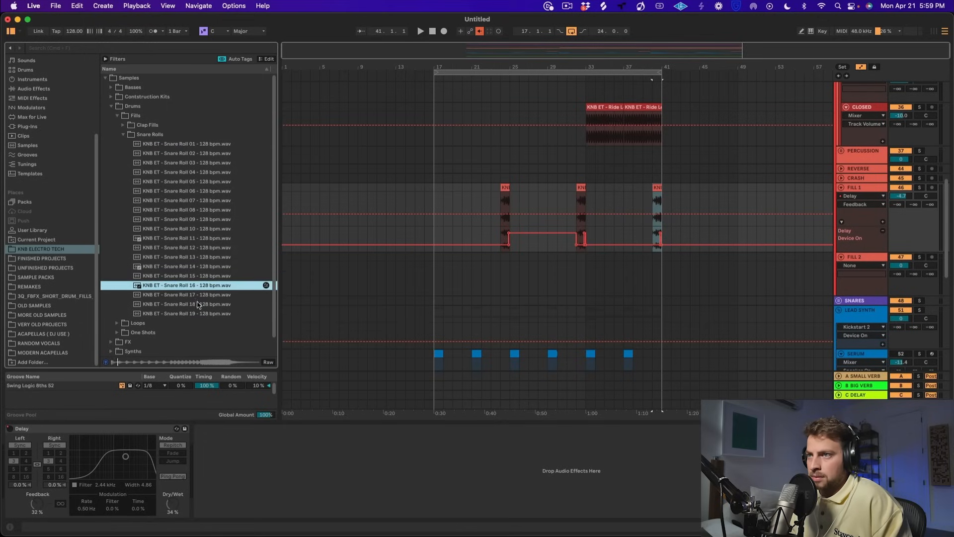
pyautogui.press('Down')
pyautogui.press('Down')
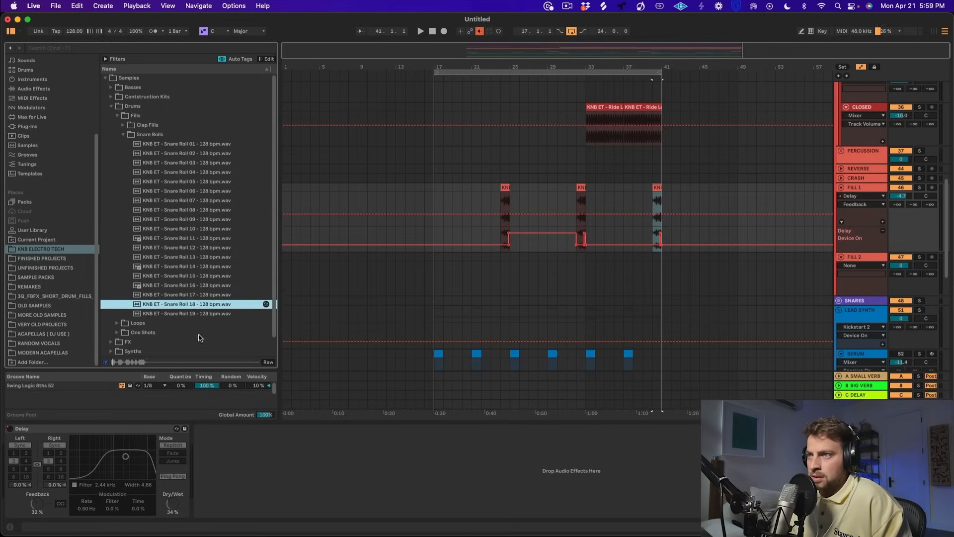
pyautogui.click(194, 174)
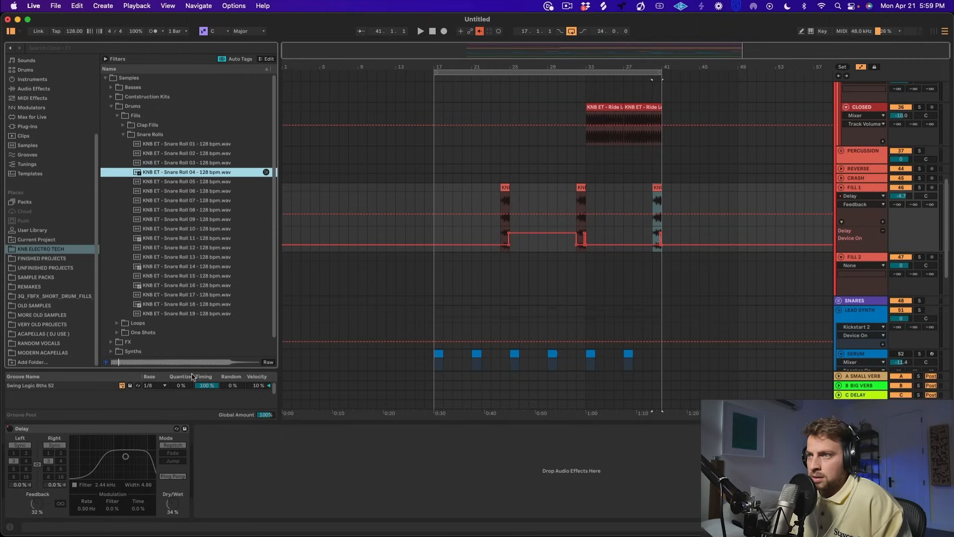
pyautogui.click(192, 163)
pyautogui.press('Up')
pyautogui.press('Up')
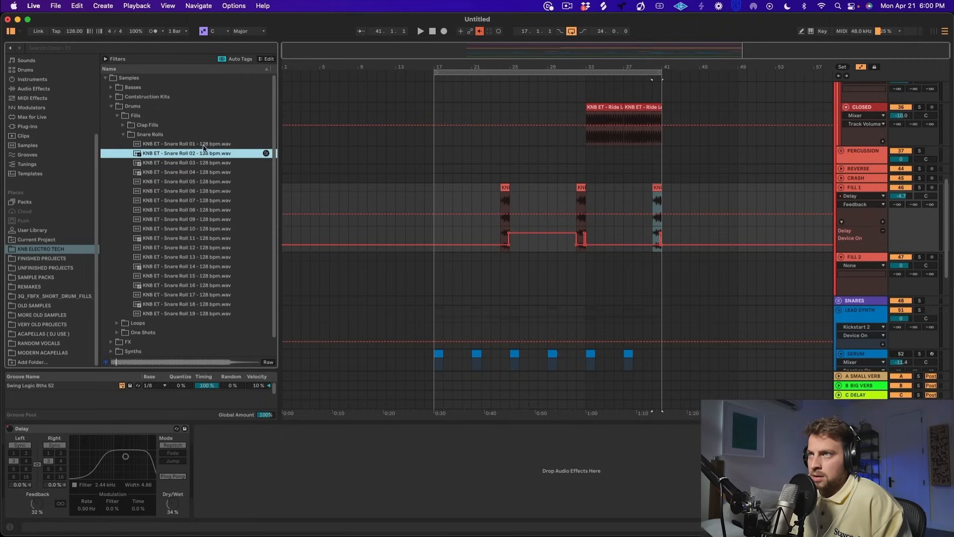
# - Place Snare Roll 01 on FILL 2 at bar 39 and trim its end to bar 41
pyautogui.moveTo(211, 144); pyautogui.dragTo(645, 289)
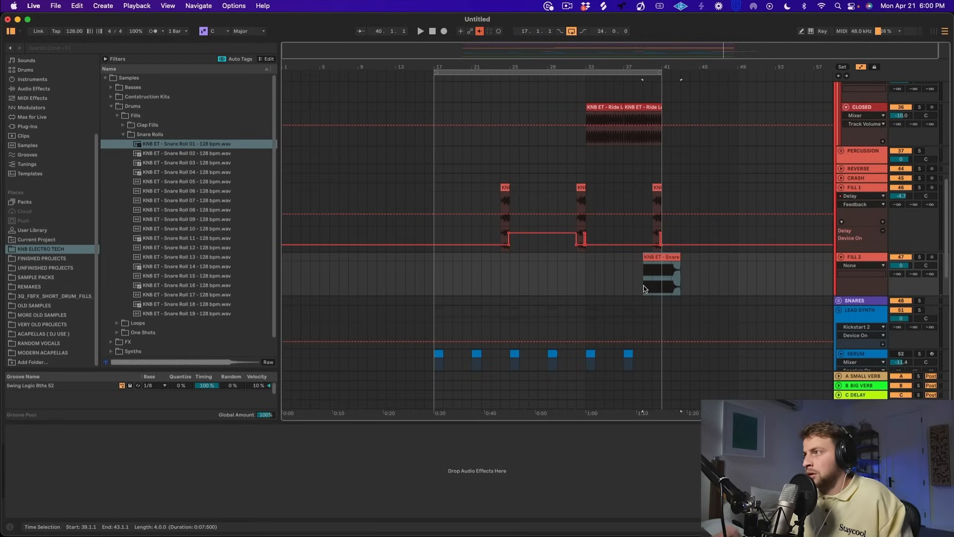
pyautogui.moveTo(676, 266); pyautogui.dragTo(664, 265)
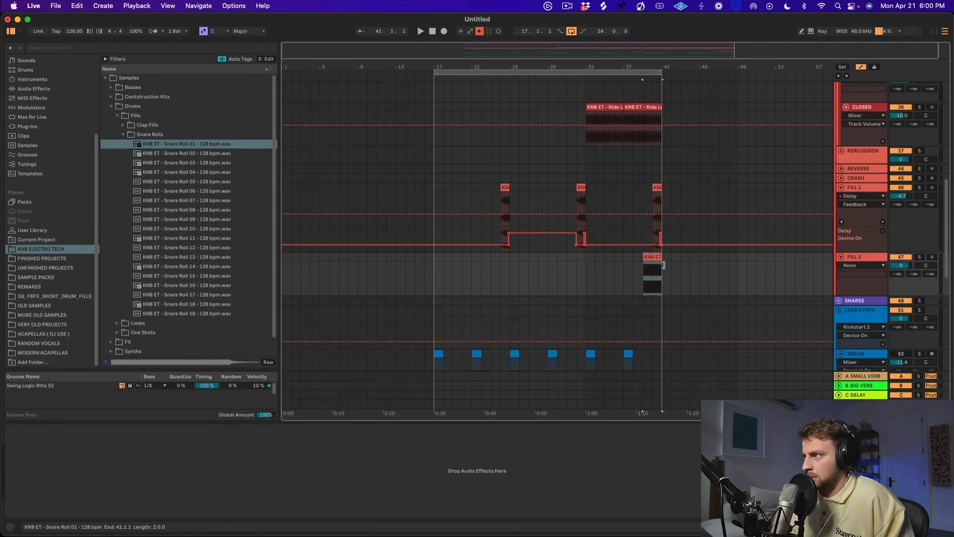
pyautogui.click(646, 285)
# - Add an Auto Filter to FILL 2 and lower its frequency to 3.88 kHz during playback
pyautogui.doubleClick(856, 258)
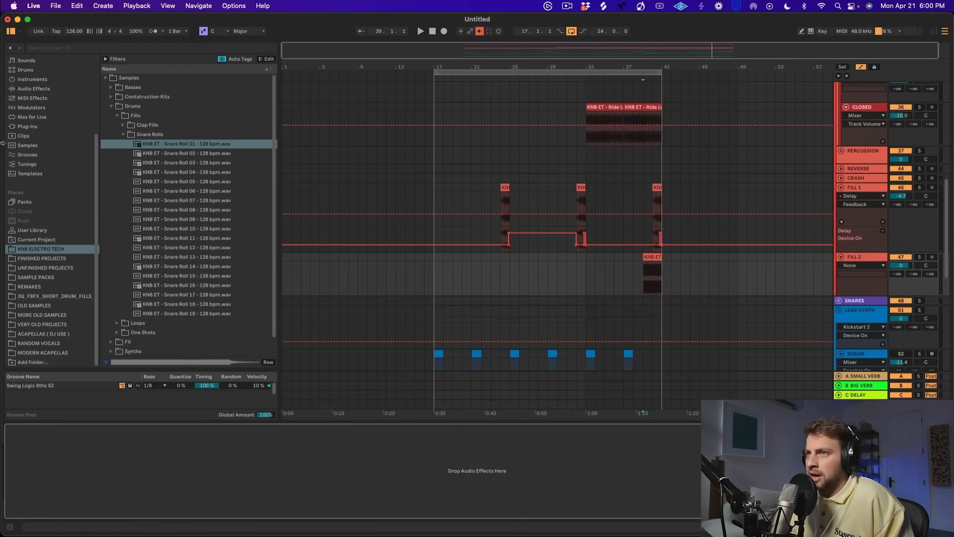
pyautogui.click(44, 89)
pyautogui.click(132, 176)
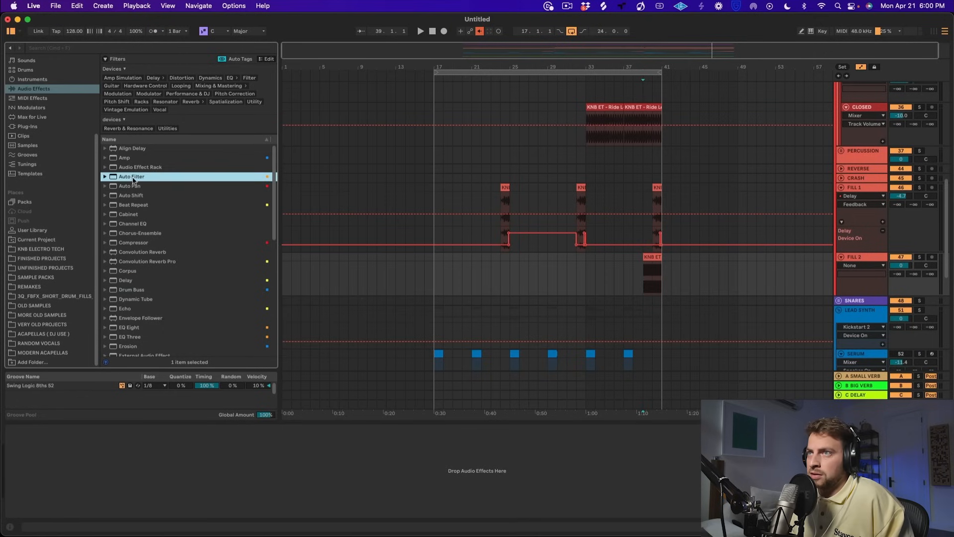
pyautogui.press('Return')
pyautogui.press('space')
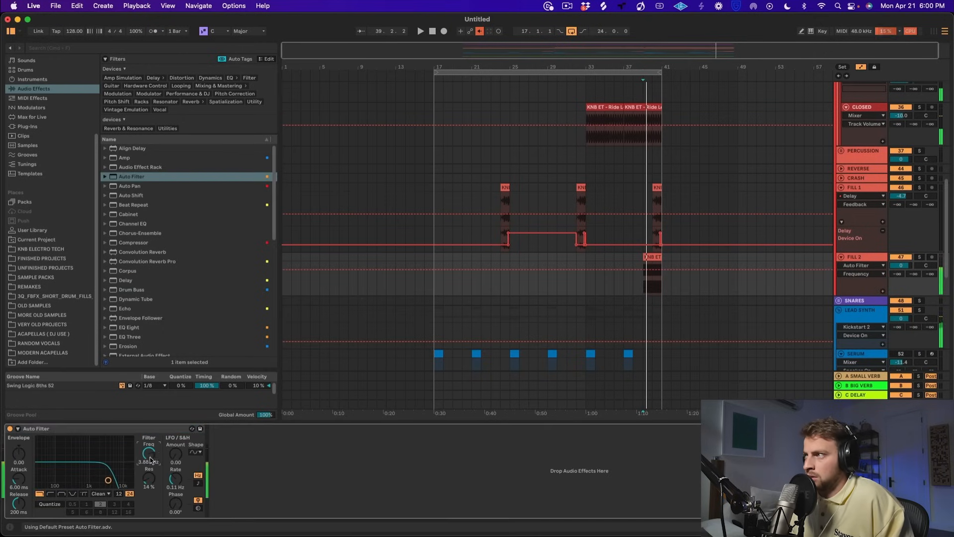
# - Set the Snare Roll 01 clip's warp tempo to 128 BPM and play it back
pyautogui.click(40, 249)
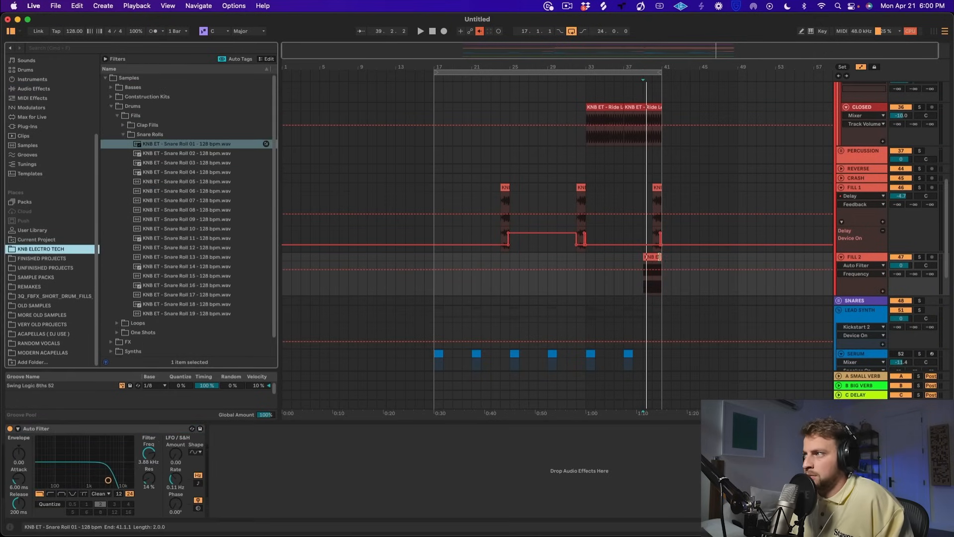
pyautogui.moveTo(659, 256); pyautogui.dragTo(657, 259)
pyautogui.click(109, 434)
pyautogui.write('128')
pyautogui.press('Return')
pyautogui.press('space')
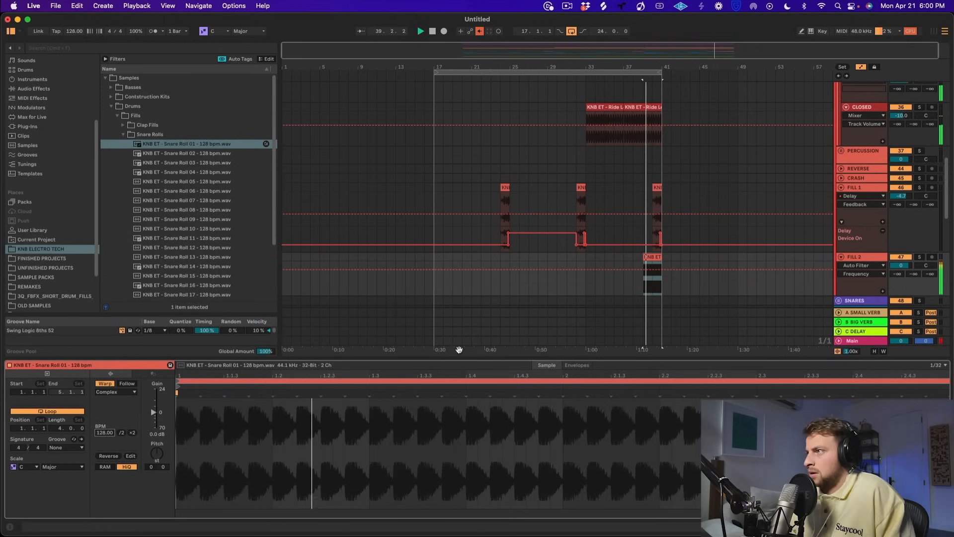
pyautogui.press('space')
# - Lower the FILL 2 Auto Filter frequency to 313 Hz and automate it rising across the snare roll from bar 39 to 41
pyautogui.doubleClick(859, 258)
pyautogui.press('space')
pyautogui.moveTo(149, 454); pyautogui.dragTo(148, 477)
pyautogui.click(645, 282)
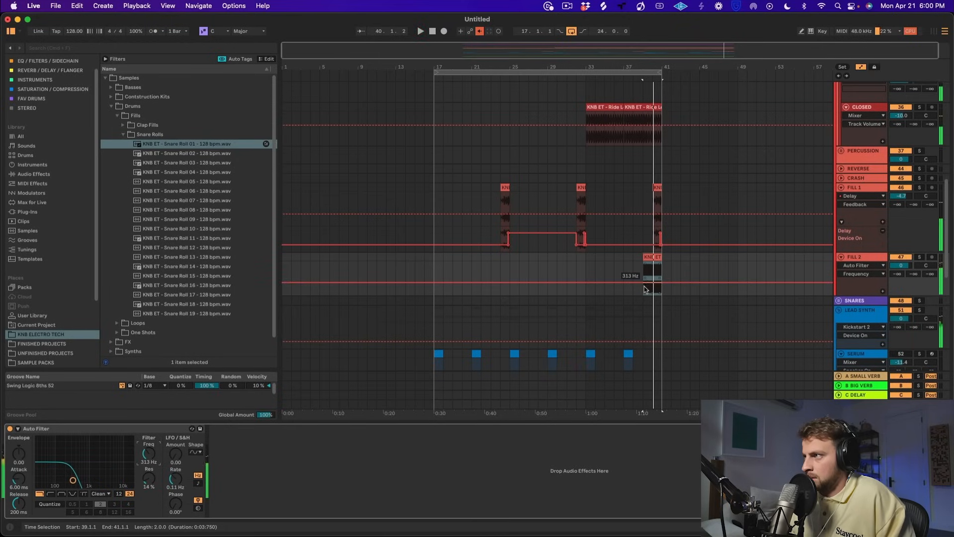
pyautogui.moveTo(661, 282); pyautogui.dragTo(666, 264)
# - Set the FILL 2 track volume to about -1.1 dB during playback
pyautogui.press('space')
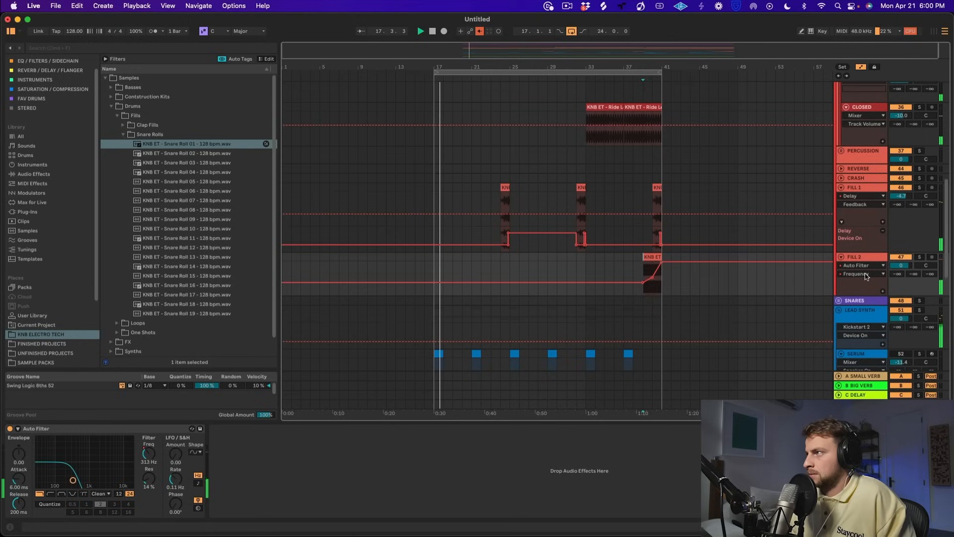
pyautogui.moveTo(901, 265); pyautogui.dragTo(901, 268)
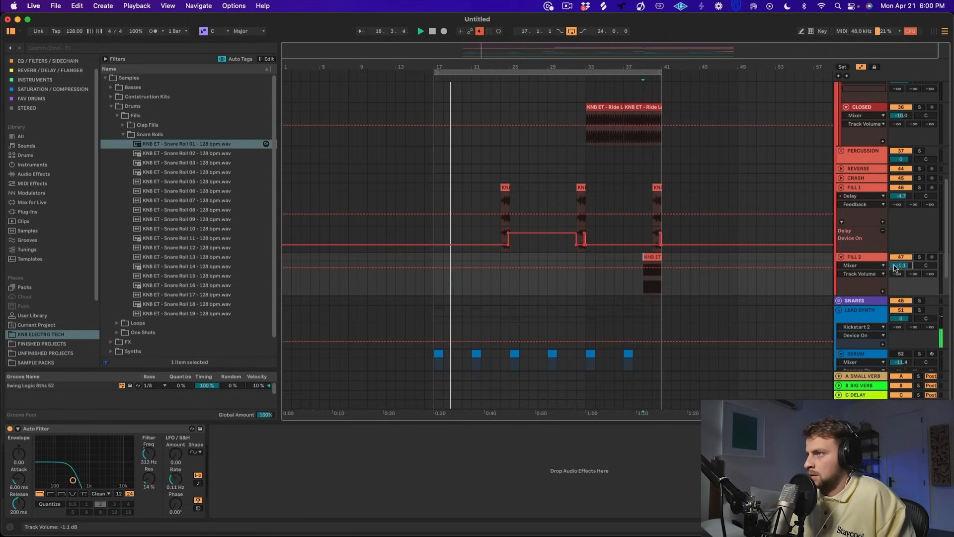
pyautogui.moveTo(411, 46); pyautogui.dragTo(442, 85)
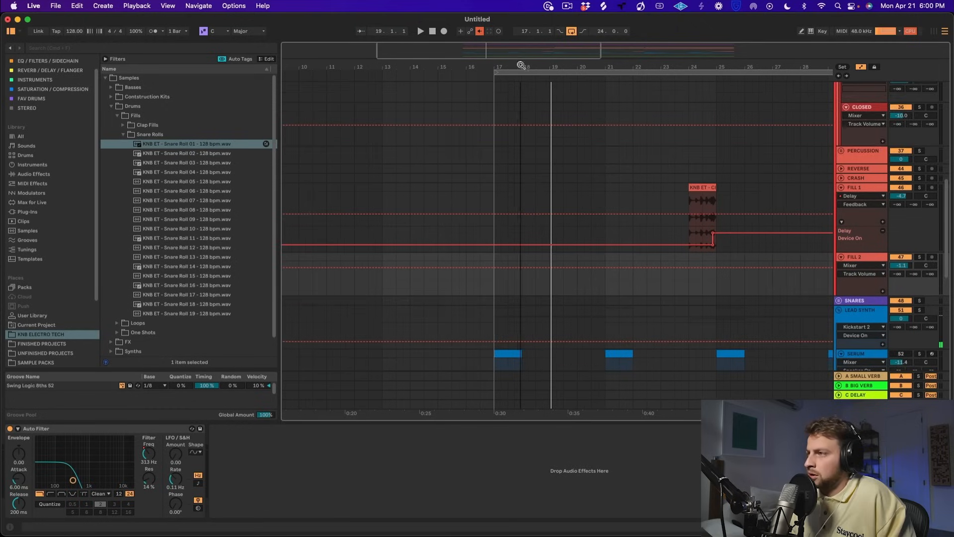
pyautogui.scroll(-3, 779, 209)
pyautogui.click(566, 5)
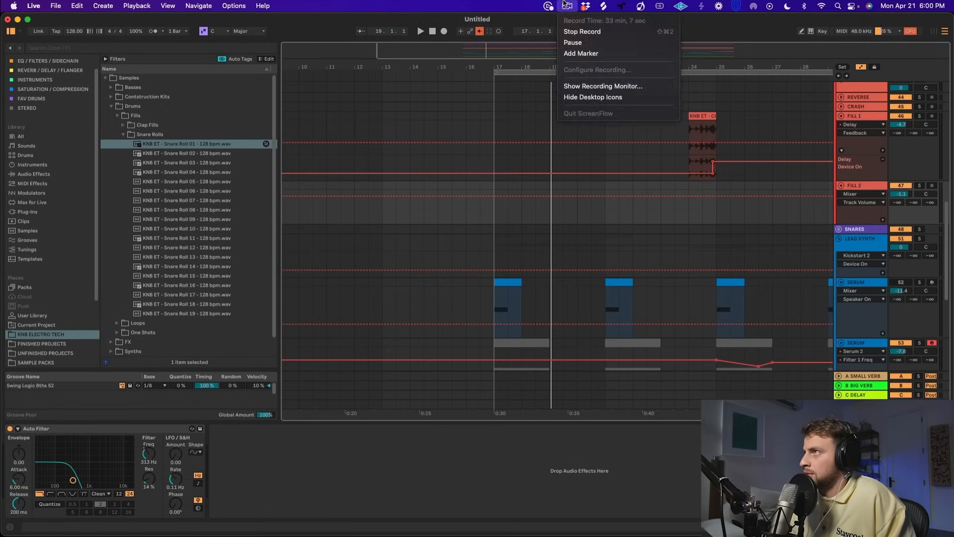
pyautogui.click(508, 229)
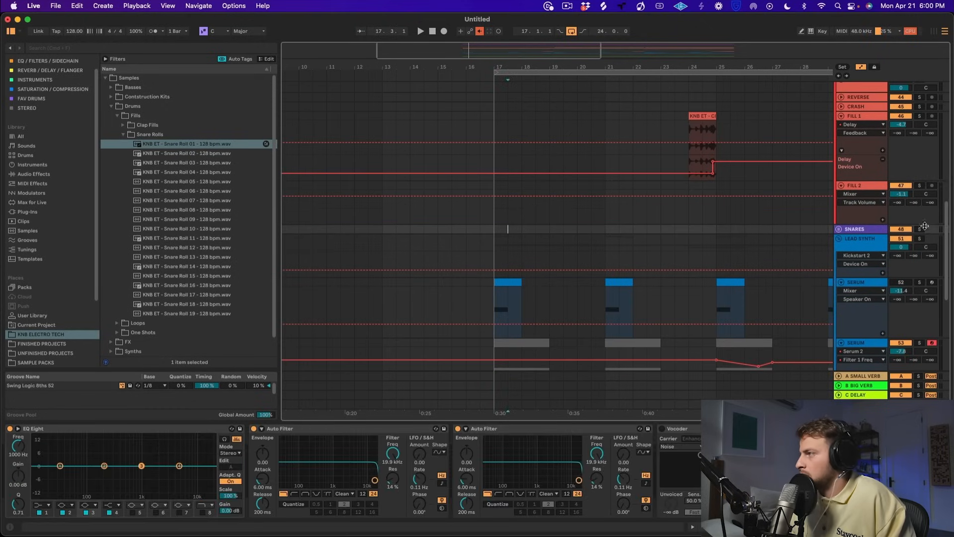
pyautogui.scroll(-5, 549, 255)
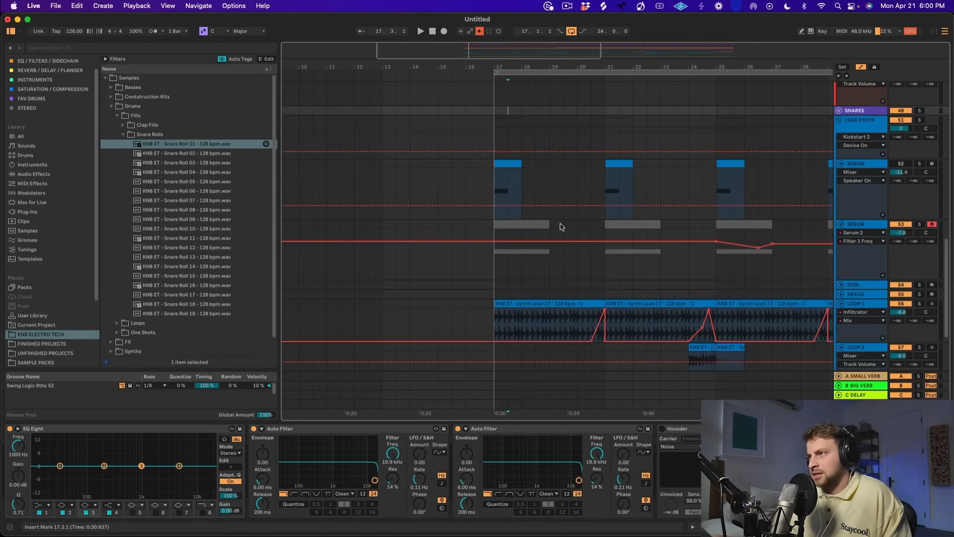
# - Play back the LOOP 1 synth lead from bar 17
pyautogui.press('space')
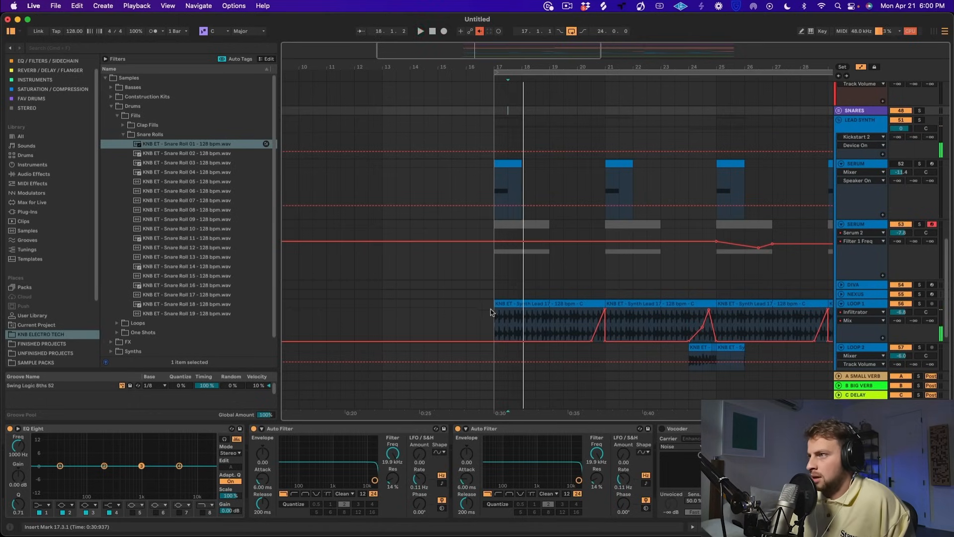
pyautogui.click(496, 314)
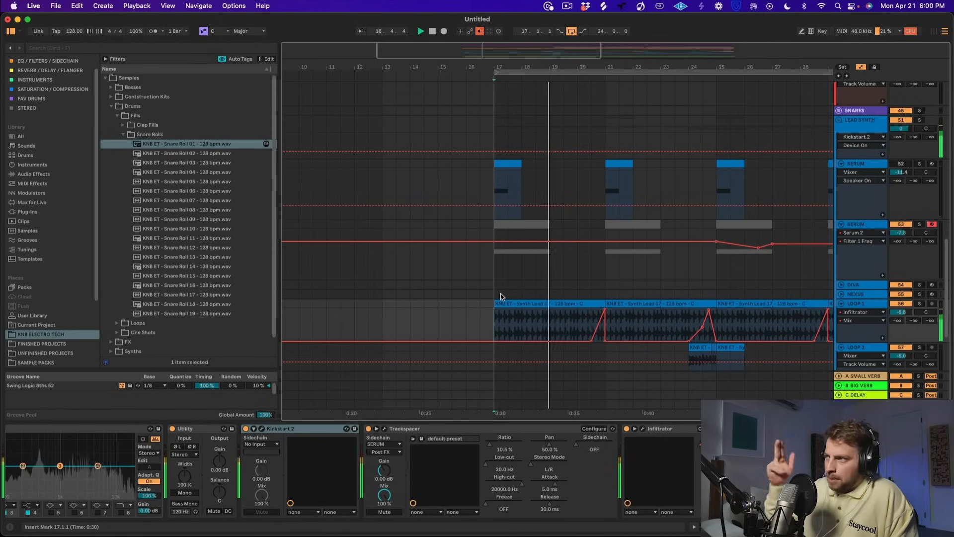
pyautogui.press('space')
# - Insert a new audio track directly below LOOP 1
pyautogui.scroll(-3, 673, 260)
pyautogui.click(864, 235)
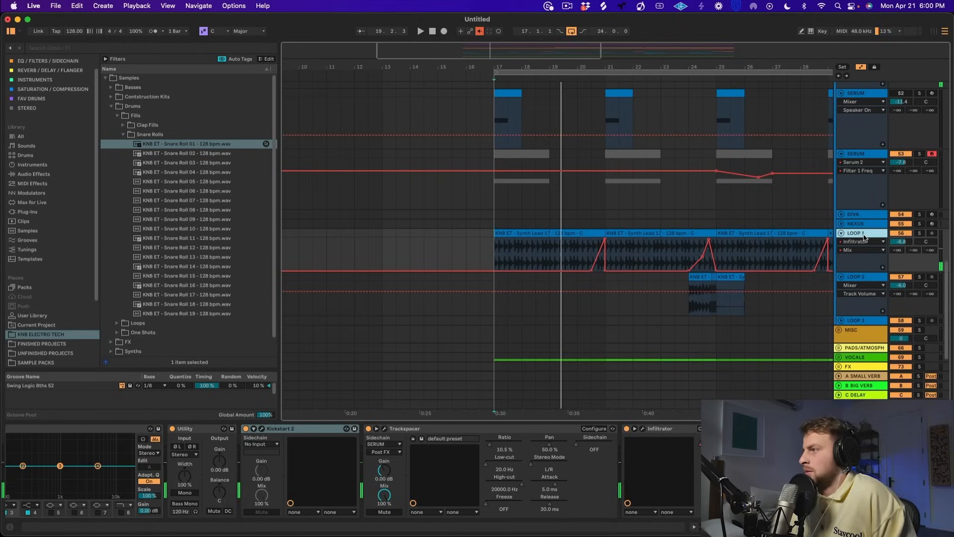
pyautogui.press('super+t')
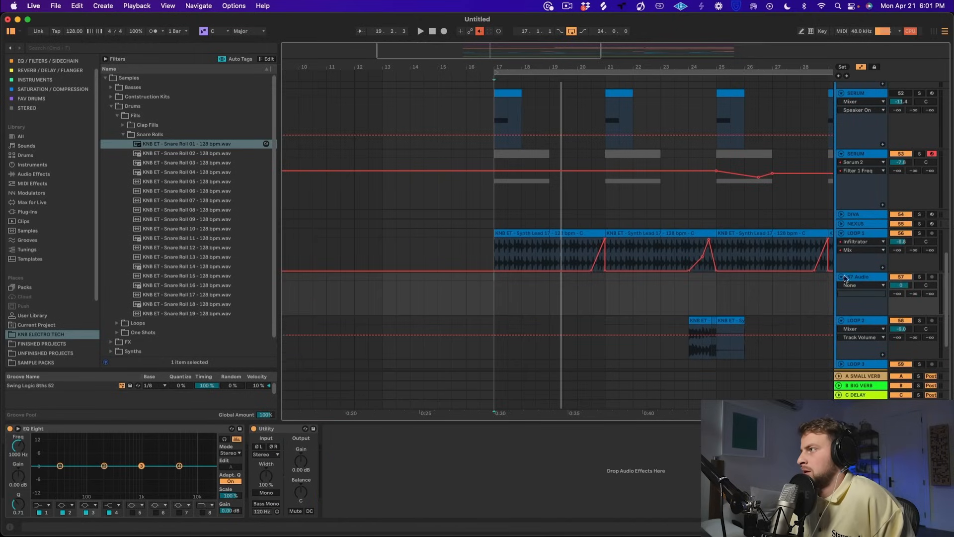
# - Add Serum 2 on a new track and load the BASS - ACID - Sunkin preset from the S1 Presets
pyautogui.click(45, 81)
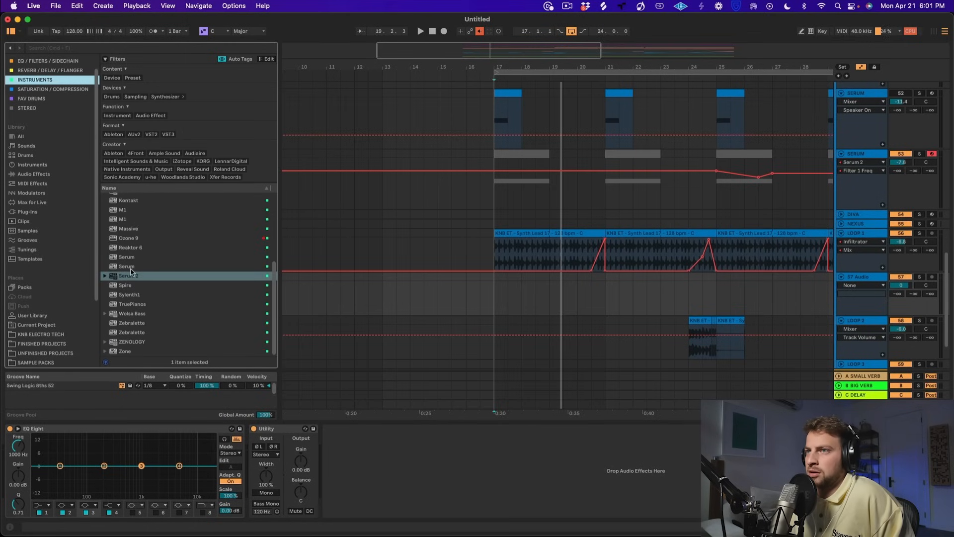
pyautogui.moveTo(141, 281); pyautogui.dragTo(733, 315)
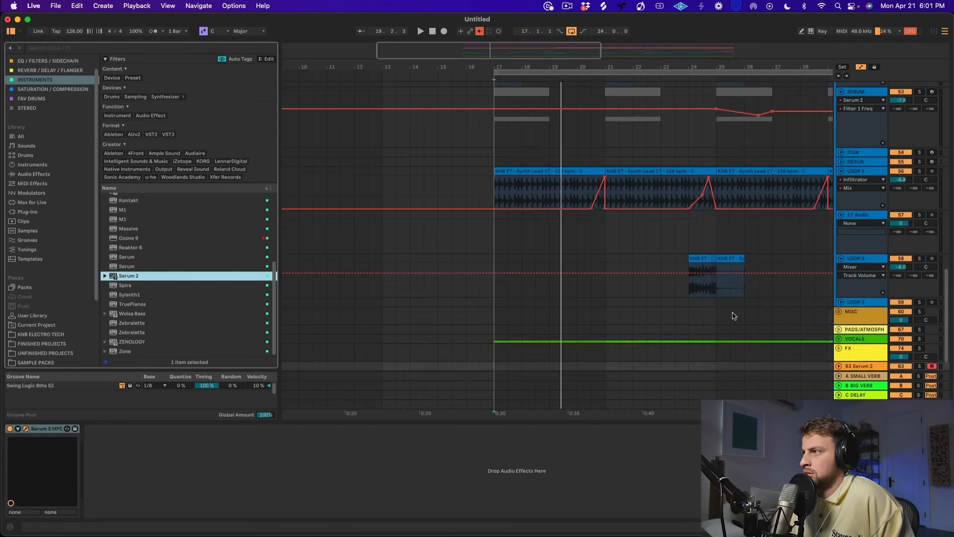
pyautogui.click(642, 180)
pyautogui.moveTo(622, 202)
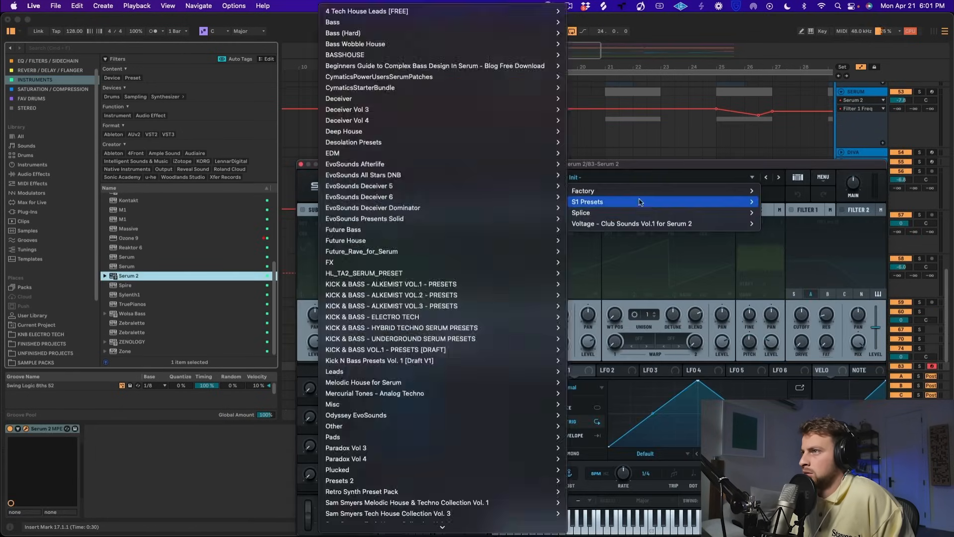
pyautogui.moveTo(455, 322)
pyautogui.scroll(-5, 259, 323)
pyautogui.scroll(5, 258, 271)
pyautogui.click(258, 121)
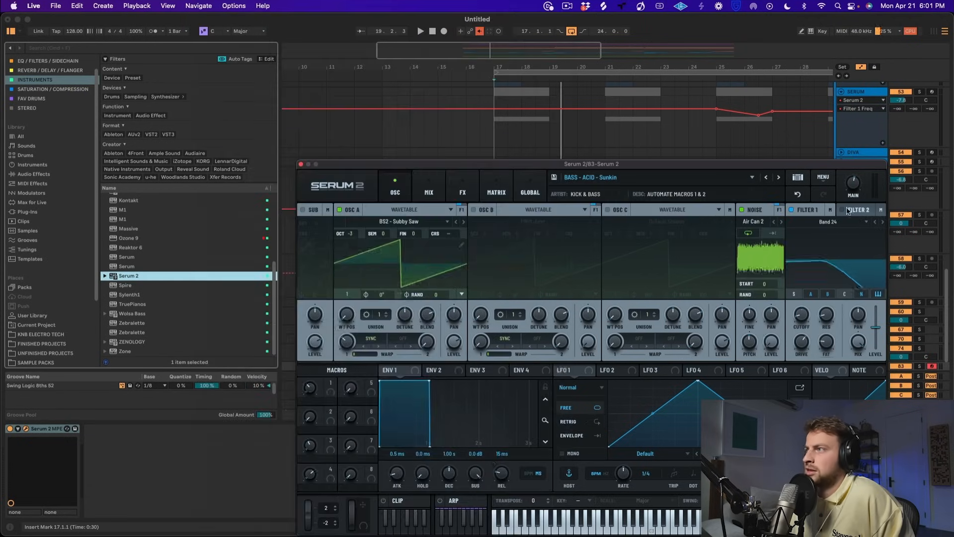
# - Enable the computer MIDI keyboard and audition the Sunkin preset, moving the synth window clear of the track headers
pyautogui.click(811, 31)
pyautogui.moveTo(839, 167); pyautogui.dragTo(534, 91)
pyautogui.press('x')
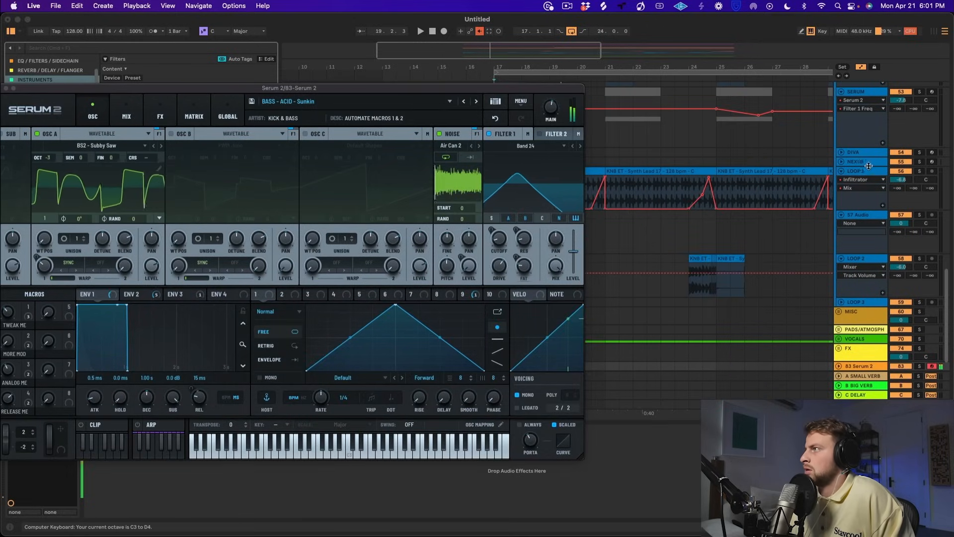
# - Move the Serum 2 track directly below LOOP 1, unfold it and set its volume to -12.7 dB
pyautogui.scroll(1, 877, 227)
pyautogui.scroll(-3, 877, 227)
pyautogui.moveTo(860, 346); pyautogui.dragTo(870, 199)
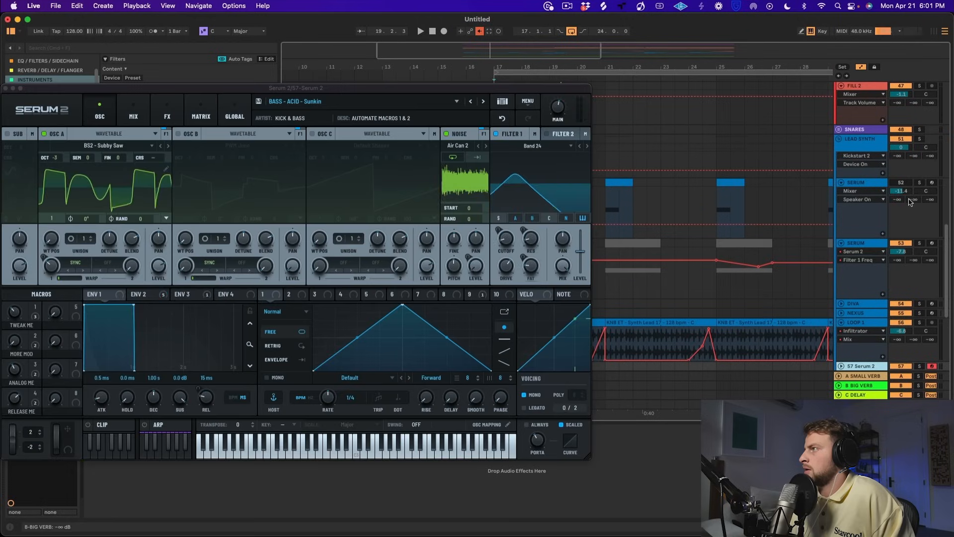
pyautogui.scroll(4, 841, 300)
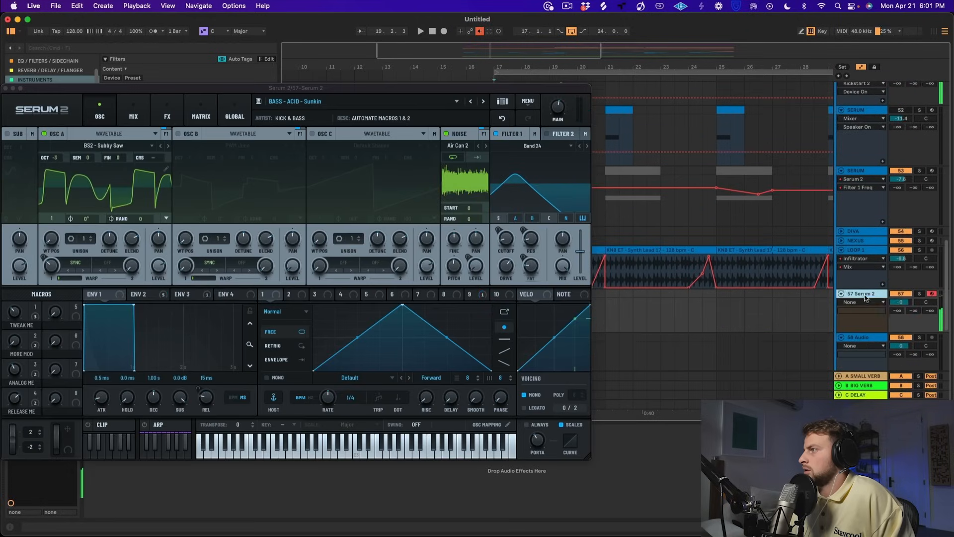
pyautogui.click(840, 295)
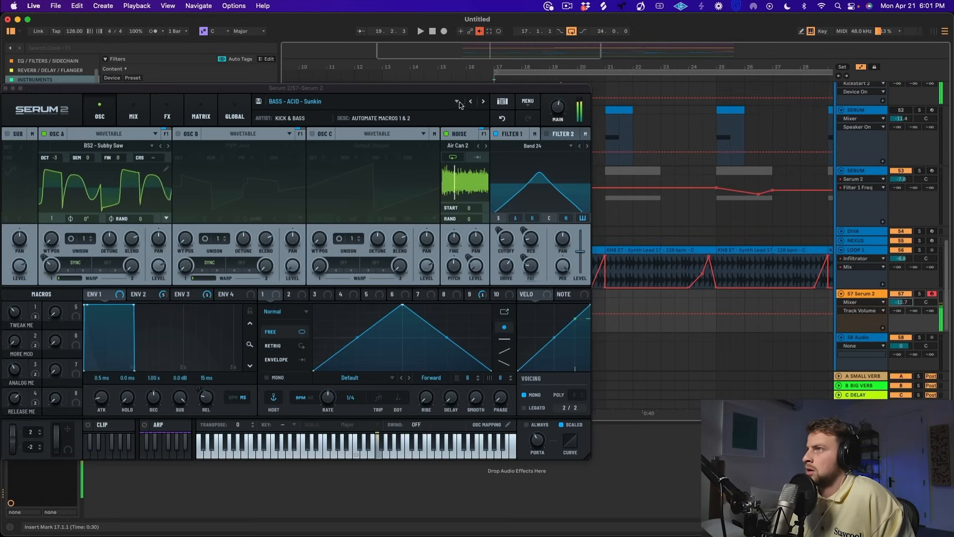
# - Switch Serum 2 to the BASS - ACID - Mellow preset and close the synth window
pyautogui.click(483, 101)
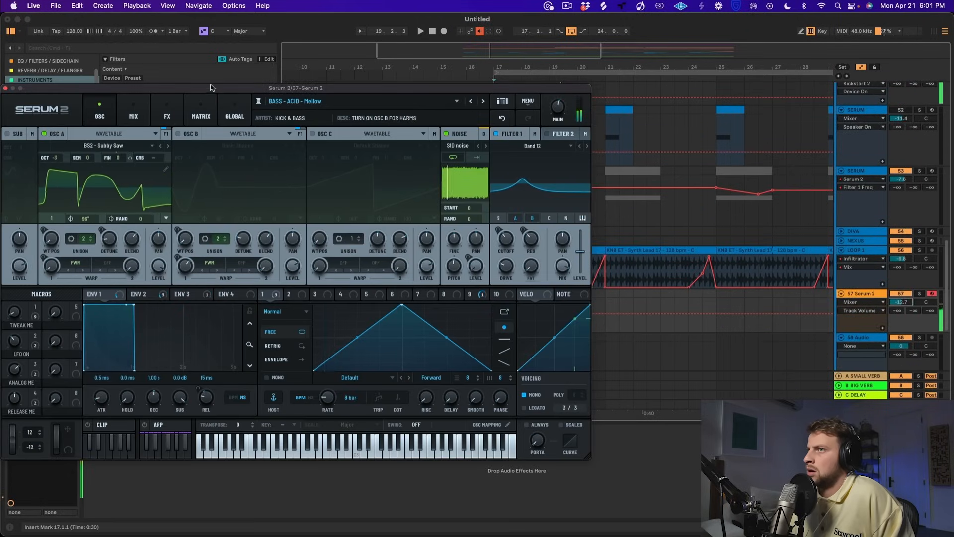
pyautogui.moveTo(17, 89); pyautogui.dragTo(516, 267)
pyautogui.click(503, 266)
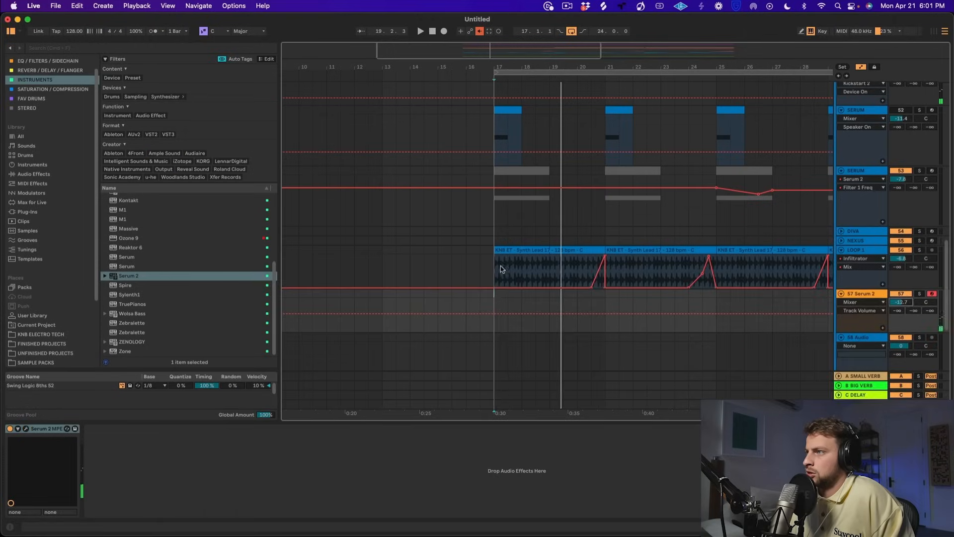
# - Find the gap at the end of bar 17 and create a one-beat MIDI clip on the Serum 2 track from 17.4.1 to 18.1.1
pyautogui.press('space')
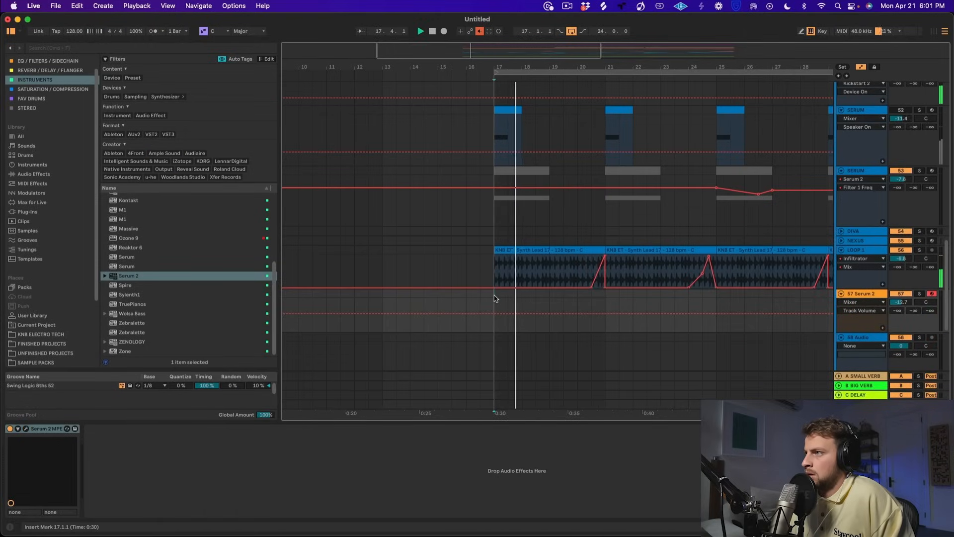
pyautogui.moveTo(505, 64); pyautogui.dragTo(511, 82)
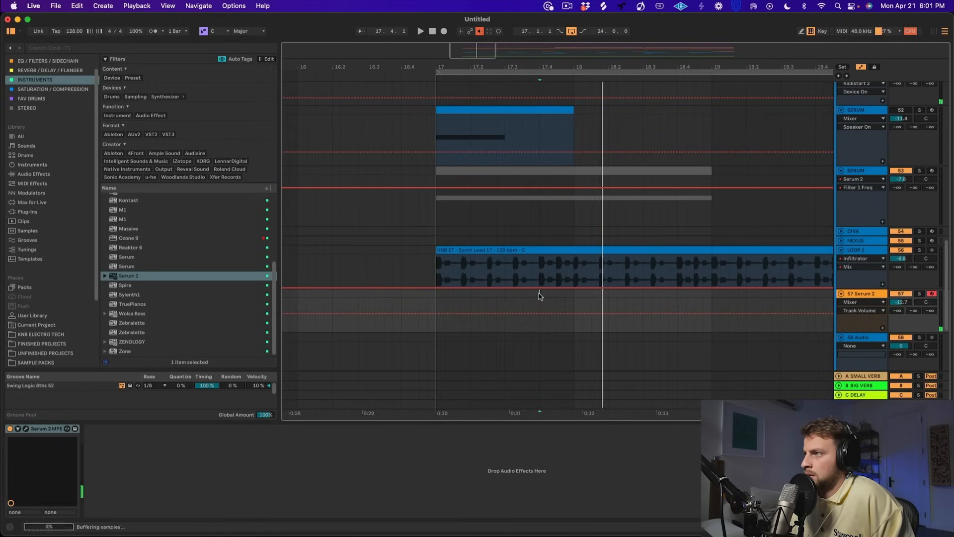
pyautogui.moveTo(540, 296); pyautogui.dragTo(575, 297)
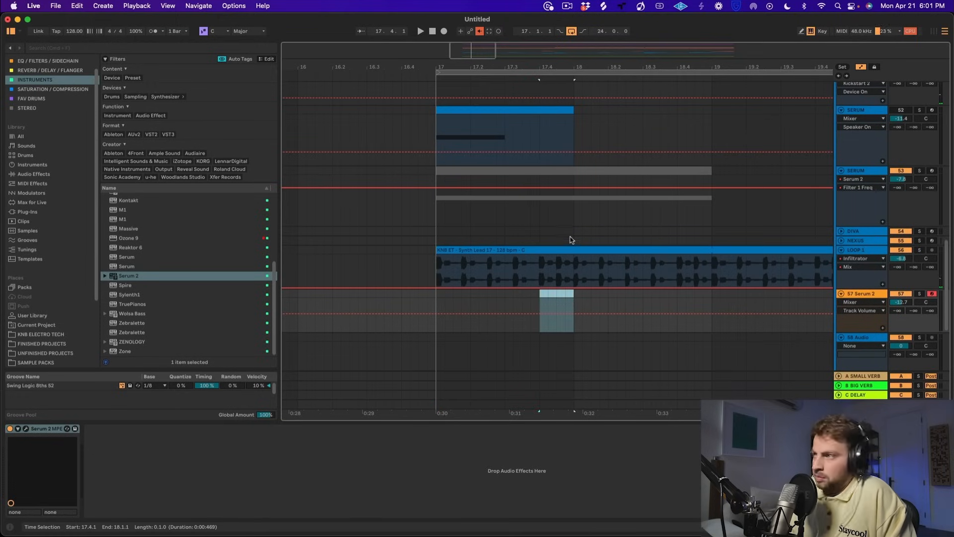
pyautogui.press('super+shift+m')
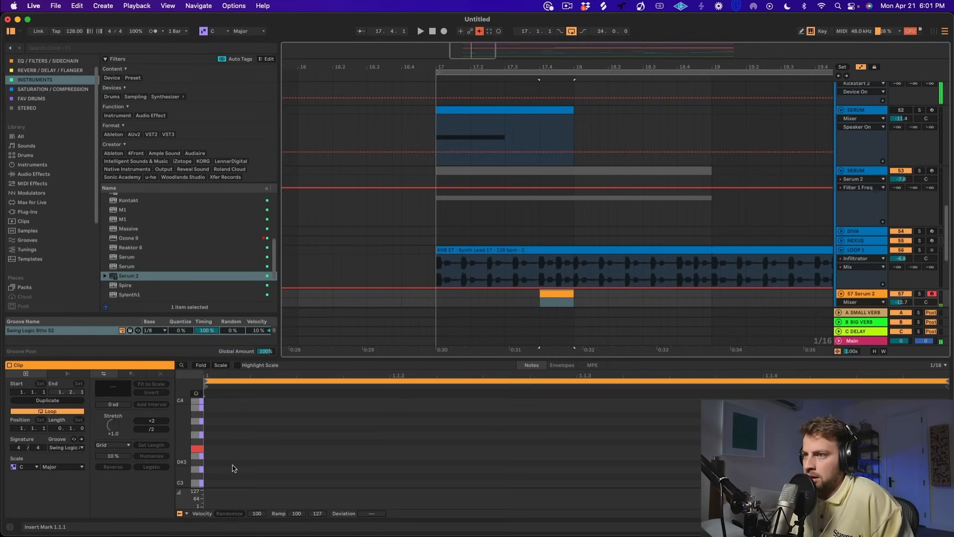
# - Draw an F3 note two sixteenths long, duplicate it behind the first and nudge the copy slightly later
pyautogui.scroll(-2, 234, 469)
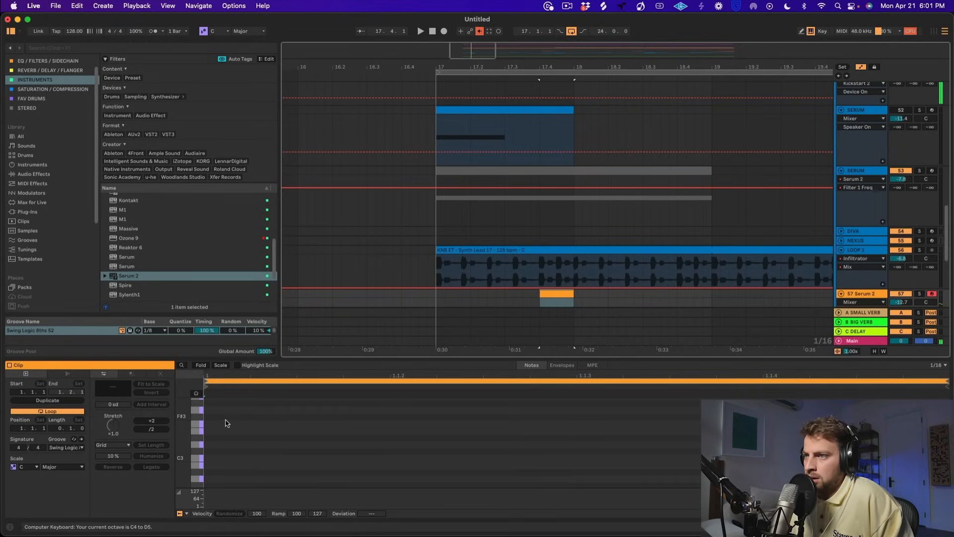
pyautogui.doubleClick(224, 425)
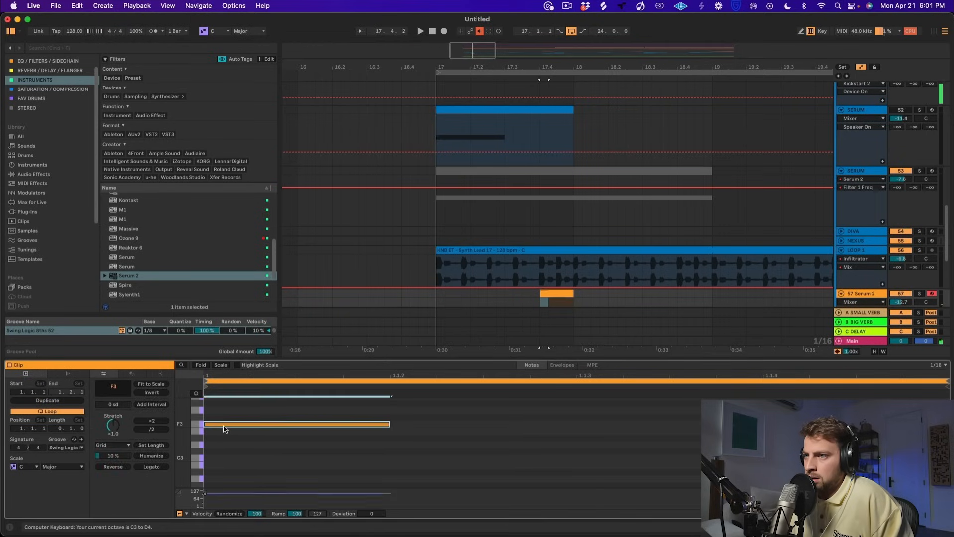
pyautogui.moveTo(390, 424); pyautogui.dragTo(564, 426)
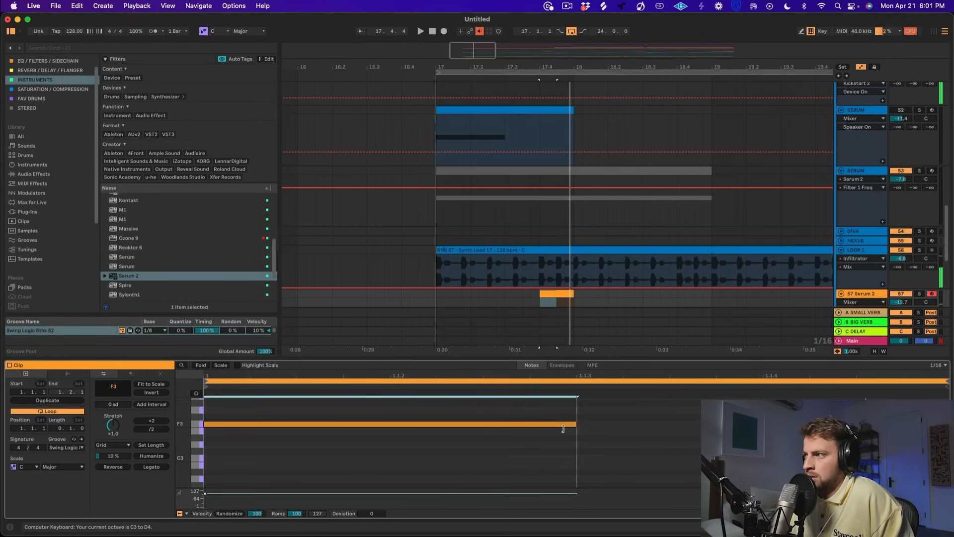
pyautogui.press('super+d')
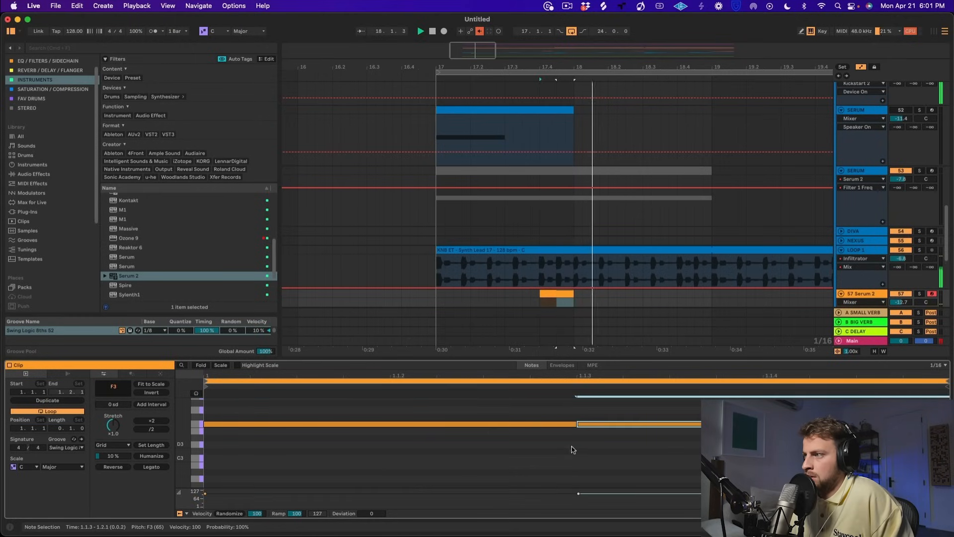
pyautogui.moveTo(614, 426); pyautogui.dragTo(620, 427)
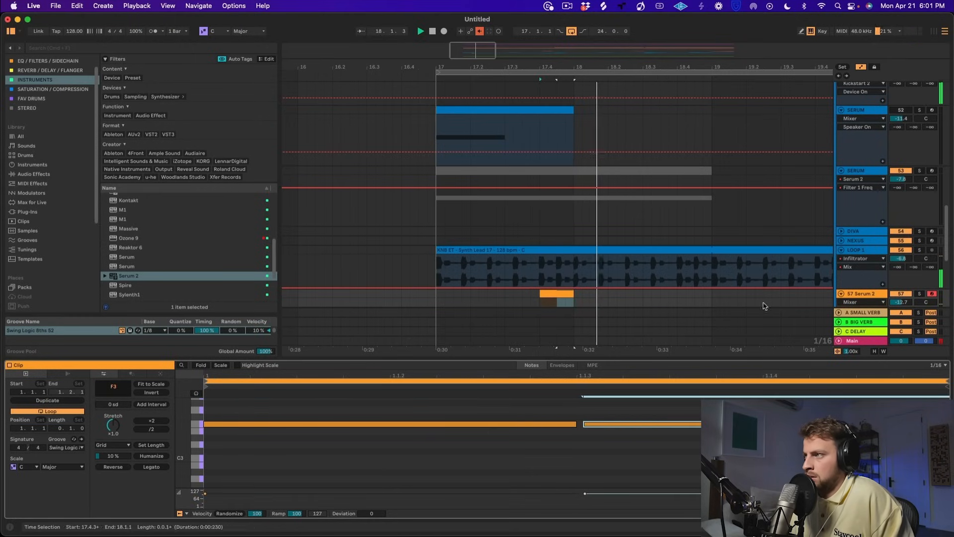
# - Reopen Serum 2 and audition the presets preceding Mellow, from BASS - ACID - Keep Tabs back to BASS - 808 - With It, against playback
pyautogui.click(853, 295)
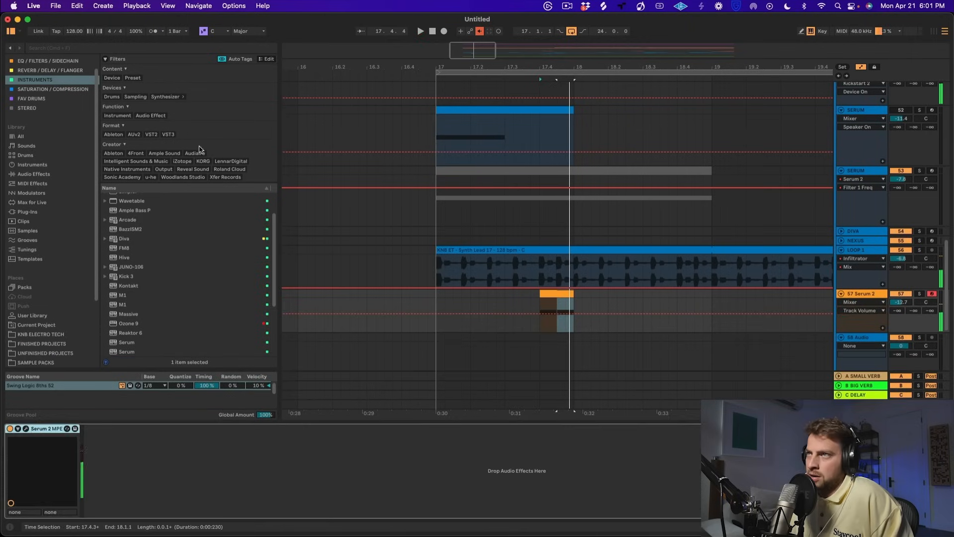
pyautogui.click(26, 429)
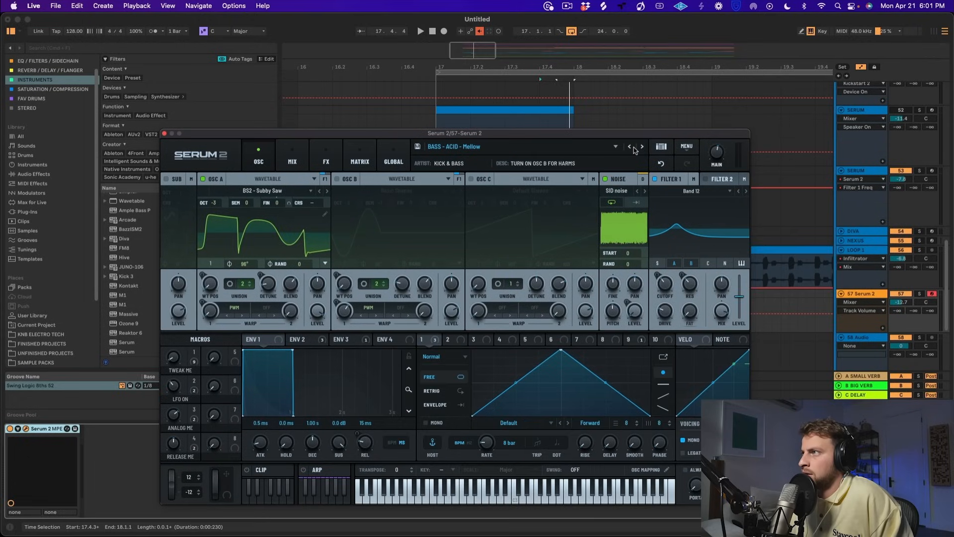
pyautogui.click(634, 149)
pyautogui.press('space')
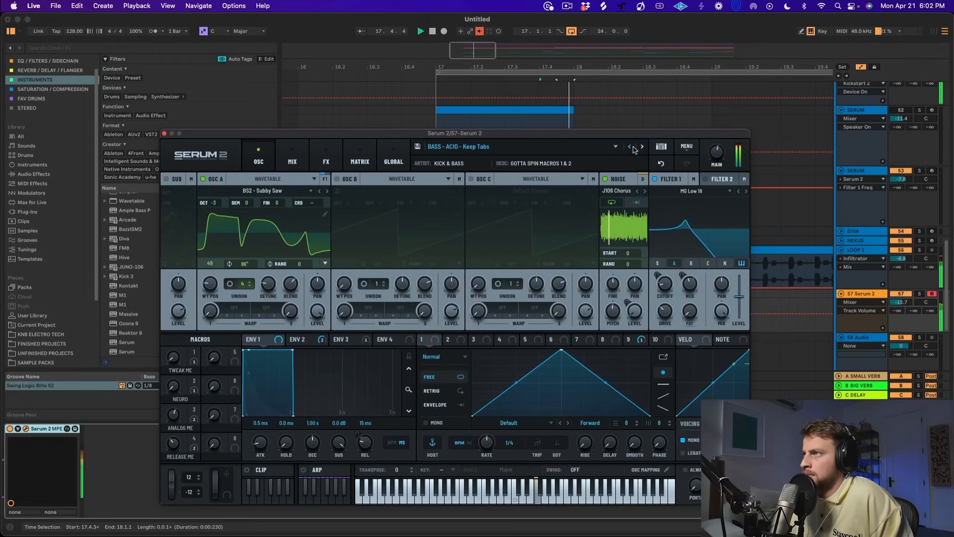
pyautogui.click(634, 148)
pyautogui.click(634, 149)
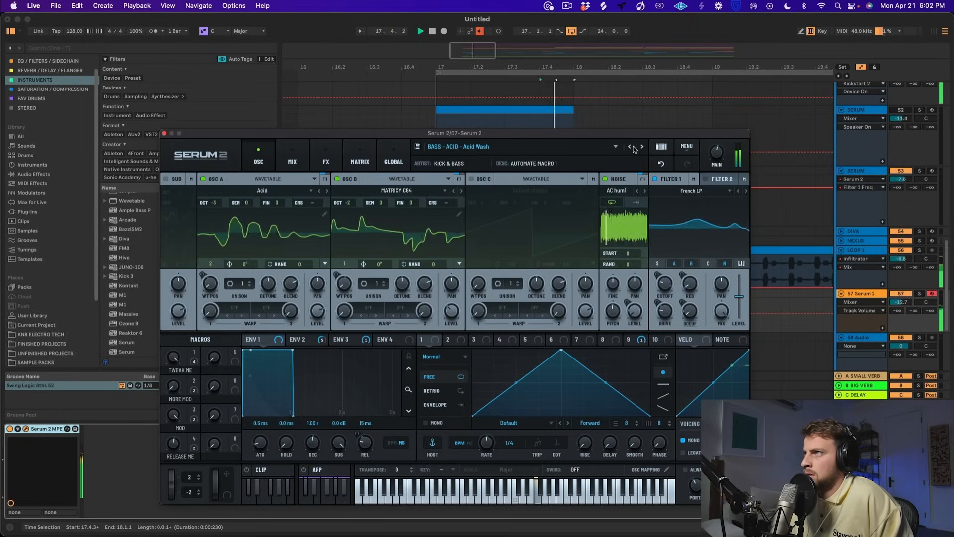
pyautogui.click(633, 149)
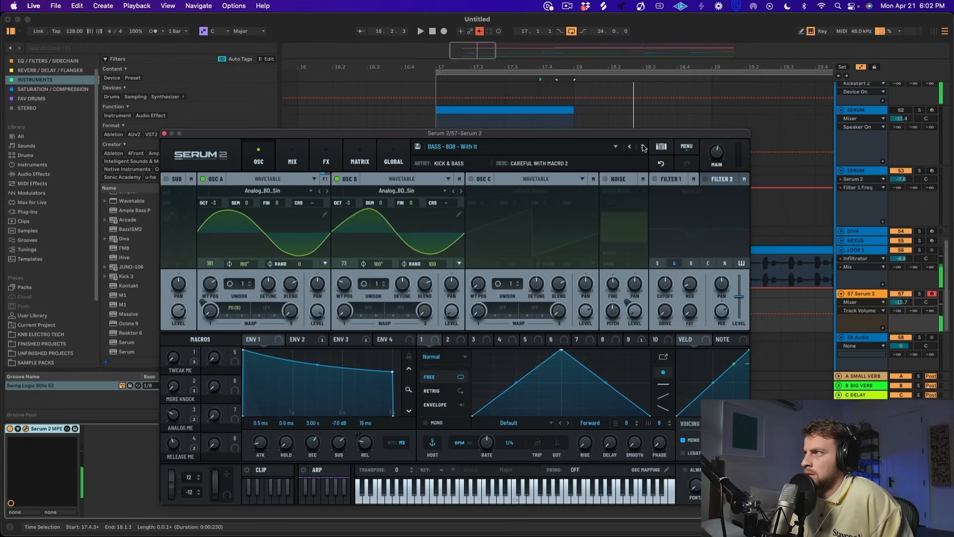
# - Step forward through the bass presets, settle on BASS - PLUCK - Aggro and close the synth window
pyautogui.click(643, 148)
pyautogui.click(643, 148)
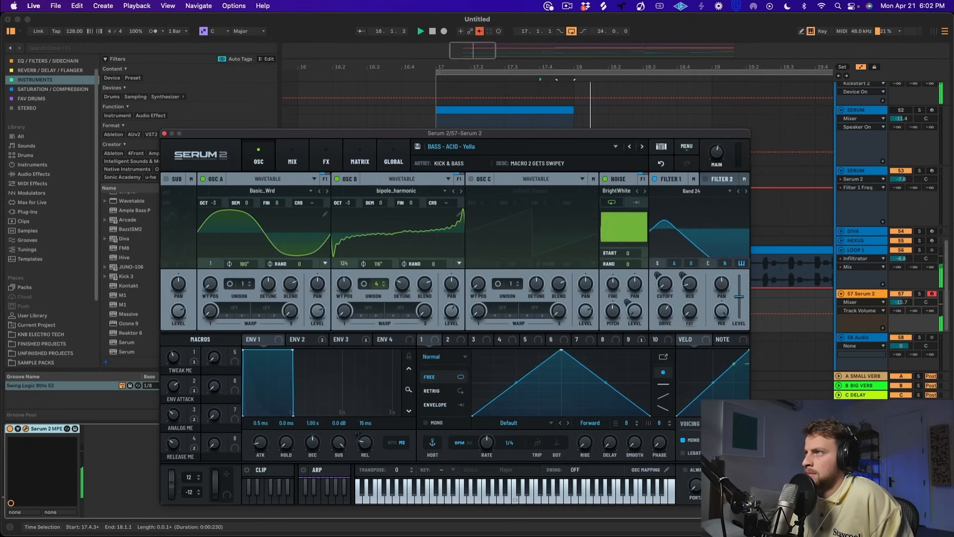
pyautogui.click(643, 148)
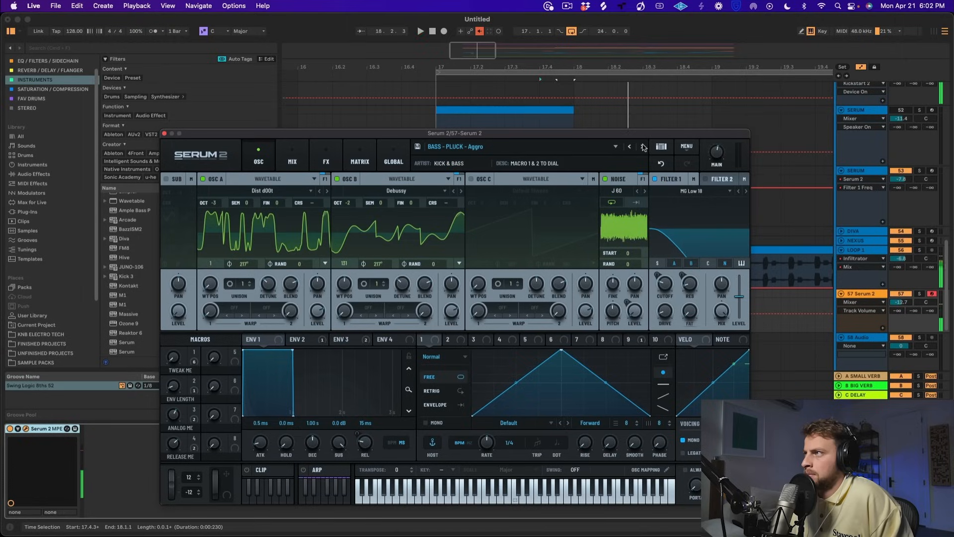
pyautogui.click(643, 148)
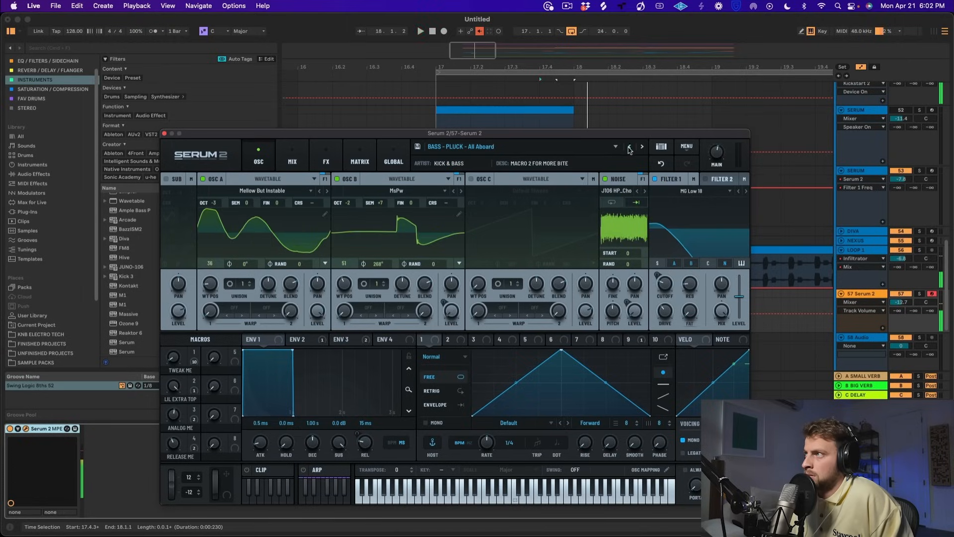
pyautogui.click(629, 147)
pyautogui.click(165, 133)
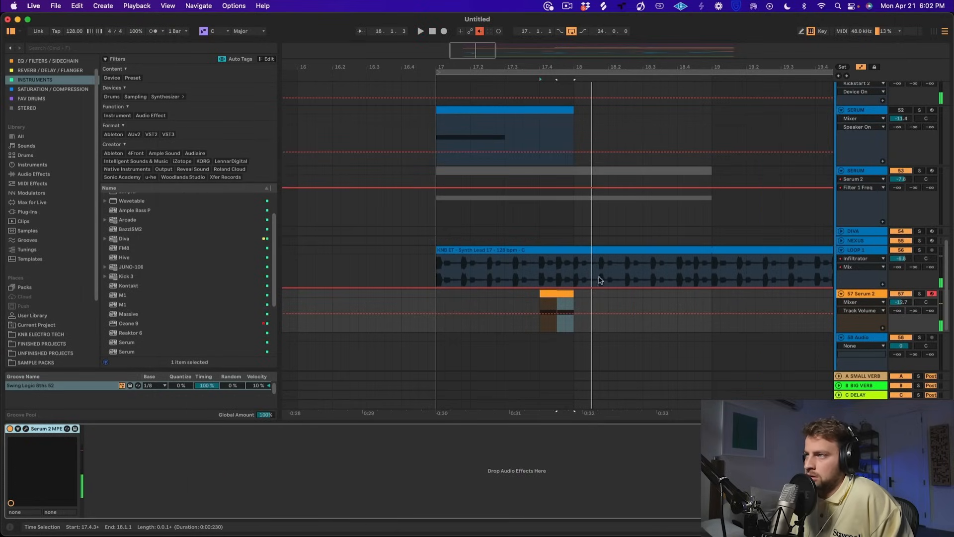
# - Duplicate the Serum 2 track together with its one-beat MIDI clip
pyautogui.click(446, 294)
pyautogui.scroll(-3, 565, 264)
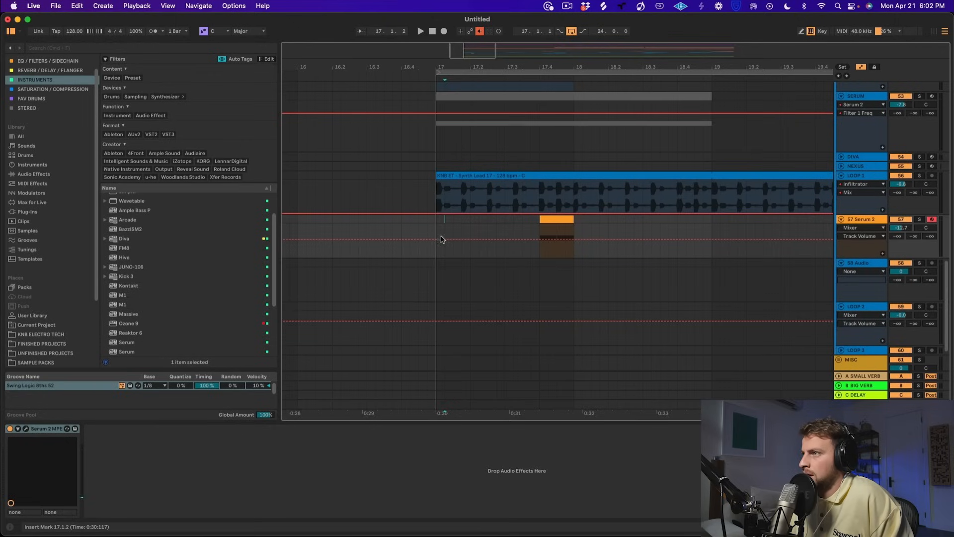
pyautogui.click(858, 262)
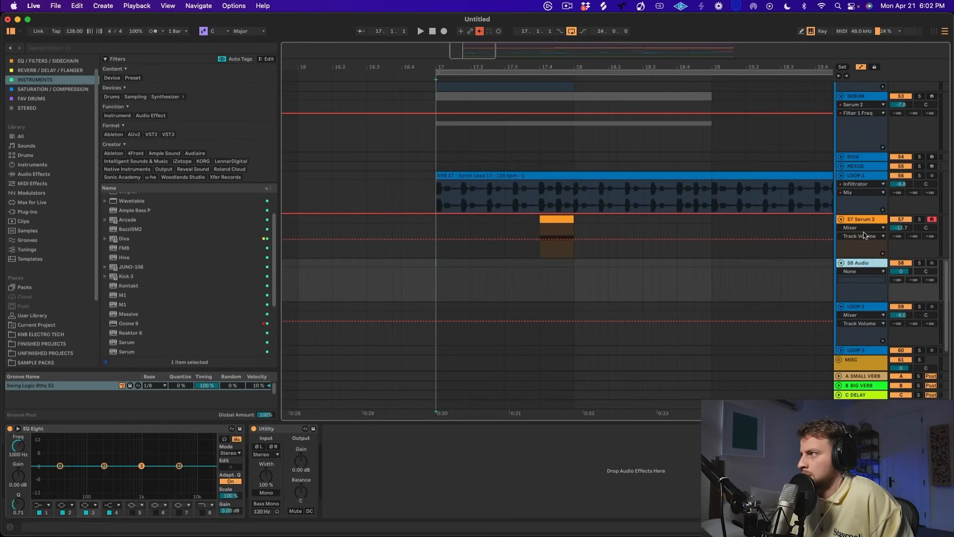
pyautogui.click(865, 235)
pyautogui.press('super+d')
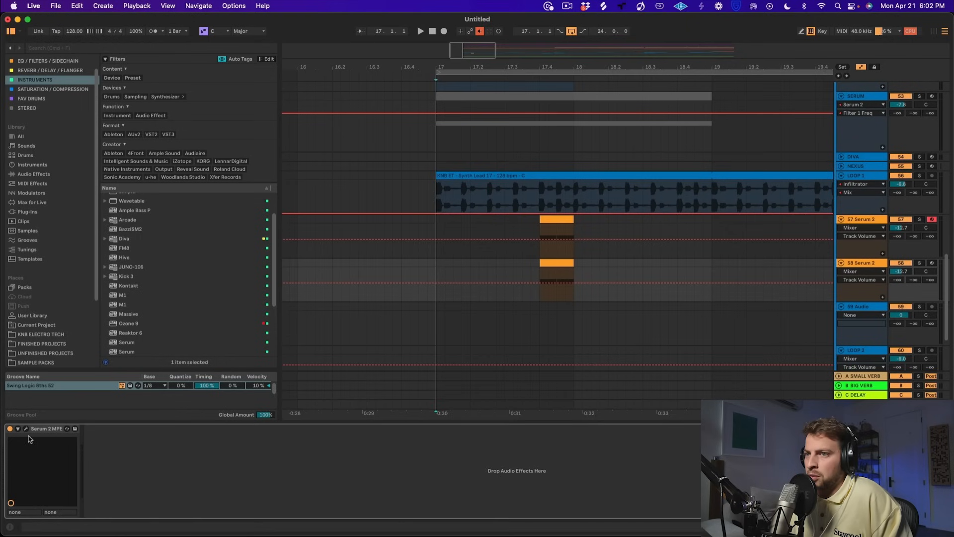
# - Open Serum 2 on the duplicated track and place its clip at bar 17, shortened to two sixteenths
pyautogui.click(26, 430)
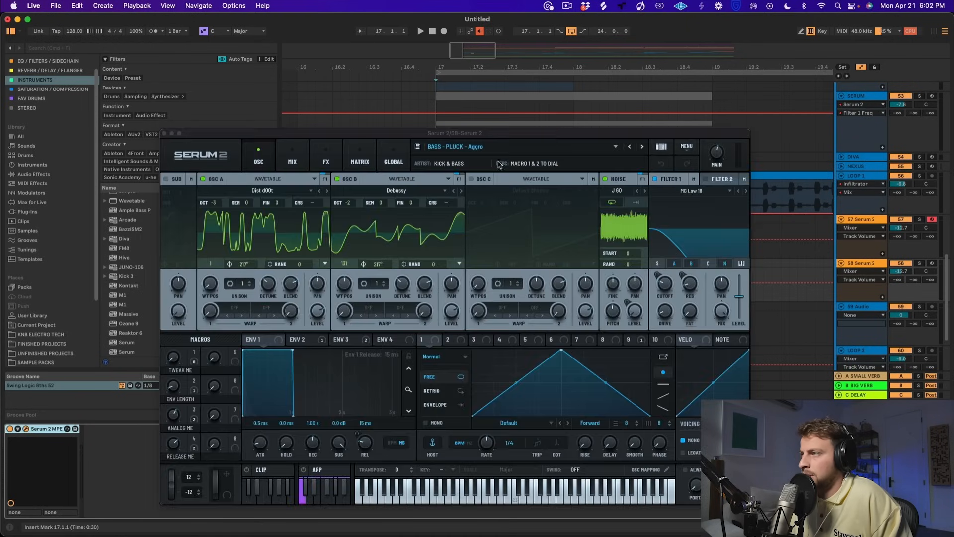
pyautogui.click(483, 145)
pyautogui.click(618, 143)
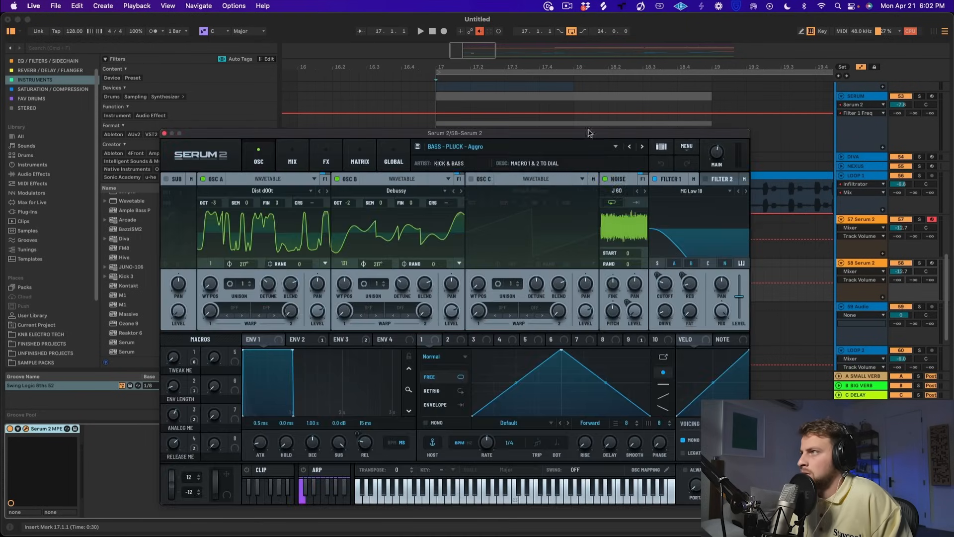
pyautogui.moveTo(583, 134); pyautogui.dragTo(572, 455)
pyautogui.moveTo(562, 264); pyautogui.dragTo(452, 268)
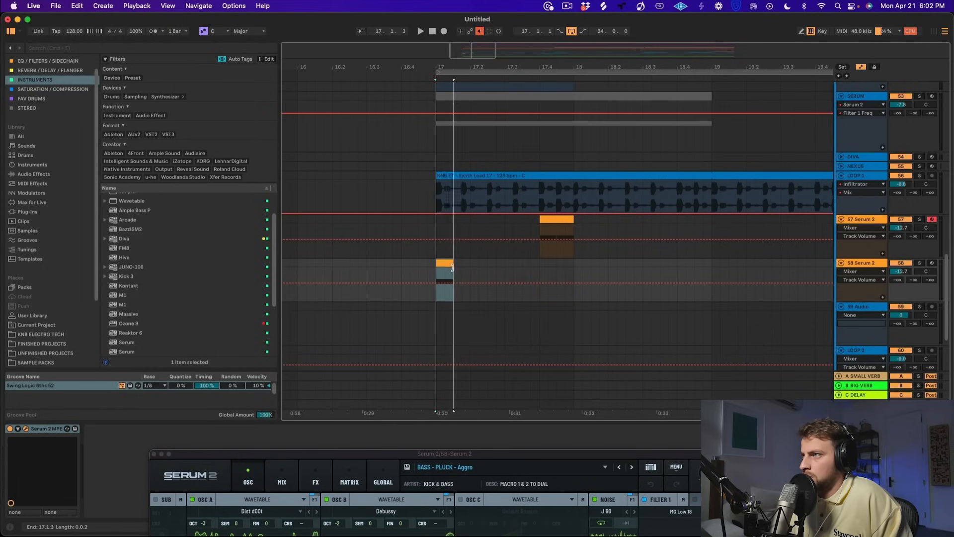
pyautogui.moveTo(504, 458); pyautogui.dragTo(486, 201)
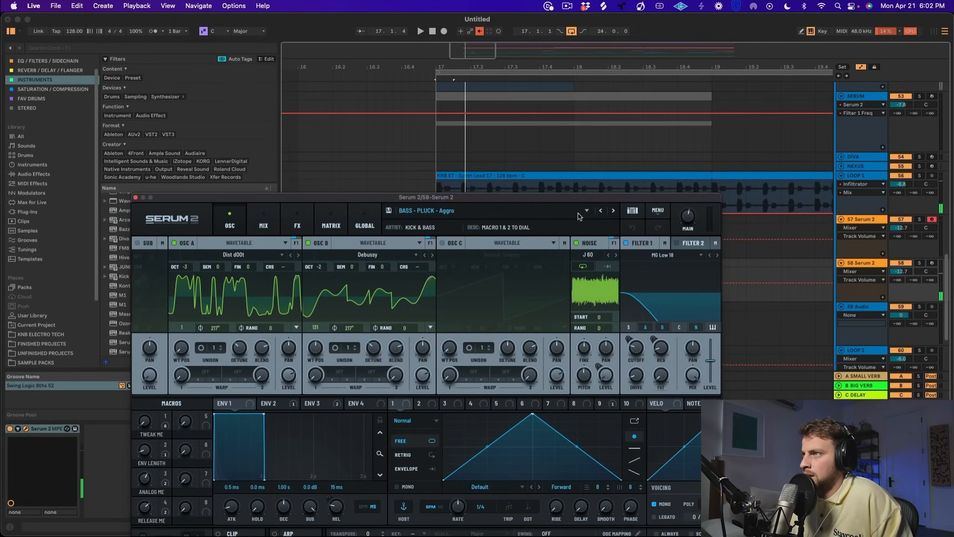
# - Load the BASS - PLUCK - Bodega preset on the 58 Serum 2 track and raise its volume to -5.9 dB
pyautogui.click(871, 264)
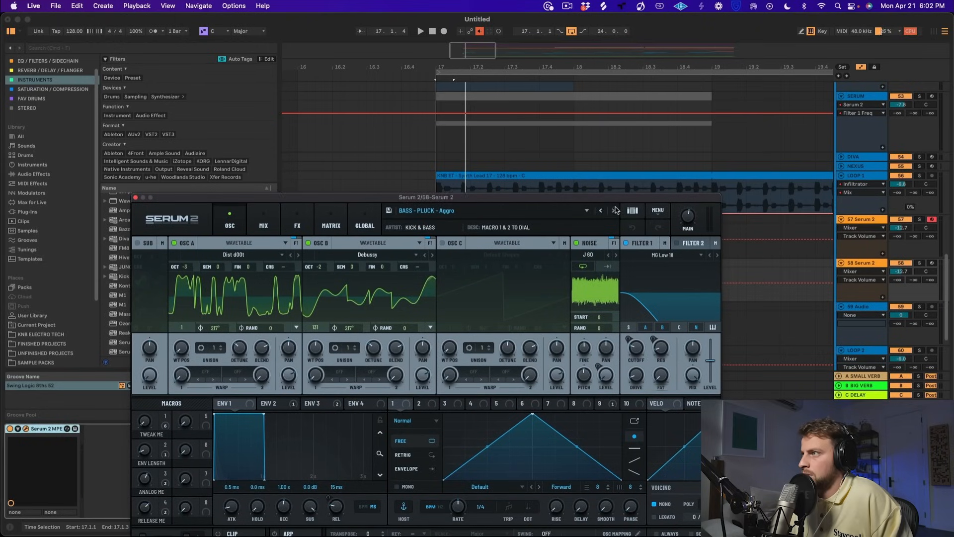
pyautogui.click(615, 210)
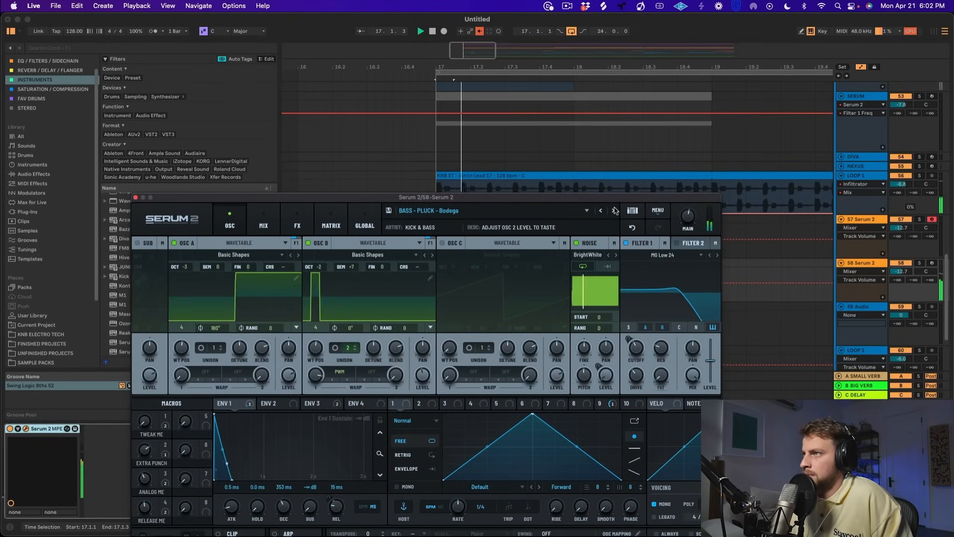
pyautogui.click(615, 210)
pyautogui.click(601, 211)
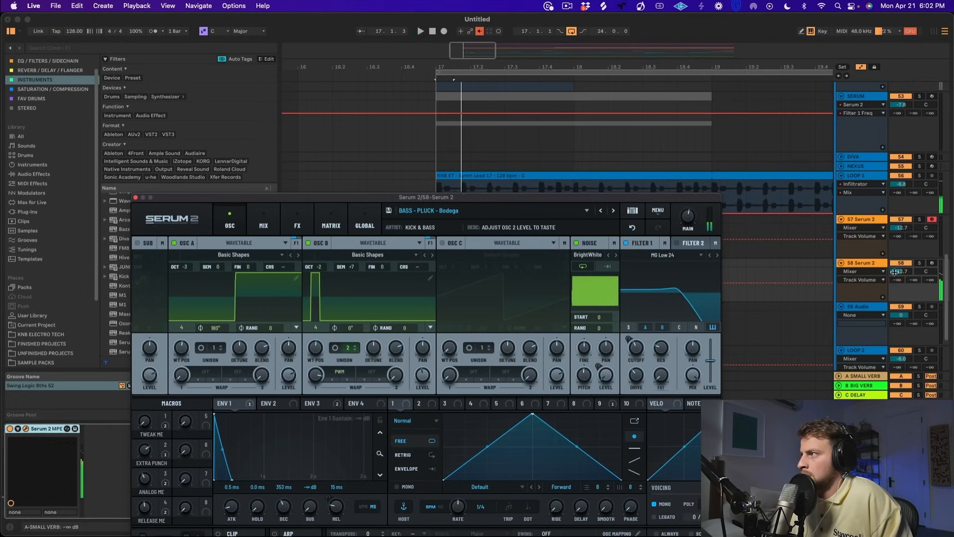
pyautogui.moveTo(901, 271); pyautogui.dragTo(901, 264)
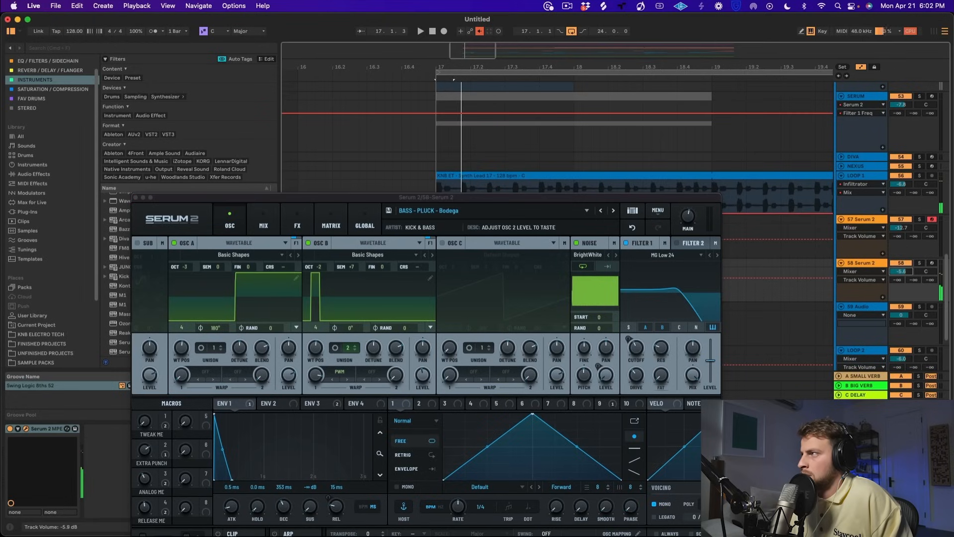
# - Audition the presets after Bodega against playback and settle on BASS - PLUCK - Candlestick
pyautogui.click(615, 210)
pyautogui.click(615, 211)
pyautogui.press('space')
pyautogui.press('space')
pyautogui.press('space')
pyautogui.click(602, 211)
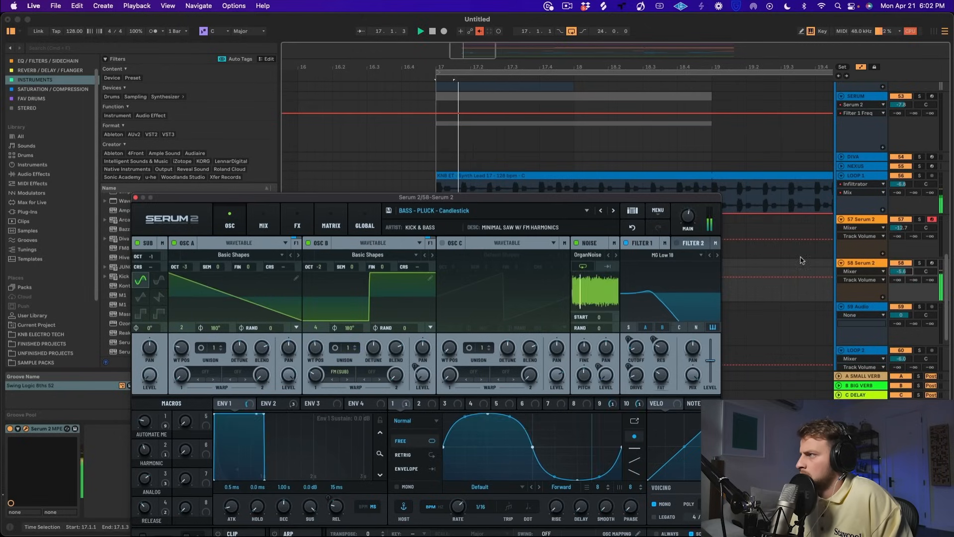
pyautogui.press('space')
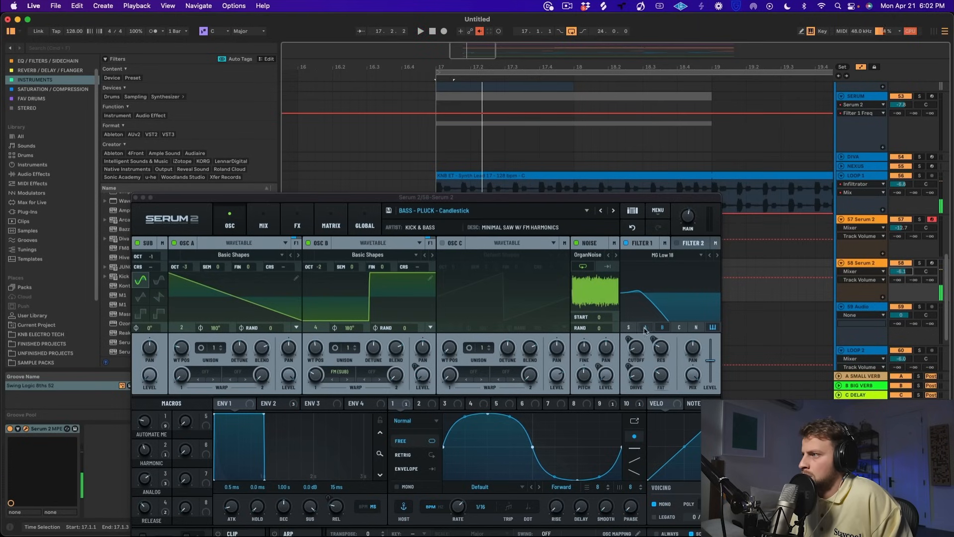
# - Adjust the Filter 1 cutoff of the Candlestick patch, close the synth window and play the fill from bar 16
pyautogui.click(645, 327)
pyautogui.moveTo(632, 252); pyautogui.dragTo(632, 314)
pyautogui.press('space')
pyautogui.press('space')
pyautogui.press('space')
pyautogui.click(298, 135)
pyautogui.press('space')
pyautogui.press('space')
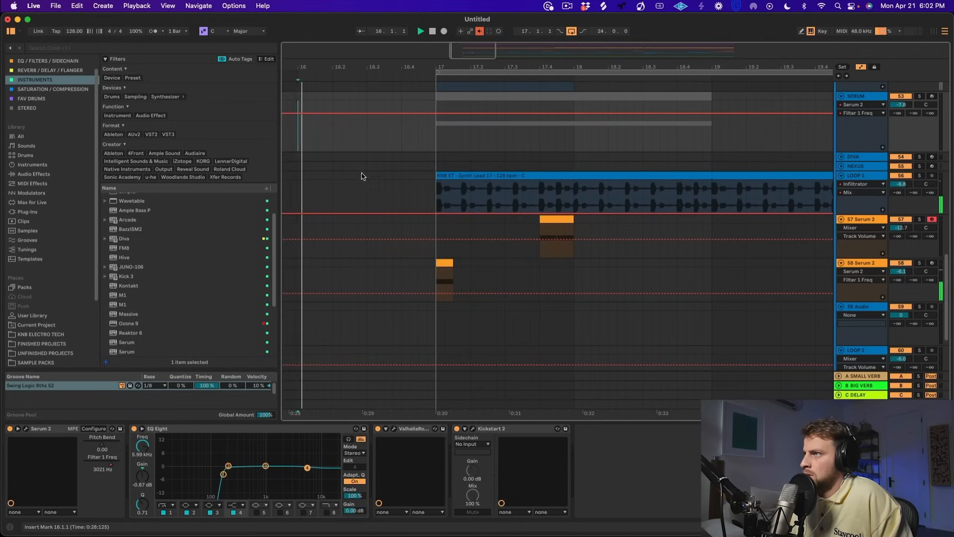
pyautogui.press('space')
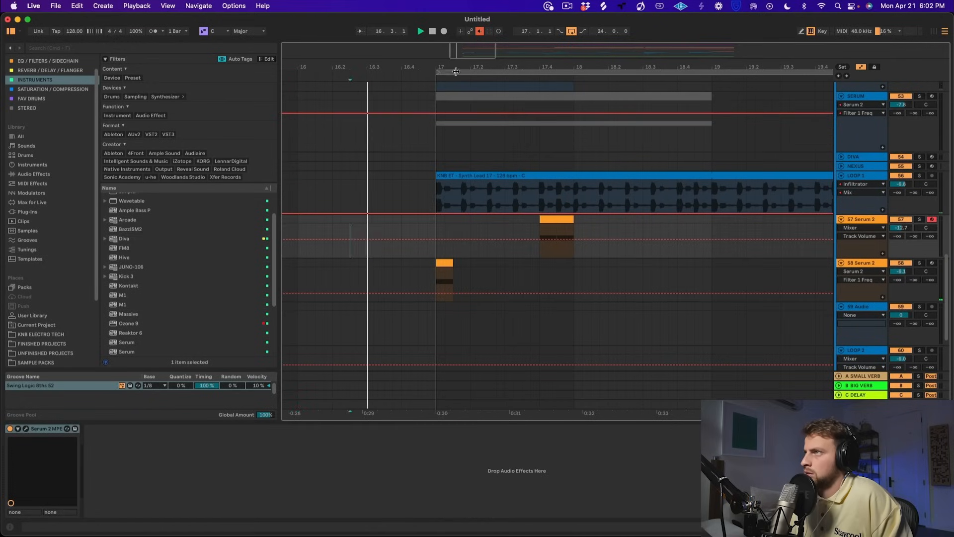
# - Select two bars from bar 17 on the 58 Serum 2 track and duplicate the section four times
pyautogui.scroll(-5, 486, 279)
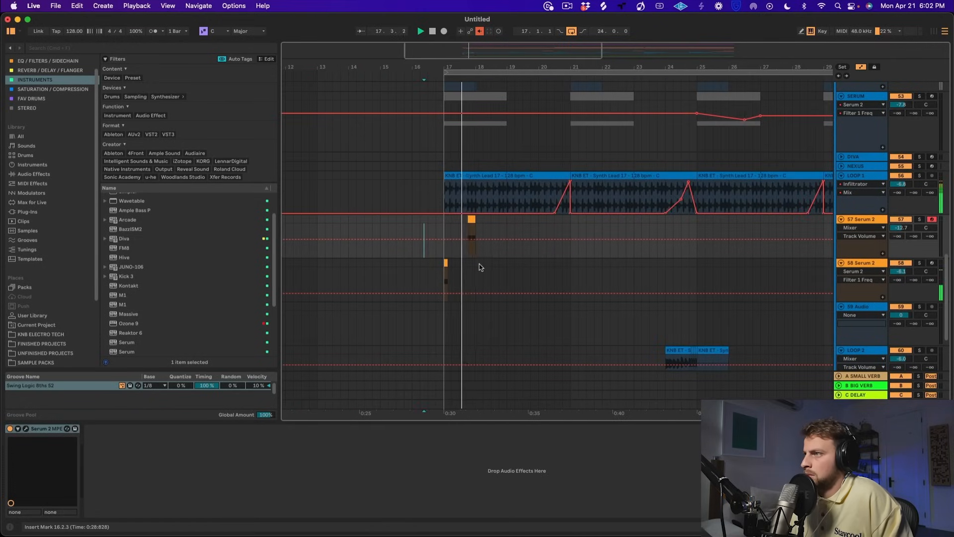
pyautogui.moveTo(475, 267); pyautogui.dragTo(445, 265)
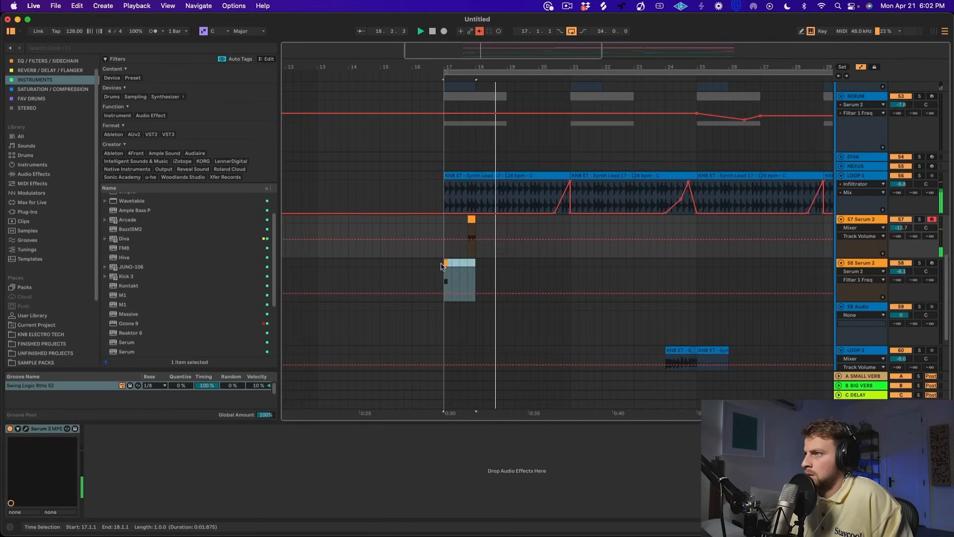
pyautogui.click(135, 166)
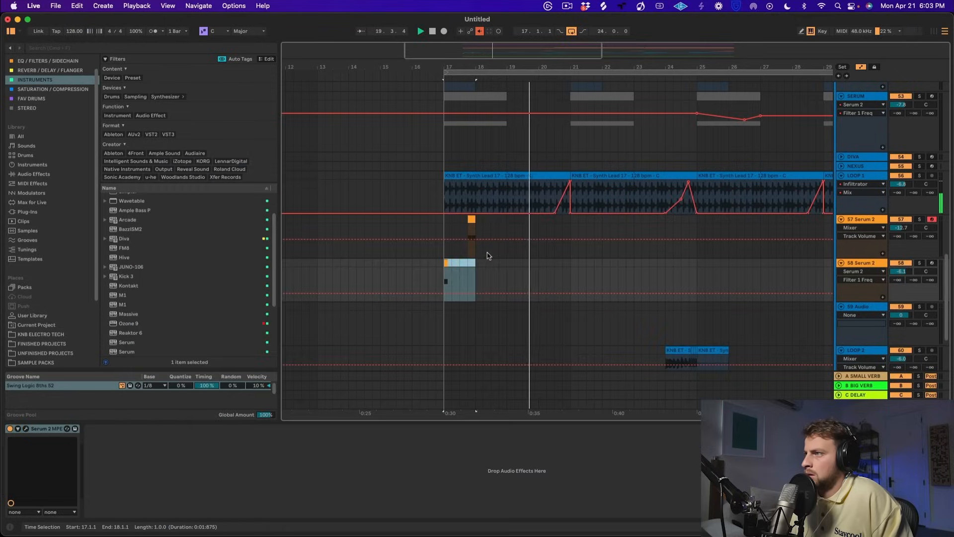
pyautogui.moveTo(507, 264); pyautogui.dragTo(436, 273)
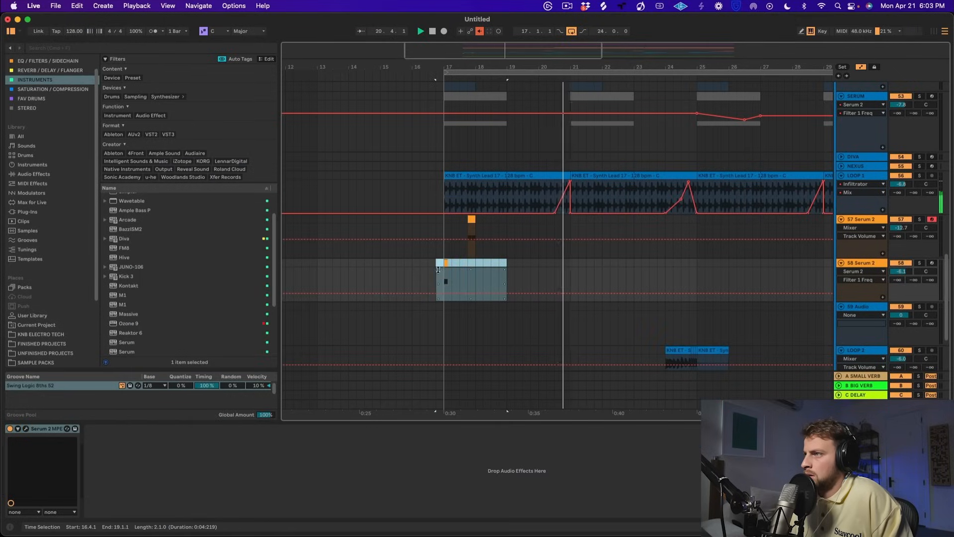
pyautogui.press('space')
pyautogui.click(498, 264)
pyautogui.moveTo(506, 266); pyautogui.dragTo(446, 273)
pyautogui.click(448, 272)
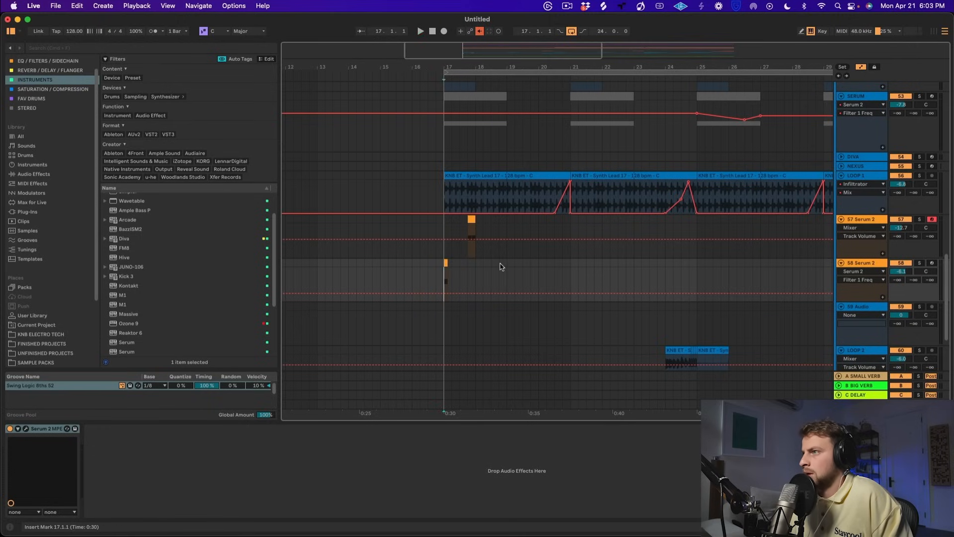
pyautogui.moveTo(504, 267); pyautogui.dragTo(441, 273)
pyautogui.press('super+d')
pyautogui.press('super+d')
pyautogui.press('super+d')
pyautogui.press('super+d')
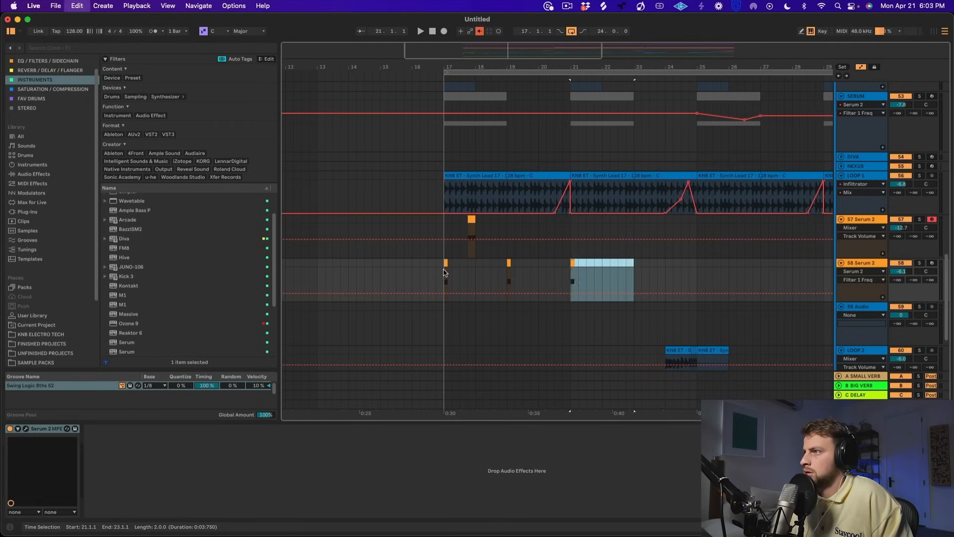
# - Duplicate the two-bar section from bar 17 on the 57 Serum 2 track four times and play both fills together
pyautogui.moveTo(500, 223); pyautogui.dragTo(437, 228)
pyautogui.press('super+d')
pyautogui.press('super+d')
pyautogui.press('super+d')
pyautogui.press('super+d')
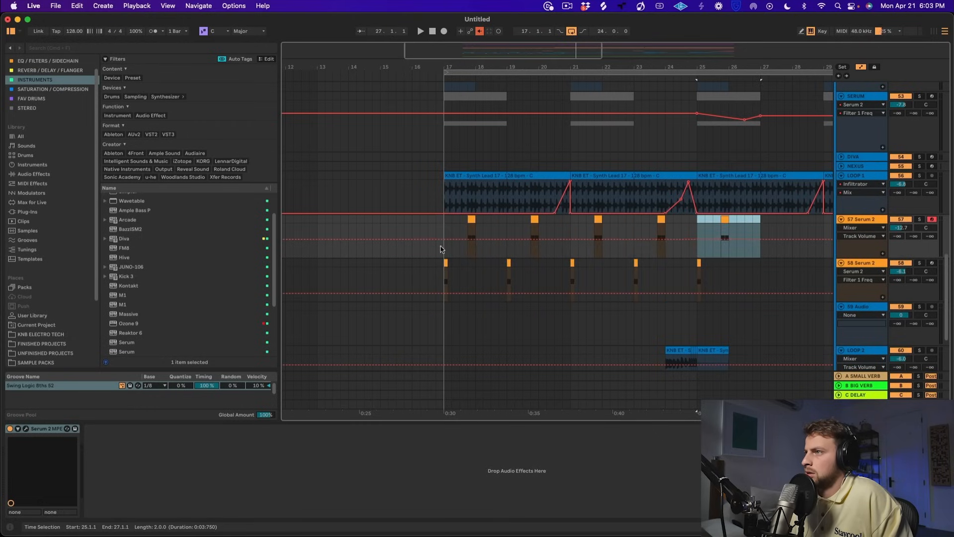
pyautogui.click(442, 249)
pyautogui.press('space')
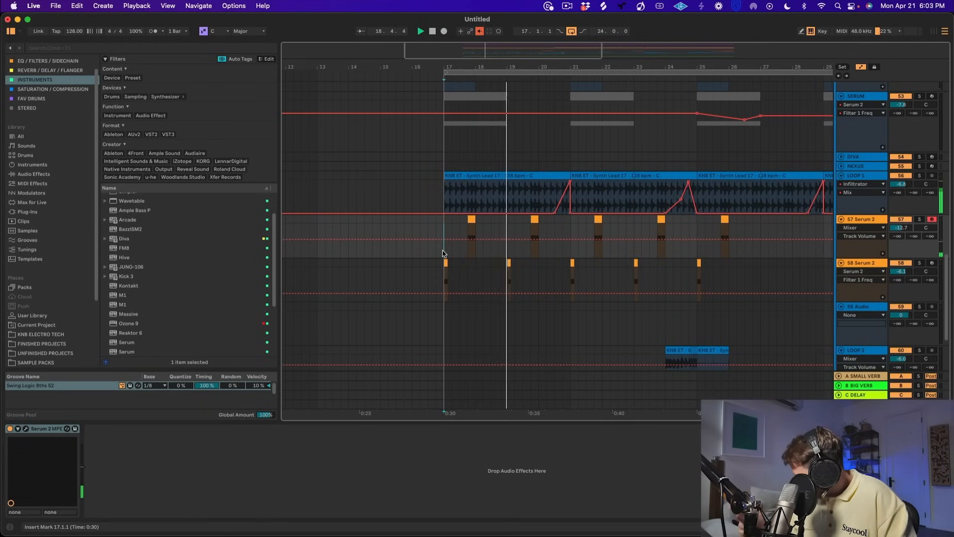
# - Add an EQ Eight to the 58 Serum 2 track and set its first band to a low cut
pyautogui.click(864, 265)
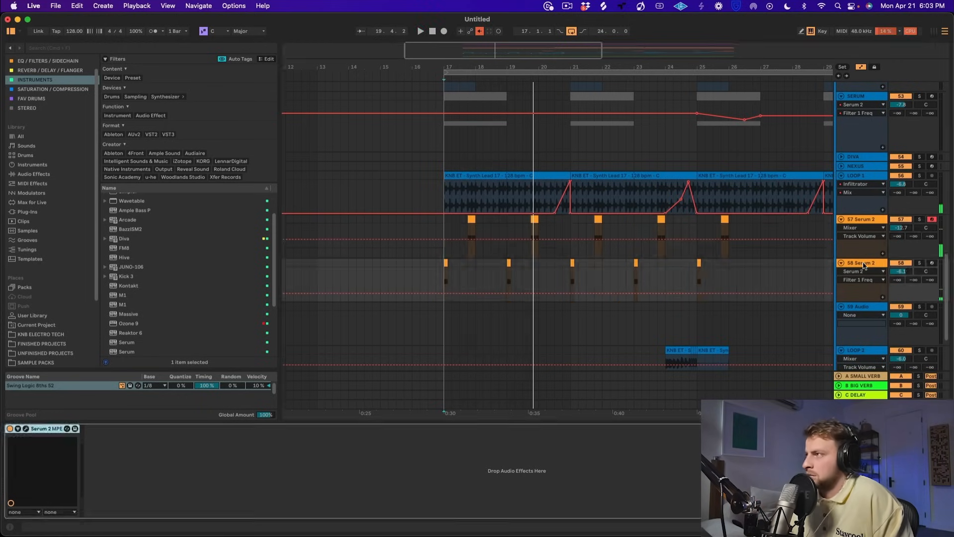
pyautogui.click(75, 62)
pyautogui.click(138, 87)
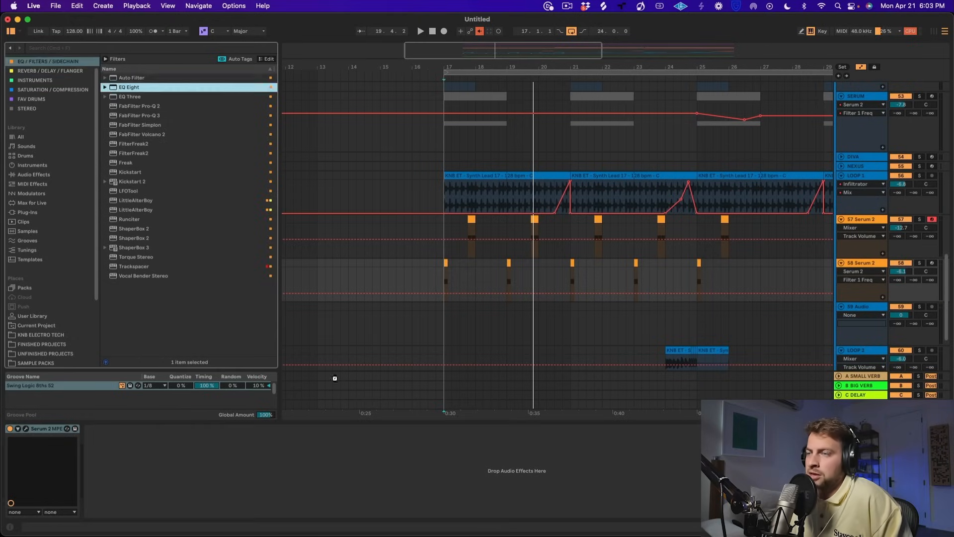
pyautogui.press('Return')
pyautogui.click(122, 505)
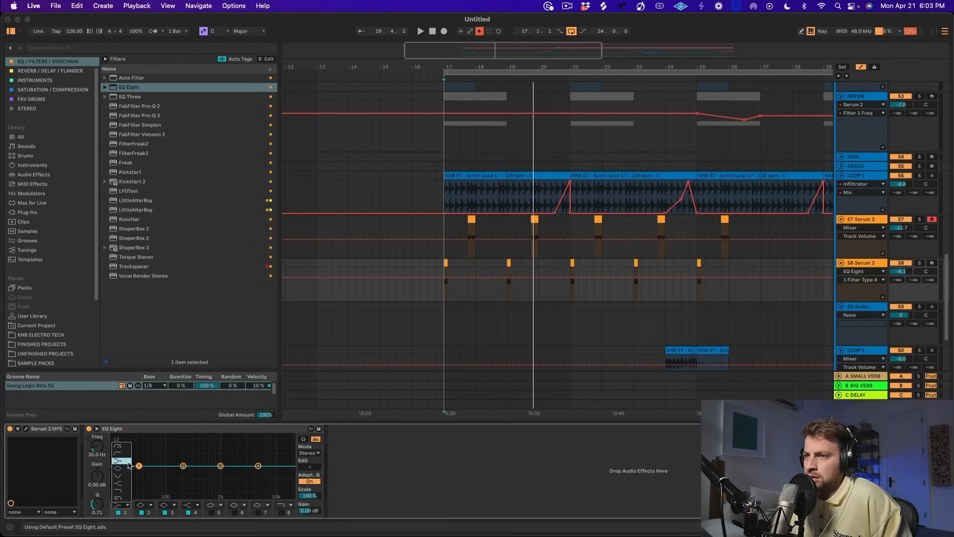
pyautogui.click(128, 453)
# - Cut the bass fill's low end and boost EQ Eight band 3 by 4.59 dB at 1.11 kHz against playback
pyautogui.press('space')
pyautogui.moveTo(139, 466); pyautogui.dragTo(223, 456)
pyautogui.press('space')
pyautogui.press('space')
pyautogui.press('space')
pyautogui.press('space')
pyautogui.press('space')
pyautogui.press('space')
pyautogui.press('space')
# - Reopen Serum 2 on track 58, tweak the AUTOMATE ME macro against playback and close the synth window
pyautogui.click(25, 429)
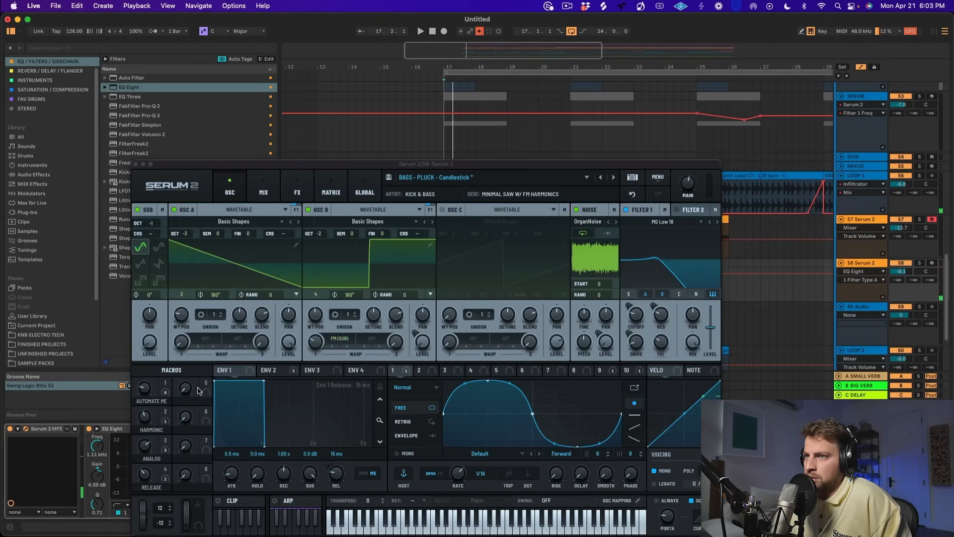
pyautogui.press('space')
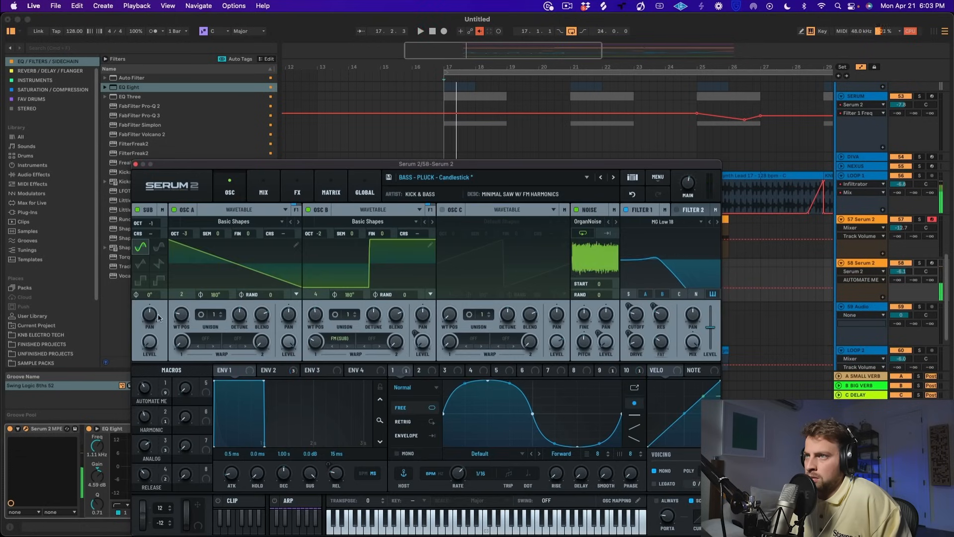
pyautogui.press('space')
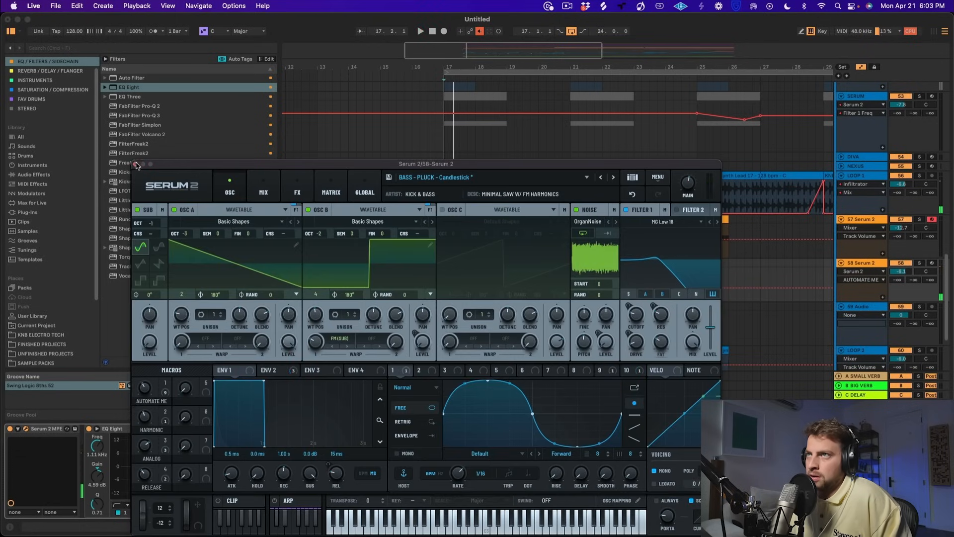
pyautogui.click(136, 165)
# - Search the whole library for WESTEND VOCALS and add the WESTEND VOCALS-1-1.adg rack to the 58 Serum 2 track
pyautogui.click(71, 51)
pyautogui.write('WESTEND VOCALS')
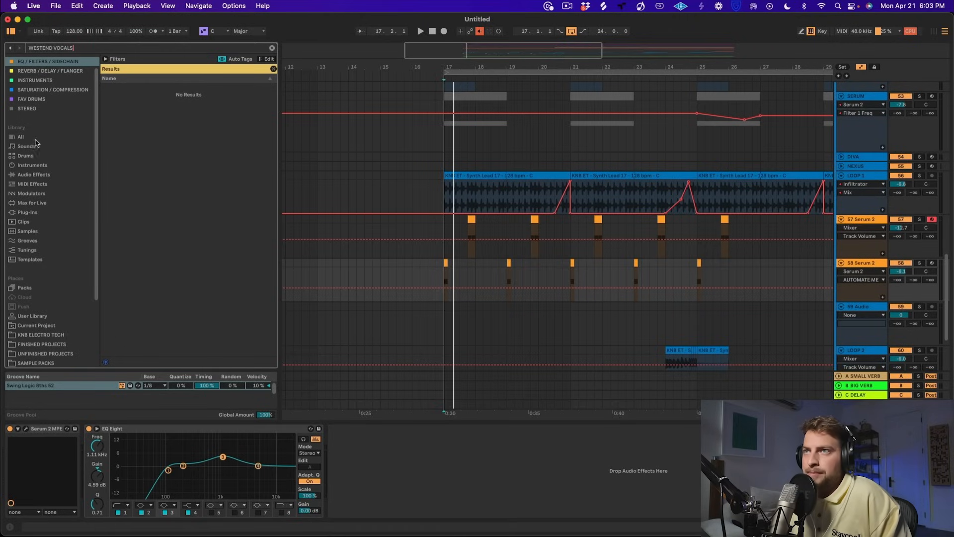
pyautogui.scroll(-3, 30, 235)
pyautogui.click(20, 108)
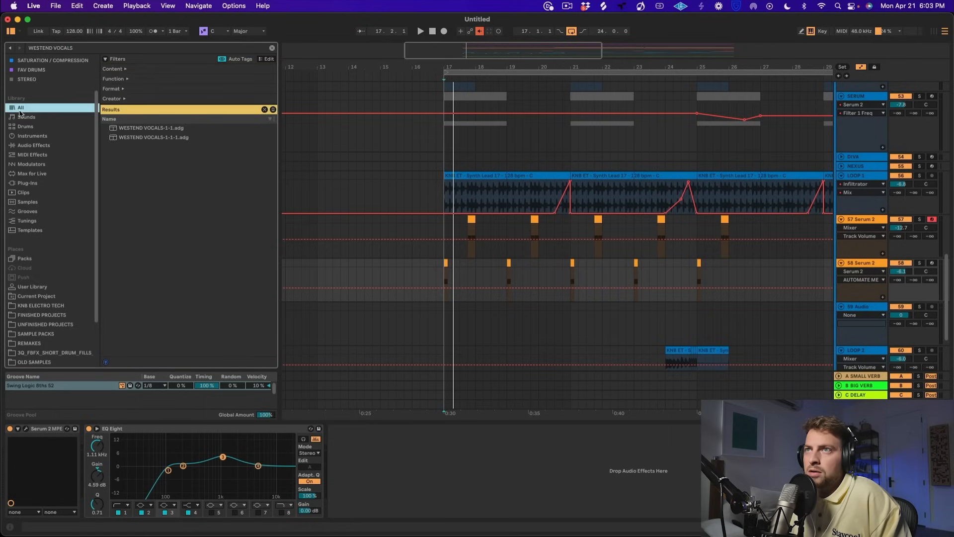
pyautogui.click(115, 129)
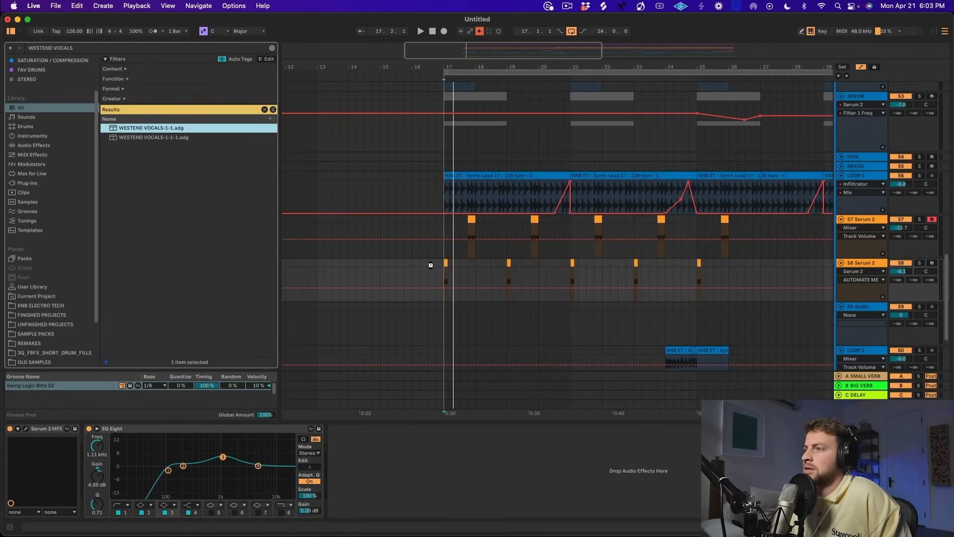
pyautogui.moveTo(436, 262); pyautogui.dragTo(436, 262)
# - Lower the 58 Serum 2 track's volume to -11.7 dB during playback
pyautogui.press('space')
pyautogui.click(878, 271)
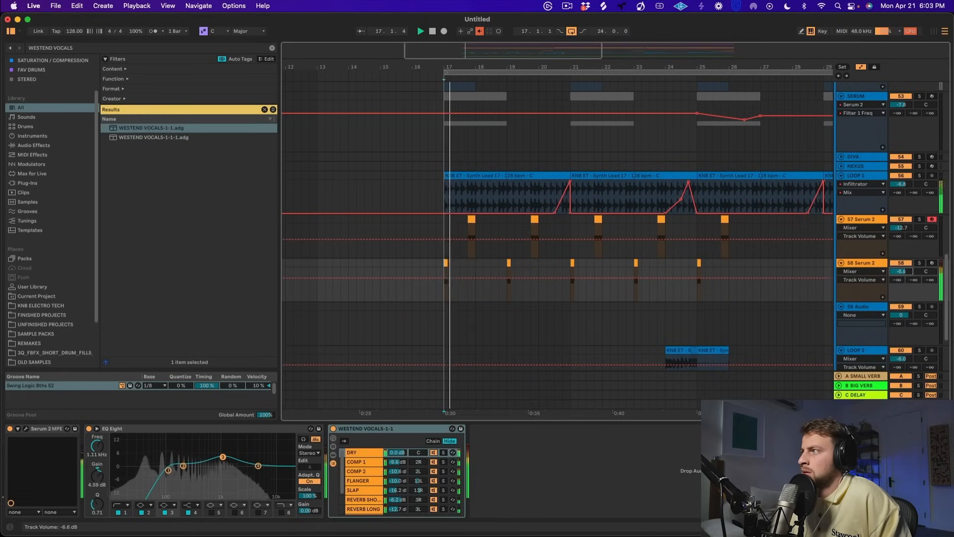
pyautogui.click(865, 263)
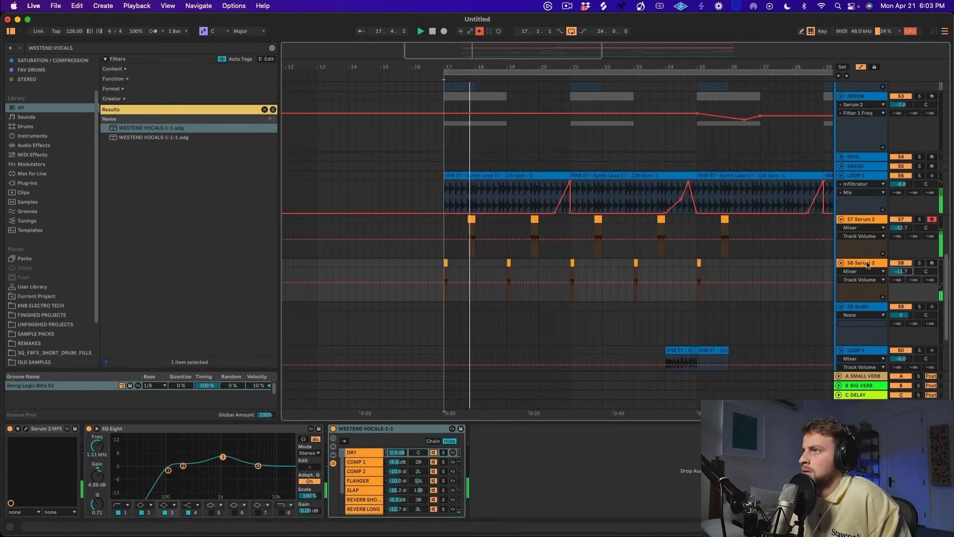
# - Solo LOOP 1, compare it with Kickstart 2 off and on, and open the Kickstart 2 window
pyautogui.click(920, 175)
pyautogui.click(879, 175)
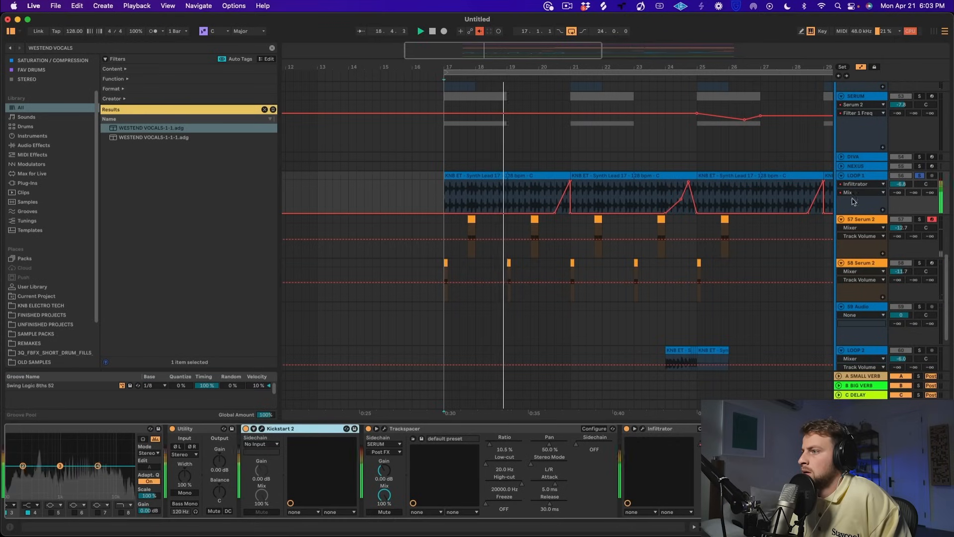
pyautogui.click(244, 429)
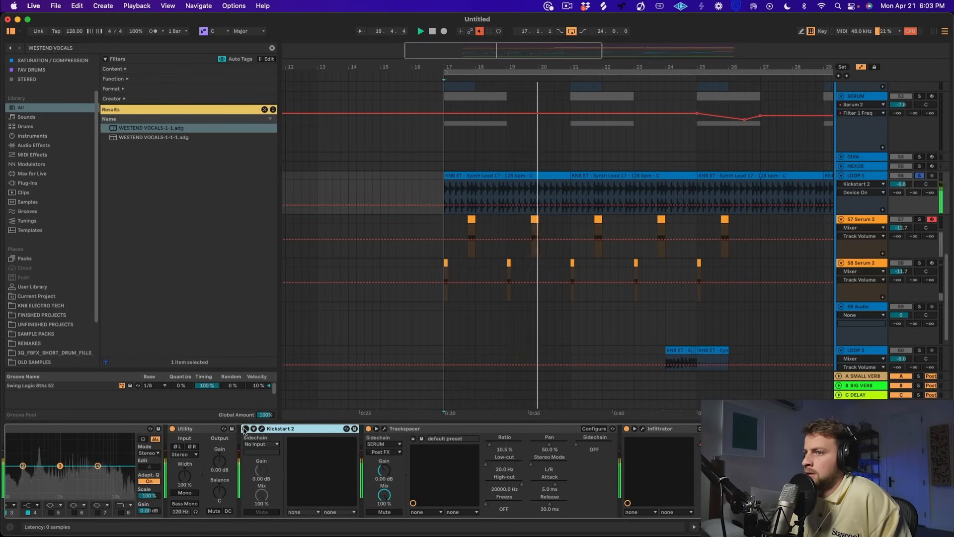
pyautogui.click(244, 428)
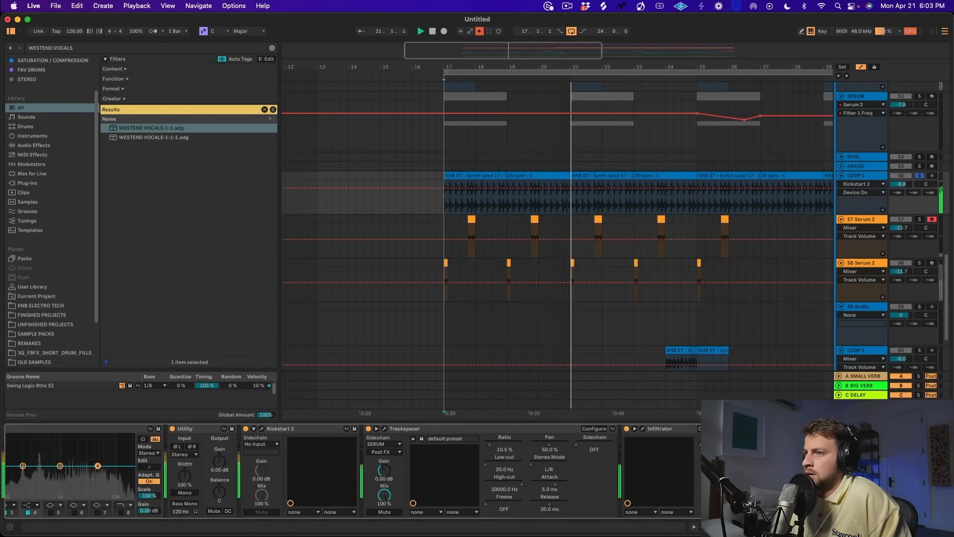
pyautogui.click(262, 429)
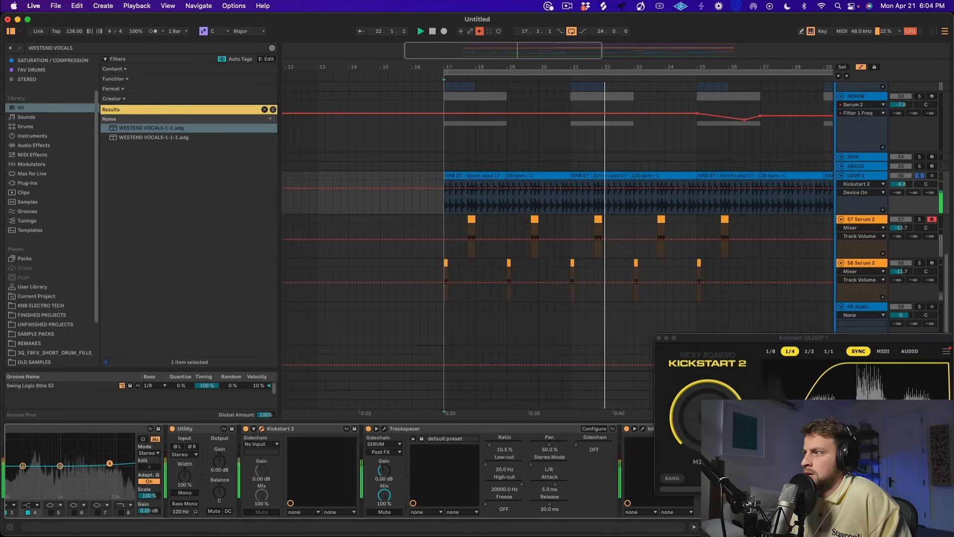
# - Unsolo LOOP 1 and set its track volume to -9.7 dB
pyautogui.click(914, 182)
pyautogui.moveTo(911, 183); pyautogui.dragTo(905, 185)
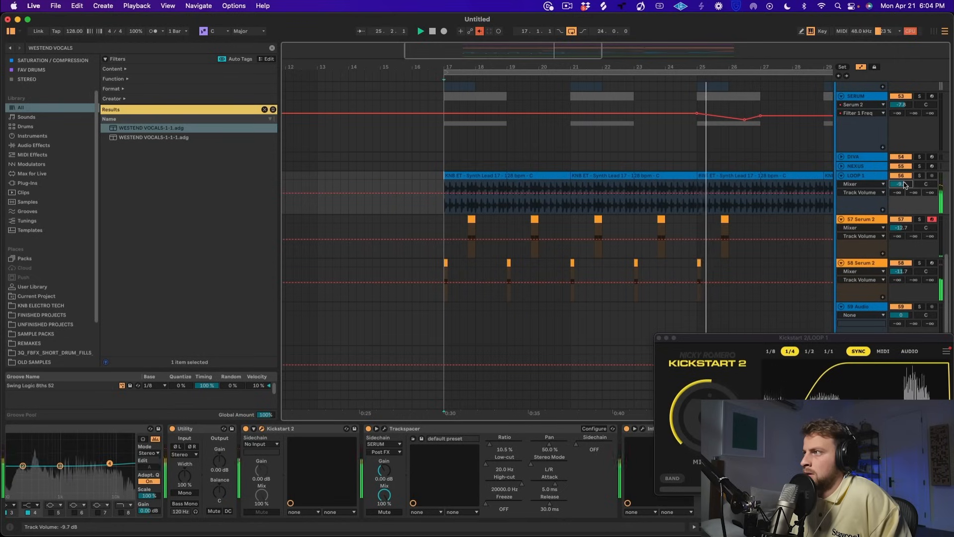
# - Duplicate the Serum 2 fill clips on tracks 57 and 58 so they repeat up to bar 41
pyautogui.click(698, 264)
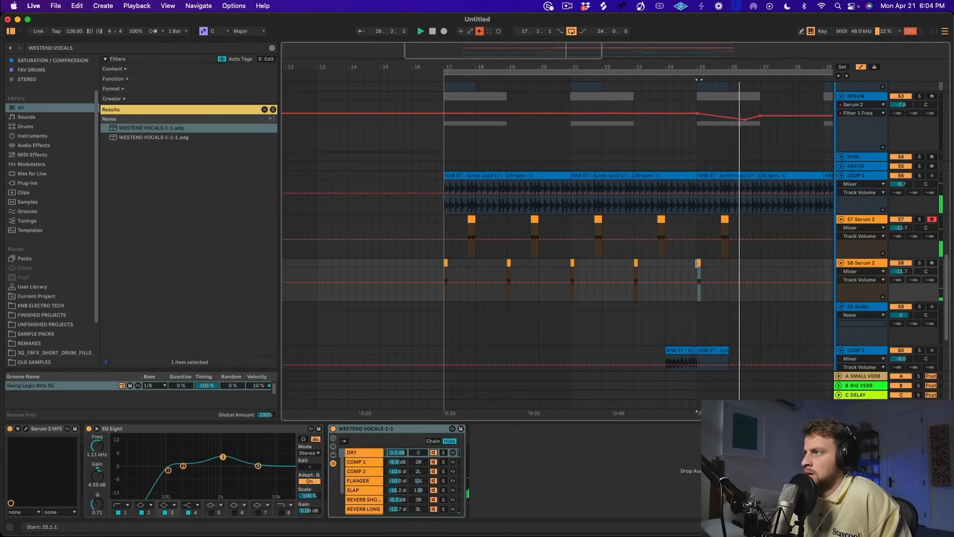
pyautogui.moveTo(698, 263); pyautogui.dragTo(444, 220)
pyautogui.press('super+d')
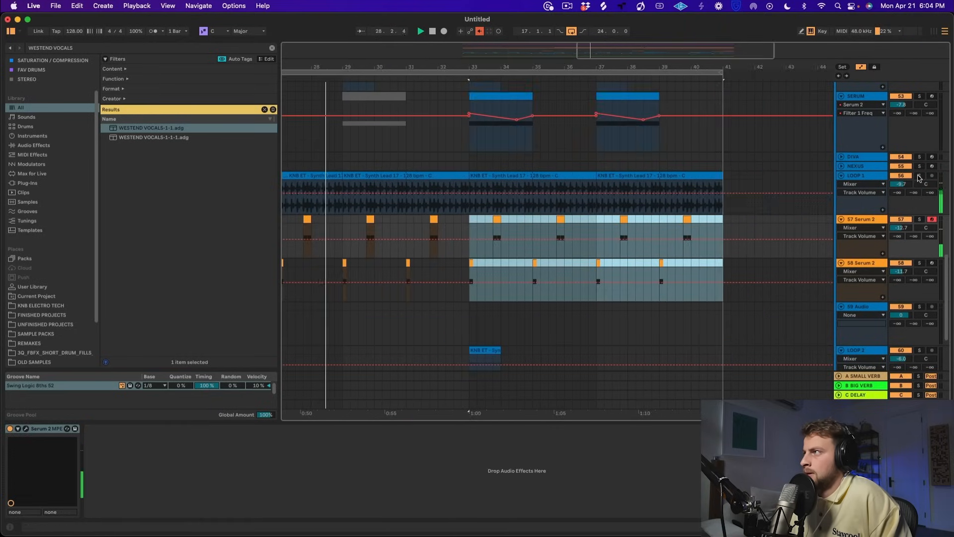
# - Mute and unmute LOOP 1 during playback to compare the mix with and without it, and stop playback
pyautogui.click(888, 175)
pyautogui.click(900, 176)
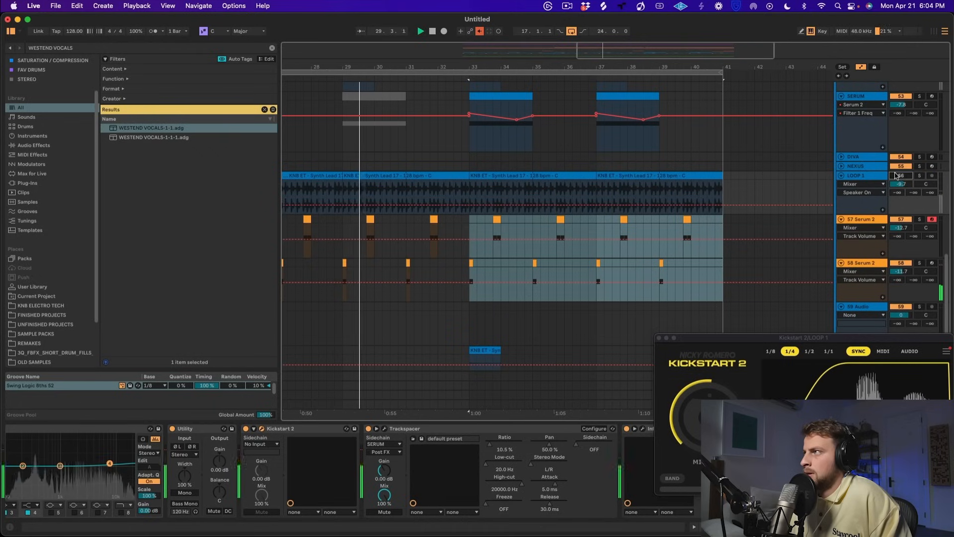
pyautogui.click(900, 175)
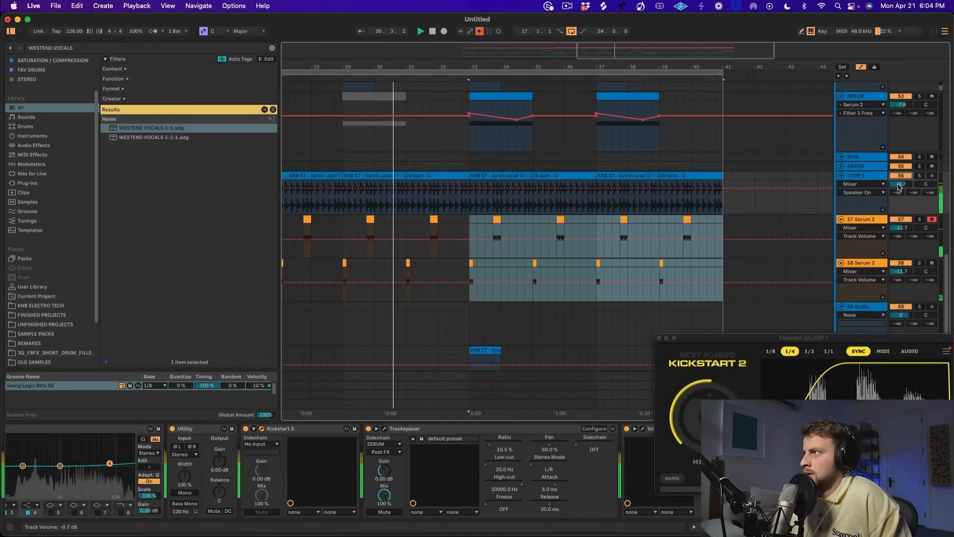
pyautogui.press('space')
# - Set the warp mode of the first Synth Lead 17 clip on LOOP 1 to Beats with a transient envelope of 100
pyautogui.doubleClick(870, 176)
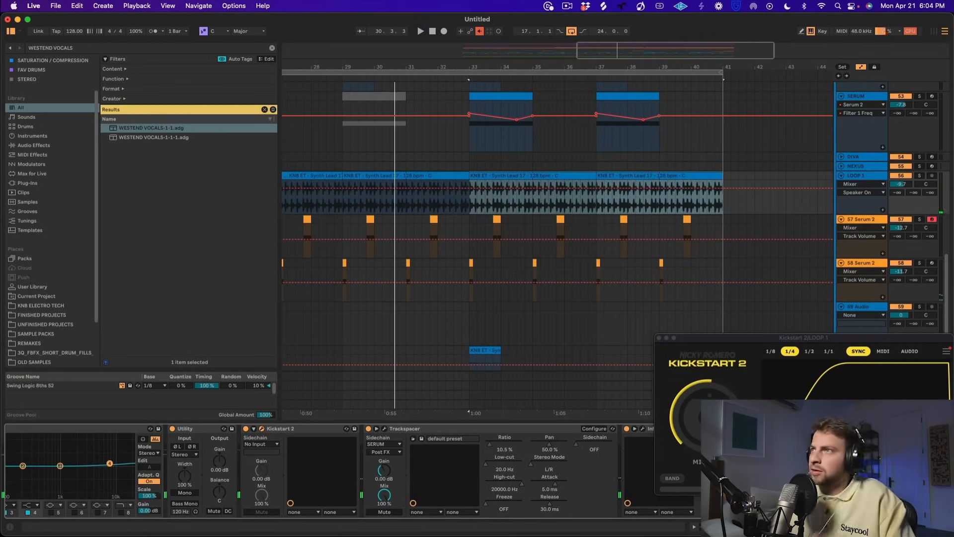
pyautogui.scroll(-6, 377, 149)
pyautogui.click(469, 175)
pyautogui.doubleClick(468, 176)
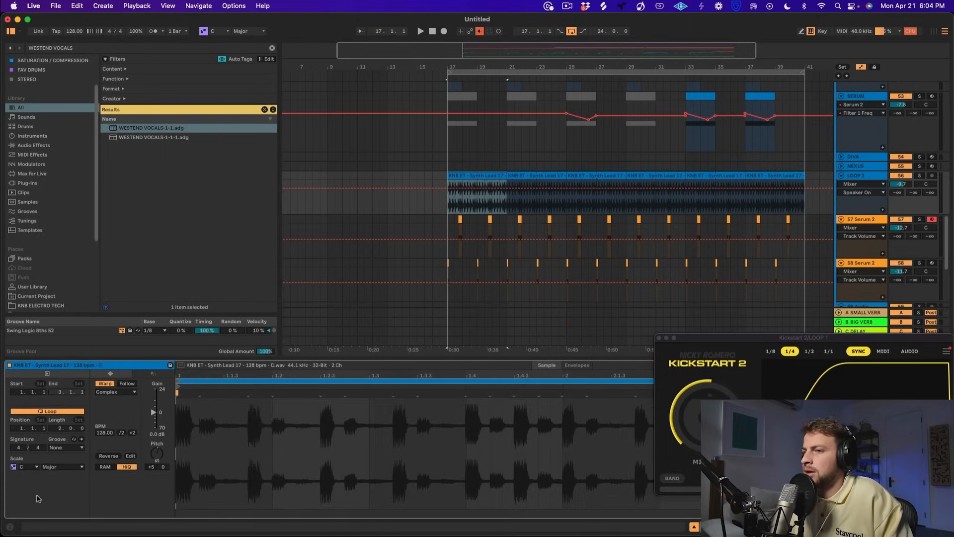
pyautogui.click(107, 393)
pyautogui.click(108, 394)
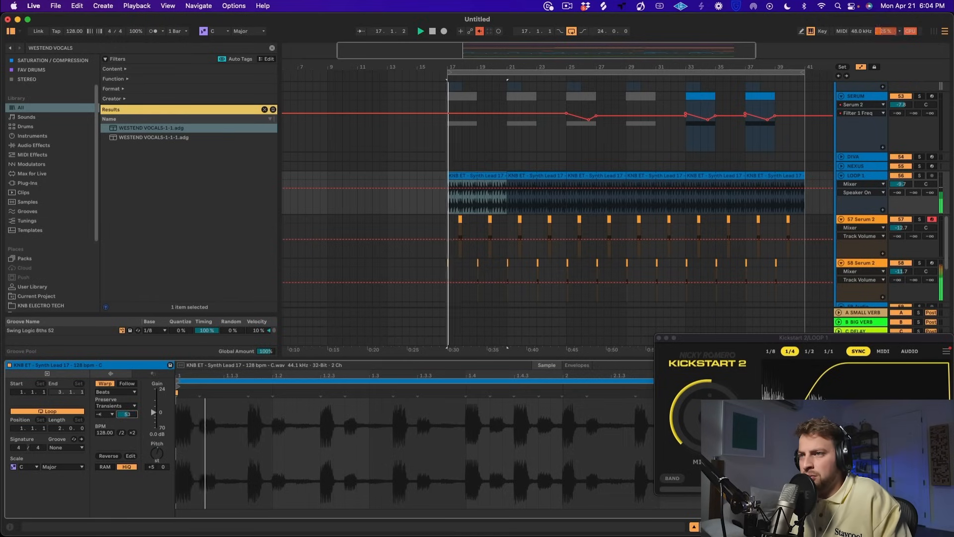
pyautogui.moveTo(127, 414); pyautogui.dragTo(127, 398)
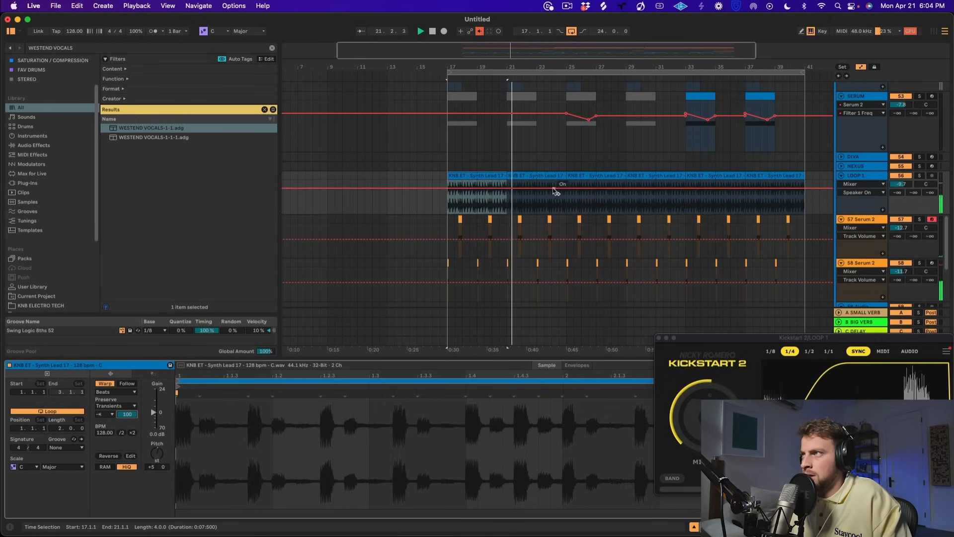
pyautogui.click(476, 174)
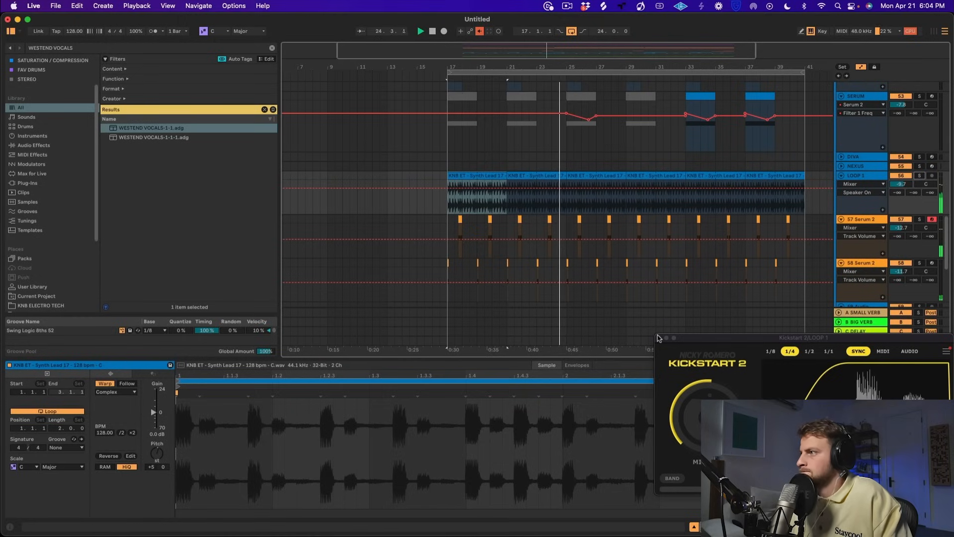
# - Fold the LEAD SYNTH group and unfold the VOCALS group with the whole arrangement in view
pyautogui.scroll(5, 796, 153)
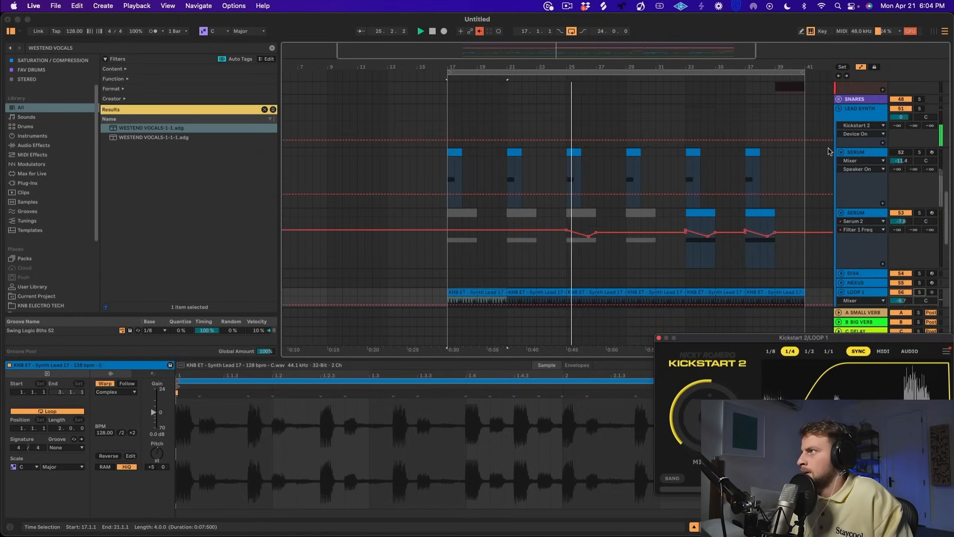
pyautogui.press('space')
pyautogui.click(839, 109)
pyautogui.scroll(3, 769, 147)
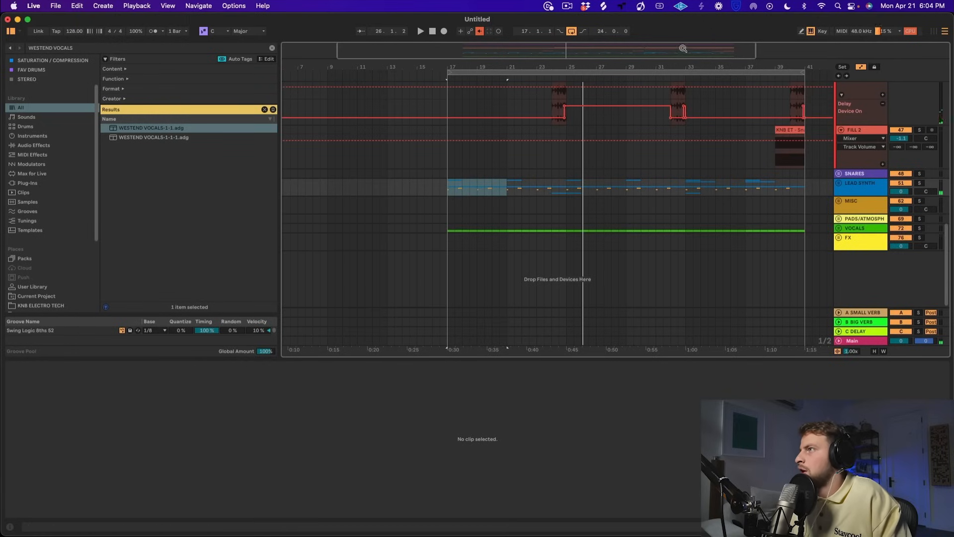
pyautogui.moveTo(691, 57); pyautogui.dragTo(579, 66)
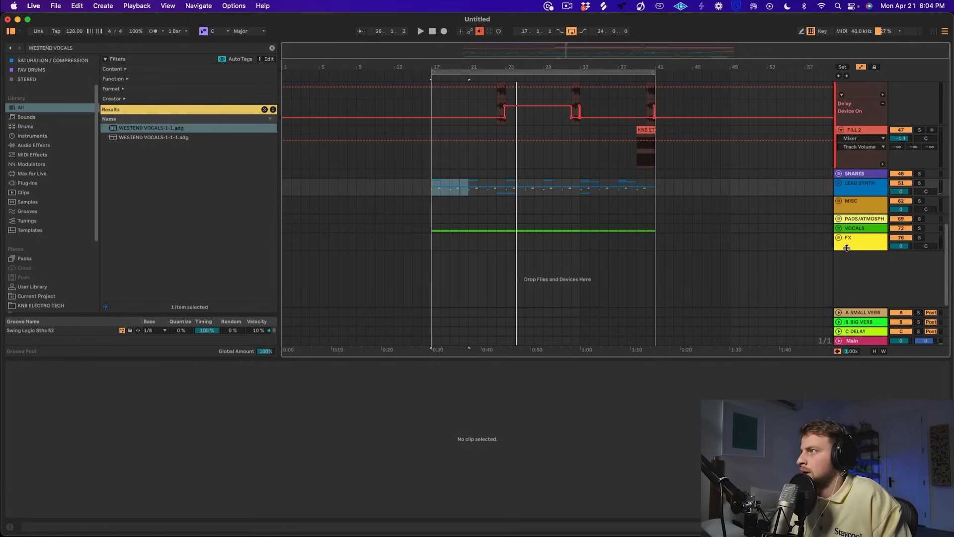
pyautogui.click(840, 228)
pyautogui.scroll(-3, 472, 286)
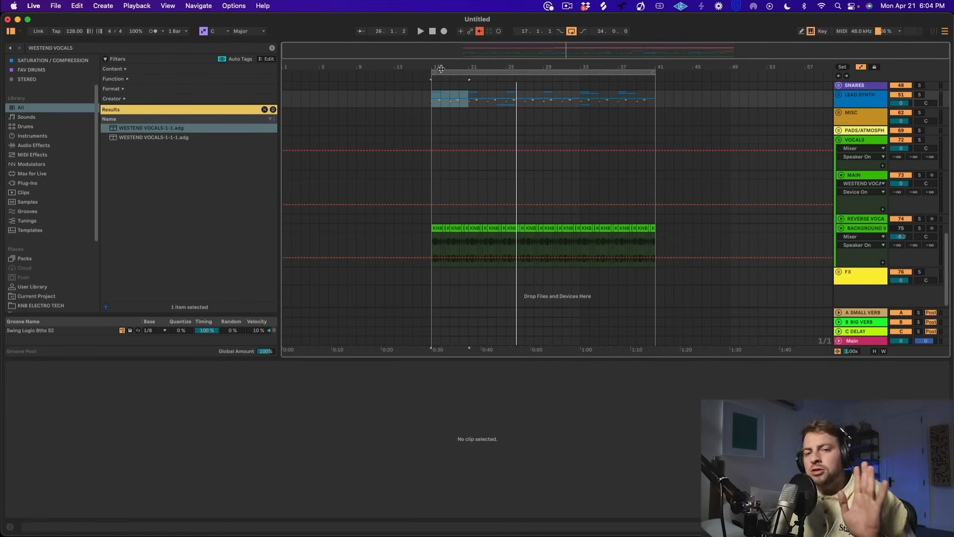
pyautogui.click(439, 231)
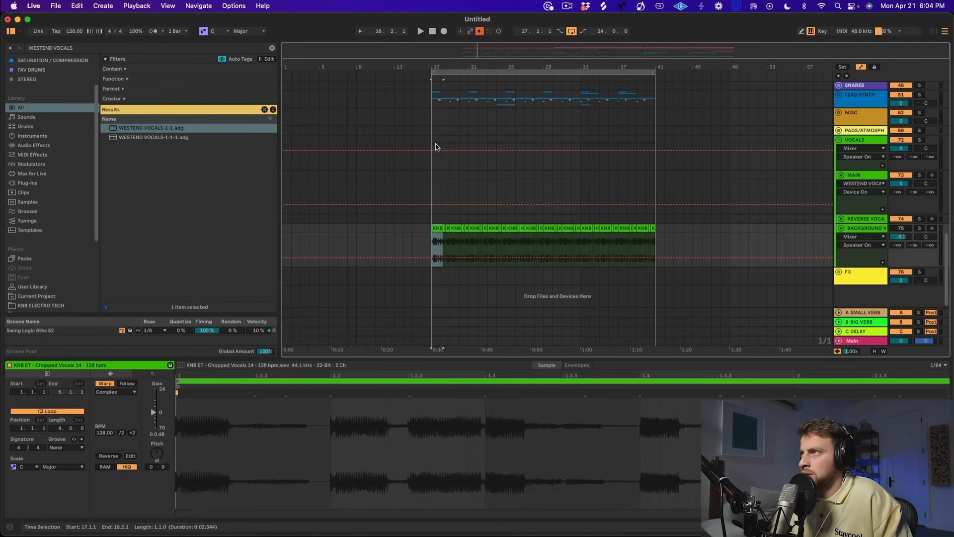
# - Copy four bars of CLAP and HATS from bar 17 to bar 1 and repeat them up to bar 17
pyautogui.scroll(10, 441, 147)
pyautogui.scroll(5, 876, 146)
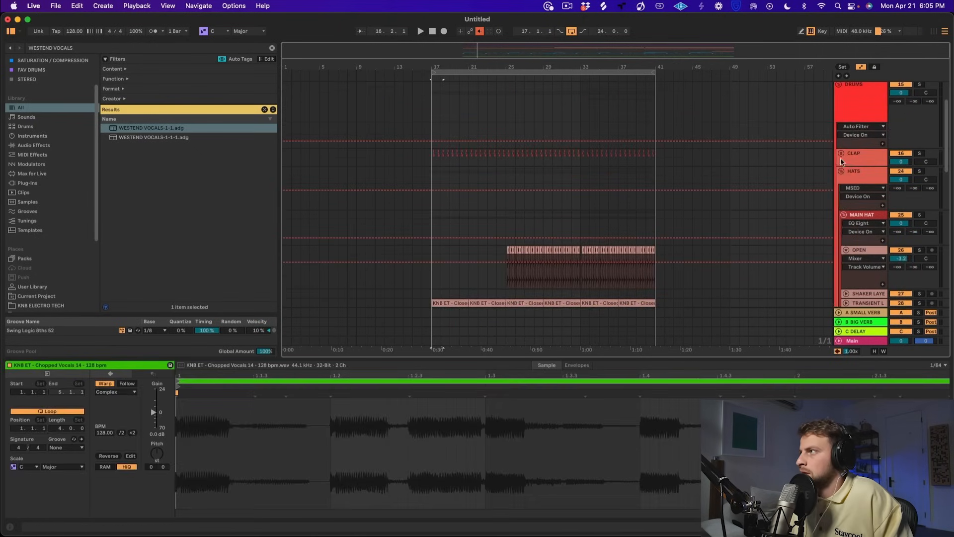
pyautogui.click(842, 171)
pyautogui.moveTo(429, 155); pyautogui.dragTo(470, 175)
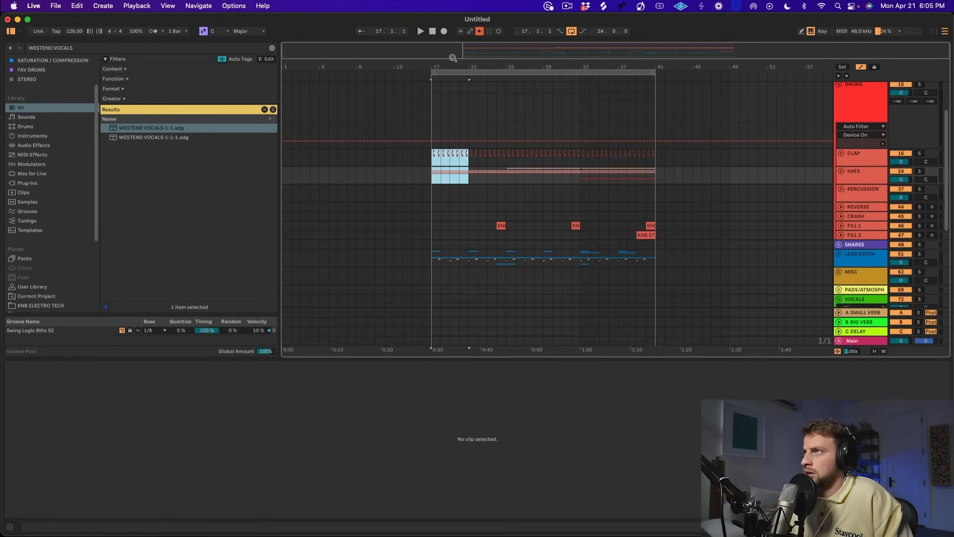
pyautogui.click(286, 162)
pyautogui.press('space')
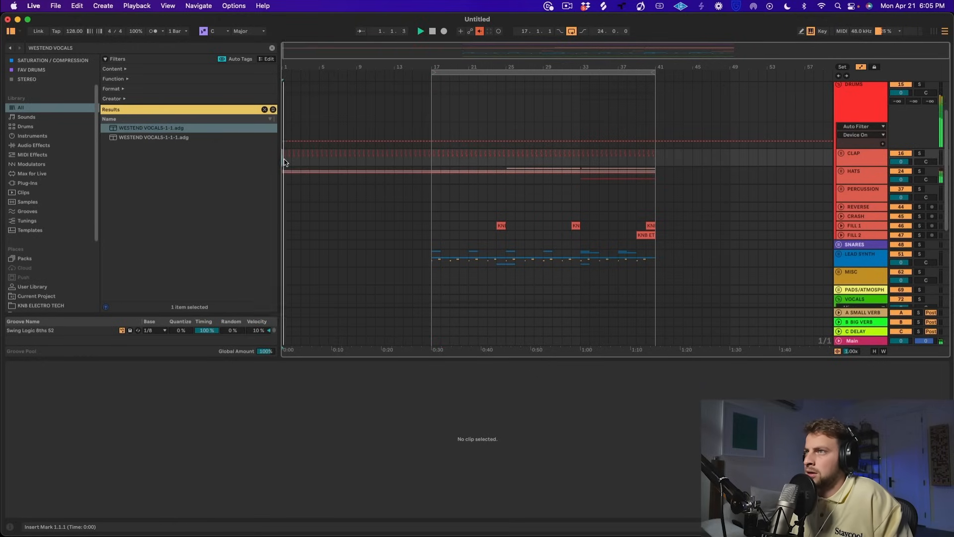
# - Copy the LOW END BUS clips of bars 17 to 25 to bar 1 and duplicate them up to bar 17
pyautogui.scroll(5, 447, 167)
pyautogui.moveTo(436, 129); pyautogui.dragTo(505, 134)
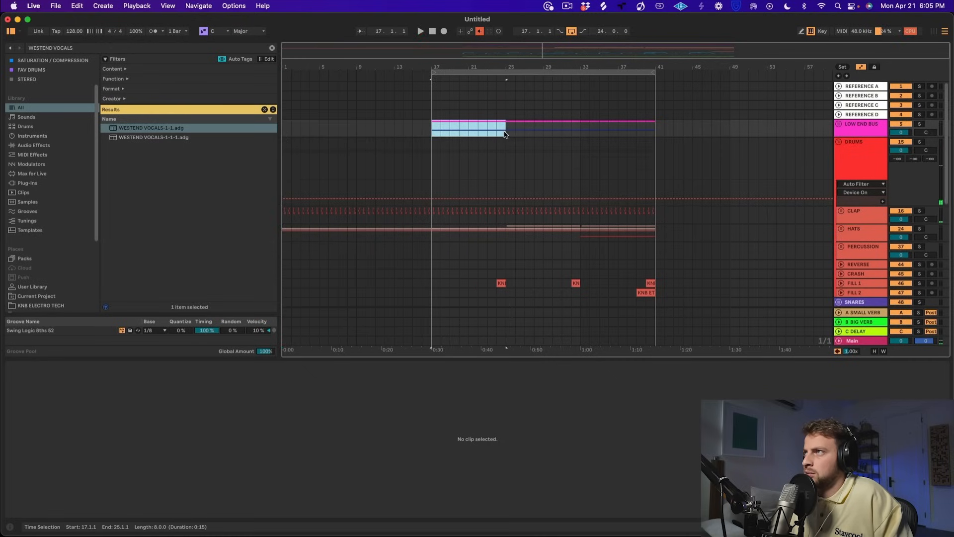
pyautogui.click(286, 135)
pyautogui.press('super+v')
pyautogui.press('super+d')
pyautogui.click(286, 136)
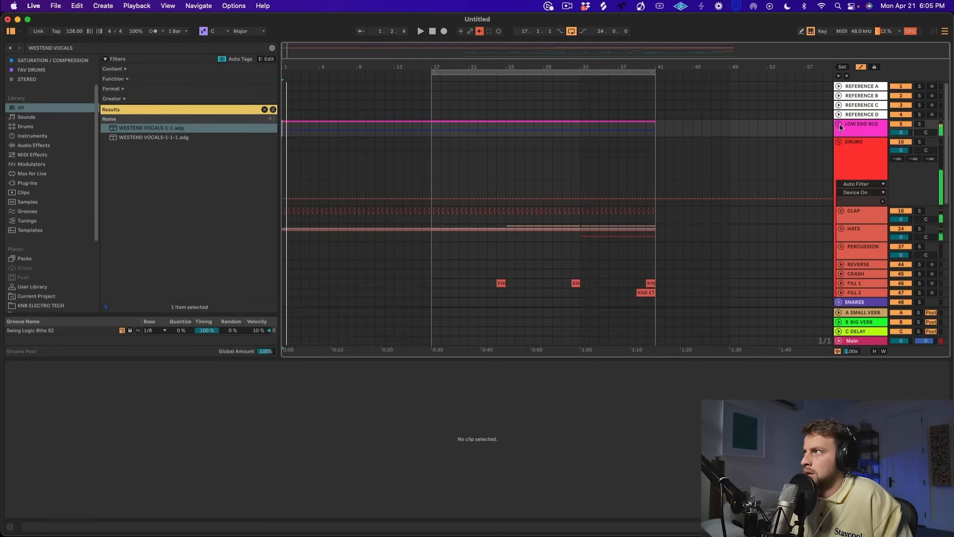
# - Adjust both FF Pro-Q 3 Device On automation lanes of LOW END BUS to stay on from bar 1 to bar 17
pyautogui.click(840, 125)
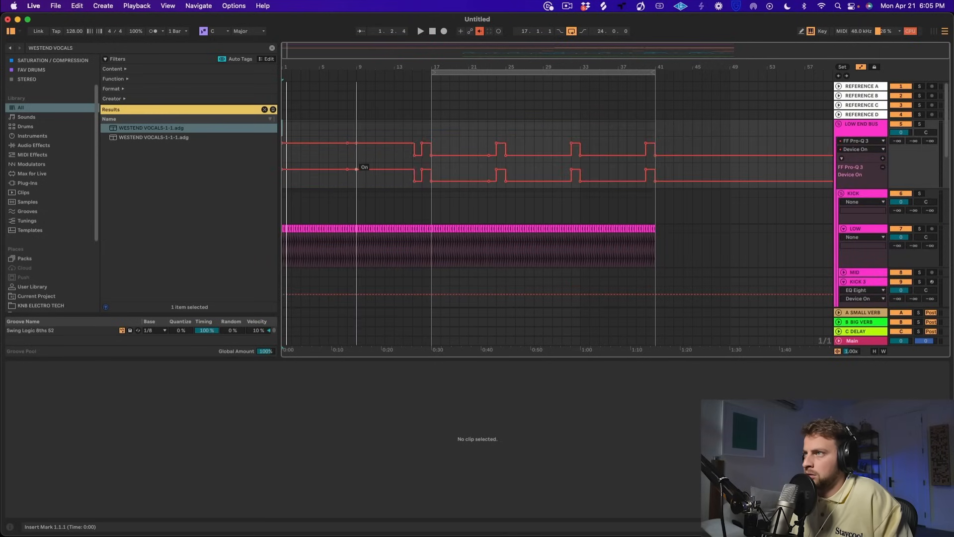
pyautogui.moveTo(415, 169); pyautogui.dragTo(441, 169)
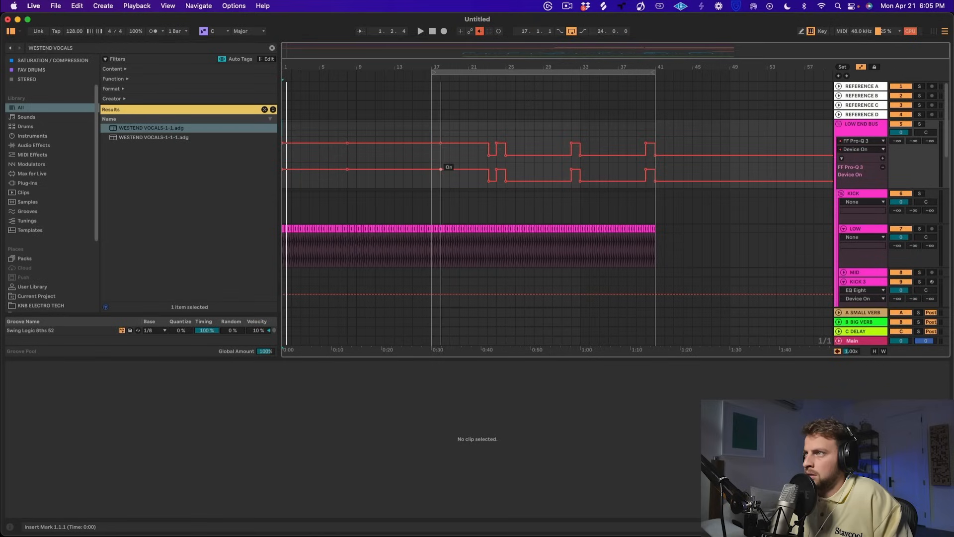
pyautogui.press('space')
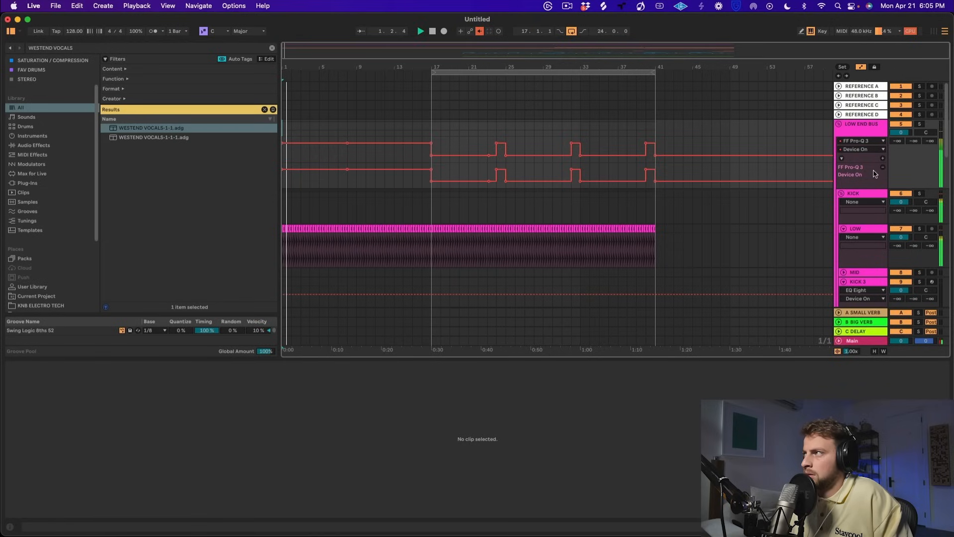
pyautogui.click(839, 125)
# - Copy the Chopped Vocals 14 clips of bars 17 to 33 on the background vocals track to bar 1
pyautogui.scroll(-8, 541, 141)
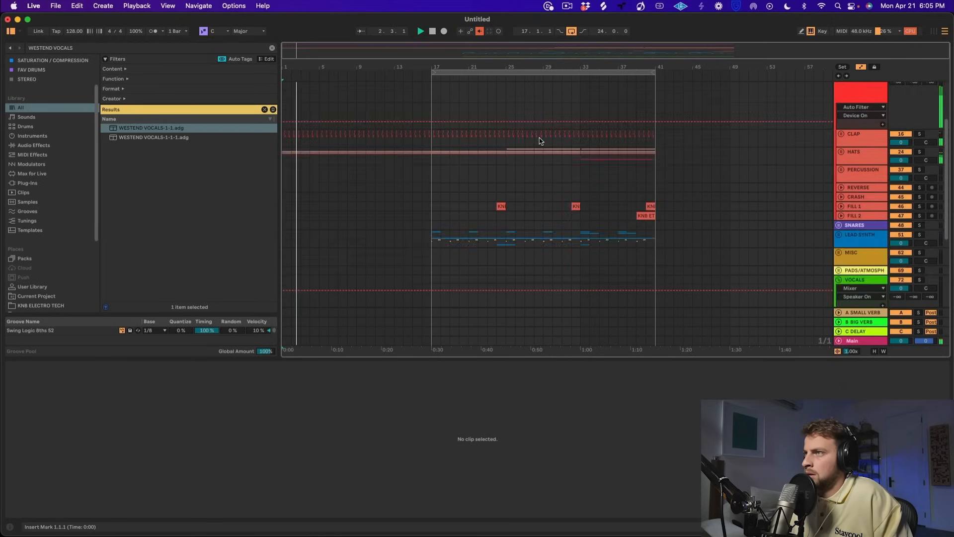
pyautogui.click(437, 228)
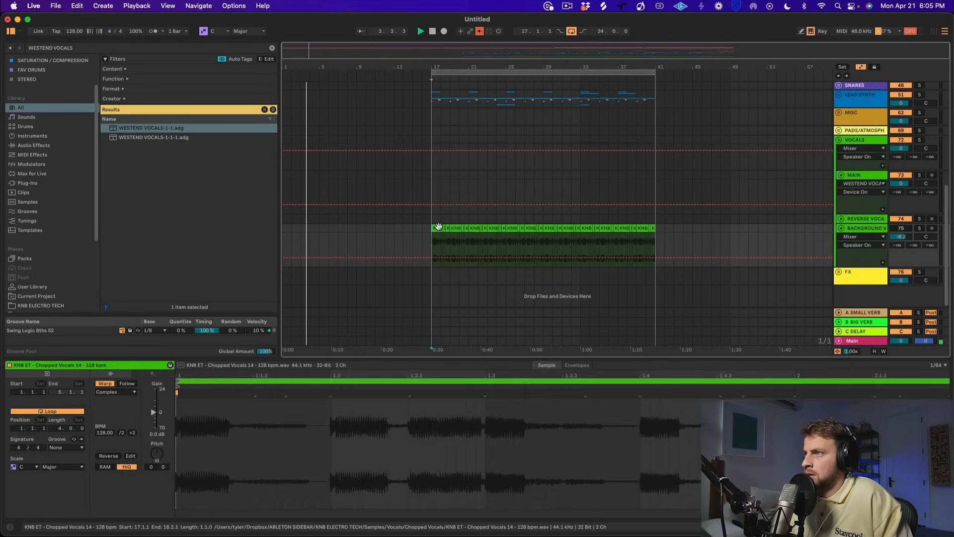
pyautogui.keyDown('shift'); pyautogui.click(576, 228); pyautogui.keyUp('shift')
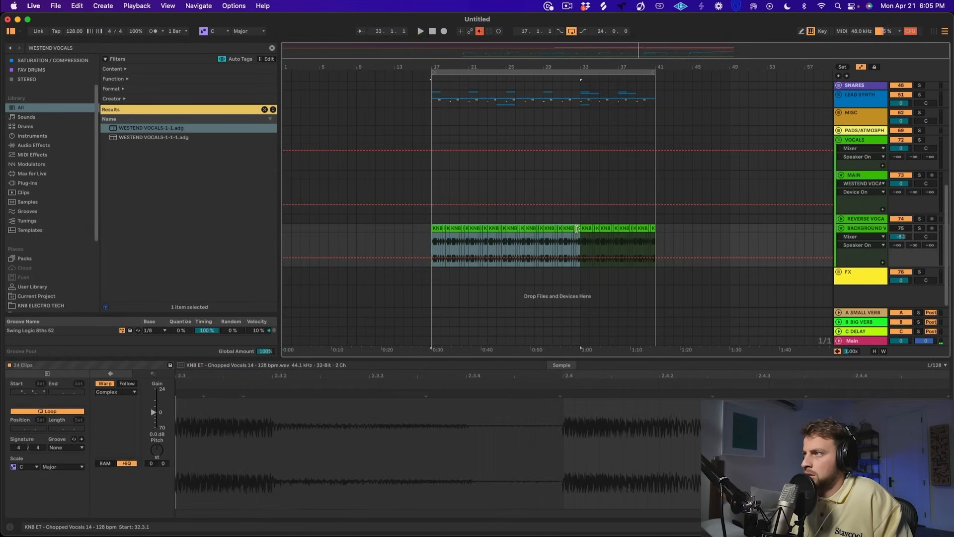
pyautogui.click(299, 238)
pyautogui.press('super+v')
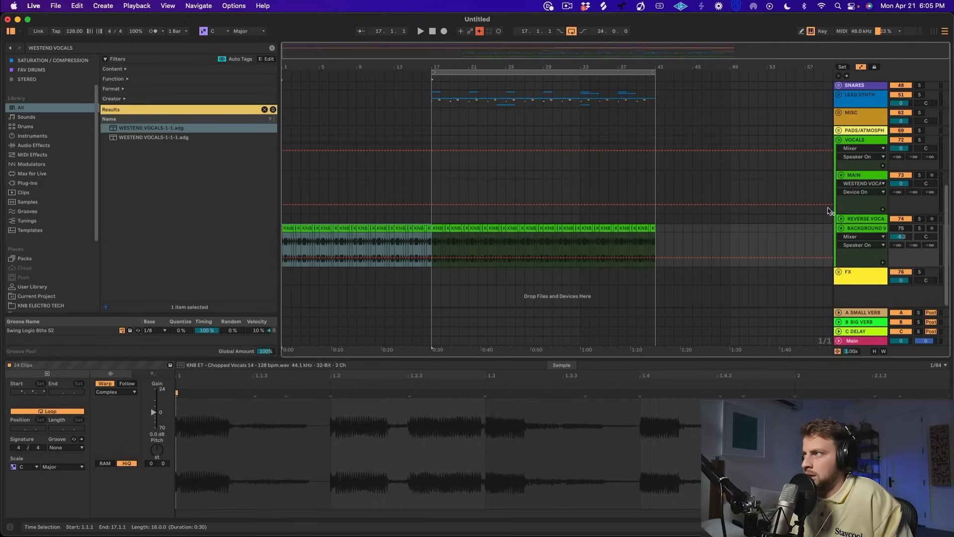
pyautogui.press('space')
# - Delete all background vocal clips from bar 17 onward
pyautogui.moveTo(676, 228); pyautogui.dragTo(420, 233)
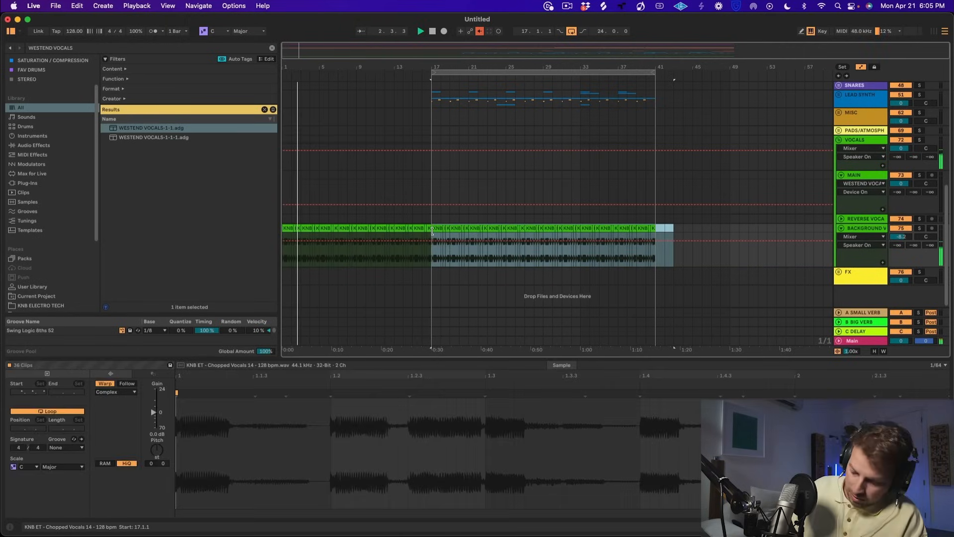
pyautogui.press('Delete')
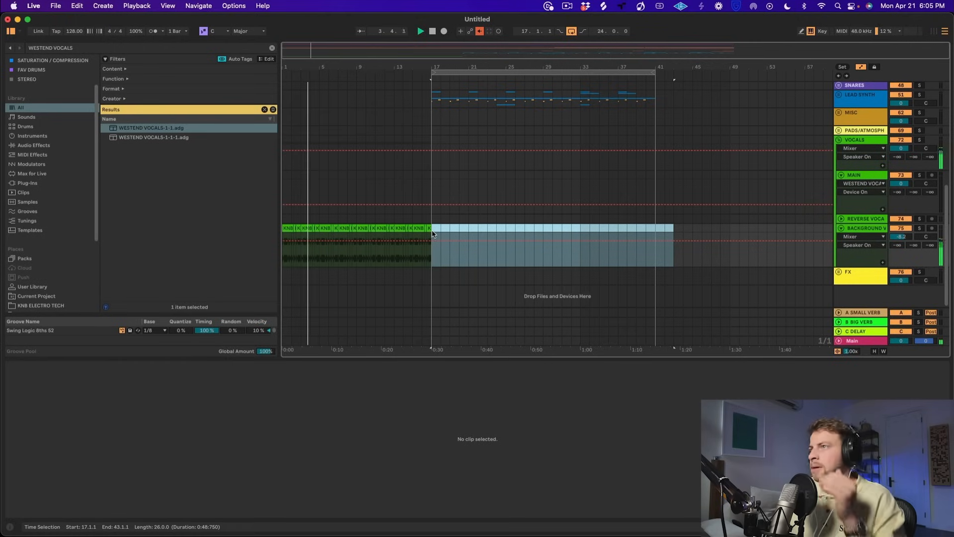
pyautogui.scroll(3, 369, 101)
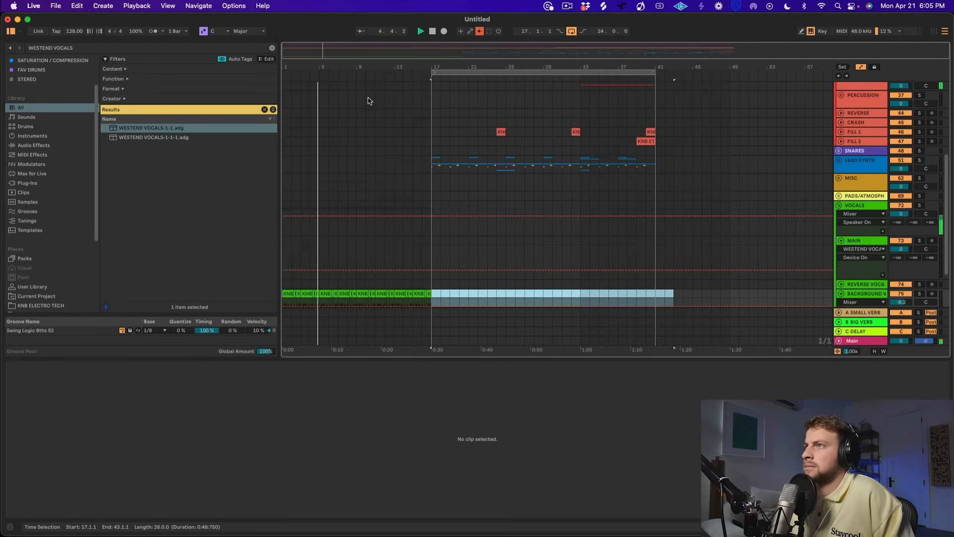
# - Remove the clap clips from bar 9 to bar 17
pyautogui.moveTo(434, 374); pyautogui.dragTo(434, 517)
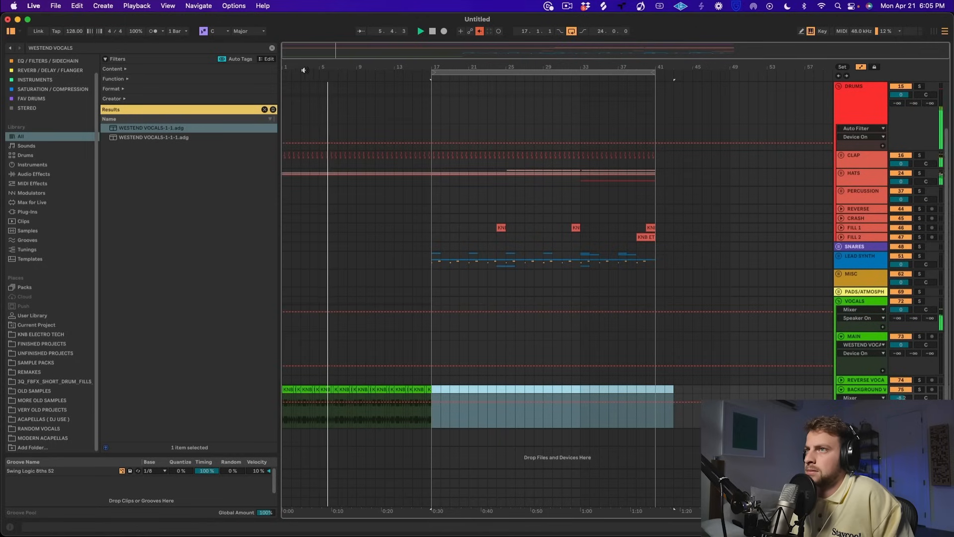
pyautogui.moveTo(315, 59); pyautogui.dragTo(316, 80)
pyautogui.moveTo(345, 69); pyautogui.dragTo(345, 57)
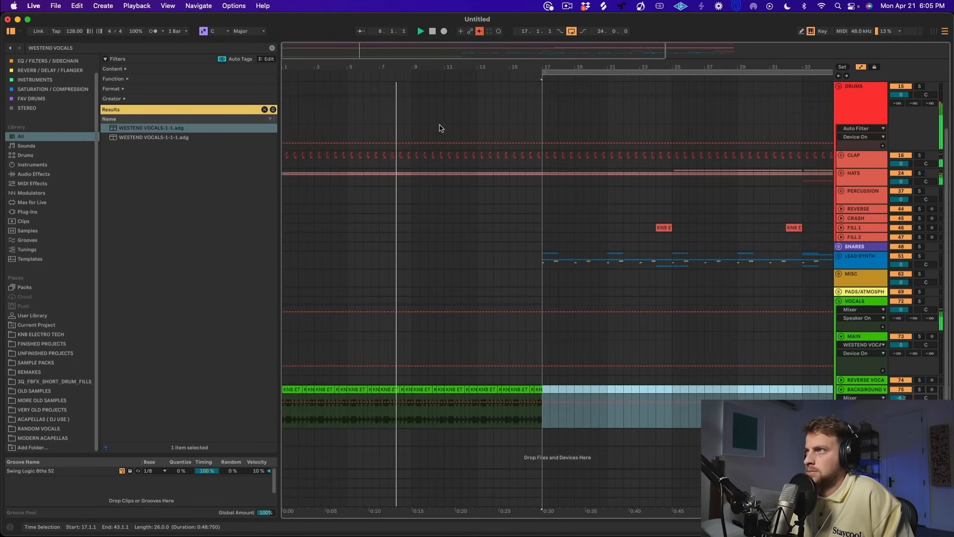
pyautogui.moveTo(414, 159); pyautogui.dragTo(544, 161)
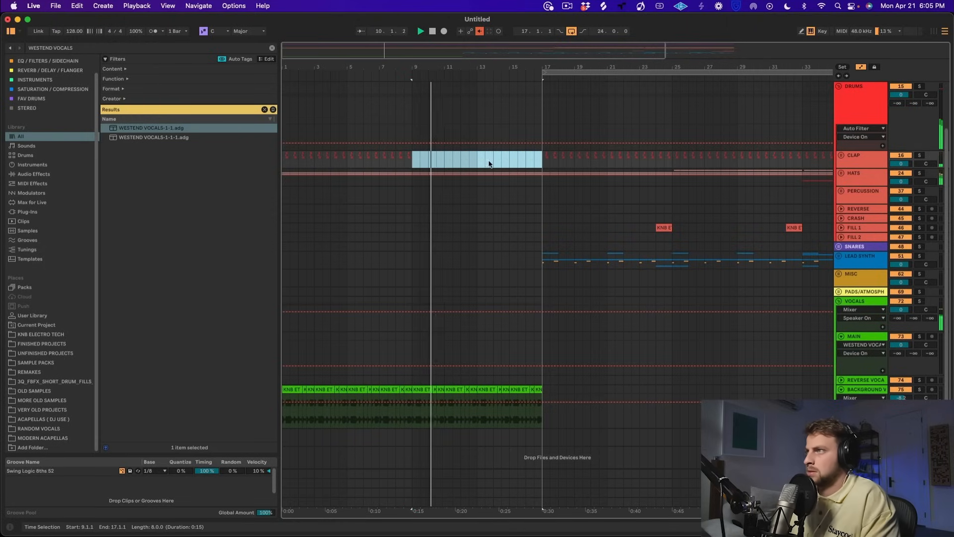
pyautogui.click(412, 423)
pyautogui.press('space')
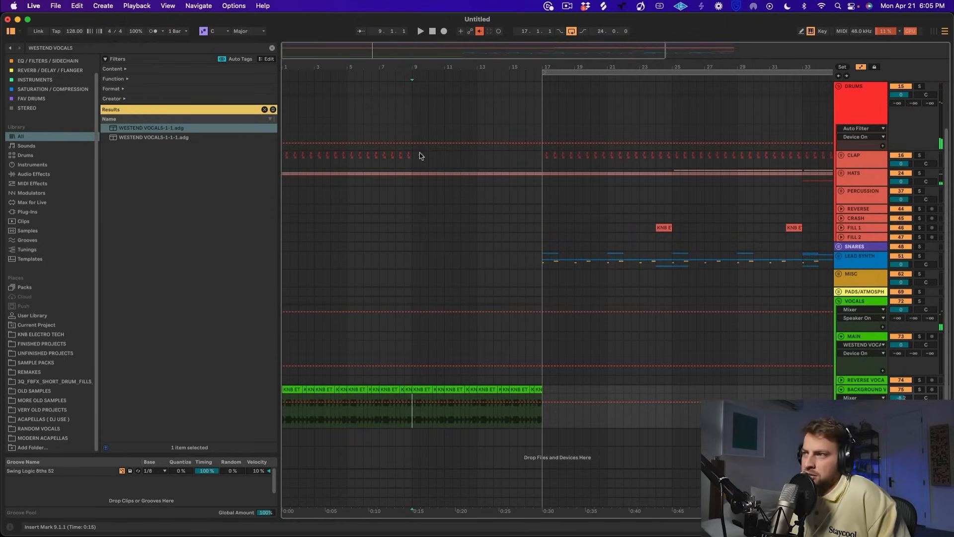
# - Duplicate the one-beat vocal chop at 10.3.1 on the background vocals track repeatedly up to bar 17, and play it back
pyautogui.moveTo(426, 69); pyautogui.dragTo(448, 335)
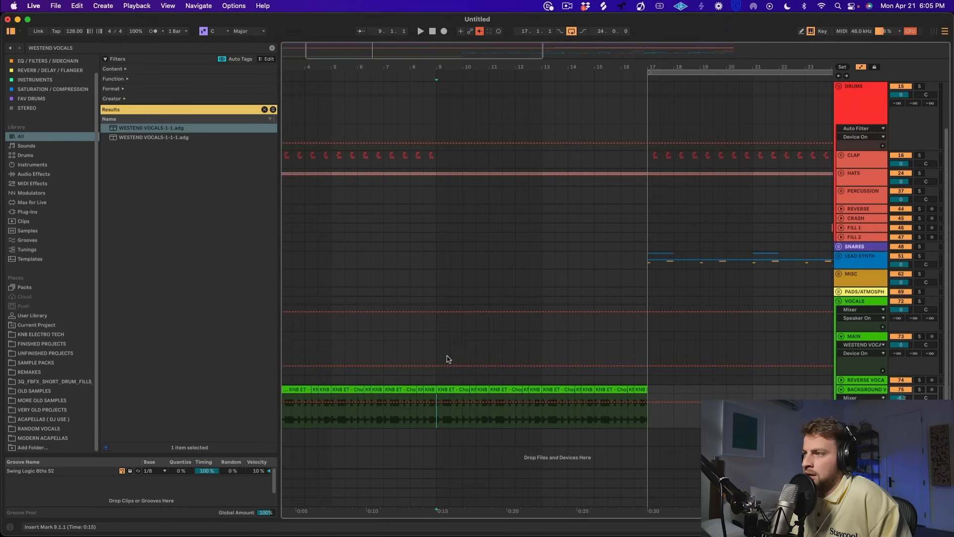
pyautogui.click(479, 388)
pyautogui.press('super+d')
pyautogui.press('super+d')
pyautogui.press('super+d')
pyautogui.press('super+d')
pyautogui.press('super+d')
pyautogui.press('super+d')
pyautogui.press('super+d')
pyautogui.press('super+d')
pyautogui.press('super+d')
pyautogui.press('super+d')
pyautogui.press('super+d')
pyautogui.press('super+d')
pyautogui.press('super+d')
pyautogui.press('super+d')
pyautogui.press('super+d')
pyautogui.press('super+d')
pyautogui.press('super+d')
pyautogui.press('super+d')
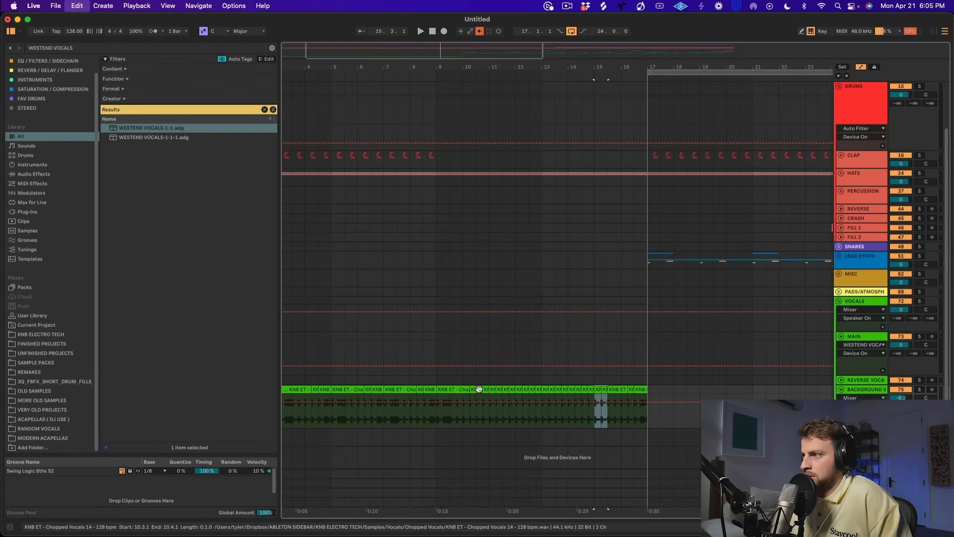
pyautogui.click(417, 413)
pyautogui.press('space')
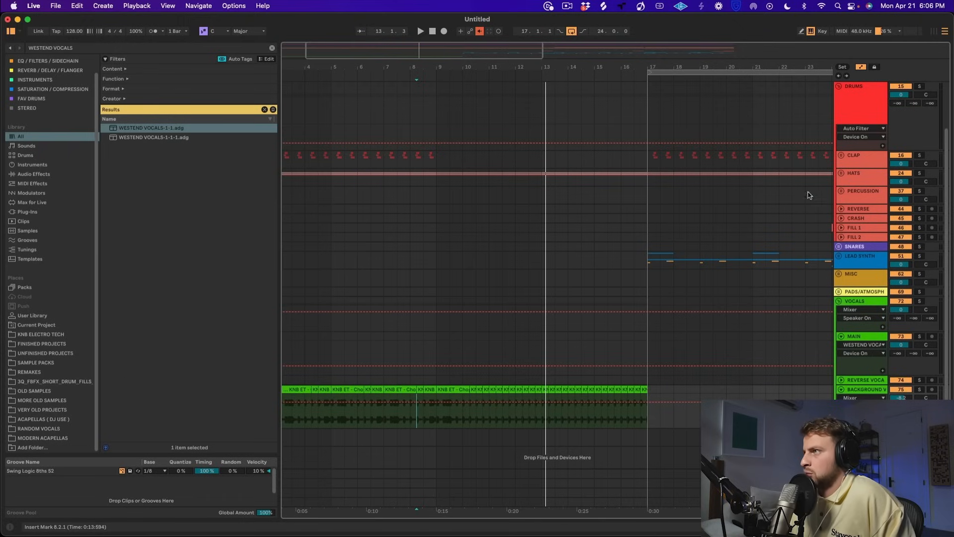
# - Clear the hats in bar 16 and the background vocal chops from about 15.4 to bar 17, and play the transition
pyautogui.moveTo(621, 179); pyautogui.dragTo(638, 182)
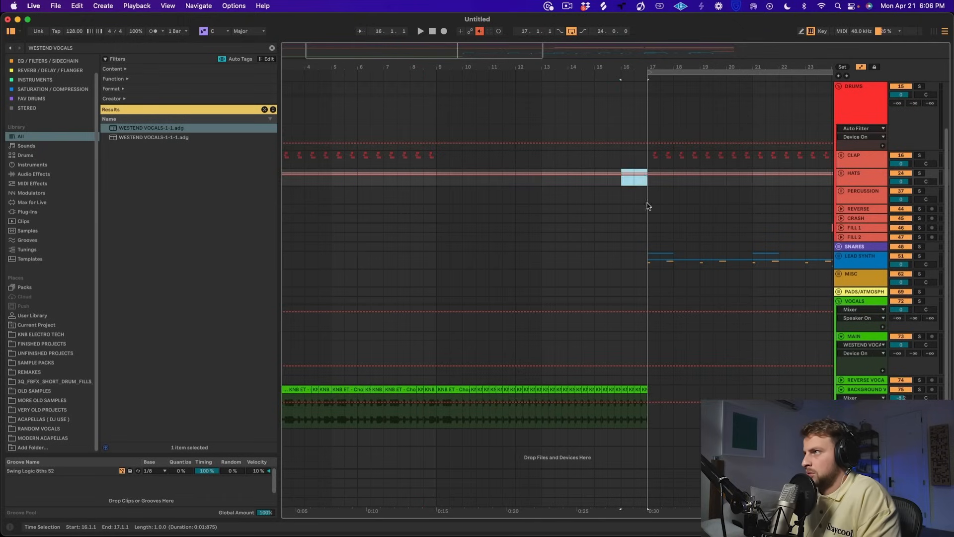
pyautogui.moveTo(648, 423); pyautogui.dragTo(614, 389)
pyautogui.press('Delete')
pyautogui.click(611, 301)
pyautogui.press('space')
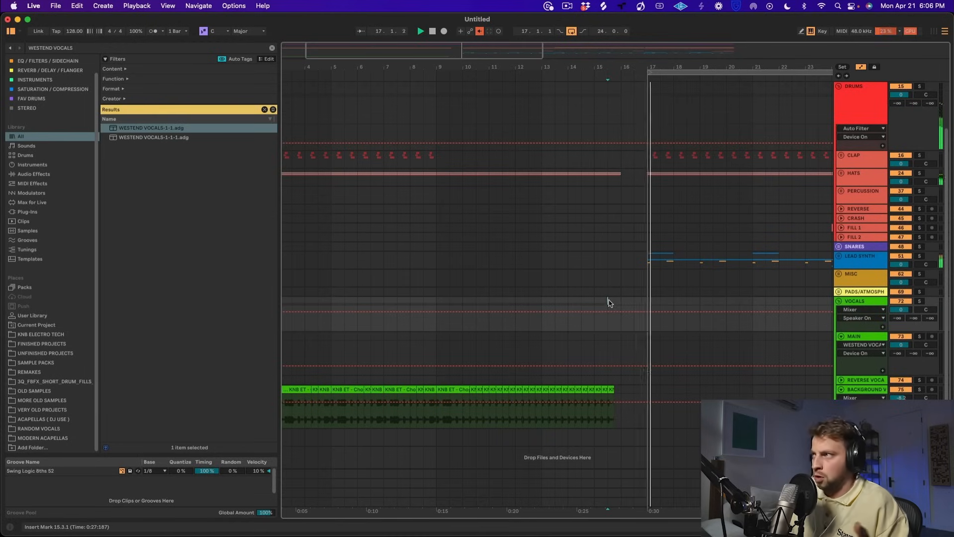
pyautogui.press('space')
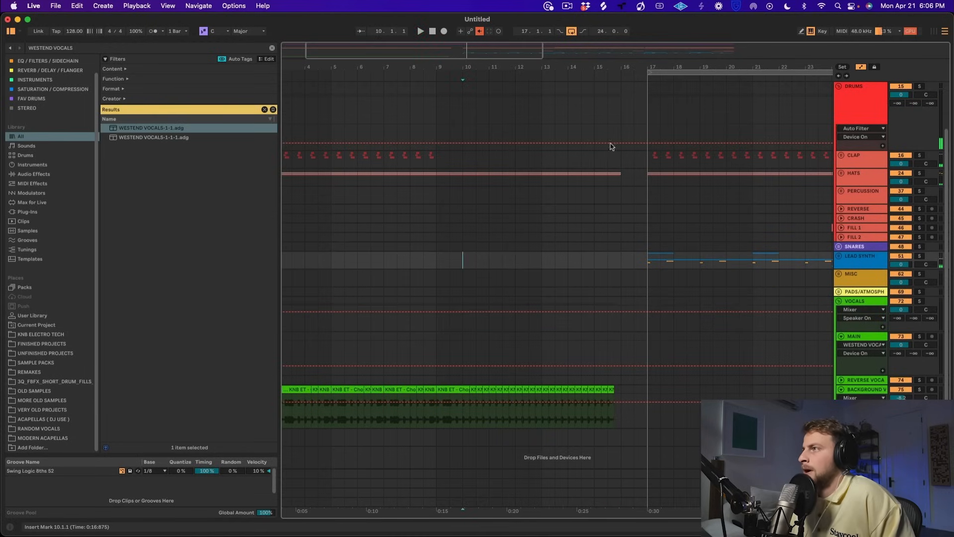
# - Clear bar 16 of the low end bus and play into bar 17
pyautogui.scroll(3, 629, 166)
pyautogui.moveTo(621, 127); pyautogui.dragTo(648, 131)
pyautogui.press('Delete')
pyautogui.press('space')
pyautogui.press('space')
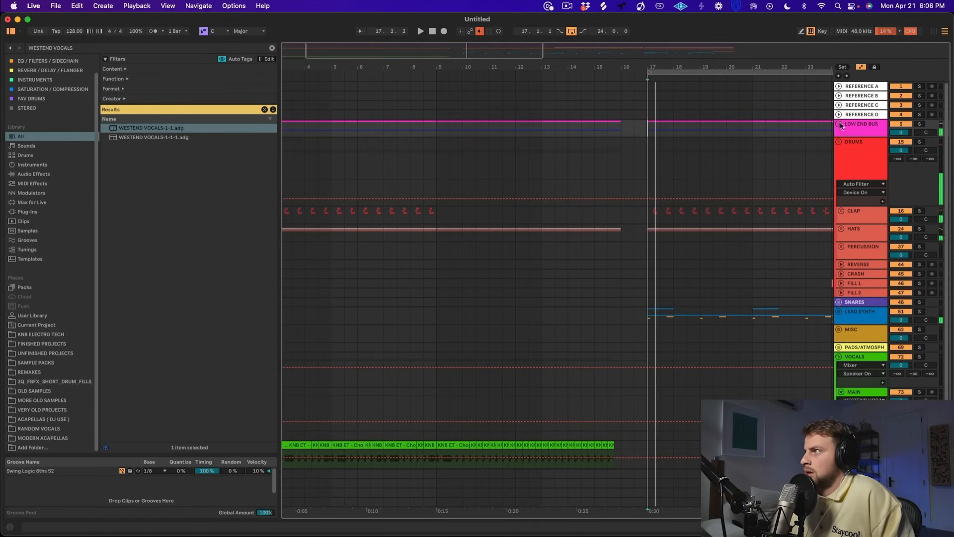
# - Unfold the low end bus group and adjust the FF Pro-Q 3 Device On automation at bar 17
pyautogui.click(839, 124)
pyautogui.moveTo(648, 171); pyautogui.dragTo(645, 184)
pyautogui.click(555, 200)
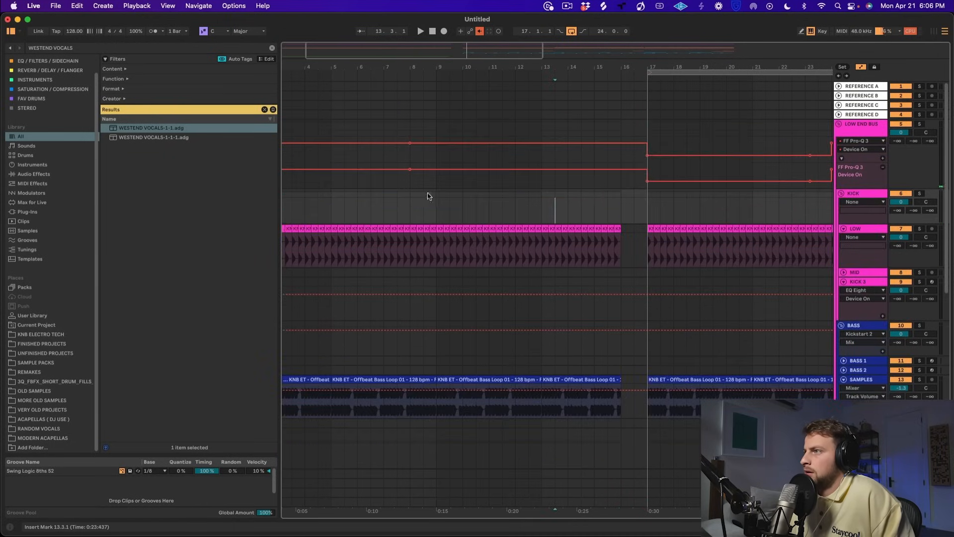
# - Enable Endless Smile on the drums group and try its intensity at 24% during playback
pyautogui.moveTo(560, 65); pyautogui.dragTo(560, 54)
pyautogui.scroll(-10, 583, 332)
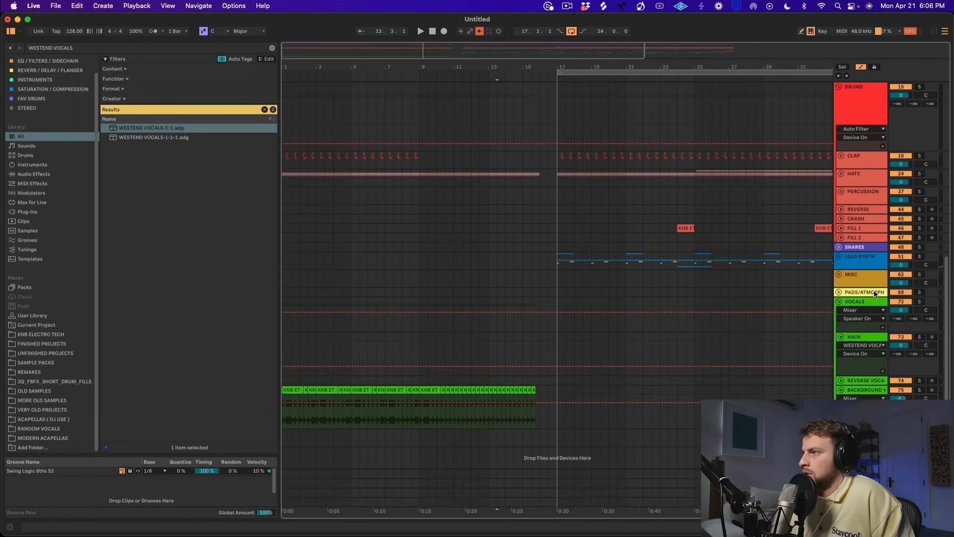
pyautogui.click(859, 175)
pyautogui.doubleClick(866, 94)
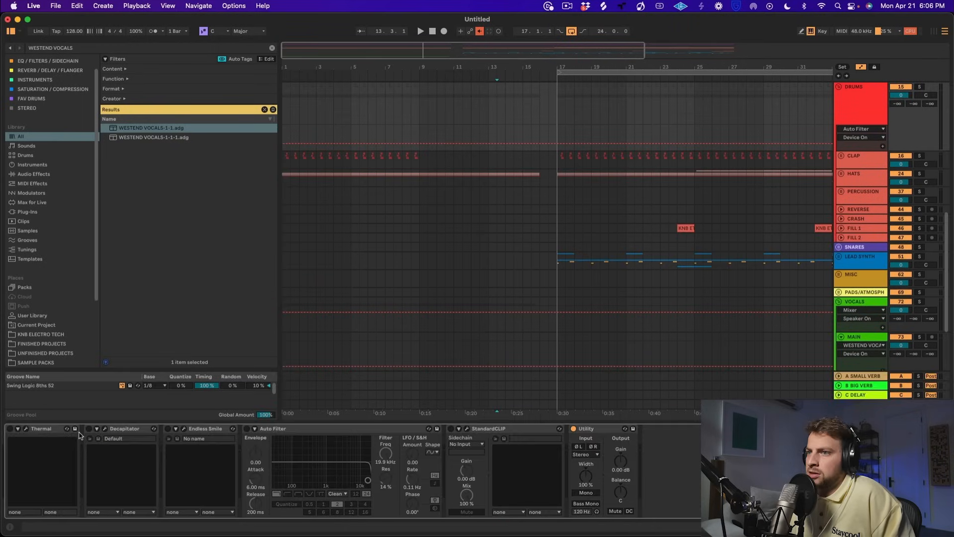
pyautogui.click(181, 432)
pyautogui.press('space')
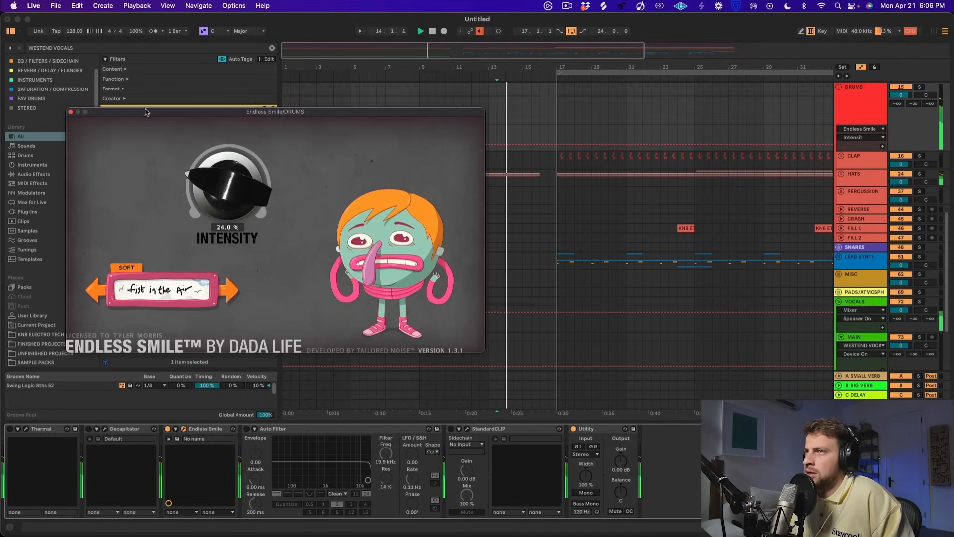
# - Close Endless Smile, stop playback and draw its intensity automation on the drums group between bars 9 and 17, starting at 0.00
pyautogui.click(70, 112)
pyautogui.press('space')
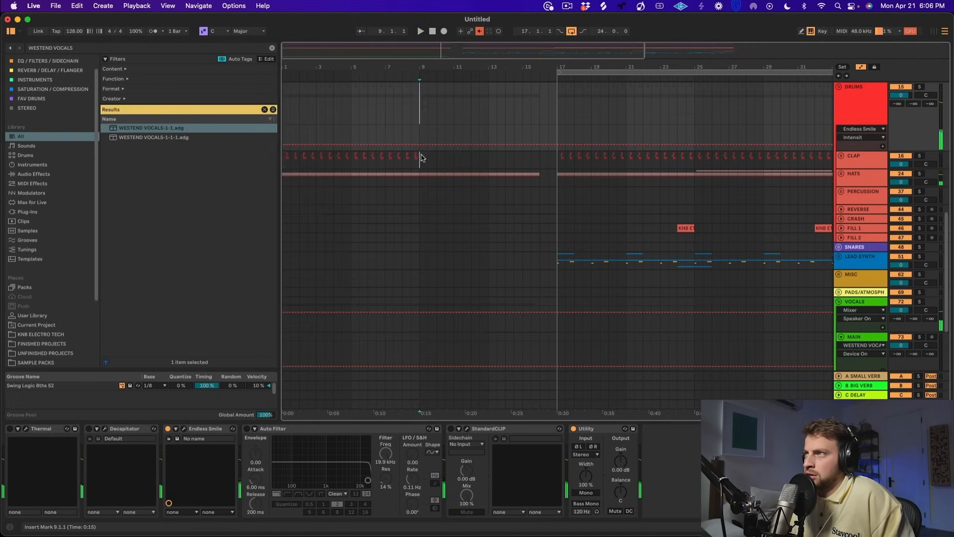
pyautogui.click(420, 149)
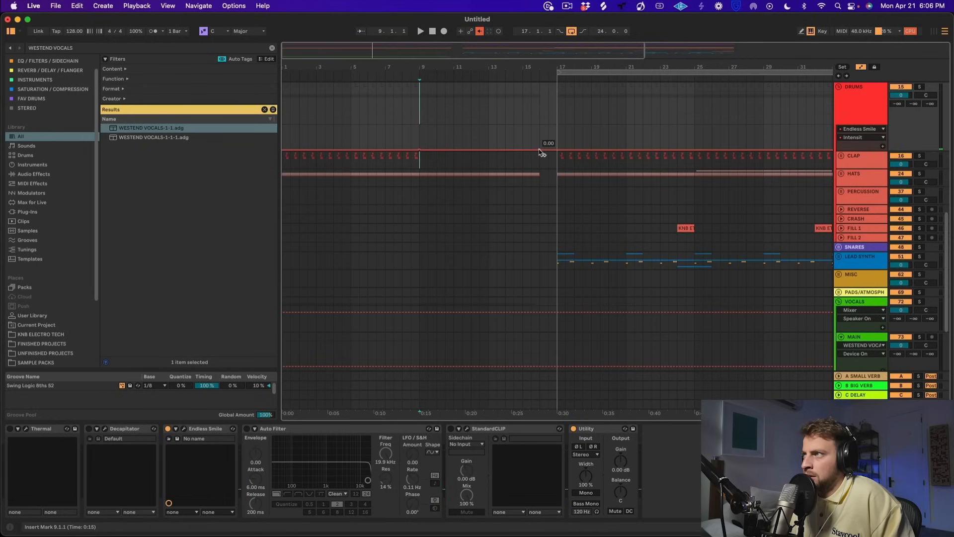
pyautogui.moveTo(540, 151); pyautogui.dragTo(554, 148)
# - Search the browser for TRANS and add Transit 2 to the background vocals track
pyautogui.scroll(-5, 571, 315)
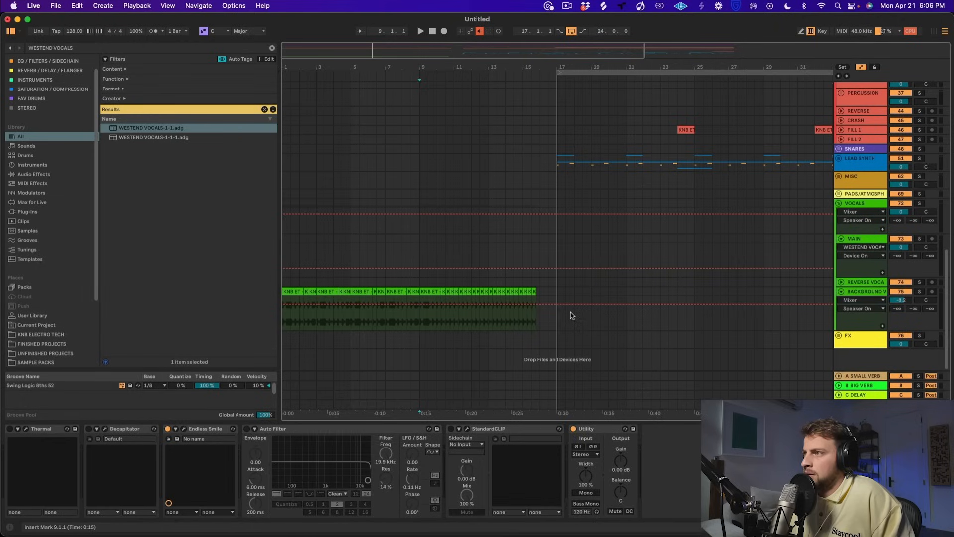
pyautogui.click(876, 297)
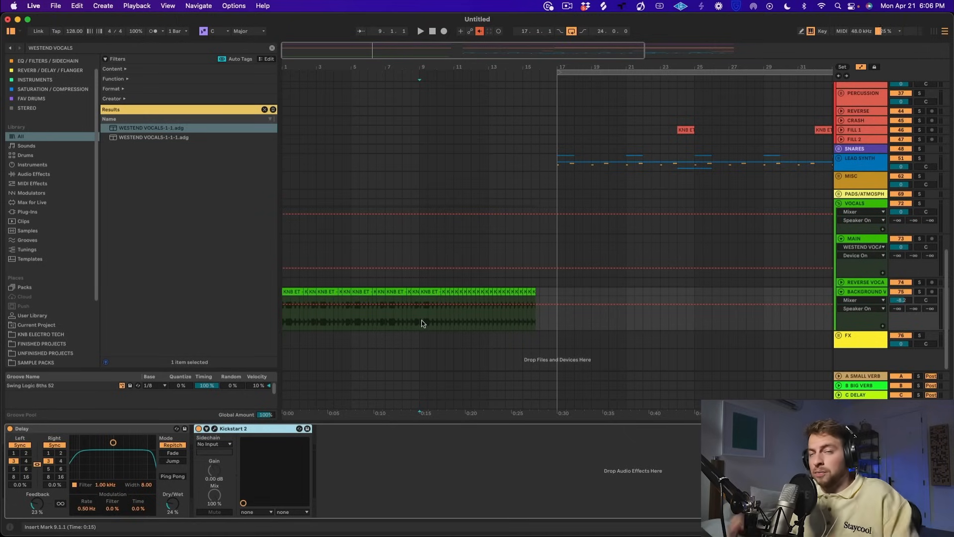
pyautogui.press('super+f')
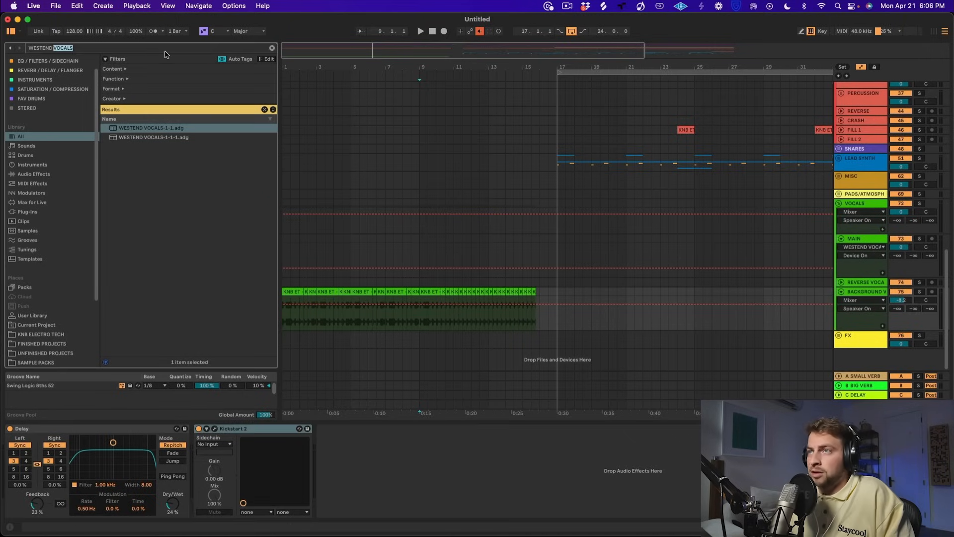
pyautogui.write('TRA')
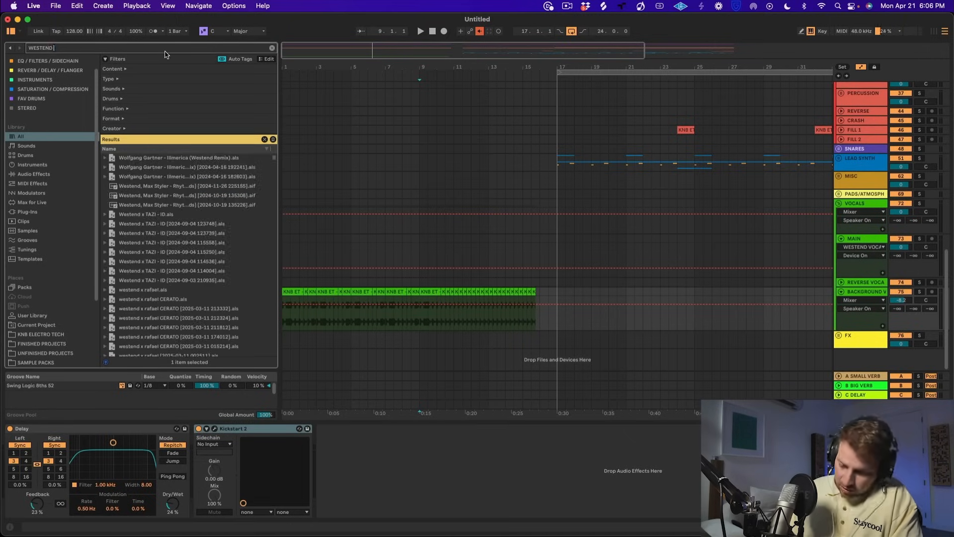
pyautogui.press('super+a')
pyautogui.write('TRANSM')
pyautogui.press('BackSpace')
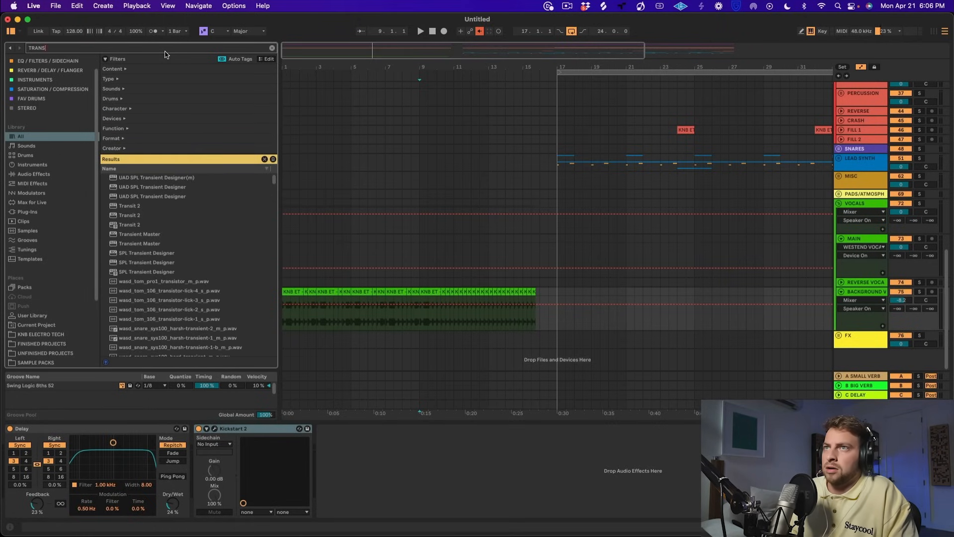
pyautogui.click(133, 225)
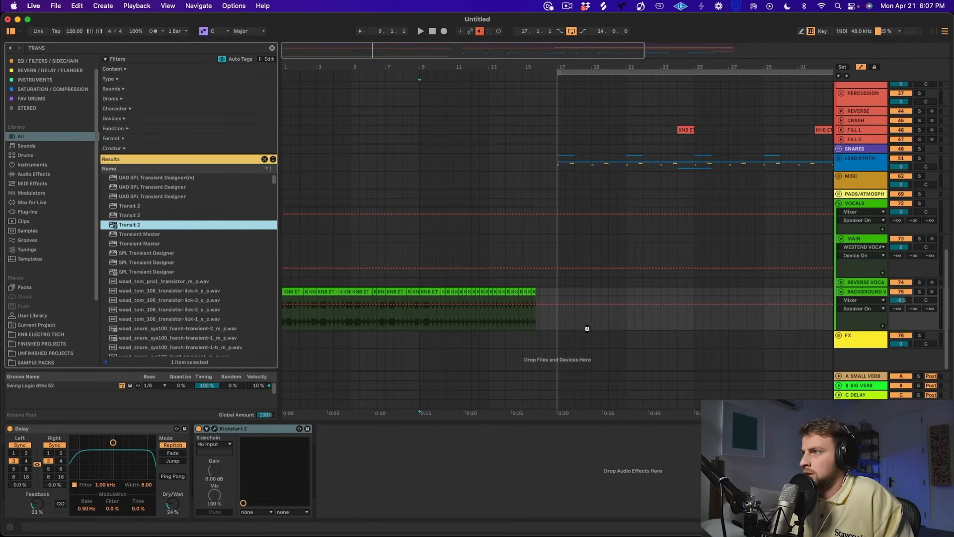
pyautogui.press('Return')
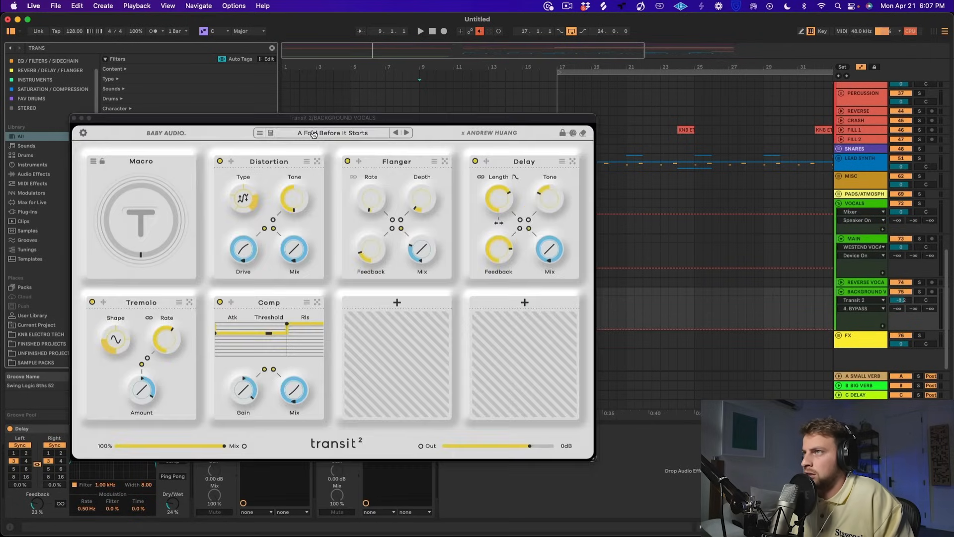
# - Load the Multi-FX preset It's Complicated in Transit 2 and sweep its macro while the track plays
pyautogui.click(313, 134)
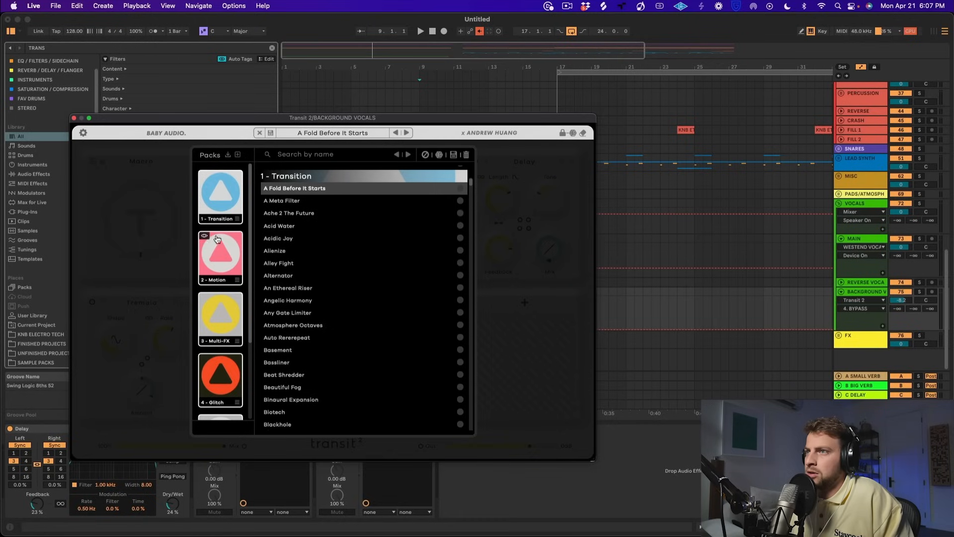
pyautogui.scroll(-20, 413, 303)
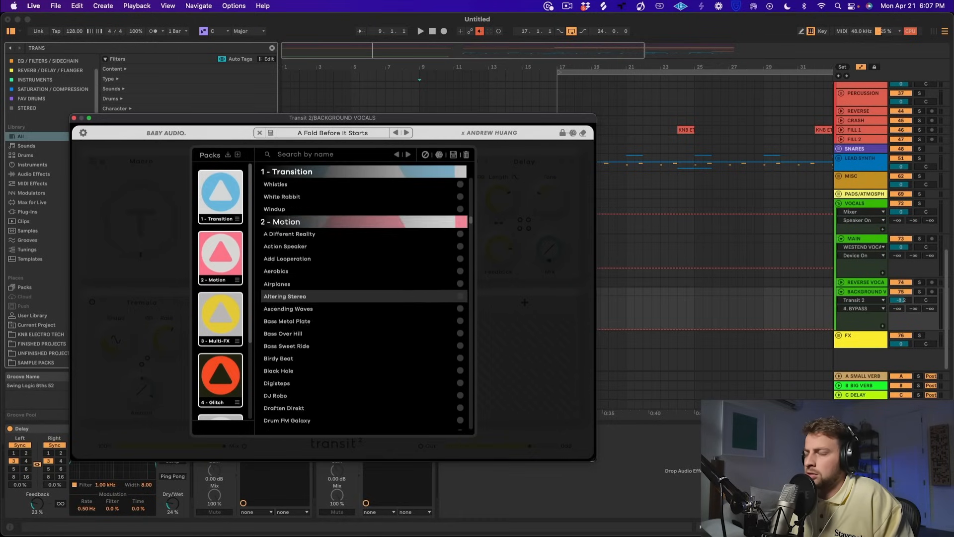
pyautogui.scroll(-10, 413, 302)
pyautogui.click(386, 304)
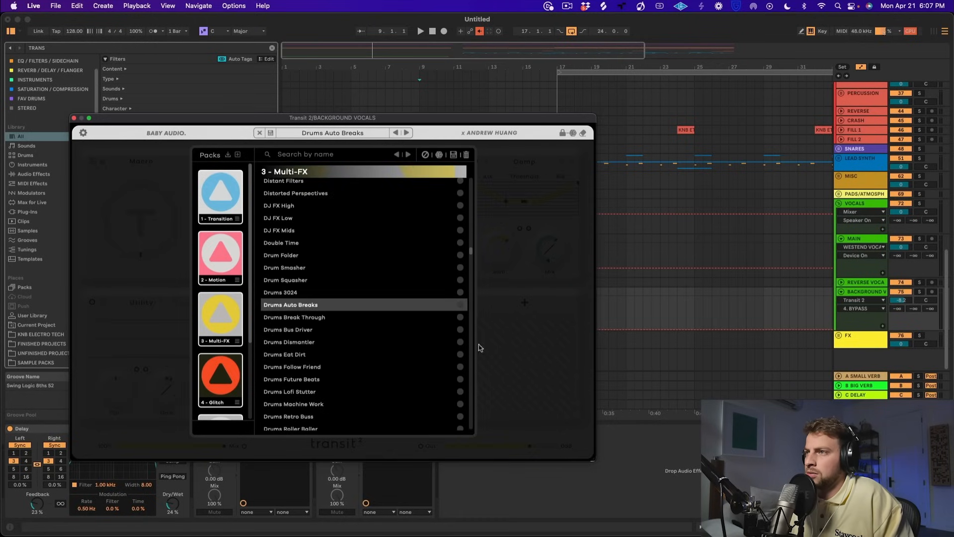
pyautogui.scroll(-10, 339, 329)
pyautogui.click(332, 337)
pyautogui.press('space')
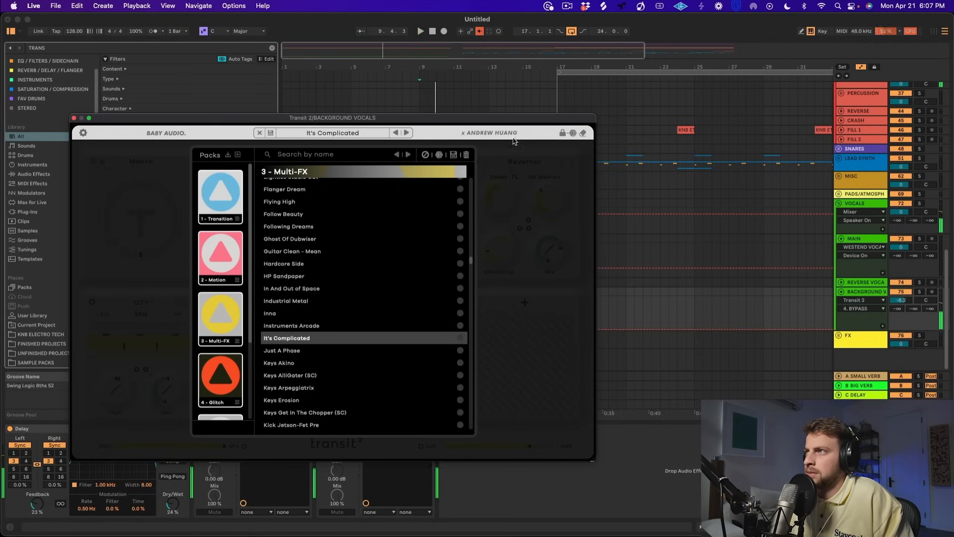
pyautogui.click(488, 194)
pyautogui.moveTo(154, 222); pyautogui.dragTo(145, 172)
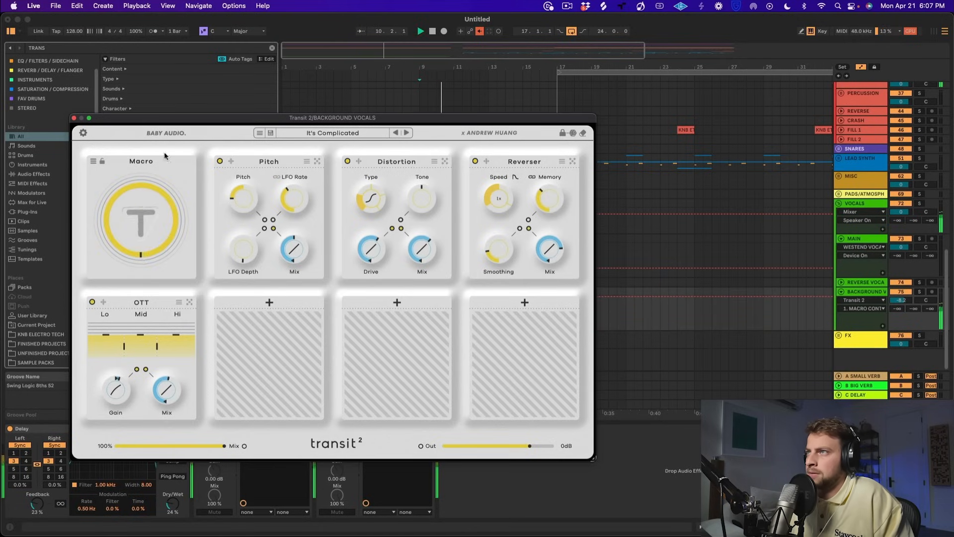
# - Audition the Transit 2 presets Just A Phase, Keys Akino, Keys AlliGater (SC) and Keys Arpeggiatrix in turn
pyautogui.click(406, 132)
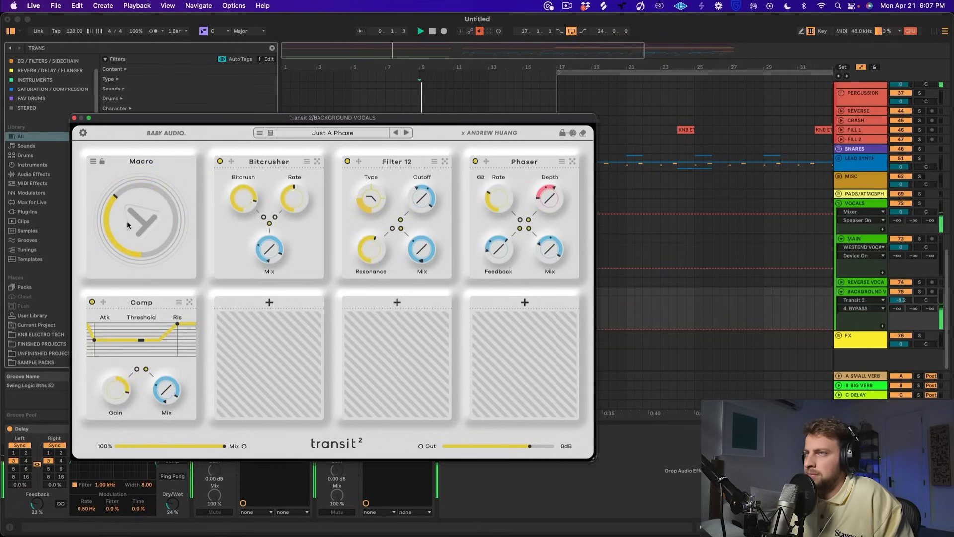
pyautogui.click(406, 133)
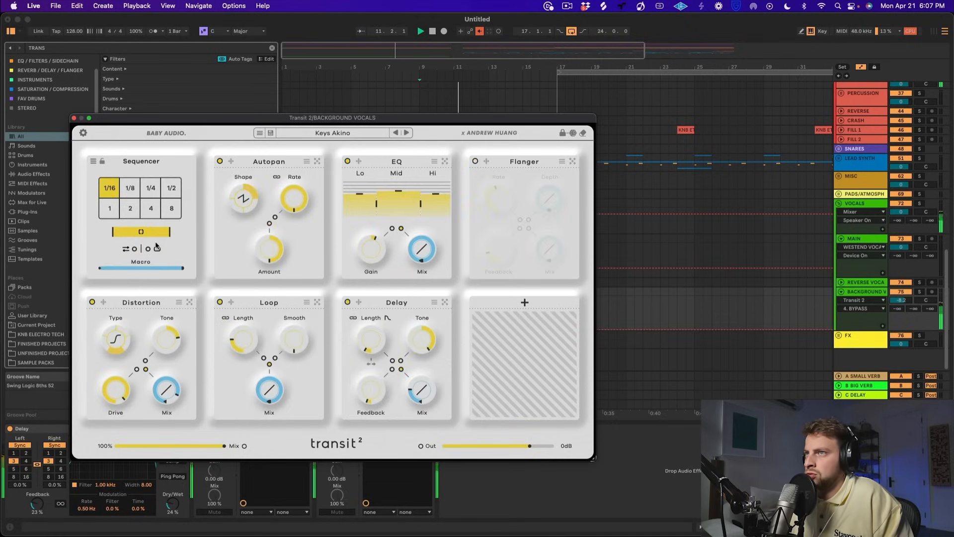
pyautogui.click(397, 138)
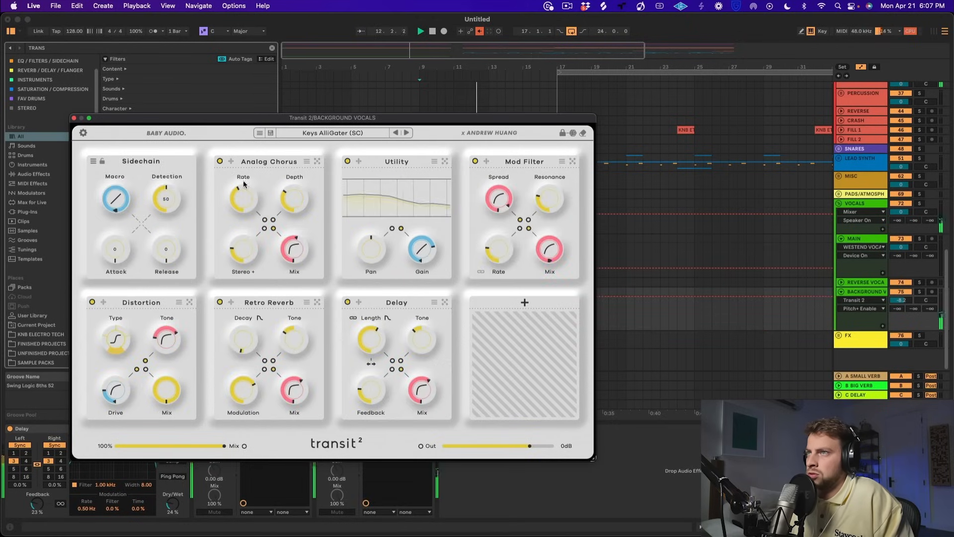
pyautogui.click(407, 133)
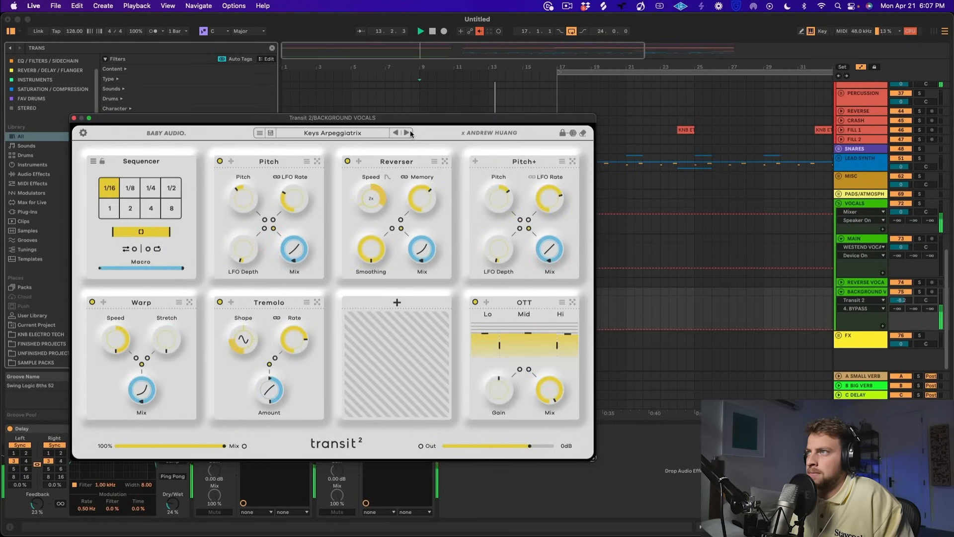
# - Audition the Multi-FX presets Lofi Buzz and LFO Synth Space in Transit 2, raising the latter's overall mix to 80%
pyautogui.click(364, 133)
pyautogui.scroll(-5, 330, 348)
pyautogui.click(299, 348)
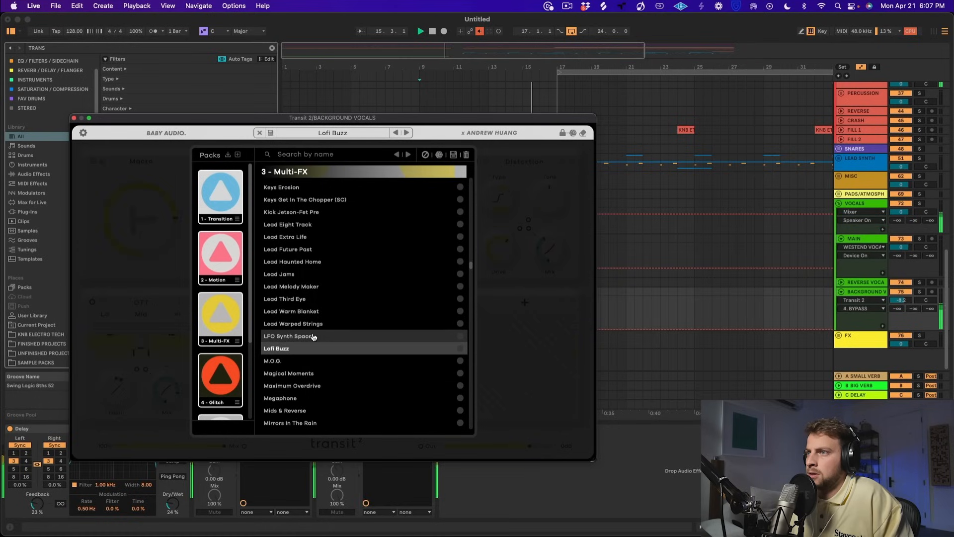
pyautogui.click(328, 336)
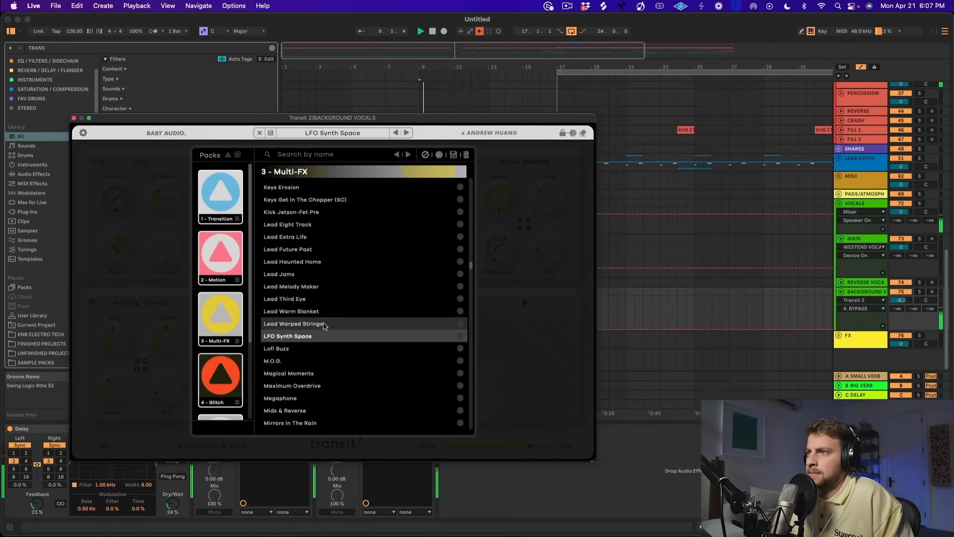
pyautogui.click(172, 206)
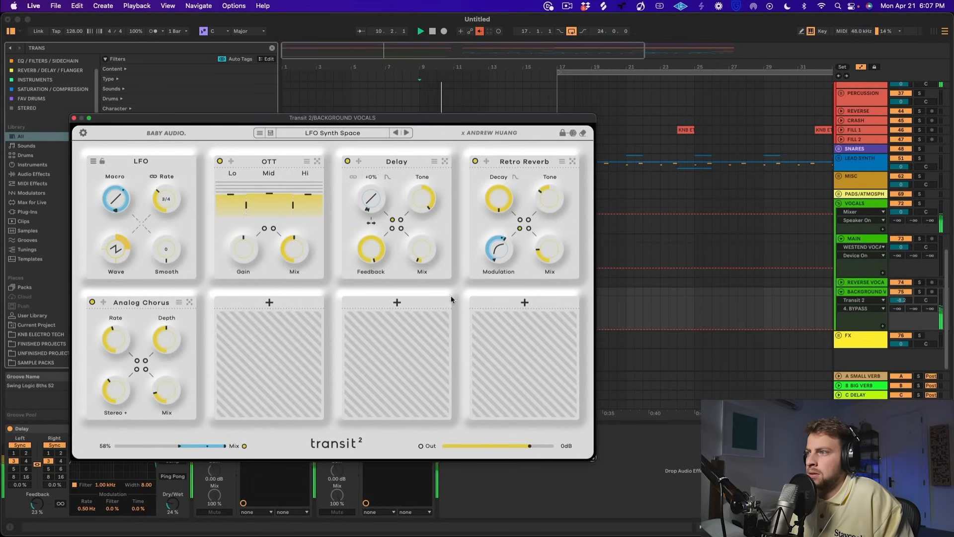
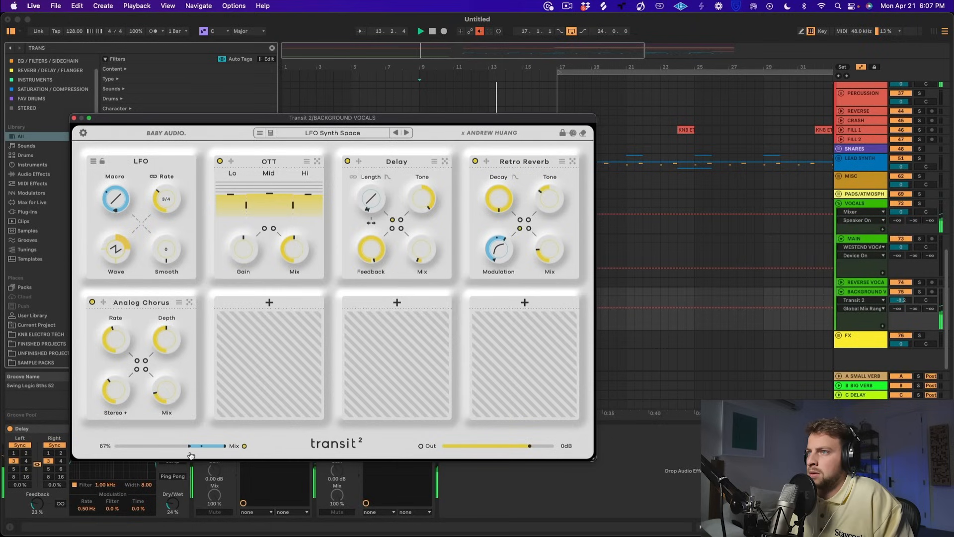
pyautogui.press('space')
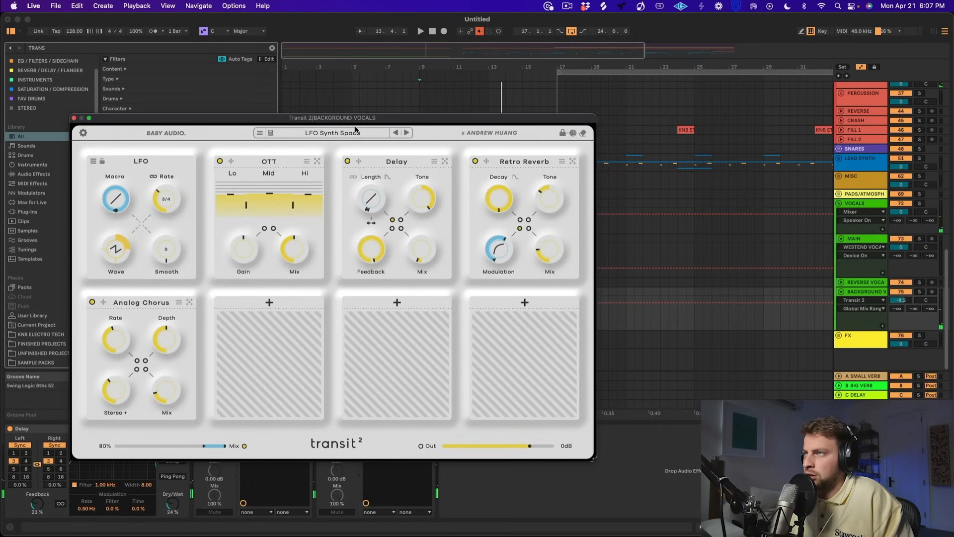
# - Step through the Transit 2 presets Lofi Buzz and M.O.G. to Magical Moments and sweep its macro during playback
pyautogui.click(407, 133)
pyautogui.click(150, 222)
pyautogui.press('space')
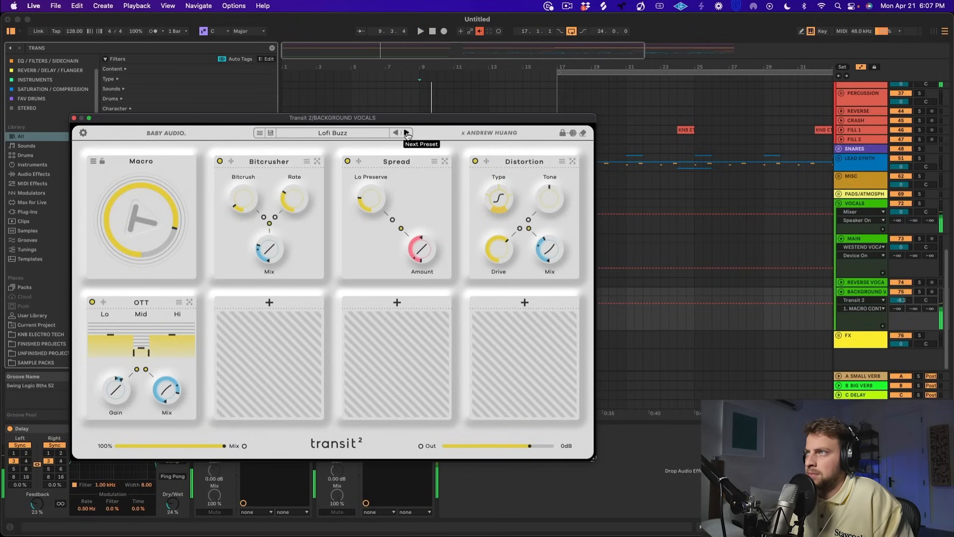
pyautogui.click(407, 133)
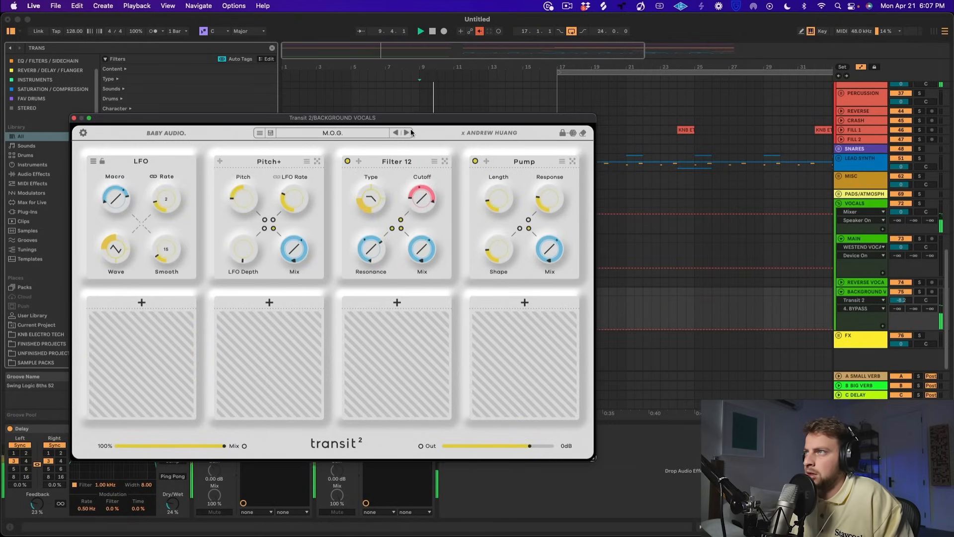
pyautogui.click(407, 134)
pyautogui.click(118, 225)
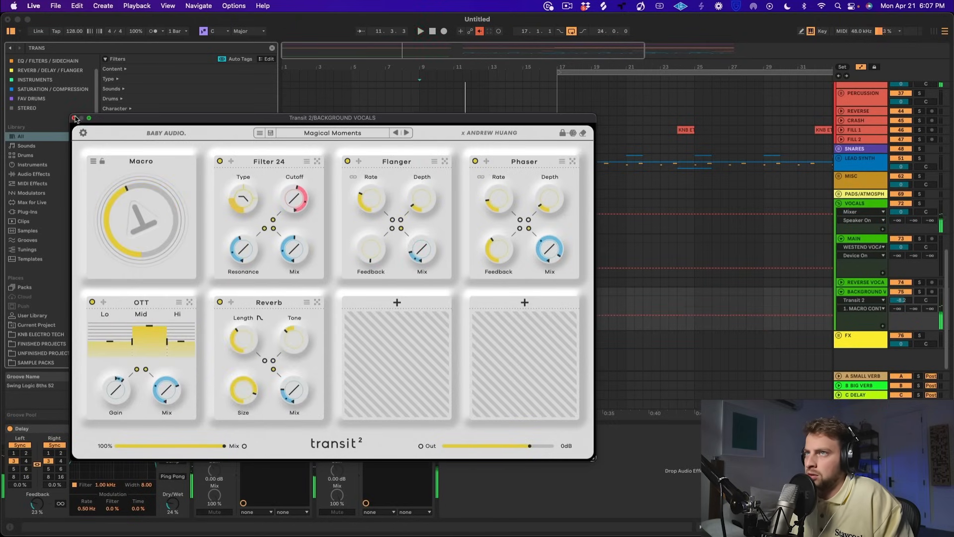
# - Close Transit 2 and draw its macro automation on the background vocals, rising from 0% at bar 9 to about 53% at bar 16
pyautogui.click(74, 119)
pyautogui.moveTo(414, 316); pyautogui.dragTo(415, 329)
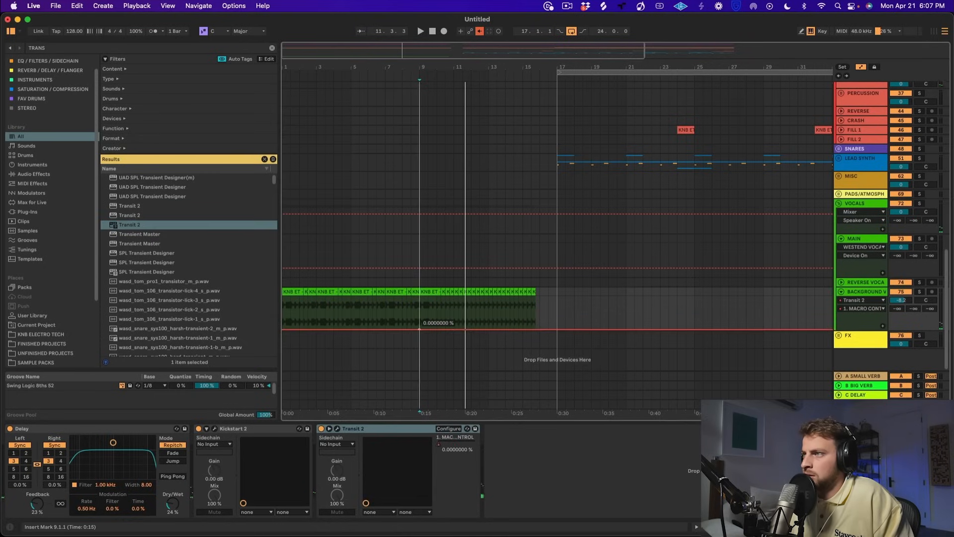
pyautogui.moveTo(537, 330); pyautogui.dragTo(536, 297)
pyautogui.click(537, 309)
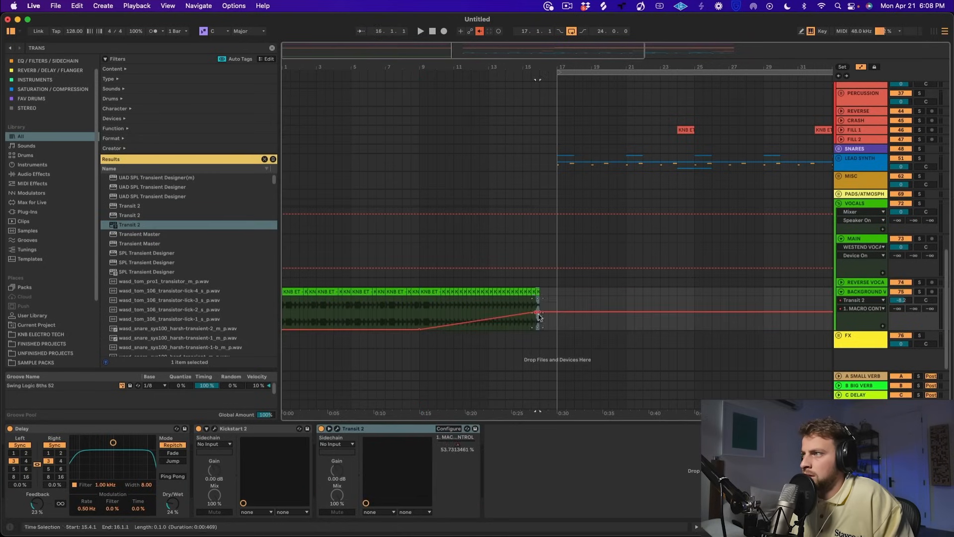
pyautogui.moveTo(538, 310); pyautogui.dragTo(540, 312)
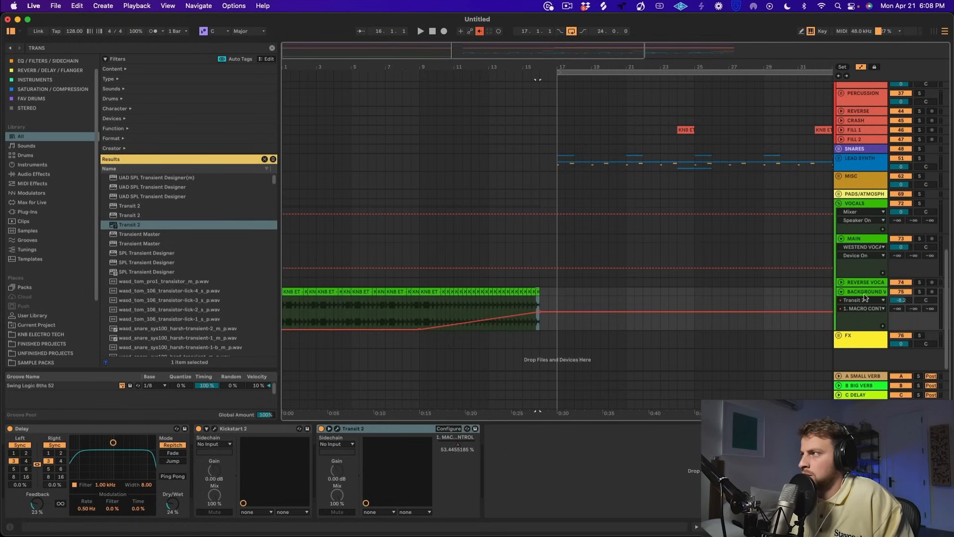
# - Clear the browser search and add Spectral Resonator from the audio effects between Delay and Kickstart 2 on the background vocals
pyautogui.scroll(2, 54, 193)
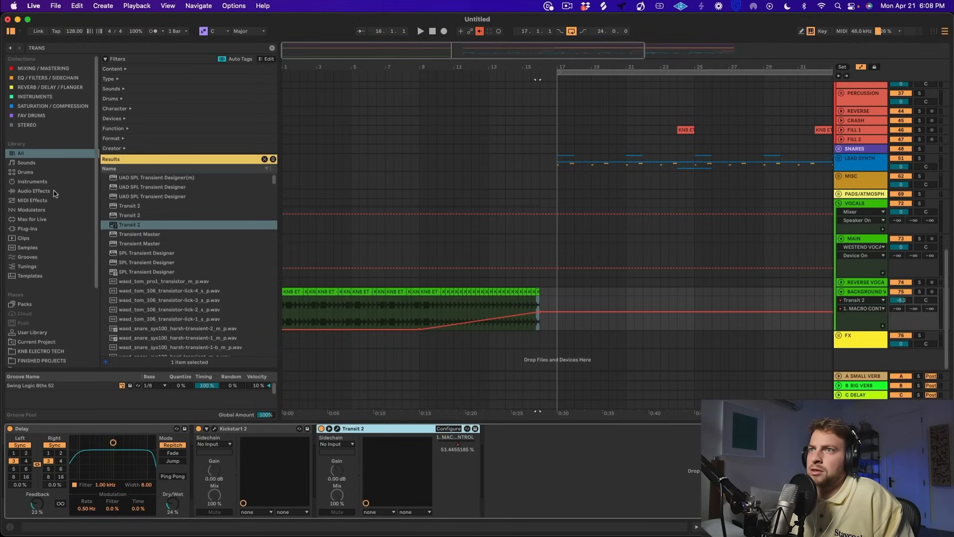
pyautogui.click(34, 191)
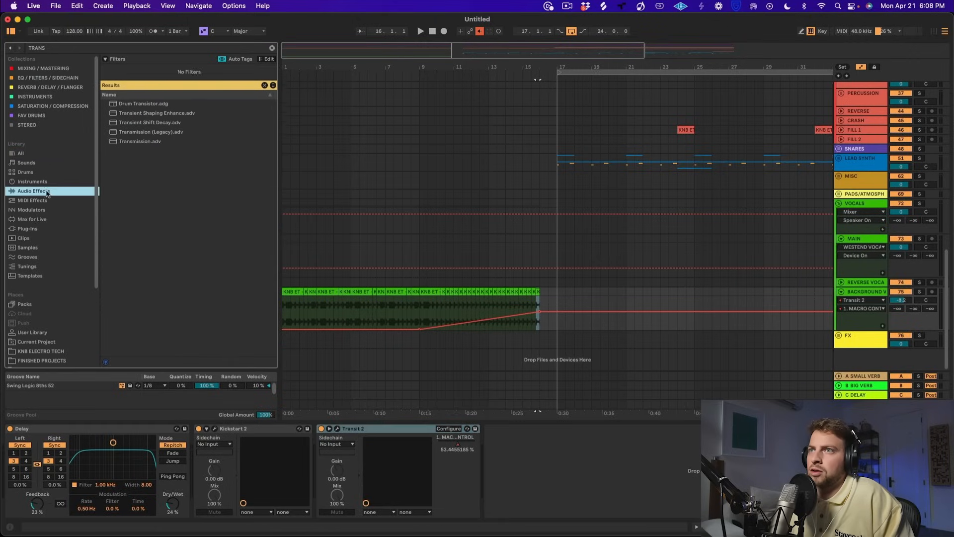
pyautogui.click(272, 48)
pyautogui.moveTo(157, 294); pyautogui.dragTo(205, 436)
pyautogui.moveTo(301, 414); pyautogui.dragTo(199, 437)
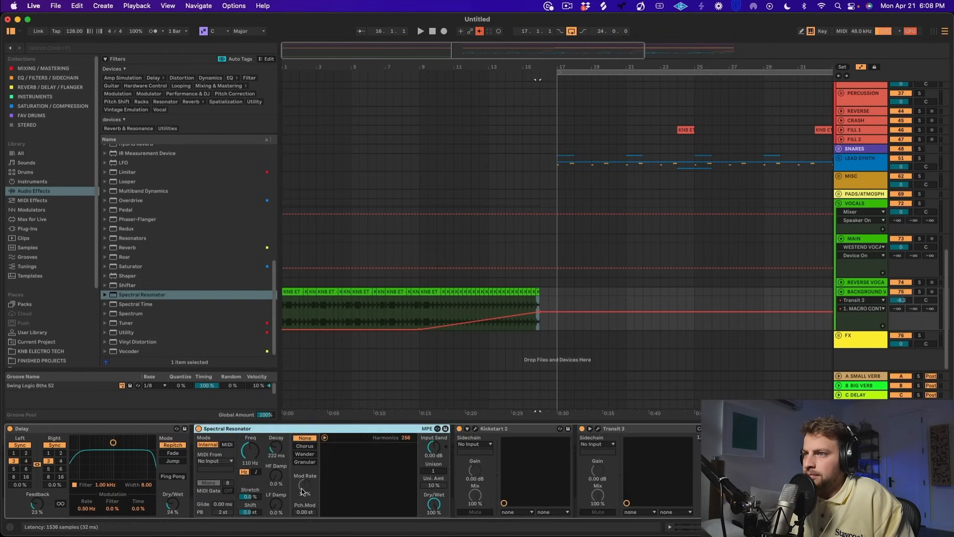
# - Switch Spectral Resonator's frequency to note mode at F1 and shorten its decay to 69.6 ms while auditioning the vocals
pyautogui.click(256, 472)
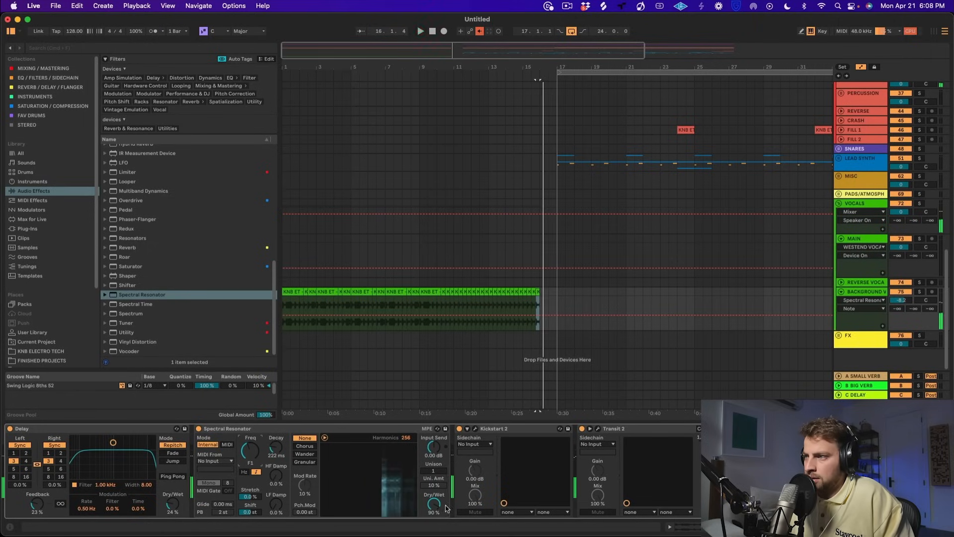
pyautogui.press('space')
pyautogui.moveTo(274, 448); pyautogui.dragTo(273, 460)
pyautogui.press('space')
pyautogui.press('space')
pyautogui.press('space')
pyautogui.press('space')
# - Automate Spectral Resonator's Dry/Wet from 0% at bar 9 to about 66% at bar 16 and play the build
pyautogui.moveTo(434, 503); pyautogui.dragTo(434, 532)
pyautogui.moveTo(437, 326); pyautogui.dragTo(420, 330)
pyautogui.press('space')
pyautogui.press('space')
pyautogui.click(541, 334)
pyautogui.moveTo(540, 329); pyautogui.dragTo(540, 308)
pyautogui.press('space')
pyautogui.click(407, 314)
pyautogui.press('space')
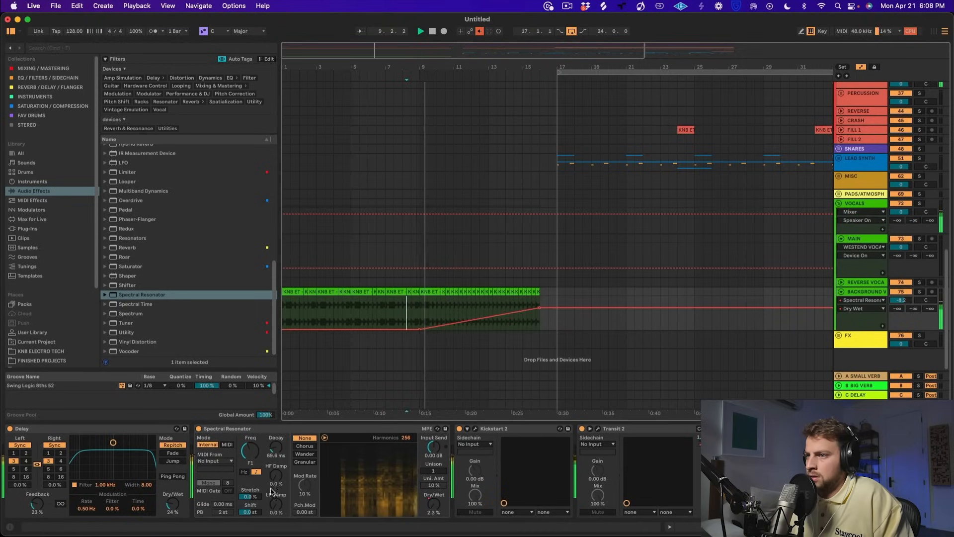
# - Automate Spectral Resonator's Stretch from 0% at bar 9 to 100% at bar 16
pyautogui.click(248, 496)
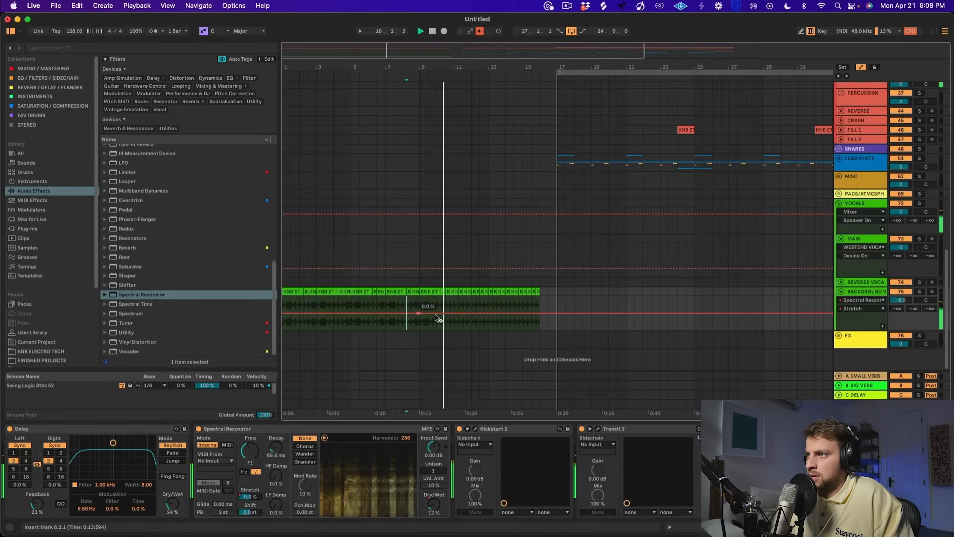
pyautogui.moveTo(538, 313); pyautogui.dragTo(535, 303)
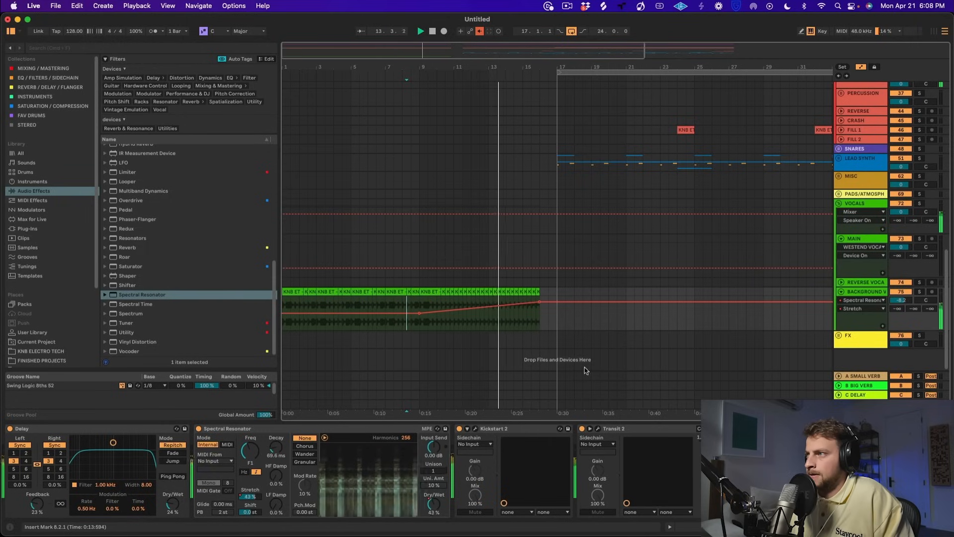
pyautogui.moveTo(540, 301); pyautogui.dragTo(540, 297)
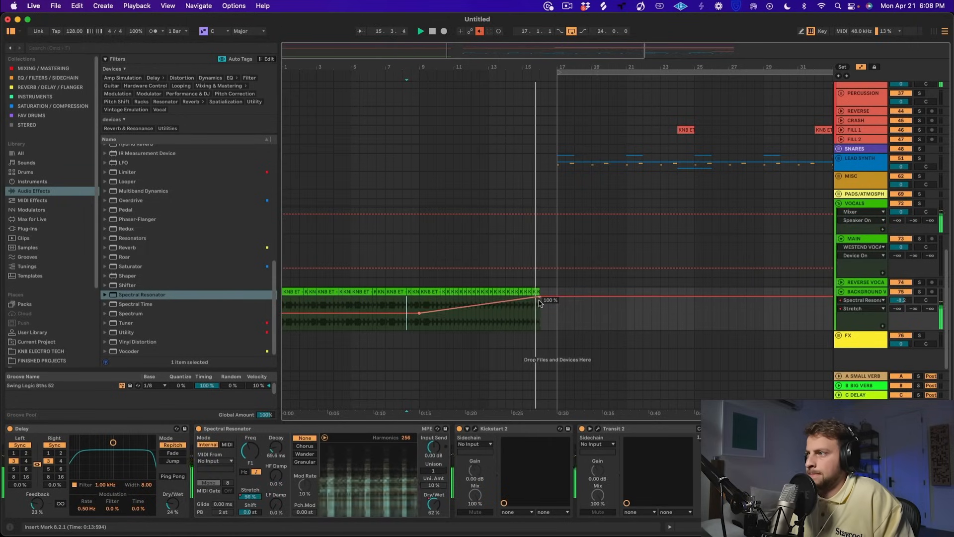
# - Add Auto Filter to the background vocals and draw a curved rise in its frequency automation from bar 9 to bar 16
pyautogui.click(50, 77)
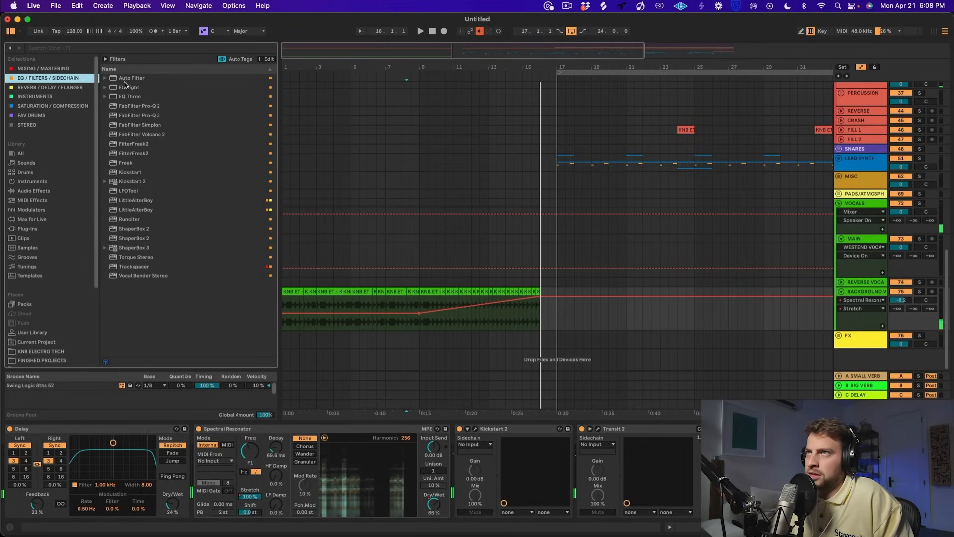
pyautogui.click(127, 79)
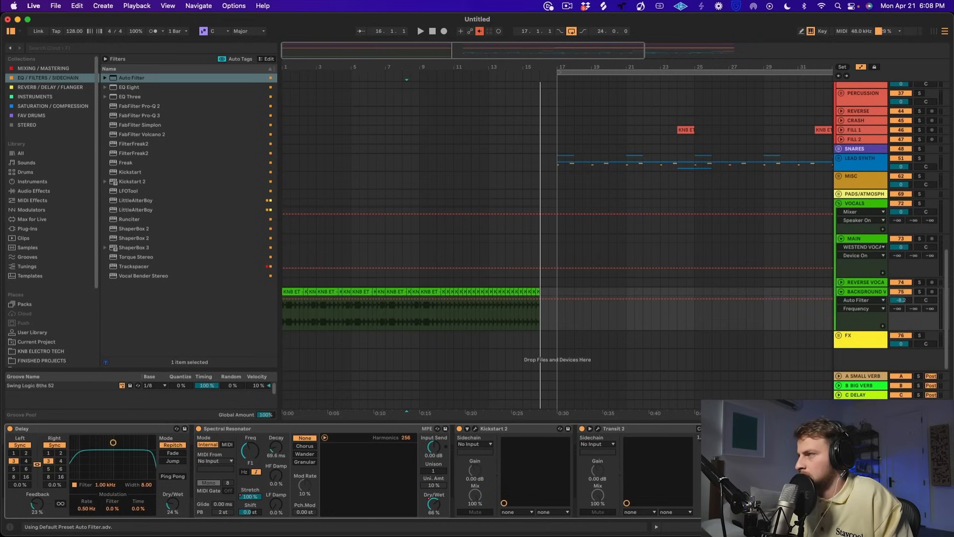
pyautogui.moveTo(540, 322); pyautogui.dragTo(541, 313)
pyautogui.moveTo(420, 311); pyautogui.dragTo(421, 329)
pyautogui.press('space')
pyautogui.click(518, 305)
pyautogui.press('space')
pyautogui.press('space')
pyautogui.moveTo(541, 312); pyautogui.dragTo(534, 321)
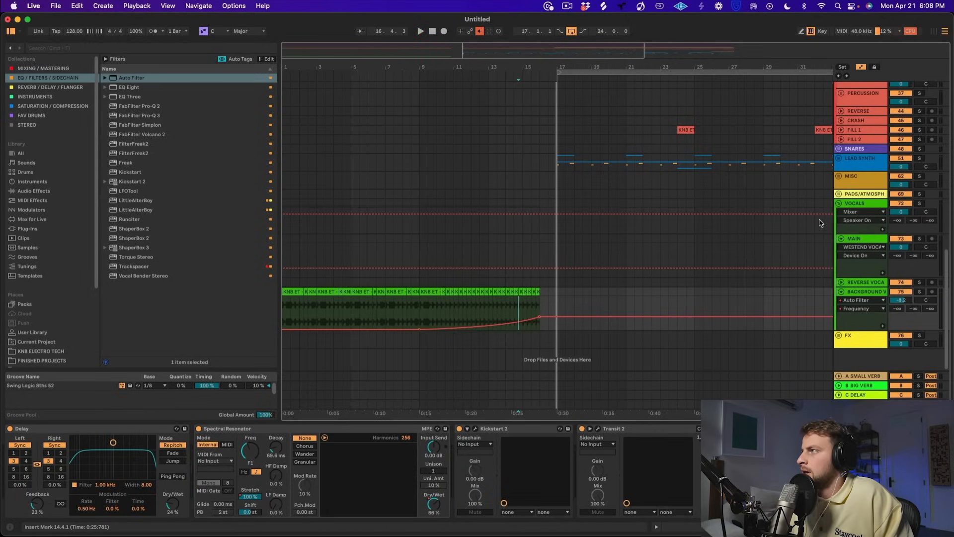
# - Fold the vocals group, unfold the snares group and audition KNB ELECTRO TECH Snare Rolls 10, 14, 16, 17 and 18
pyautogui.keyDown('alt'); pyautogui.click(838, 204); pyautogui.keyUp('alt')
pyautogui.click(839, 185)
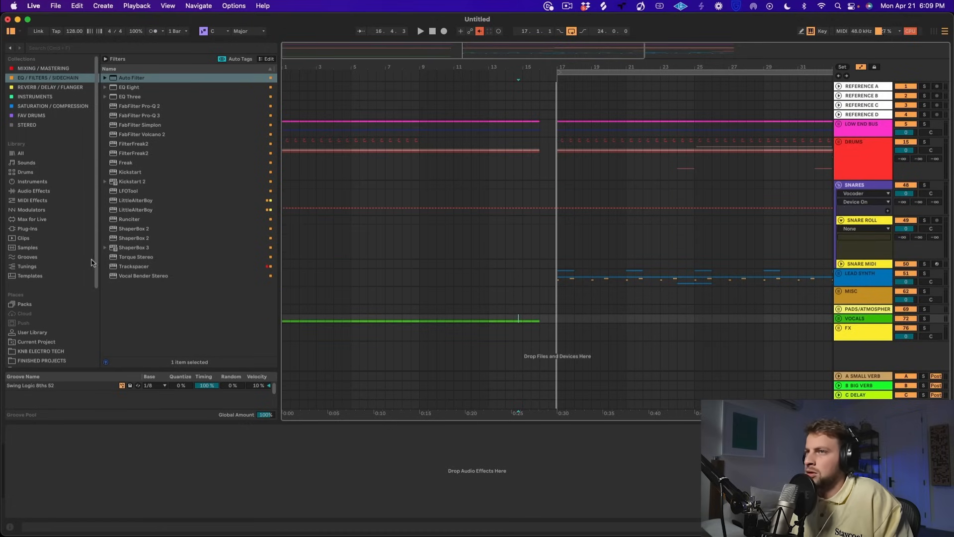
pyautogui.click(43, 352)
pyautogui.click(178, 229)
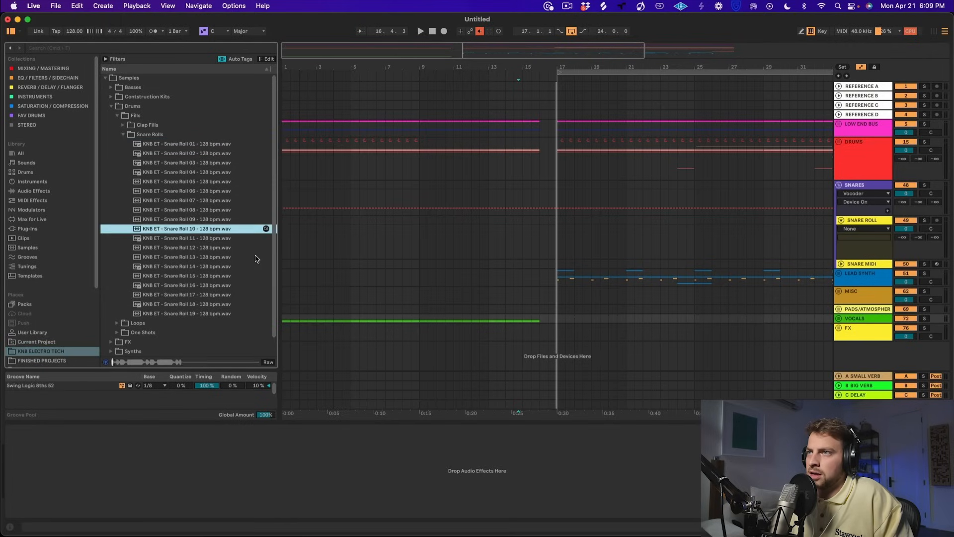
pyautogui.click(201, 265)
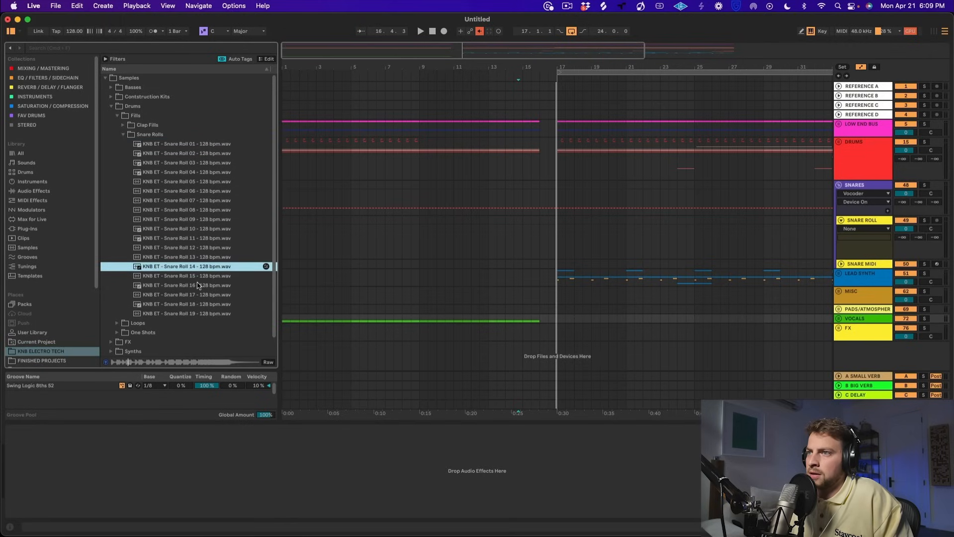
pyautogui.click(198, 285)
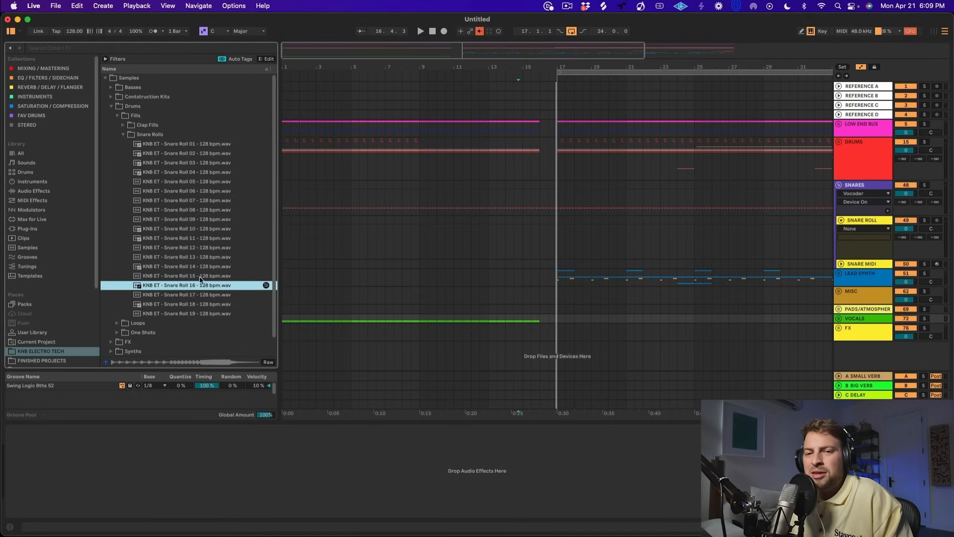
pyautogui.press('Down')
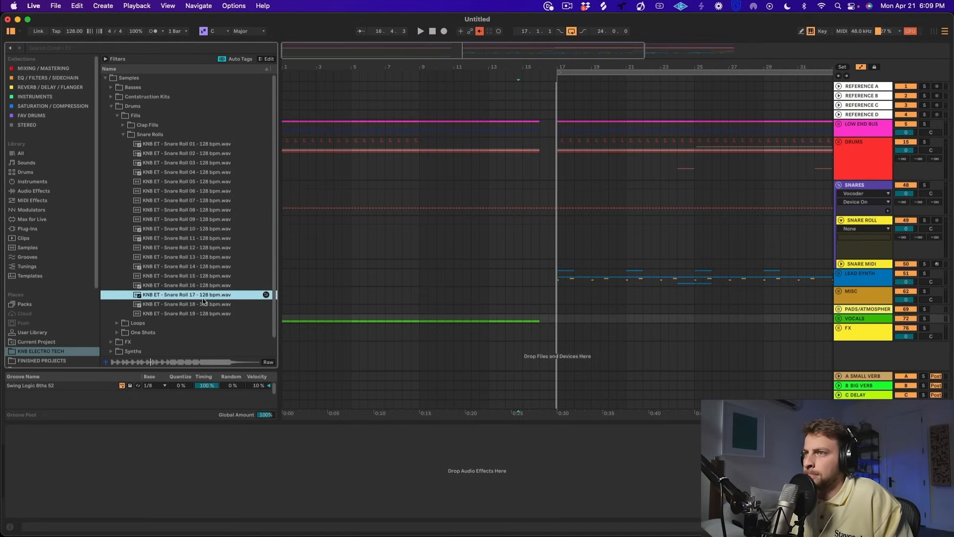
pyautogui.press('Down')
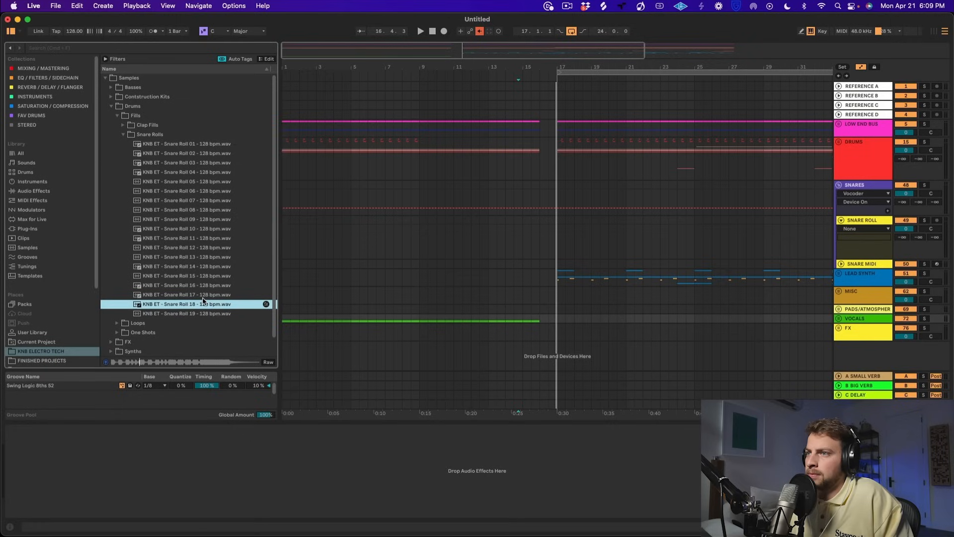
# - Place Snare Roll 18 on the snare roll track from bar 13 to 17, set its clip tempo to 128 BPM and lower the track volume
pyautogui.moveTo(209, 305); pyautogui.dragTo(496, 242)
pyautogui.press('space')
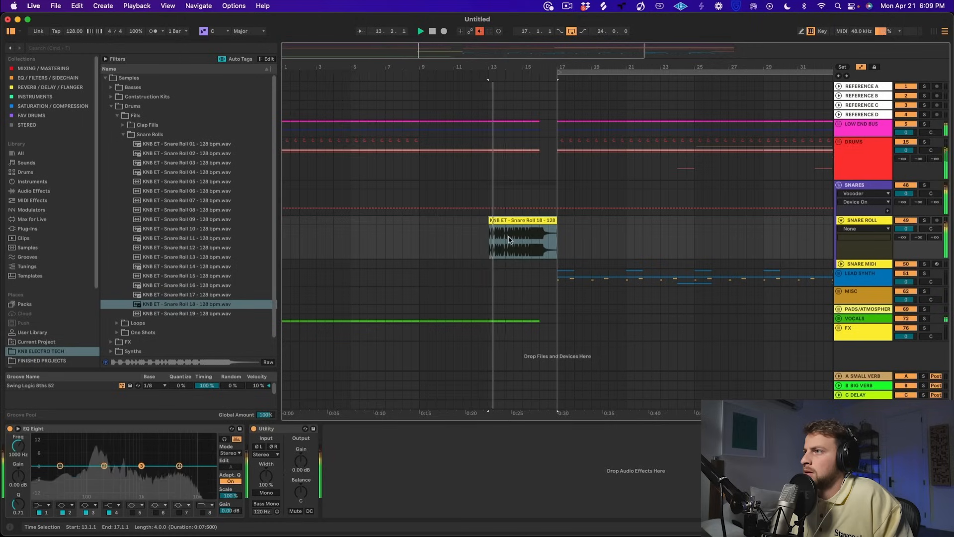
pyautogui.hotkey('shift', 'Tab')
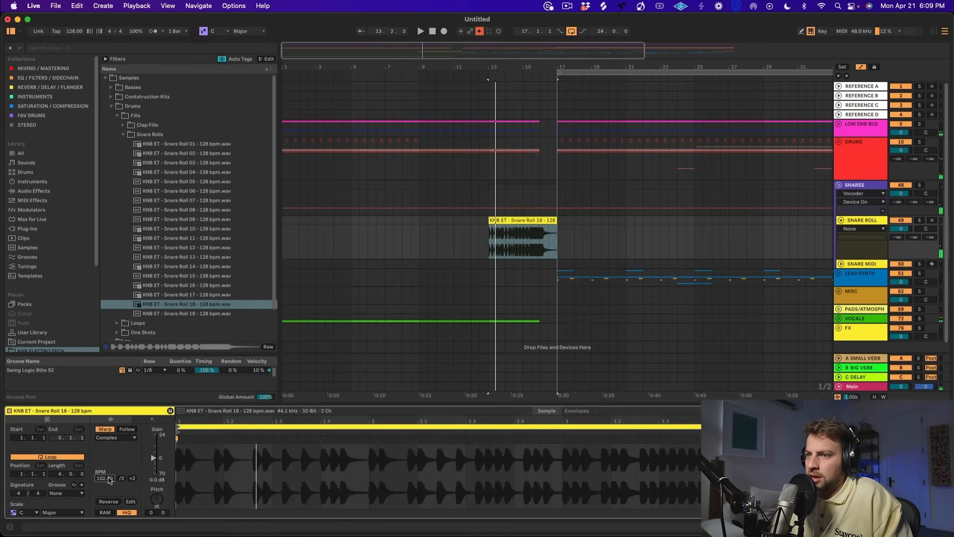
pyautogui.press('space')
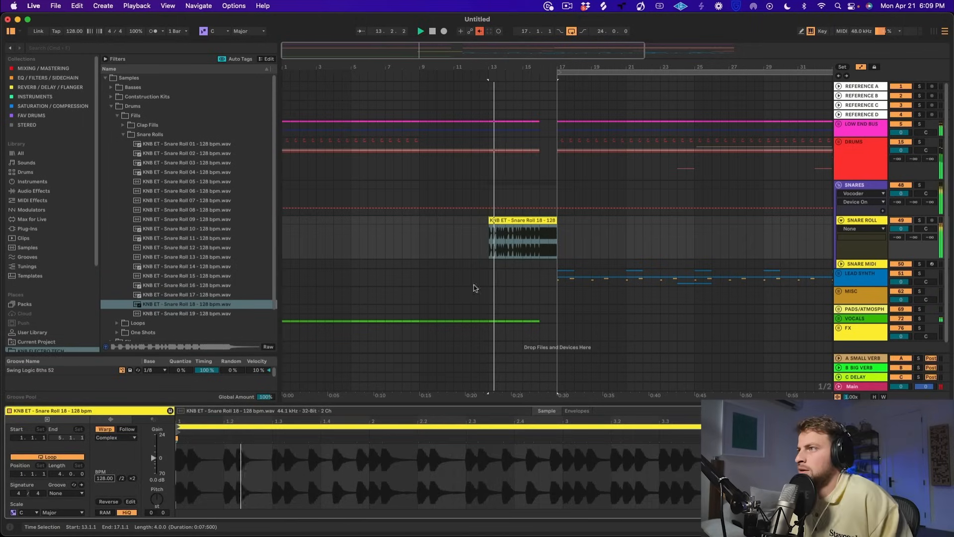
pyautogui.moveTo(902, 228); pyautogui.dragTo(901, 238)
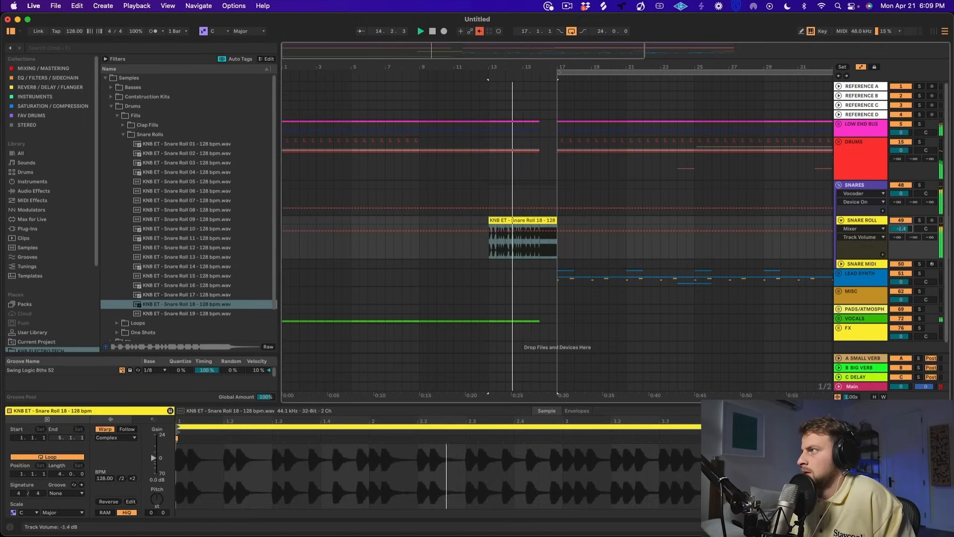
# - Copy the snare roll's first bar to bar 9 and duplicate it four times to fill the gap before the original roll
pyautogui.moveTo(488, 243); pyautogui.dragTo(506, 242)
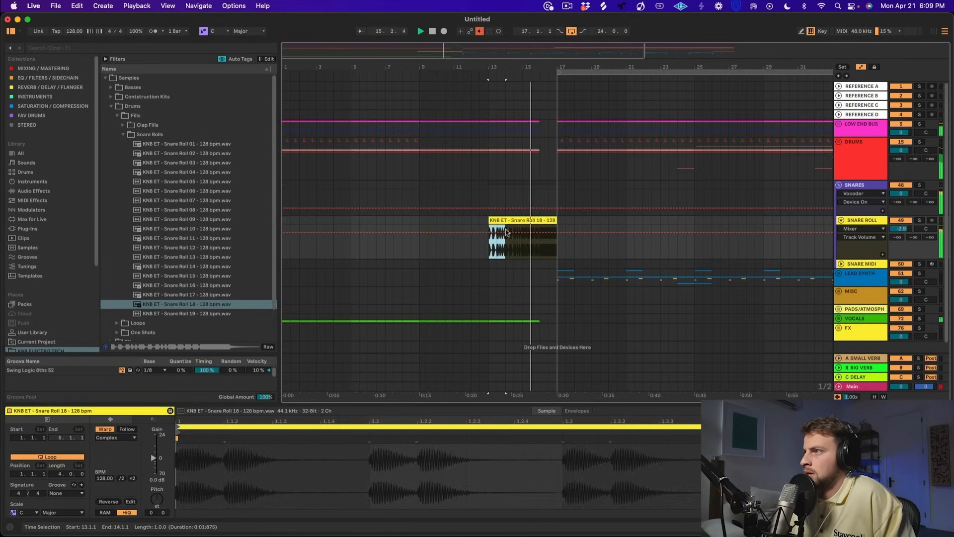
pyautogui.press('super+c')
pyautogui.click(419, 243)
pyautogui.press('super+v')
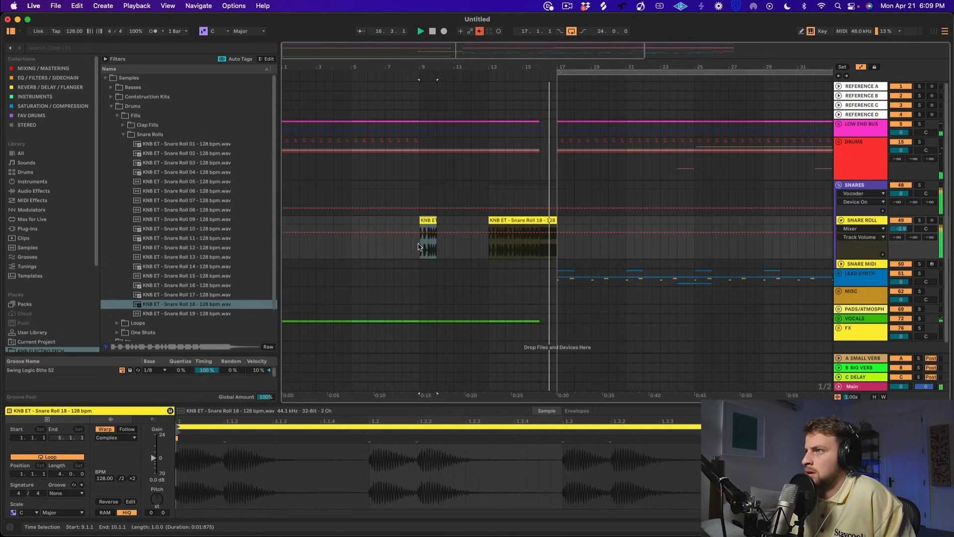
pyautogui.press('super+d')
pyautogui.press('super+d')
pyautogui.press('super+d')
pyautogui.press('super+d')
pyautogui.press('space')
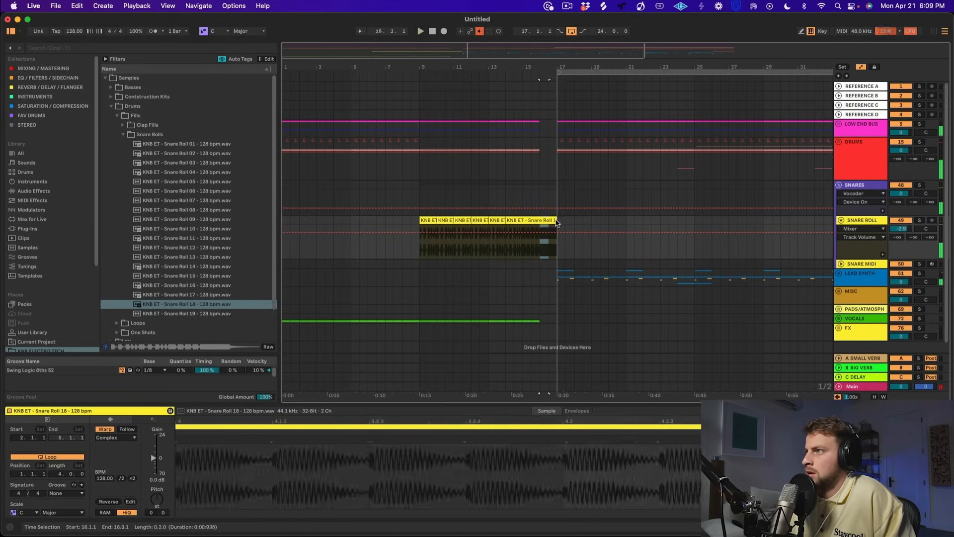
# - Duplicate the one-bar snare roll clip through to bar 17 and deactivate the clip in bar 16
pyautogui.press('super+d')
pyautogui.press('super+d')
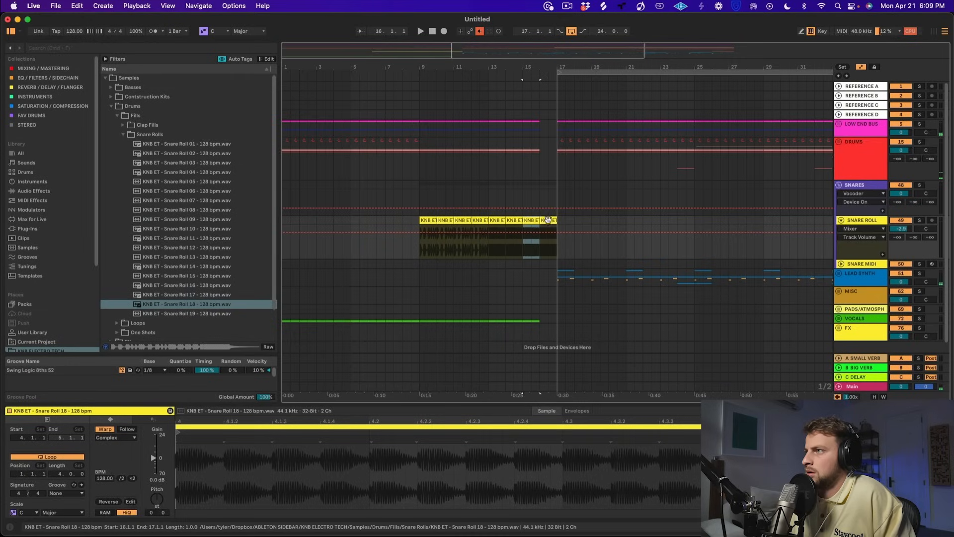
pyautogui.click(548, 219)
pyautogui.click(445, 249)
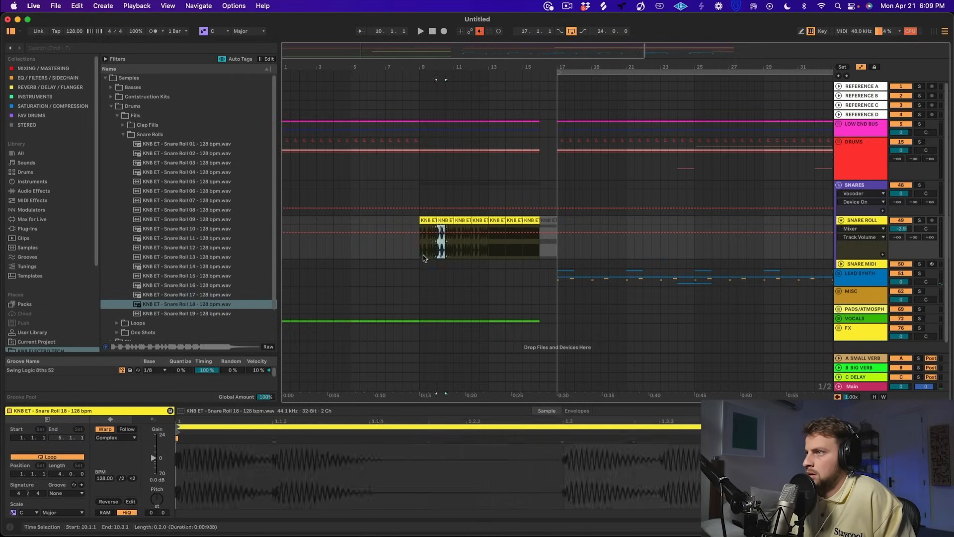
# - Extend the snare roll clip at bar 13 back to bar 11 and lower the snare roll track volume to -5.8 dB
pyautogui.click(489, 225)
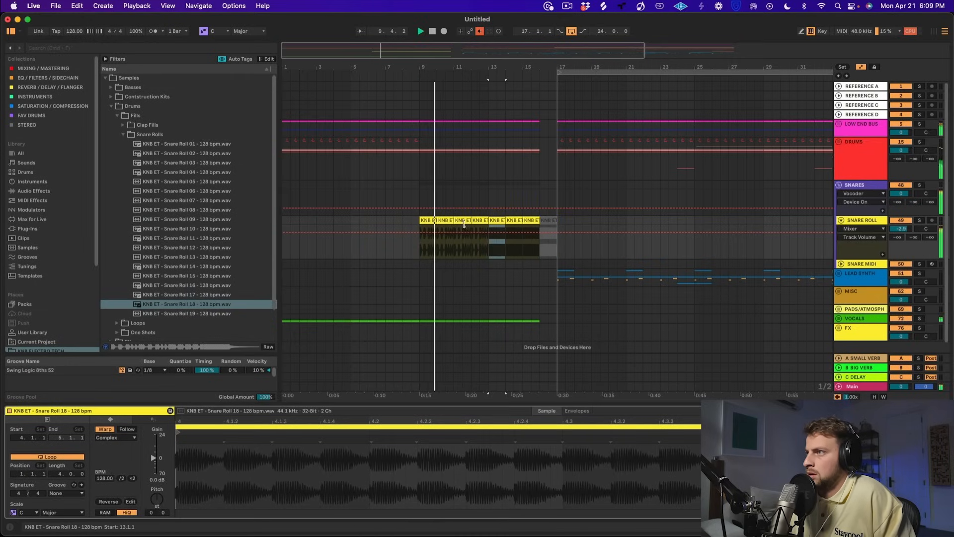
pyautogui.moveTo(489, 225); pyautogui.dragTo(454, 224)
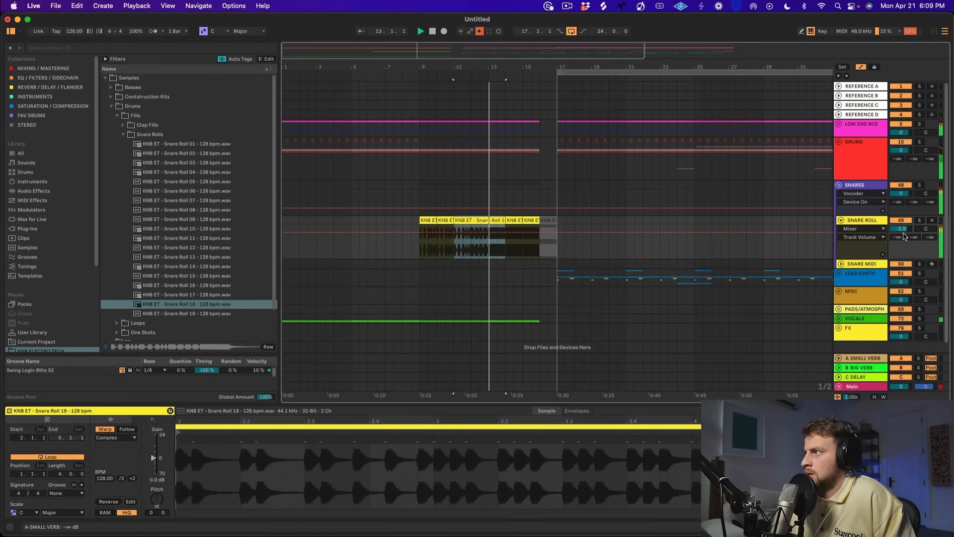
pyautogui.moveTo(905, 229); pyautogui.dragTo(905, 235)
pyautogui.press('space')
# - Audition the KNB ET Snare Roll samples 08, 05, 03, 02 and 01
pyautogui.click(202, 212)
pyautogui.click(202, 185)
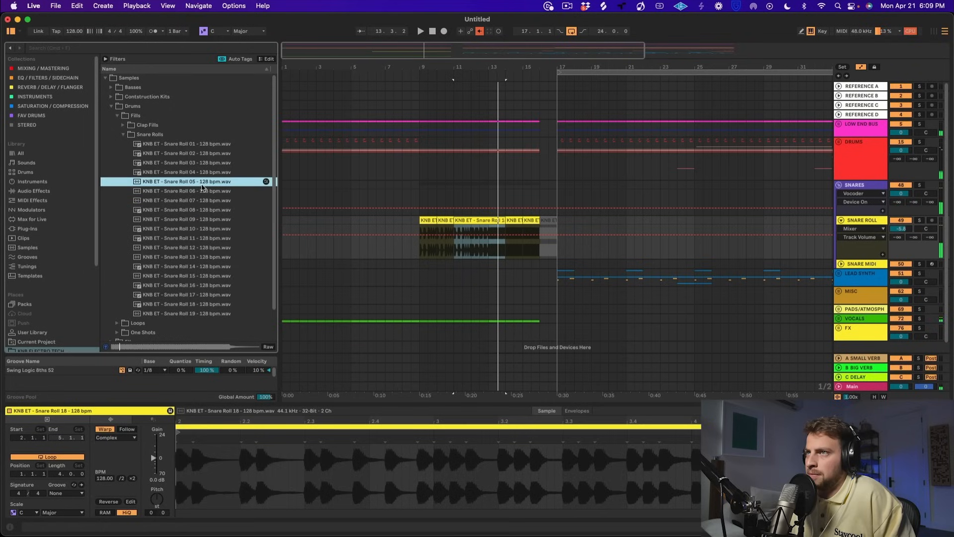
pyautogui.click(207, 163)
pyautogui.click(212, 153)
pyautogui.click(215, 144)
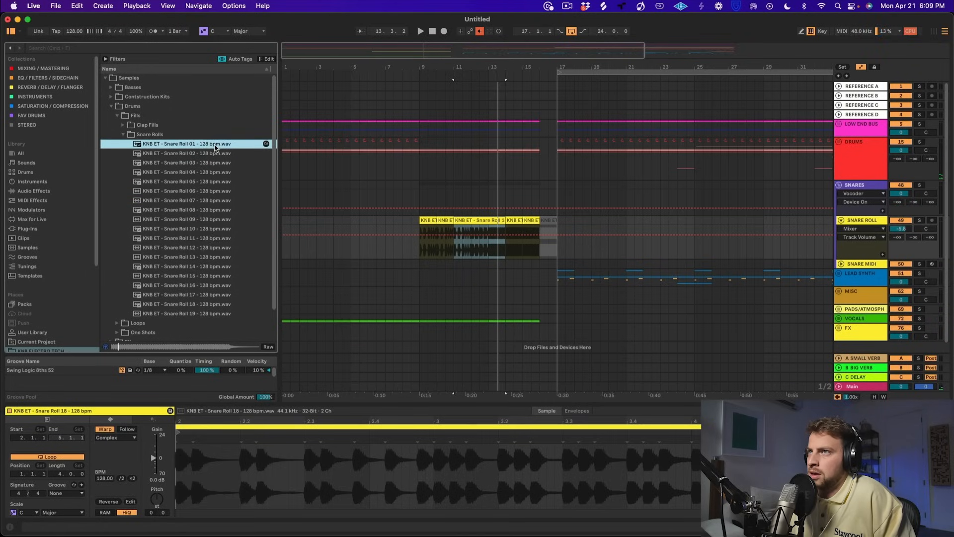
# - Place Snare Roll 01 on the snare roll track around bar 12, set its clip tempo to 128 BPM and play it
pyautogui.moveTo(215, 145); pyautogui.dragTo(480, 239)
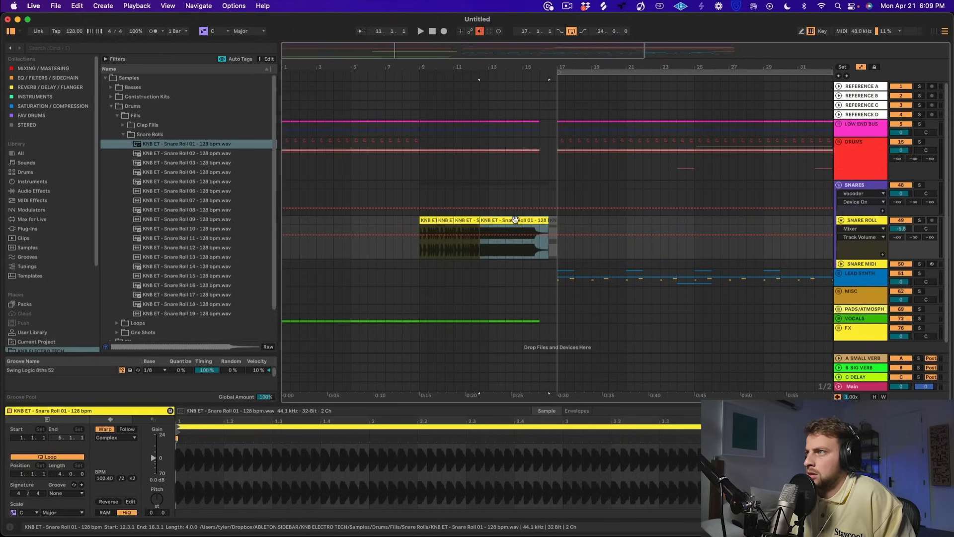
pyautogui.click(105, 479)
pyautogui.write('128')
pyautogui.press('Return')
pyautogui.press('space')
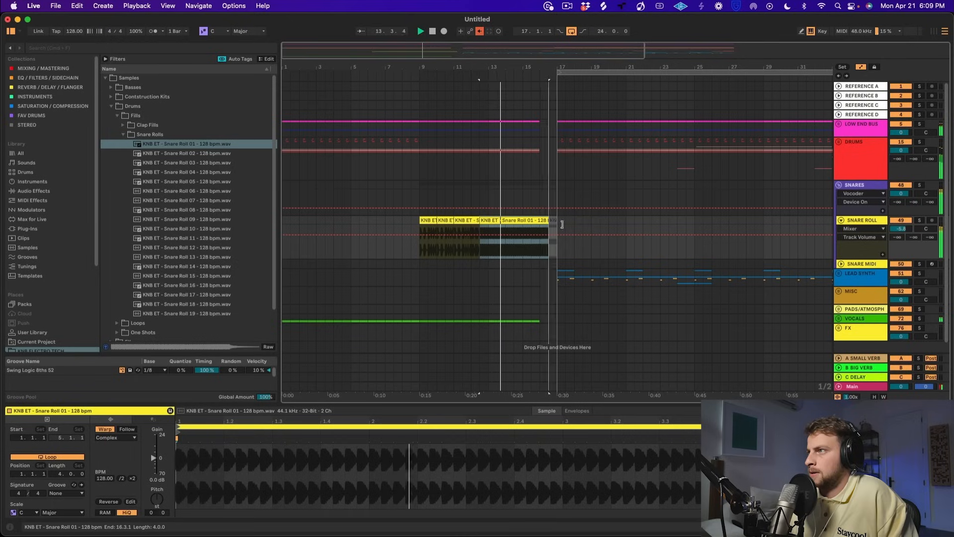
# - Move the Snare Roll 01 clip to bars 12 to 16 and fill bars 9 to 12 with copies of its first bar
pyautogui.moveTo(490, 250); pyautogui.dragTo(495, 220)
pyautogui.press('space')
pyautogui.moveTo(437, 248); pyautogui.dragTo(421, 249)
pyautogui.press('super+d')
pyautogui.press('super+d')
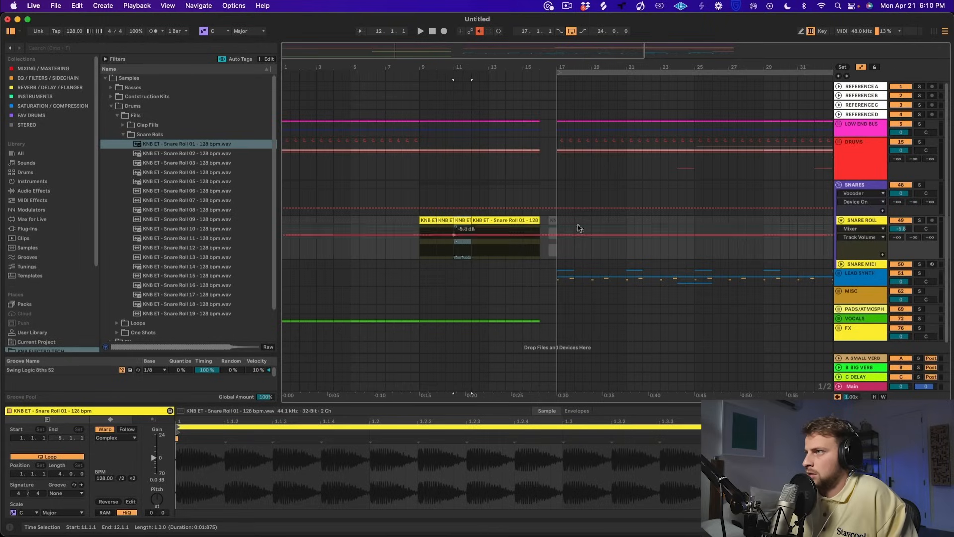
# - Add Auto Filter to the end of the snare roll track's device chain and set its frequency to 424 Hz
pyautogui.doubleClick(872, 221)
pyautogui.click(48, 79)
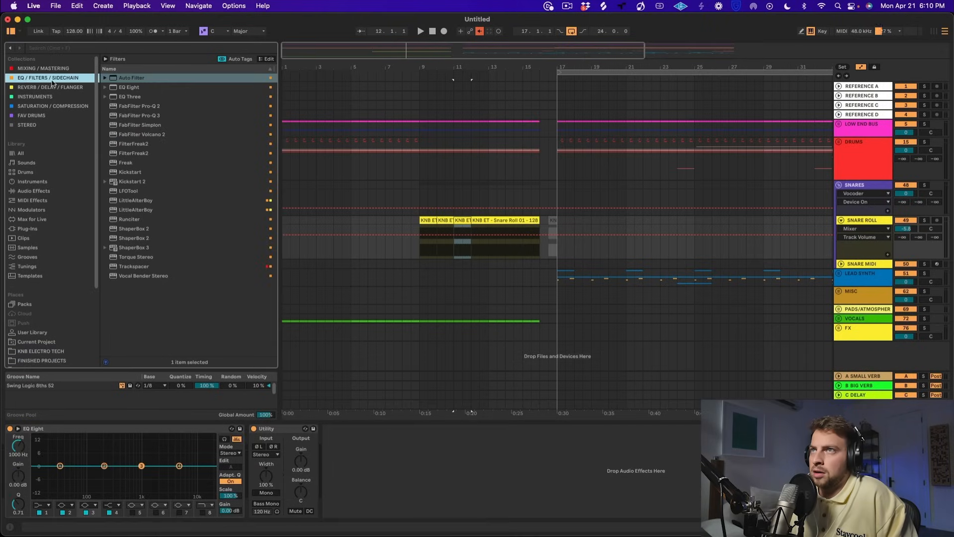
pyautogui.moveTo(137, 80); pyautogui.dragTo(395, 455)
pyautogui.moveTo(467, 454); pyautogui.dragTo(468, 477)
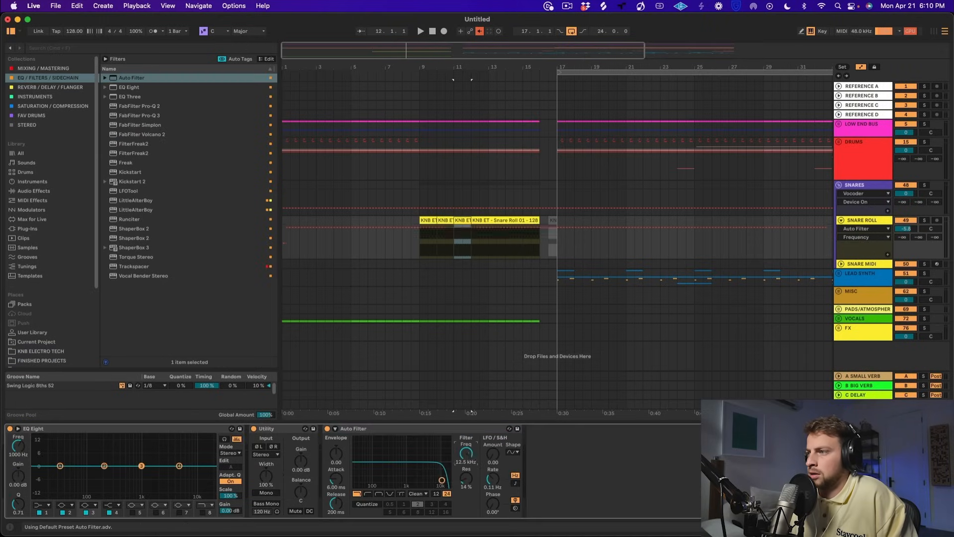
pyautogui.press('space')
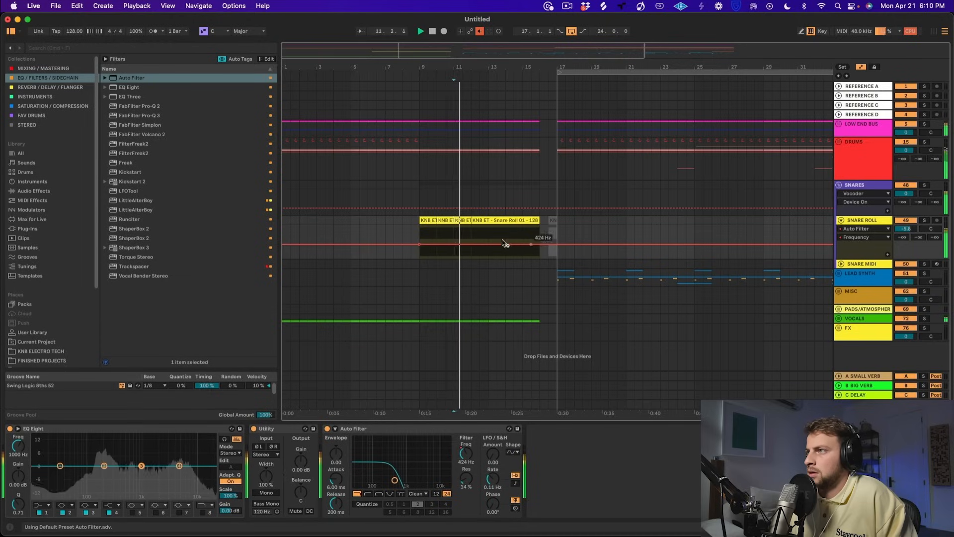
# - Draw a curved rise in the snare roll's Auto Filter frequency automation from bar 9 to just before bar 16
pyautogui.click(421, 247)
pyautogui.moveTo(532, 244); pyautogui.dragTo(532, 225)
pyautogui.moveTo(473, 238); pyautogui.dragTo(471, 228)
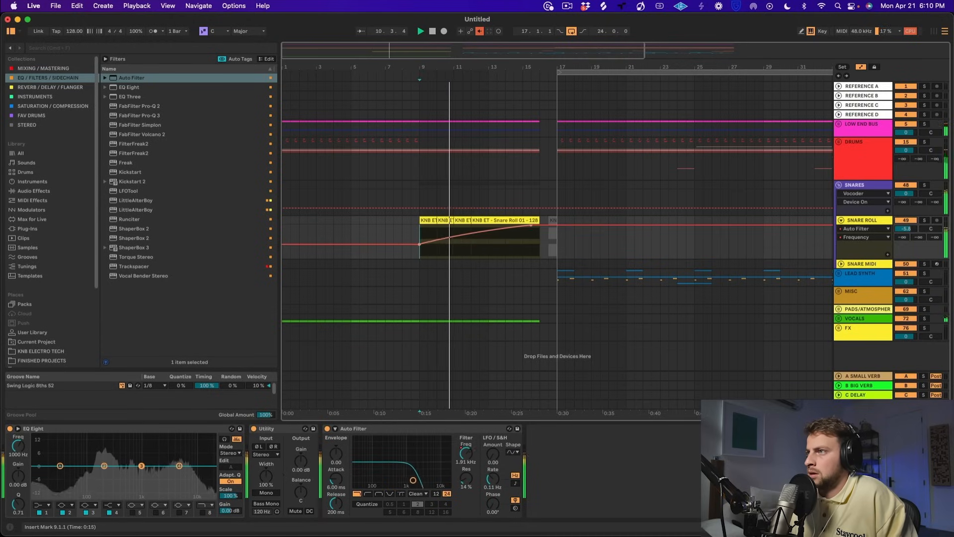
# - Low-cut the snare roll at about 121 Hz with EQ Eight band 1 and lower its track volume to -9.7 dB
pyautogui.click(37, 505)
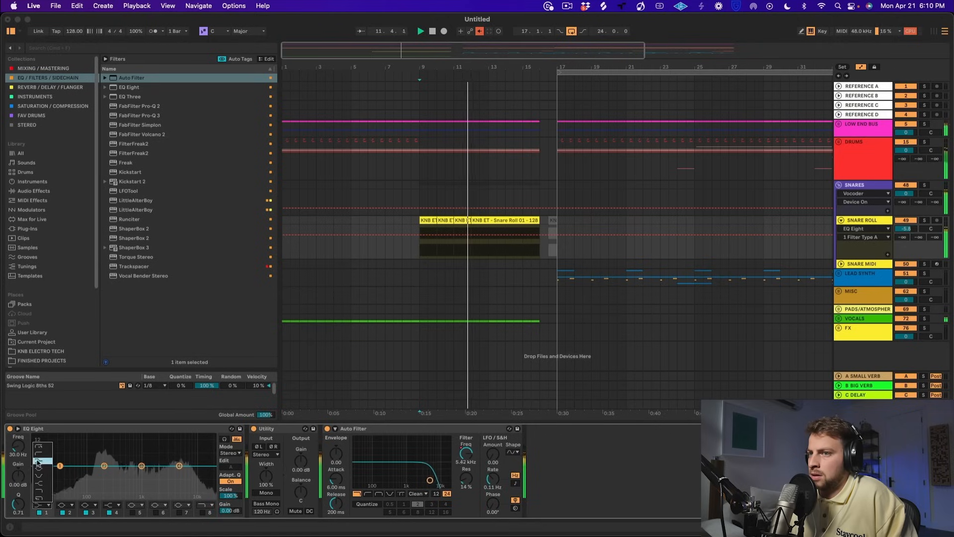
pyautogui.moveTo(59, 473); pyautogui.dragTo(92, 473)
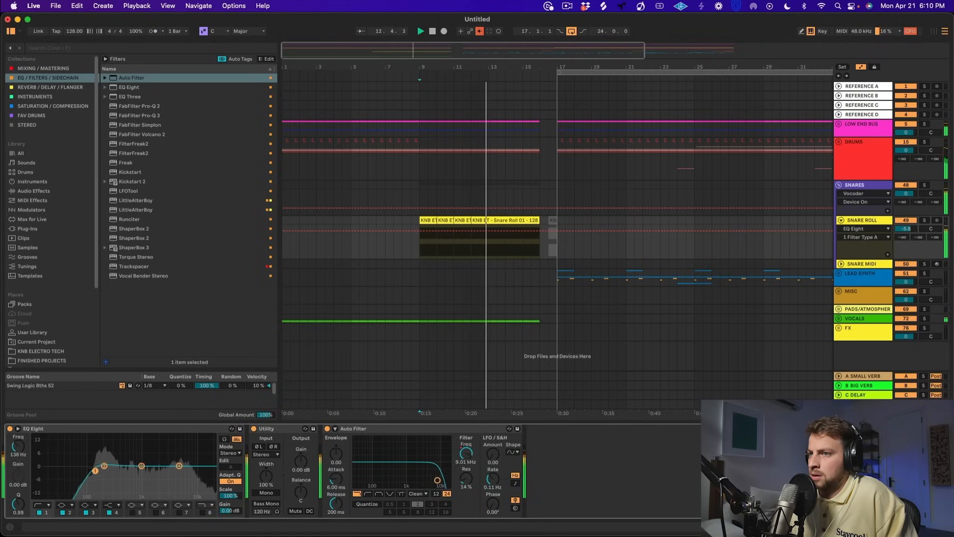
pyautogui.click(907, 228)
pyautogui.moveTo(906, 228); pyautogui.dragTo(906, 234)
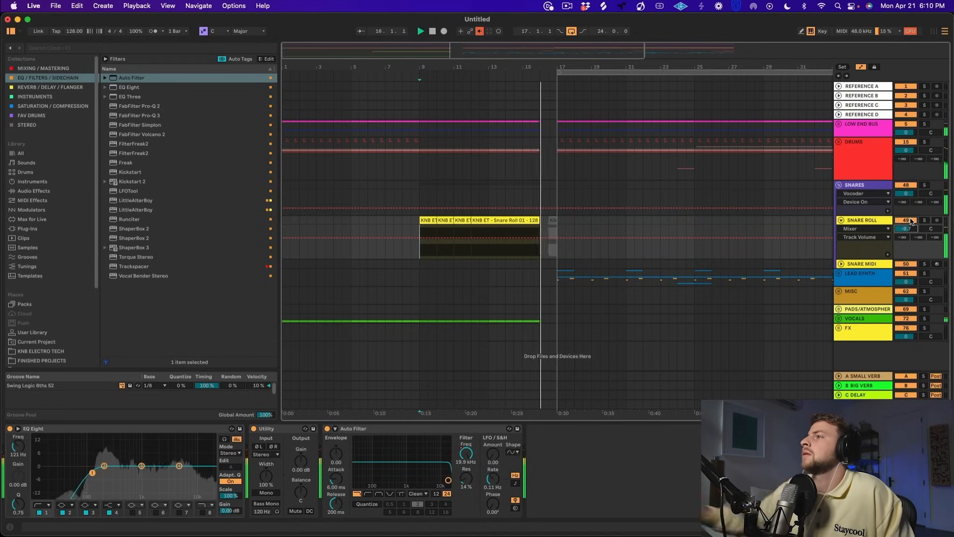
# - Unfold the lead synth group, copy bars 17 to 25 of the 58 Serum 2 track to bar 1 and play them
pyautogui.click(838, 272)
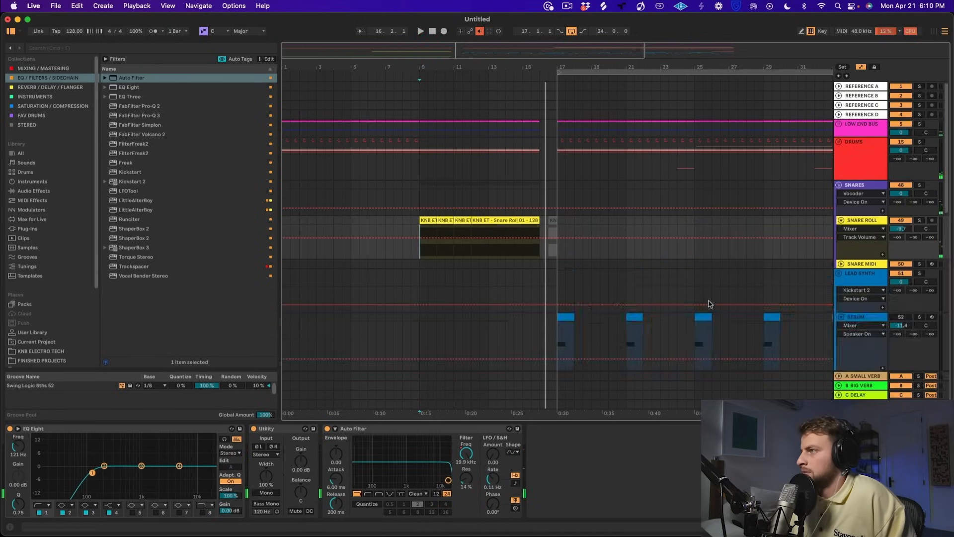
pyautogui.scroll(-5, 584, 272)
pyautogui.moveTo(561, 311); pyautogui.dragTo(655, 307)
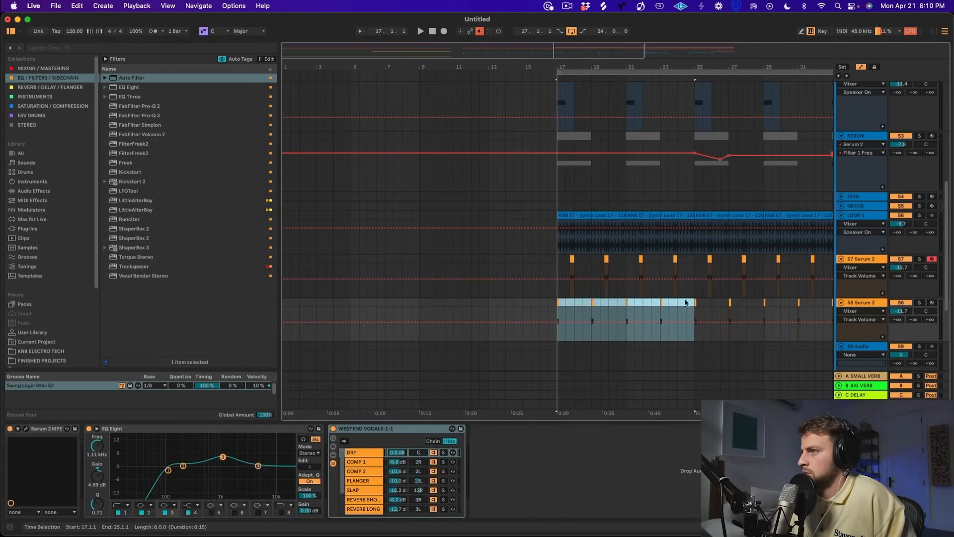
pyautogui.click(290, 306)
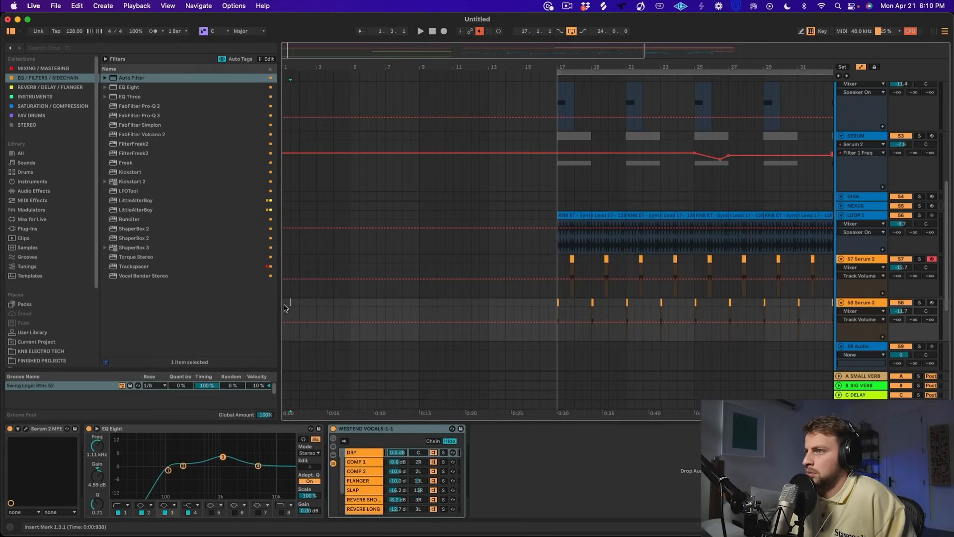
pyautogui.press('super+v')
pyautogui.press('space')
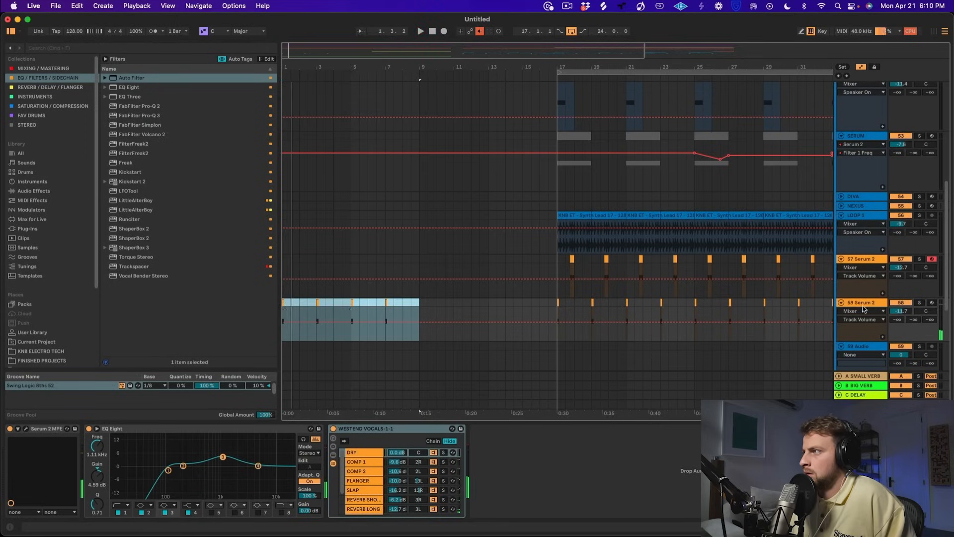
# - Add EchoBoy to the end of the 58 Serum 2 device chain, adjust its mix and switch its style to DM-2
pyautogui.click(63, 450)
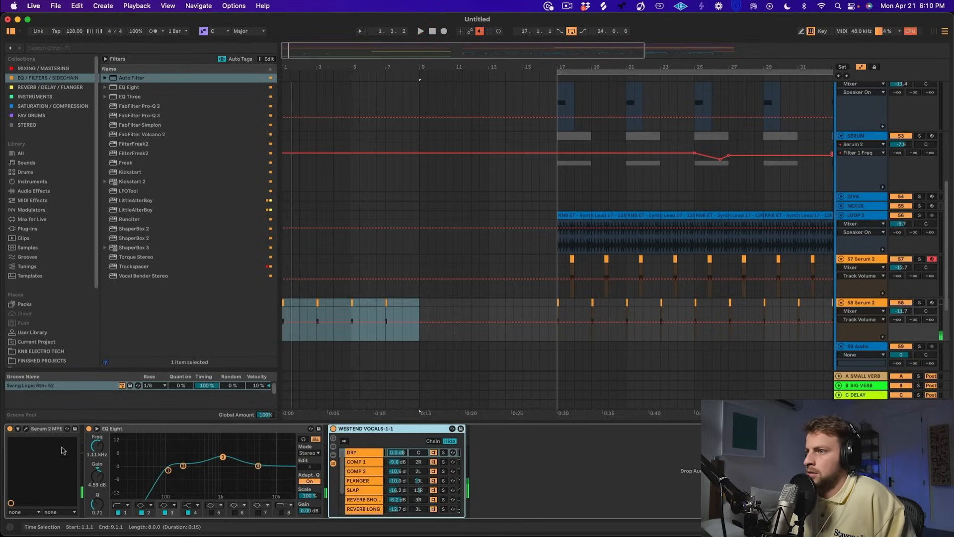
pyautogui.click(37, 88)
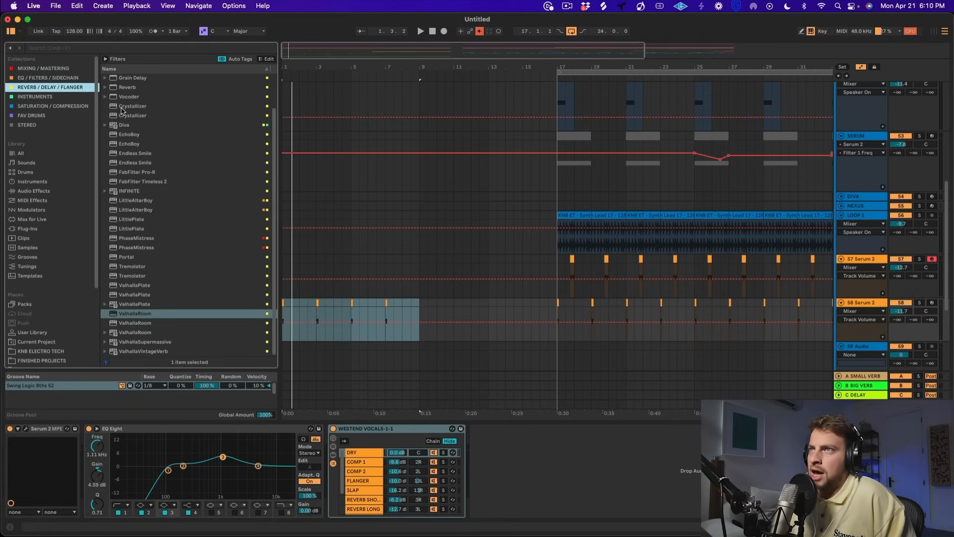
pyautogui.click(135, 136)
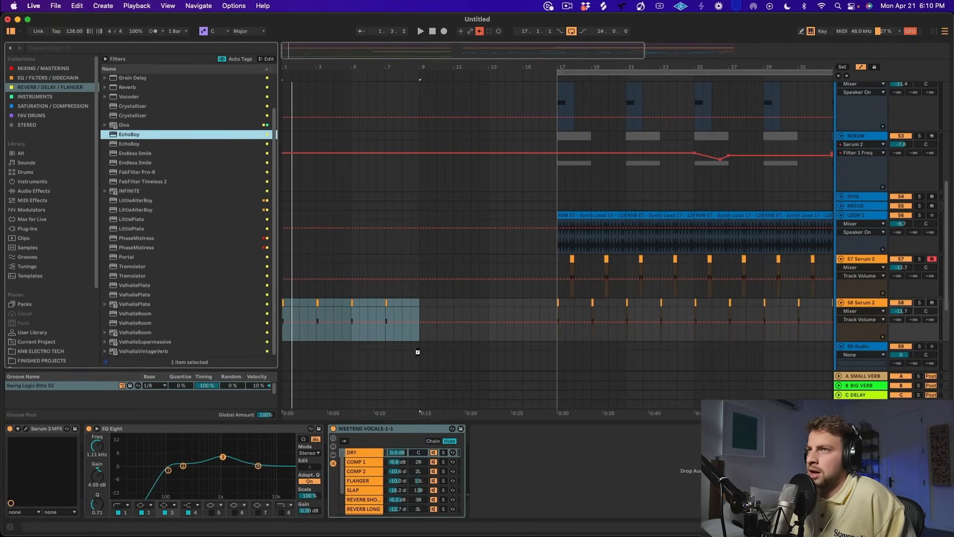
pyautogui.moveTo(414, 403); pyautogui.dragTo(497, 472)
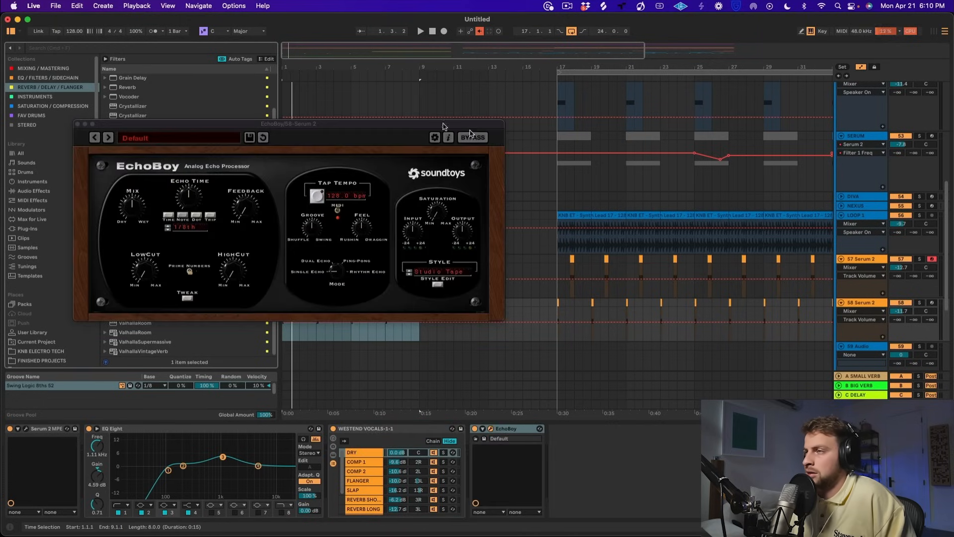
pyautogui.moveTo(145, 225); pyautogui.dragTo(143, 228)
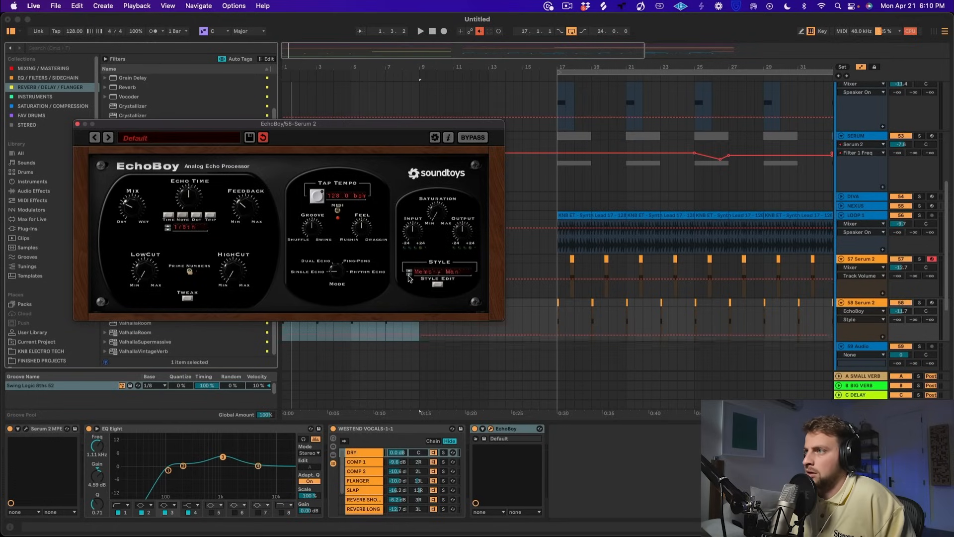
# - Solo the 58 Serum 2 track, lower its volume to -15.6 dB and adjust EchoBoy's feedback during playback
pyautogui.click(920, 302)
pyautogui.press('space')
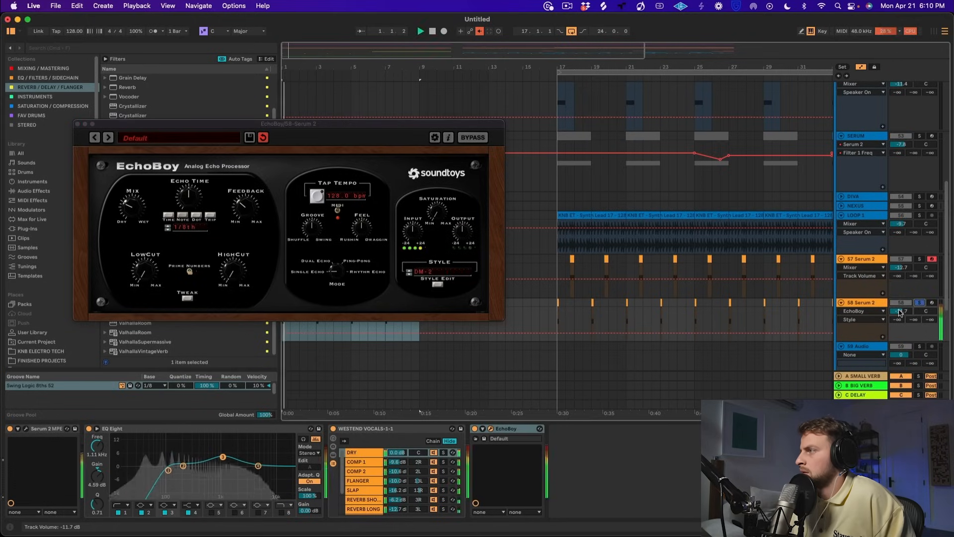
pyautogui.moveTo(243, 209); pyautogui.dragTo(241, 175)
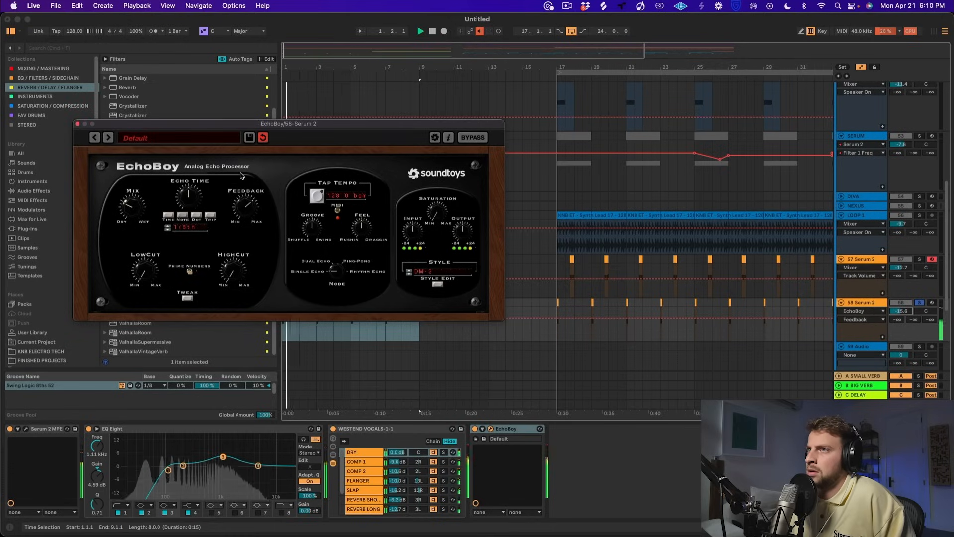
pyautogui.click(78, 124)
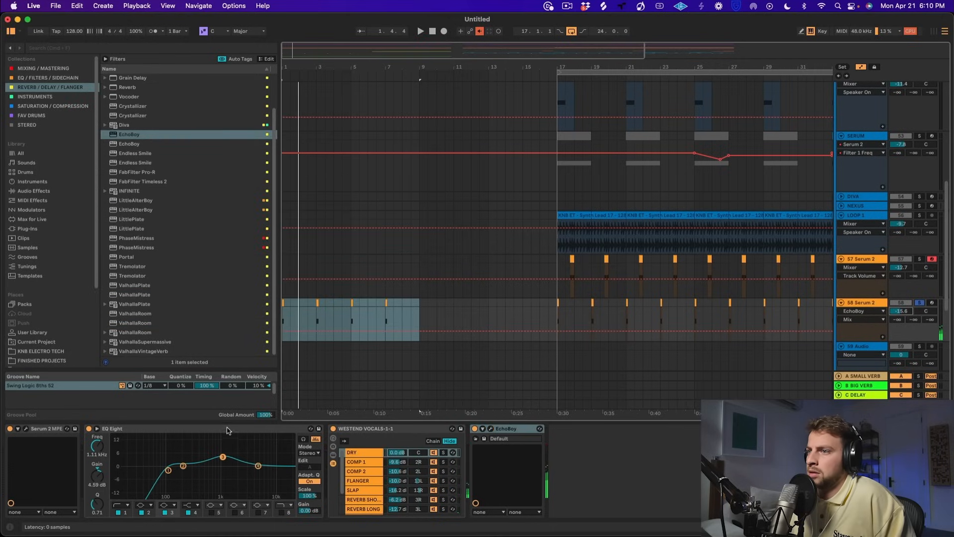
# - Move the 58 Serum 2 track's EQ Eight after EchoBoy, set its low cut to 202 Hz and unsolo the track
pyautogui.moveTo(227, 429); pyautogui.dragTo(662, 455)
pyautogui.moveTo(551, 484); pyautogui.dragTo(552, 485)
pyautogui.press('space')
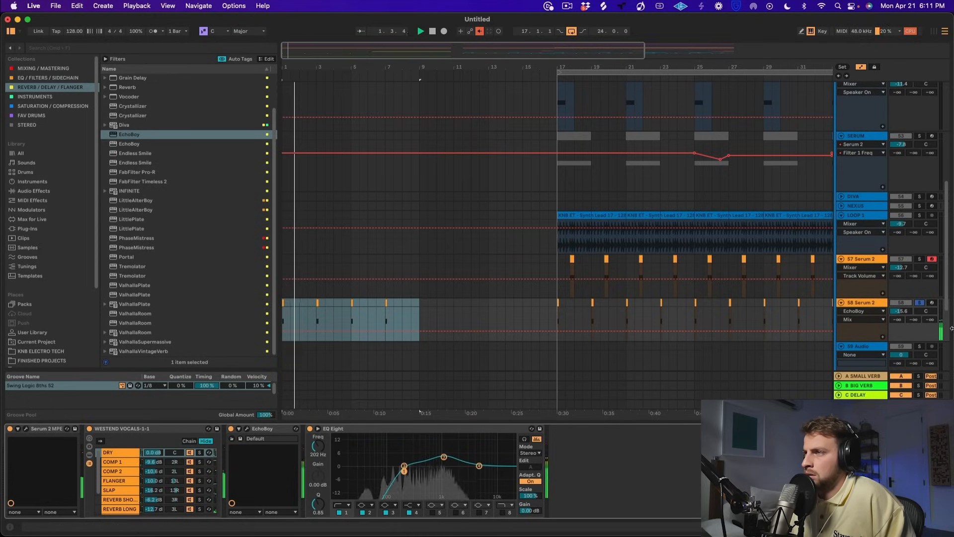
pyautogui.click(920, 303)
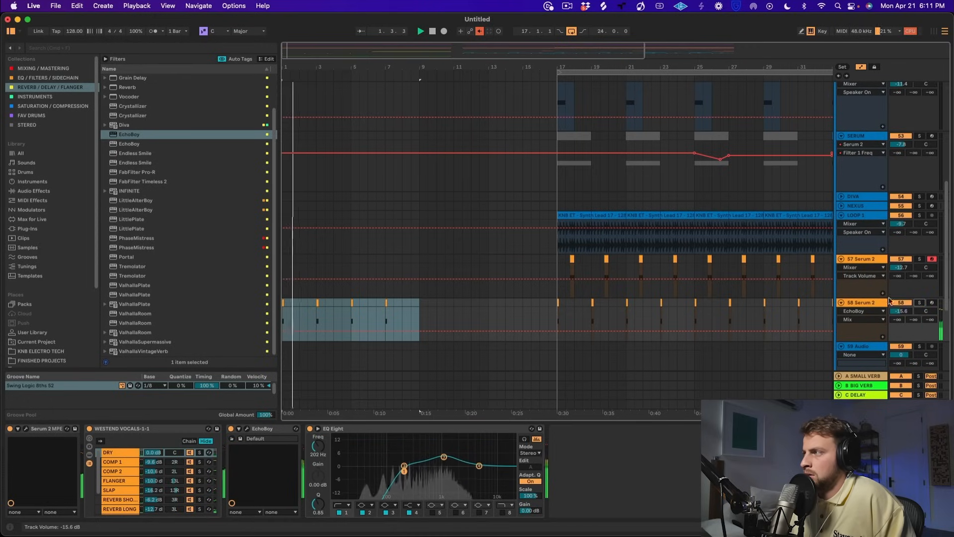
# - Unfold the drums and clap groups and raise the clap group's volume to about -3.2 dB
pyautogui.scroll(10, 796, 169)
pyautogui.click(839, 143)
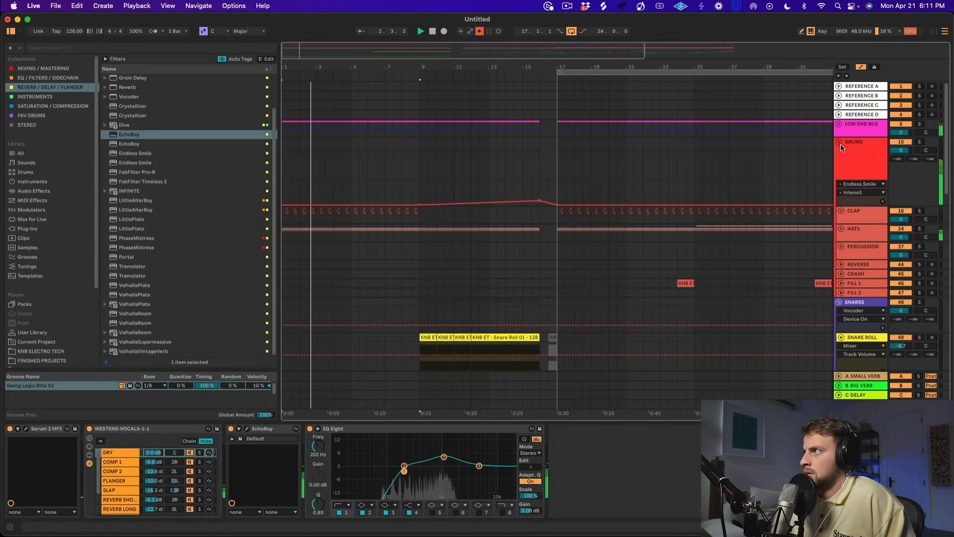
pyautogui.click(840, 212)
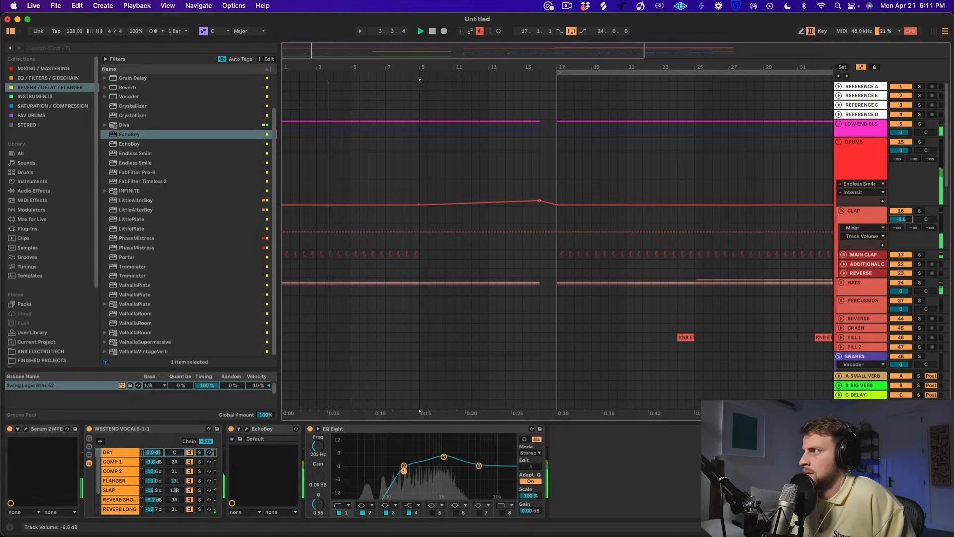
pyautogui.moveTo(901, 219); pyautogui.dragTo(903, 219)
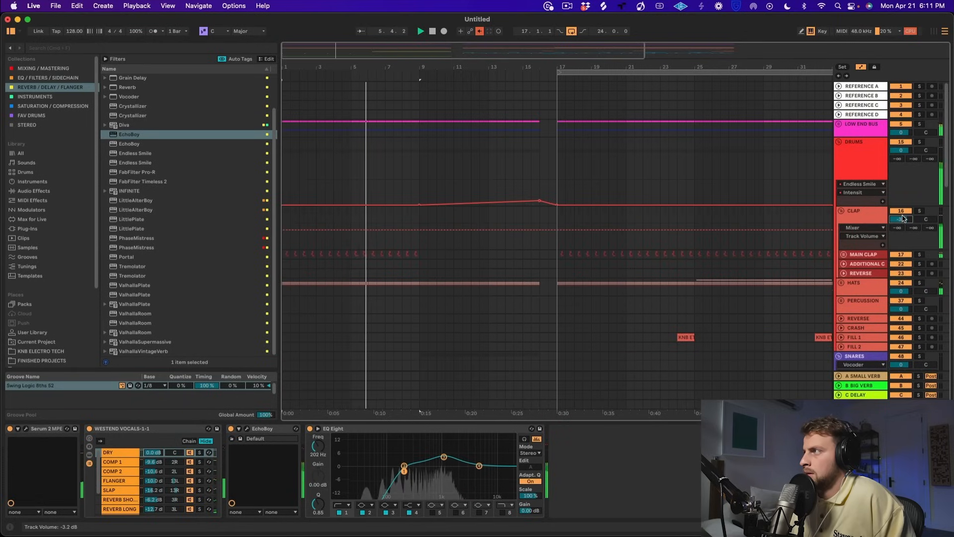
# - Unfold the vocals group and add a second Auto Filter at the end of the background vocals device chain
pyautogui.scroll(-15, 850, 199)
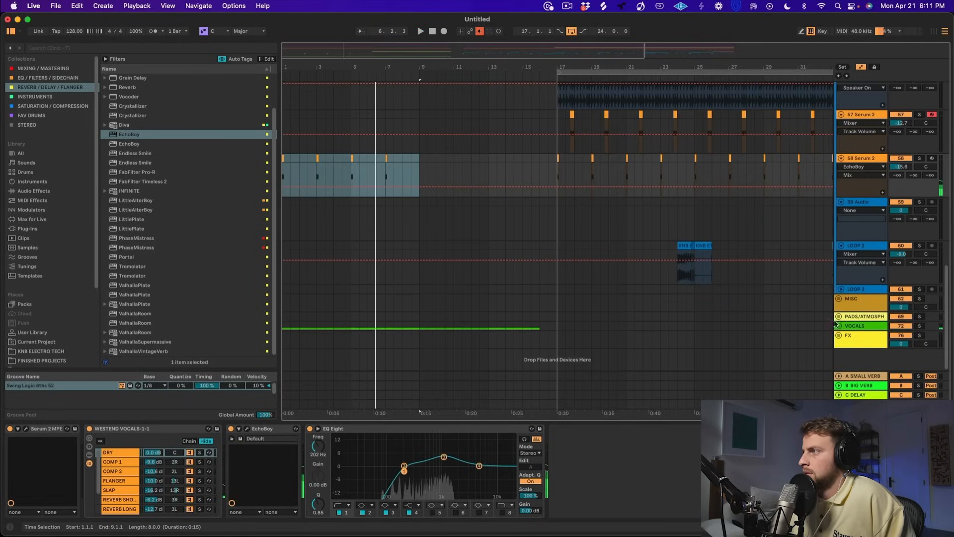
pyautogui.click(839, 326)
pyautogui.scroll(-5, 855, 298)
pyautogui.click(870, 296)
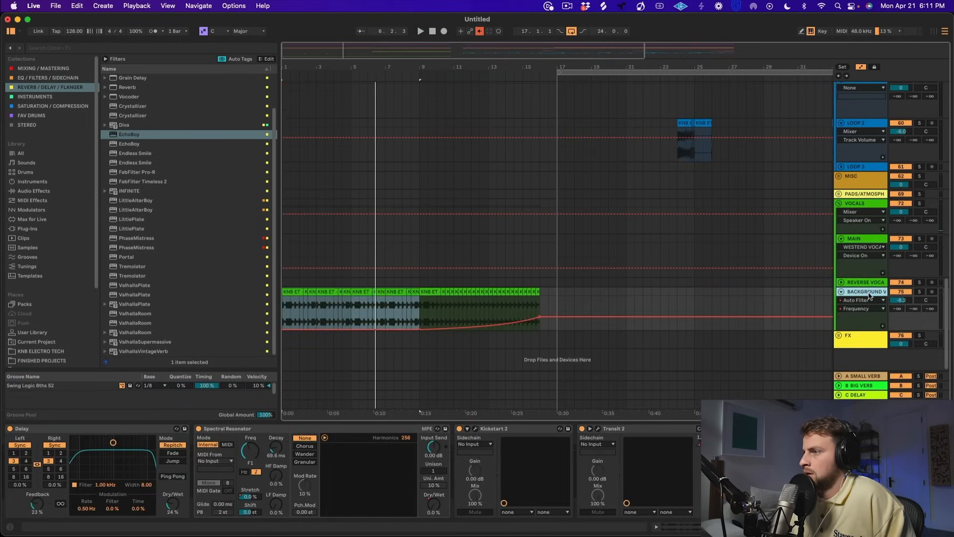
pyautogui.scroll(2, 125, 105)
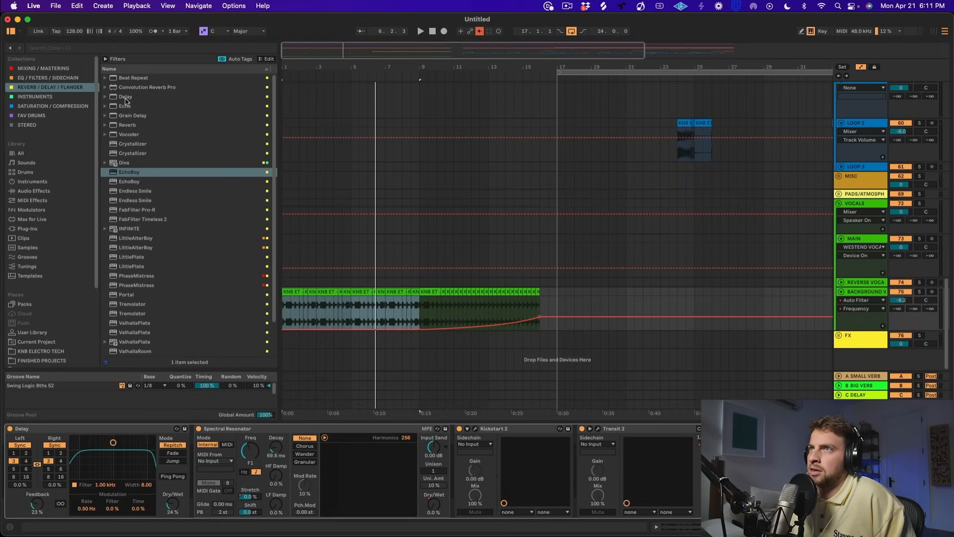
pyautogui.click(55, 78)
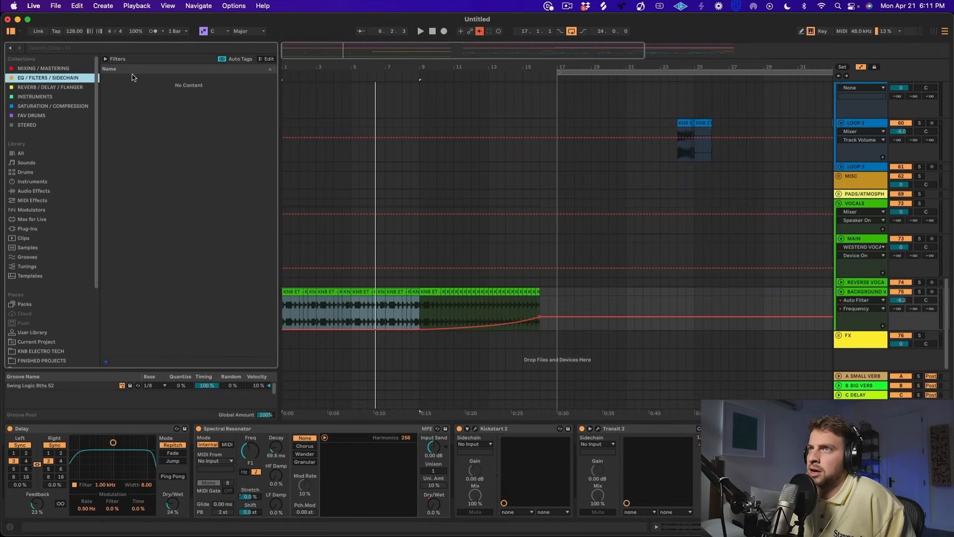
pyautogui.click(135, 68)
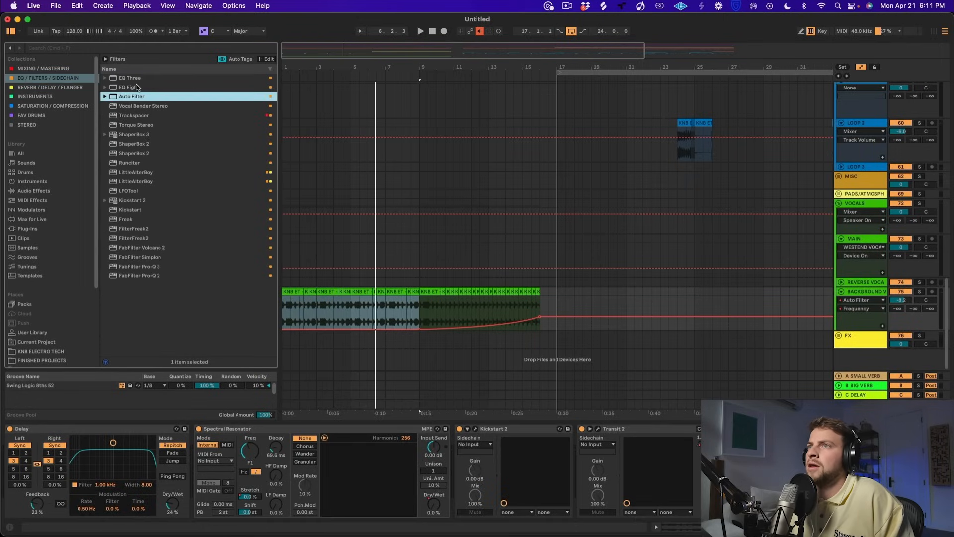
pyautogui.doubleClick(132, 96)
pyautogui.press('space')
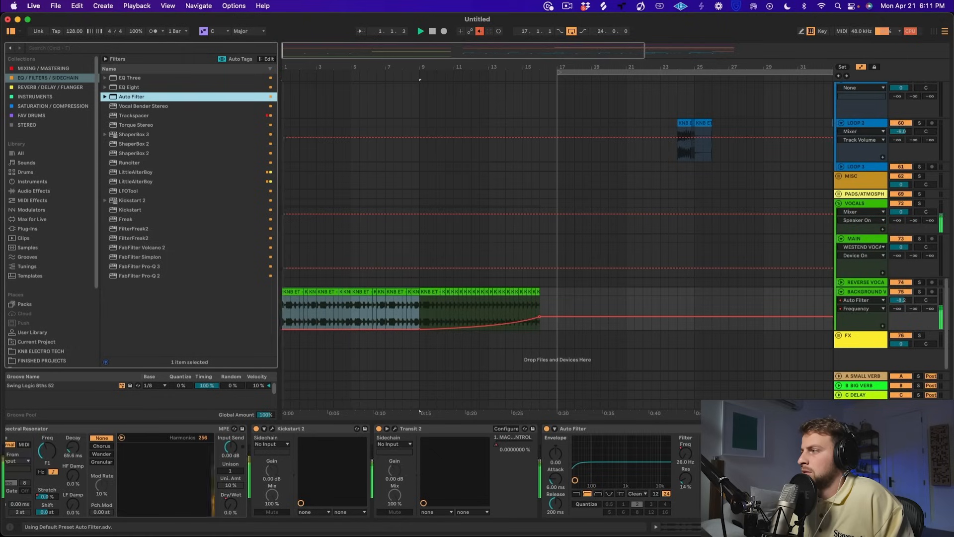
# - Automate the background vocals' new Auto Filter frequency to rise steadily from bar 1 to bar 16, starting around 3 kHz
pyautogui.click(575, 481)
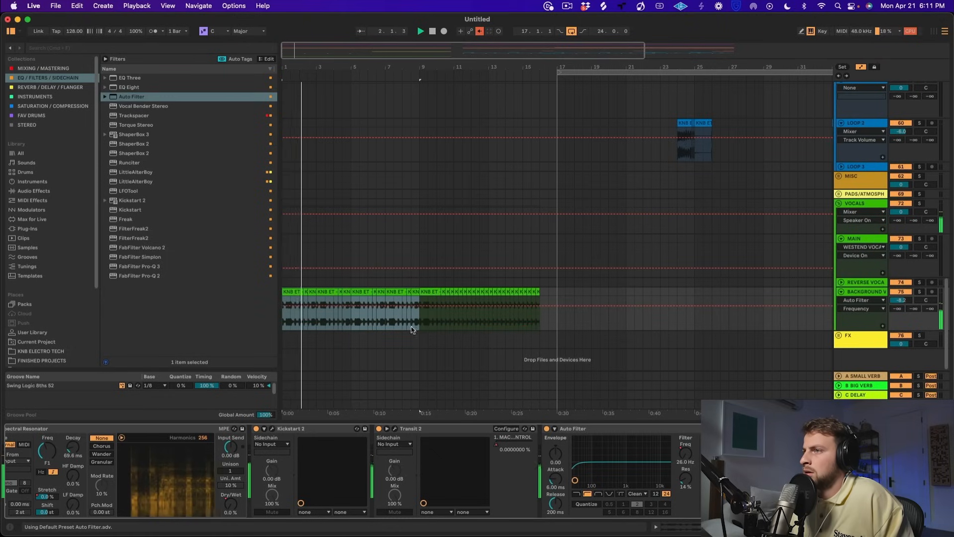
pyautogui.moveTo(283, 312); pyautogui.dragTo(283, 306)
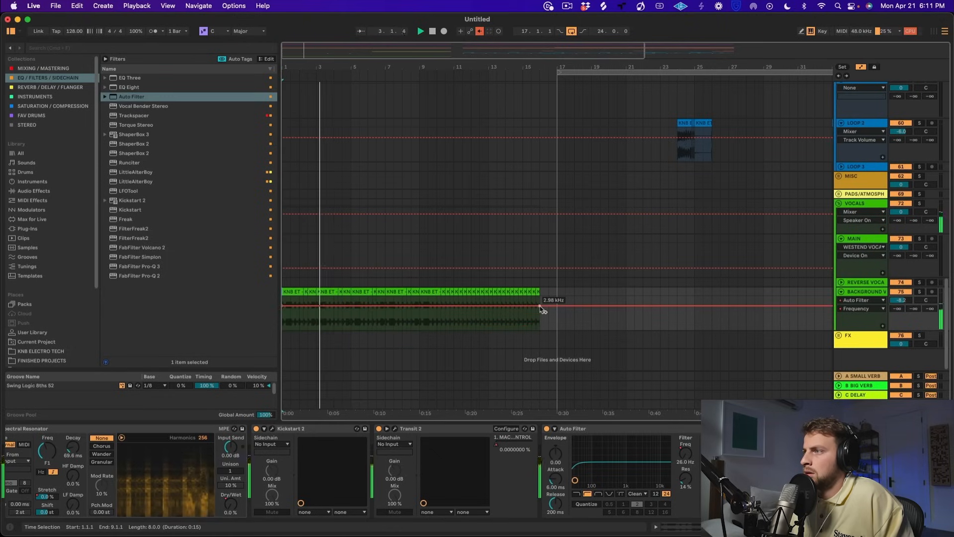
pyautogui.moveTo(539, 306); pyautogui.dragTo(540, 302)
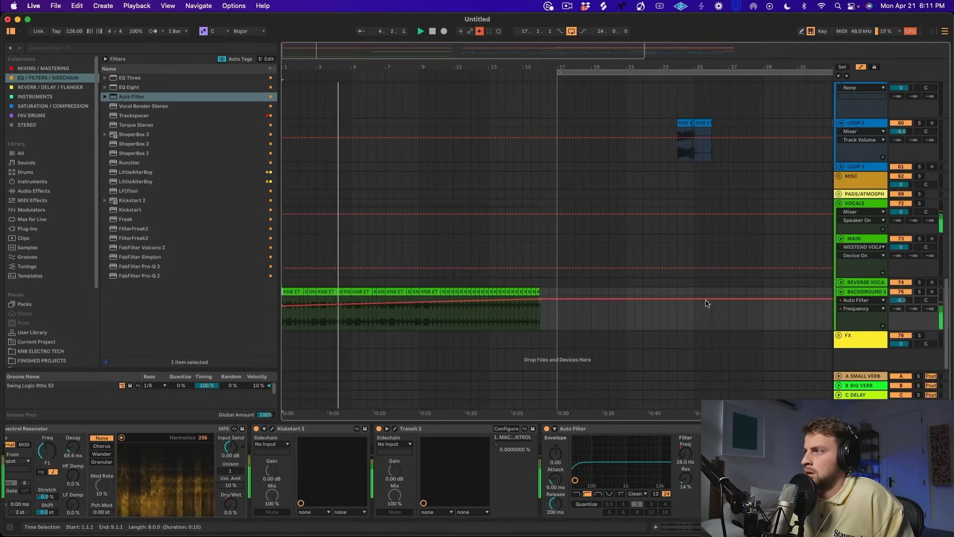
# - Fold the drums group, unfold the low end bus and add an Auto Filter after its FF Pro-Q 3
pyautogui.scroll(10, 745, 281)
pyautogui.scroll(10, 803, 271)
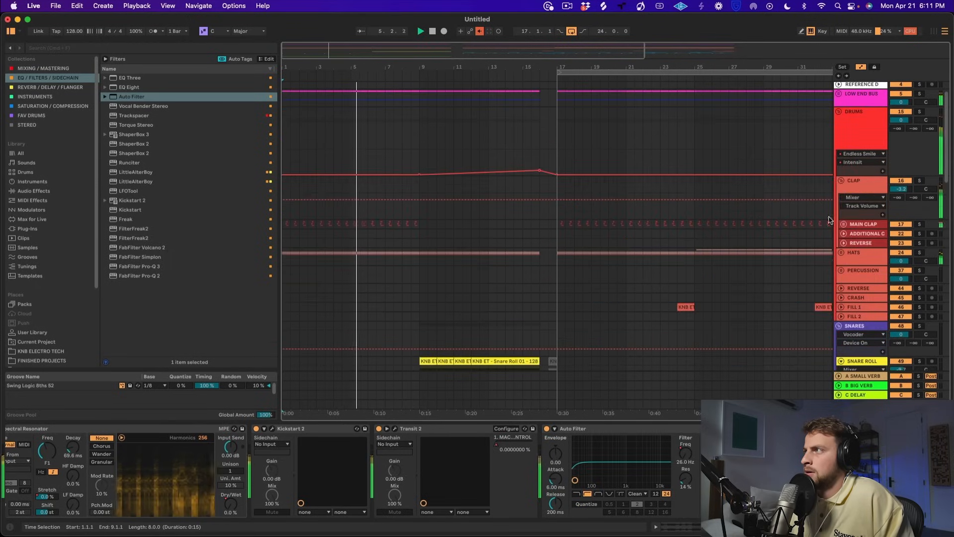
pyautogui.click(839, 112)
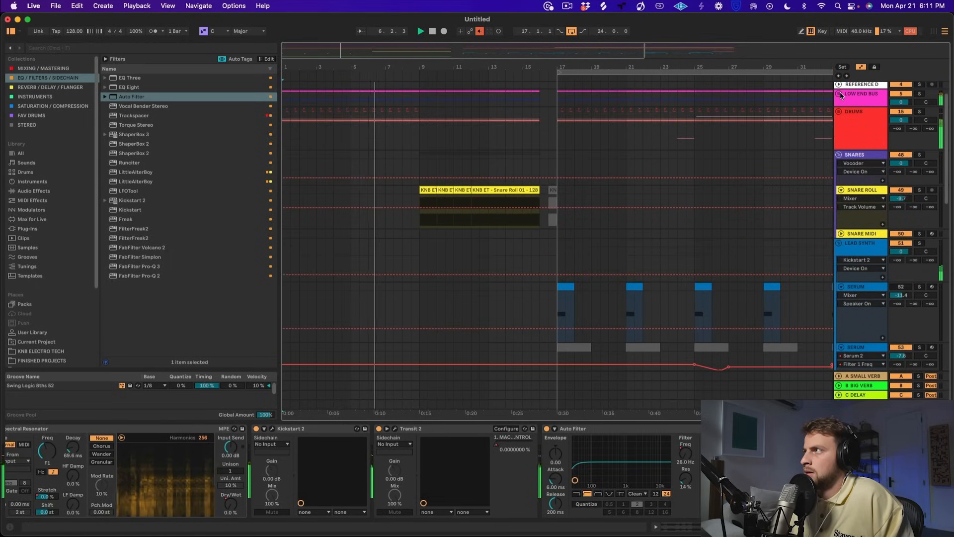
pyautogui.click(839, 94)
pyautogui.click(869, 103)
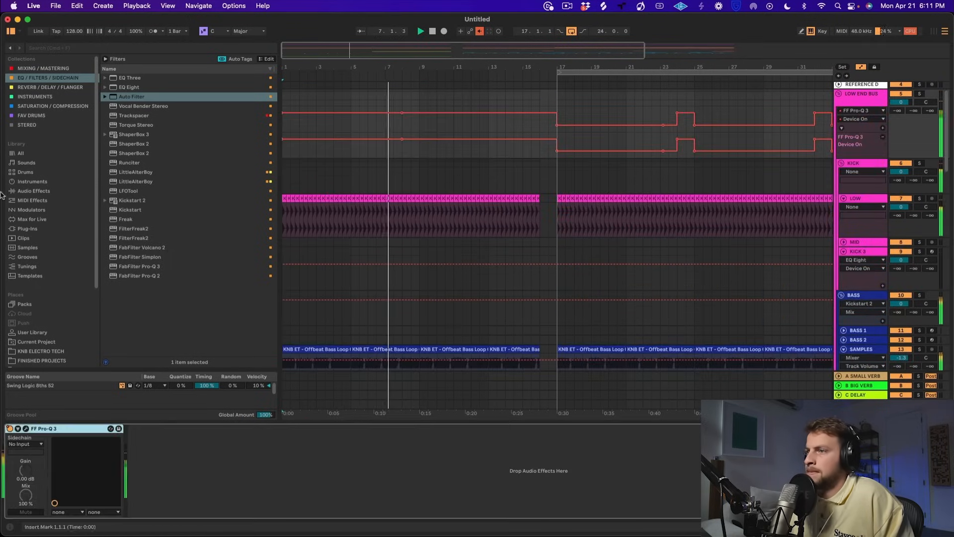
pyautogui.click(129, 97)
pyautogui.doubleClick(128, 99)
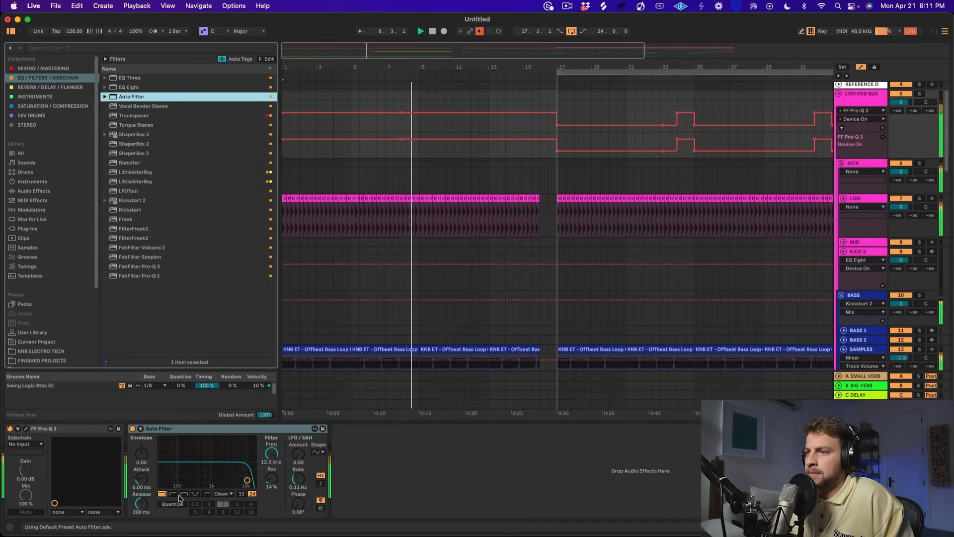
# - Make the low end bus filter high-pass, automate its frequency rising from bar 9 to 16 and dropping back at 17, and refold the groups
pyautogui.click(173, 494)
pyautogui.moveTo(264, 465); pyautogui.dragTo(264, 502)
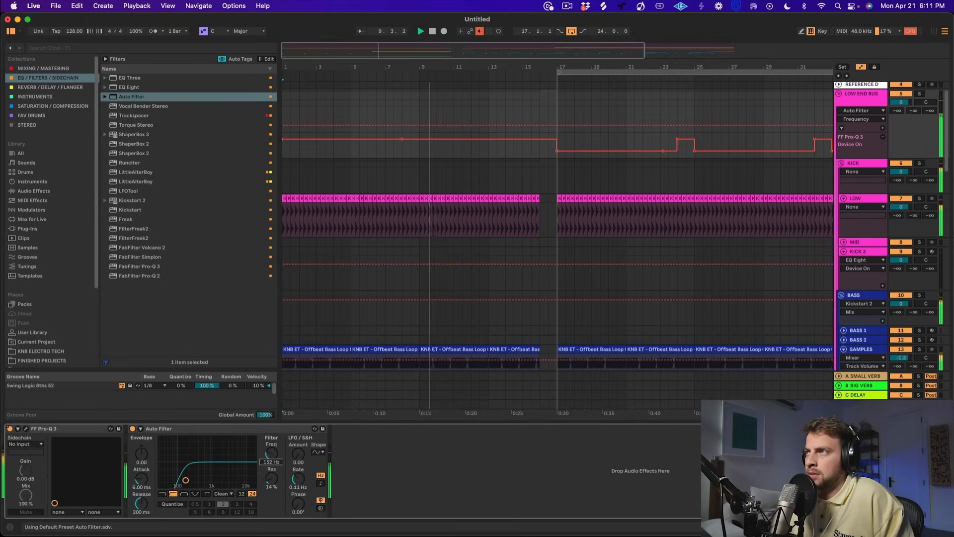
pyautogui.click(419, 131)
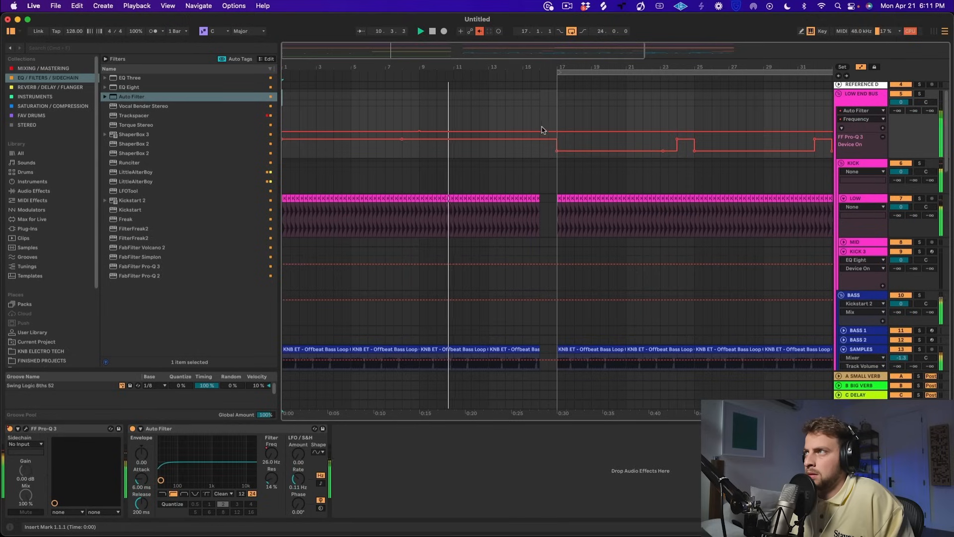
pyautogui.moveTo(540, 131); pyautogui.dragTo(540, 124)
pyautogui.click(557, 124)
pyautogui.click(858, 94)
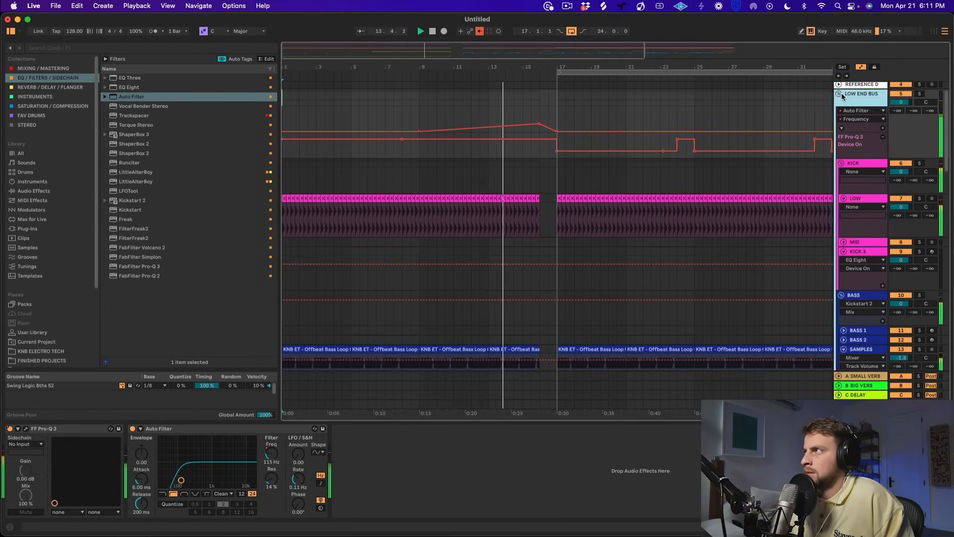
pyautogui.click(840, 94)
pyautogui.keyDown('alt'); pyautogui.click(839, 112); pyautogui.keyUp('alt')
pyautogui.keyDown('alt'); pyautogui.click(839, 114); pyautogui.keyUp('alt')
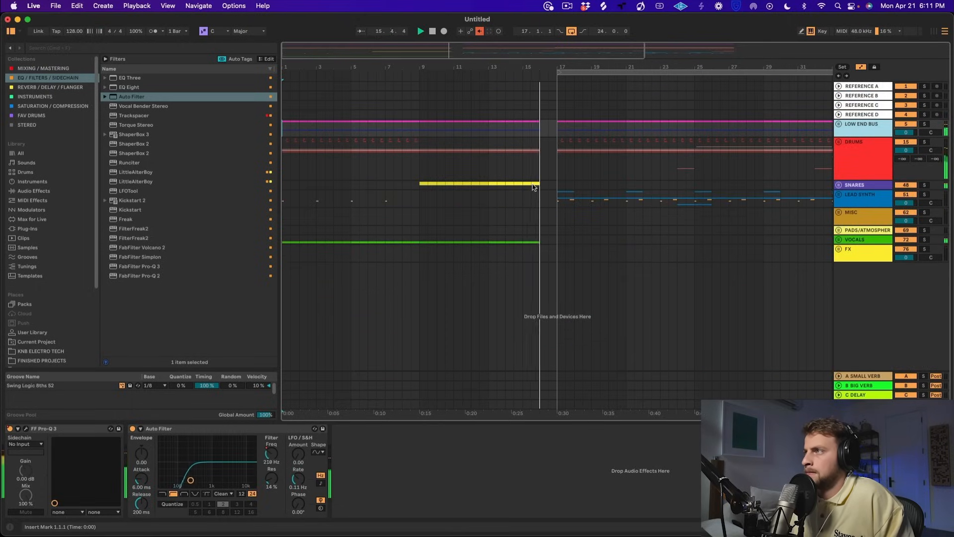
# - Unfold the lead synth group, copy the one-bar LOOP 2 clip from bar 24 to bar 16 and play the transition
pyautogui.click(838, 194)
pyautogui.scroll(-8, 698, 269)
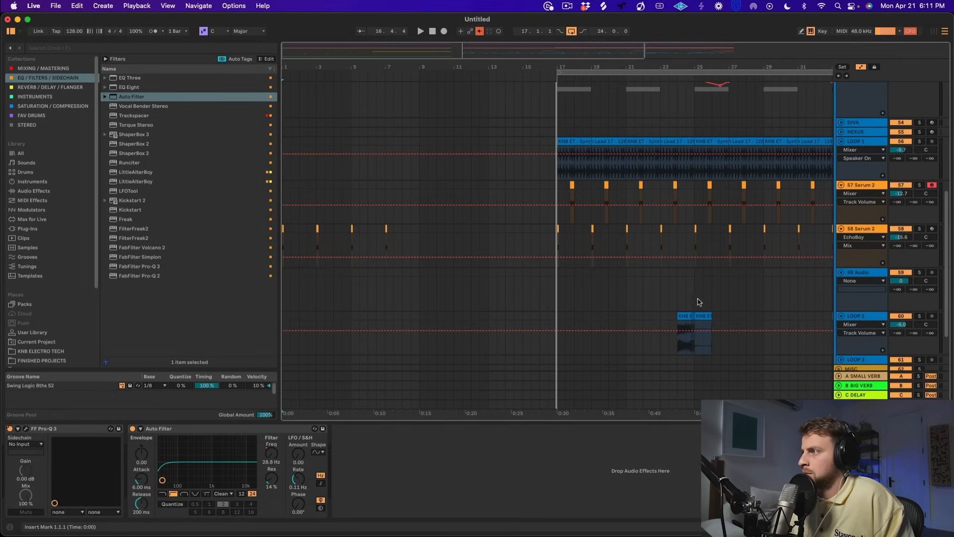
pyautogui.click(686, 317)
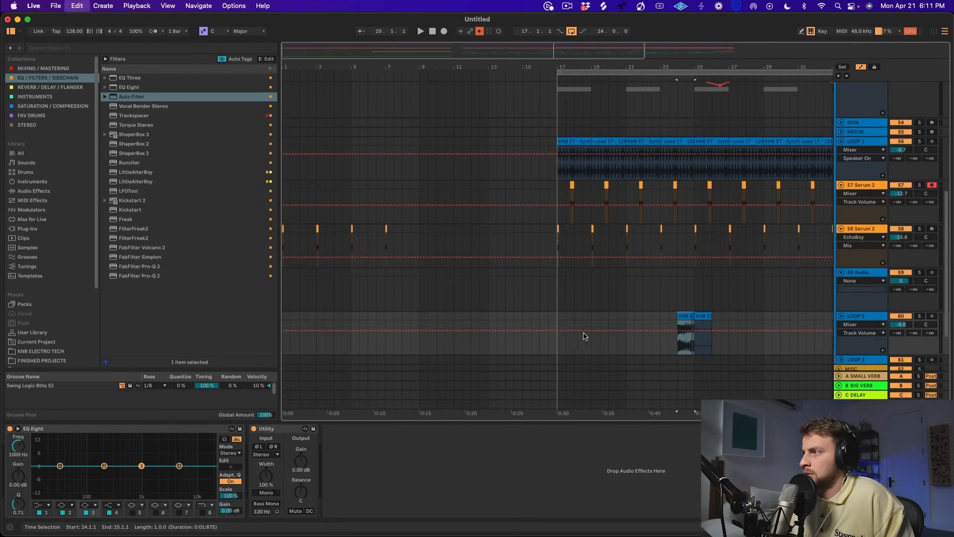
pyautogui.click(543, 320)
pyautogui.press('super+v')
pyautogui.press('space')
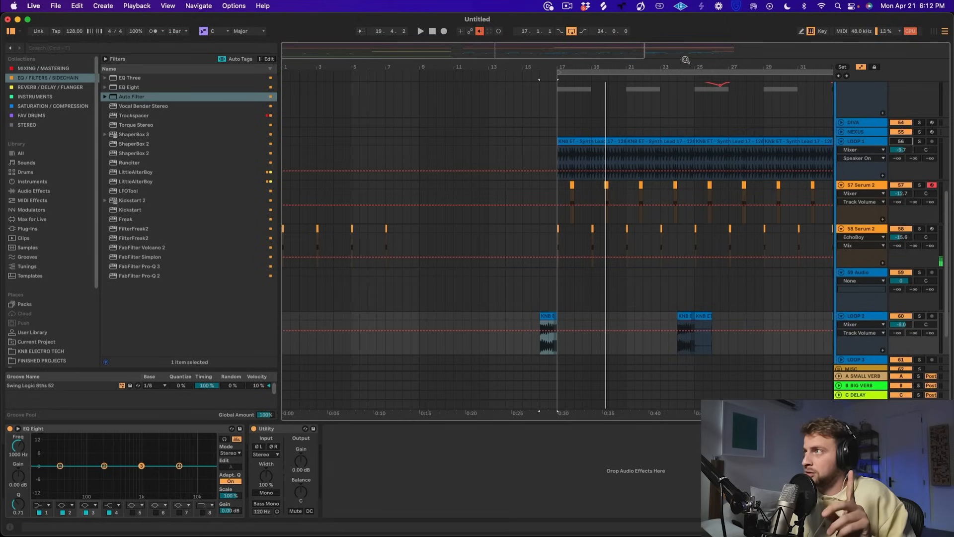
# - Collapse the tracks in the lead synth group and unfold the FX group
pyautogui.moveTo(688, 64); pyautogui.dragTo(688, 42)
pyautogui.scroll(5, 759, 155)
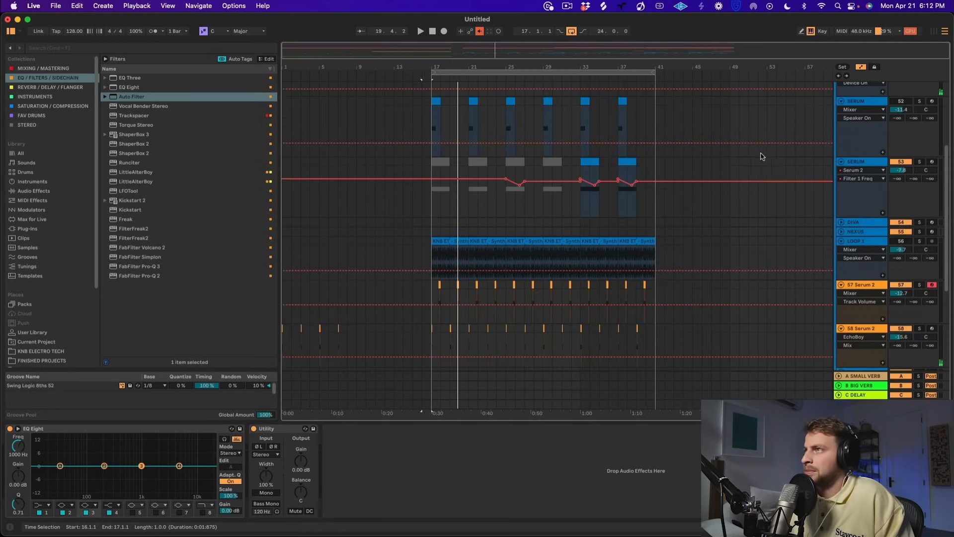
pyautogui.keyDown('alt'); pyautogui.click(841, 102); pyautogui.keyUp('alt')
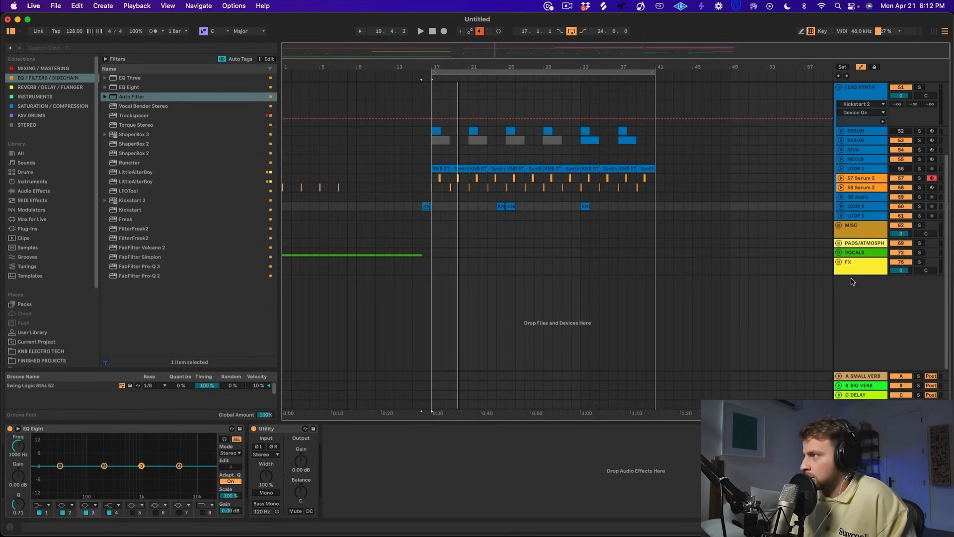
pyautogui.click(839, 263)
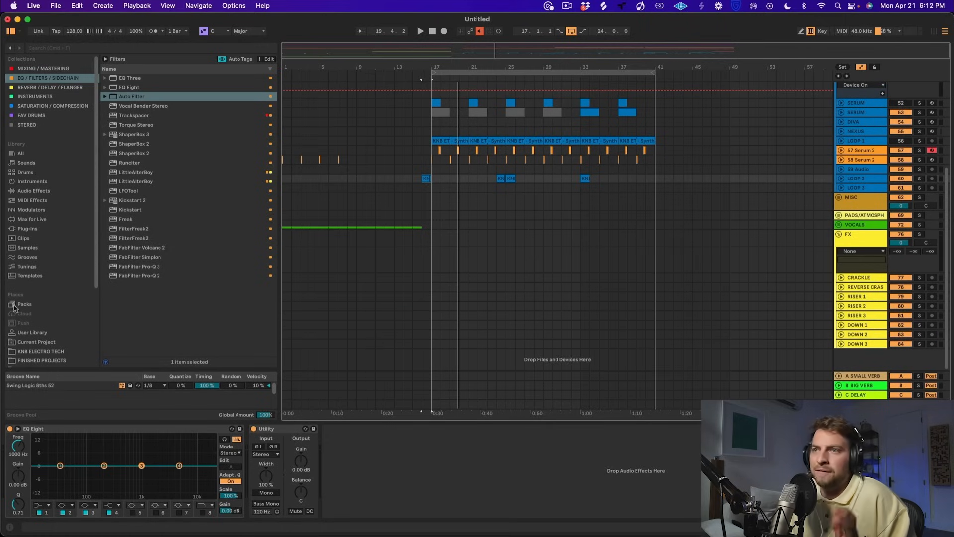
# - Browse the KNB ELECTRO TECH FX samples and audition the 4- and 8-bar noise risers
pyautogui.scroll(-4, 14, 308)
pyautogui.click(47, 280)
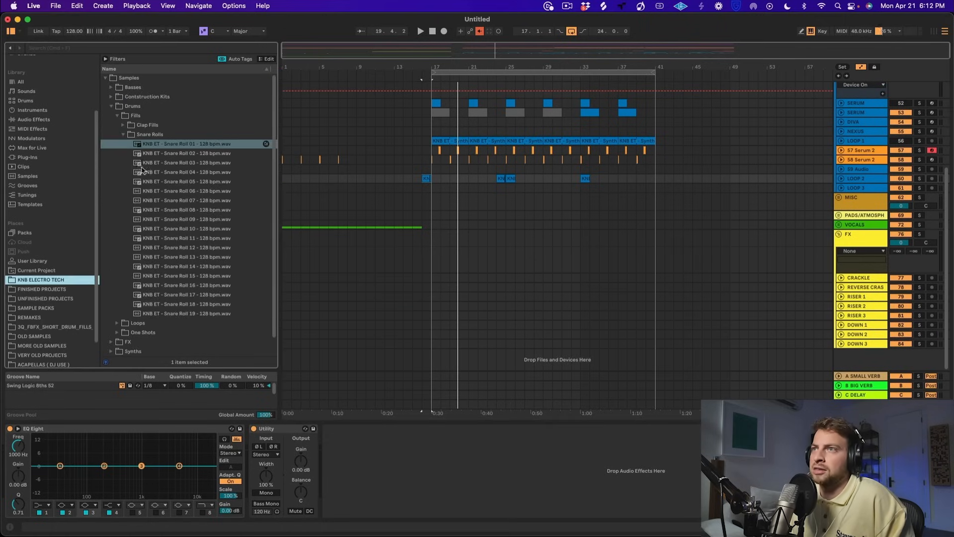
pyautogui.click(111, 107)
pyautogui.click(126, 116)
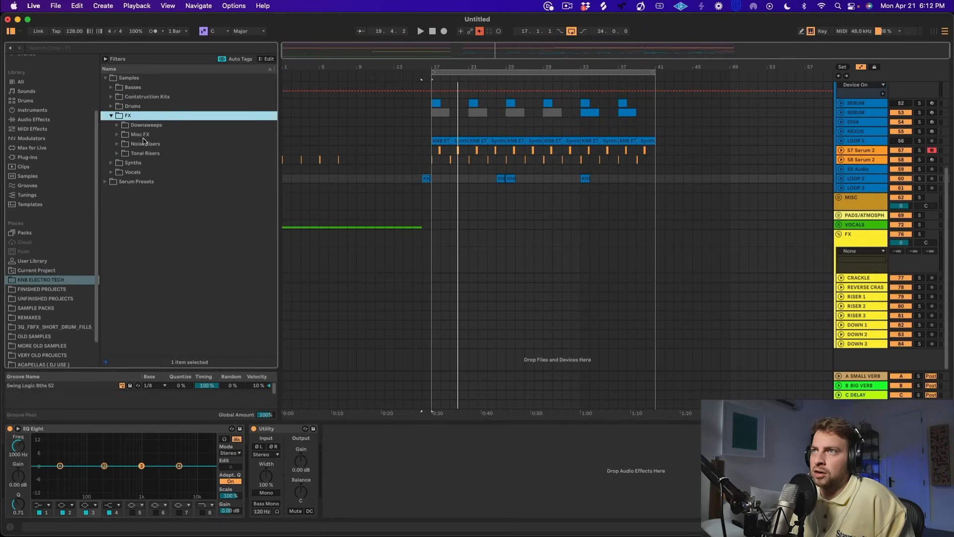
pyautogui.click(166, 147)
pyautogui.click(182, 221)
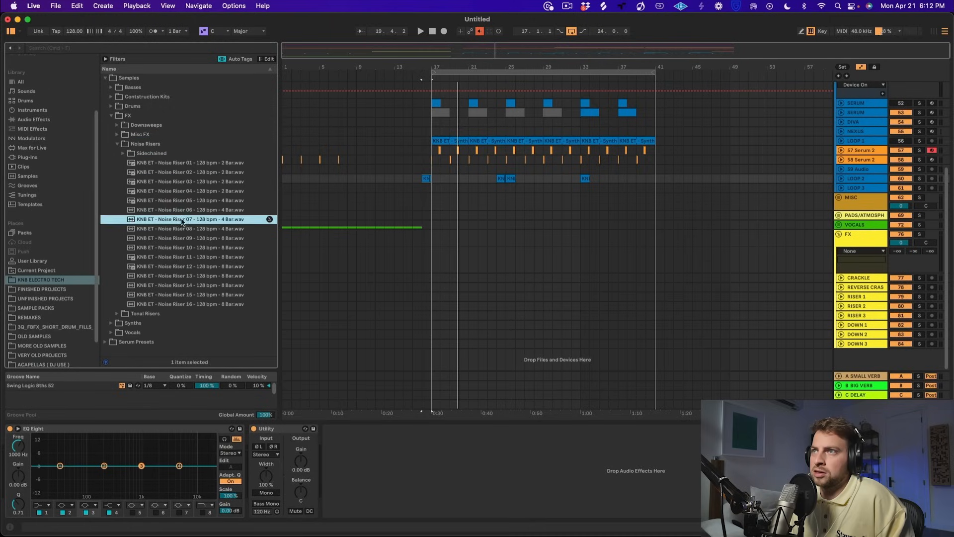
pyautogui.click(197, 267)
pyautogui.click(204, 287)
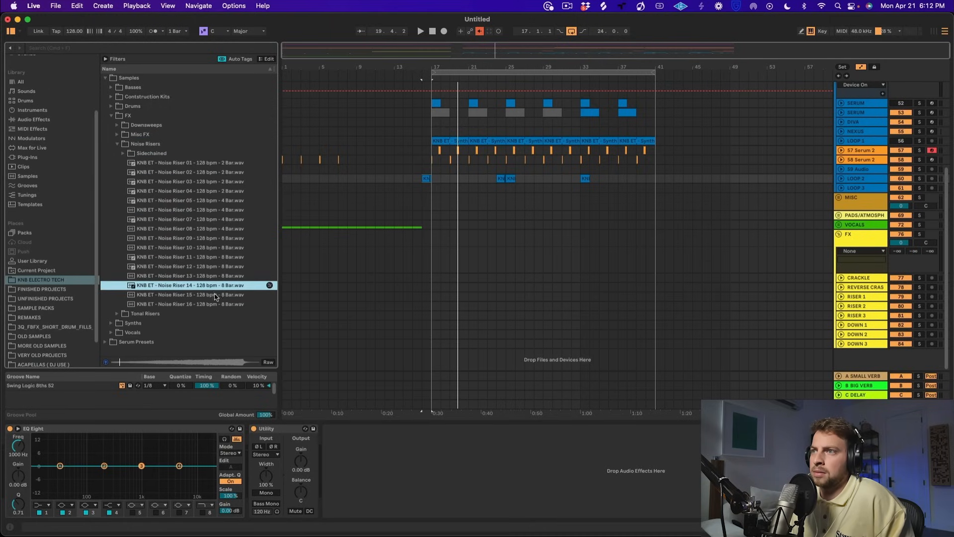
# - Place the KNB ET Noise Riser 14 8-bar sample on the RISER 1 track and set its clip tempo to 128 BPM
pyautogui.click(218, 278)
pyautogui.moveTo(218, 288); pyautogui.dragTo(293, 297)
pyautogui.press('space')
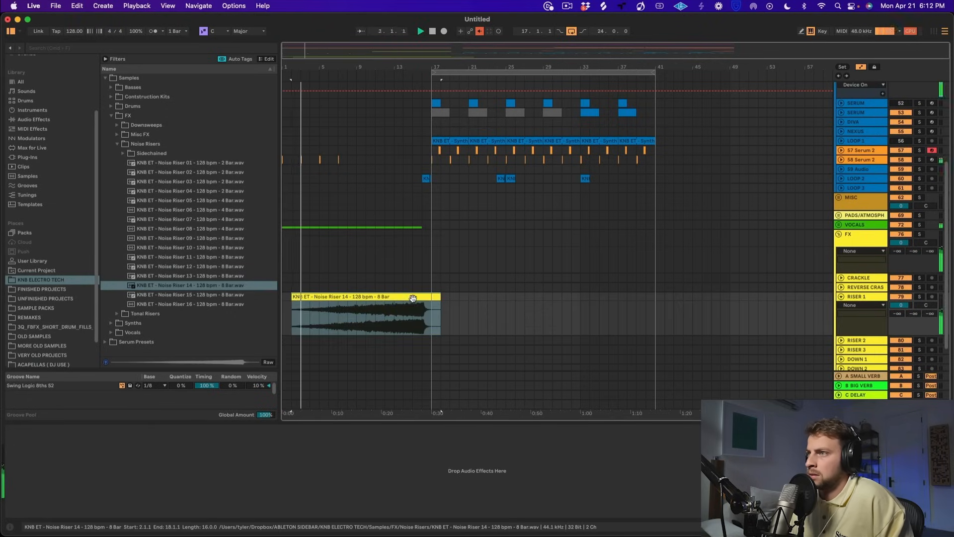
pyautogui.doubleClick(413, 298)
pyautogui.write('128')
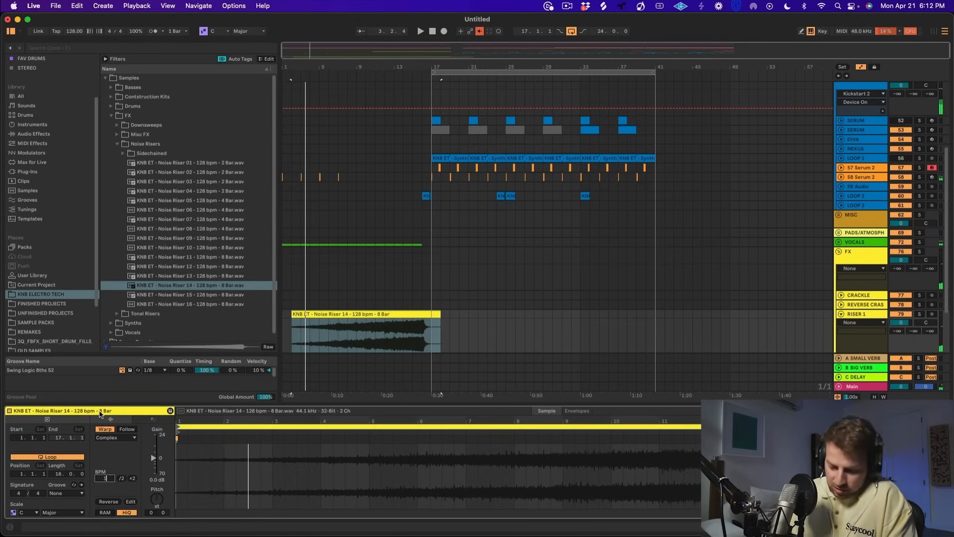
pyautogui.press('Return')
pyautogui.press('space')
# - Make the noise riser clip run from bar 1 to bar 16 and lower RISER 1's volume to about -8.2 dB
pyautogui.moveTo(373, 315); pyautogui.dragTo(363, 315)
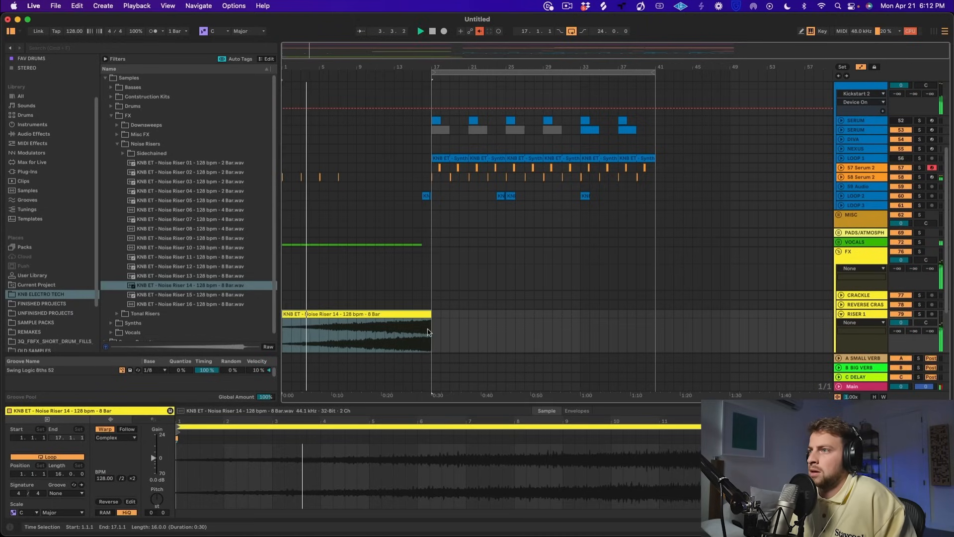
pyautogui.moveTo(903, 323)
pyautogui.mouseDown()
pyautogui.moveTo(904, 334)
pyautogui.moveTo(905, 326)
pyautogui.mouseUp()
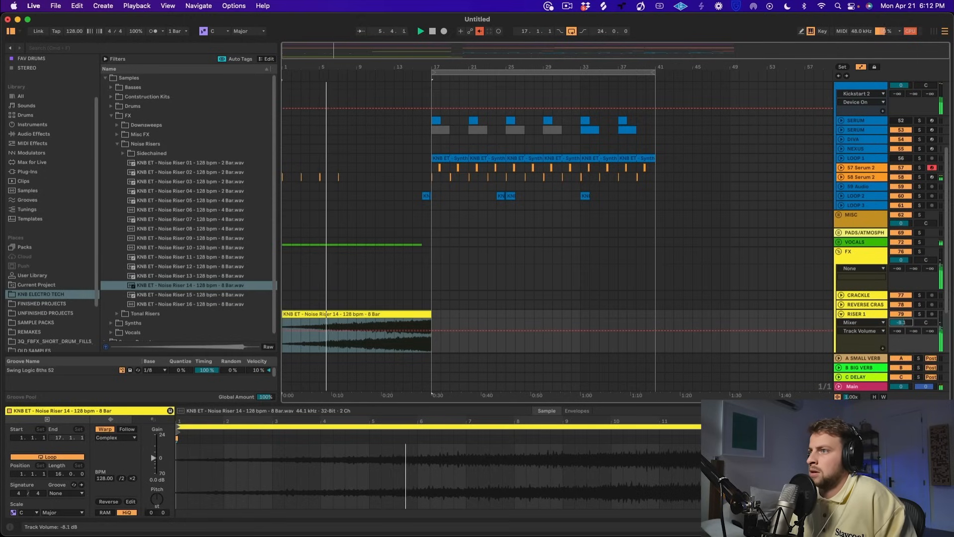
pyautogui.moveTo(426, 312); pyautogui.dragTo(418, 313)
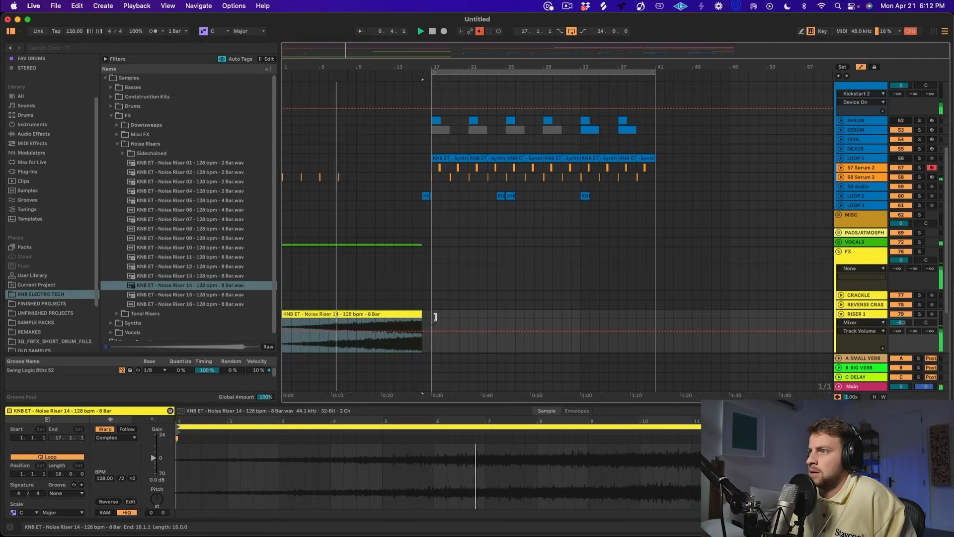
# - Switch from automation to clip fades and add a long curved fade-in to the noise riser clip from bar 1
pyautogui.click(310, 333)
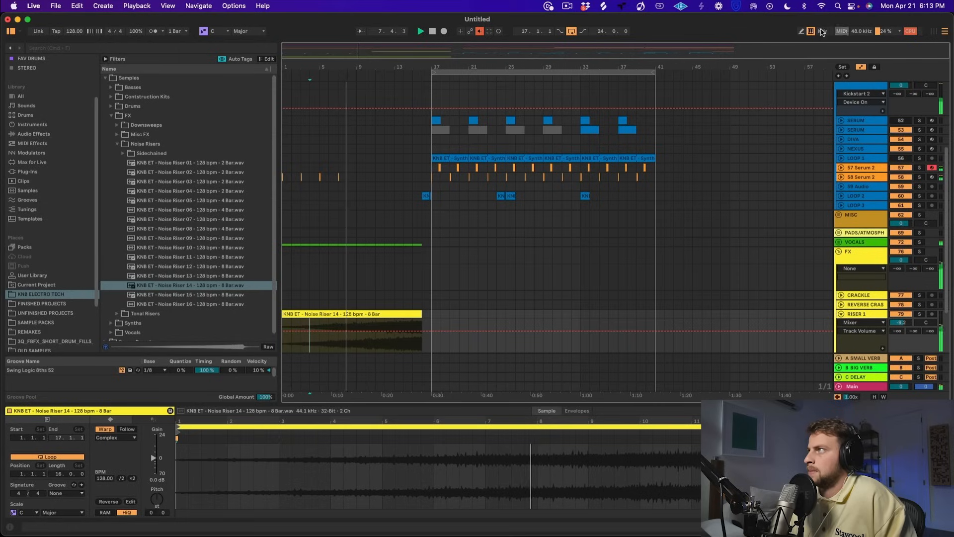
pyautogui.click(296, 326)
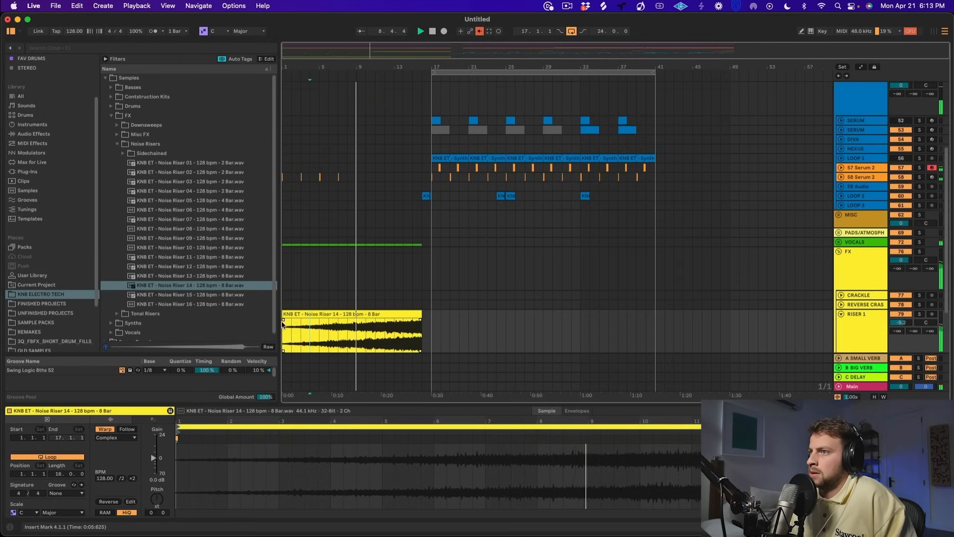
pyautogui.moveTo(284, 319); pyautogui.dragTo(418, 334)
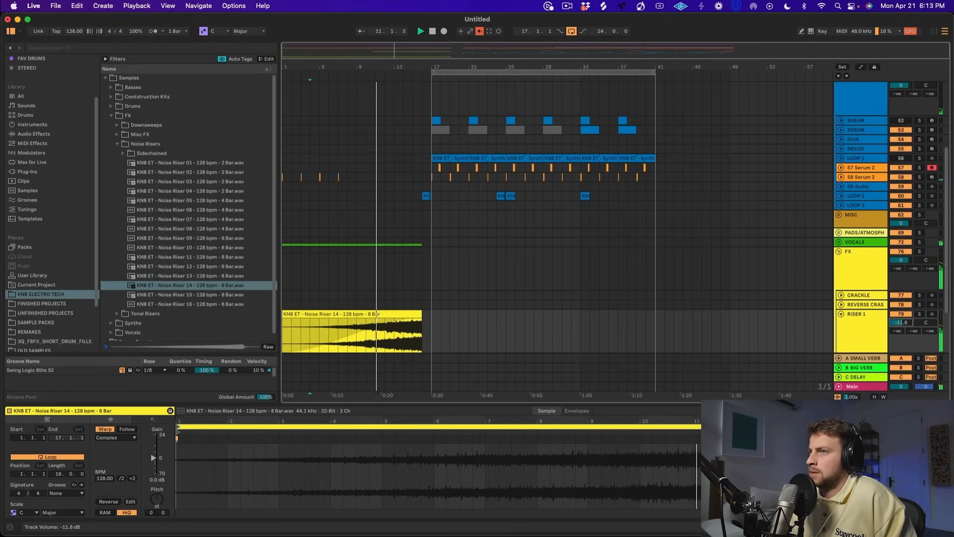
# - Audition more of the KNB ET noise riser samples, comparing the 2-, 4- and 8-bar versions
pyautogui.click(195, 295)
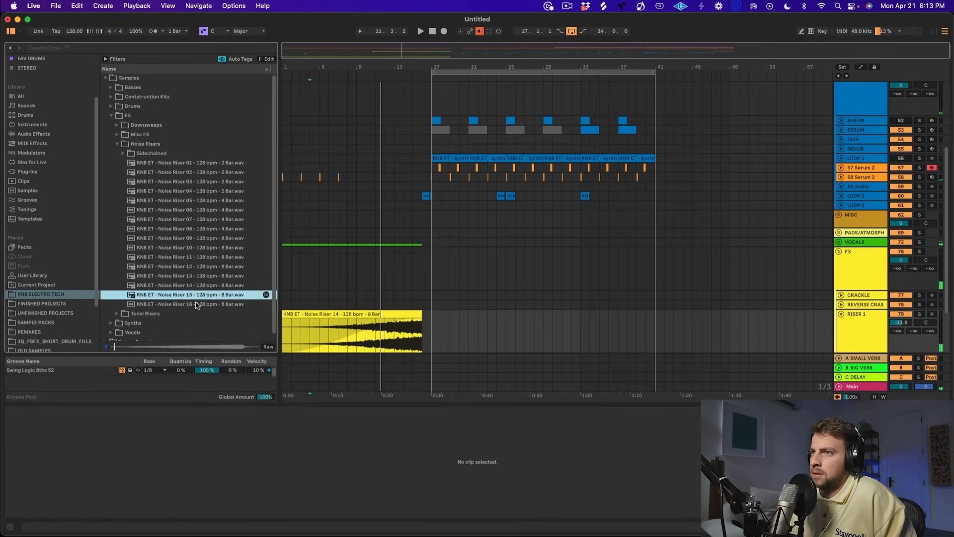
pyautogui.click(202, 277)
pyautogui.click(213, 267)
pyautogui.click(217, 258)
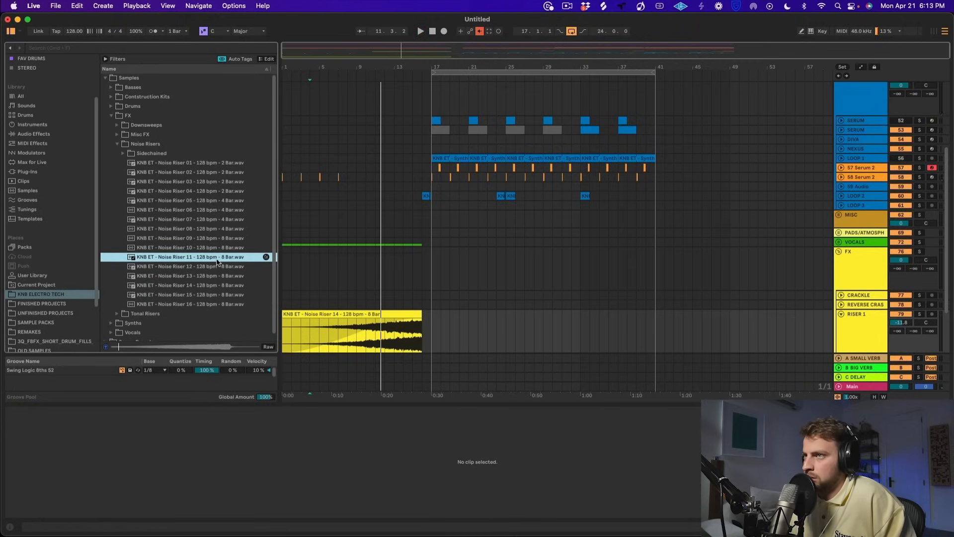
pyautogui.click(225, 239)
pyautogui.click(226, 172)
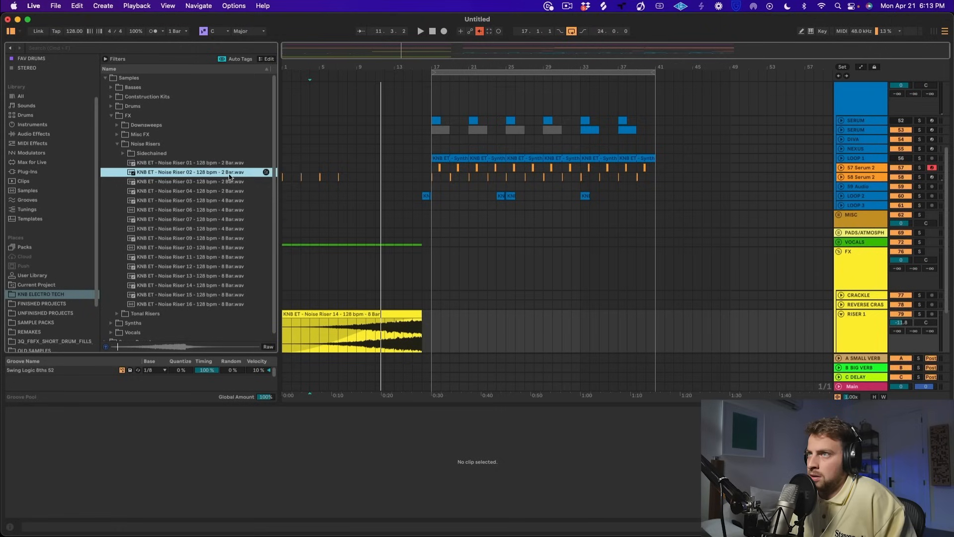
pyautogui.click(228, 201)
pyautogui.click(227, 222)
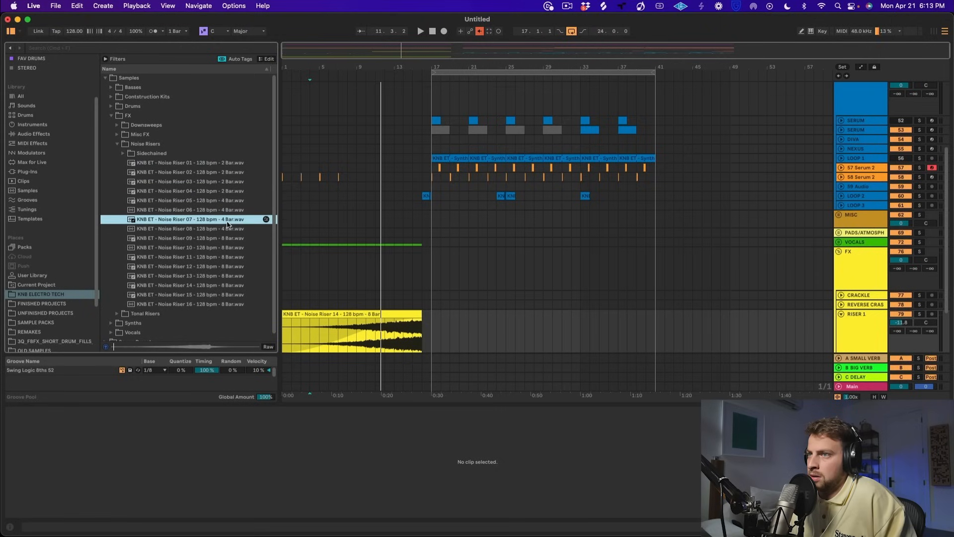
# - Place the KNB ET Noise Riser 09 8-bar sample on RISER 1 from bar 8 and set its clip tempo to 128 BPM
pyautogui.click(233, 239)
pyautogui.moveTo(233, 239); pyautogui.dragTo(385, 314)
pyautogui.click(396, 301)
pyautogui.press('space')
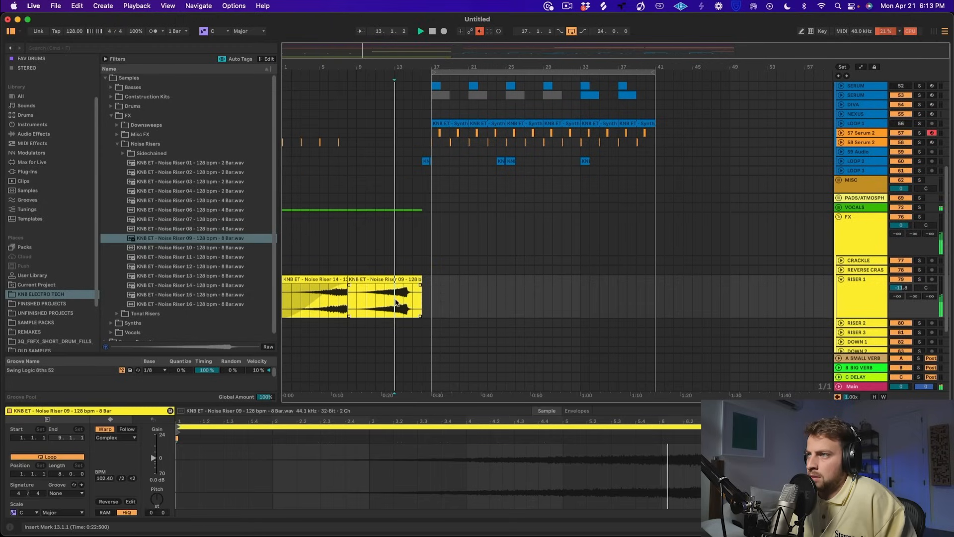
pyautogui.click(395, 275)
pyautogui.press('space')
pyautogui.click(394, 279)
pyautogui.write('128')
pyautogui.press('Return')
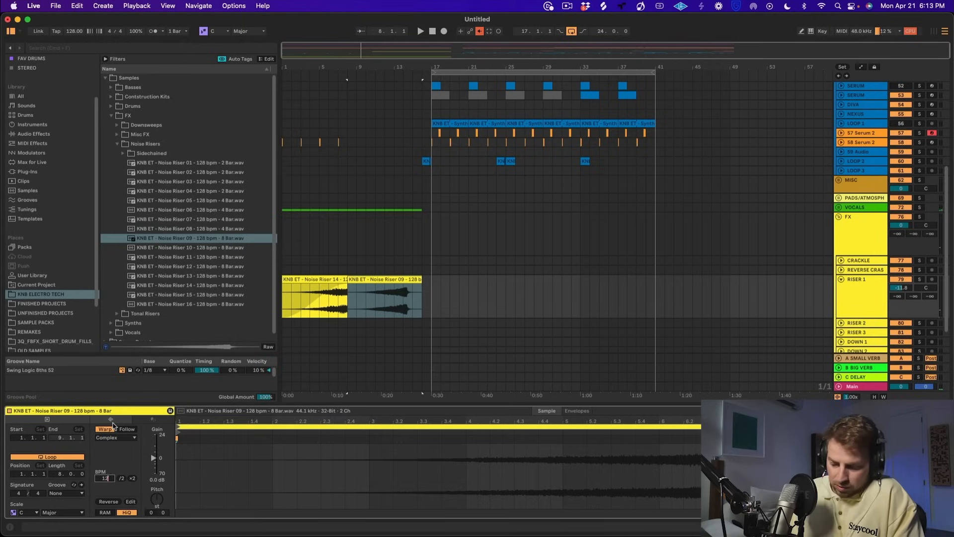
pyautogui.press('space')
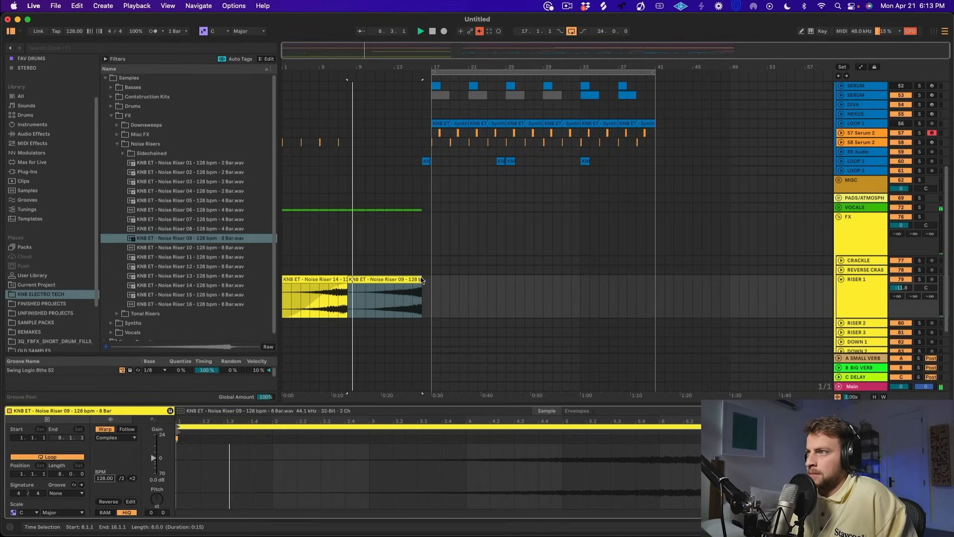
# - Move the Noise Riser 09 clip one bar earlier to start at bar 7 and delete the Noise Riser 14 clip before it
pyautogui.click(393, 298)
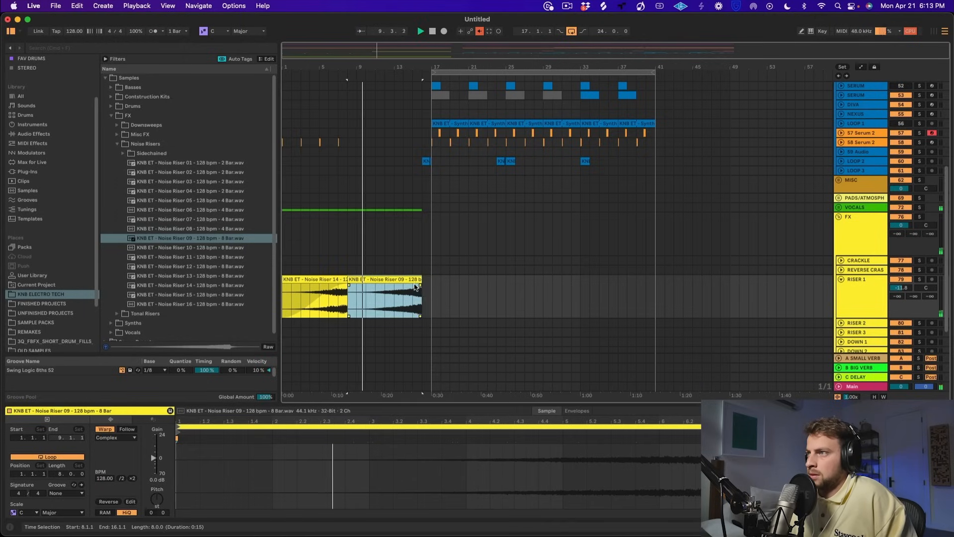
pyautogui.moveTo(349, 279); pyautogui.dragTo(339, 280)
pyautogui.click(330, 293)
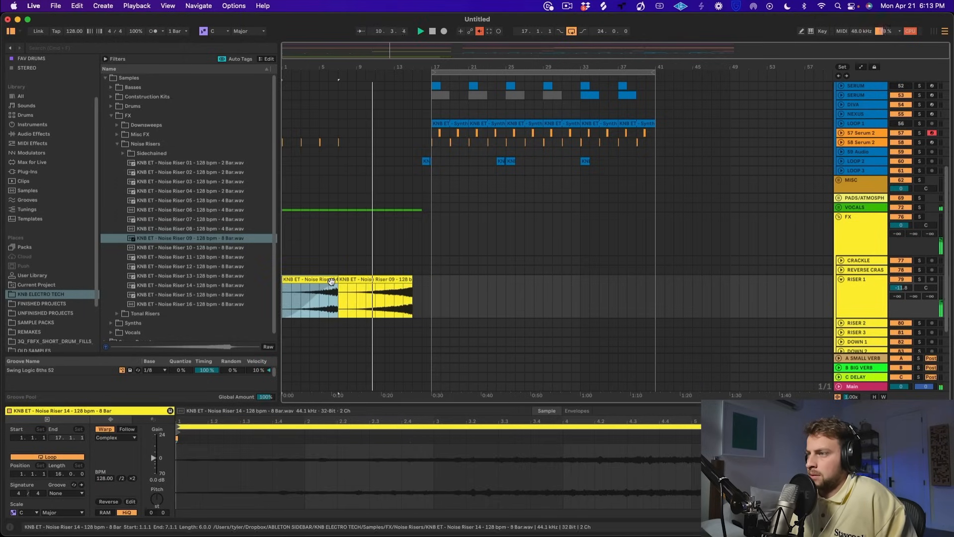
pyautogui.press('Delete')
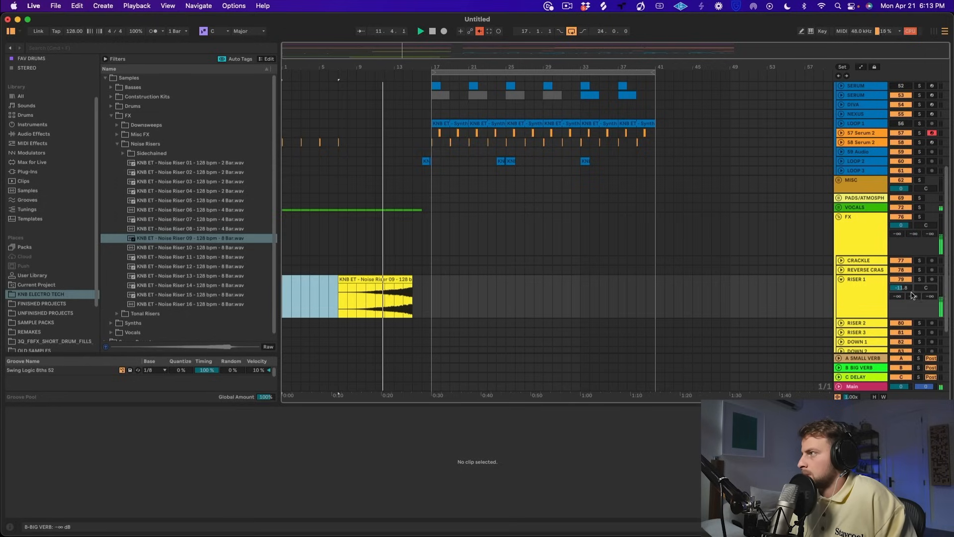
# - Audition the KNB ET Misc FX Shot 02 and 03 samples
pyautogui.click(133, 135)
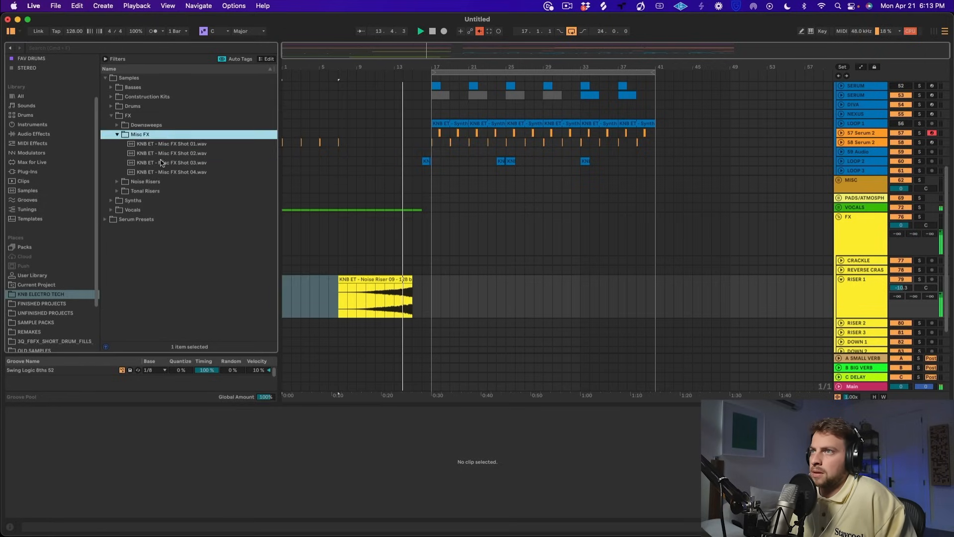
pyautogui.click(160, 154)
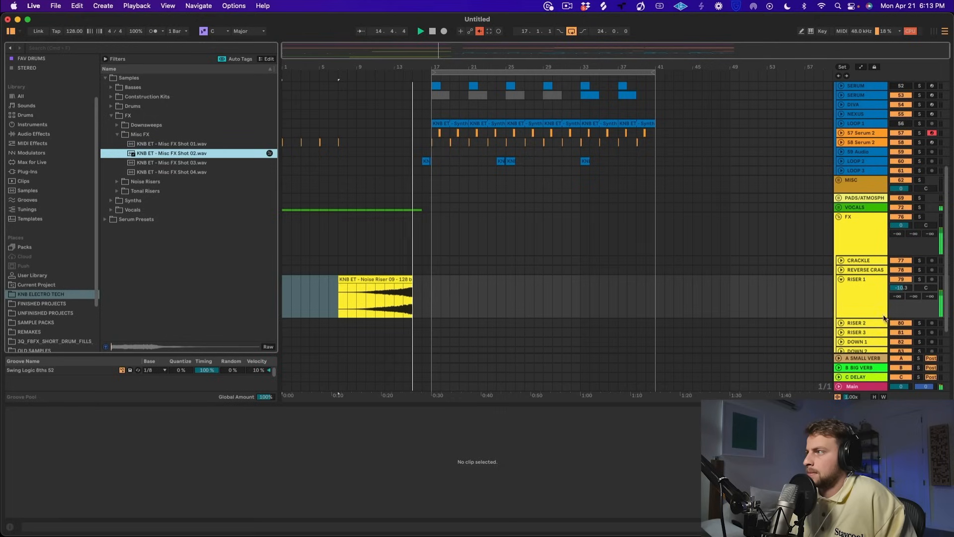
pyautogui.click(172, 163)
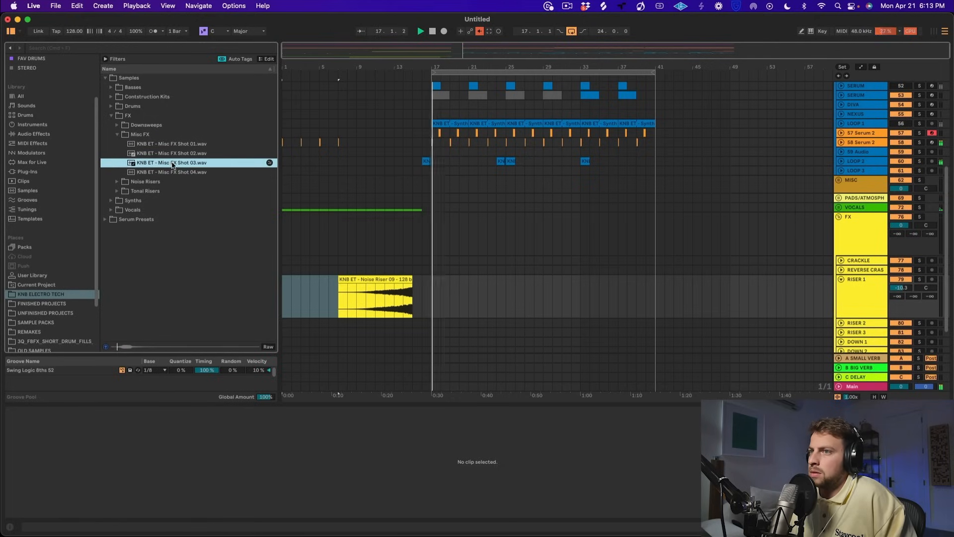
# - Place KNB ET Misc FX Shot 03 on the CRACKLE track and nudge the clip so its peak lands on bar 9
pyautogui.scroll(-2, 879, 301)
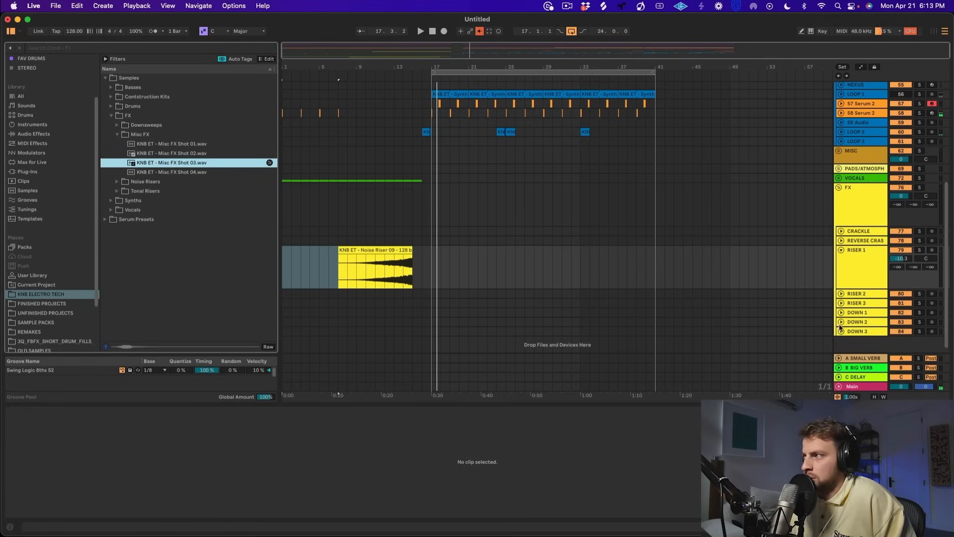
pyautogui.click(842, 232)
pyautogui.moveTo(165, 159); pyautogui.dragTo(429, 245)
pyautogui.scroll(3, 344, 233)
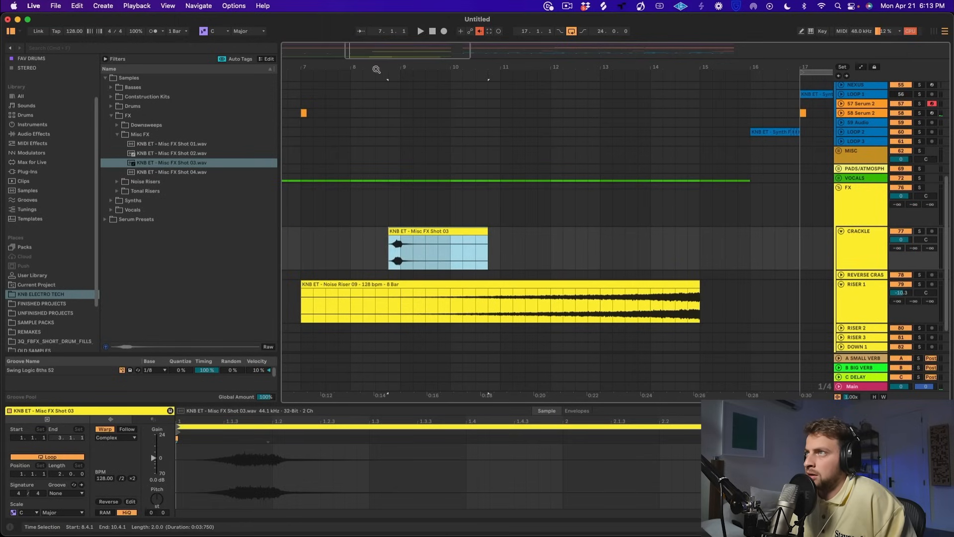
pyautogui.press('+')
pyautogui.press('+')
pyautogui.moveTo(461, 237); pyautogui.dragTo(470, 240)
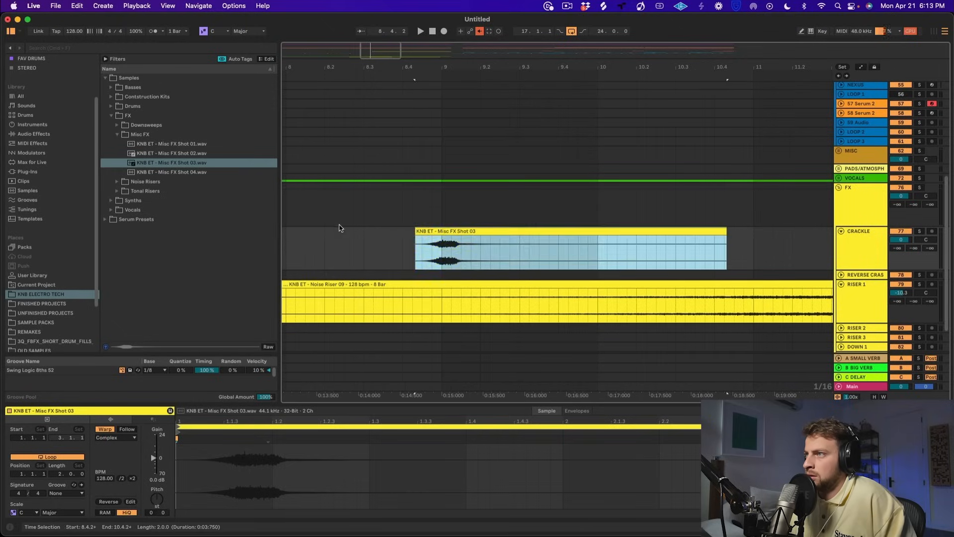
# - Play the section around bar 9 and lower the CRACKLE track's volume to about -11 dB
pyautogui.click(344, 214)
pyautogui.press('space')
pyautogui.moveTo(901, 240)
pyautogui.mouseDown()
pyautogui.moveTo(901, 272)
pyautogui.moveTo(901, 258)
pyautogui.mouseUp()
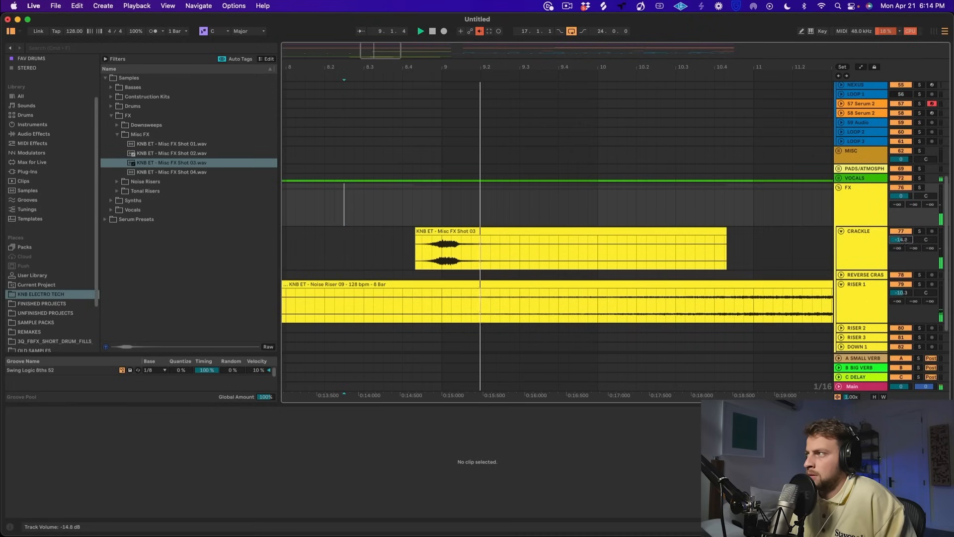
# - Solo the HATS group, unfold it and its LOOPS group, and play the hat loops from bar 9
pyautogui.moveTo(453, 68); pyautogui.dragTo(441, 188)
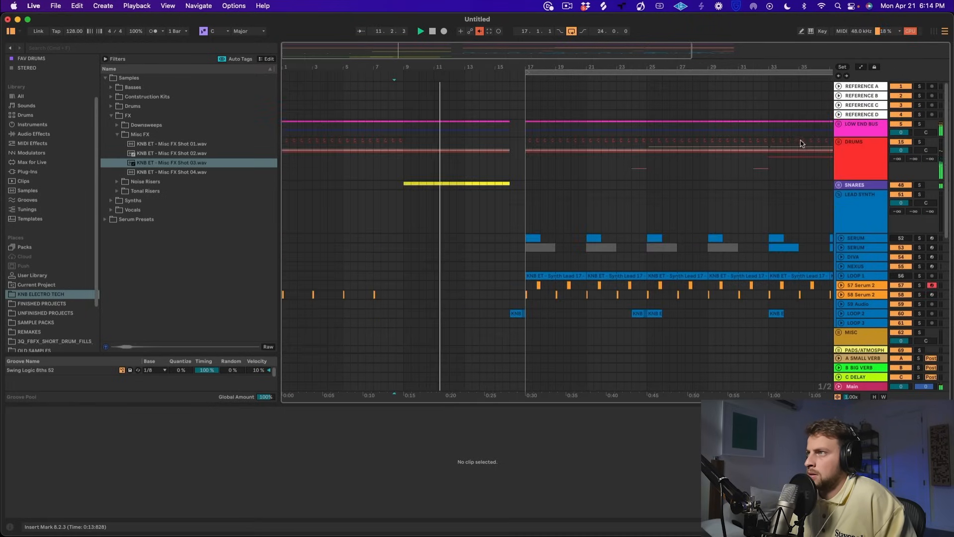
pyautogui.click(839, 141)
pyautogui.scroll(-3, 852, 103)
pyautogui.click(920, 114)
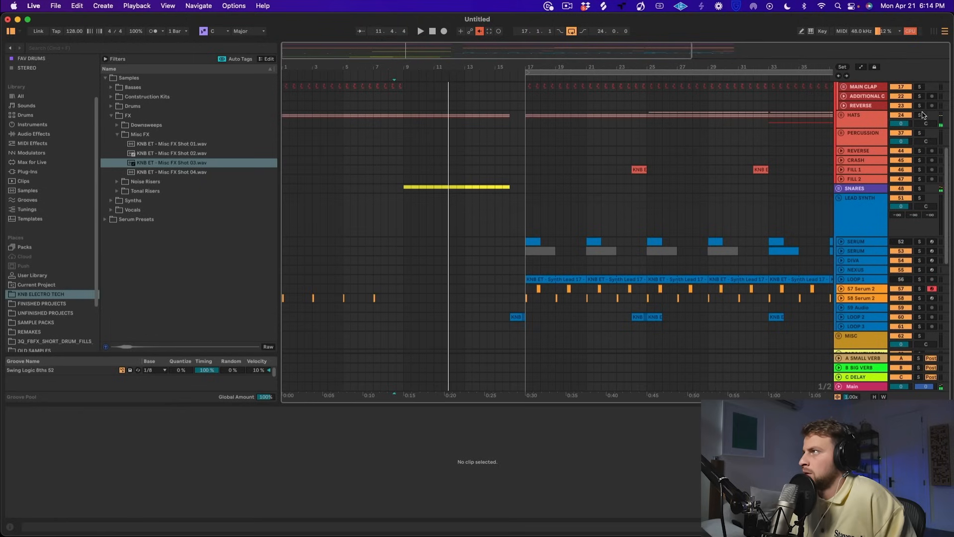
pyautogui.press('space')
pyautogui.click(841, 115)
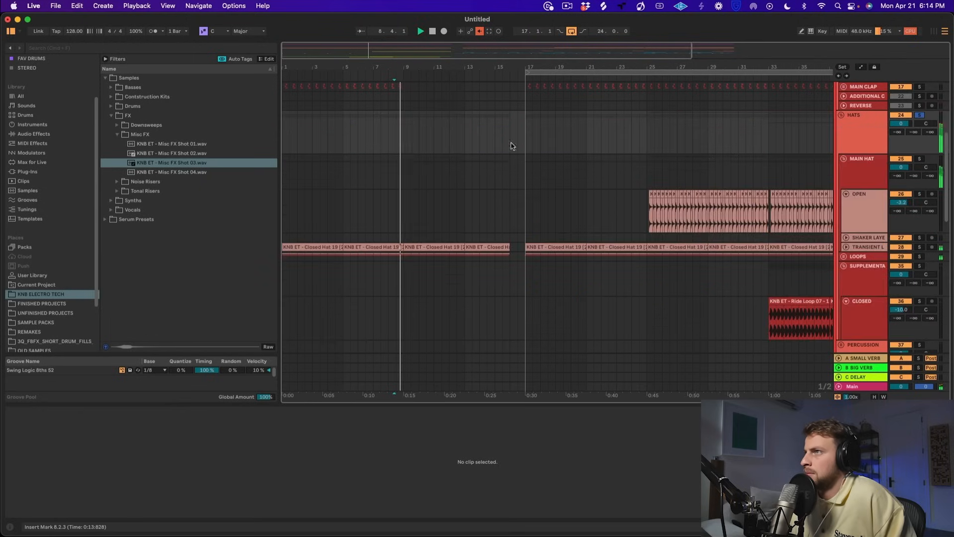
pyautogui.click(403, 237)
pyautogui.click(843, 256)
pyautogui.scroll(-5, 348, 237)
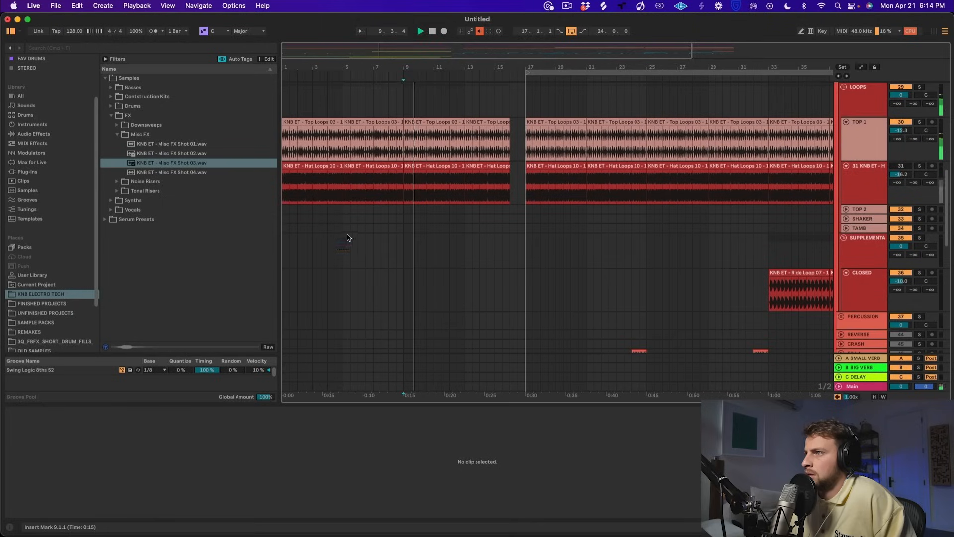
# - Copy a short slice of the TOP 1 loop from the start of bar 9 and paste it at beat 9.2
pyautogui.moveTo(406, 64); pyautogui.dragTo(368, 139)
pyautogui.press('space')
pyautogui.press('space')
pyautogui.press('Delete')
pyautogui.click(372, 138)
pyautogui.press('super+c')
pyautogui.click(403, 140)
pyautogui.press('super+v')
pyautogui.click(375, 123)
pyautogui.press('space')
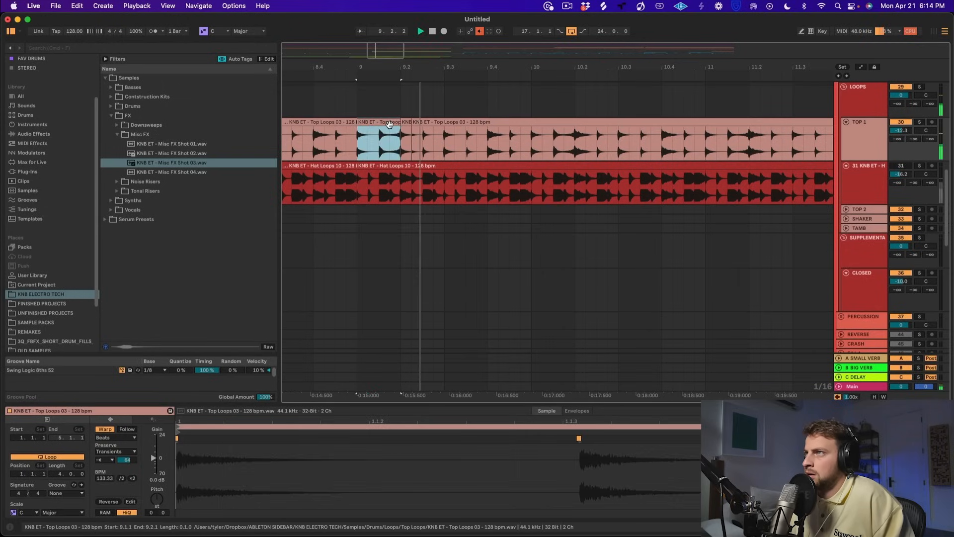
# - Paste another copied slice of the TOP 1 loop at beat 9.4 and consolidate bar 9 into one clip
pyautogui.moveTo(510, 140); pyautogui.dragTo(366, 123)
pyautogui.press('super+c')
pyautogui.click(488, 142)
pyautogui.press('super+v')
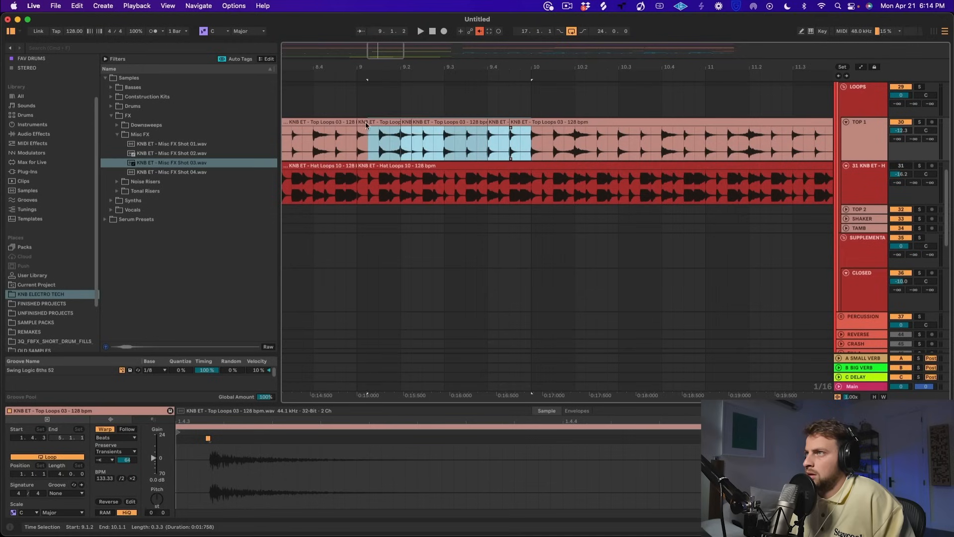
pyautogui.press('super+j')
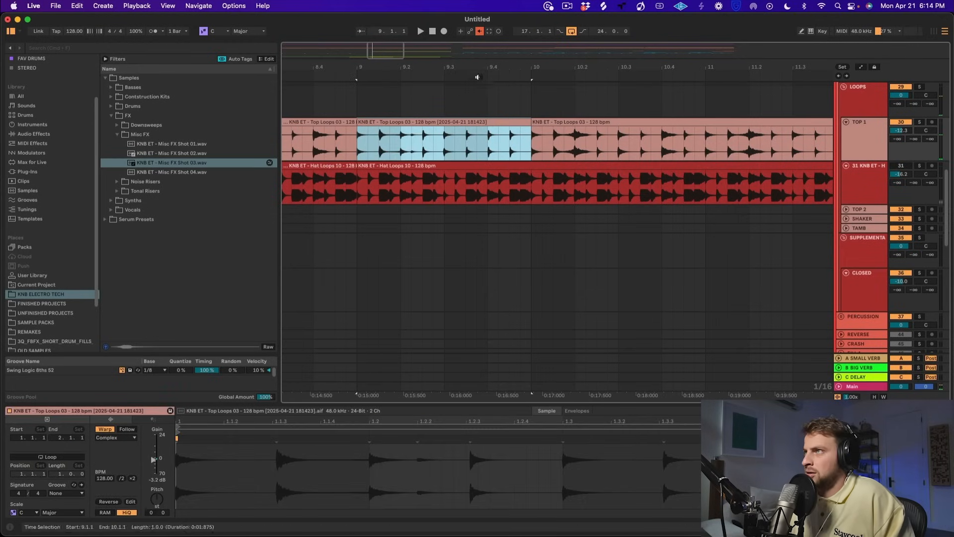
# - Duplicate the consolidated one-bar TOP 1 clip six times to fill the track up to bar 16
pyautogui.moveTo(496, 70); pyautogui.dragTo(500, 20)
pyautogui.scroll(3, 476, 152)
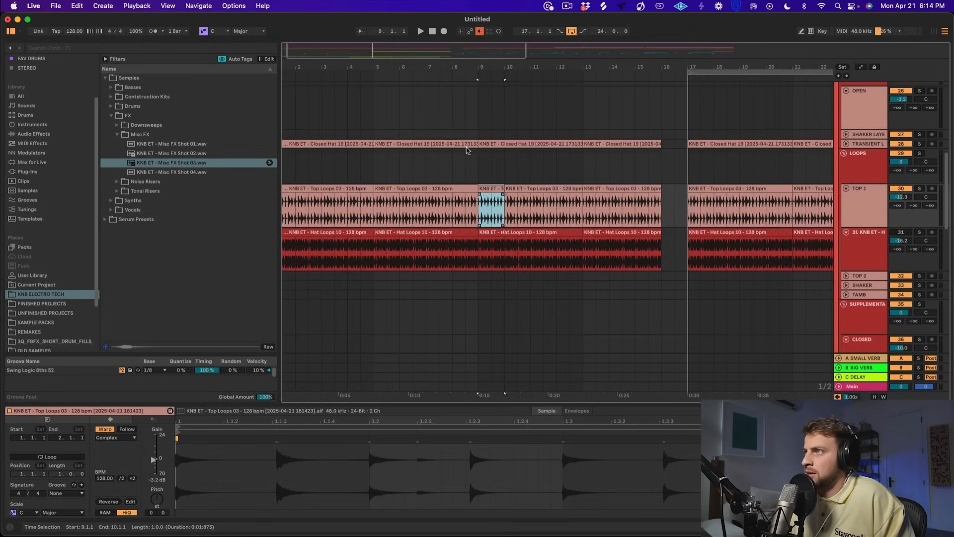
pyautogui.press('super+d')
pyautogui.press('super+d')
pyautogui.press('super+d')
pyautogui.press('super+d')
pyautogui.press('super+d')
pyautogui.press('super+d')
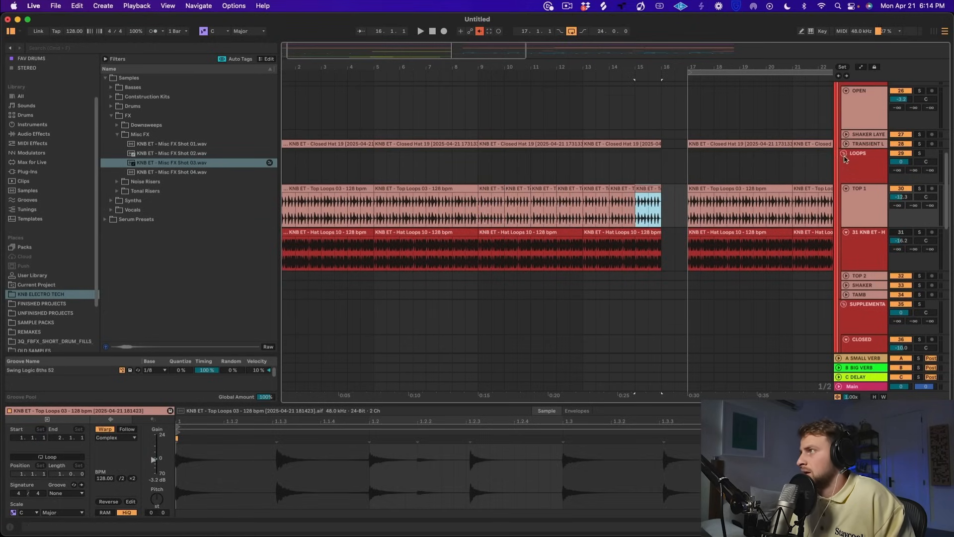
# - Collapse the hat subgroups, clear the solos and play the full mix from just before bar 9
pyautogui.keyDown('alt'); pyautogui.click(843, 154); pyautogui.keyUp('alt')
pyautogui.click(518, 178)
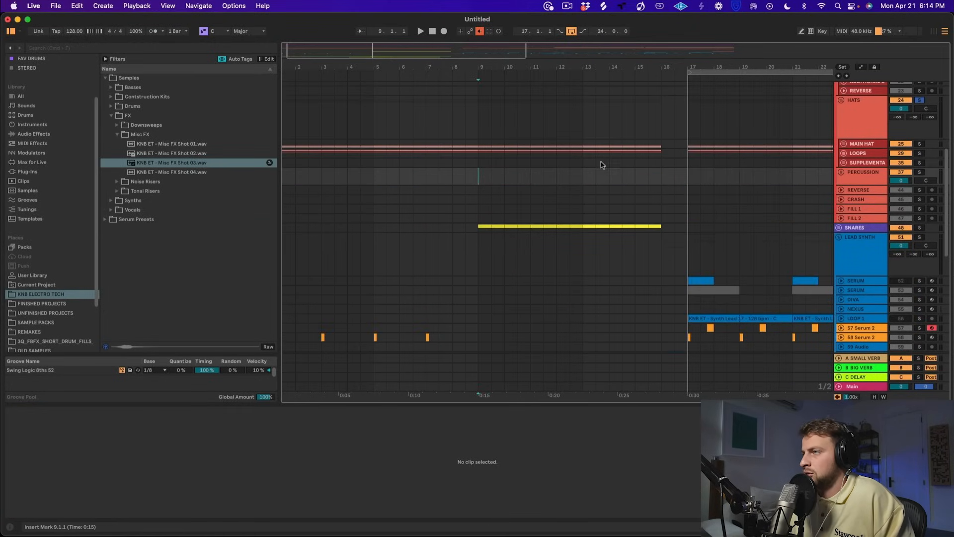
pyautogui.click(921, 163)
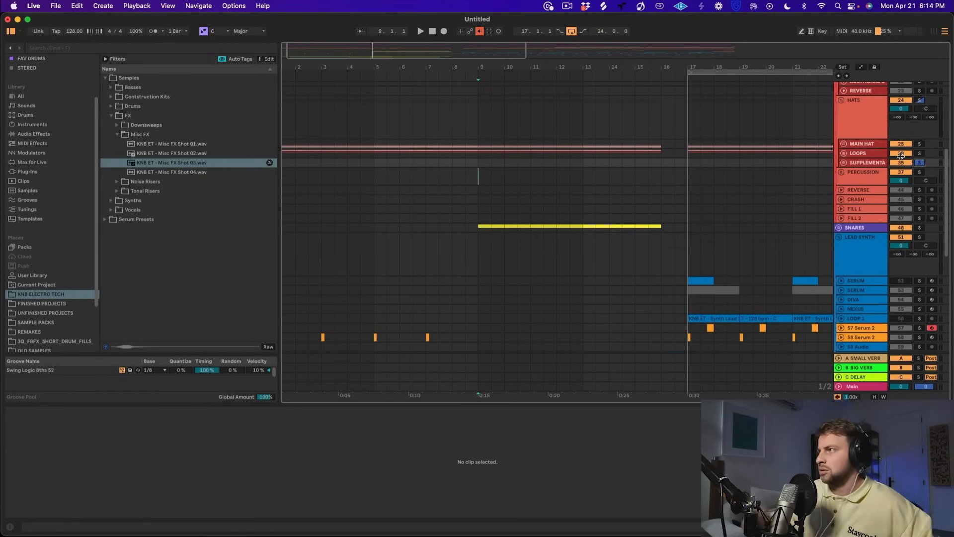
pyautogui.click(919, 163)
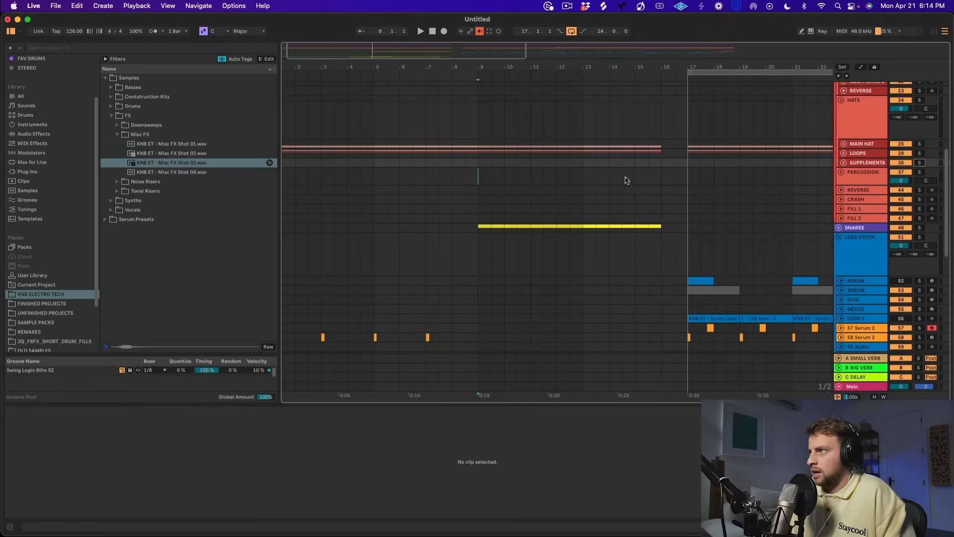
pyautogui.press('space')
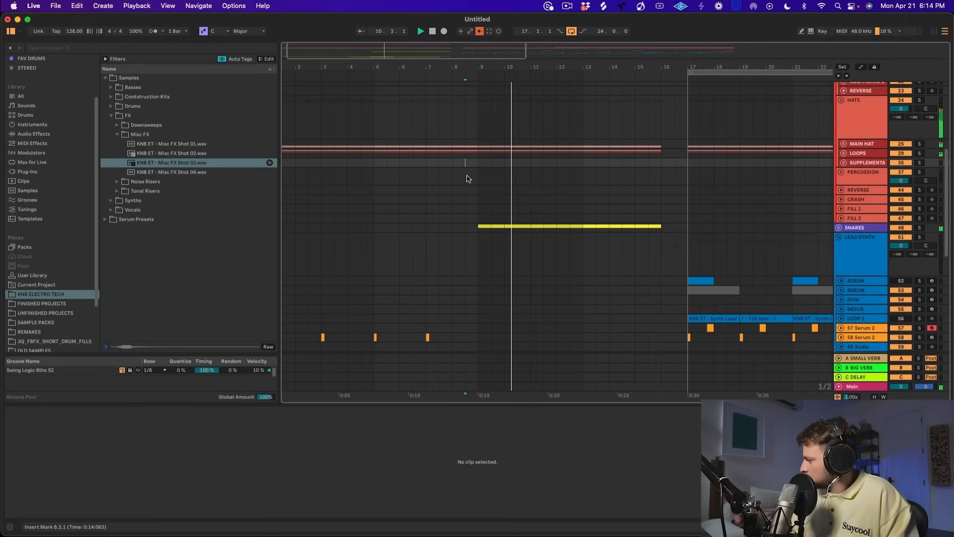
# - Browse the KNB ELECTRO TECH vocal phrases, audition the female phrase and unfold the VOCALS group
pyautogui.moveTo(586, 70); pyautogui.dragTo(586, 30)
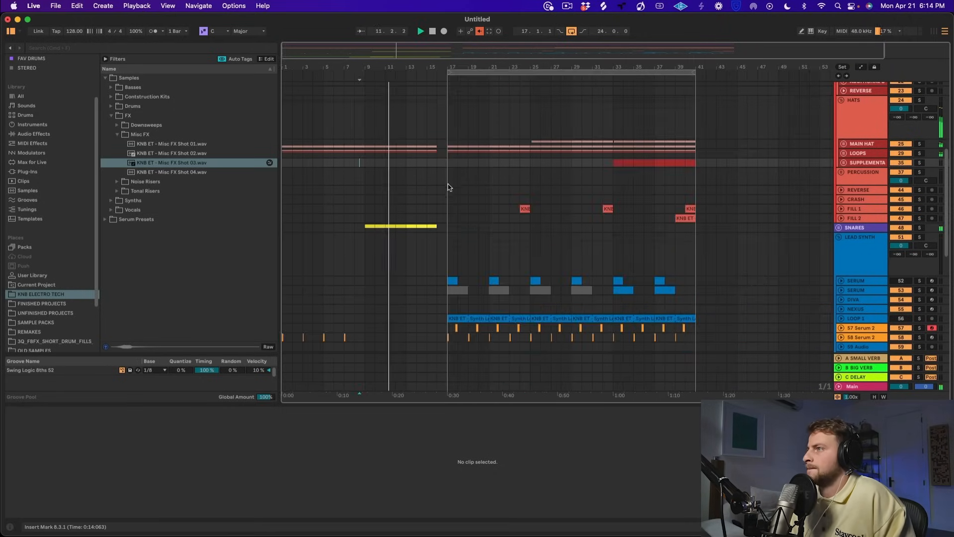
pyautogui.scroll(-5, 449, 188)
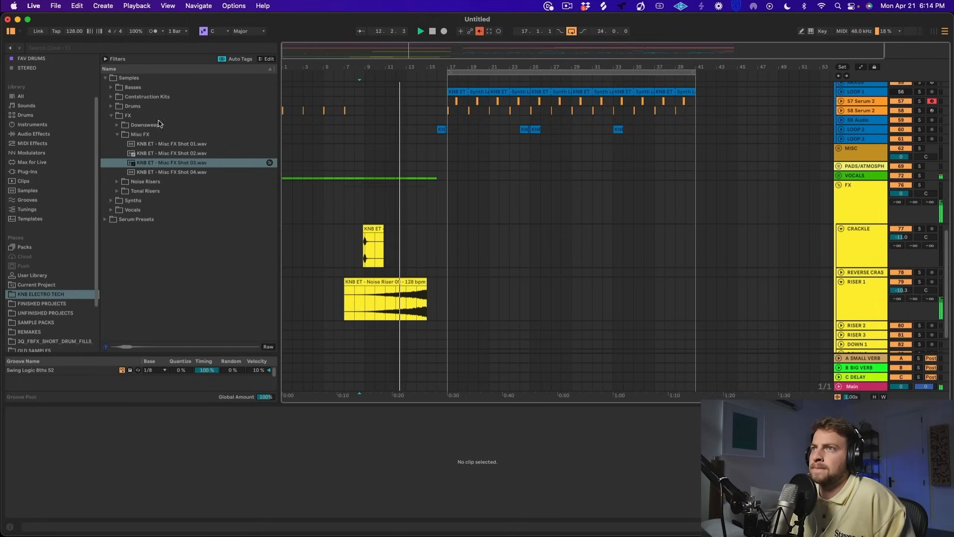
pyautogui.click(139, 210)
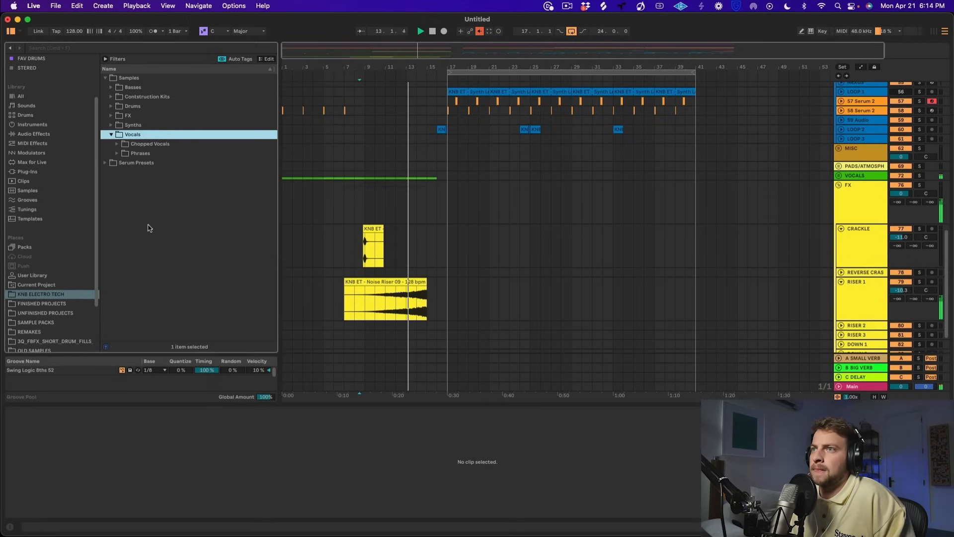
pyautogui.click(138, 154)
pyautogui.click(205, 219)
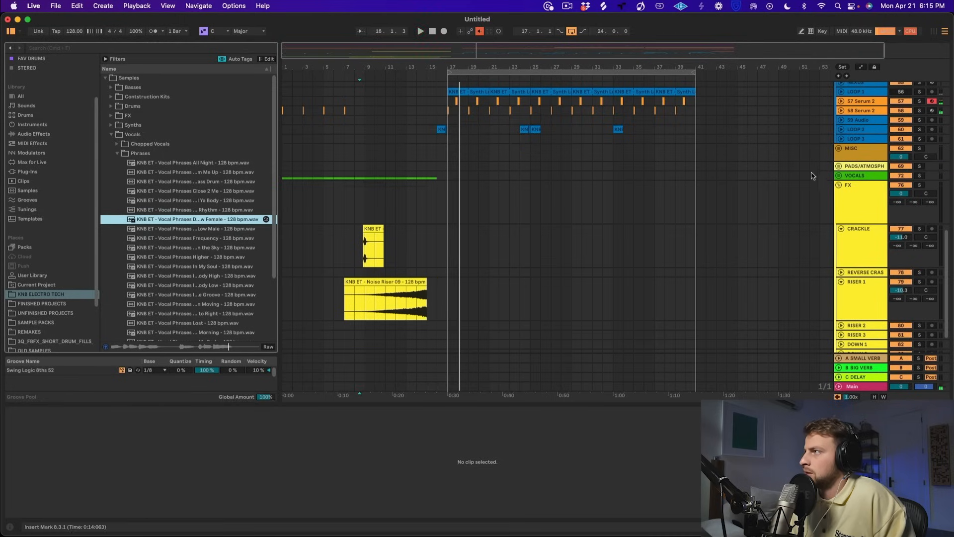
pyautogui.click(839, 176)
pyautogui.scroll(-4, 668, 208)
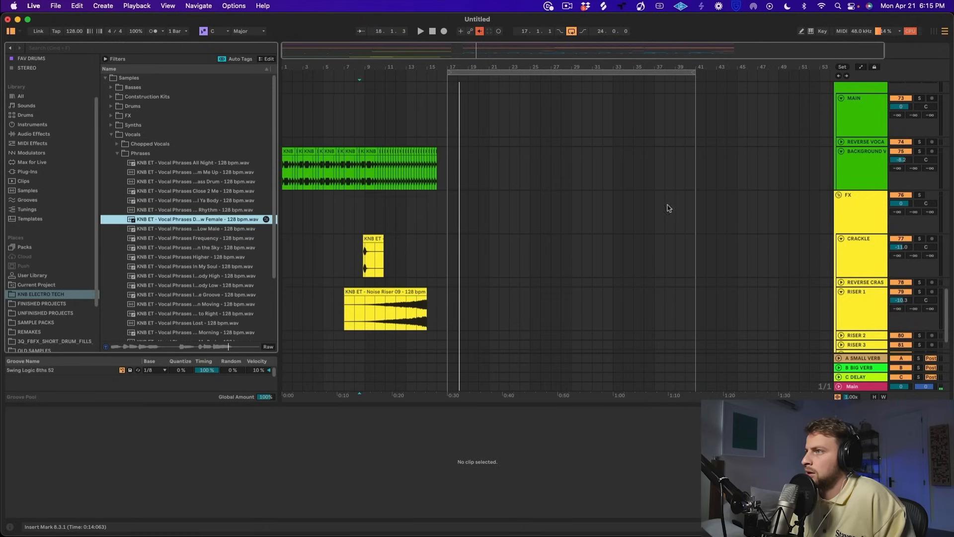
# - Audition the KNB ELECTRO TECH vocal phrases for the MAIN vocal track, ending on Midnight Till Morning
pyautogui.click(863, 110)
pyautogui.click(192, 287)
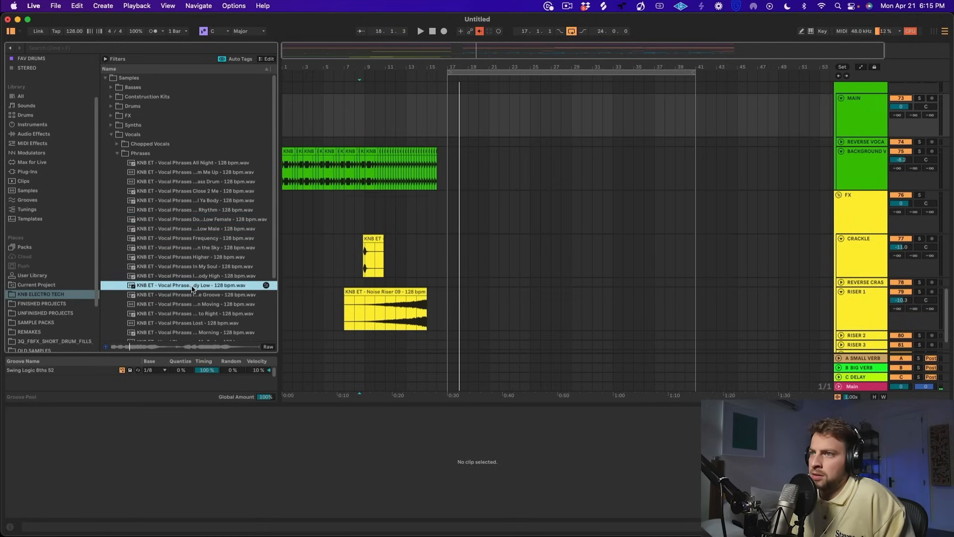
pyautogui.press('Down')
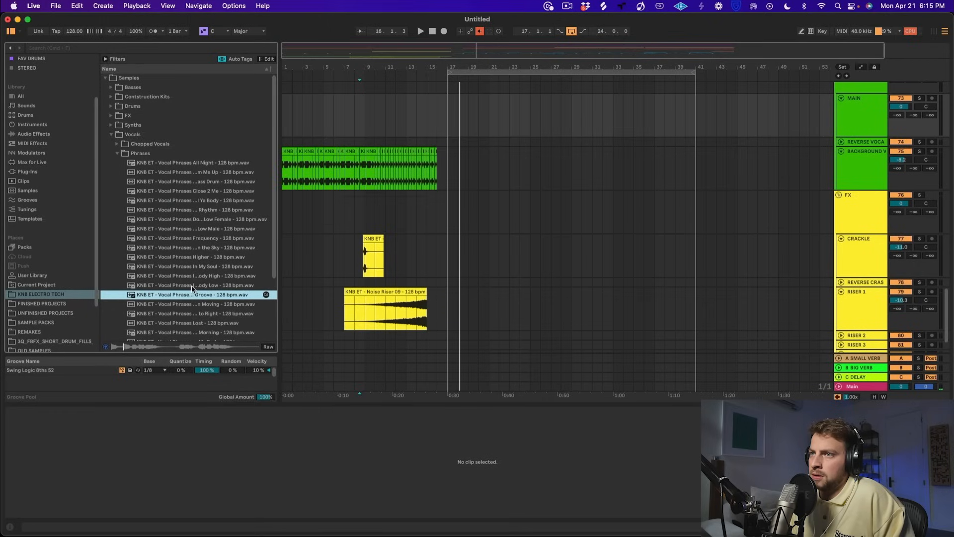
pyautogui.press('Down')
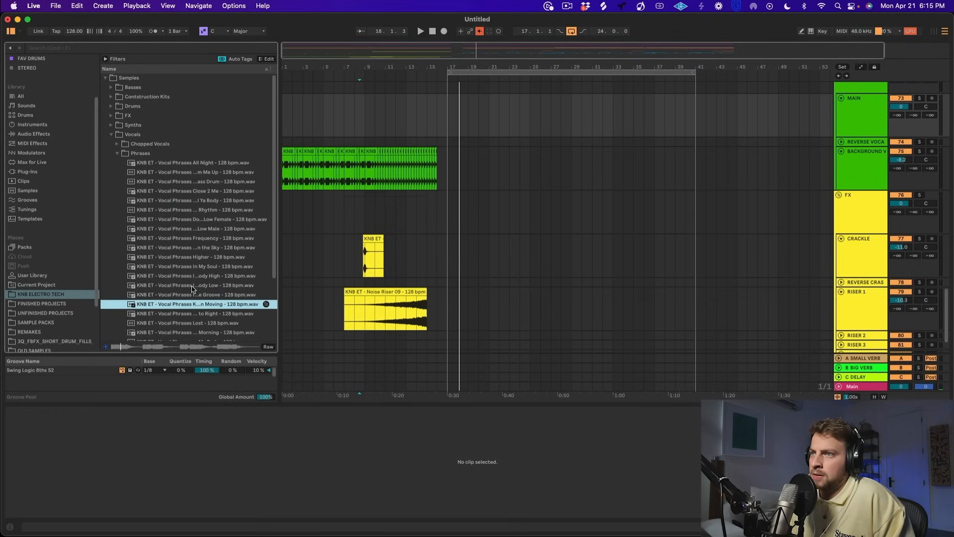
pyautogui.press('Down')
pyautogui.press('Down')
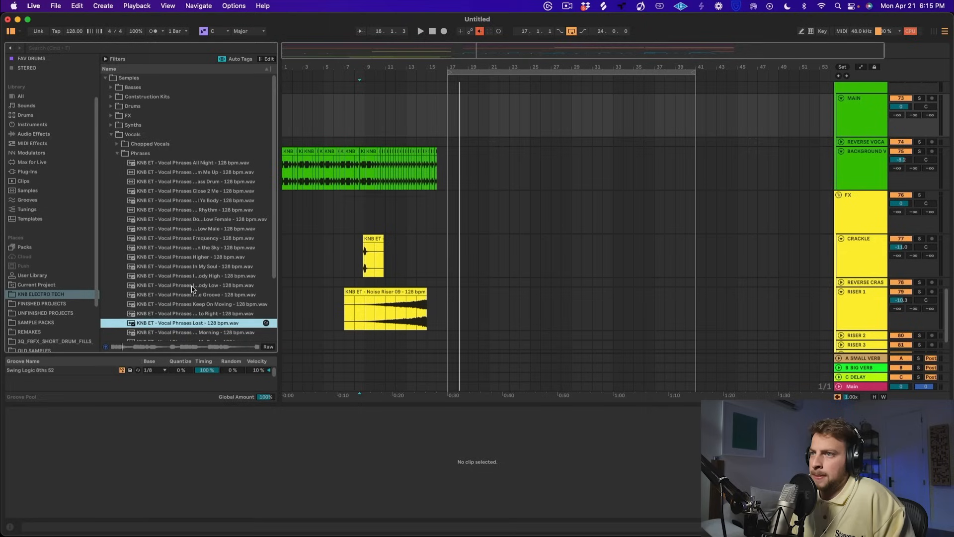
pyautogui.press('Down')
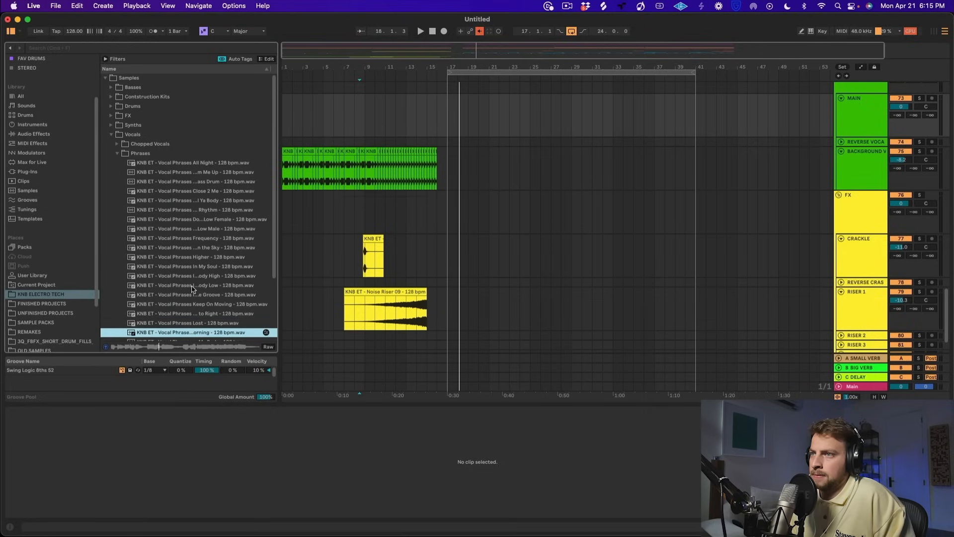
# - Place the Midnight Till Morning phrase on the MAIN vocal track at bar 16 and trim it to end at bar 17
pyautogui.moveTo(172, 333); pyautogui.dragTo(437, 135)
pyautogui.press('space')
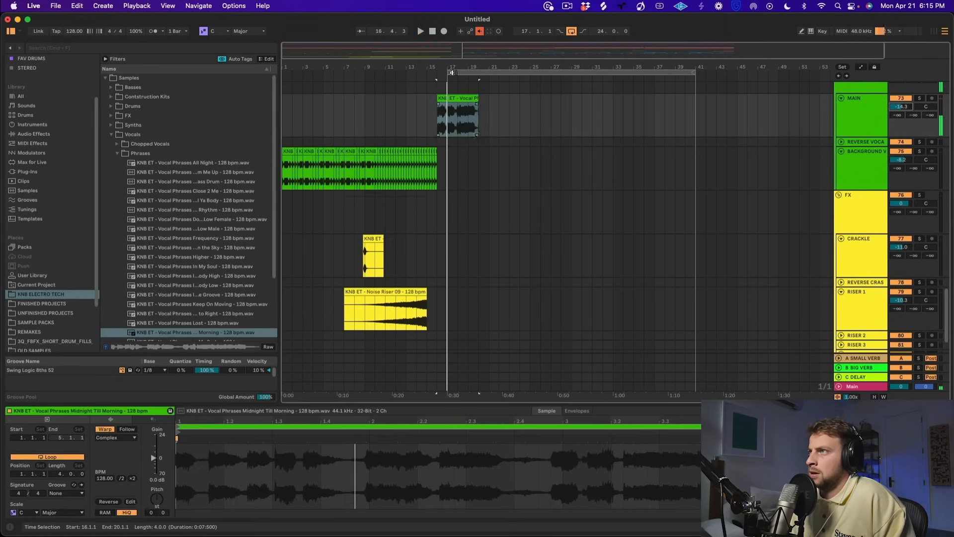
pyautogui.moveTo(455, 67); pyautogui.dragTo(532, 137)
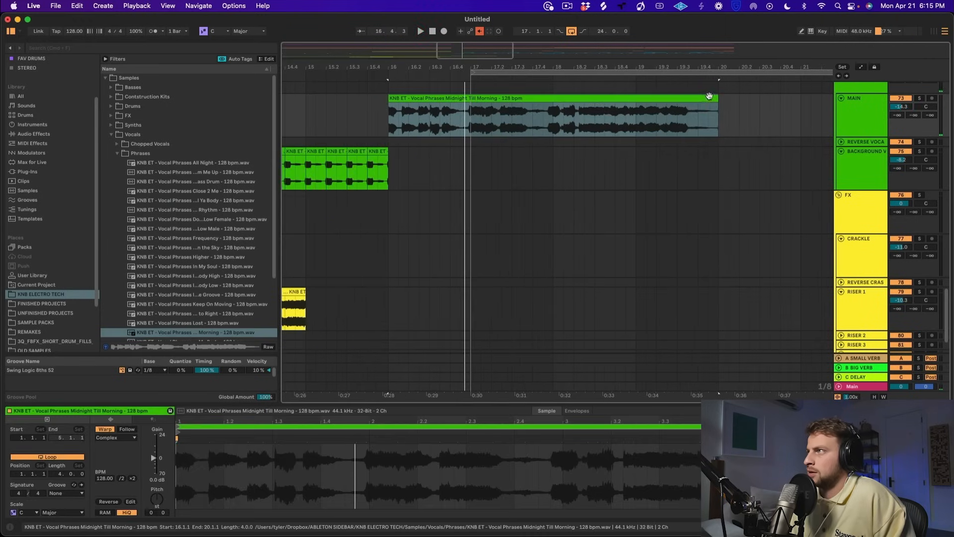
pyautogui.moveTo(714, 97); pyautogui.dragTo(470, 97)
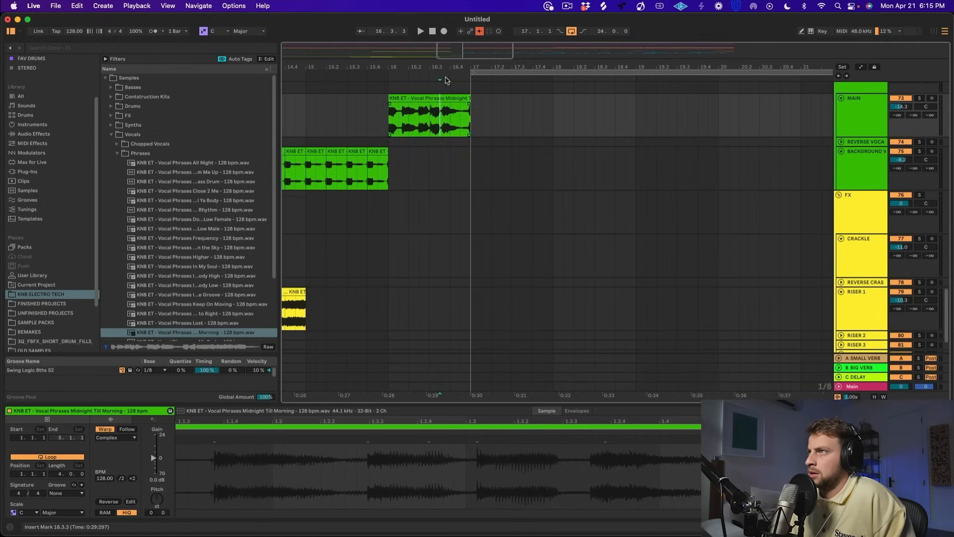
# - Copy the vocal slice from 16.3.4 to 16.4.1 onto a new audio track below MAIN, repeated four times from beat 16.4
pyautogui.moveTo(447, 67); pyautogui.dragTo(452, 128)
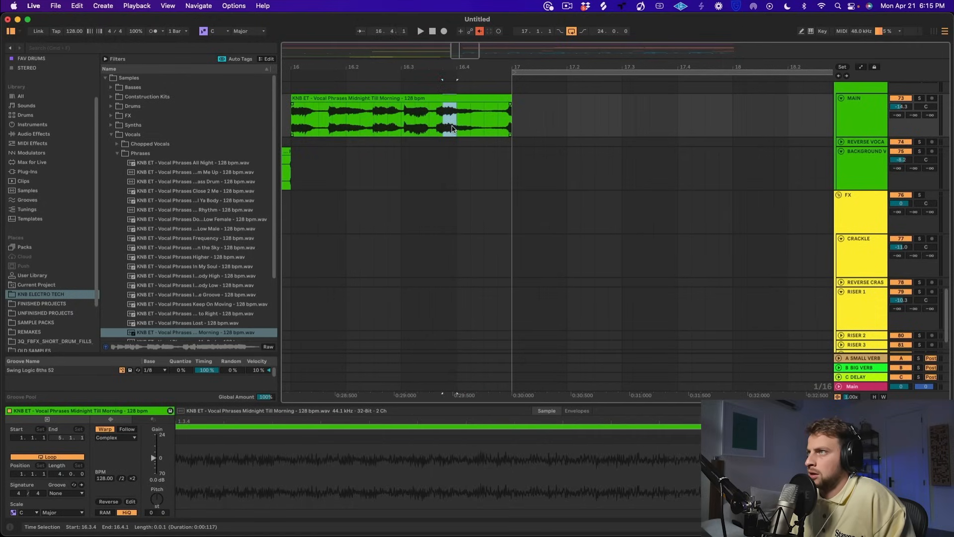
pyautogui.click(859, 121)
pyautogui.press('super+t')
pyautogui.click(457, 155)
pyautogui.press('super+v')
pyautogui.press('super+d')
pyautogui.press('super+d')
pyautogui.press('super+d')
pyautogui.click(442, 163)
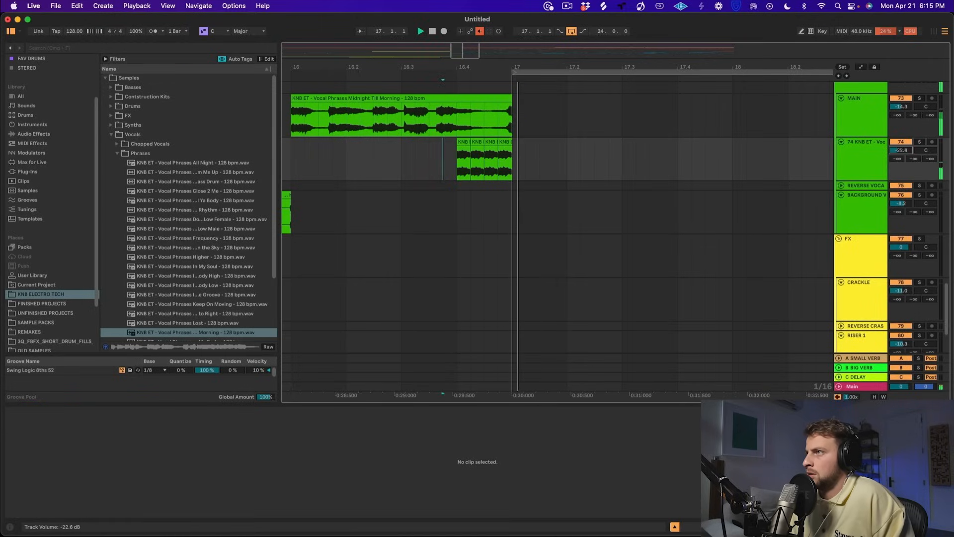
# - Replace the repeated chops at beat 16.4 with duplicates of a sixteenth-note slice taken from beat 16.3 of the MAIN vocal
pyautogui.moveTo(373, 158); pyautogui.dragTo(362, 155)
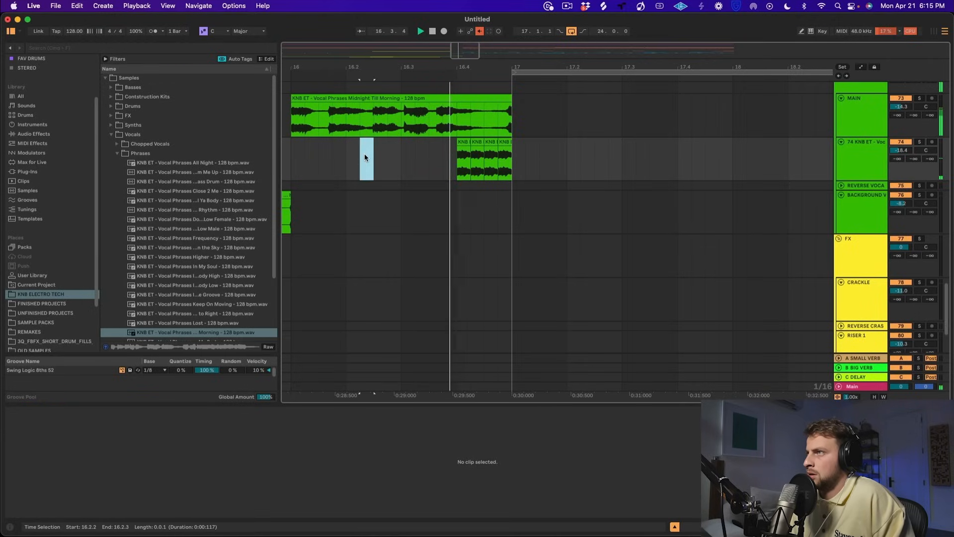
pyautogui.click(411, 124)
pyautogui.press('space')
pyautogui.moveTo(411, 125); pyautogui.dragTo(426, 103)
pyautogui.click(457, 155)
pyautogui.press('super+v')
pyautogui.press('super+d')
pyautogui.press('super+d')
pyautogui.press('super+d')
pyautogui.press('super+d')
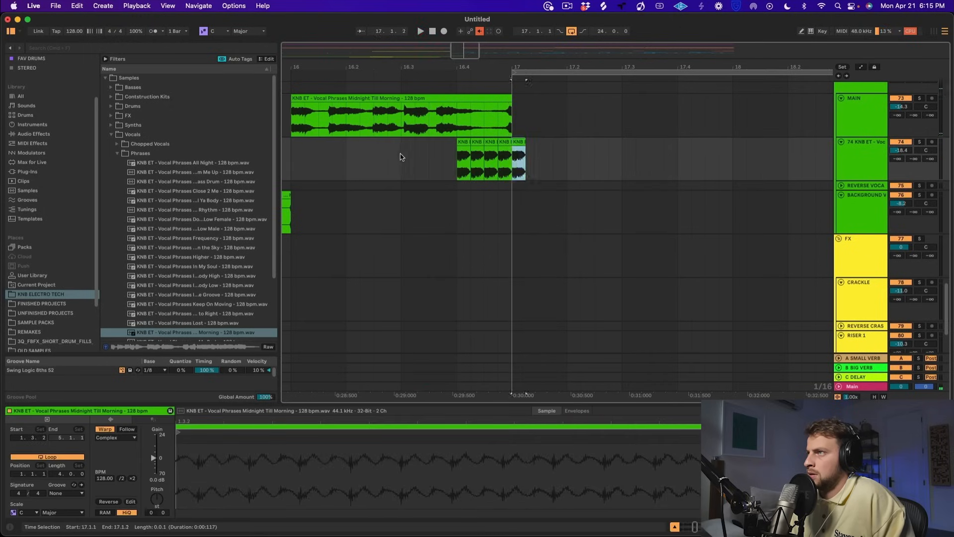
# - Play the vocal chops and delete the extra slice that runs past bar 17
pyautogui.click(401, 156)
pyautogui.press('space')
pyautogui.click(520, 162)
pyautogui.press('Delete')
pyautogui.moveTo(480, 69); pyautogui.dragTo(480, 45)
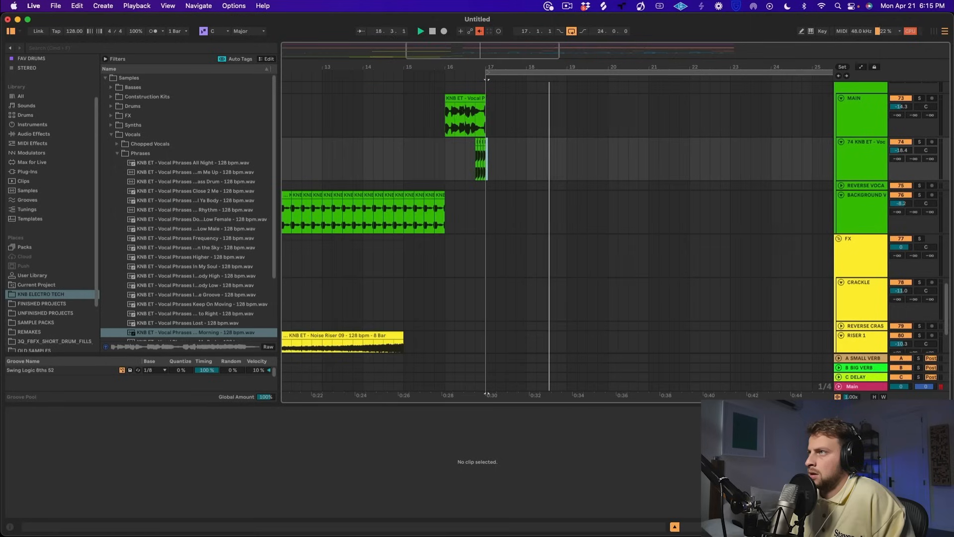
# - Play the transition from bar 14 and set the MAIN vocal track's volume to -11.1 dB
pyautogui.click(371, 163)
pyautogui.press('space')
pyautogui.press('space')
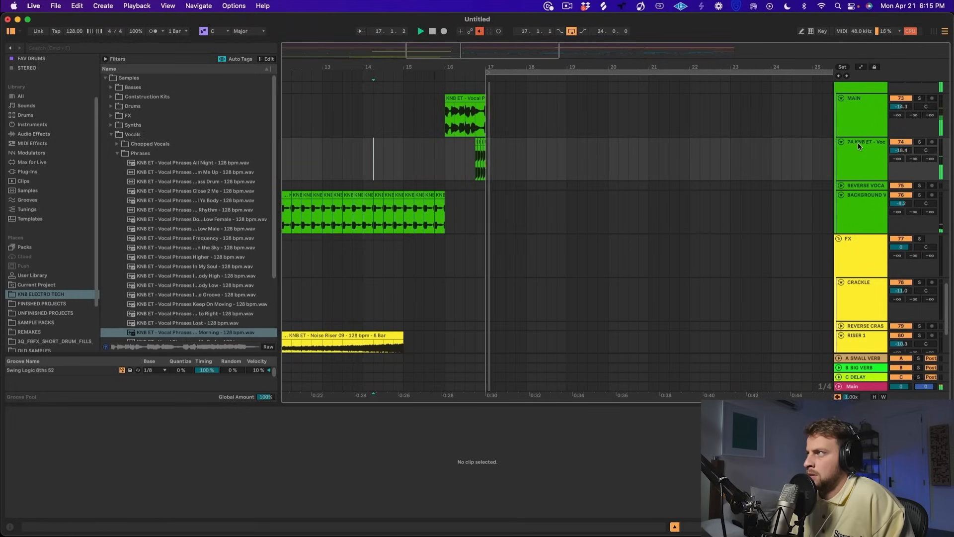
pyautogui.moveTo(891, 107); pyautogui.dragTo(890, 110)
pyautogui.press('space')
pyautogui.press('space')
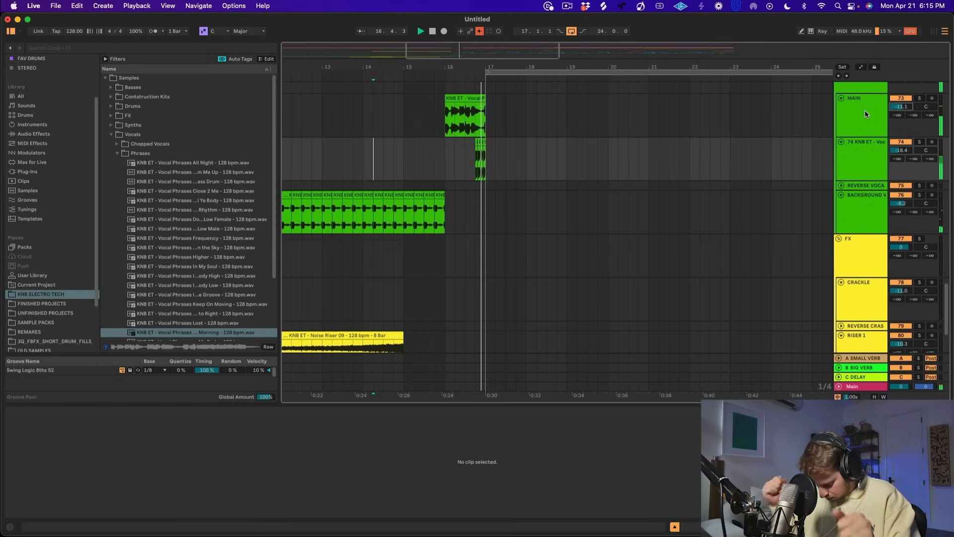
pyautogui.press('space')
# - Copy one beat of the MAIN CLAP track from bar 17 to beat 16.3 and set the CLAP group's volume to -4.4 dB
pyautogui.scroll(1, 939, 117)
pyautogui.scroll(15, 535, 149)
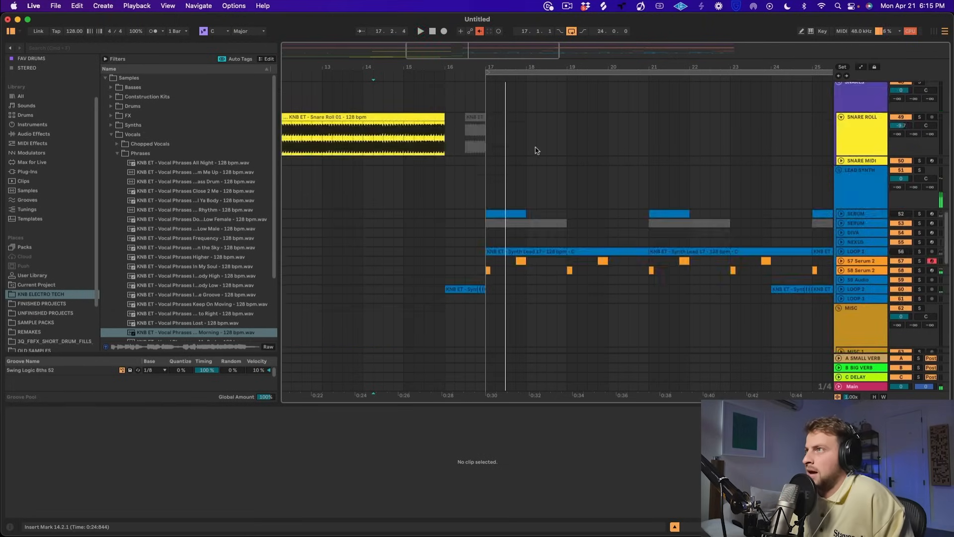
pyautogui.click(509, 319)
pyautogui.press('space')
pyautogui.moveTo(489, 317); pyautogui.dragTo(498, 316)
pyautogui.press('super+c')
pyautogui.click(466, 314)
pyautogui.press('super+v')
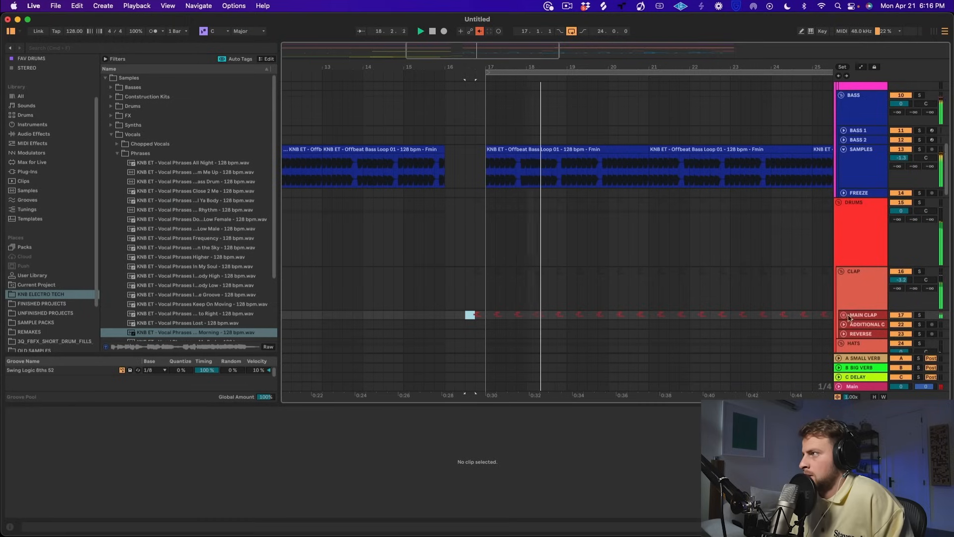
pyautogui.moveTo(902, 280); pyautogui.dragTo(898, 277)
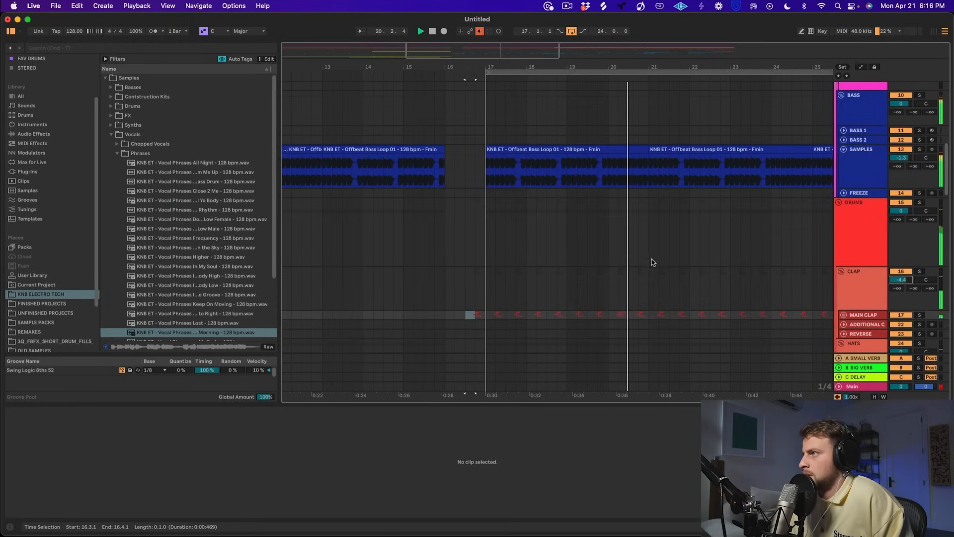
# - Review the whole arrangement and play it from bar 1
pyautogui.scroll(-10, 650, 262)
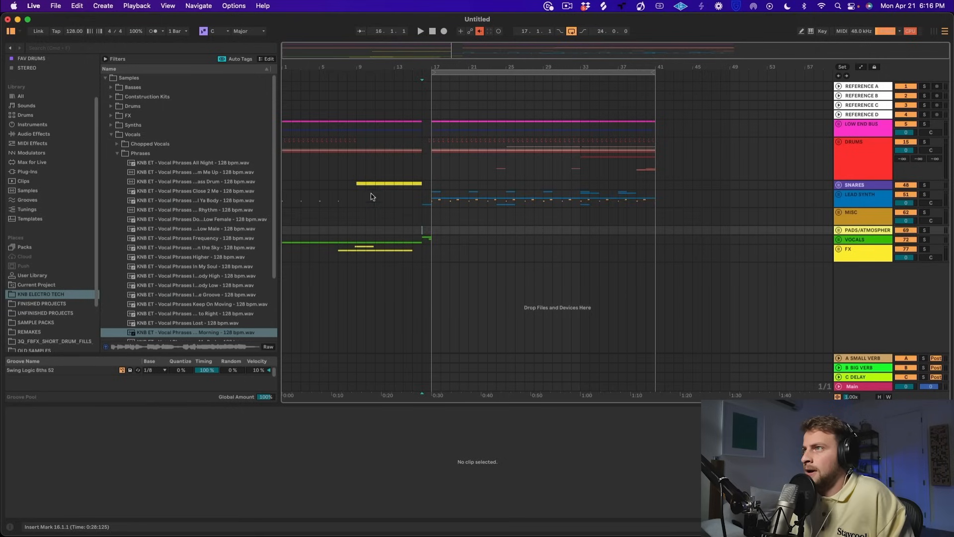
pyautogui.click(375, 199)
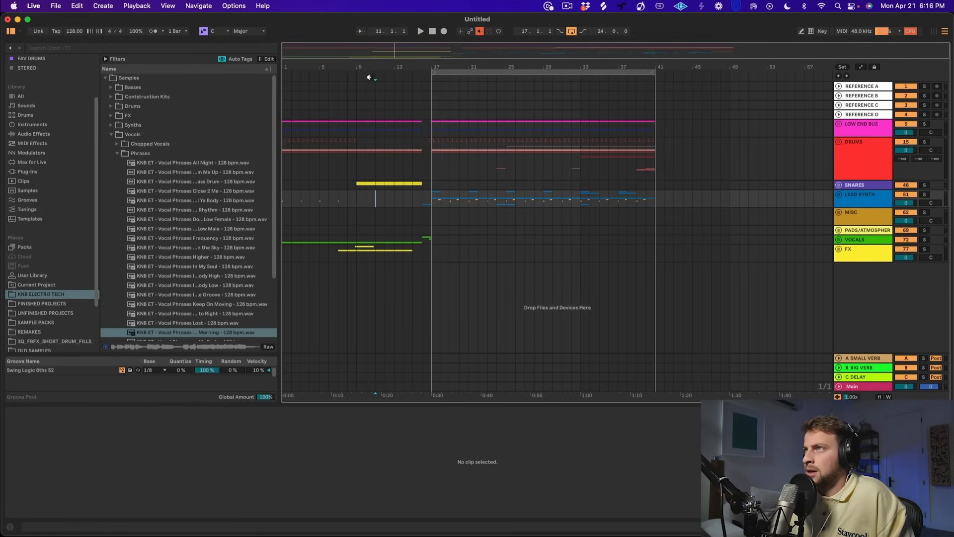
pyautogui.moveTo(382, 69); pyautogui.dragTo(569, 99)
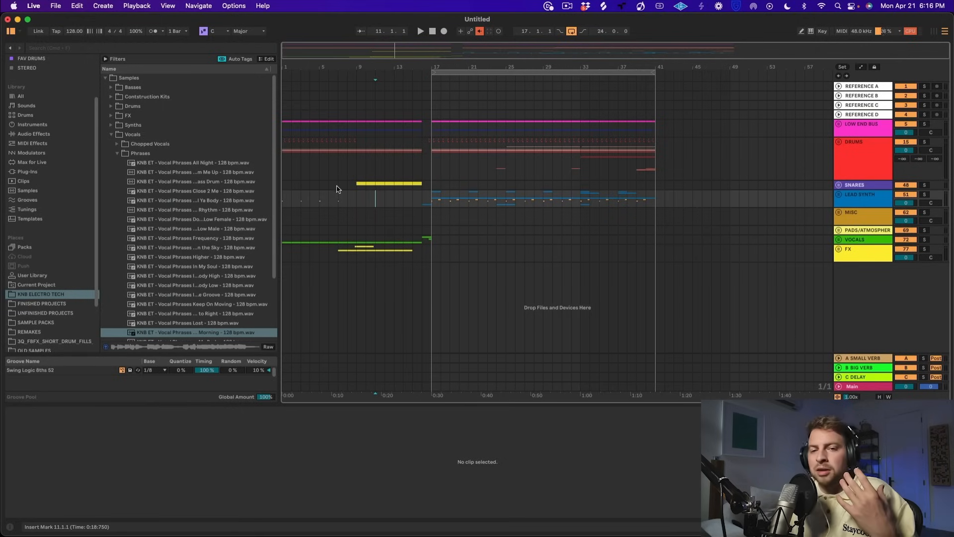
pyautogui.click(286, 206)
pyautogui.press('space')
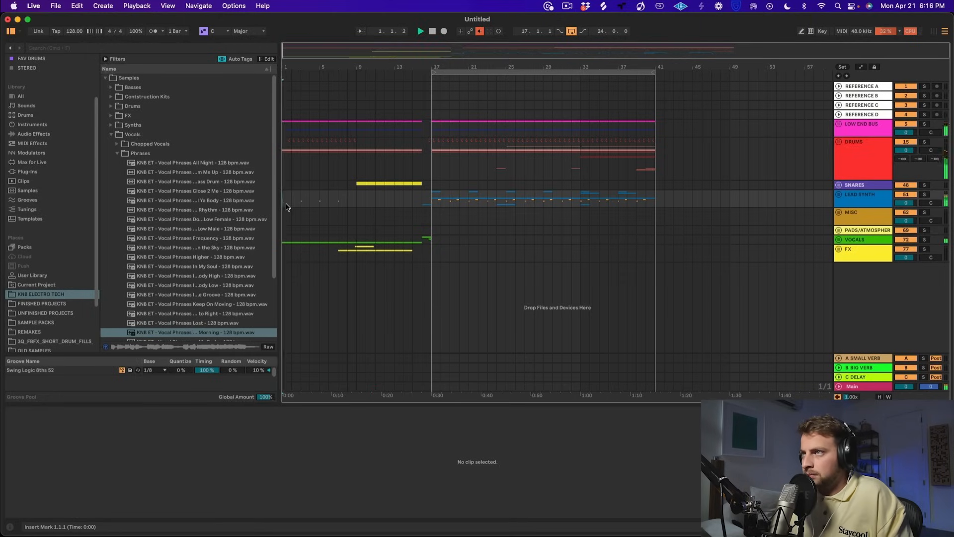
# - Place the Downsweep 05 sample on the DOWN 1 track at bar 1 and set the track's volume to -8.1 dB
pyautogui.click(110, 116)
pyautogui.click(117, 126)
pyautogui.click(190, 173)
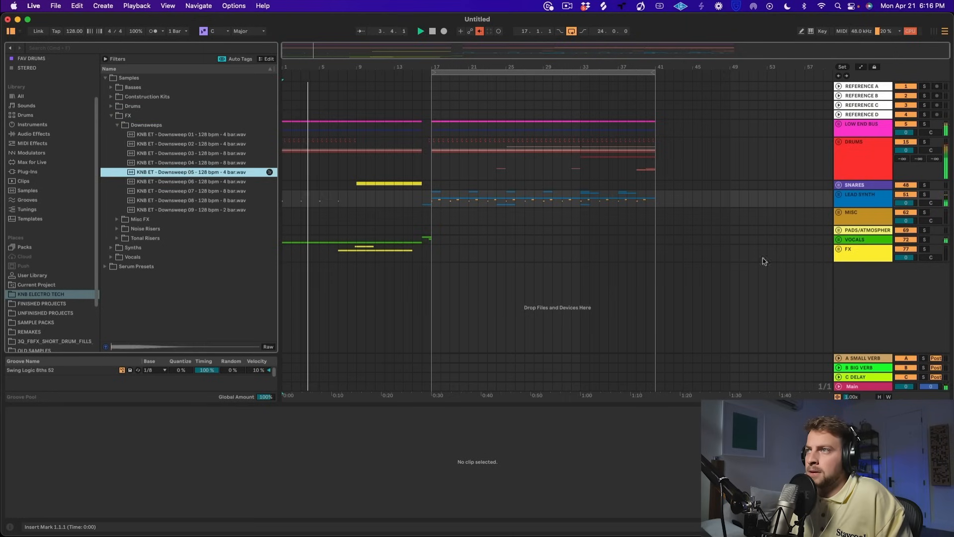
pyautogui.click(839, 250)
pyautogui.scroll(-3, 840, 264)
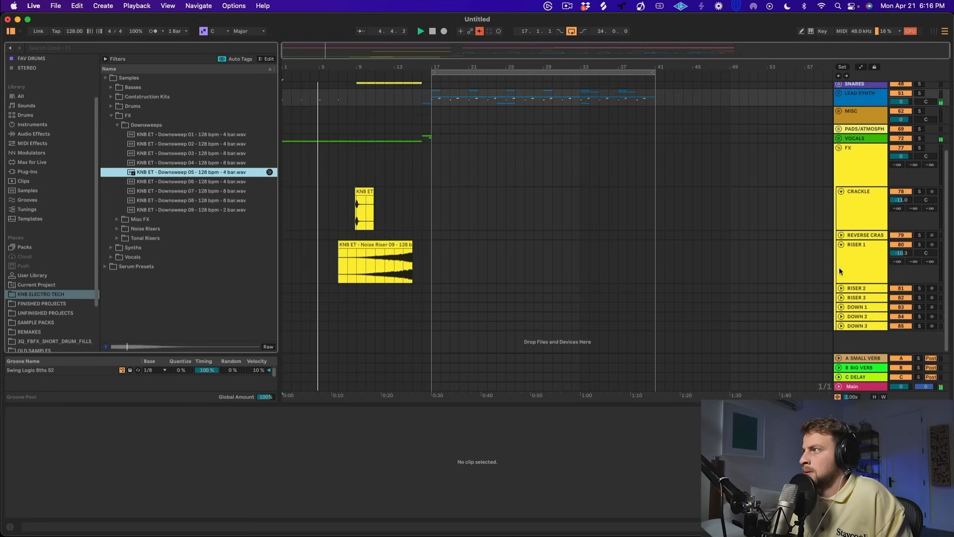
pyautogui.click(841, 307)
pyautogui.moveTo(201, 172); pyautogui.dragTo(284, 322)
pyautogui.moveTo(901, 315); pyautogui.dragTo(901, 328)
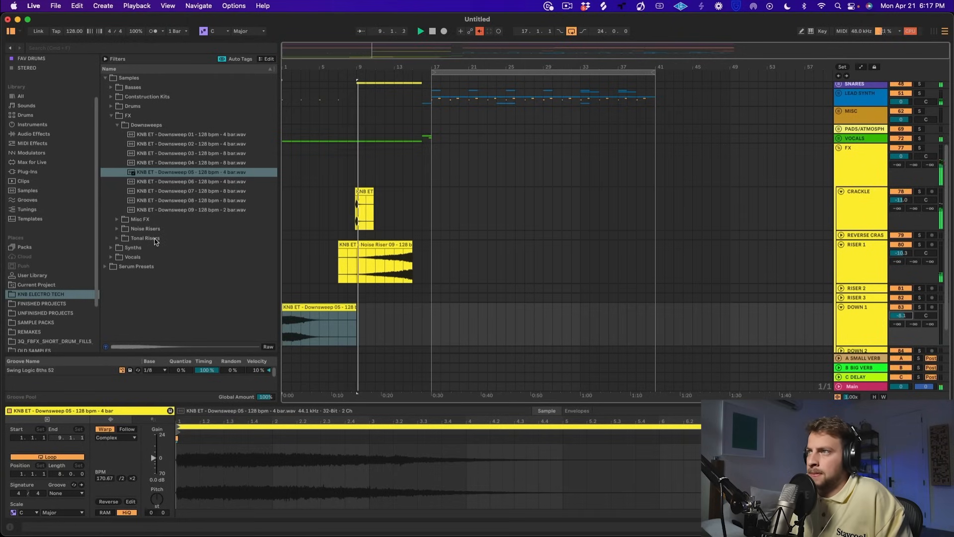
pyautogui.scroll(4, 342, 242)
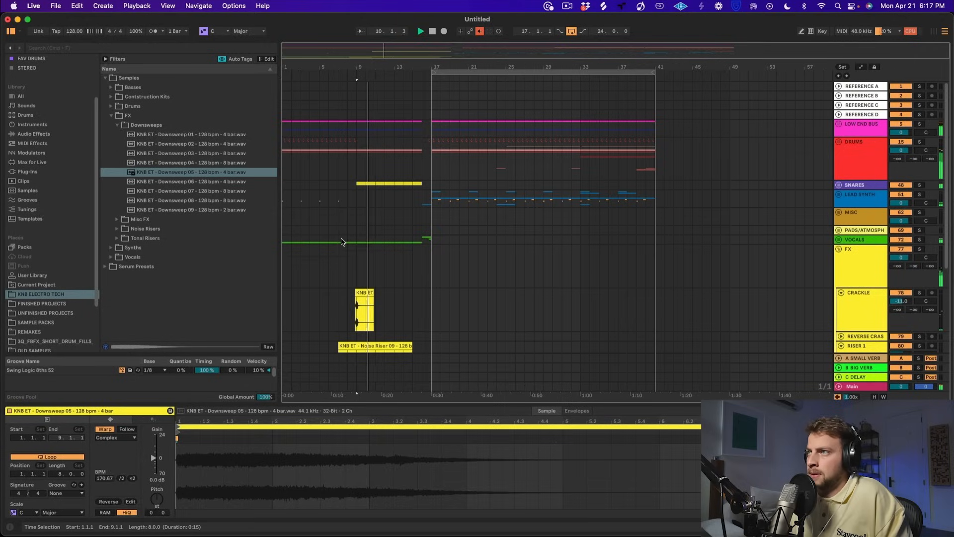
pyautogui.moveTo(356, 144); pyautogui.dragTo(316, 152)
pyautogui.press('super+d')
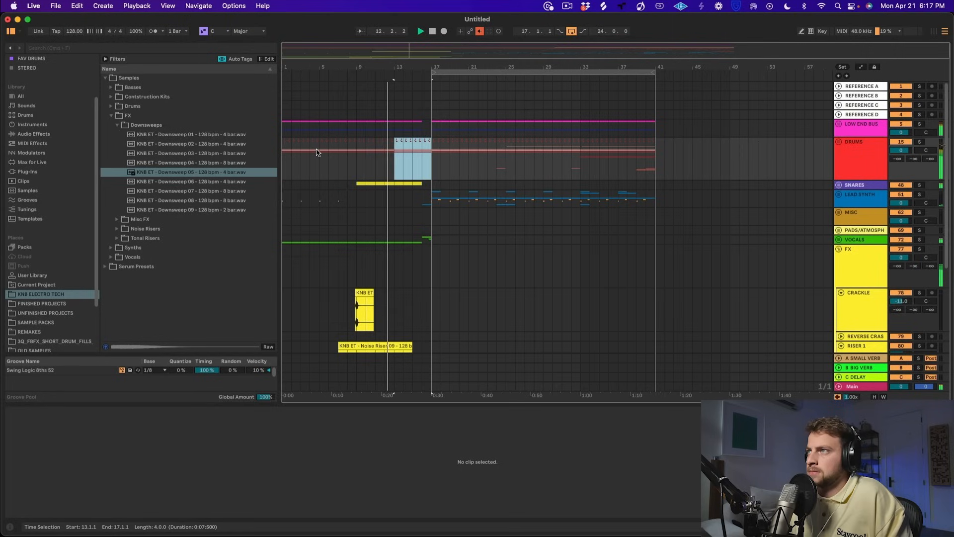
pyautogui.press('super+z')
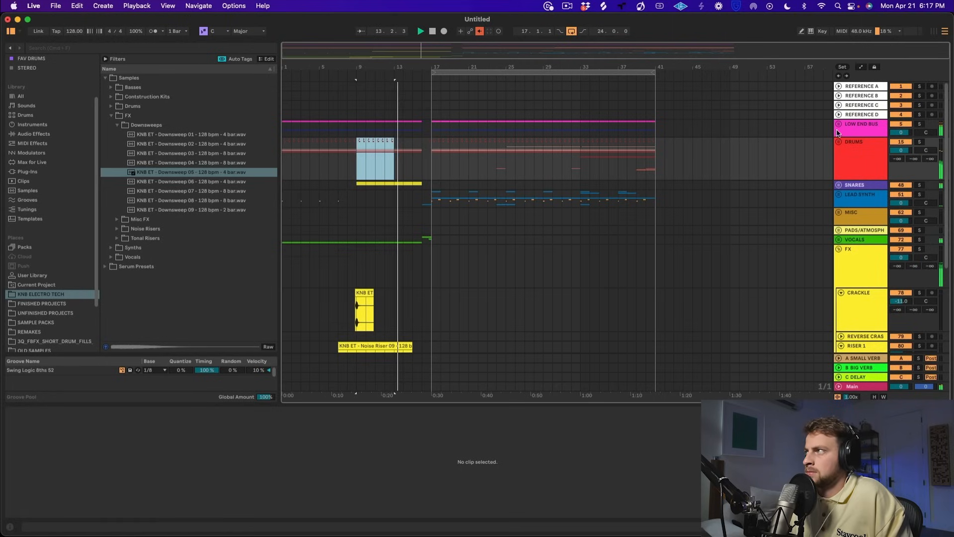
pyautogui.press('super+z')
# - Lock the automation envelopes and duplicate the DRUMS group's clips from before bar 9 up to bar 16
pyautogui.click(875, 67)
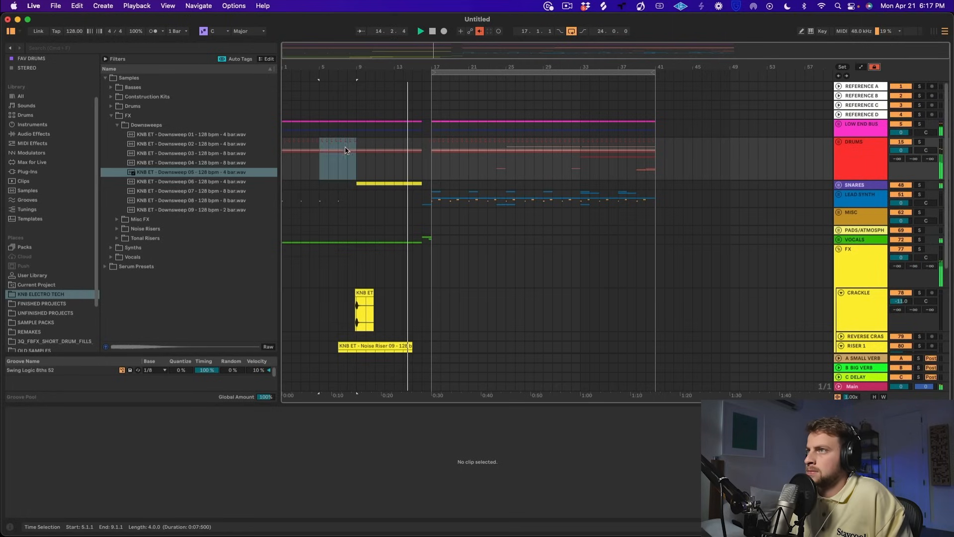
pyautogui.moveTo(337, 158); pyautogui.dragTo(411, 155)
pyautogui.press('super+d')
pyautogui.press('super+d')
pyautogui.press('super+d')
pyautogui.press('super+d')
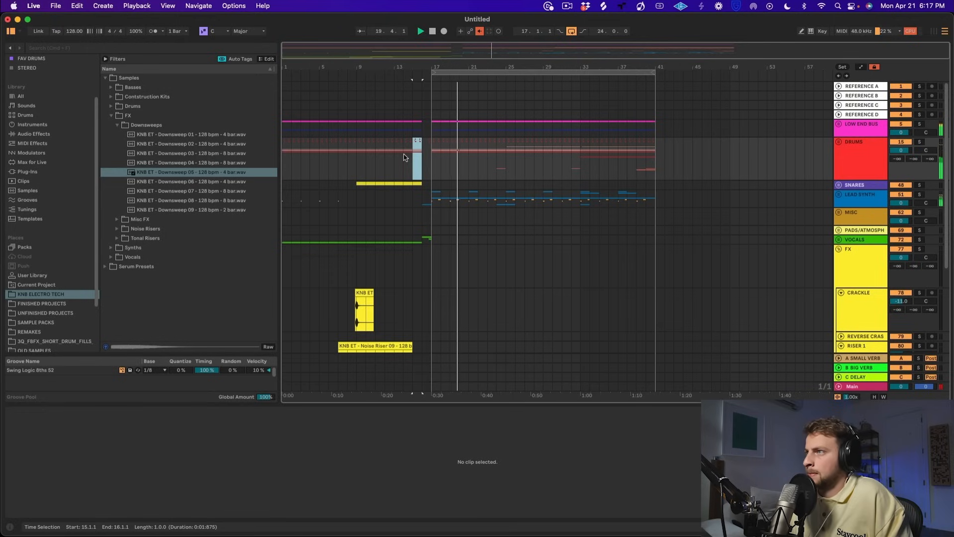
# - Automate EchoBoy's Device On parameter on the 58 Serum 2 track so the effect switches off at bar 16
pyautogui.click(840, 195)
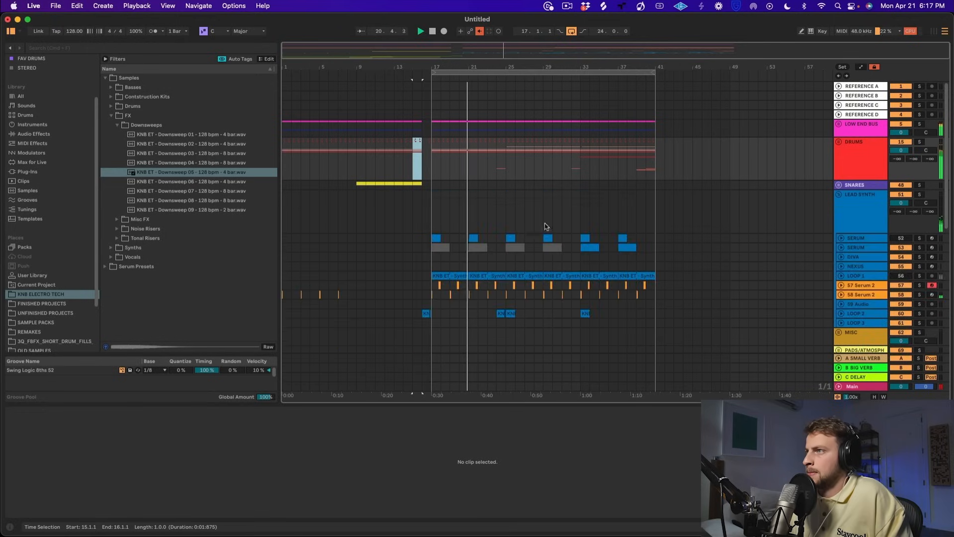
pyautogui.scroll(-5, 530, 229)
pyautogui.click(750, 127)
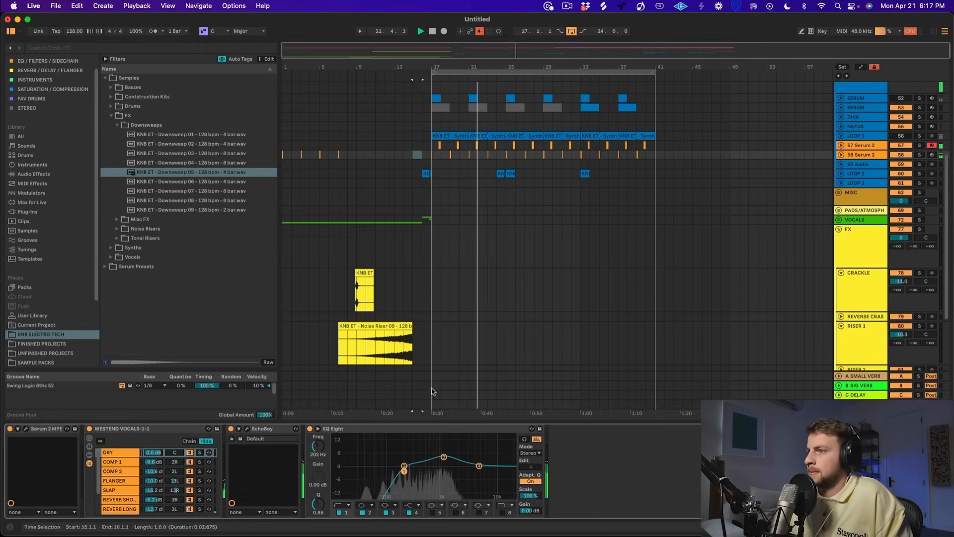
pyautogui.rightClick(233, 428)
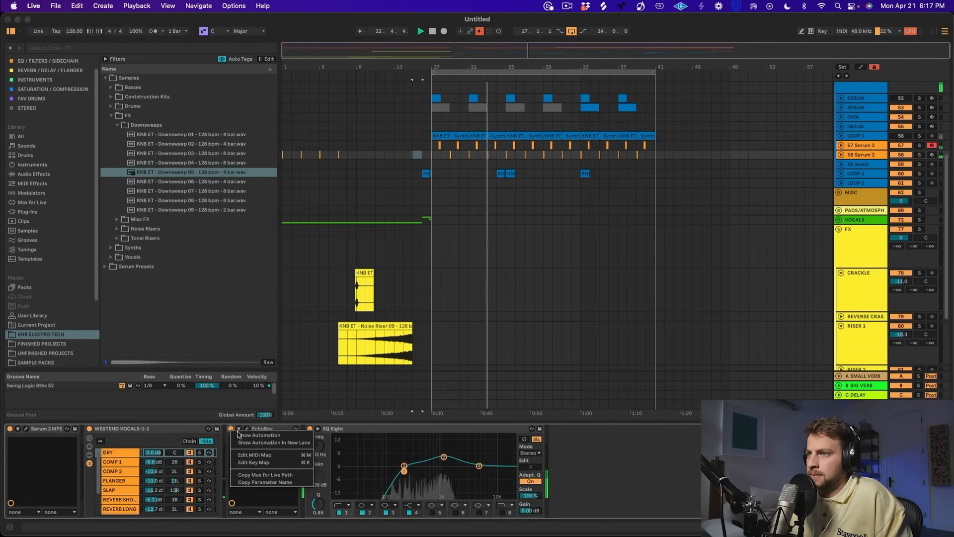
pyautogui.click(258, 438)
pyautogui.click(414, 201)
pyautogui.moveTo(414, 200); pyautogui.dragTo(419, 208)
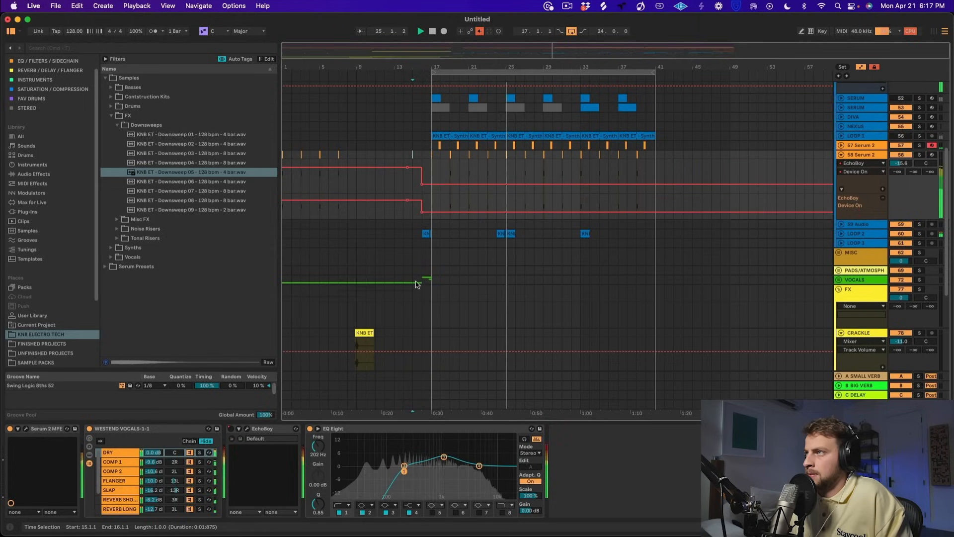
pyautogui.scroll(5, 686, 132)
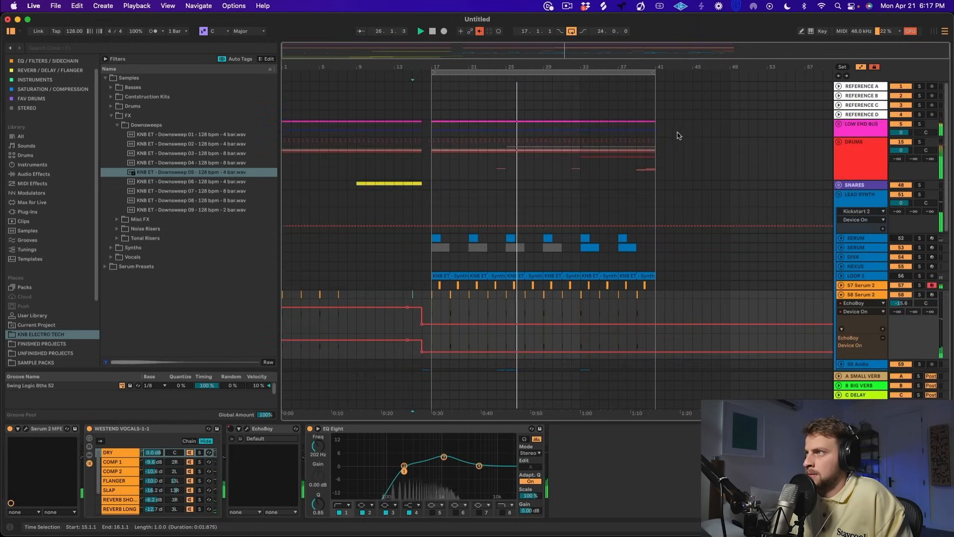
# - Listen to the drop up to bar 41 while examining the drum, percussion, lead synth and FX tracks
pyautogui.scroll(-4, 655, 200)
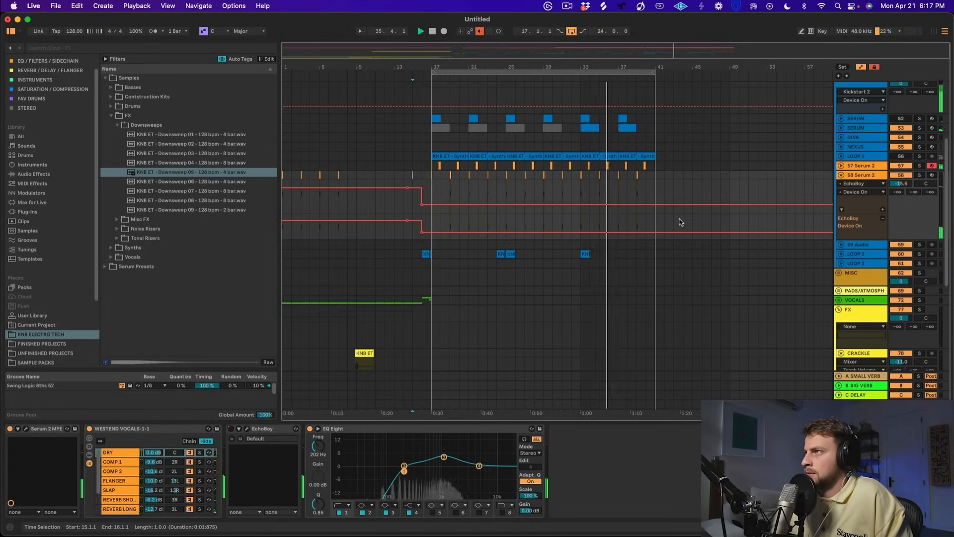
pyautogui.scroll(5, 675, 223)
pyautogui.scroll(-5, 675, 224)
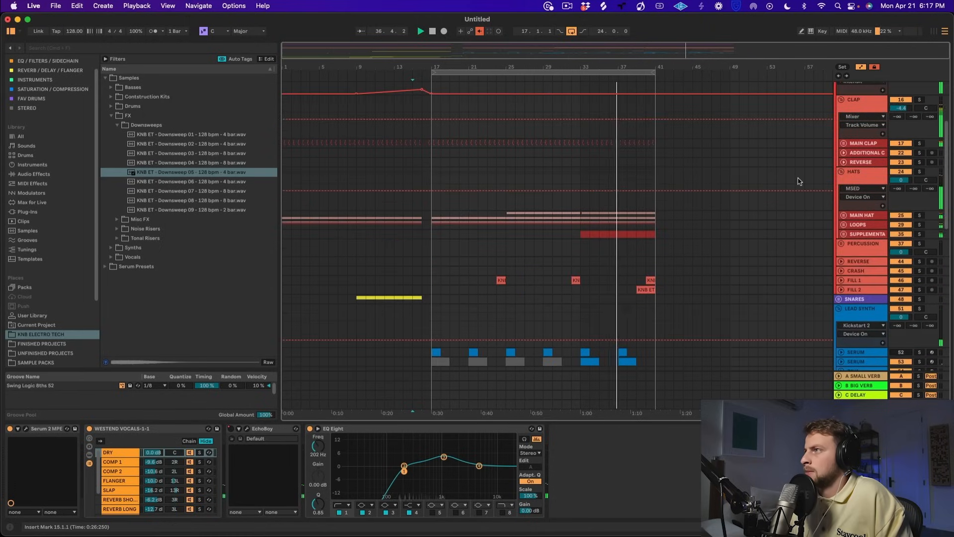
pyautogui.click(567, 5)
pyautogui.click(582, 53)
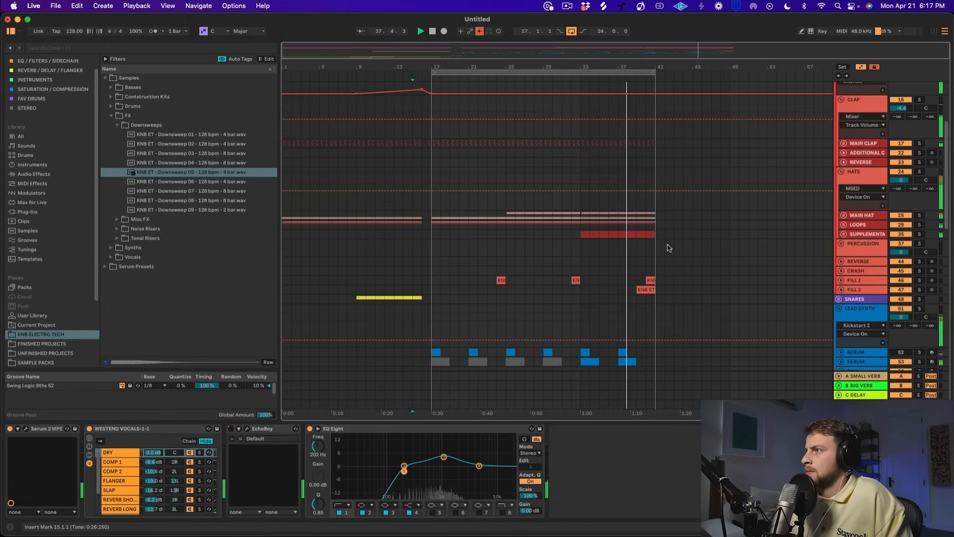
pyautogui.scroll(-1, 703, 258)
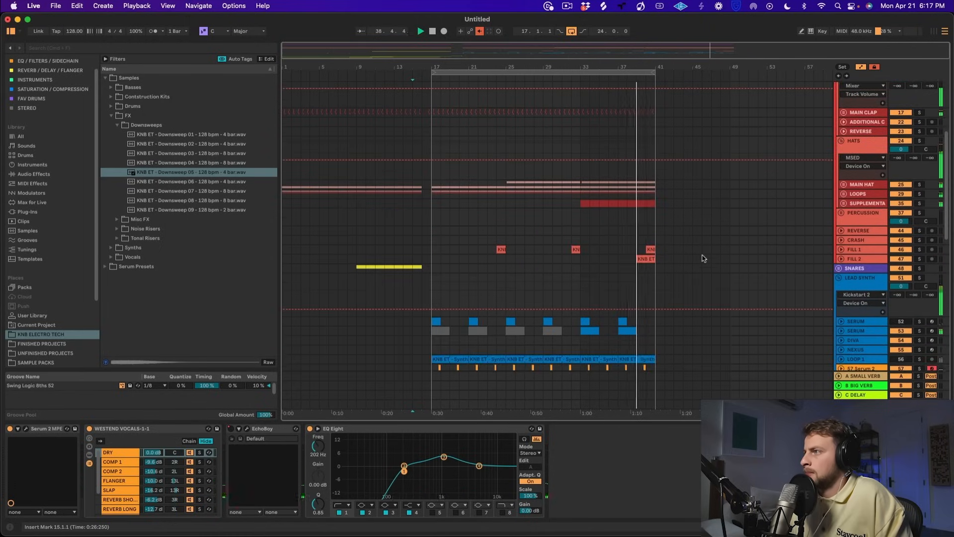
pyautogui.scroll(-1, 704, 258)
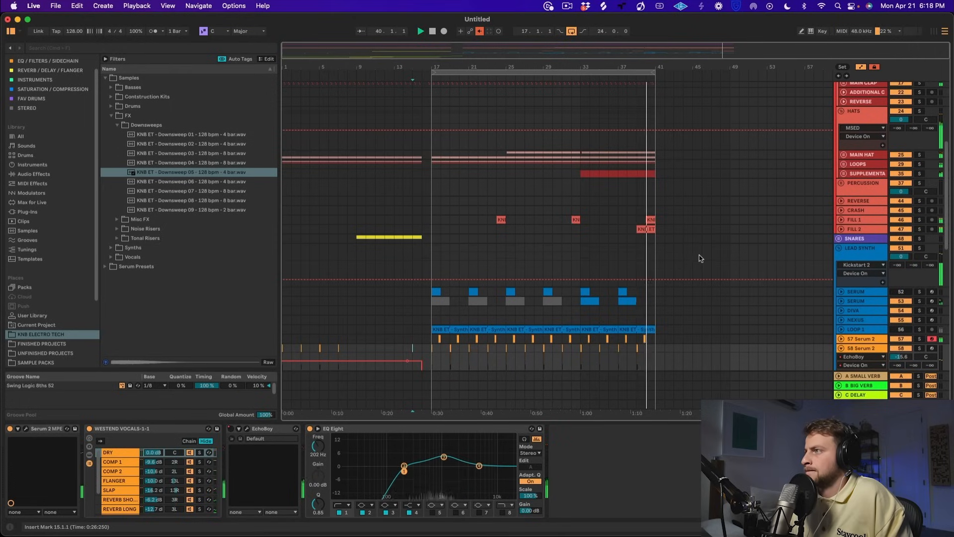
pyautogui.press('space')
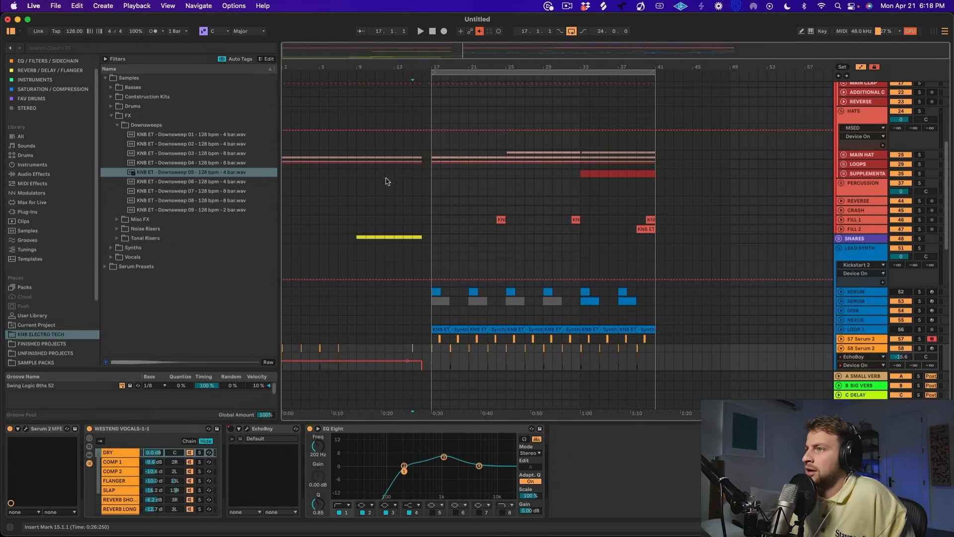
# - Lower the DOWN 1 track's volume to -15.4 dB and play the intro from bar 1
pyautogui.moveTo(362, 68); pyautogui.dragTo(322, 73)
pyautogui.scroll(-6, 362, 274)
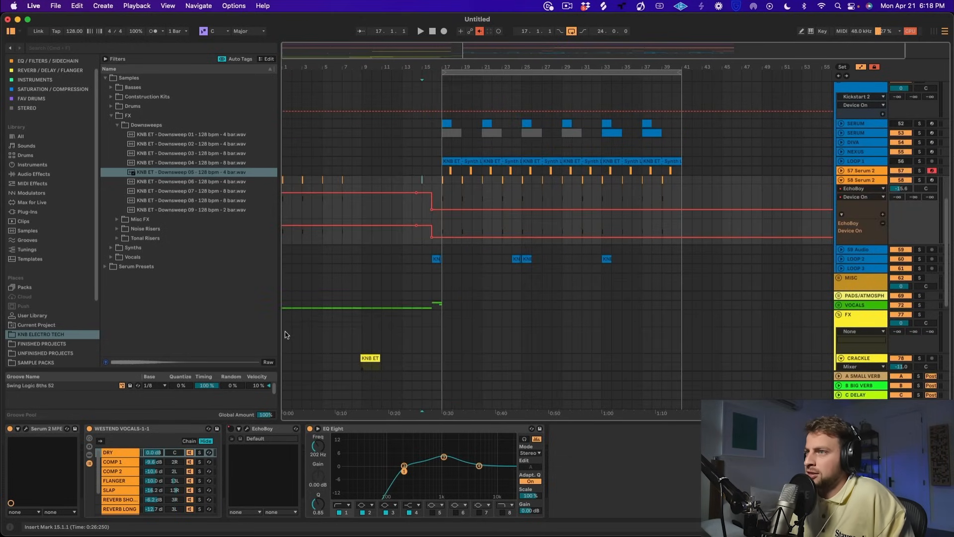
pyautogui.click(286, 335)
pyautogui.scroll(-6, 286, 334)
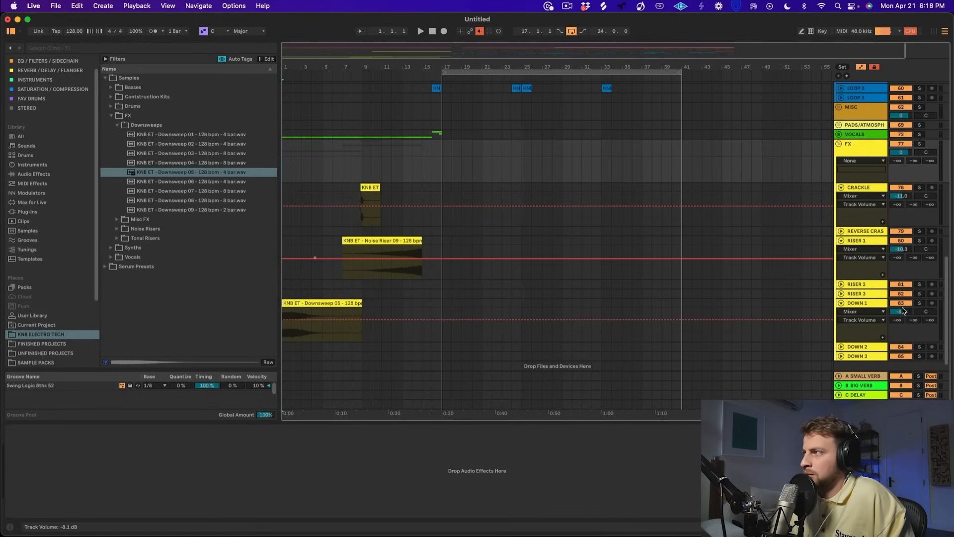
pyautogui.moveTo(904, 310); pyautogui.dragTo(904, 326)
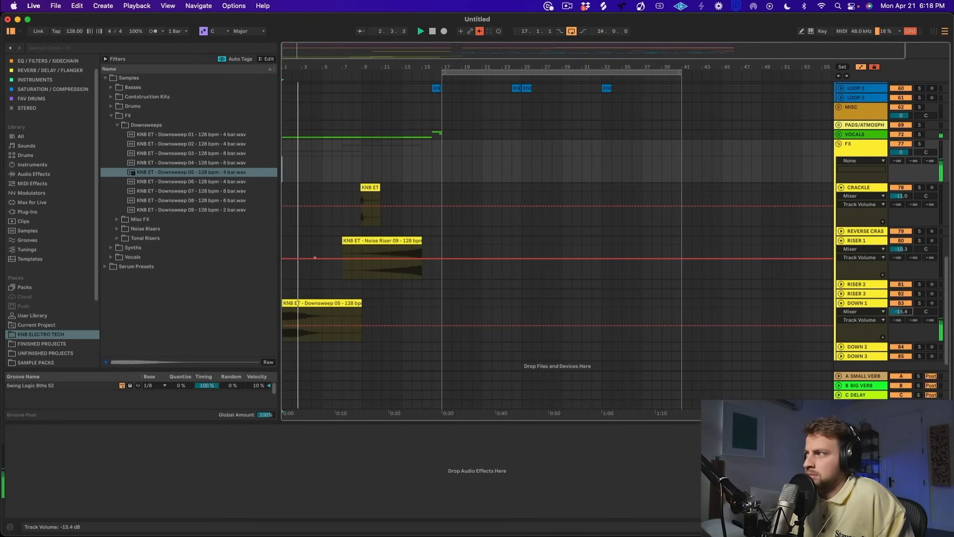
# - Add the Endless Smile effect to the LOW END BUS after its Auto Filter
pyautogui.scroll(9, 498, 248)
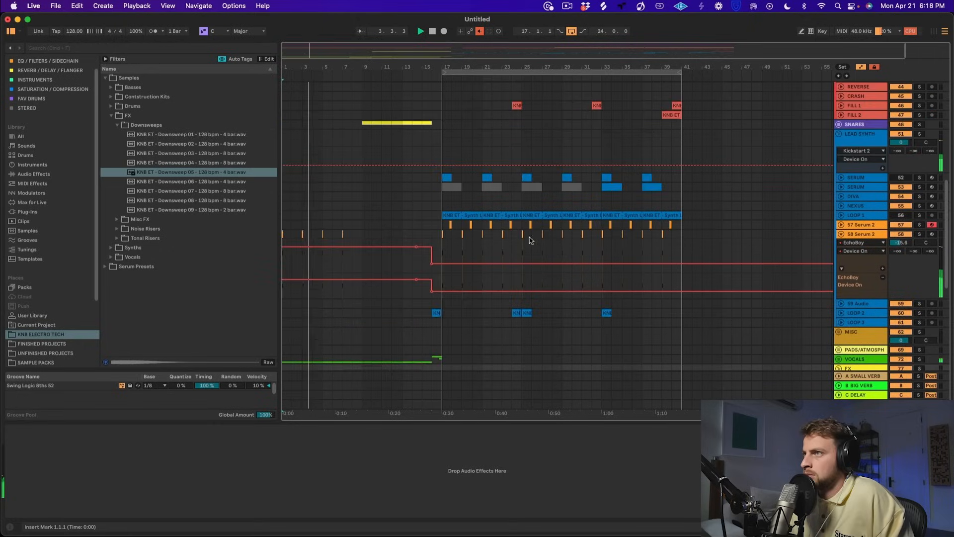
pyautogui.scroll(6, 835, 189)
pyautogui.click(869, 132)
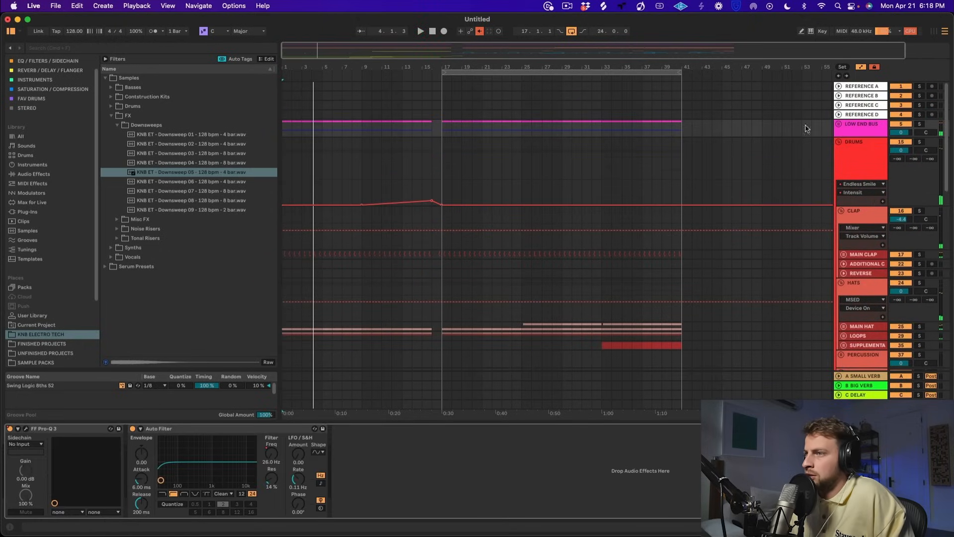
pyautogui.scroll(1, 50, 78)
pyautogui.click(70, 88)
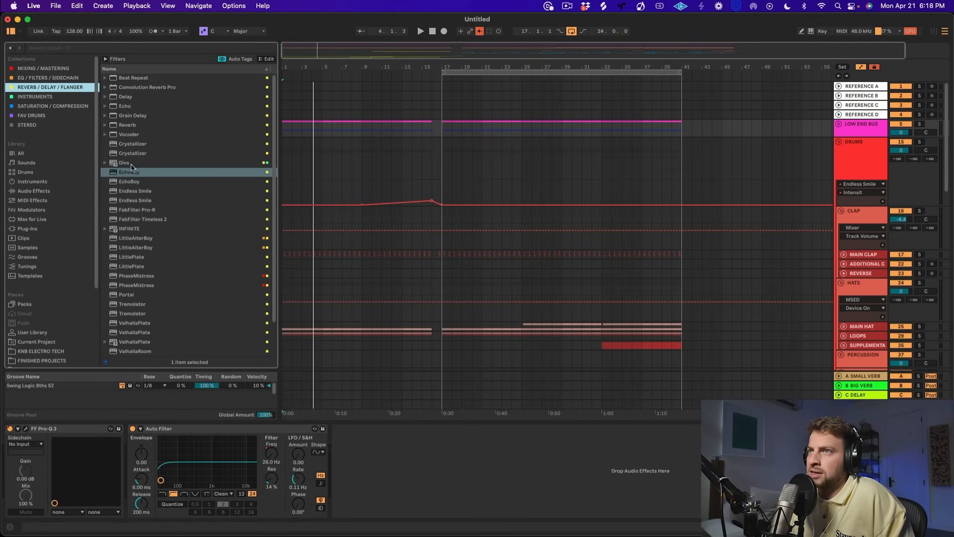
pyautogui.click(143, 192)
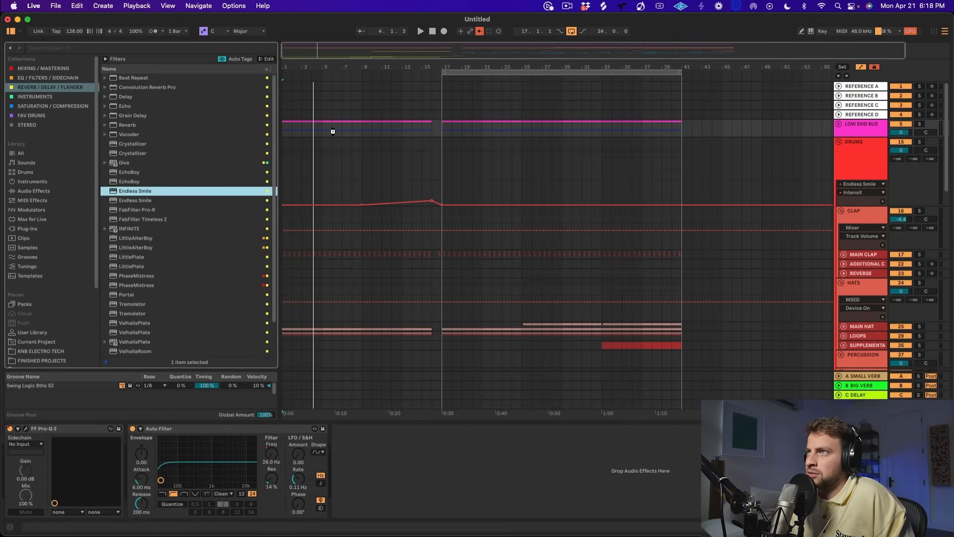
pyautogui.moveTo(333, 131); pyautogui.dragTo(333, 132)
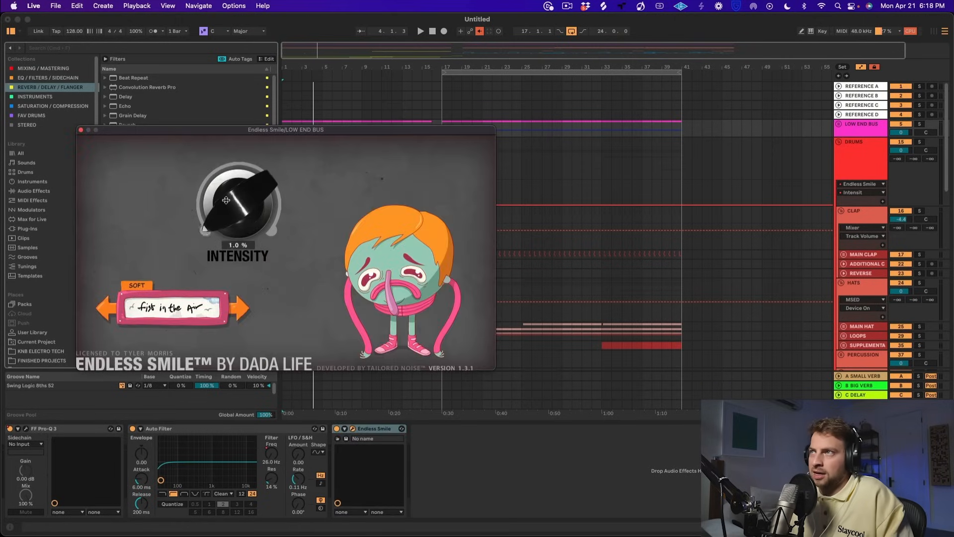
pyautogui.moveTo(304, 130); pyautogui.dragTo(328, 194)
# - Automate Endless Smile's Intensity on the LOW END BUS as a gentle rise through the intro to about 0.09 at bar 16
pyautogui.click(839, 124)
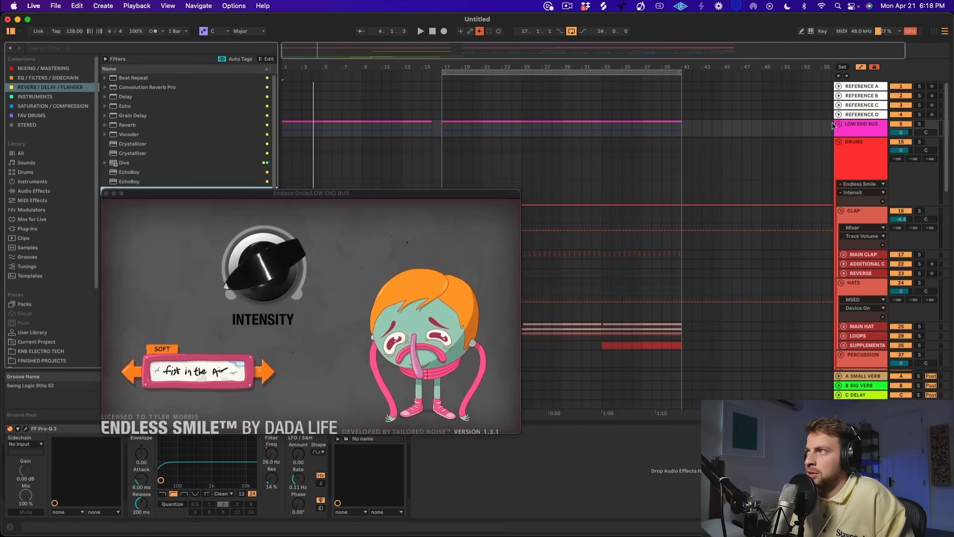
pyautogui.click(332, 147)
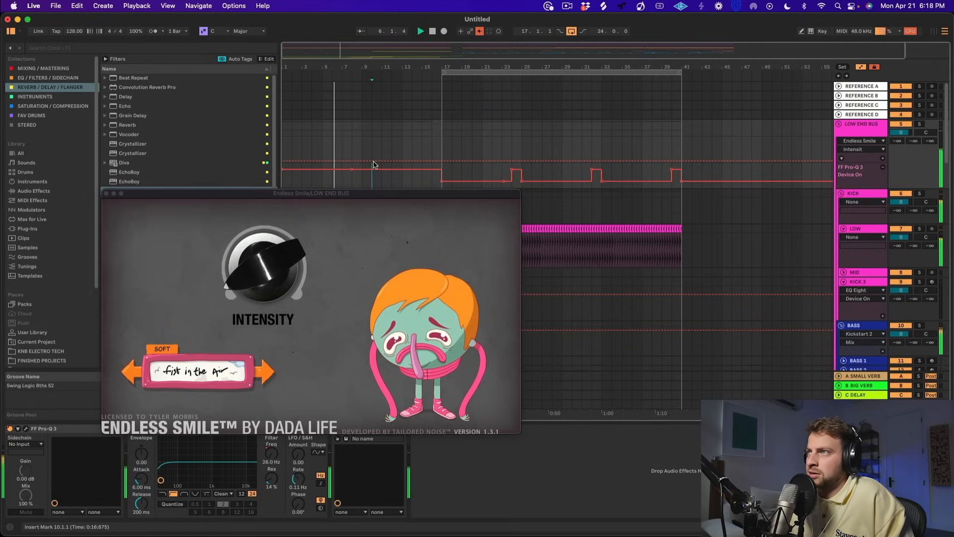
pyautogui.moveTo(373, 161); pyautogui.dragTo(432, 160)
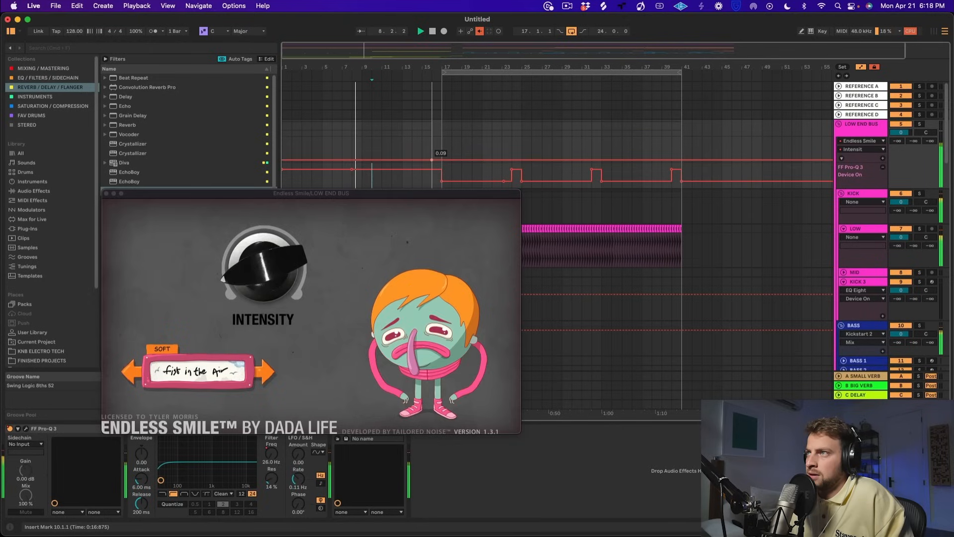
pyautogui.moveTo(327, 160); pyautogui.dragTo(306, 169)
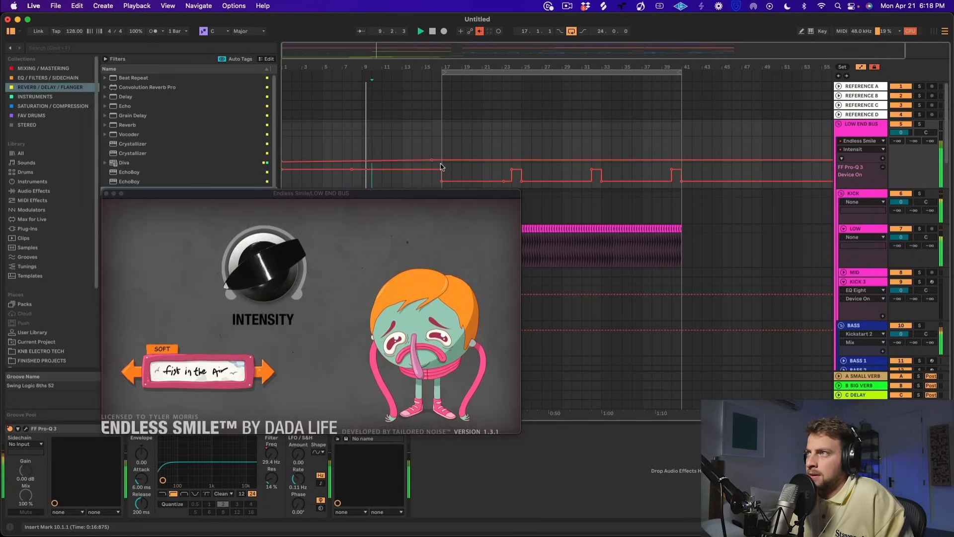
pyautogui.moveTo(434, 164); pyautogui.dragTo(432, 160)
pyautogui.moveTo(426, 193); pyautogui.dragTo(432, 466)
# - Play the build-up into the drop at bar 17 and examine the MISC and LOW END BUS groups
pyautogui.scroll(-5, 767, 224)
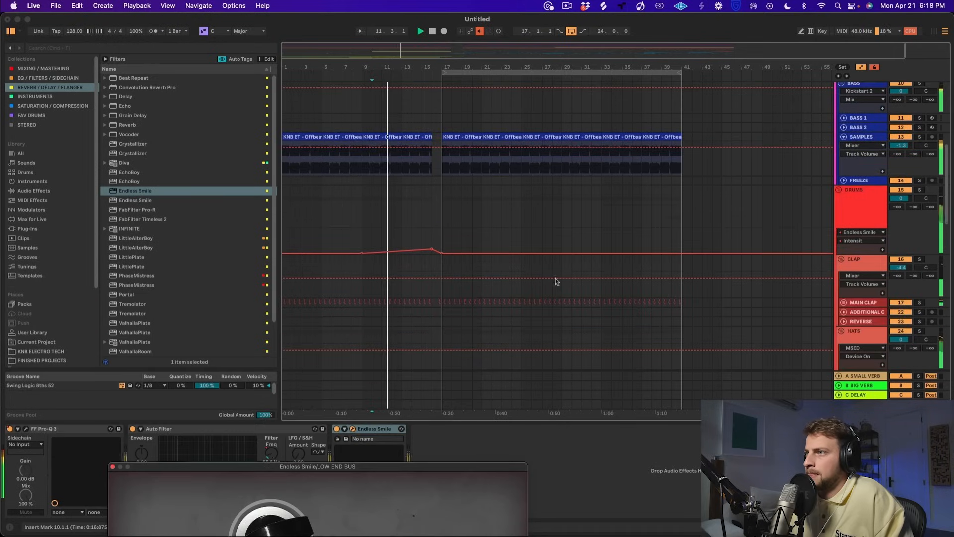
pyautogui.scroll(5, 759, 197)
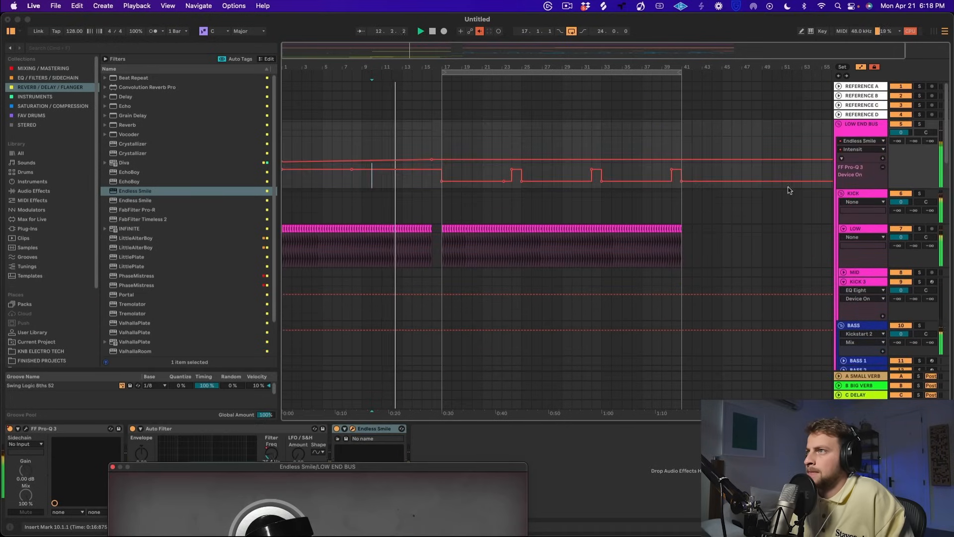
pyautogui.click(839, 124)
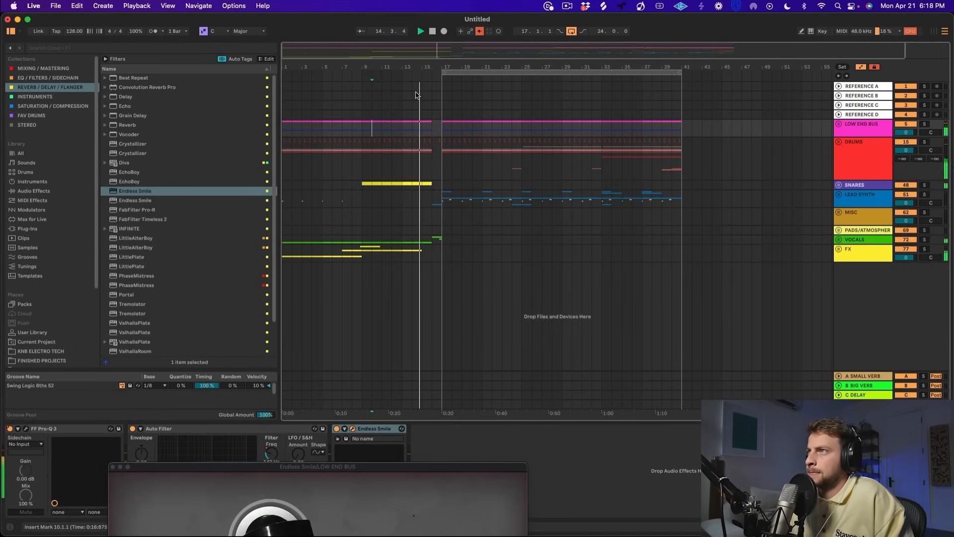
pyautogui.moveTo(433, 66)
pyautogui.mouseDown()
pyautogui.moveTo(434, 99)
pyautogui.moveTo(435, 67)
pyautogui.mouseUp()
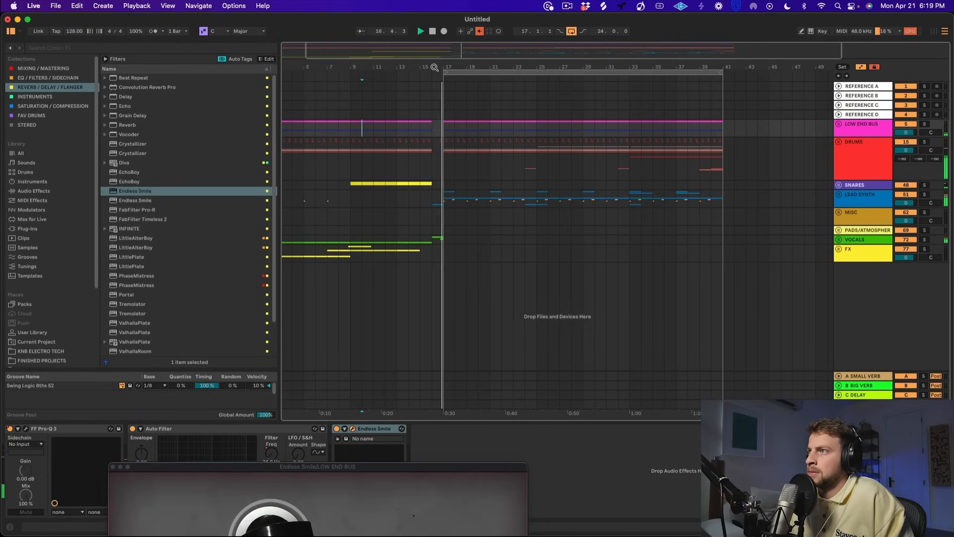
pyautogui.press('space')
pyautogui.click(839, 213)
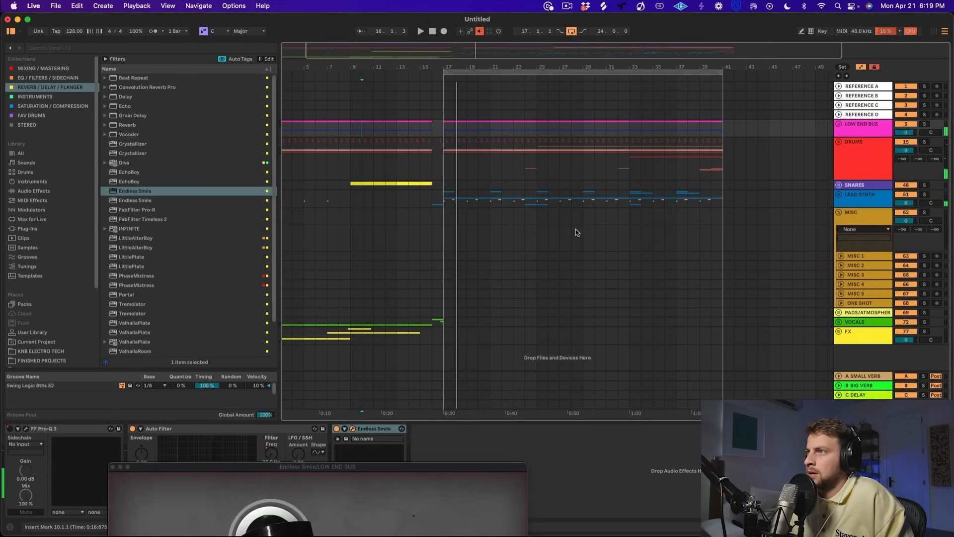
pyautogui.click(840, 126)
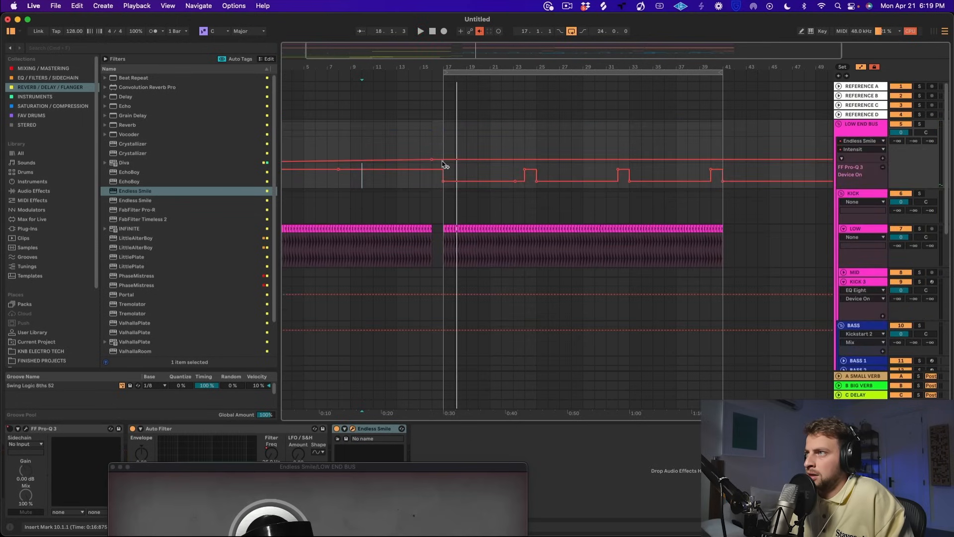
# - Solo the LEAD SYNTH group and listen to its tracks from bar 17
pyautogui.scroll(-10, 539, 160)
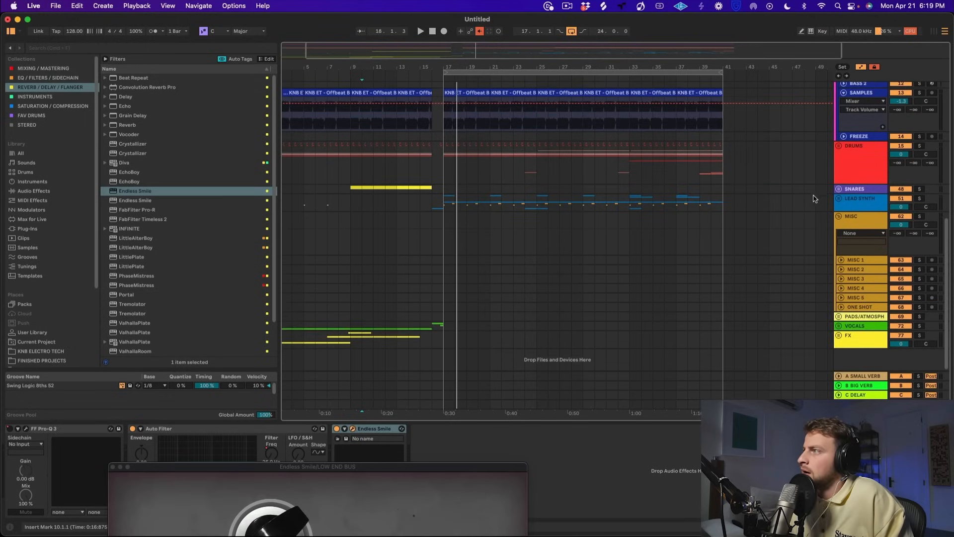
pyautogui.click(839, 199)
pyautogui.click(919, 199)
pyautogui.press('space')
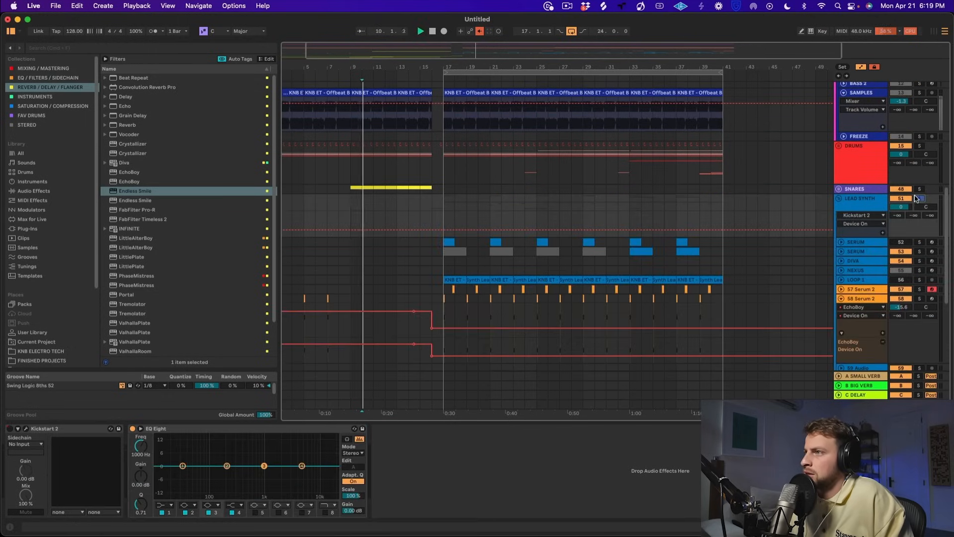
pyautogui.click(443, 271)
pyautogui.press('space')
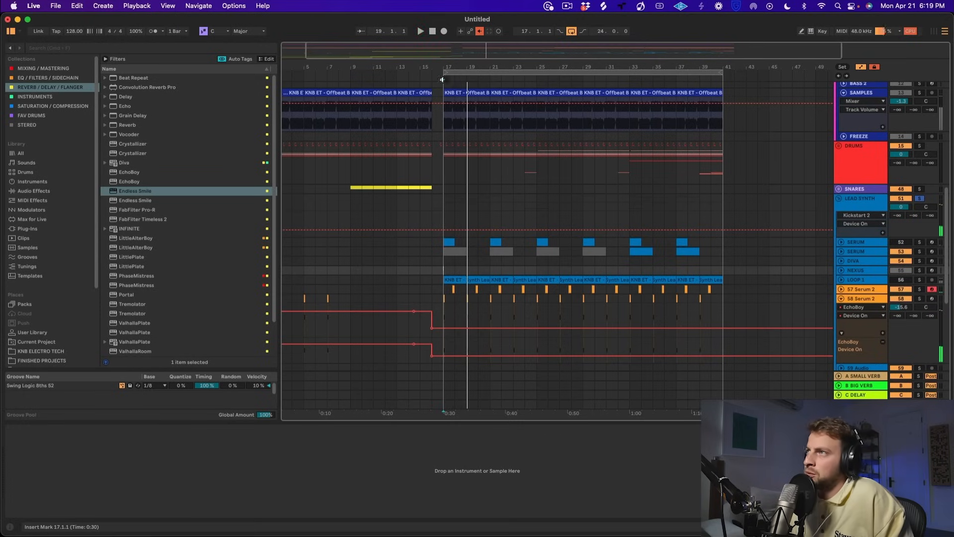
# - Solo the LOOP 1 track, listen to its synth lead loop around bar 17 and unfold the track
pyautogui.moveTo(457, 65); pyautogui.dragTo(454, 233)
pyautogui.click(430, 290)
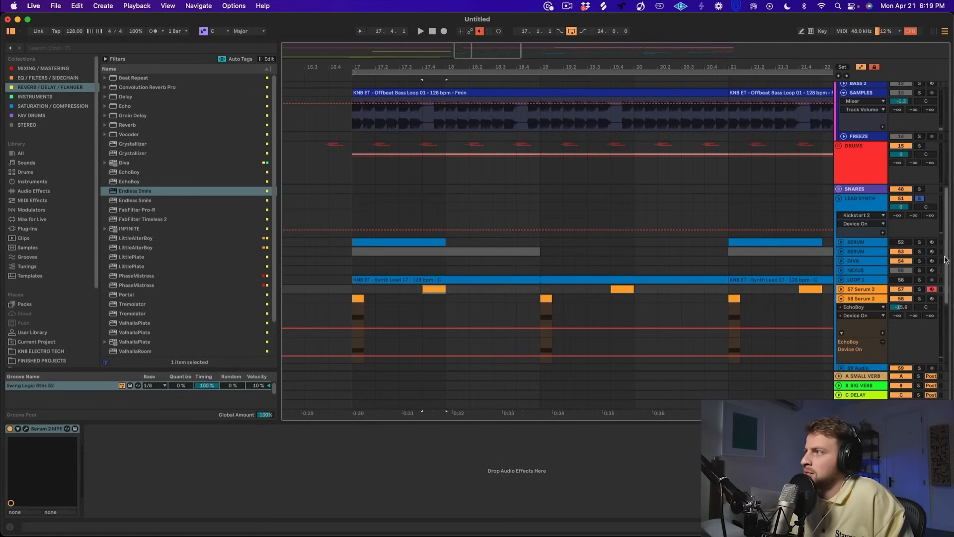
pyautogui.click(924, 280)
pyautogui.press('space')
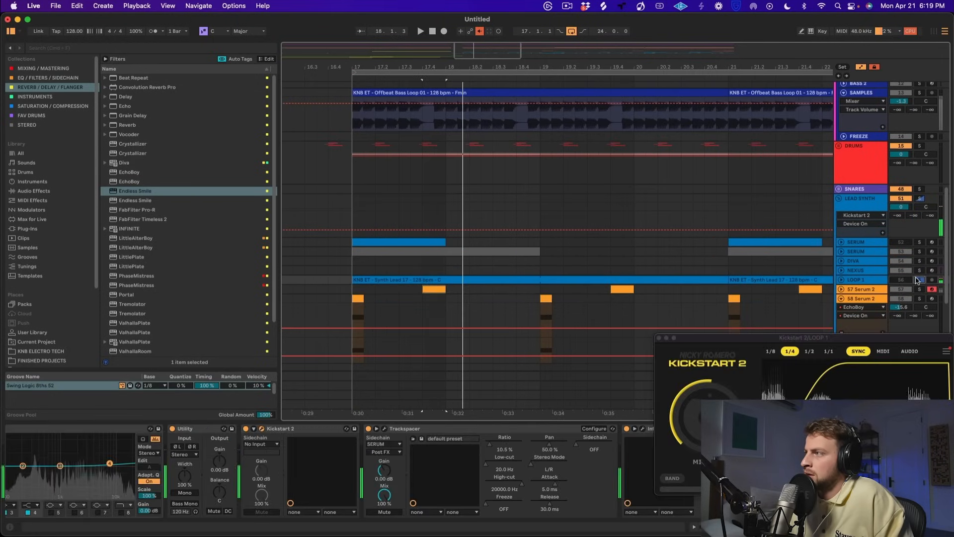
pyautogui.click(842, 280)
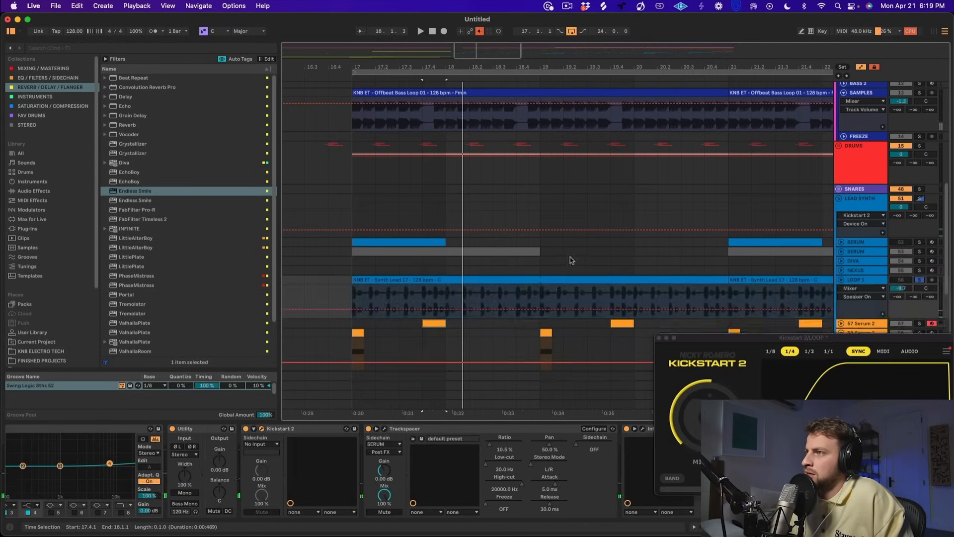
# - Unsolo and activate the LOOP 1 track, trim its first synth lead clip to start at 18.3, and play from bar 17
pyautogui.scroll(-3, 571, 258)
pyautogui.click(432, 235)
pyautogui.click(921, 217)
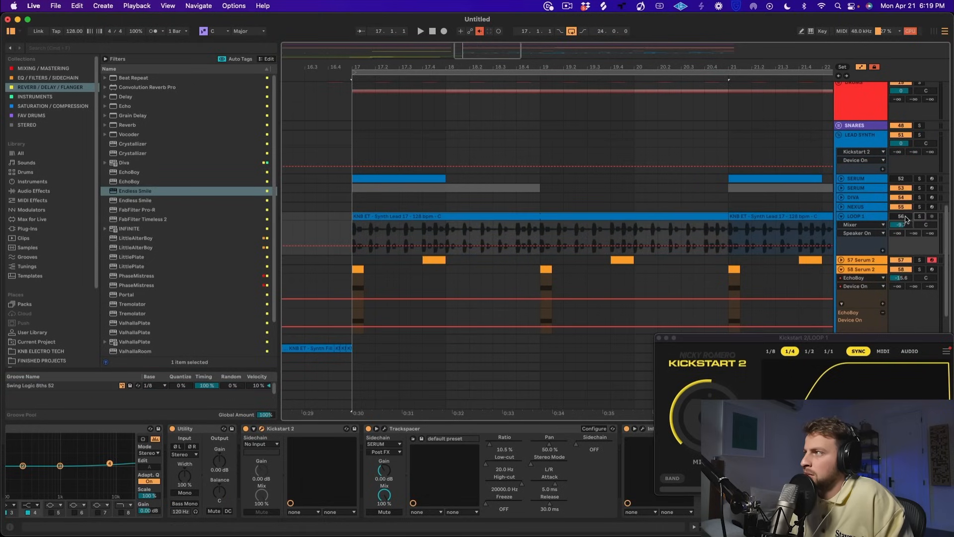
pyautogui.moveTo(358, 218); pyautogui.dragTo(493, 217)
pyautogui.click(347, 221)
pyautogui.press('space')
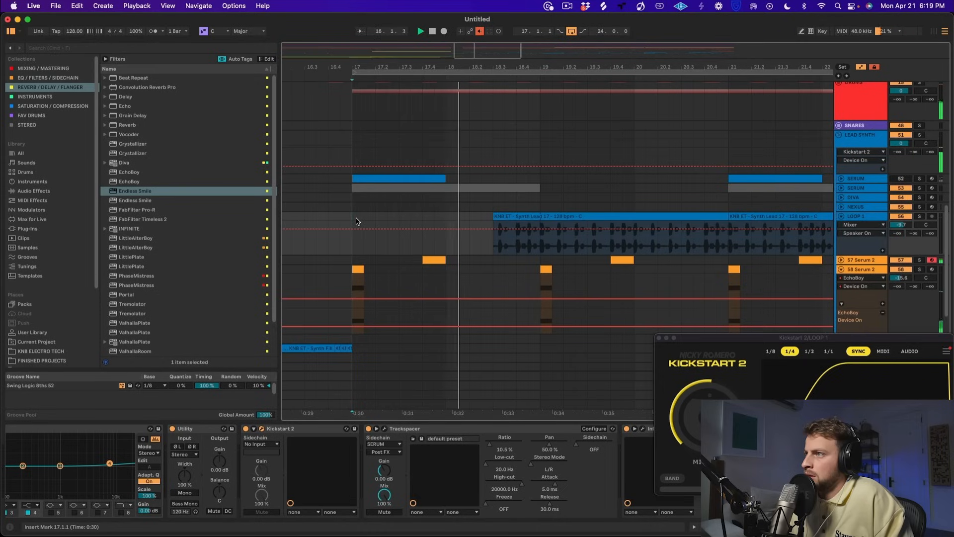
# - Split the LOOP 1 synth lead clip at bar 19 and trim the second piece to start at bar 20
pyautogui.click(540, 240)
pyautogui.press('super+e')
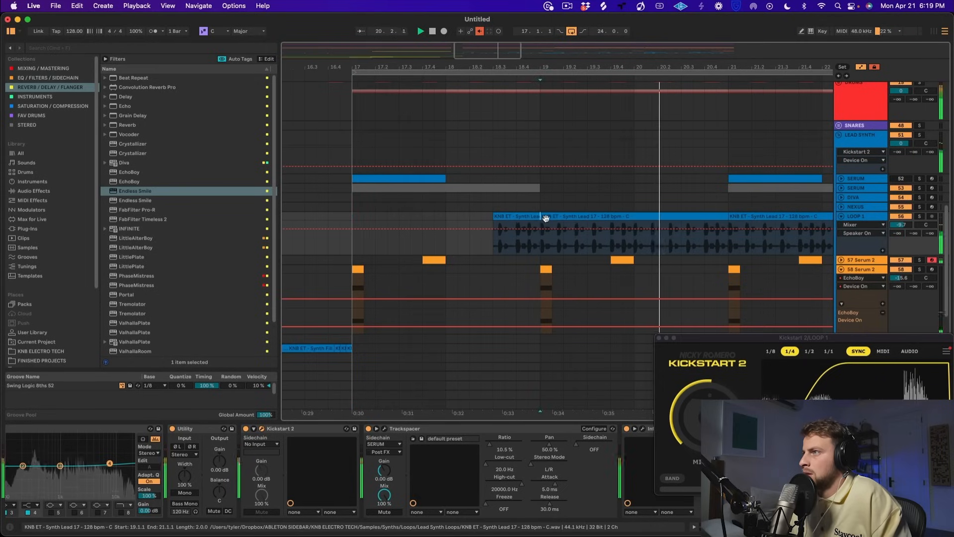
pyautogui.moveTo(542, 217); pyautogui.dragTo(625, 224)
pyautogui.press('space')
# - Adjust the start of the short LOOP 1 clip before bar 19 to 18.2.3 and audition it
pyautogui.moveTo(493, 218); pyautogui.dragTo(499, 219)
pyautogui.click(482, 226)
pyautogui.press('space')
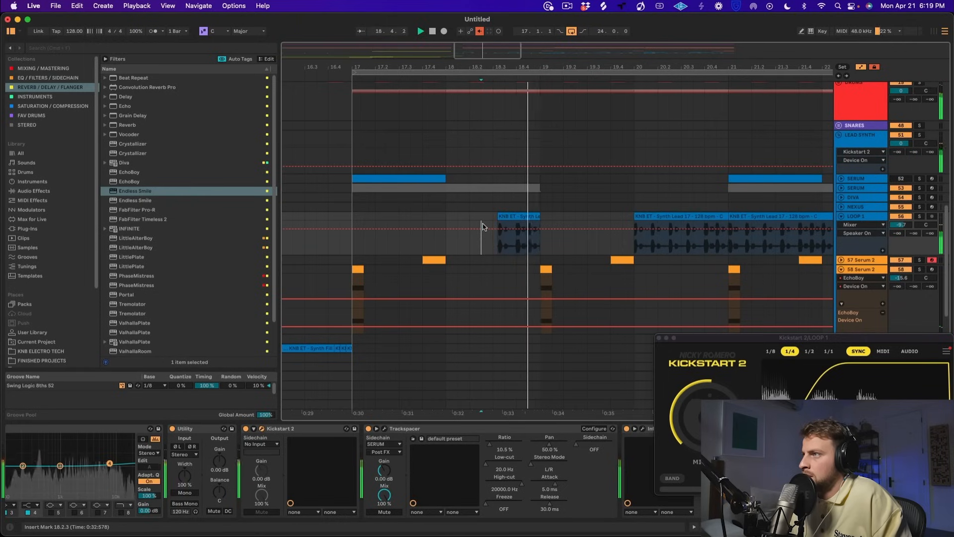
pyautogui.press('space')
pyautogui.moveTo(499, 218); pyautogui.dragTo(481, 221)
pyautogui.press('space')
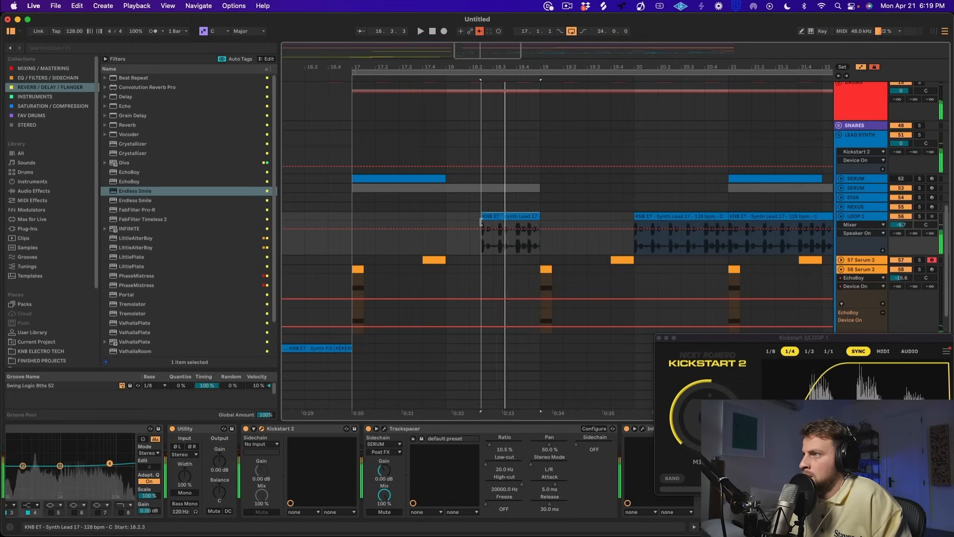
# - Trim the short LOOP 1 clip before bar 19 to start at 18.4 and play from just before bar 17
pyautogui.moveTo(481, 221); pyautogui.dragTo(517, 222)
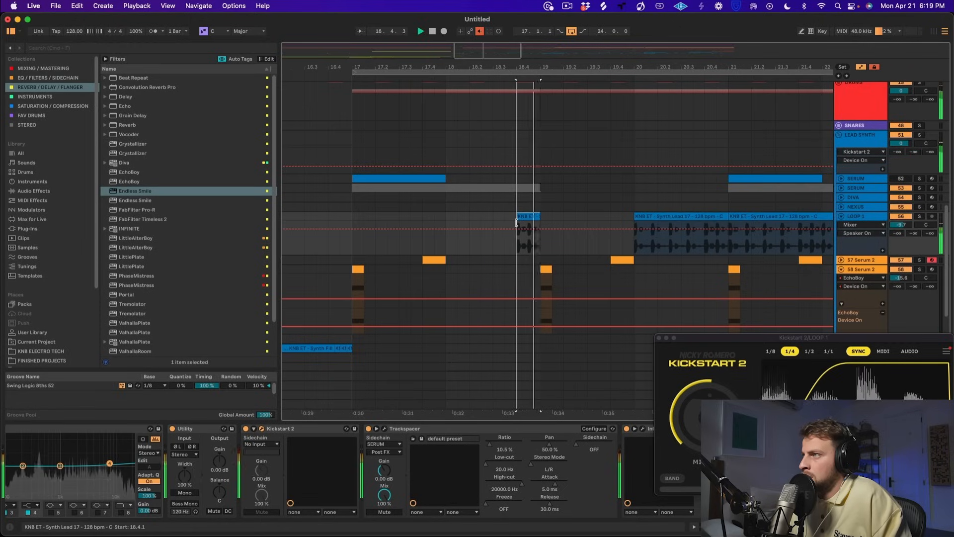
pyautogui.click(341, 210)
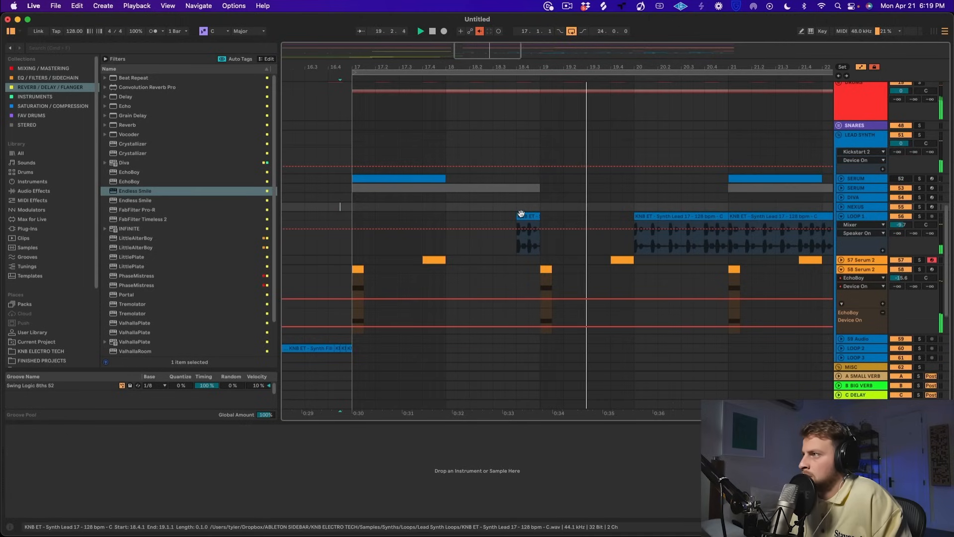
pyautogui.moveTo(526, 67); pyautogui.dragTo(490, 47)
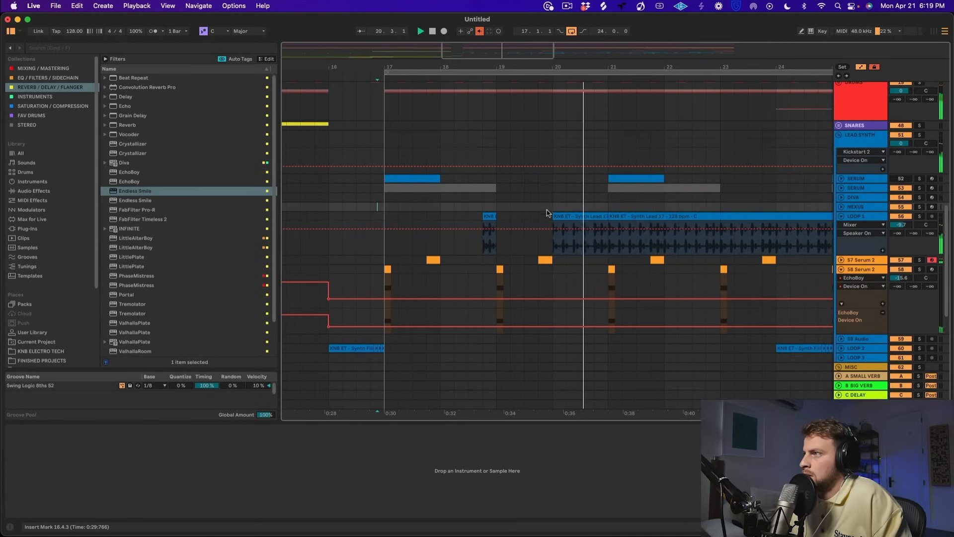
# - Stop playback and delete the LOOP 1 synth lead clip spanning bars 21 to 25
pyautogui.click(608, 223)
pyautogui.moveTo(606, 67); pyautogui.dragTo(486, 51)
pyautogui.press('space')
pyautogui.click(517, 217)
pyautogui.press('Delete')
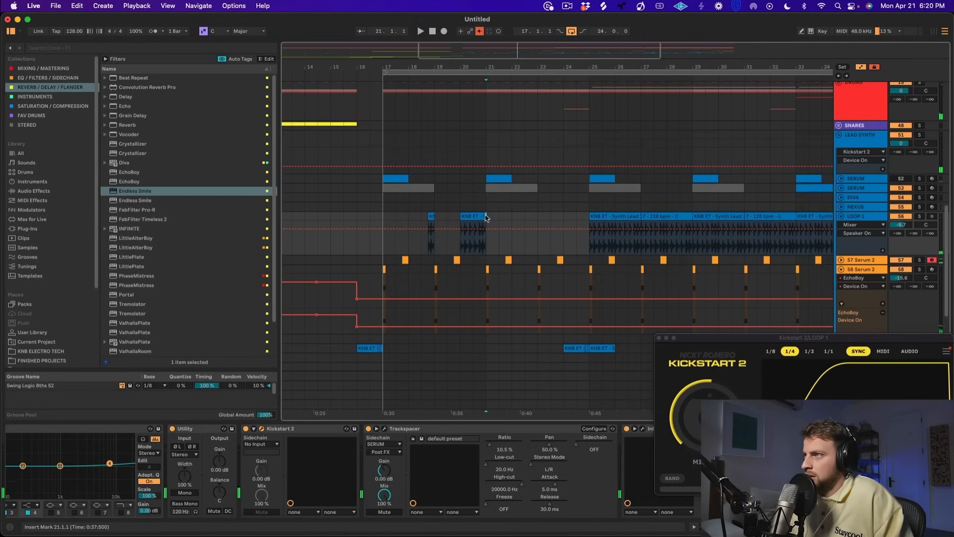
# - Consolidate the LOOP 1 fills from bar 17 to 21 into one clip and duplicate it to bar 21
pyautogui.moveTo(486, 218); pyautogui.dragTo(403, 222)
pyautogui.press('super+j')
pyautogui.press('super+d')
# - Insert a new MIDI track below track 58 Serum 2 and load the Serum 2 instrument onto it
pyautogui.scroll(-5, 517, 282)
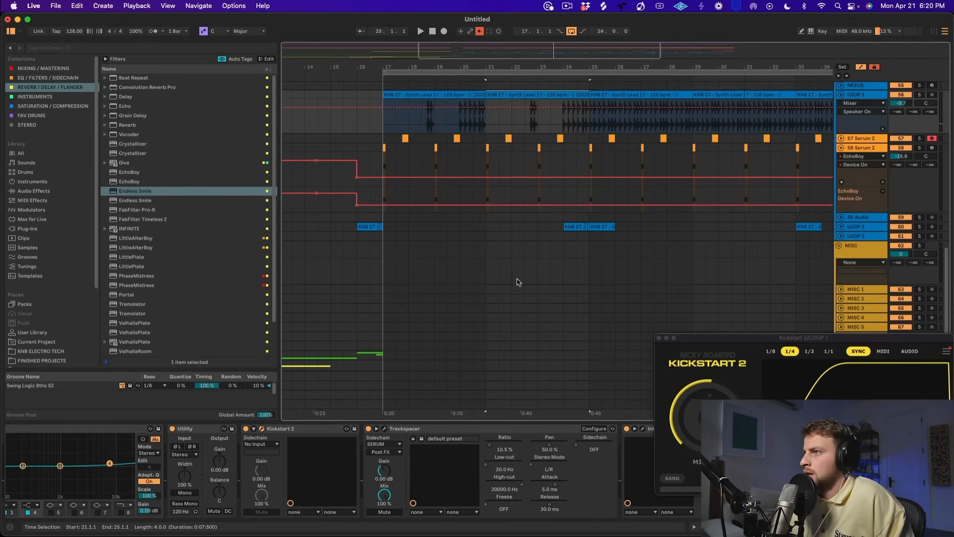
pyautogui.rightClick(880, 154)
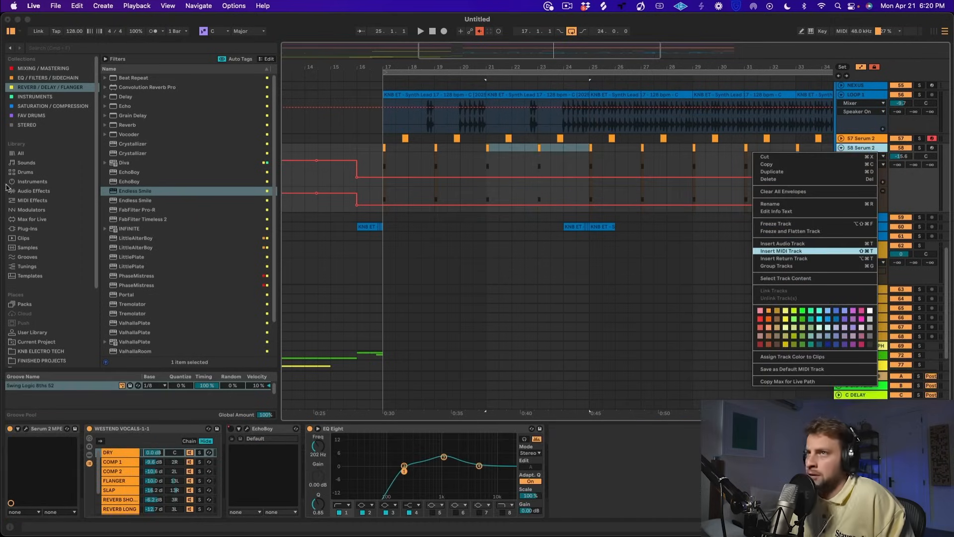
pyautogui.press('shift+super+t')
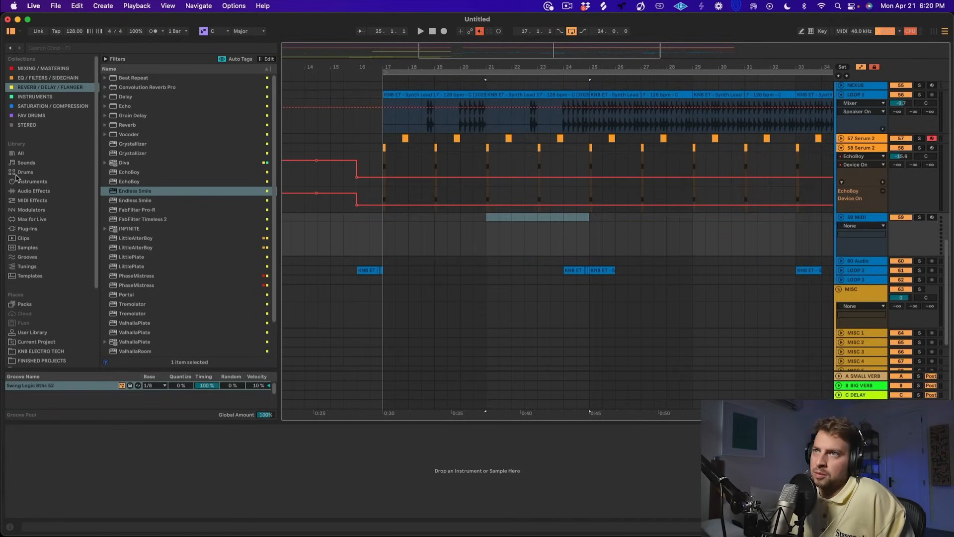
pyautogui.click(40, 231)
pyautogui.scroll(-3, 179, 251)
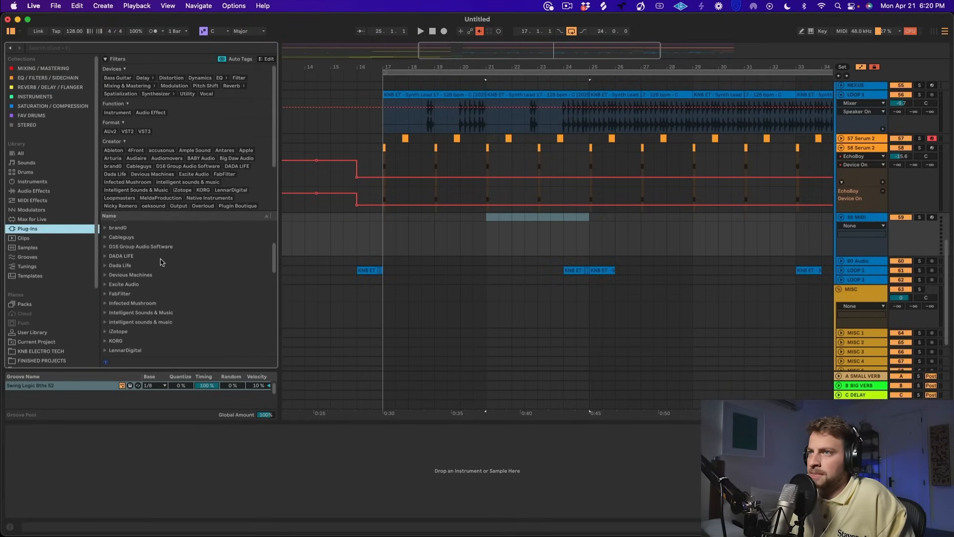
pyautogui.click(41, 99)
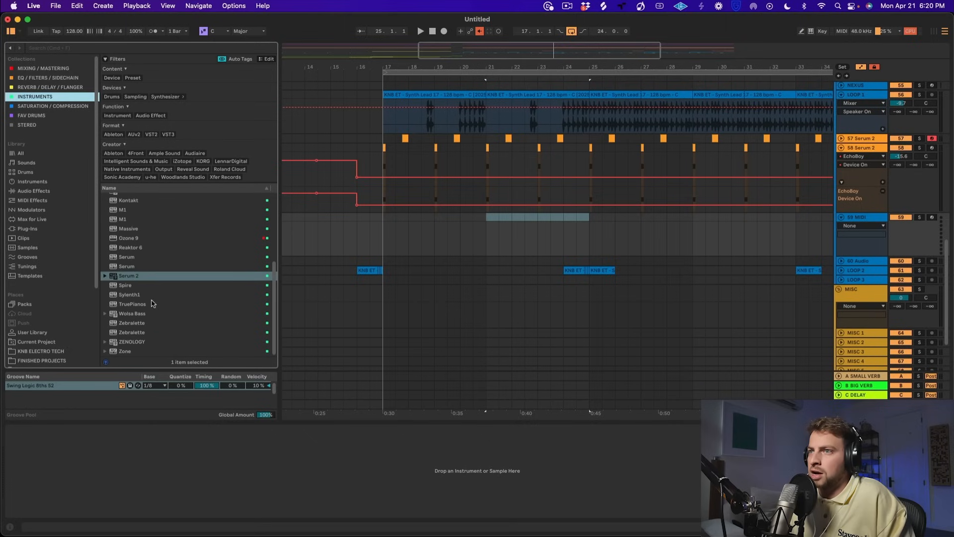
pyautogui.click(135, 275)
pyautogui.moveTo(433, 239); pyautogui.dragTo(432, 240)
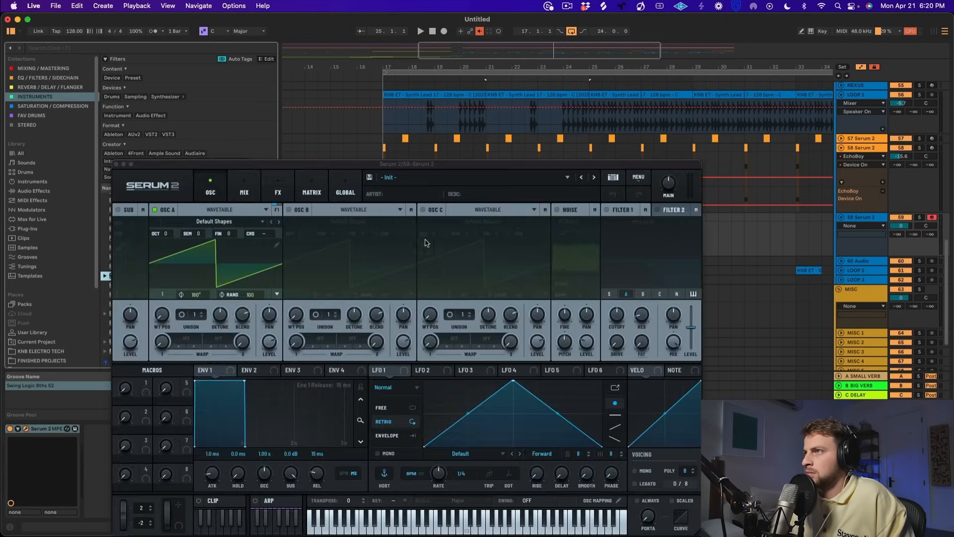
# - Load the SYNTH - POLY - Frontal preset from the KICK & BASS - ELECTRO TECH folder and enable the computer MIDI keyboard
pyautogui.click(436, 178)
pyautogui.moveTo(442, 202)
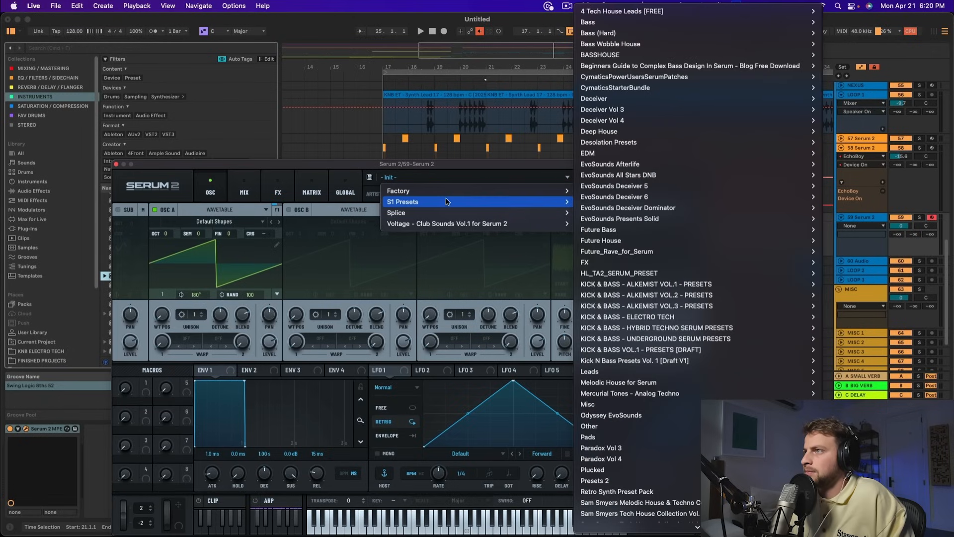
pyautogui.moveTo(746, 317)
pyautogui.scroll(-10, 853, 329)
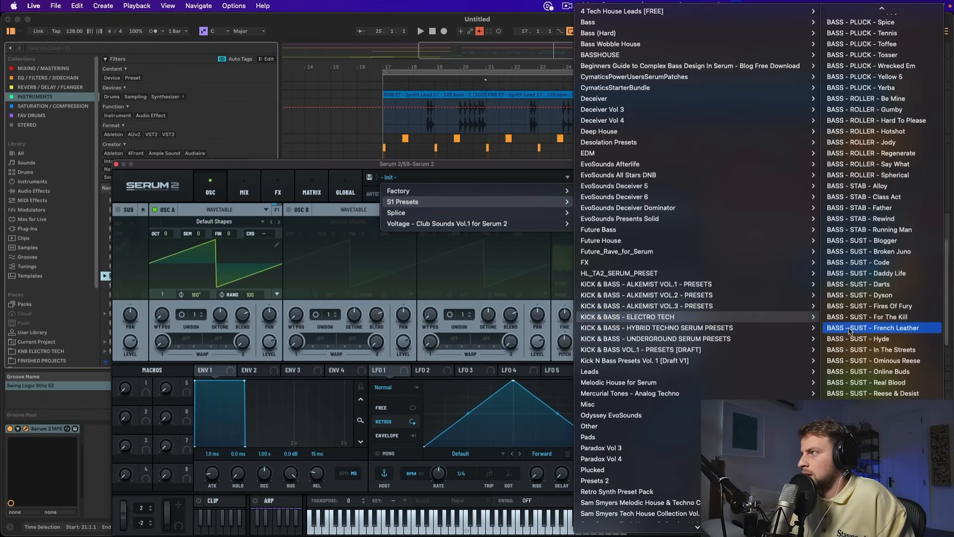
pyautogui.scroll(-10, 864, 314)
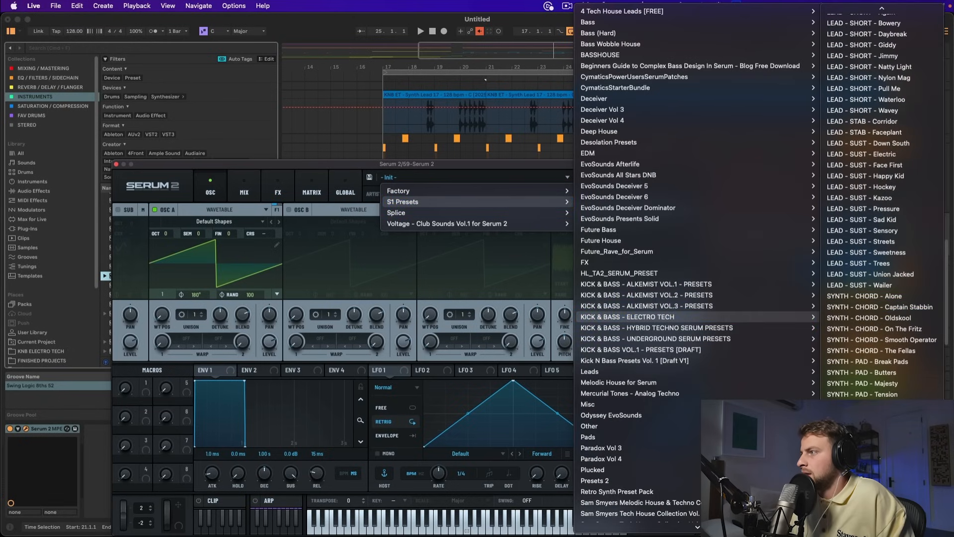
pyautogui.click(862, 395)
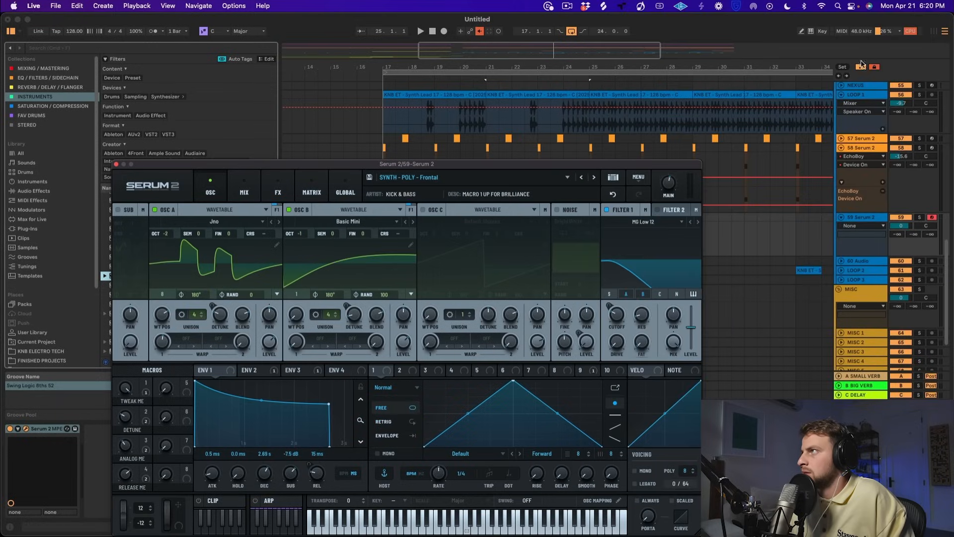
pyautogui.click(812, 32)
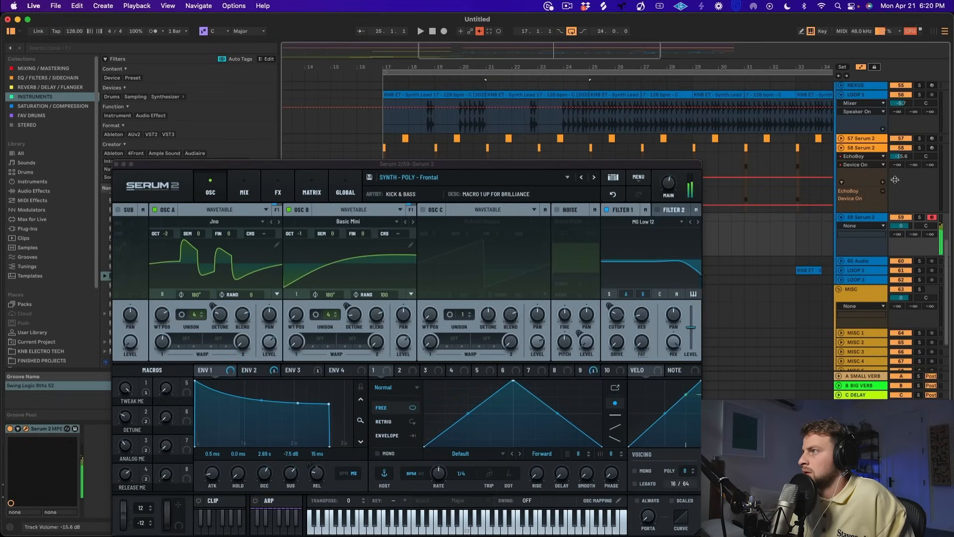
# - Lower the new Serum 2 track's volume to -19.7 dB and step back through the presets to SYNTH - CHORD - On The Fritz
pyautogui.moveTo(902, 226); pyautogui.dragTo(902, 258)
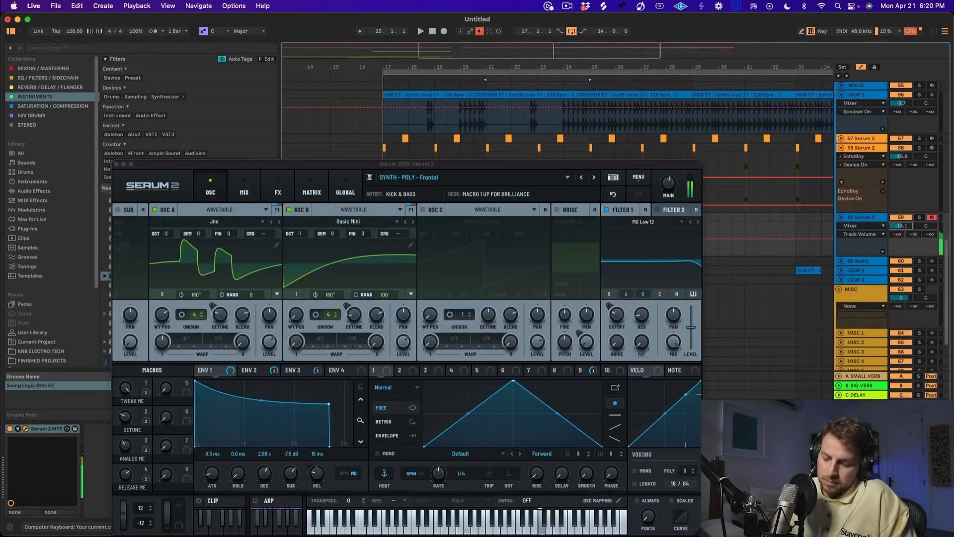
pyautogui.click(582, 177)
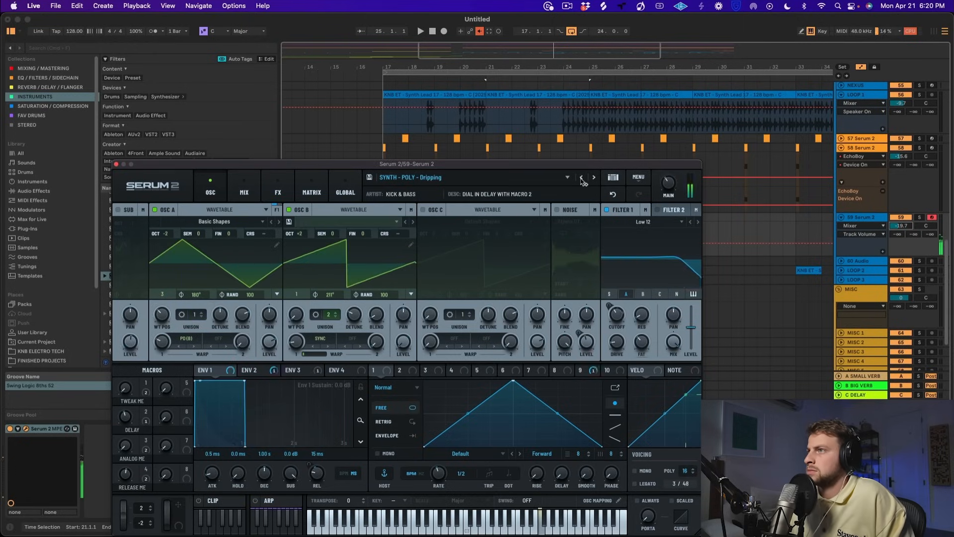
pyautogui.click(582, 179)
pyautogui.click(581, 179)
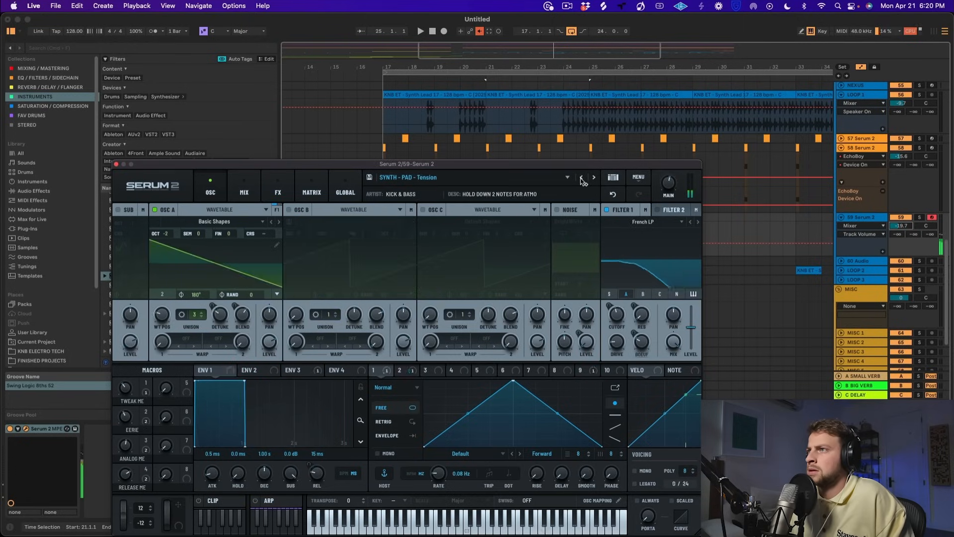
pyautogui.click(581, 178)
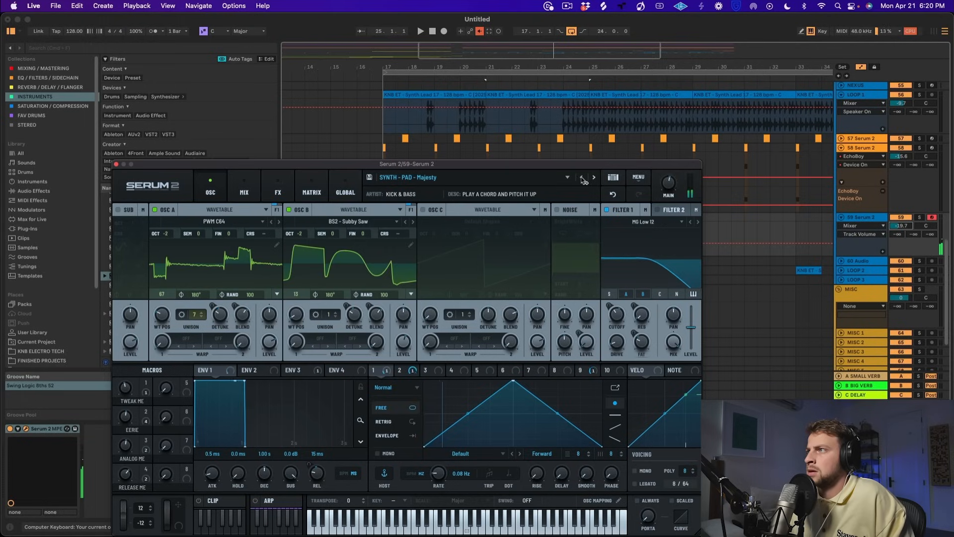
pyautogui.click(583, 178)
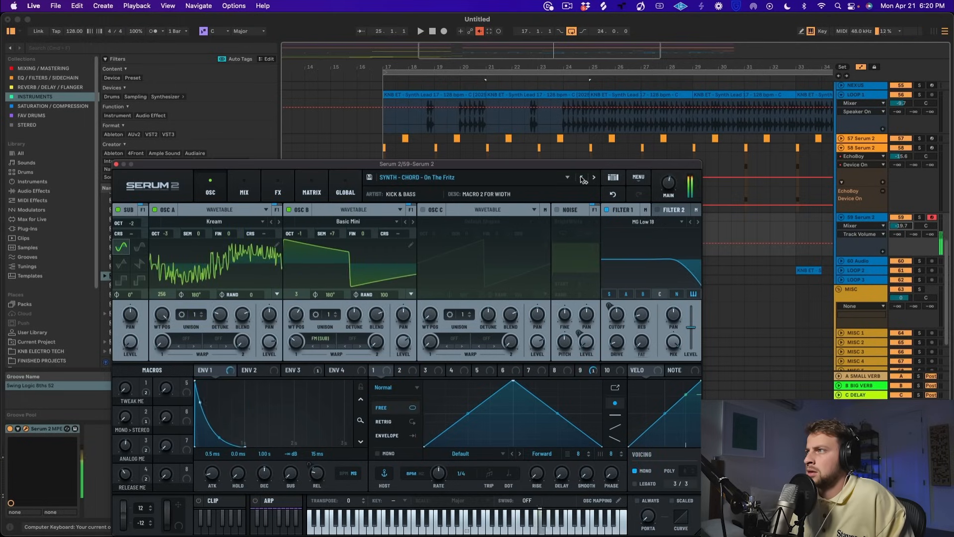
# - Close the Serum 2 window and play the arrangement from bar 17
pyautogui.click(115, 164)
pyautogui.click(396, 234)
pyautogui.press('space')
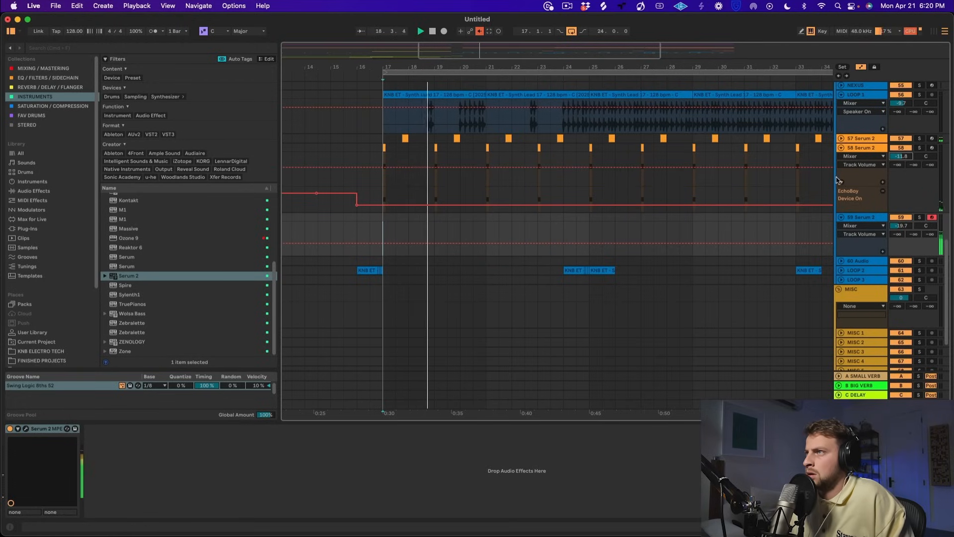
# - Stop playback and insert an empty one-bar MIDI clip from bar 18 to 19 on track 59 Serum 2
pyautogui.moveTo(409, 224); pyautogui.dragTo(435, 223)
pyautogui.press('space')
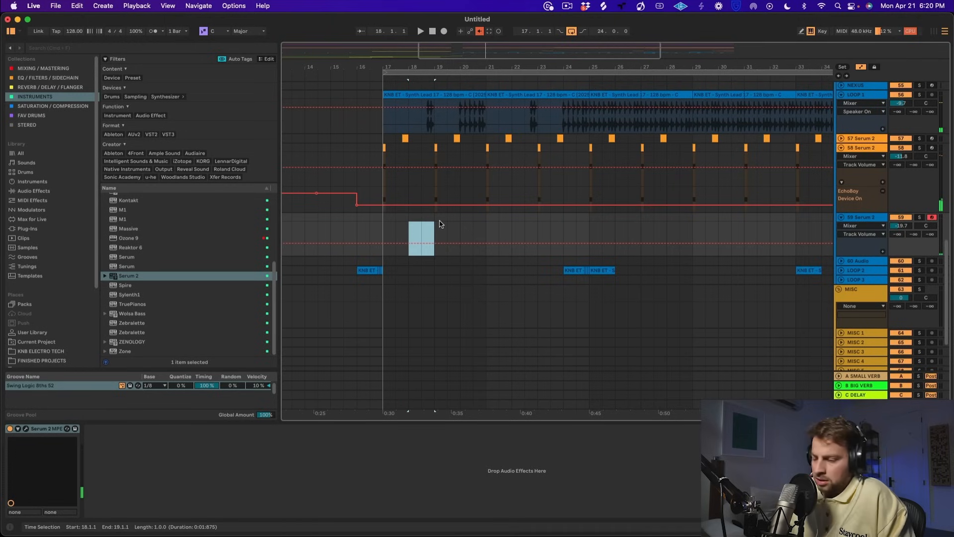
pyautogui.press('super+shift+m')
pyautogui.press('f')
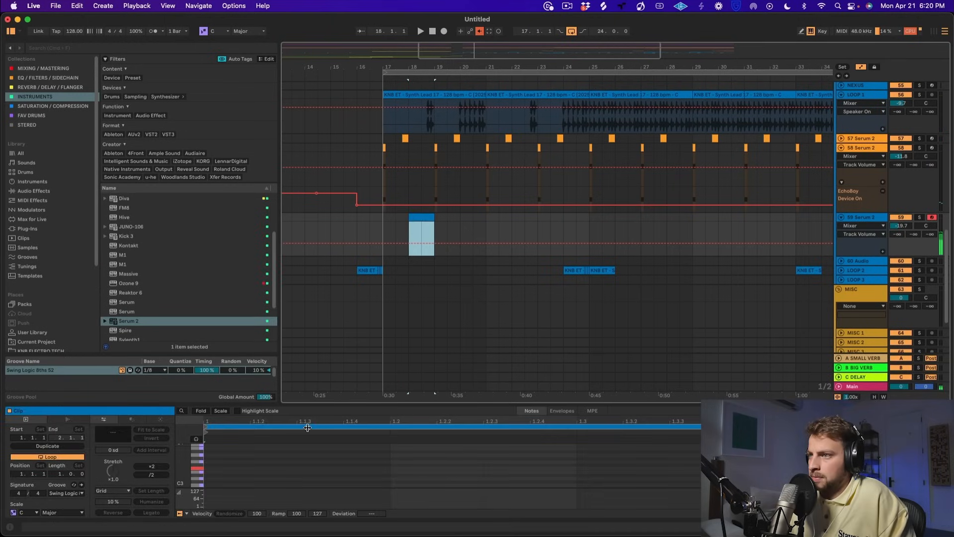
pyautogui.scroll(-2, 916, 243)
pyautogui.scroll(4, 917, 243)
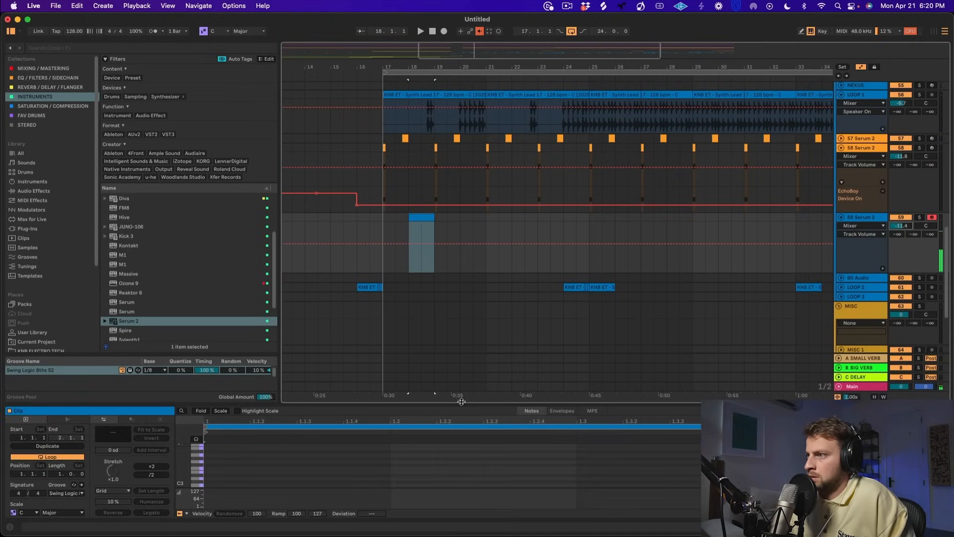
# - Enlarge the note editor, add an F3 note slightly shorter than an eighth at the clip start and duplicate it three times
pyautogui.moveTo(461, 402); pyautogui.dragTo(447, 161)
pyautogui.doubleClick(322, 267)
pyautogui.moveTo(336, 272); pyautogui.dragTo(297, 259)
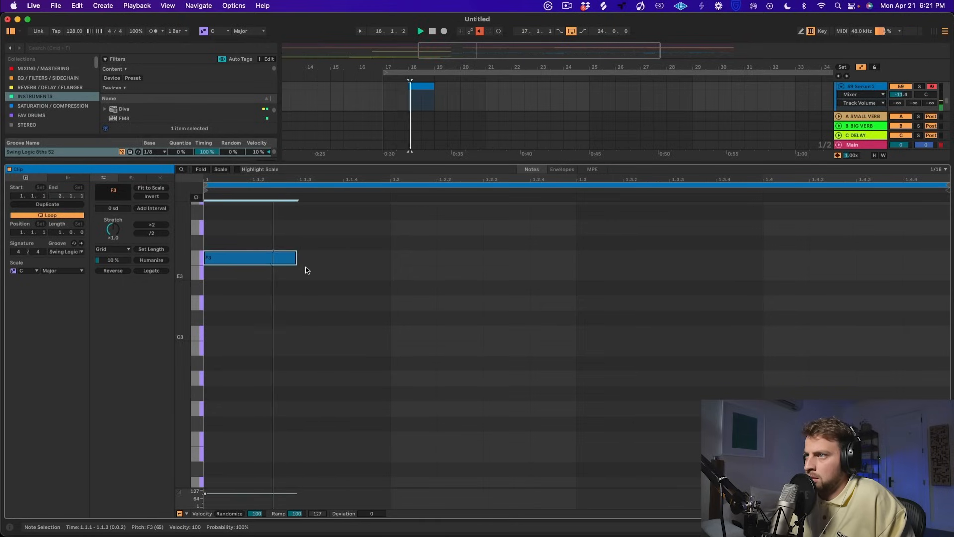
pyautogui.moveTo(295, 257); pyautogui.dragTo(294, 287)
pyautogui.press('super+d')
pyautogui.press('super+d')
pyautogui.press('super+d')
pyautogui.press('space')
# - Duplicate the four F3 notes into the clip's second half, raise the copies to F#3 and return the last one to F3
pyautogui.moveTo(264, 232); pyautogui.dragTo(571, 294)
pyautogui.press('super+d')
pyautogui.moveTo(610, 263); pyautogui.dragTo(606, 244)
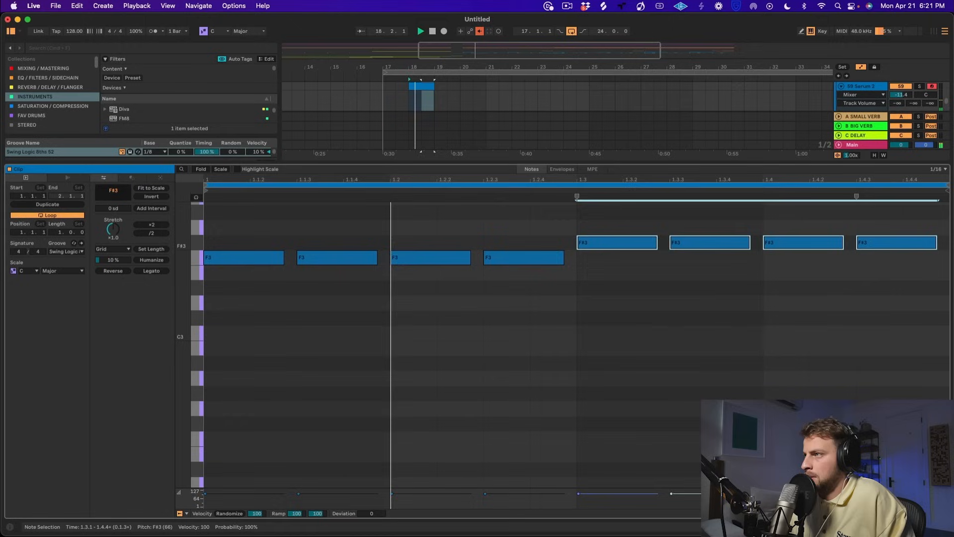
pyautogui.click(867, 242)
pyautogui.moveTo(866, 242); pyautogui.dragTo(851, 274)
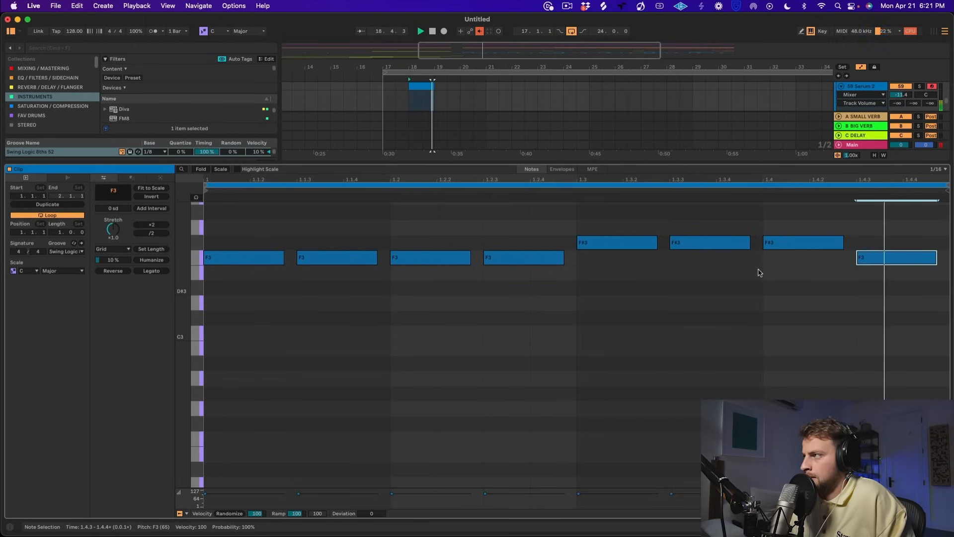
pyautogui.moveTo(630, 161); pyautogui.dragTo(630, 356)
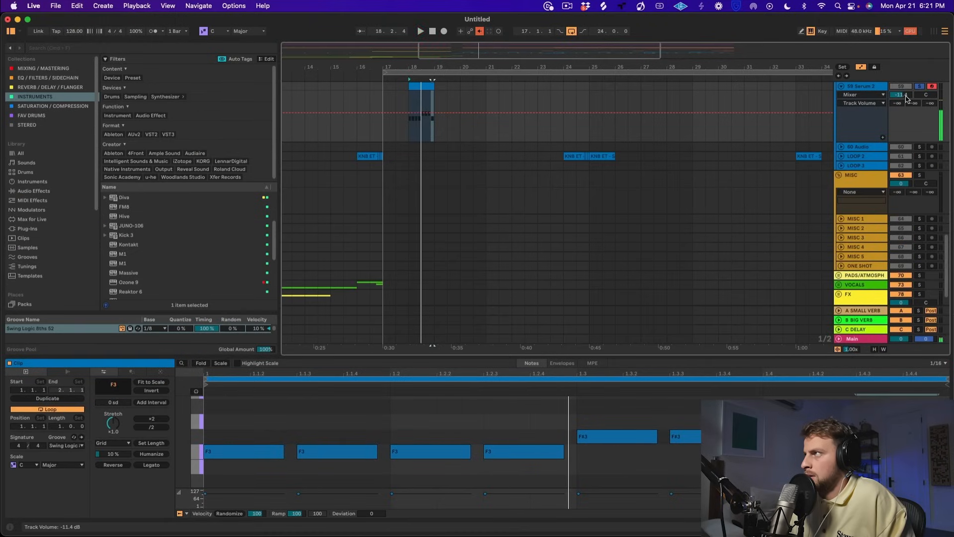
# - Open the effects section of the Serum 2 synth on track 59 and toggle its Equalizer
pyautogui.doubleClick(873, 87)
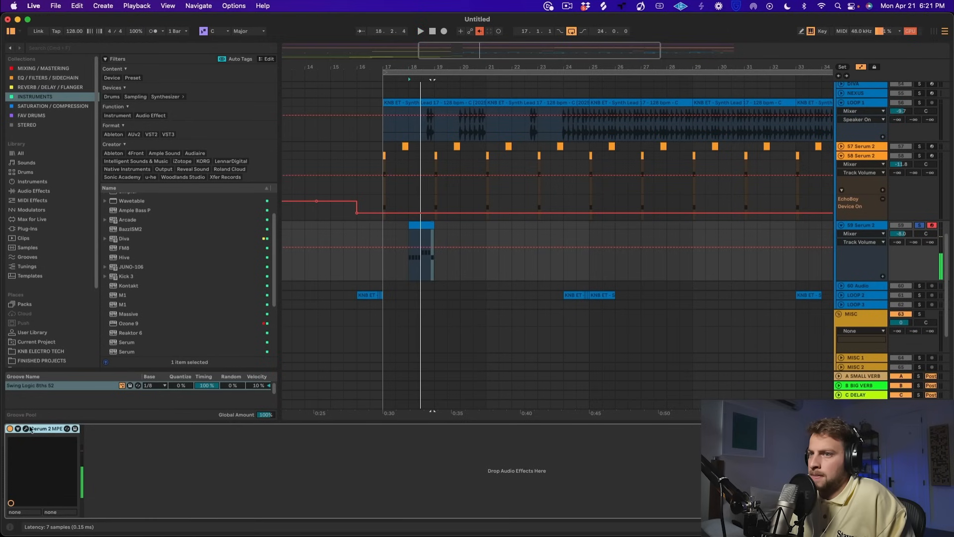
pyautogui.click(26, 429)
pyautogui.click(278, 193)
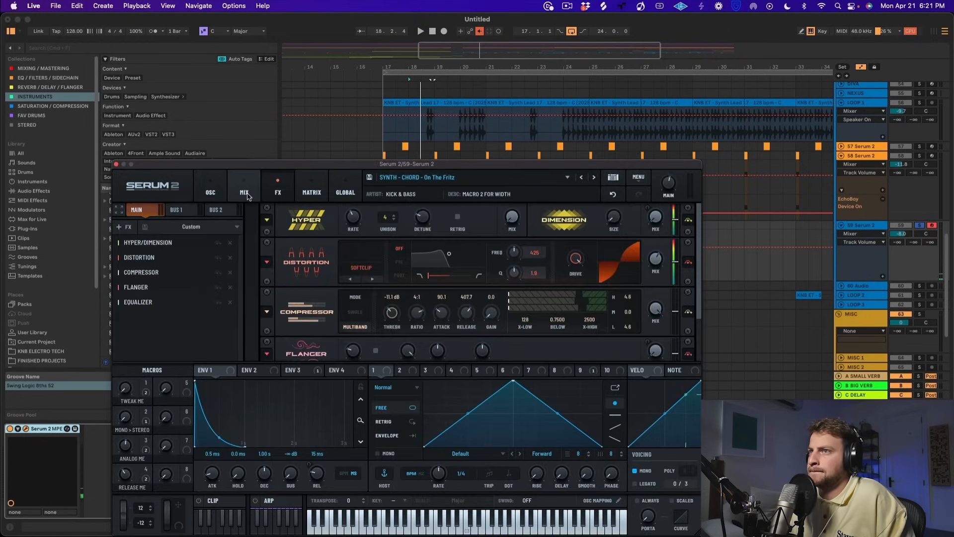
pyautogui.click(217, 303)
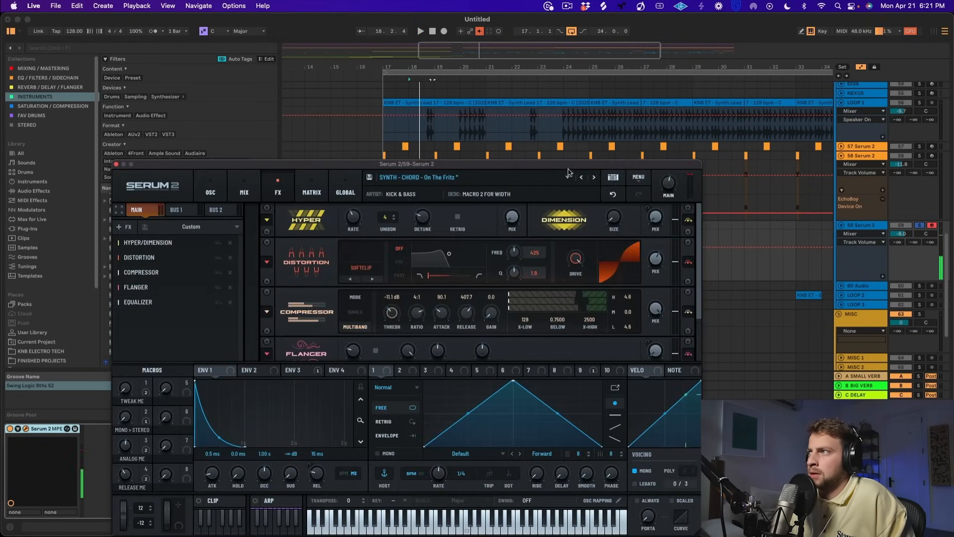
# - Play the fill and audition successive Serum 2 chord and lead presets on track 59, up to LEAD - SHORT - Pull Me
pyautogui.click(587, 178)
pyautogui.press('space')
pyautogui.click(588, 178)
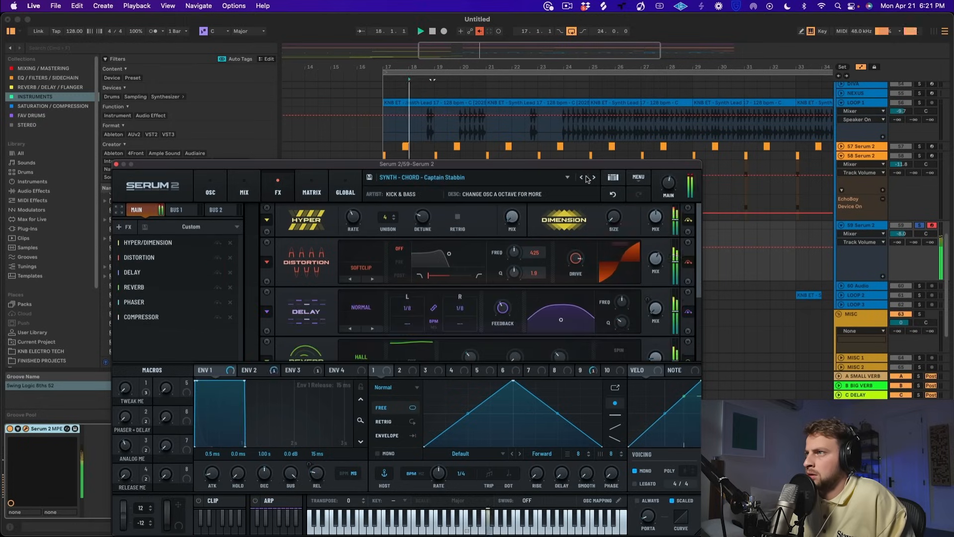
pyautogui.click(587, 178)
pyautogui.click(588, 177)
pyautogui.click(588, 178)
pyautogui.click(588, 178)
pyautogui.click(587, 178)
pyautogui.click(588, 178)
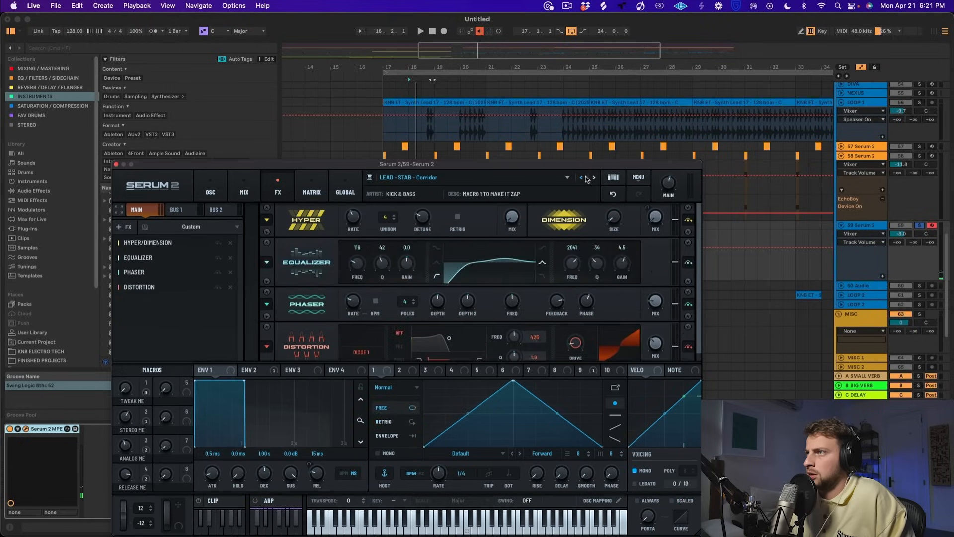
pyautogui.click(587, 178)
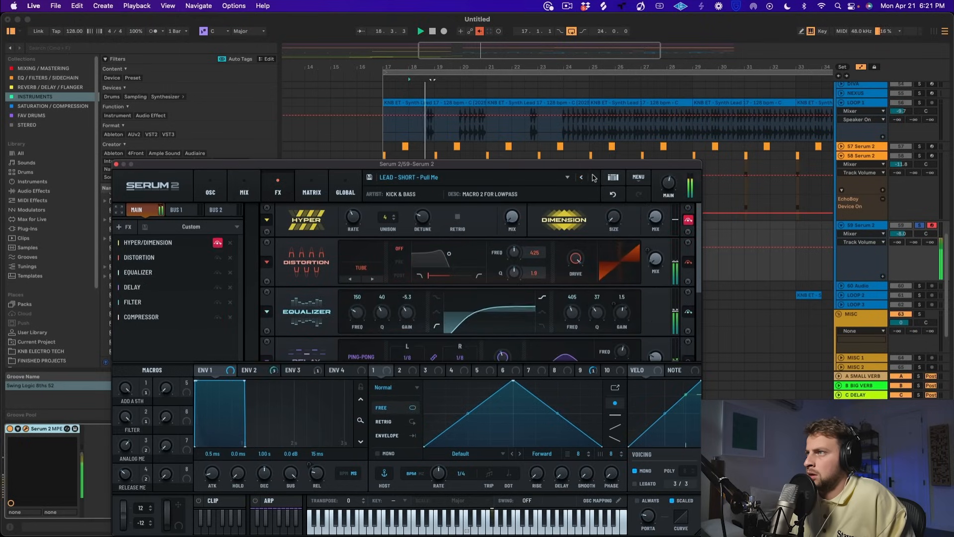
# - Step back through the Serum 2 presets to LEAD - SHORT - Jimmy and raise track 59's volume to -4.6 dB
pyautogui.click(581, 178)
pyautogui.click(581, 178)
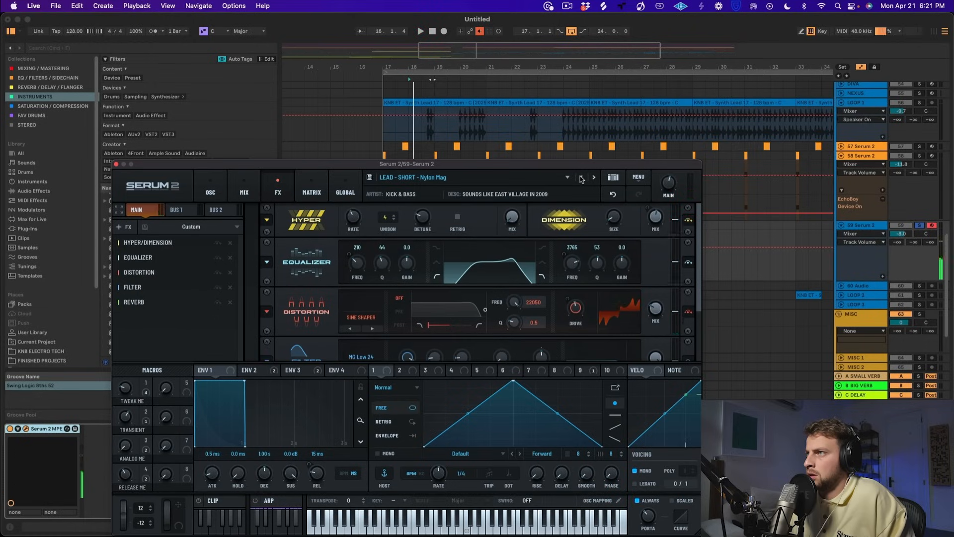
pyautogui.click(581, 178)
pyautogui.click(581, 179)
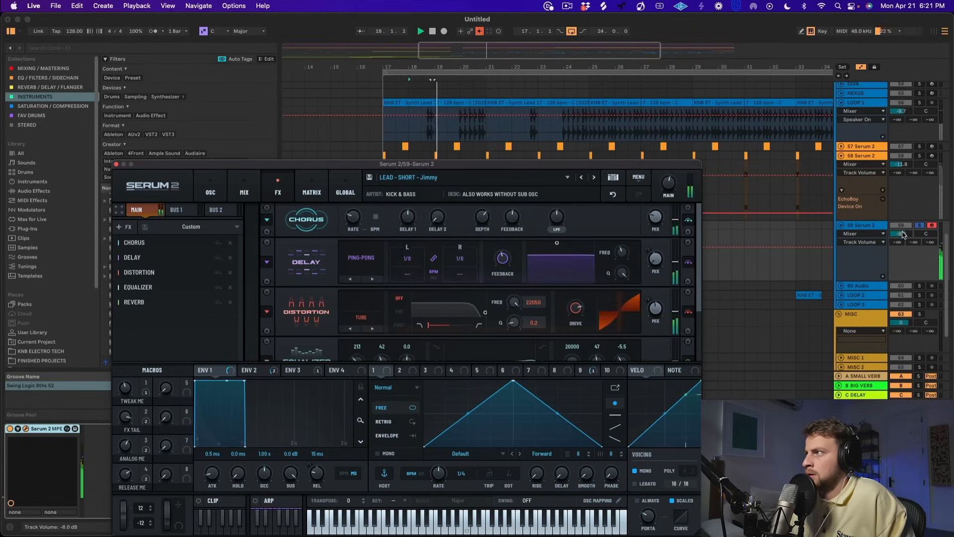
pyautogui.moveTo(903, 234); pyautogui.dragTo(903, 225)
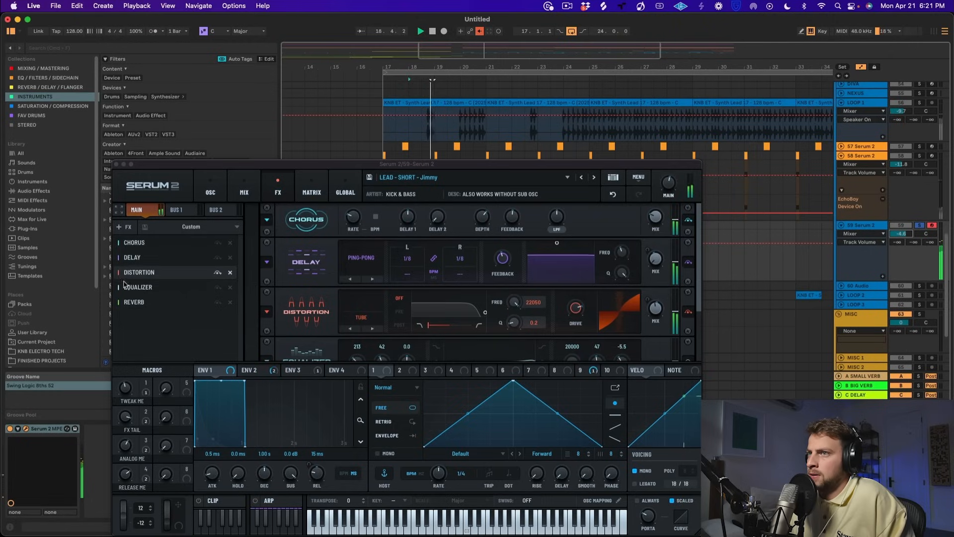
# - Bypass the synth's Reverb and Delay effects and unsolo track 59 to hear the fill in the full mix
pyautogui.click(218, 303)
pyautogui.click(218, 303)
pyautogui.press('space')
pyautogui.click(217, 257)
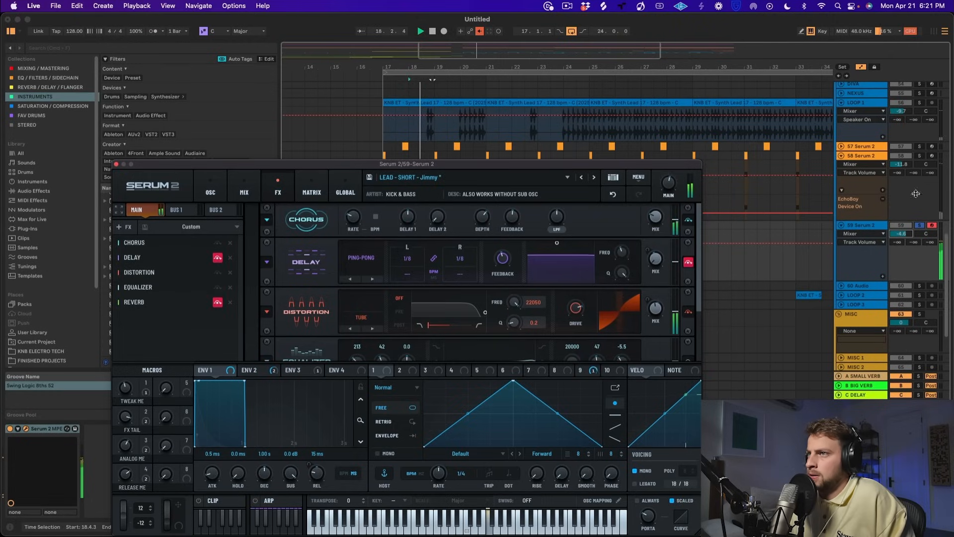
pyautogui.click(921, 226)
pyautogui.press('space')
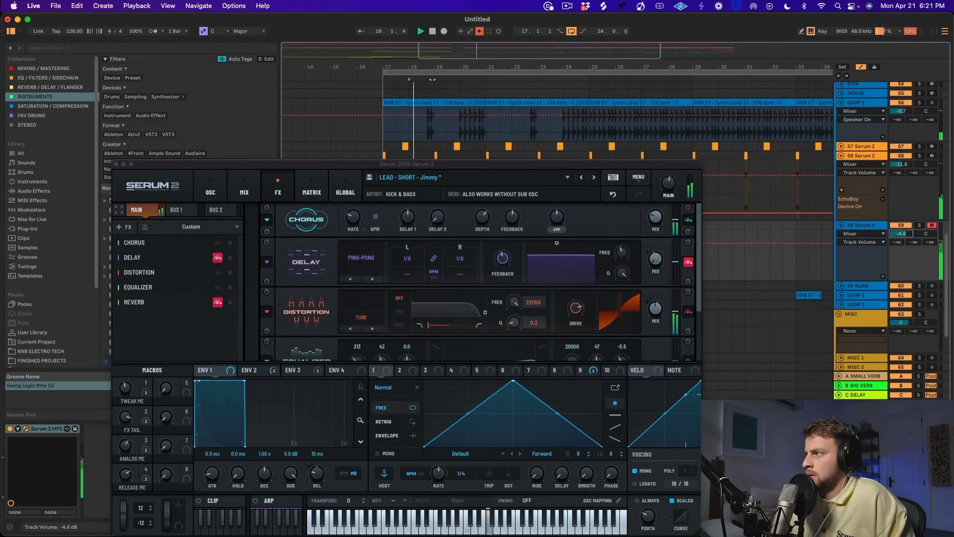
# - Audition further short lead presets in the full mix and load LEAD - SHORT - Natty Light on track 59
pyautogui.click(581, 178)
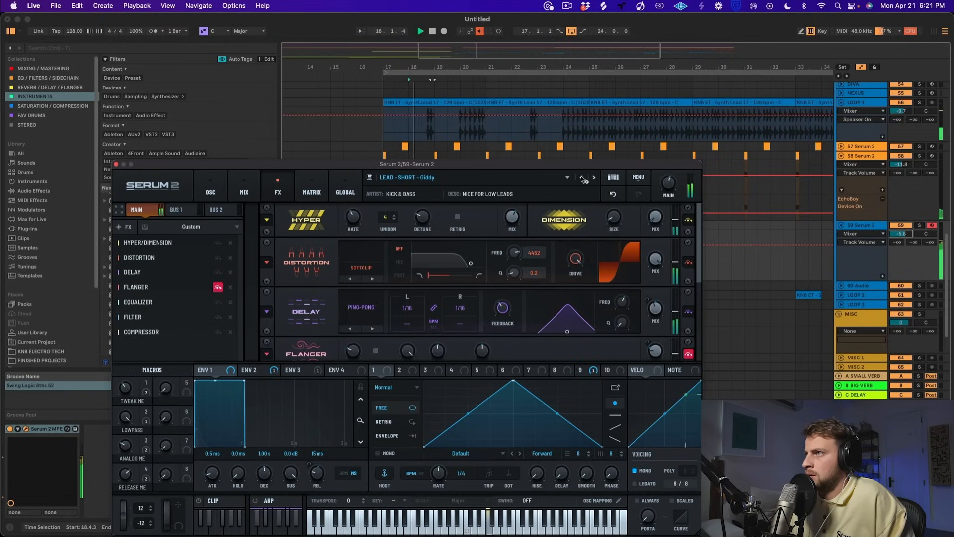
pyautogui.click(582, 178)
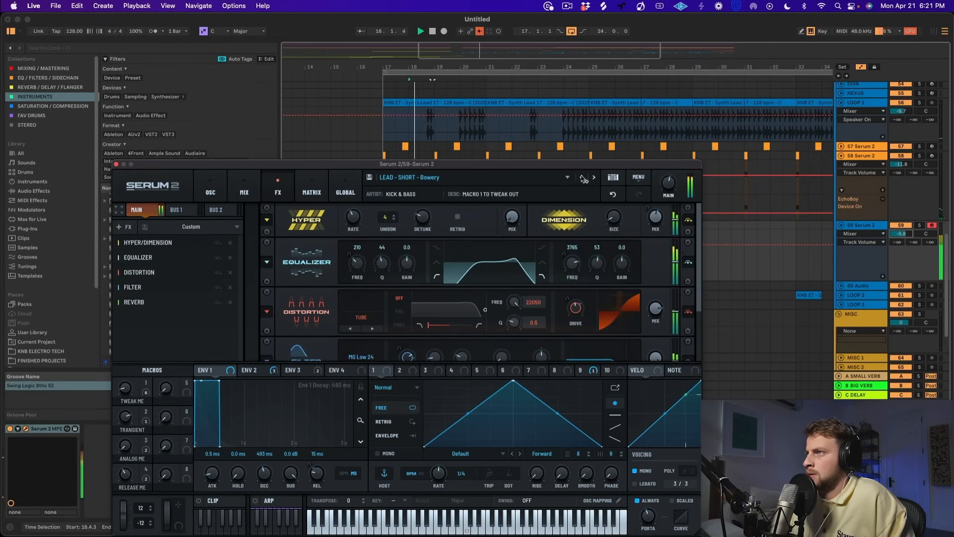
pyautogui.click(583, 178)
pyautogui.click(583, 178)
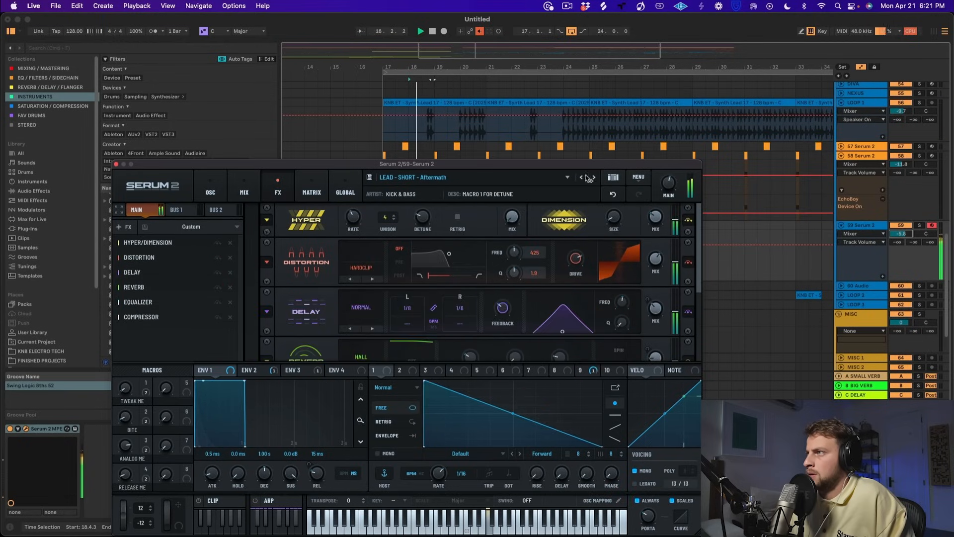
pyautogui.click(594, 178)
pyautogui.click(594, 178)
pyautogui.click(594, 178)
pyautogui.click(594, 178)
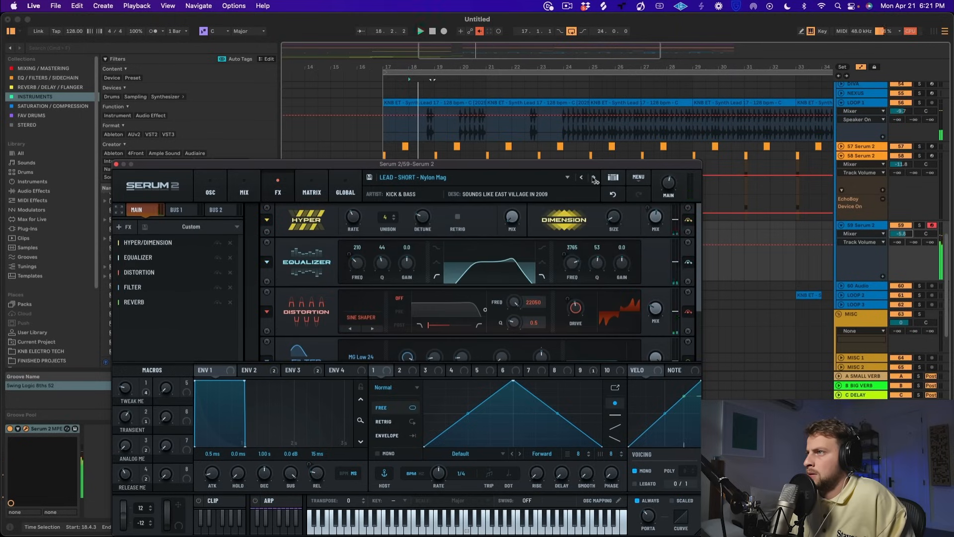
pyautogui.click(594, 178)
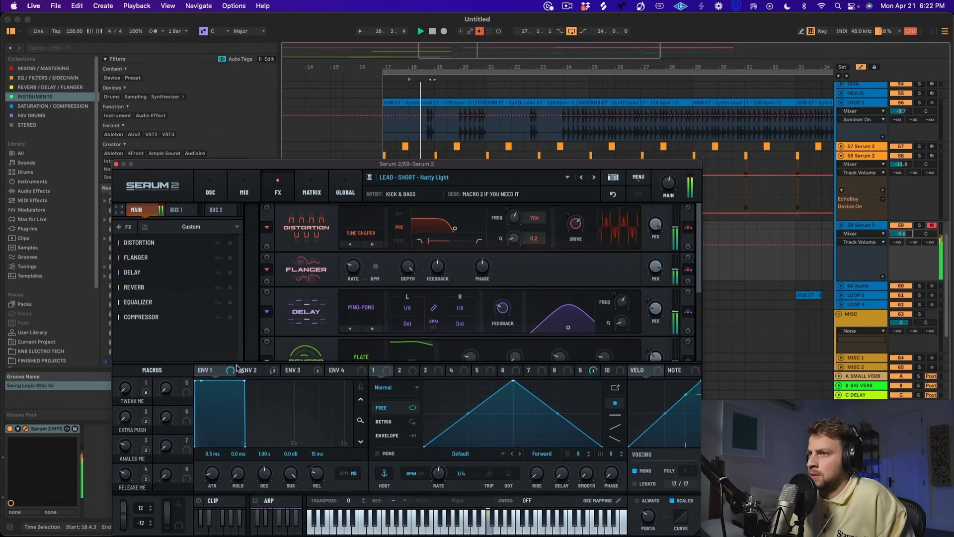
# - Shorten Envelope 1 to minimum sustain and a decay of about 285 ms, and bypass the Reverb effect
pyautogui.moveTo(291, 473); pyautogui.dragTo(294, 524)
pyautogui.press('space')
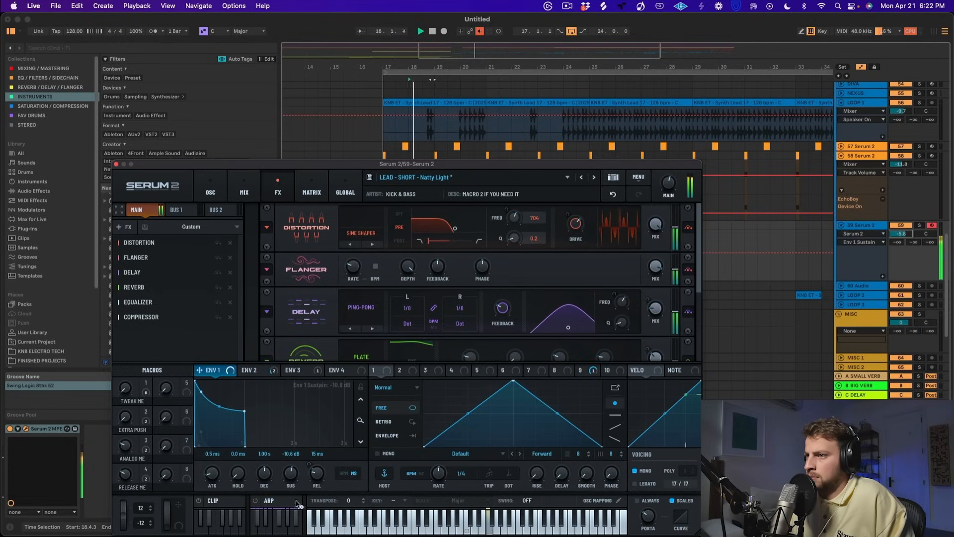
pyautogui.moveTo(293, 479); pyautogui.dragTo(266, 483)
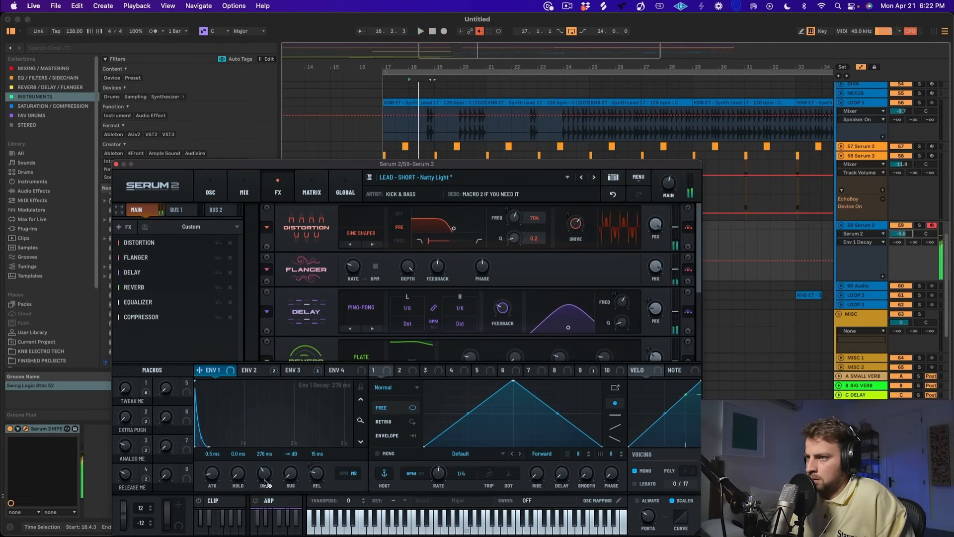
pyautogui.click(217, 288)
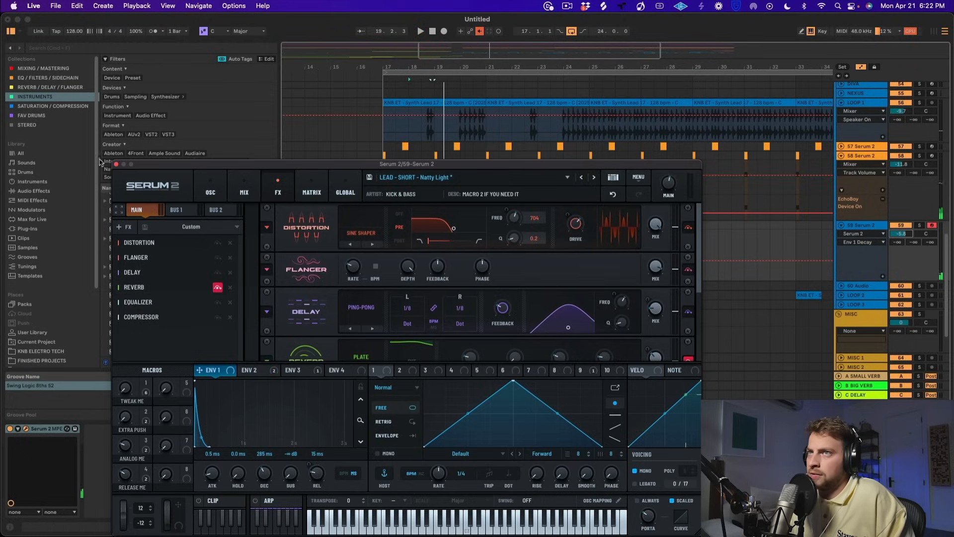
# - Add EQ Eight after Serum 2 on track 59 with a low cut at about 235 Hz, and lower the track's volume
pyautogui.click(116, 165)
pyautogui.click(72, 79)
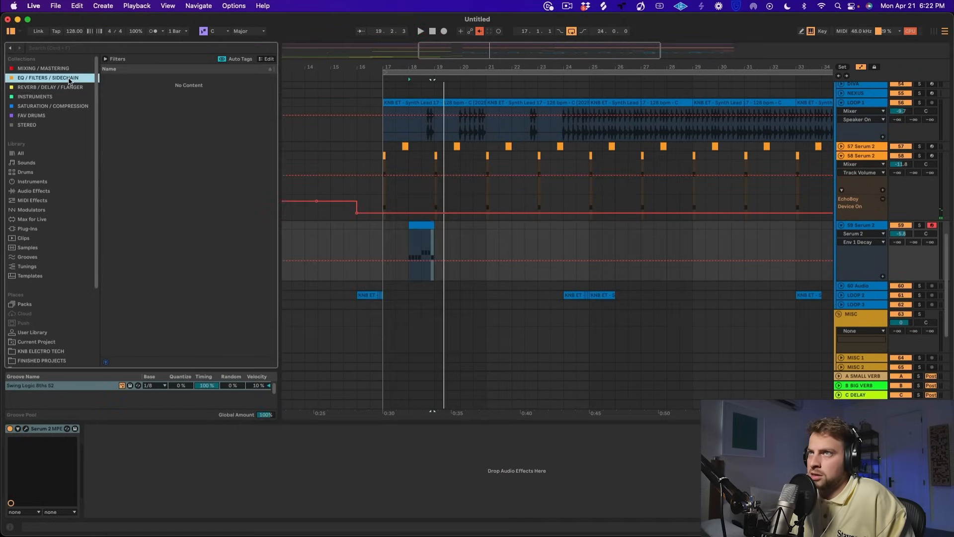
pyautogui.click(139, 89)
pyautogui.moveTo(329, 444); pyautogui.dragTo(318, 450)
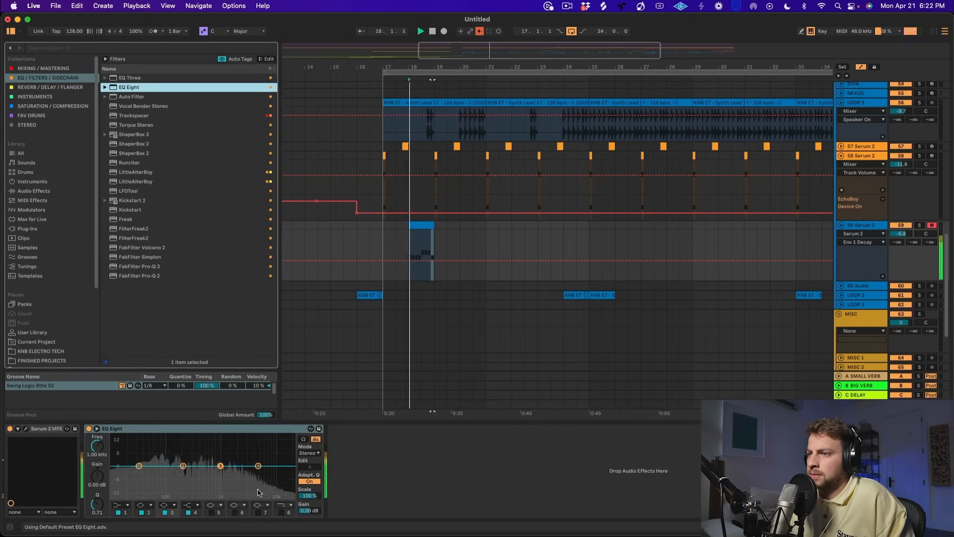
pyautogui.click(119, 505)
pyautogui.click(127, 454)
pyautogui.press('space')
pyautogui.moveTo(140, 472); pyautogui.dragTo(187, 476)
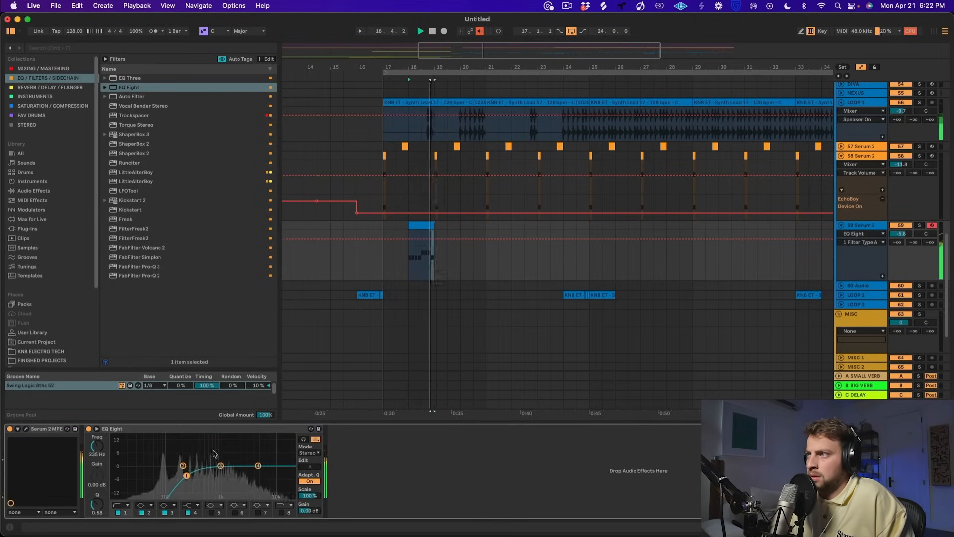
pyautogui.click(425, 224)
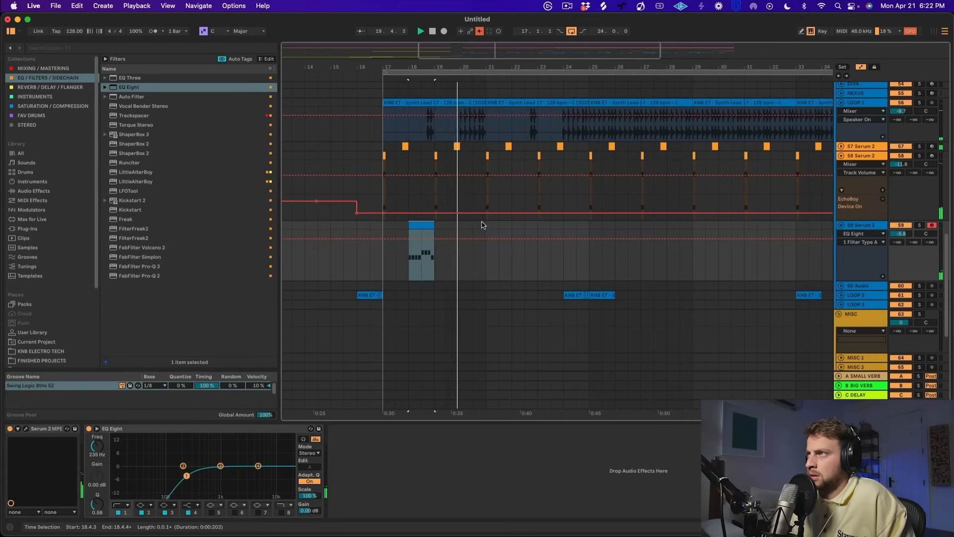
pyautogui.click(913, 236)
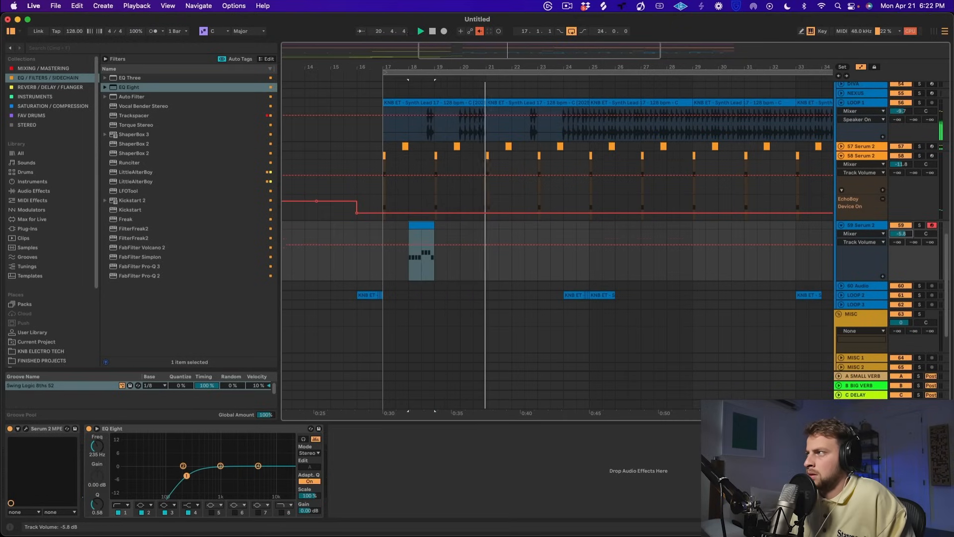
# - Duplicate track 59's bars 17 to 21 into bars 21 to 25, and LOOP 1's bars 17 to 25 into bars 25 to 33
pyautogui.moveTo(398, 227); pyautogui.dragTo(492, 228)
pyautogui.hotkey('ctrl', 'd')
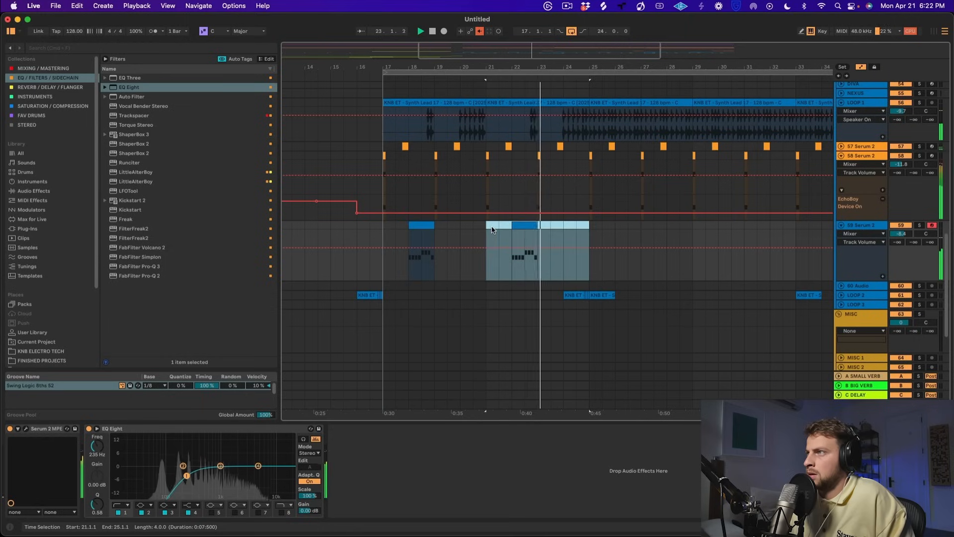
pyautogui.moveTo(586, 118); pyautogui.dragTo(401, 104)
pyautogui.hotkey('ctrl', 'd')
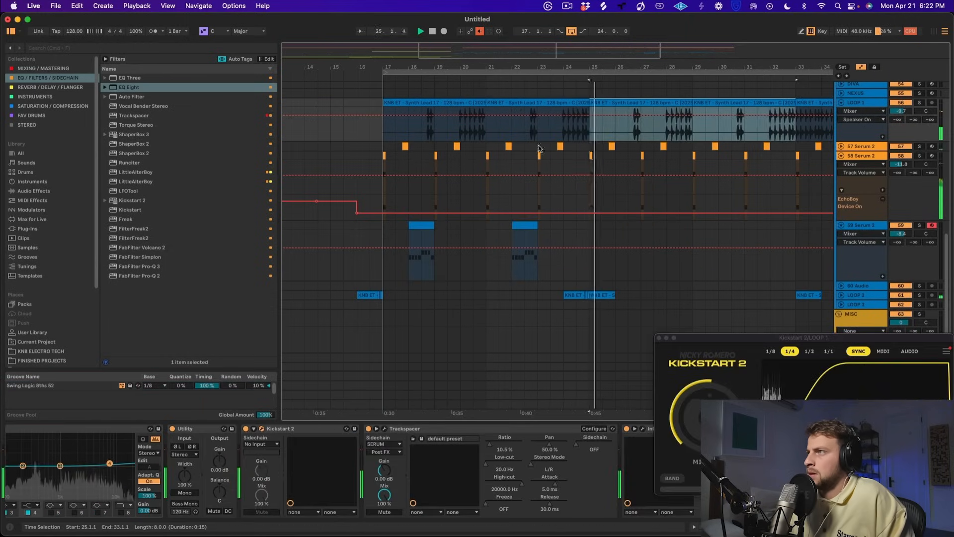
# - Expand the DRUMS and MAIN HAT groups and show the fades of the open hat clips at bar 25
pyautogui.scroll(15, 828, 172)
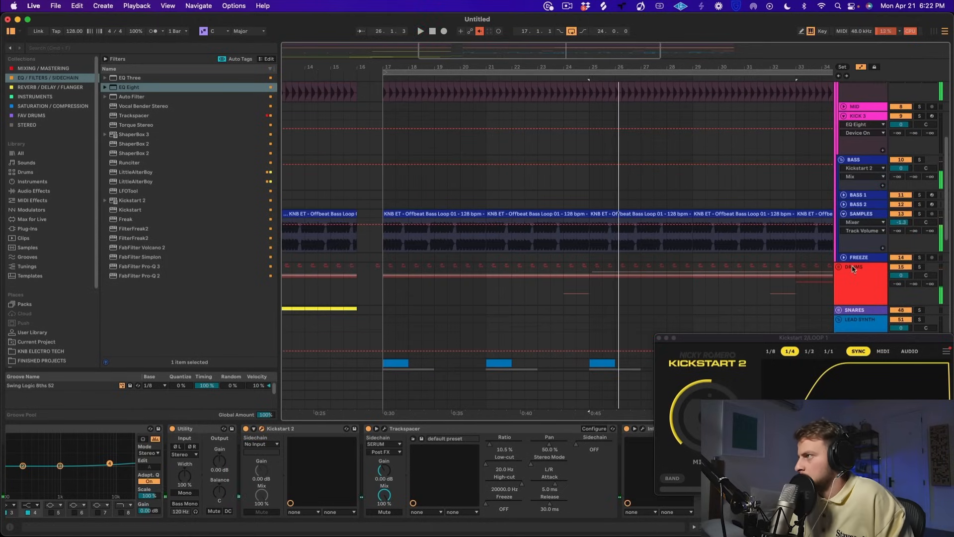
pyautogui.click(839, 268)
pyautogui.scroll(-5, 838, 271)
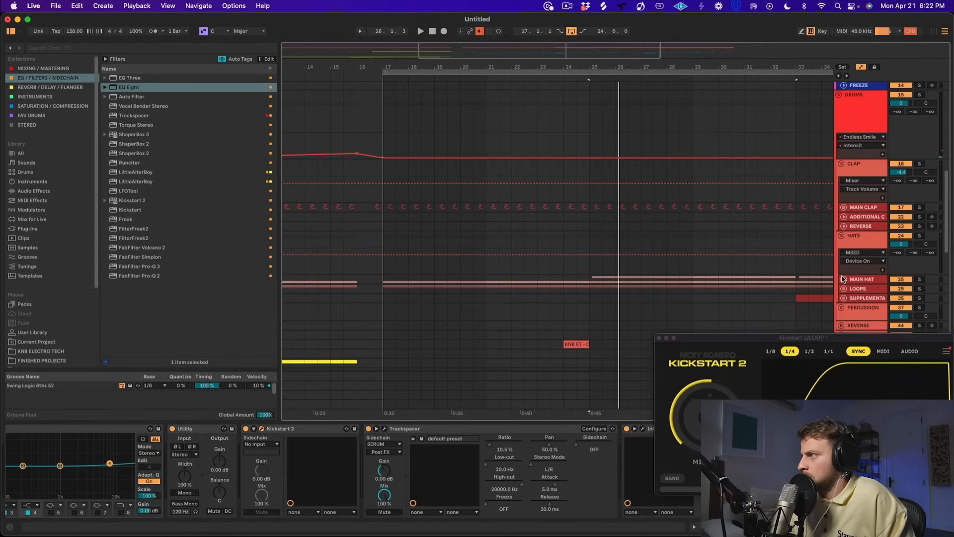
pyautogui.click(844, 279)
pyautogui.scroll(-5, 667, 243)
pyautogui.moveTo(595, 69); pyautogui.dragTo(504, 171)
pyautogui.click(499, 165)
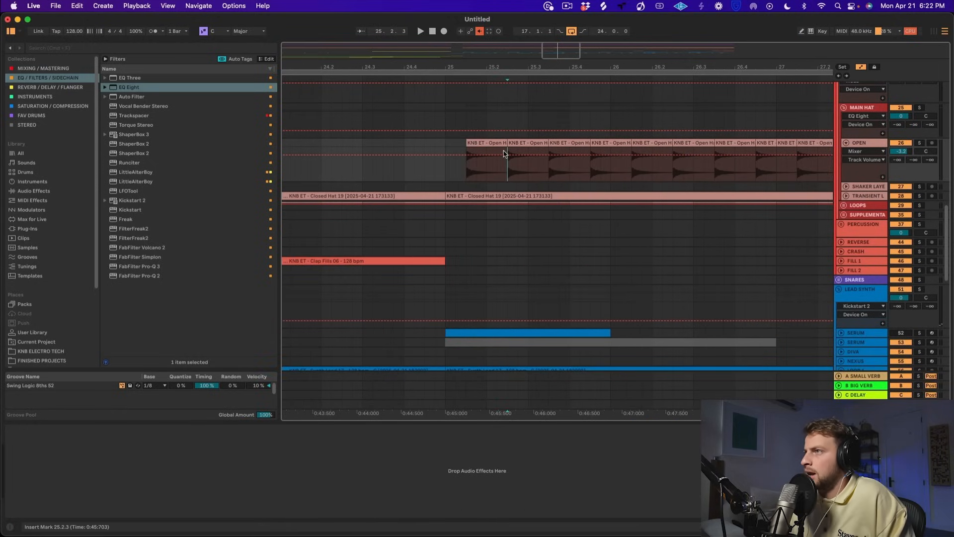
pyautogui.press('a')
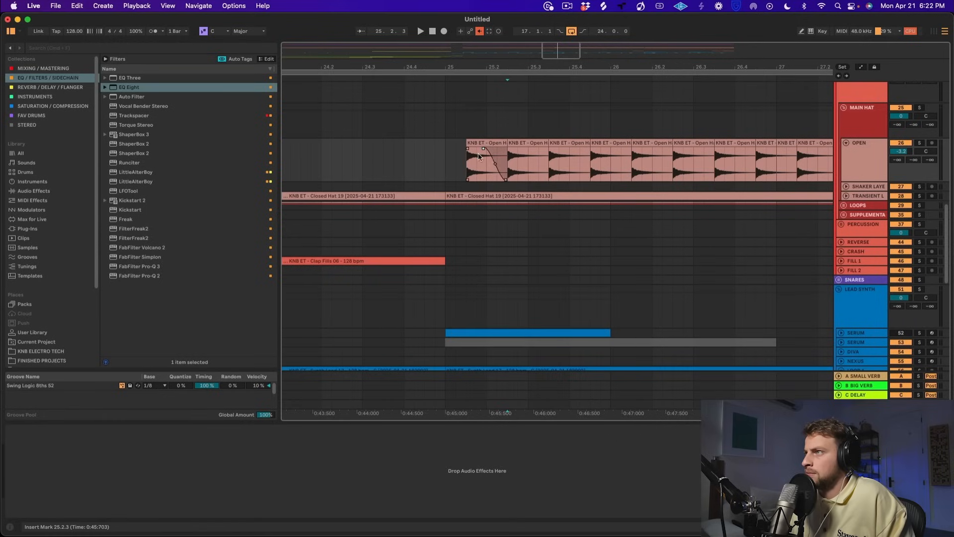
# - Fade out the first two open hat clips at bar 25 and consolidate them into one clip
pyautogui.press('space')
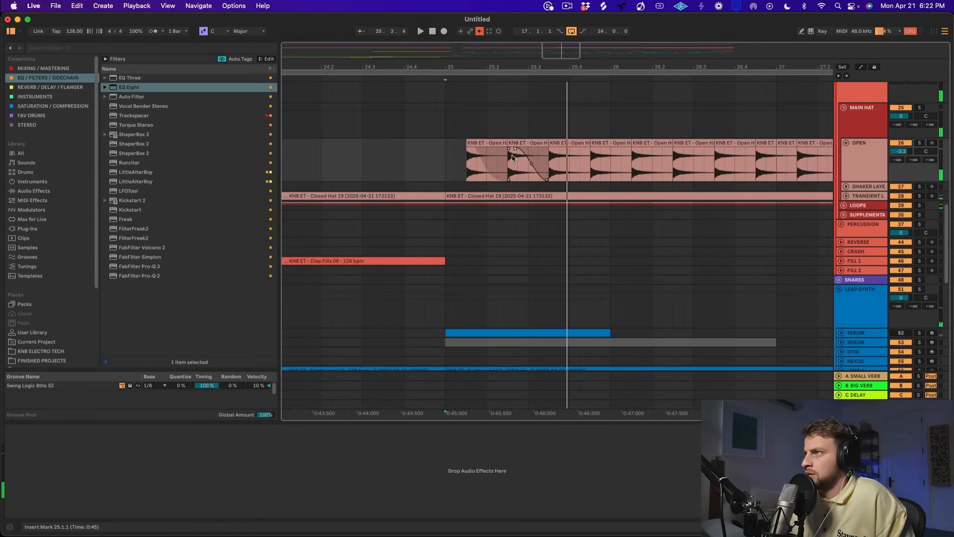
pyautogui.press('space')
pyautogui.click(533, 151)
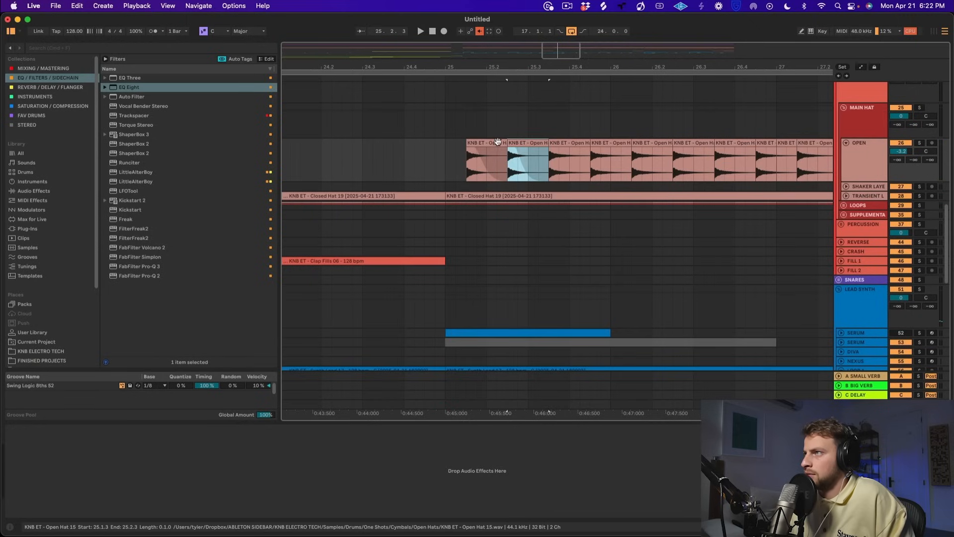
pyautogui.keyDown('shift'); pyautogui.click(497, 141); pyautogui.keyUp('shift')
pyautogui.press('super+j')
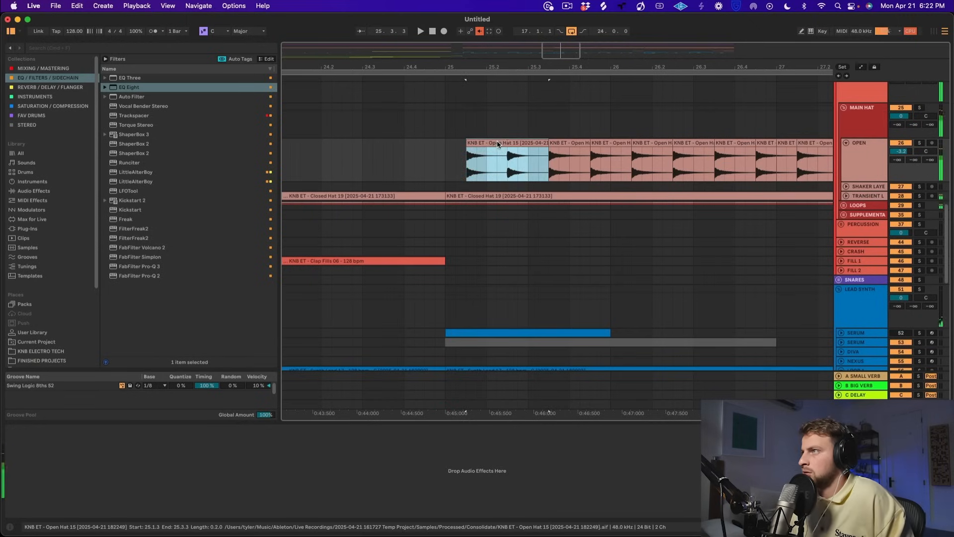
# - Duplicate the consolidated open hat clip repeatedly along the OPEN track until it reaches bar 41
pyautogui.press('super+d')
pyautogui.press('super+d')
pyautogui.press('super+d')
pyautogui.press('super+d')
pyautogui.moveTo(519, 76); pyautogui.dragTo(519, 70)
pyautogui.press('super+d')
pyautogui.press('super+d')
pyautogui.press('super+d')
pyautogui.press('super+d')
pyautogui.press('super+d')
pyautogui.press('super+d')
pyautogui.press('super+d')
pyautogui.press('super+d')
pyautogui.press('super+d')
pyautogui.press('super+d')
pyautogui.press('super+d')
pyautogui.press('super+d')
pyautogui.press('super+d')
pyautogui.press('super+d')
pyautogui.press('super+d')
pyautogui.press('super+d')
pyautogui.press('super+d')
pyautogui.press('super+d')
pyautogui.press('super+d')
pyautogui.press('super+d')
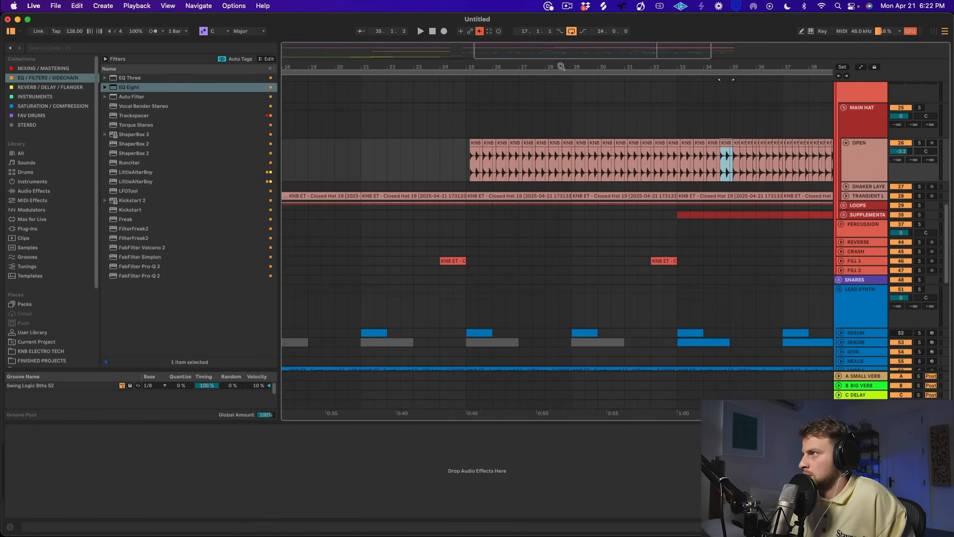
pyautogui.press('super+d')
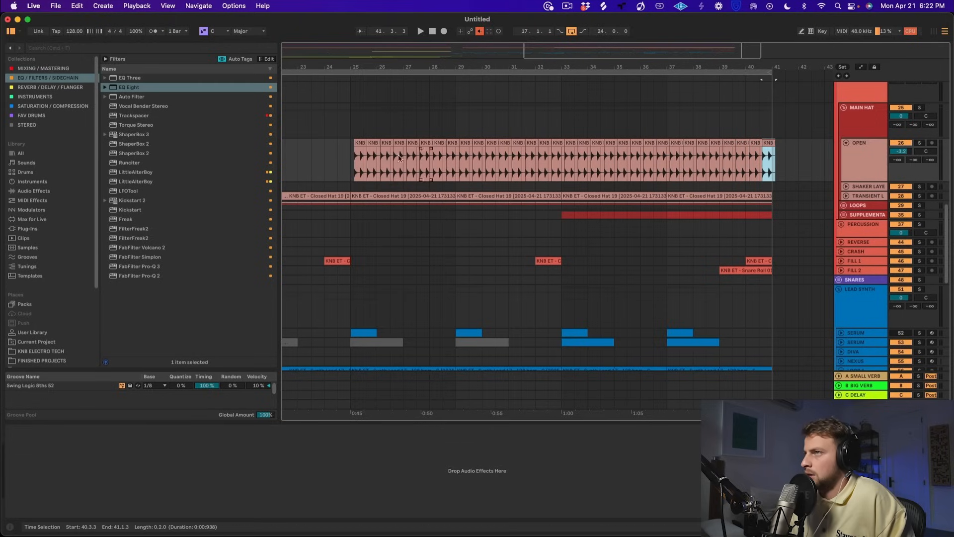
# - Play from the first open hat at bar 25 and lower the OPEN track's volume to -4.3 dB
pyautogui.click(355, 174)
pyautogui.moveTo(902, 151); pyautogui.dragTo(901, 156)
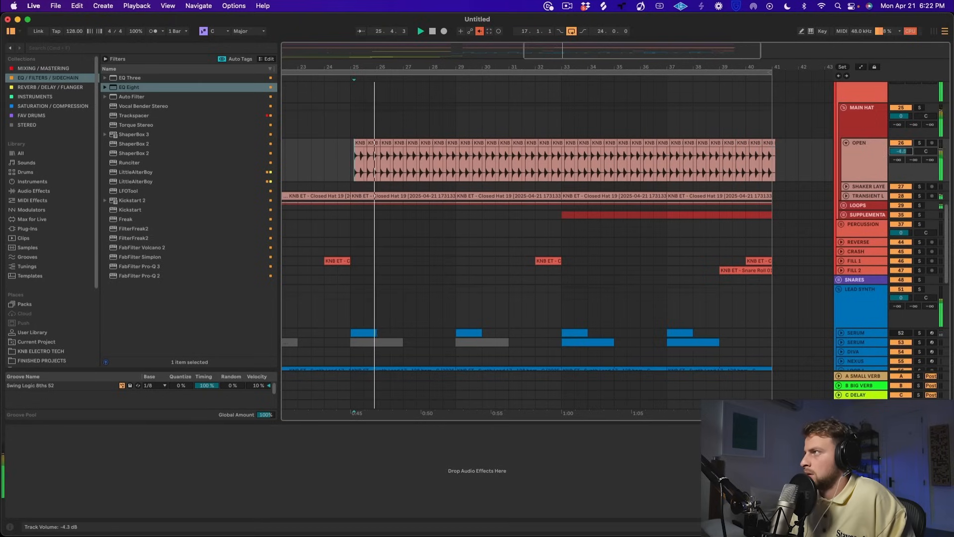
pyautogui.scroll(-5, 684, 222)
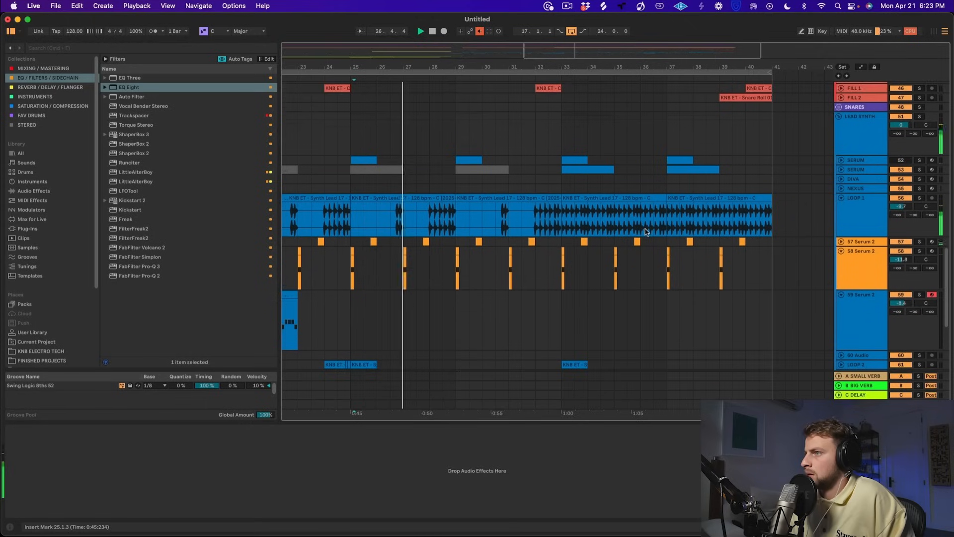
pyautogui.moveTo(343, 63); pyautogui.dragTo(560, 52)
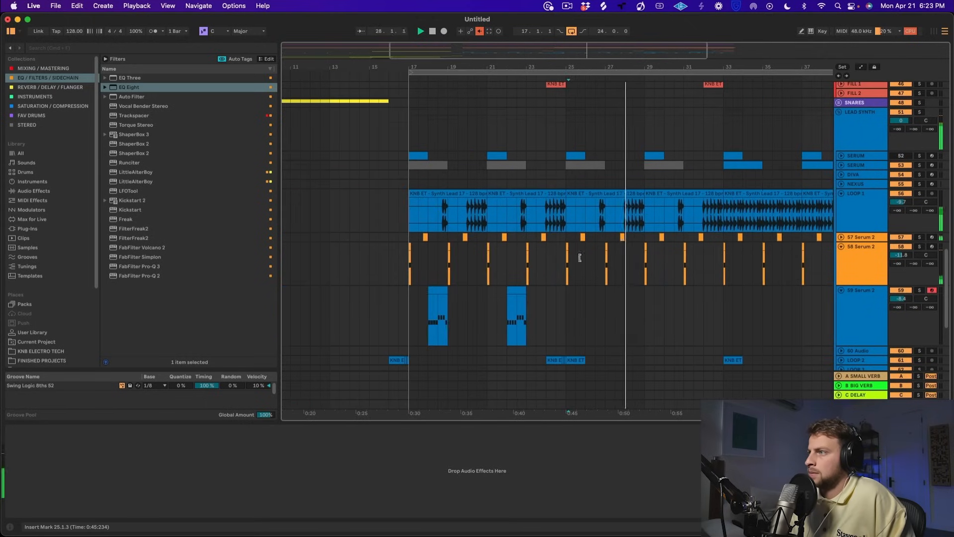
# - Duplicate the eight bars of 59 Serum 2 fills from bar 17 so they repeat from bar 25 to bar 33
pyautogui.click(566, 324)
pyautogui.moveTo(566, 324); pyautogui.dragTo(409, 330)
pyautogui.hotkey('ctrl', 'd')
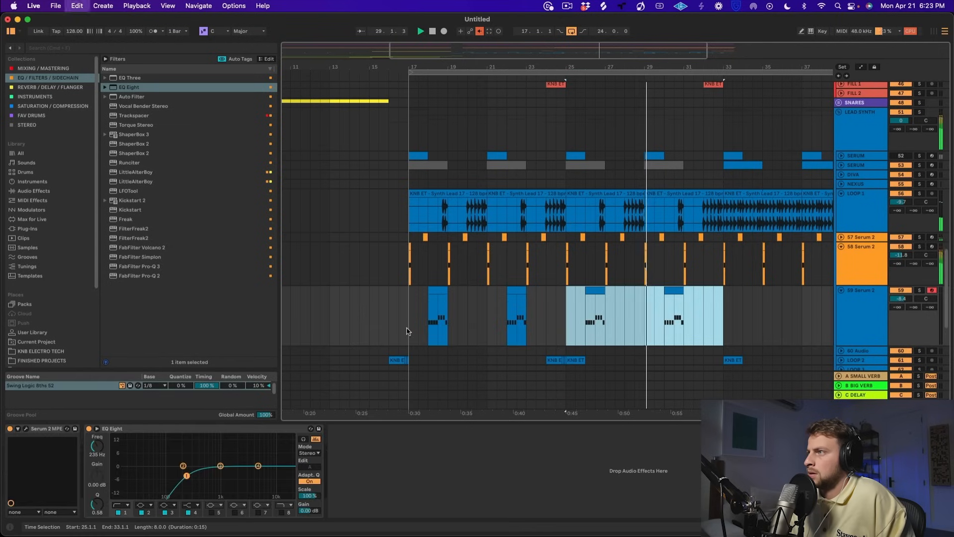
# - Duplicate the two LOOP 1 synth lead clips spanning bars 25 to 33 over bars 33 to 41
pyautogui.click(667, 193)
pyautogui.keyDown('shift'); pyautogui.click(613, 193); pyautogui.keyUp('shift')
pyautogui.press('super+d')
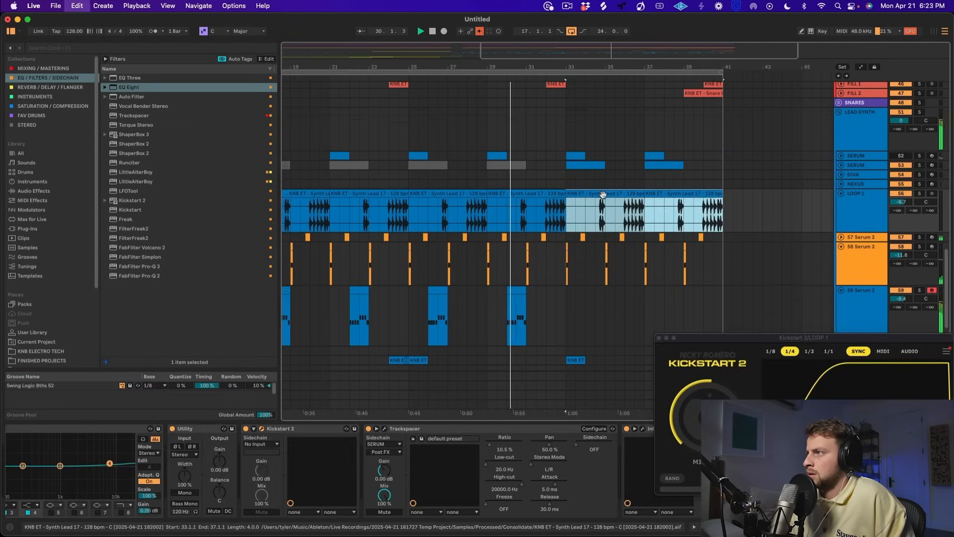
# - Lower the 59 Serum 2 track's volume to -11.4 dB and set its EQ Eight band 3 to 1.26 kHz with 1.12 dB gain
pyautogui.moveTo(906, 302); pyautogui.dragTo(906, 313)
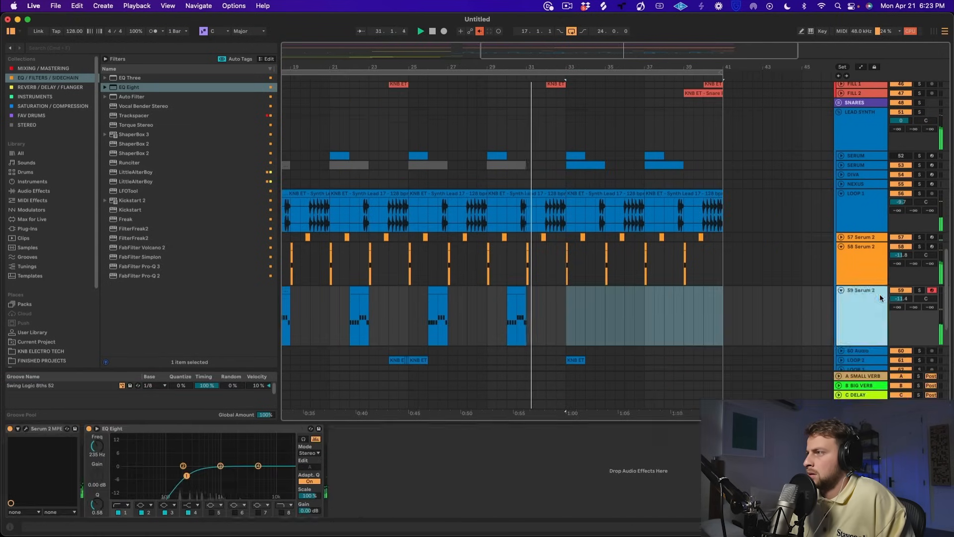
pyautogui.moveTo(187, 478); pyautogui.dragTo(226, 465)
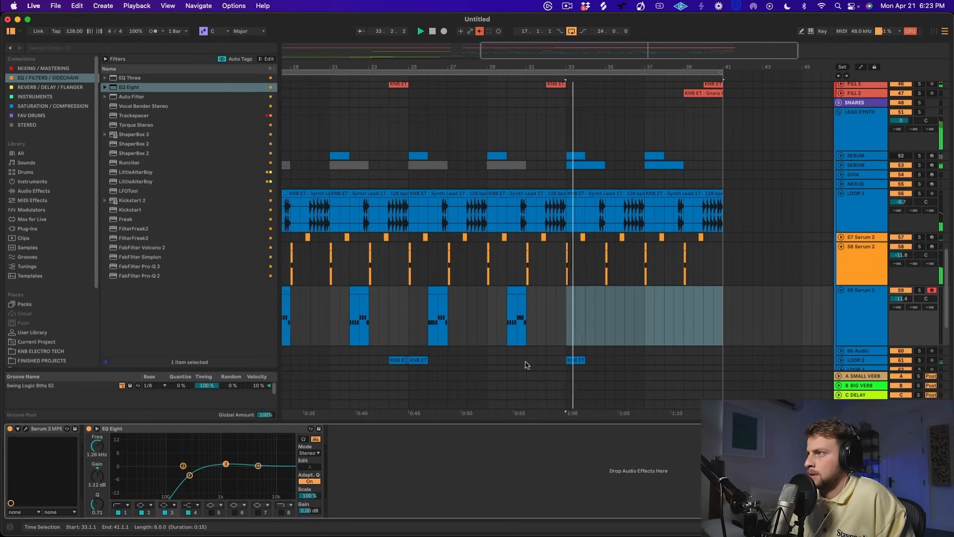
# - Expand the VOCALS group and copy the bar 24 vocal phrase on MAIN and the chops on track 75 to bar 32
pyautogui.scroll(-5, 661, 279)
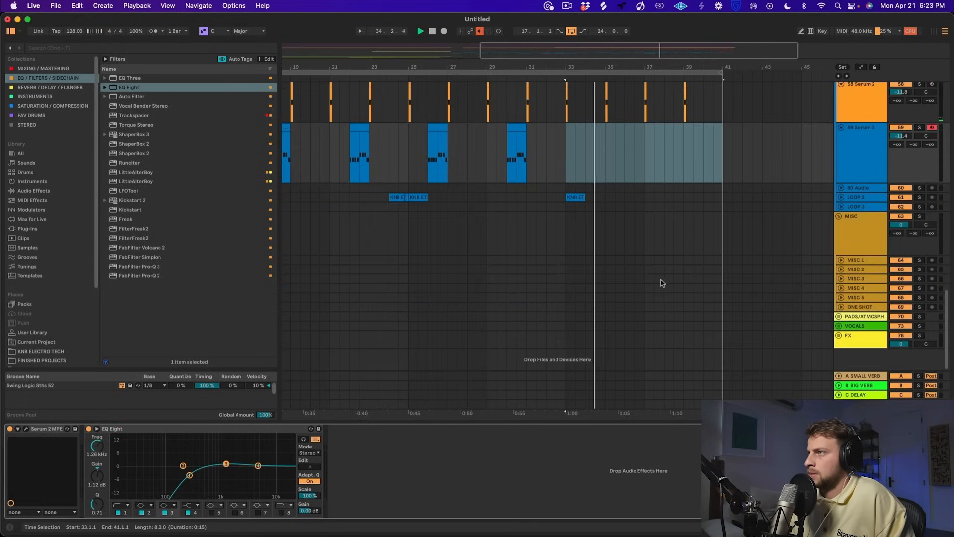
pyautogui.moveTo(507, 62); pyautogui.dragTo(679, 52)
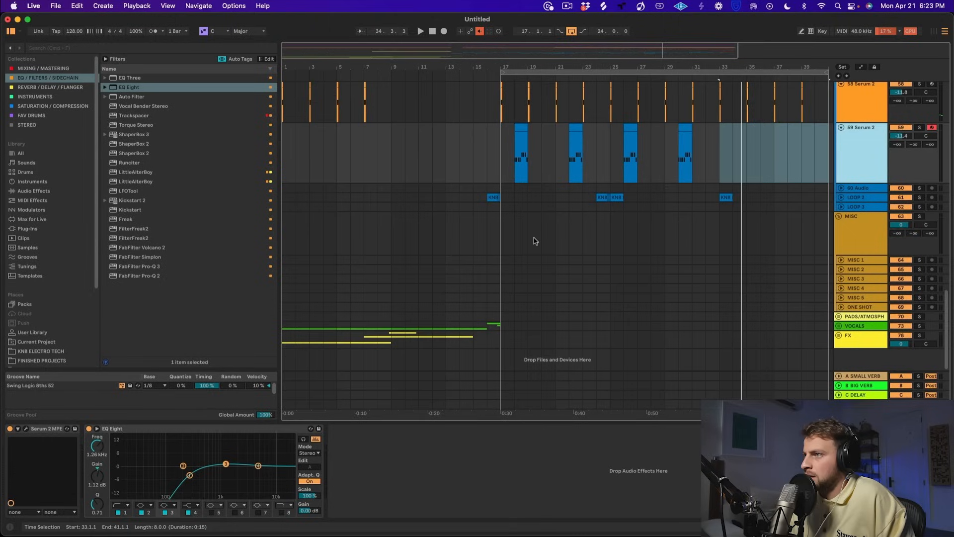
pyautogui.click(494, 327)
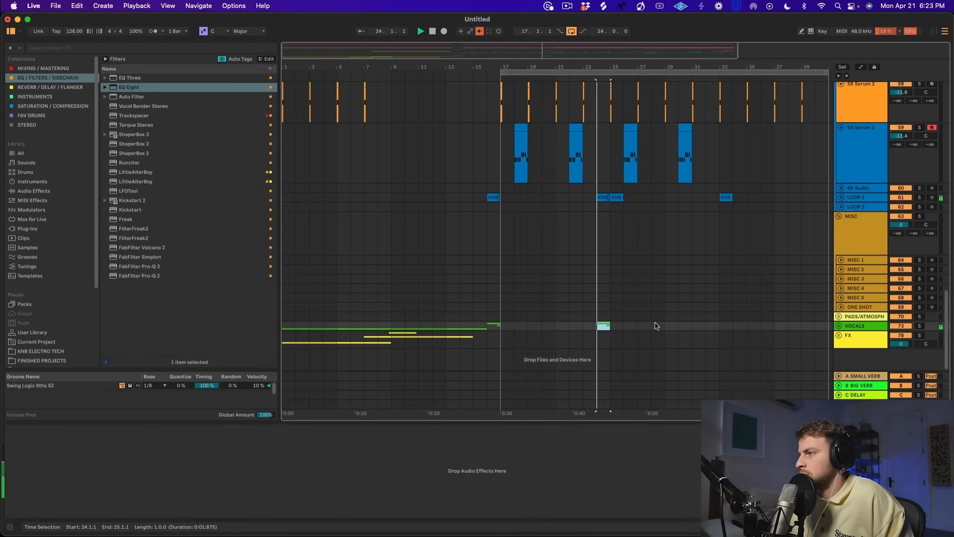
pyautogui.press('Right')
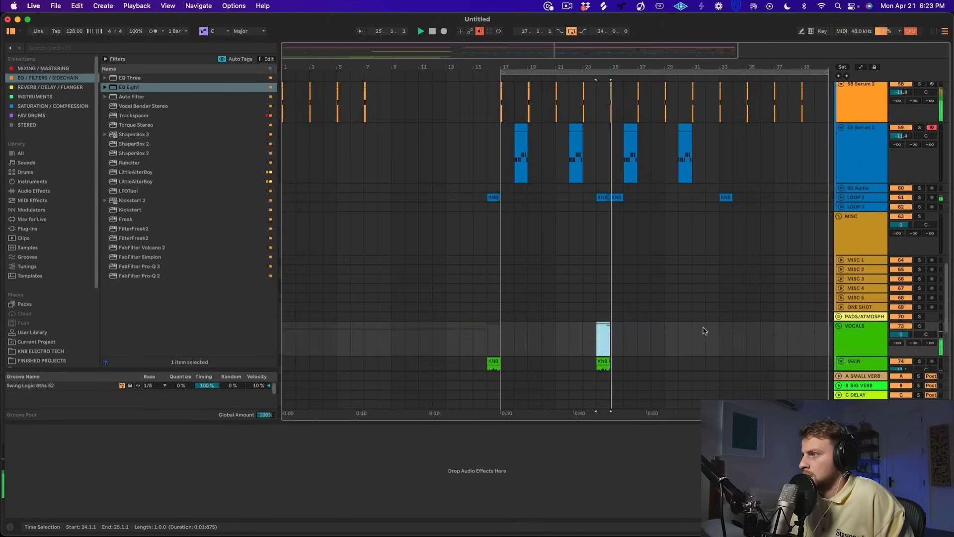
pyautogui.scroll(-5, 676, 309)
pyautogui.click(706, 258)
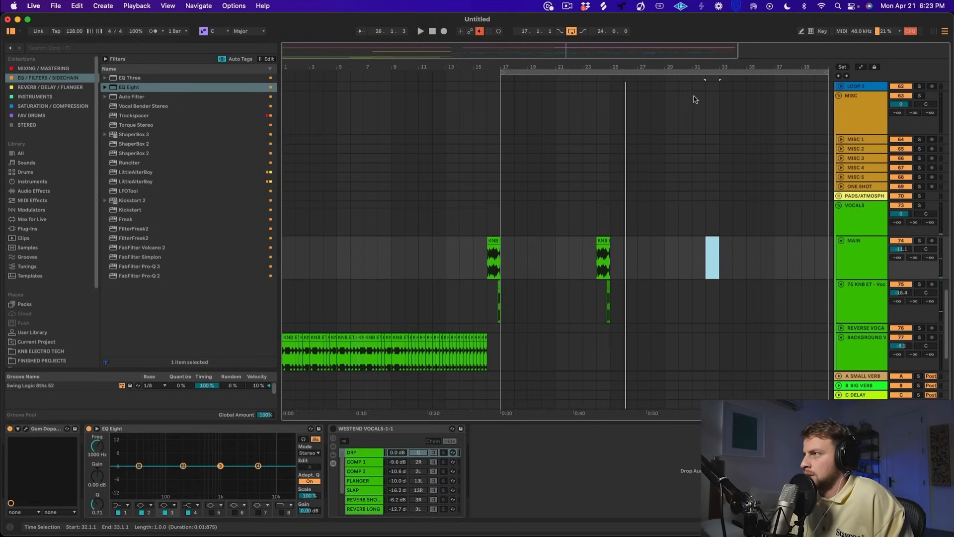
pyautogui.moveTo(595, 267); pyautogui.dragTo(613, 303)
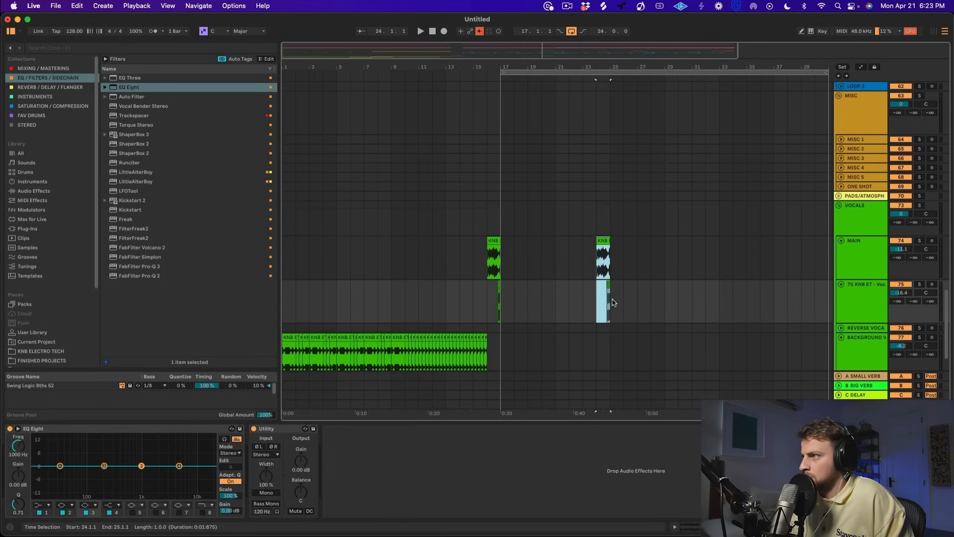
pyautogui.click(706, 257)
pyautogui.press('super+v')
# - Slow the bar 32 MAIN vocal clip by doubling its BPM to 512, using Texture warp mode with Flux at 73.44
pyautogui.moveTo(717, 63); pyautogui.dragTo(718, 99)
pyautogui.click(503, 275)
pyautogui.doubleClick(502, 275)
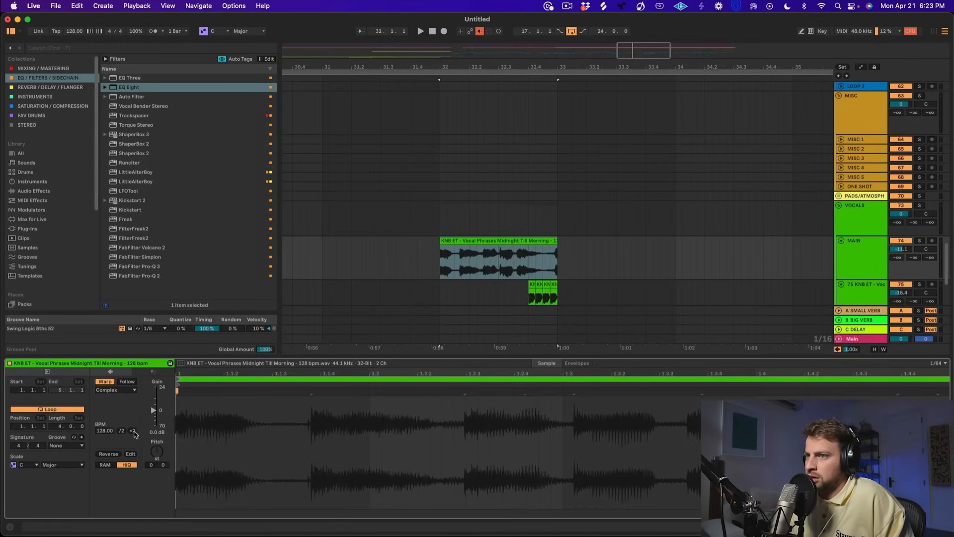
pyautogui.click(133, 431)
pyautogui.click(133, 431)
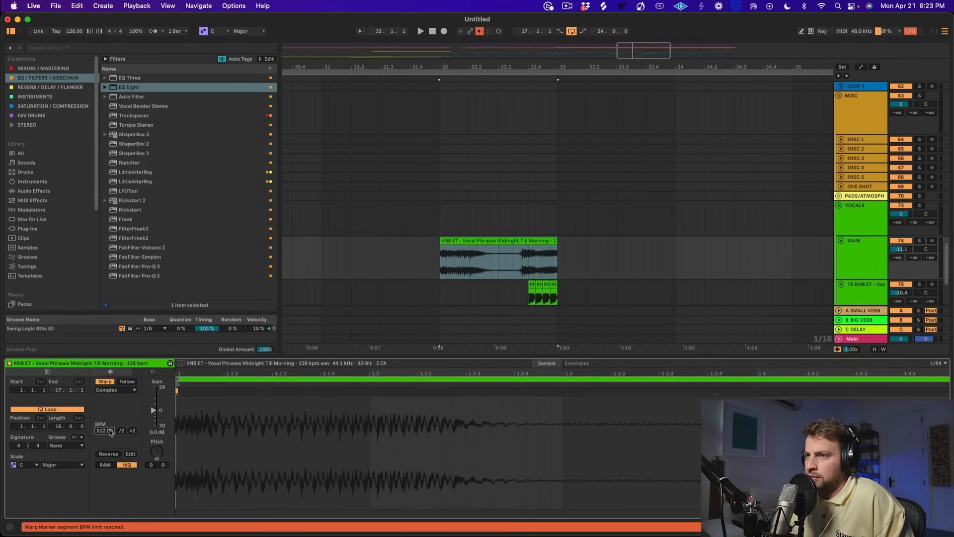
pyautogui.click(119, 391)
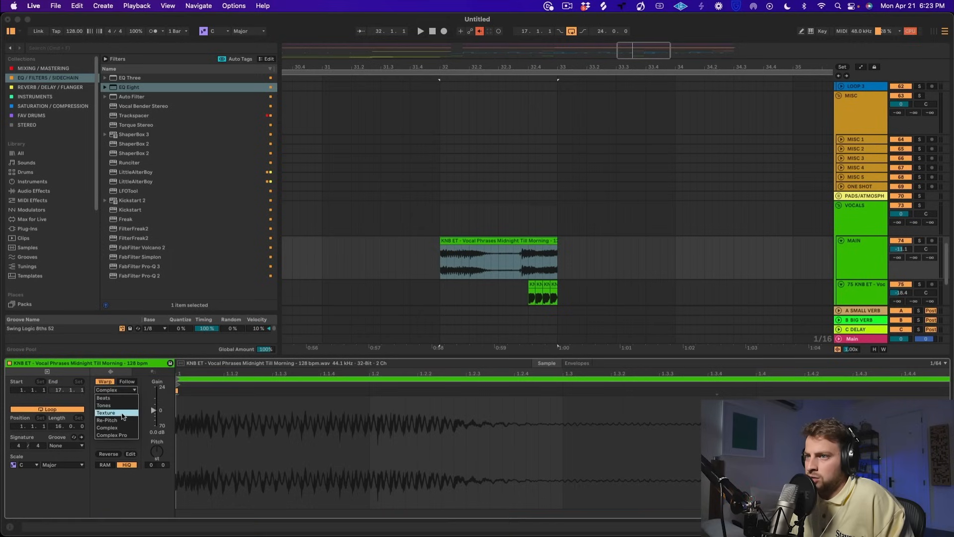
pyautogui.click(122, 411)
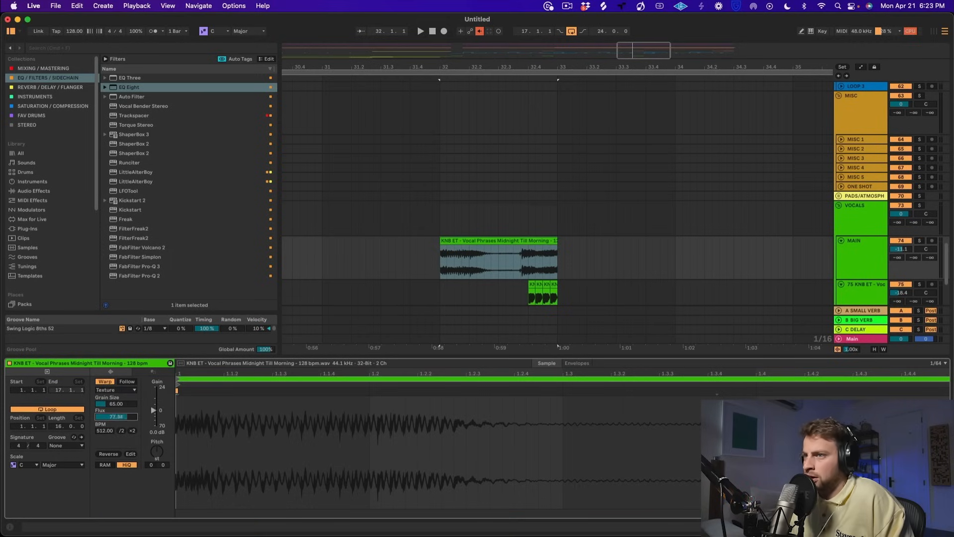
# - Extend the end of the slowed vocal clip to 35.3.4 while playing it back
pyautogui.moveTo(554, 240); pyautogui.dragTo(756, 236)
pyautogui.press('space')
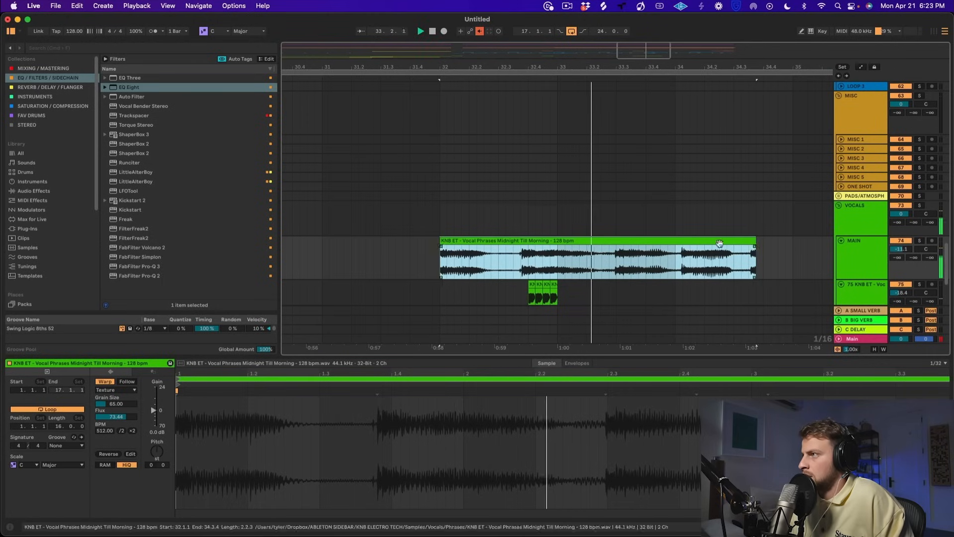
pyautogui.moveTo(756, 240); pyautogui.dragTo(788, 237)
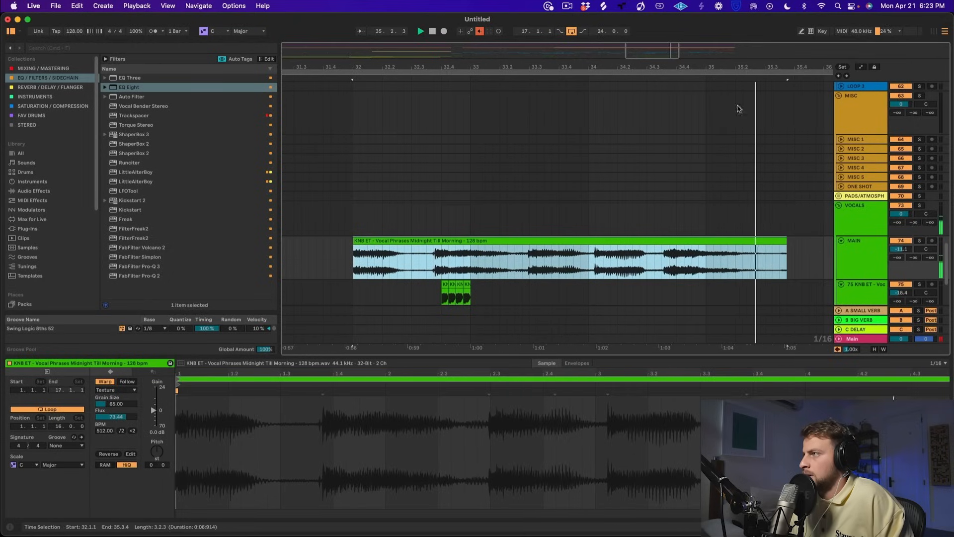
# - Play the stretched vocal in context, raise the MAIN vocal track's volume to -9.4 dB and minimize the clip view
pyautogui.press('-')
pyautogui.press('-')
pyautogui.press('-')
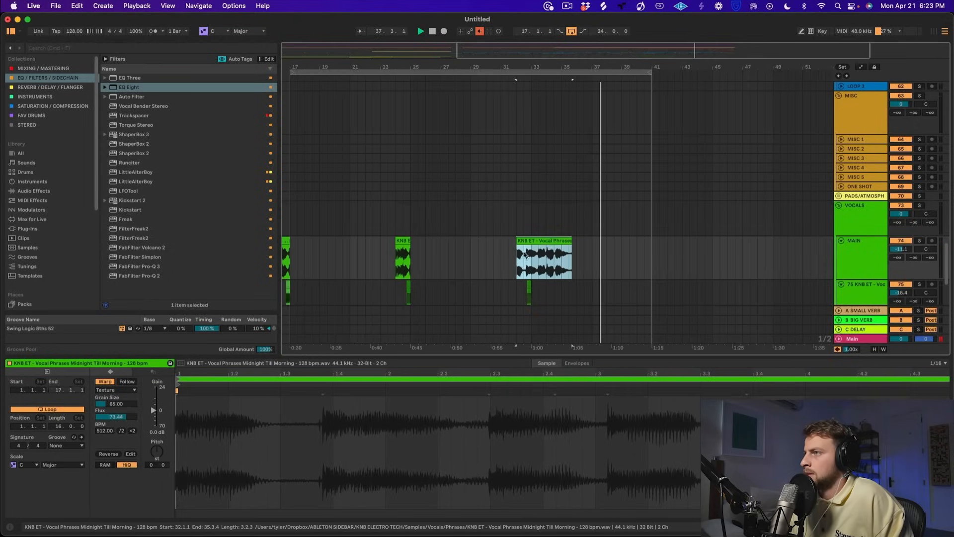
pyautogui.click(455, 256)
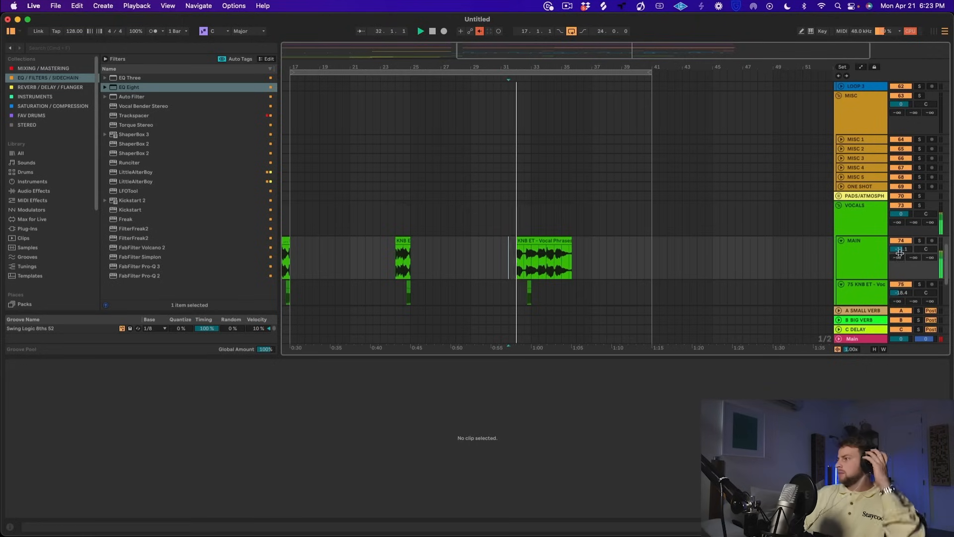
pyautogui.moveTo(906, 255); pyautogui.dragTo(906, 244)
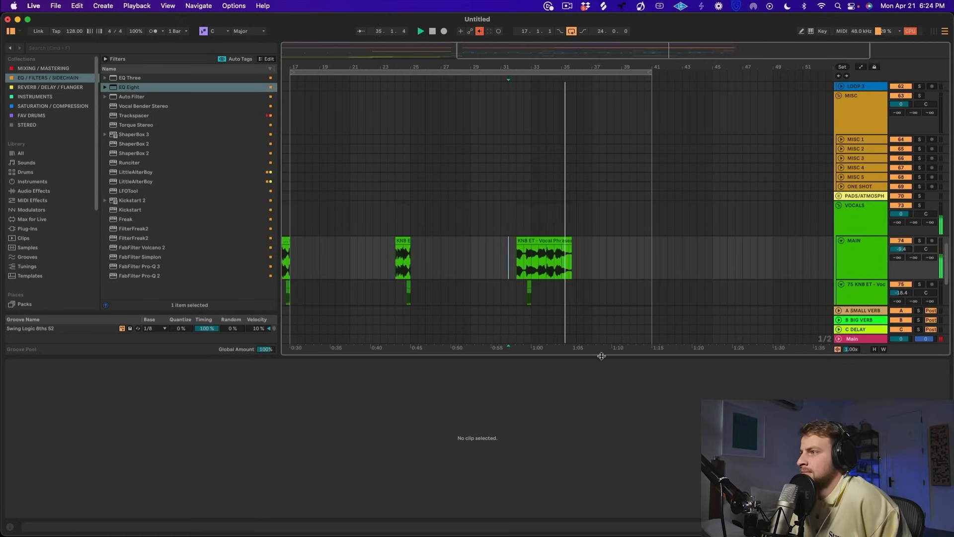
pyautogui.moveTo(601, 354); pyautogui.dragTo(601, 517)
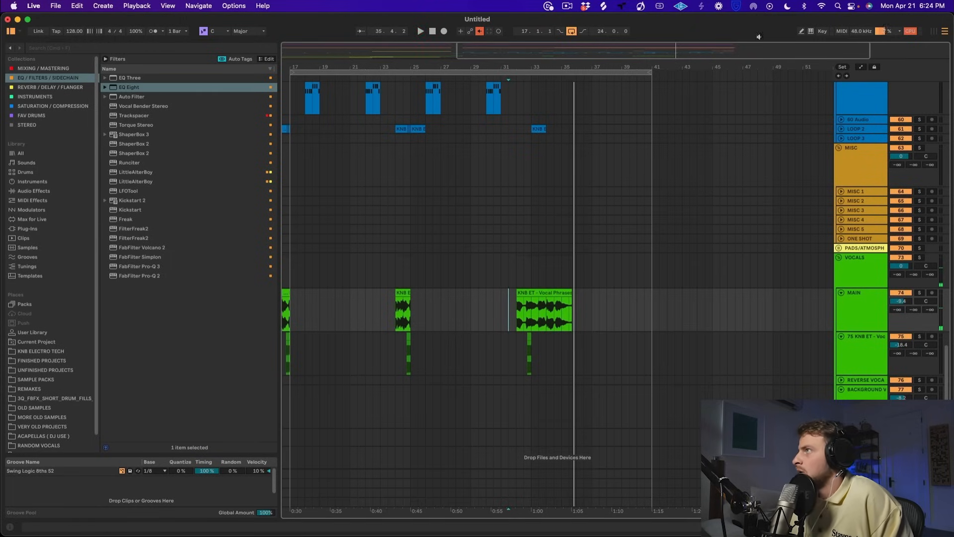
pyautogui.moveTo(637, 67); pyautogui.dragTo(638, 55)
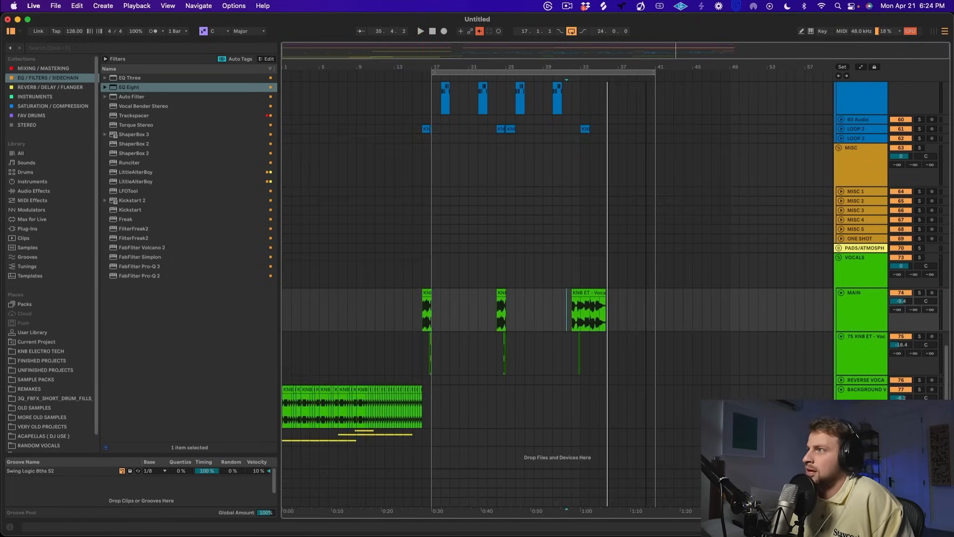
pyautogui.scroll(5, 816, 162)
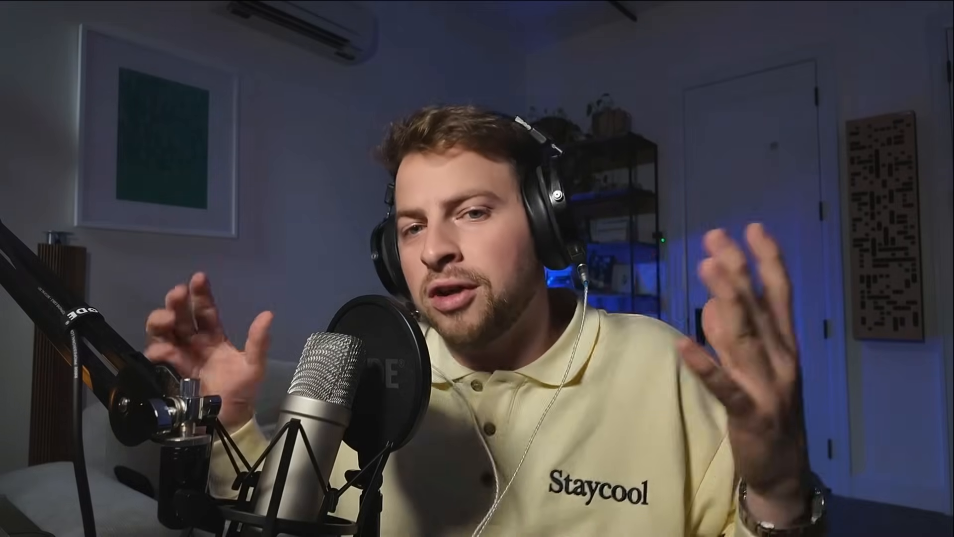
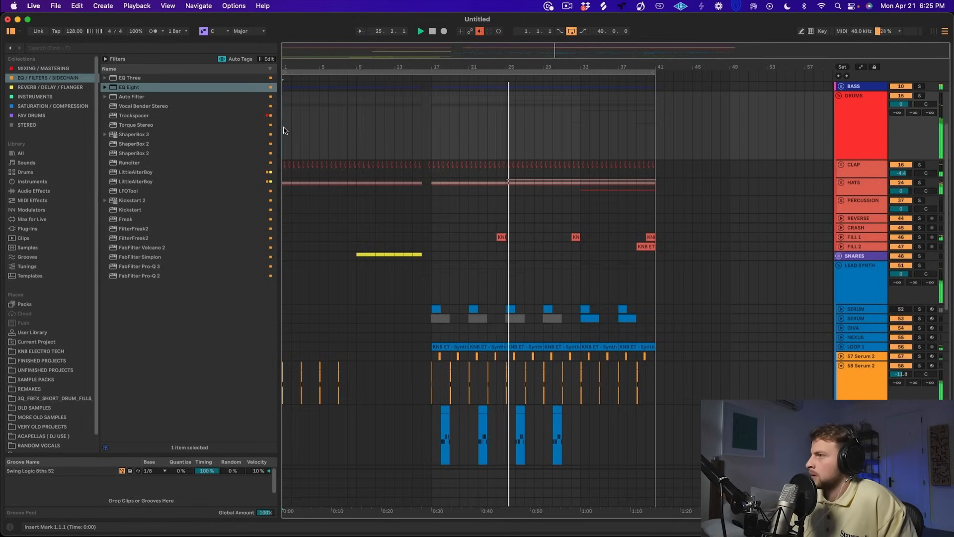
# - Play through the drop, unfolding the FILL 1 track and the second SERUM track to review their clips and levels
pyautogui.scroll(-5, 857, 247)
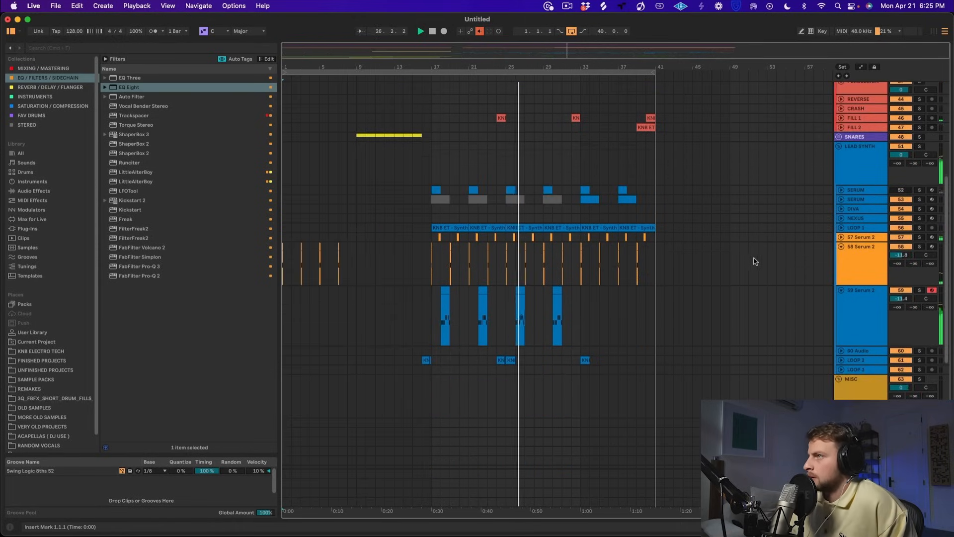
pyautogui.scroll(5, 855, 246)
pyautogui.click(842, 237)
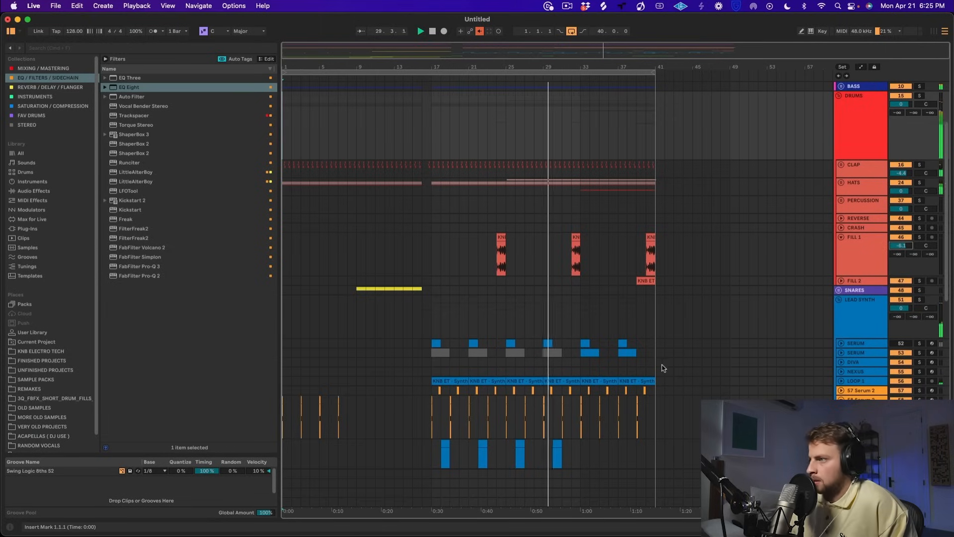
pyautogui.scroll(-2, 646, 377)
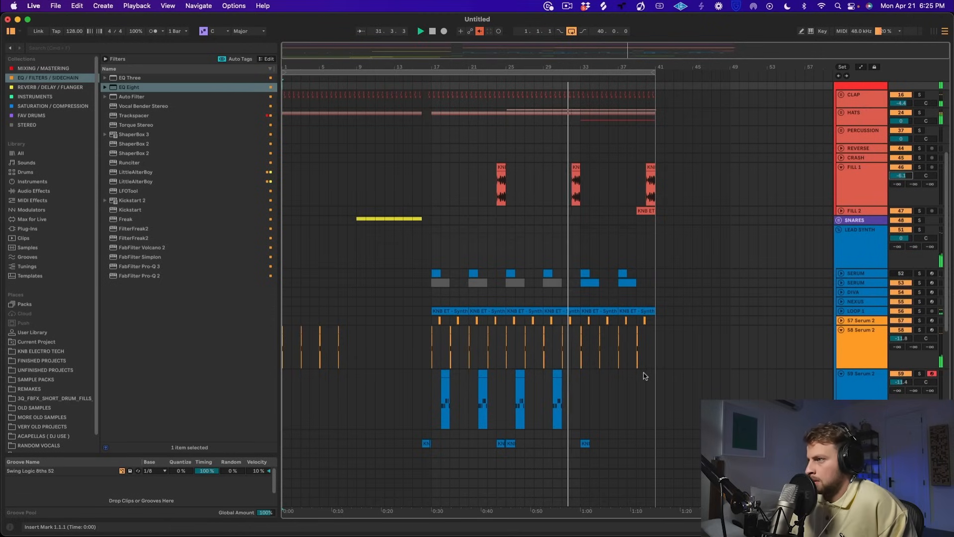
pyautogui.scroll(-2, 634, 381)
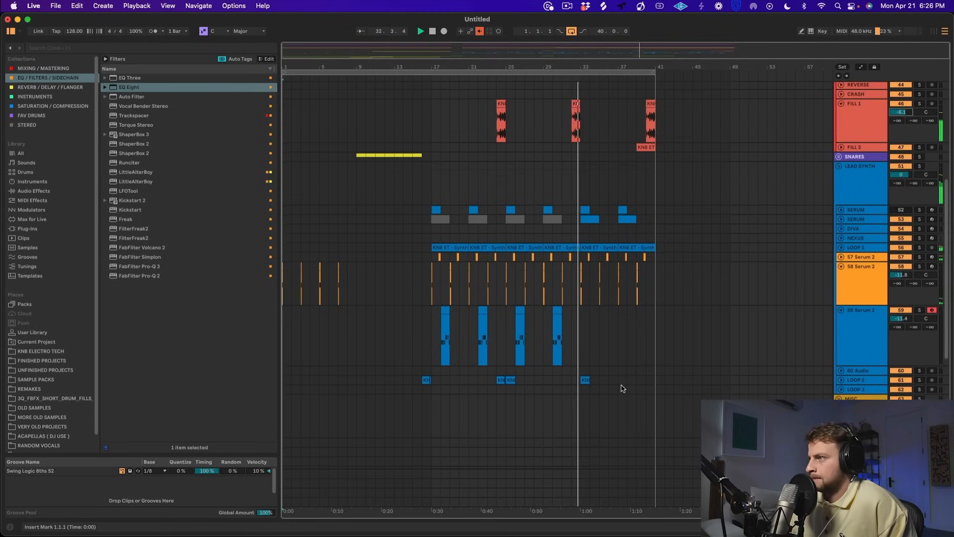
pyautogui.scroll(-7, 624, 382)
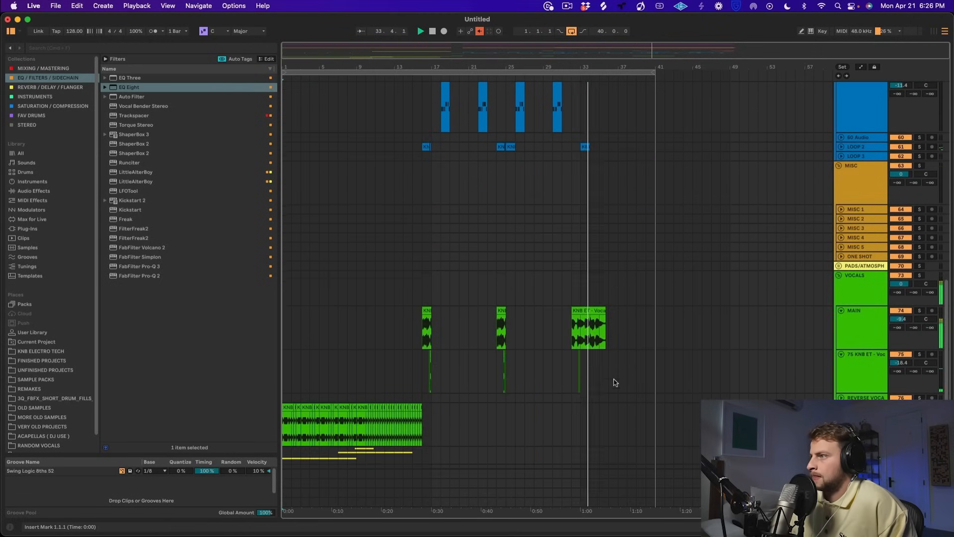
pyautogui.scroll(10, 615, 382)
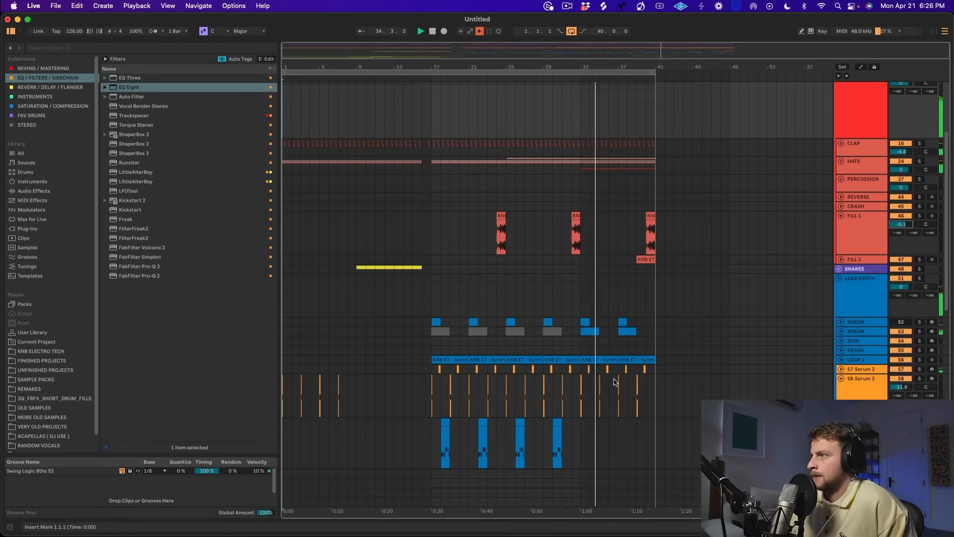
pyautogui.click(842, 332)
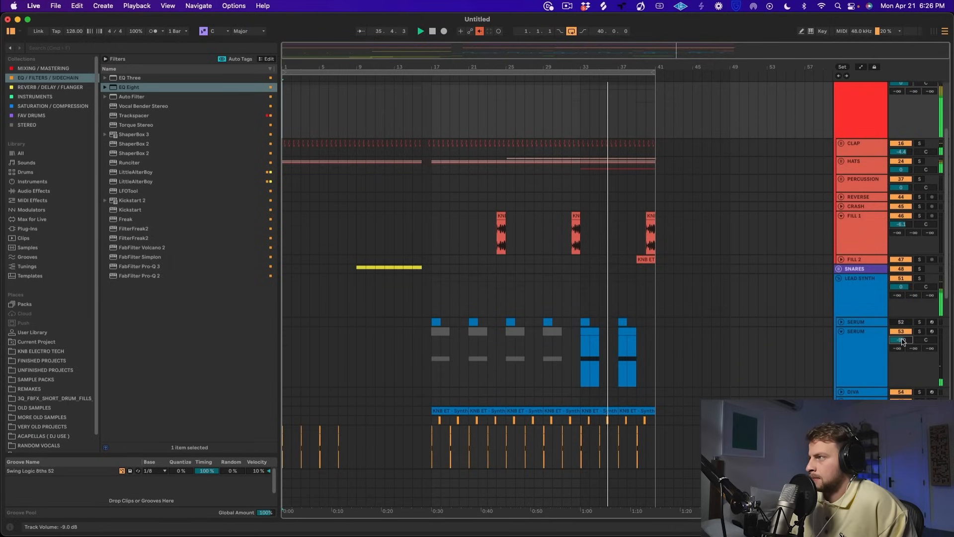
pyautogui.scroll(4, 590, 358)
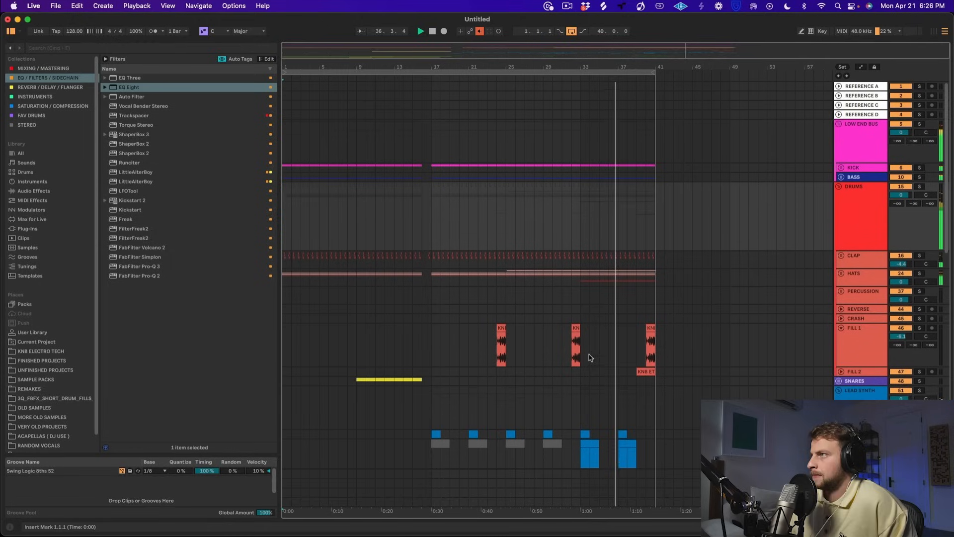
# - Collapse the DRUMS, LOW END BUS and LEAD SYNTH groups and close the Endless Smile window
pyautogui.click(839, 187)
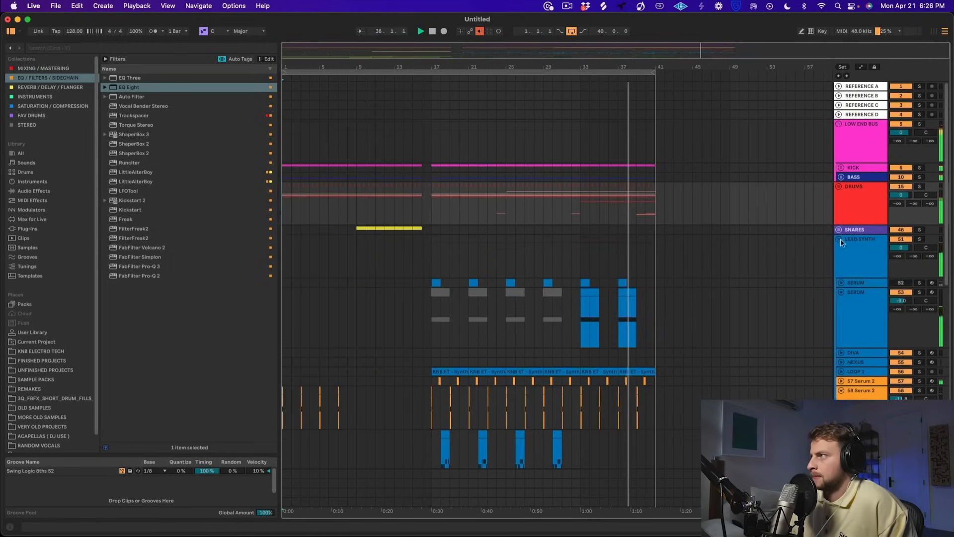
pyautogui.click(839, 123)
pyautogui.click(839, 124)
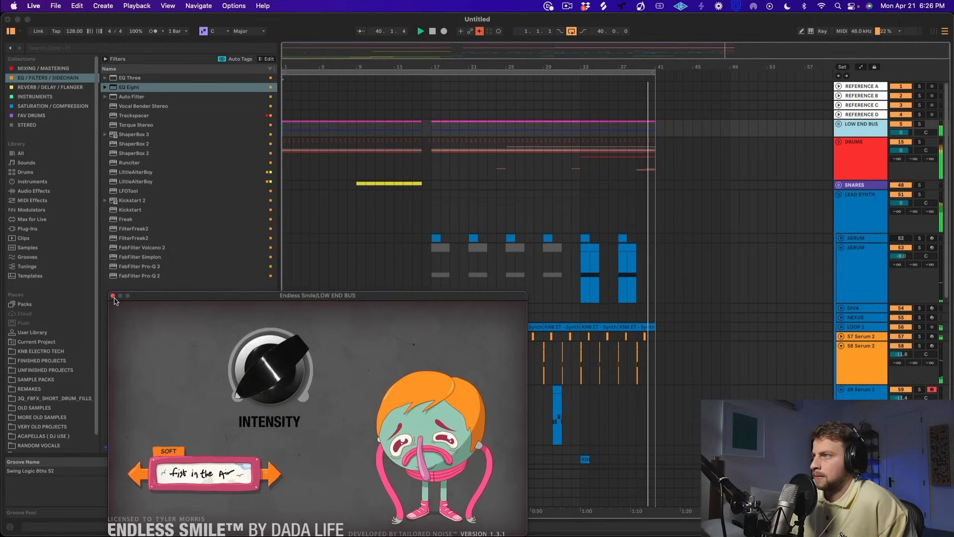
pyautogui.click(114, 296)
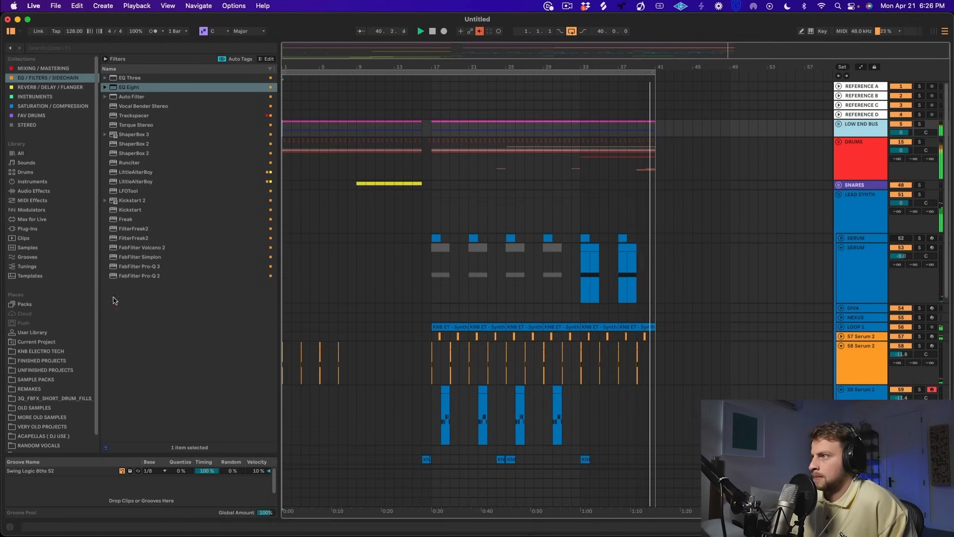
pyautogui.click(839, 194)
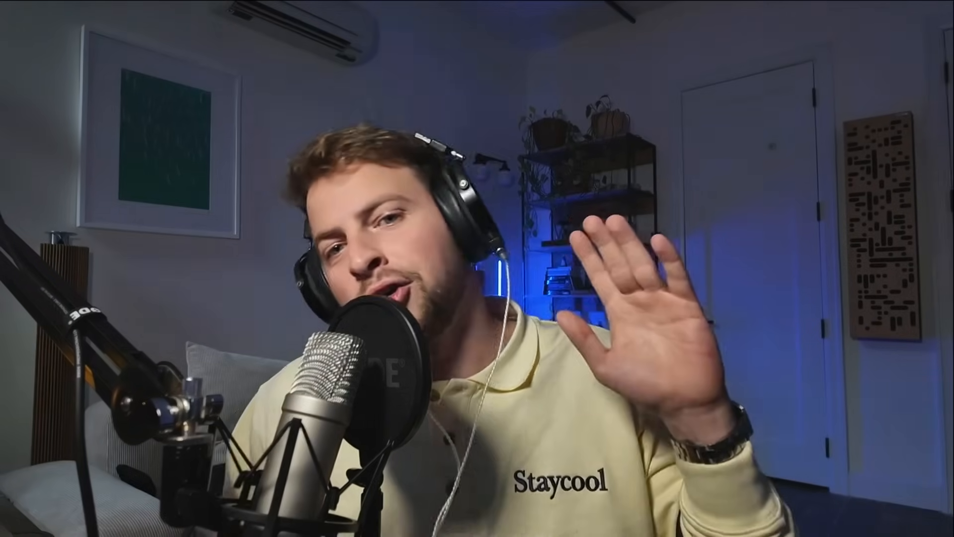